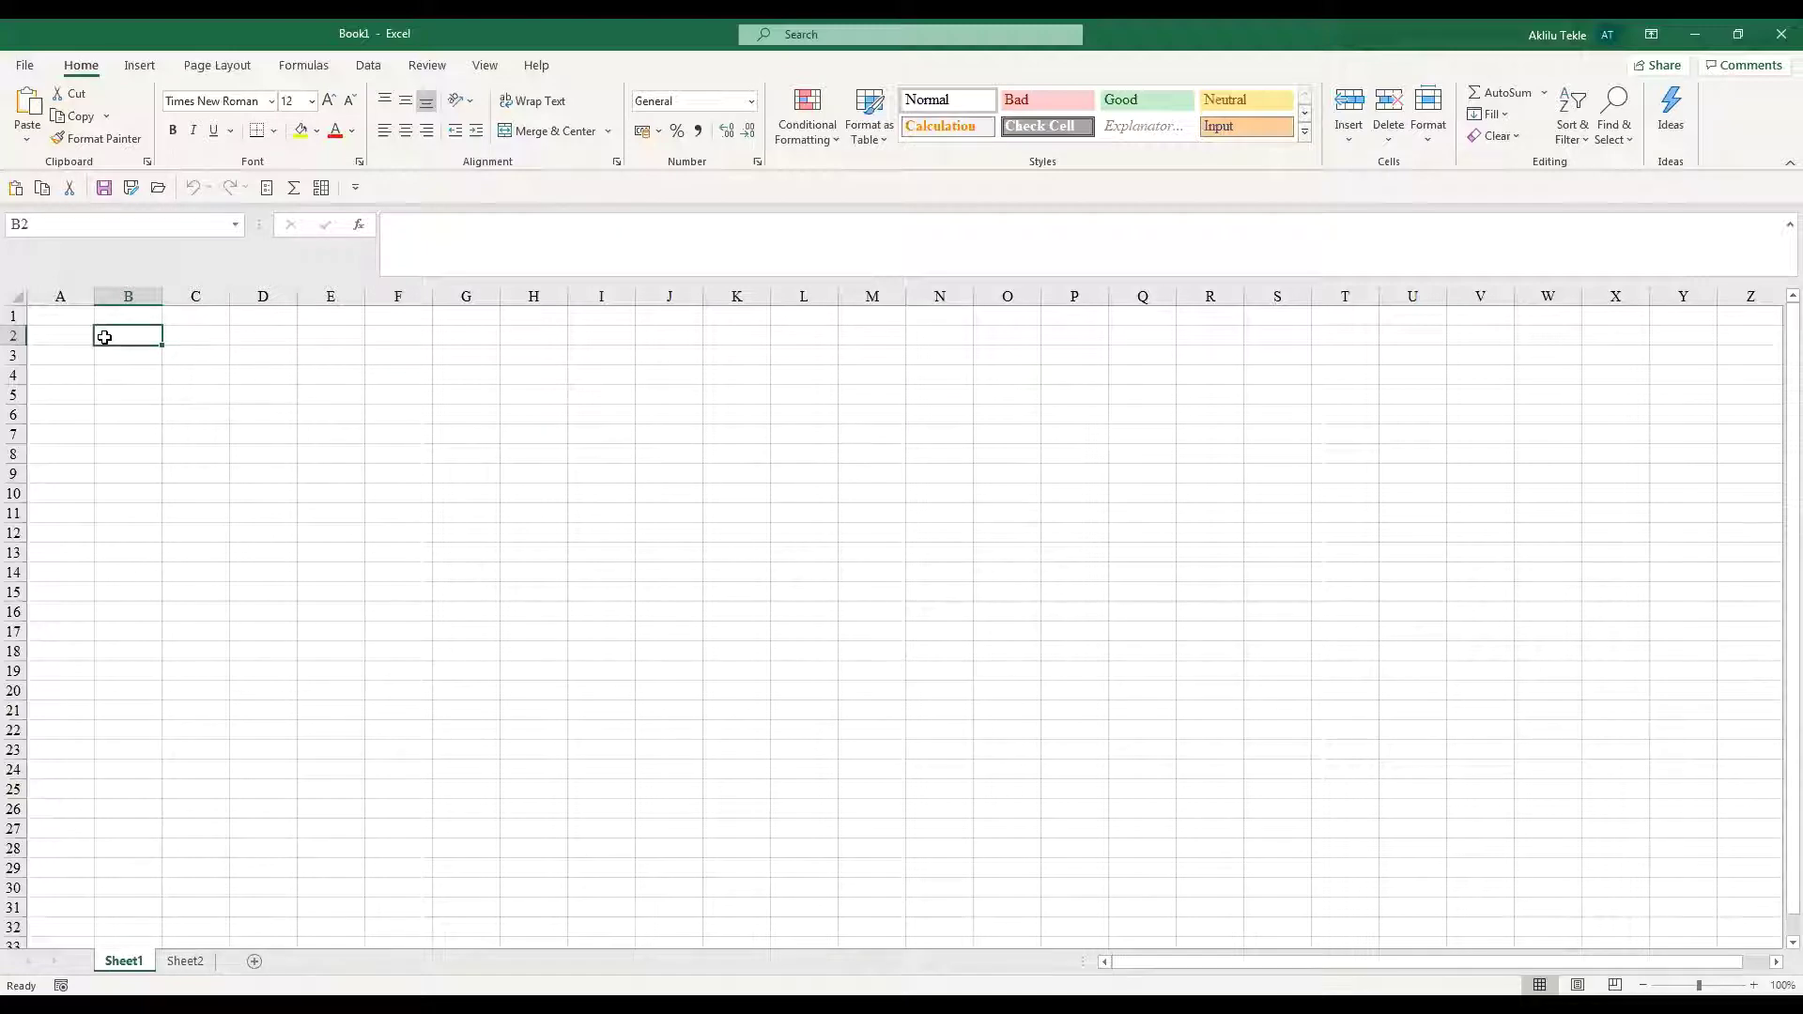
- Enter the label Pv in cell B2 and the loan amount 100,000 in C2
{"action": "type", "text": "PV"}
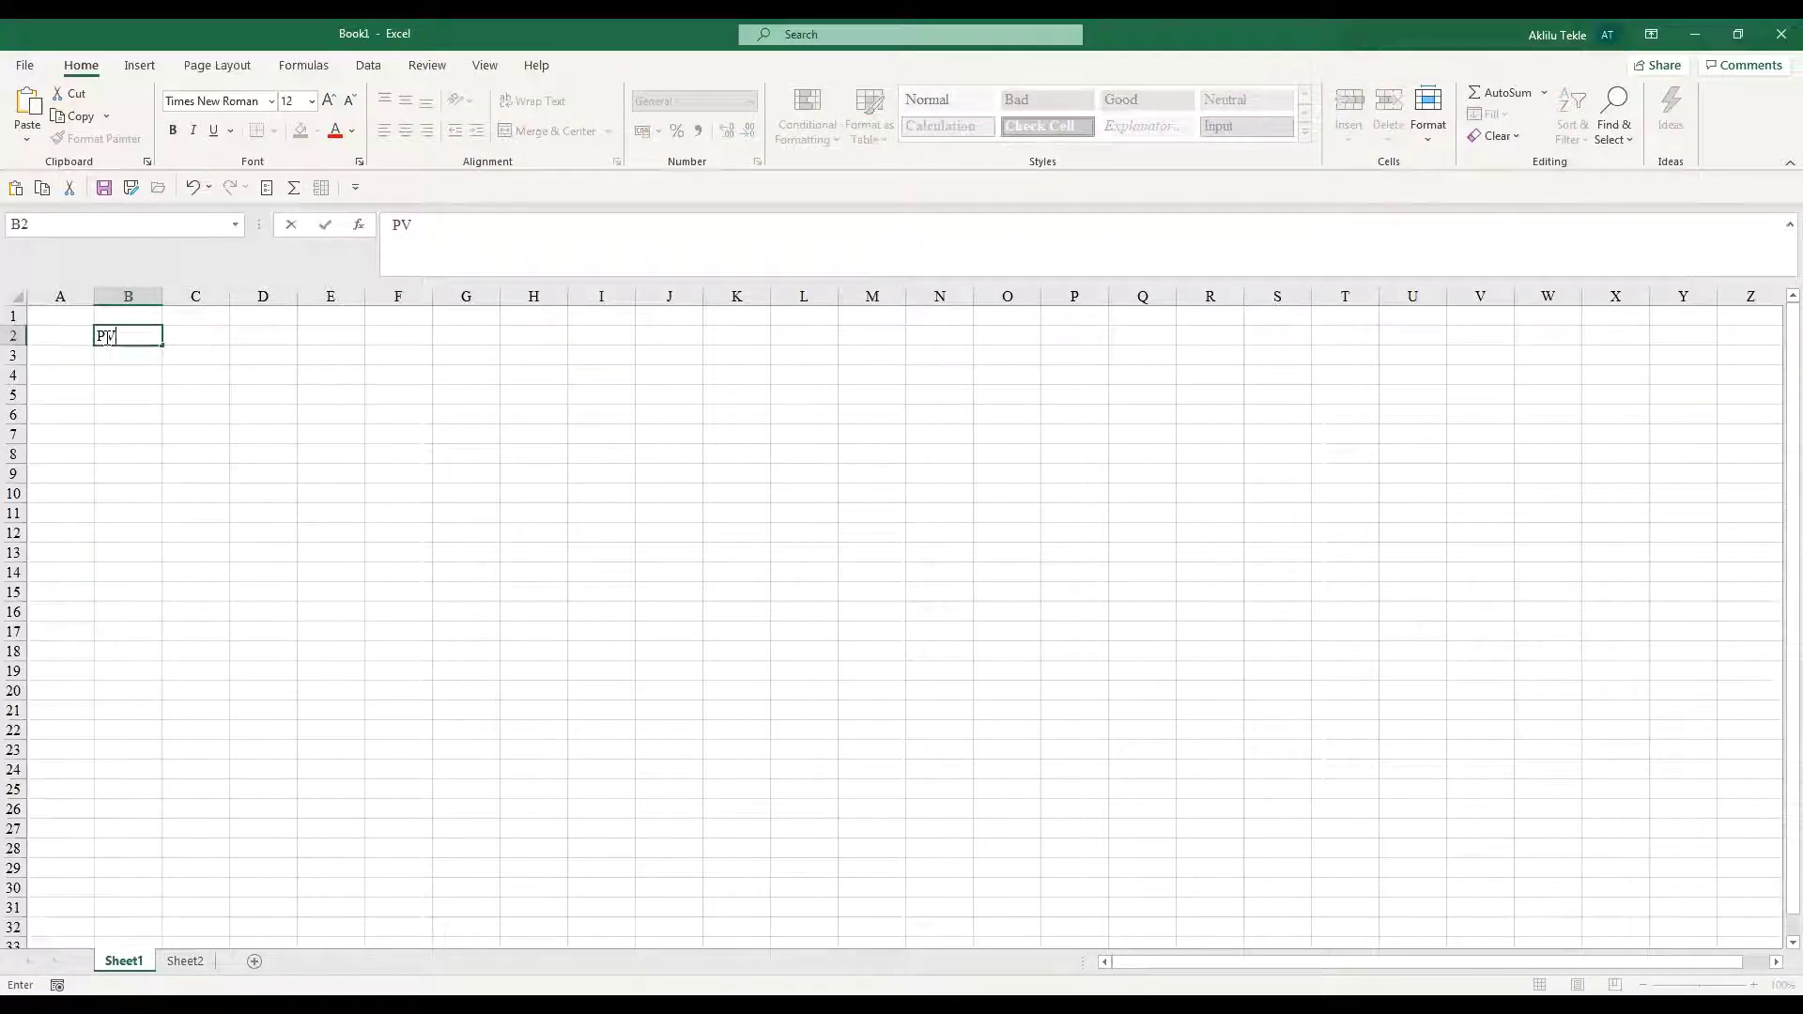
{"action": "key", "text": "BackSpace"}
{"action": "type", "text": "v"}
{"action": "left_click", "coordinate": [180, 391]}
{"action": "left_click", "coordinate": [176, 335]}
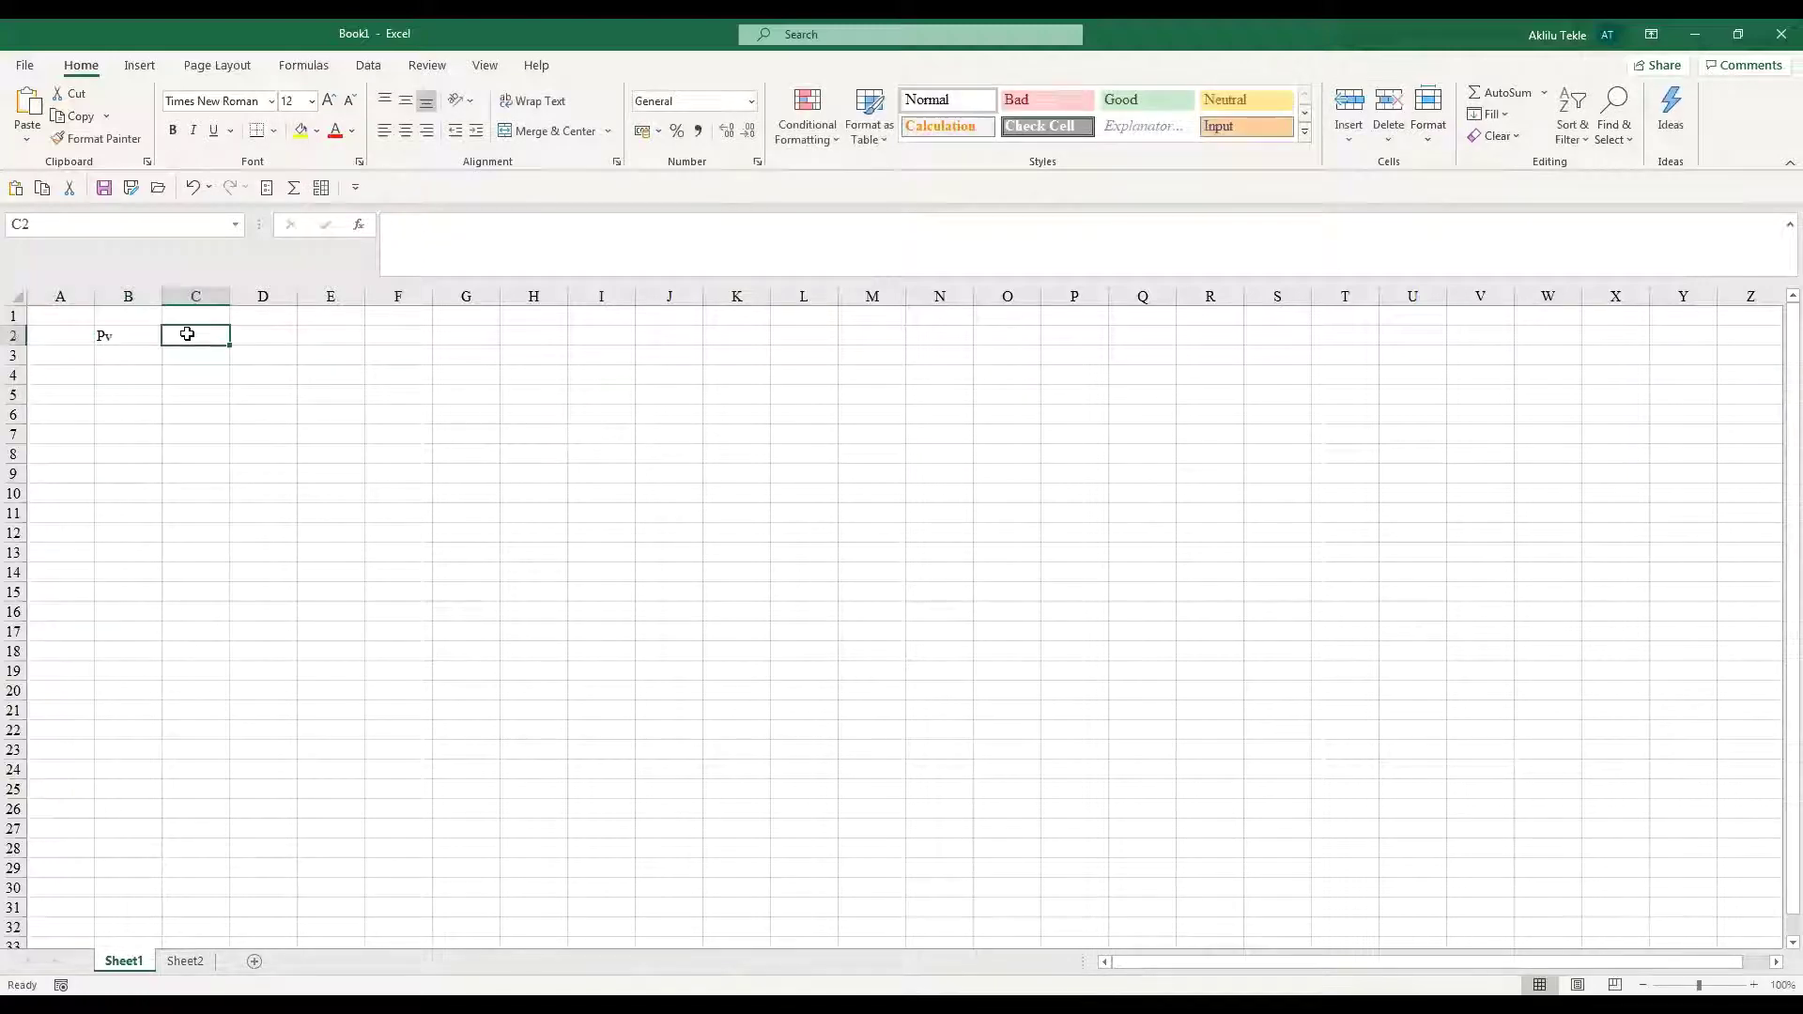
{"action": "type", "text": "100,000"}
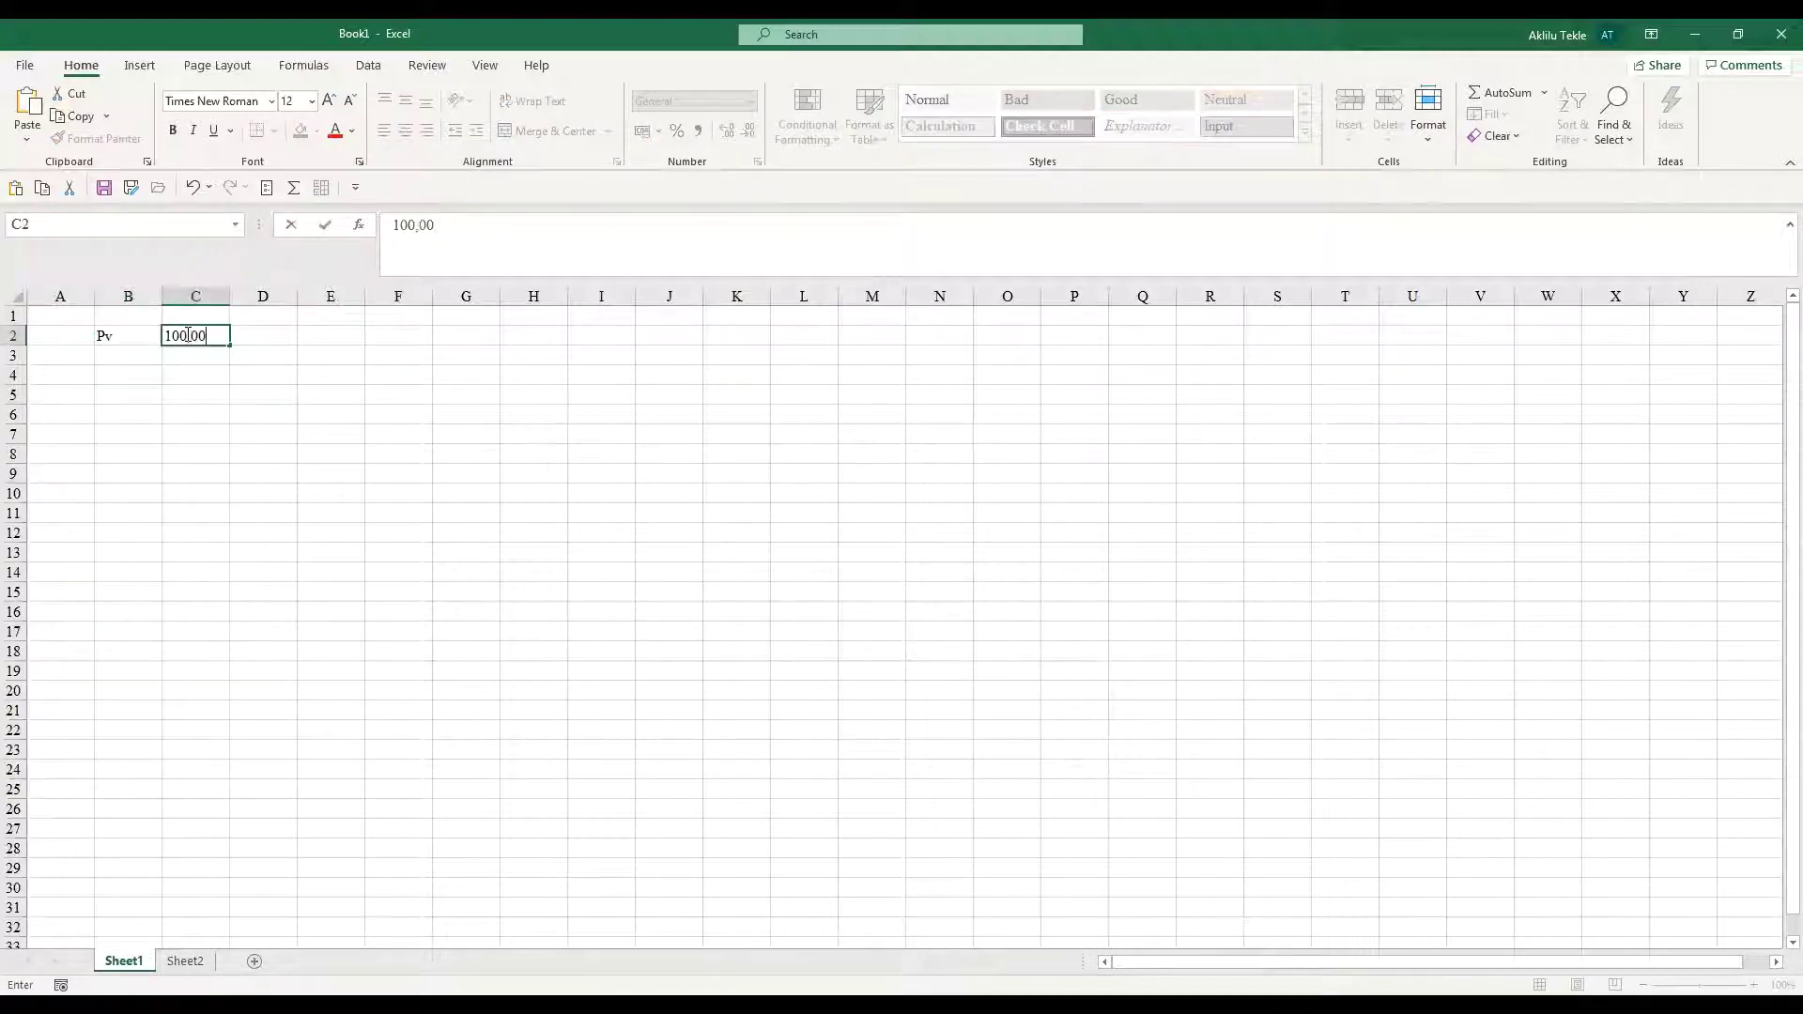
{"action": "left_click", "coordinate": [192, 412]}
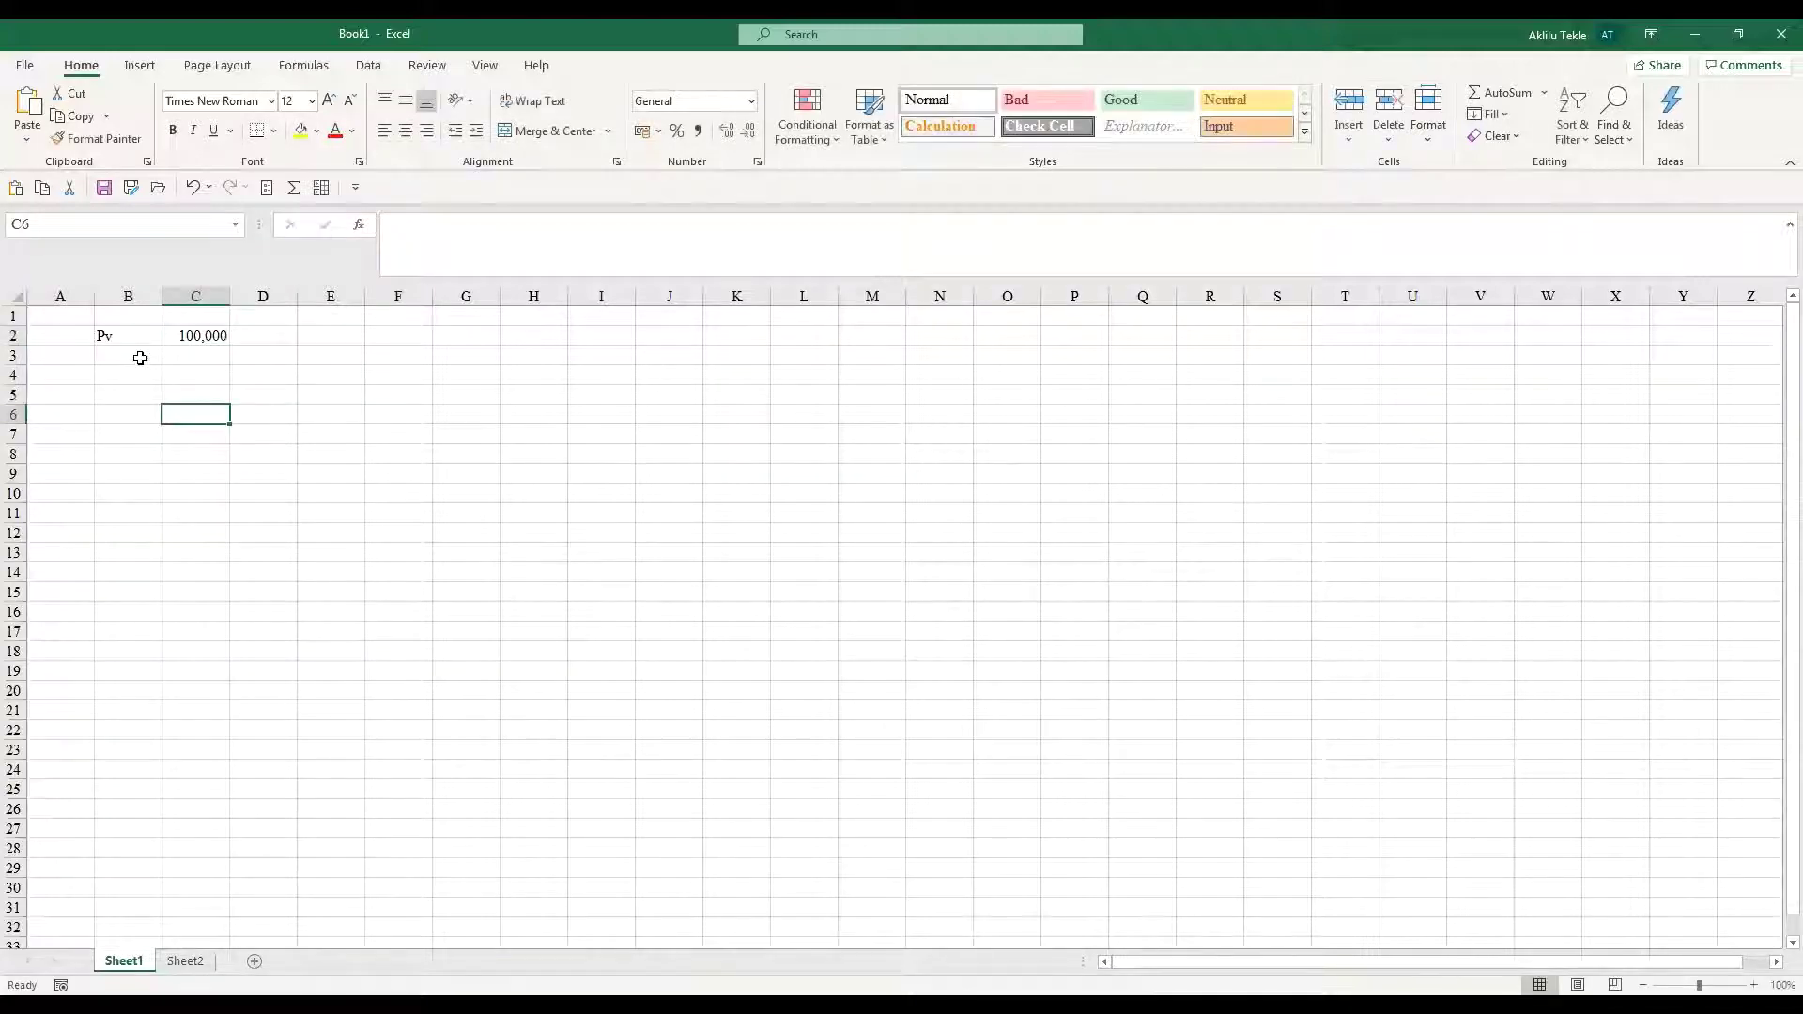
- Enter the label Rate in cell B3 and the value 5% in C3
{"action": "left_click", "coordinate": [140, 358]}
{"action": "type", "text": "Rt"}
{"action": "key", "text": "BackSpace"}
{"action": "type", "text": "ate"}
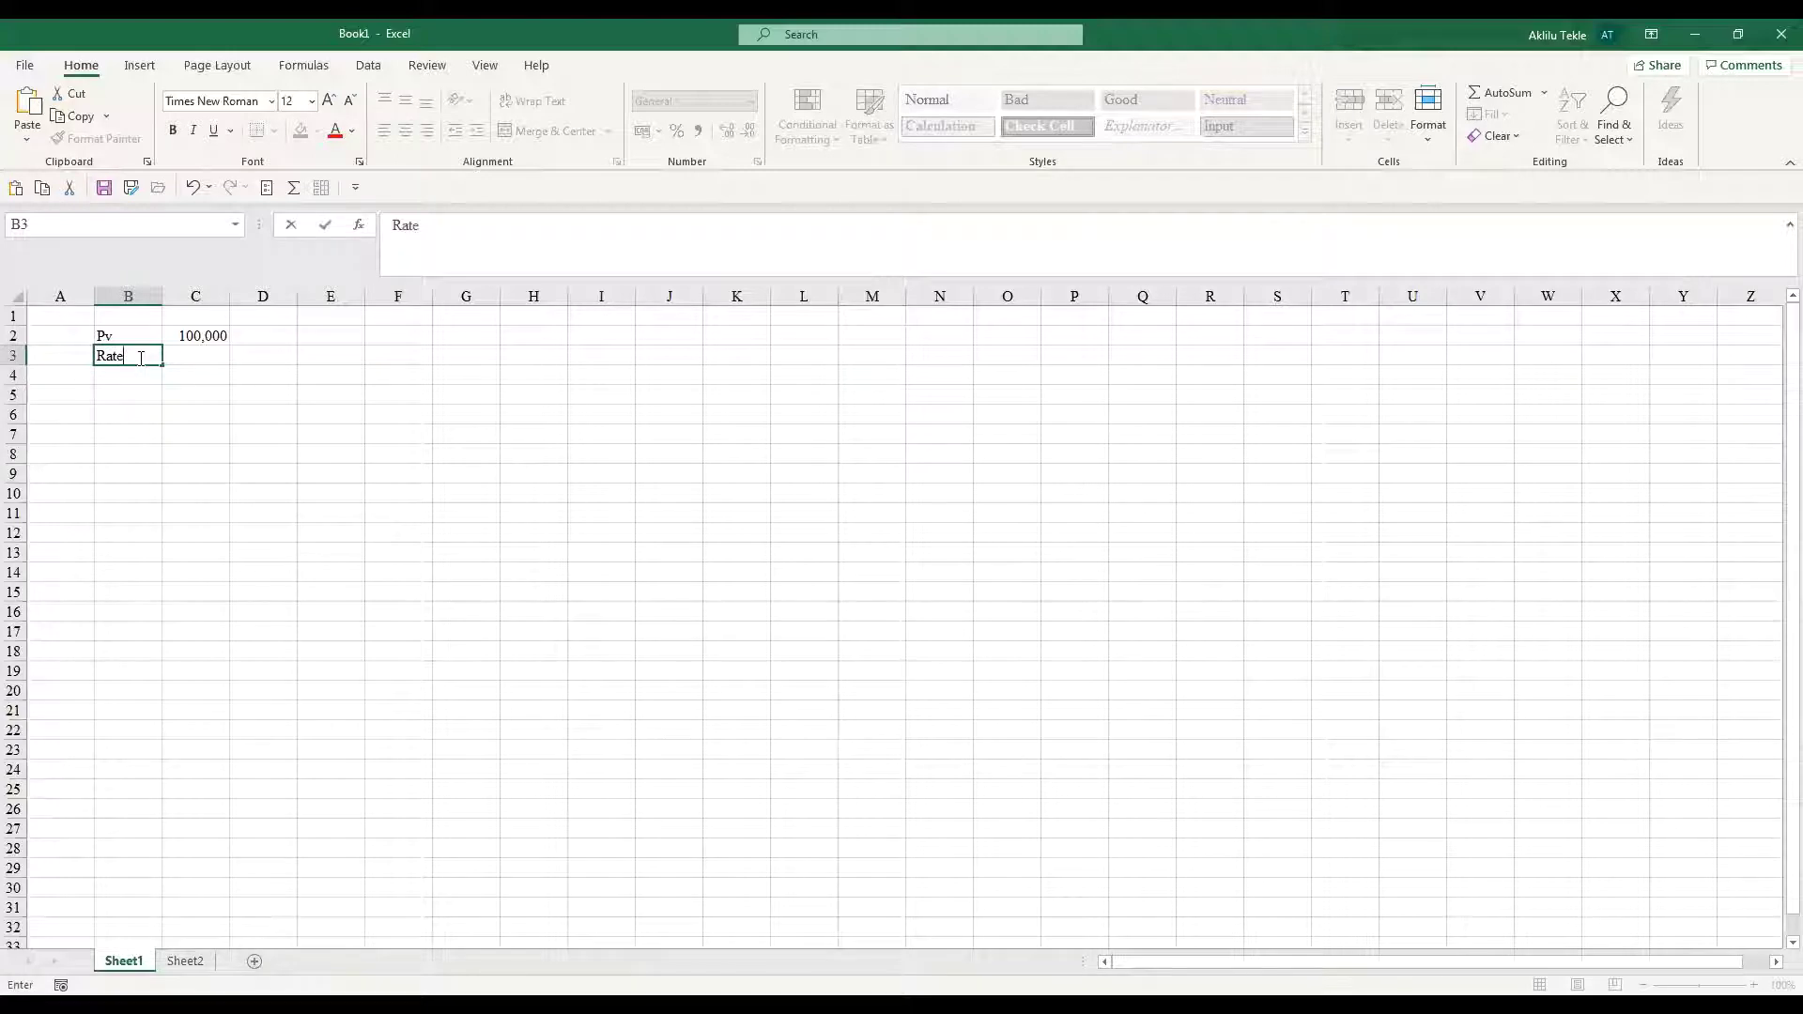
{"action": "left_click", "coordinate": [214, 355]}
{"action": "type", "text": "5"}
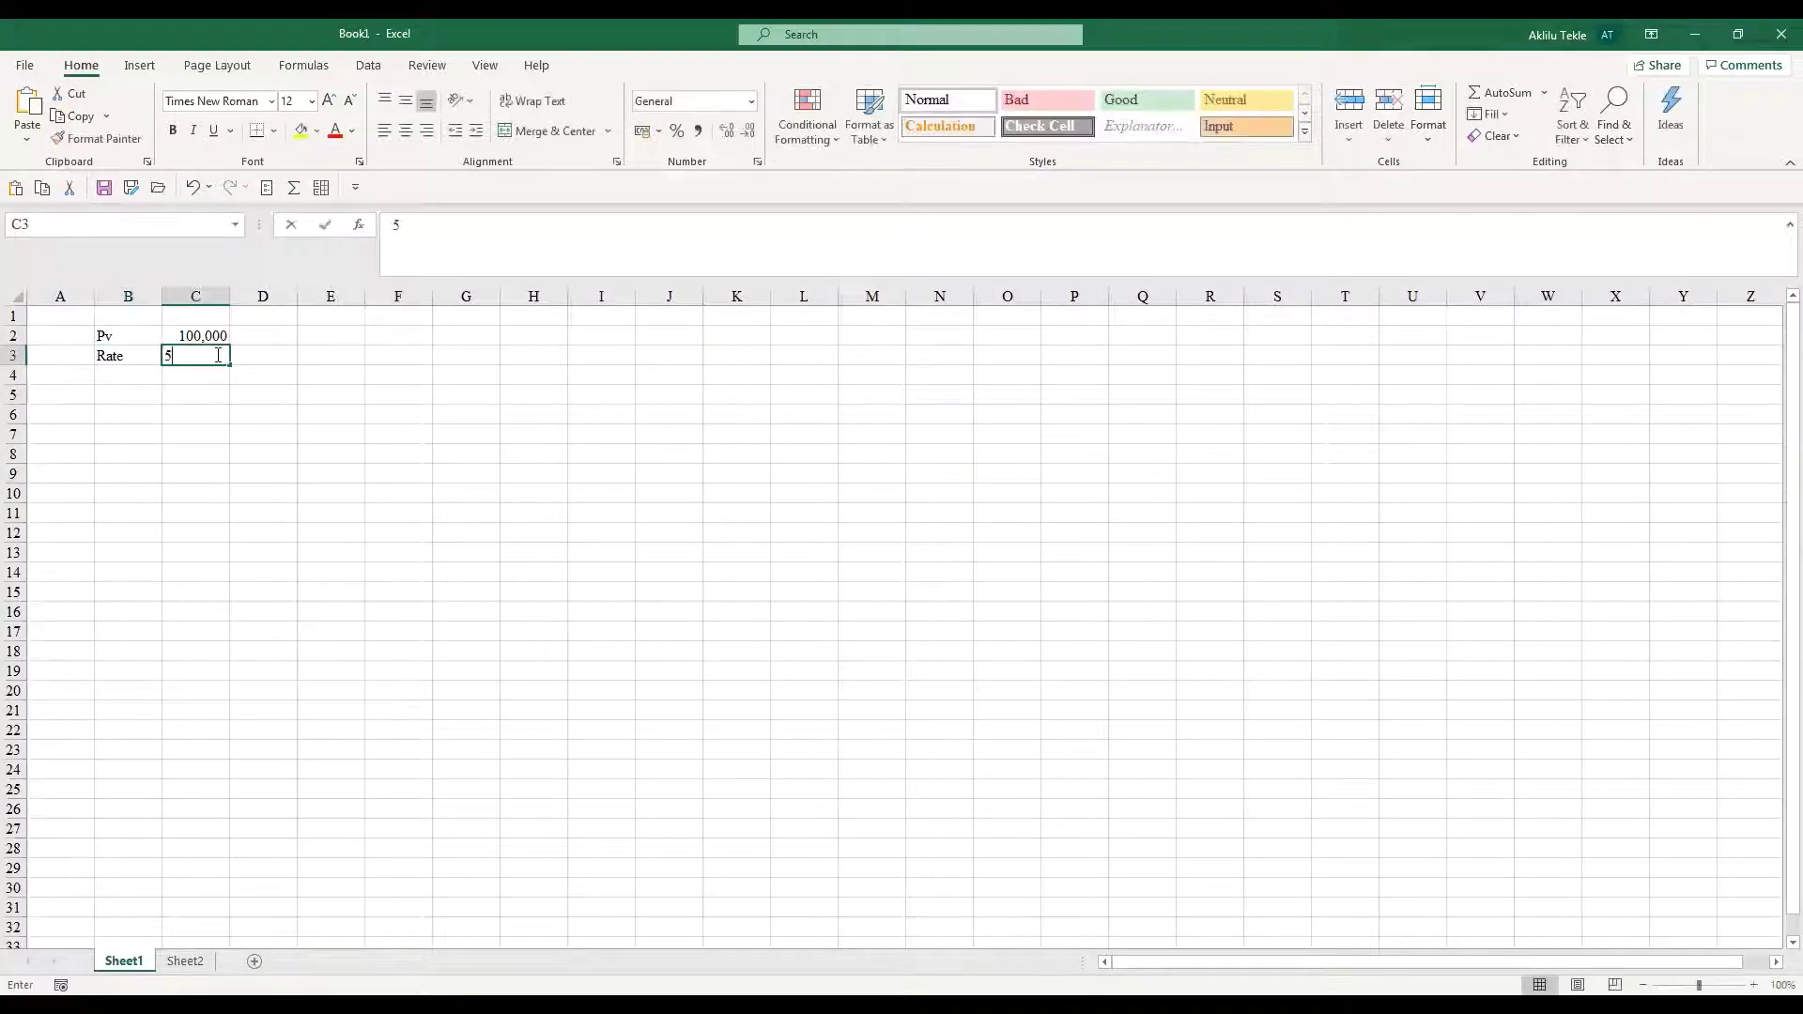
{"action": "type", "text": "%"}
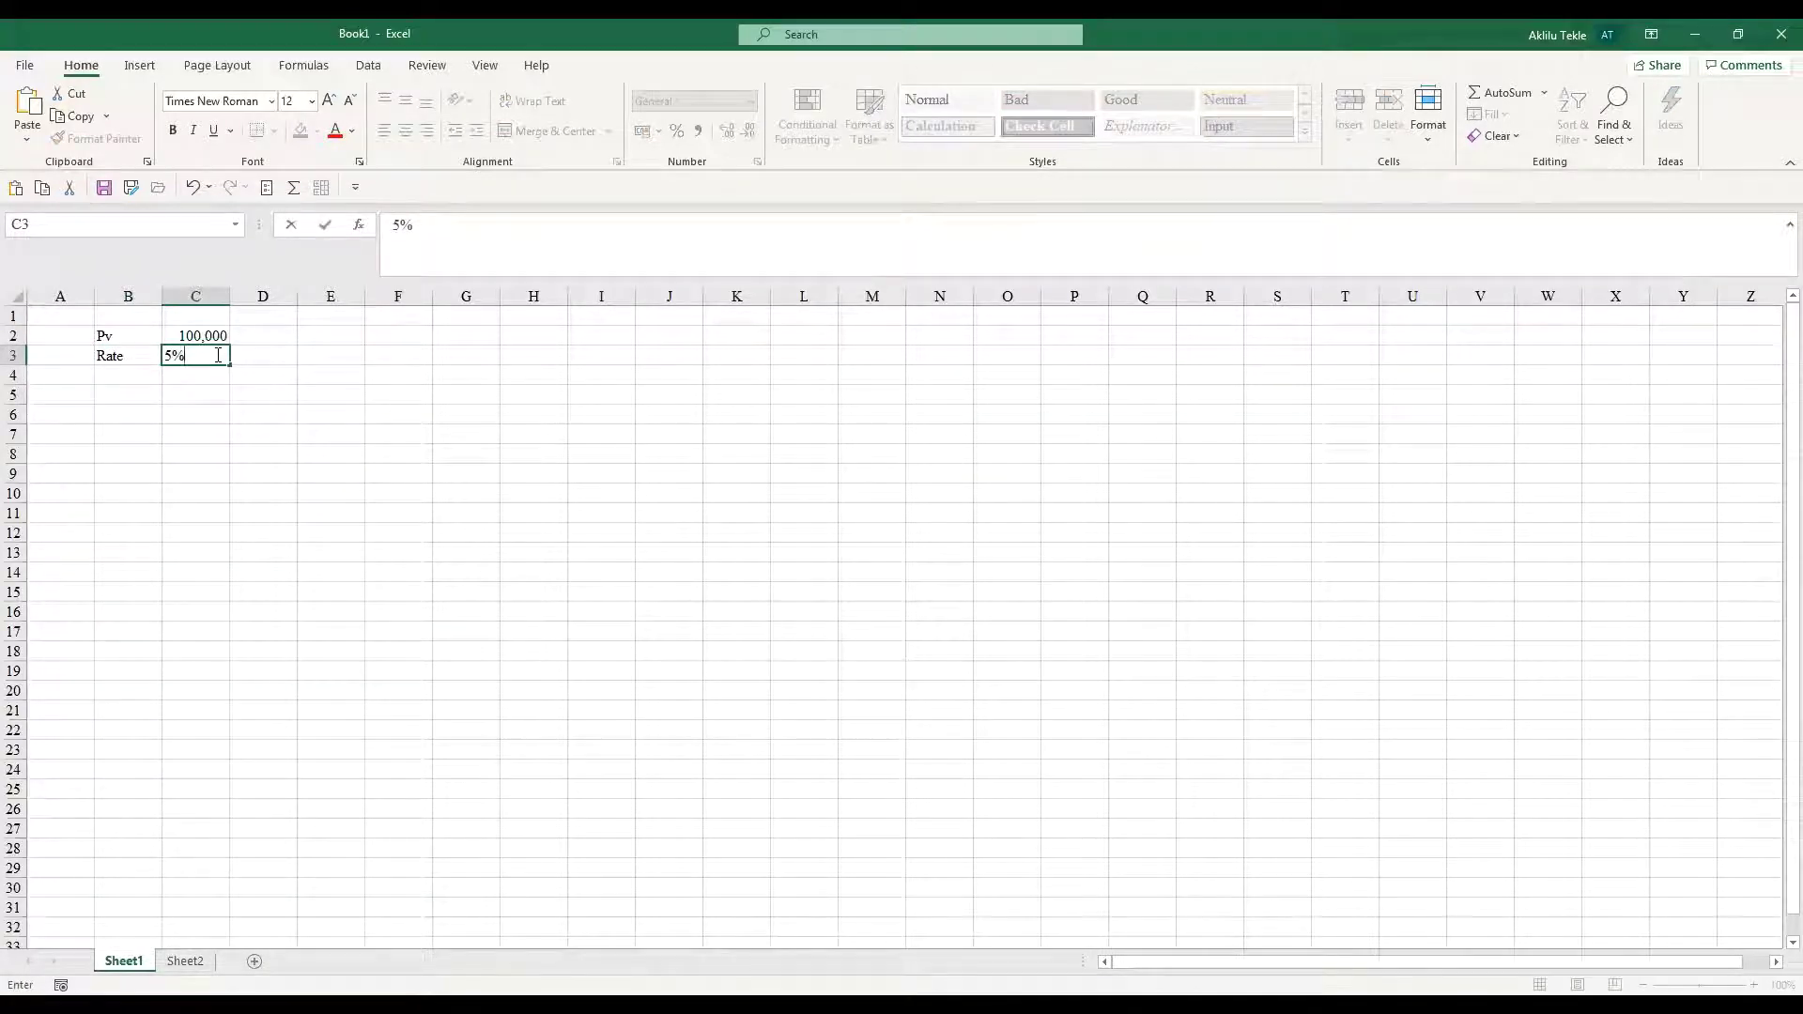
{"action": "left_click", "coordinate": [301, 448]}
- Enter the label Nper in cell D2 and the number of periods, 60, in E2
{"action": "left_click", "coordinate": [281, 335]}
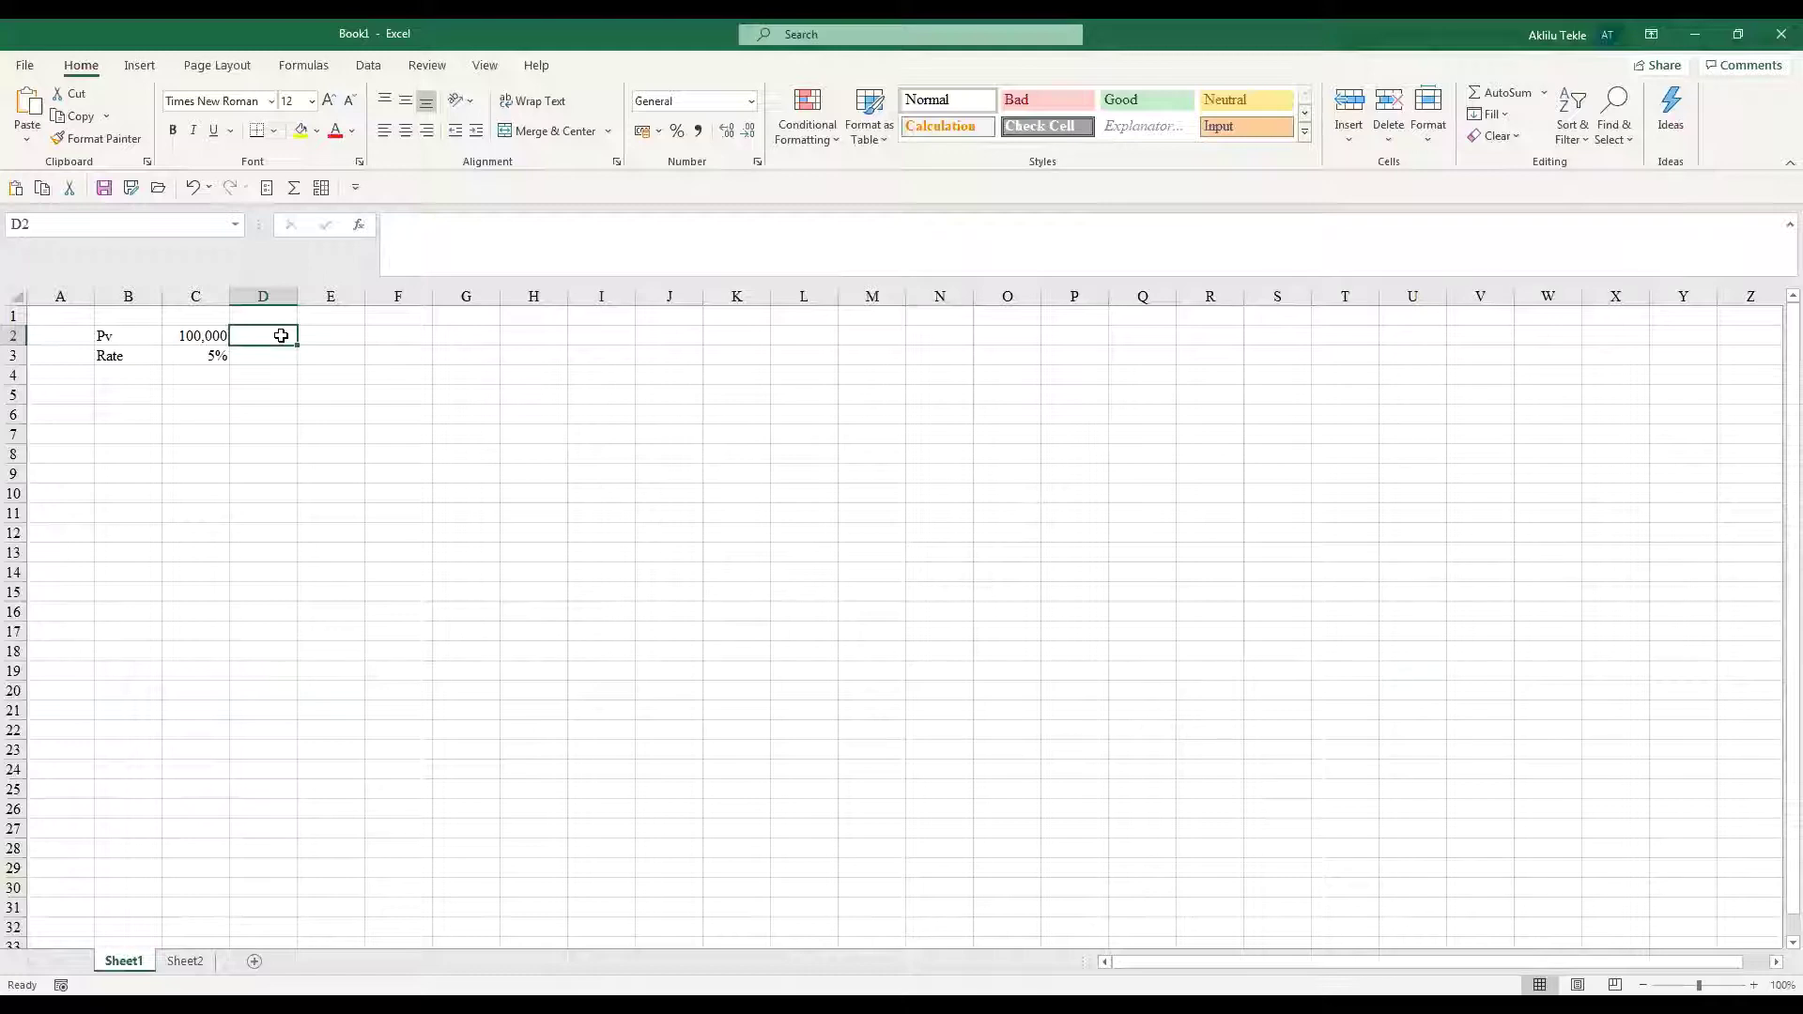
{"action": "type", "text": "Nper"}
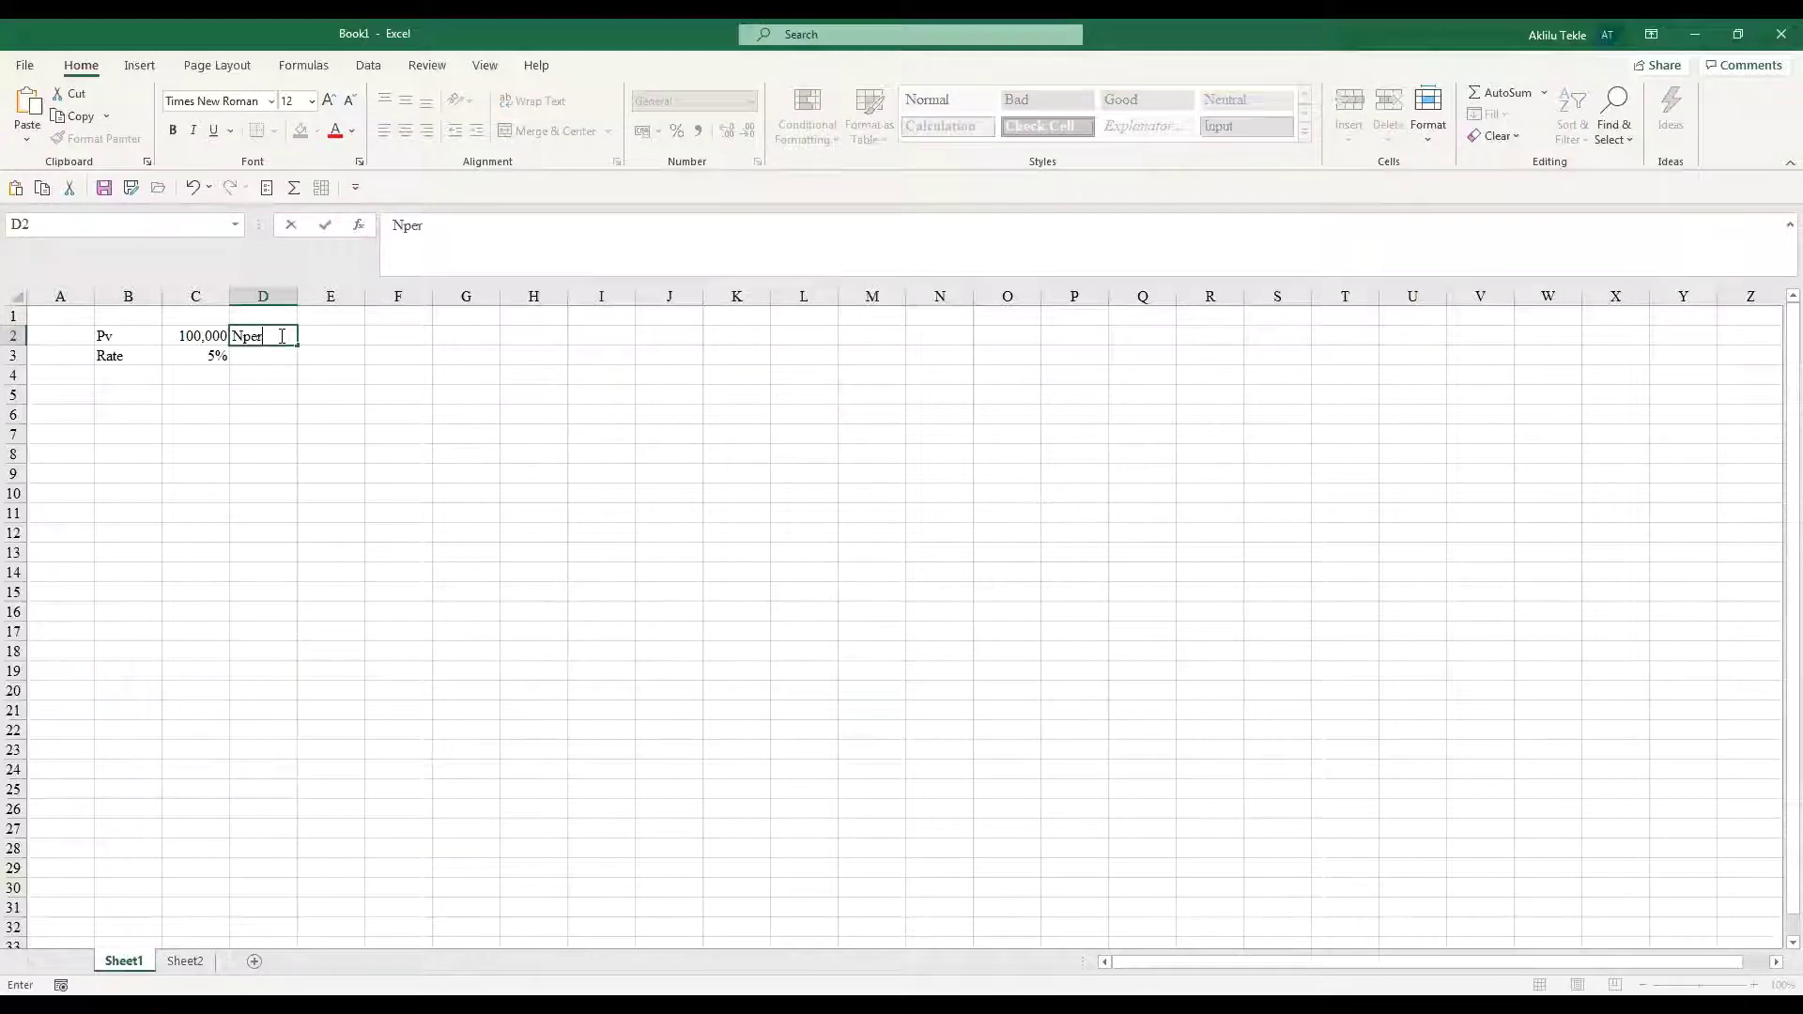
{"action": "left_click", "coordinate": [337, 330]}
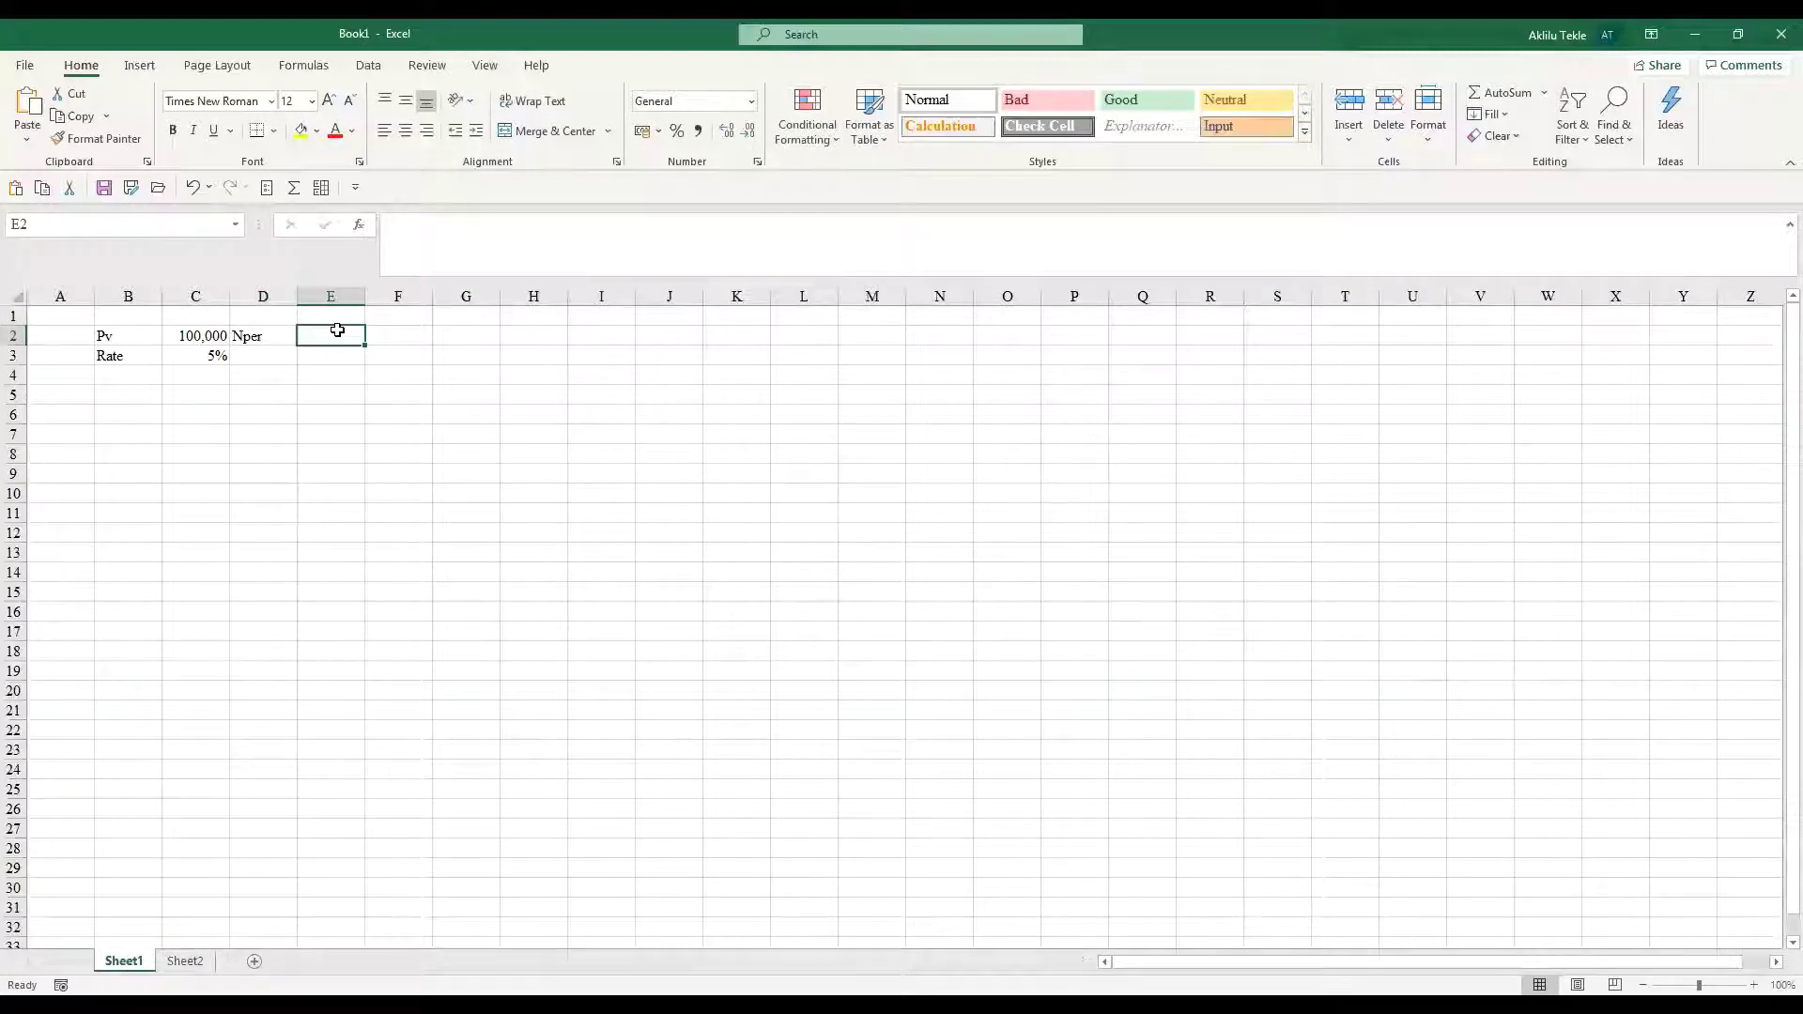
{"action": "type", "text": "60"}
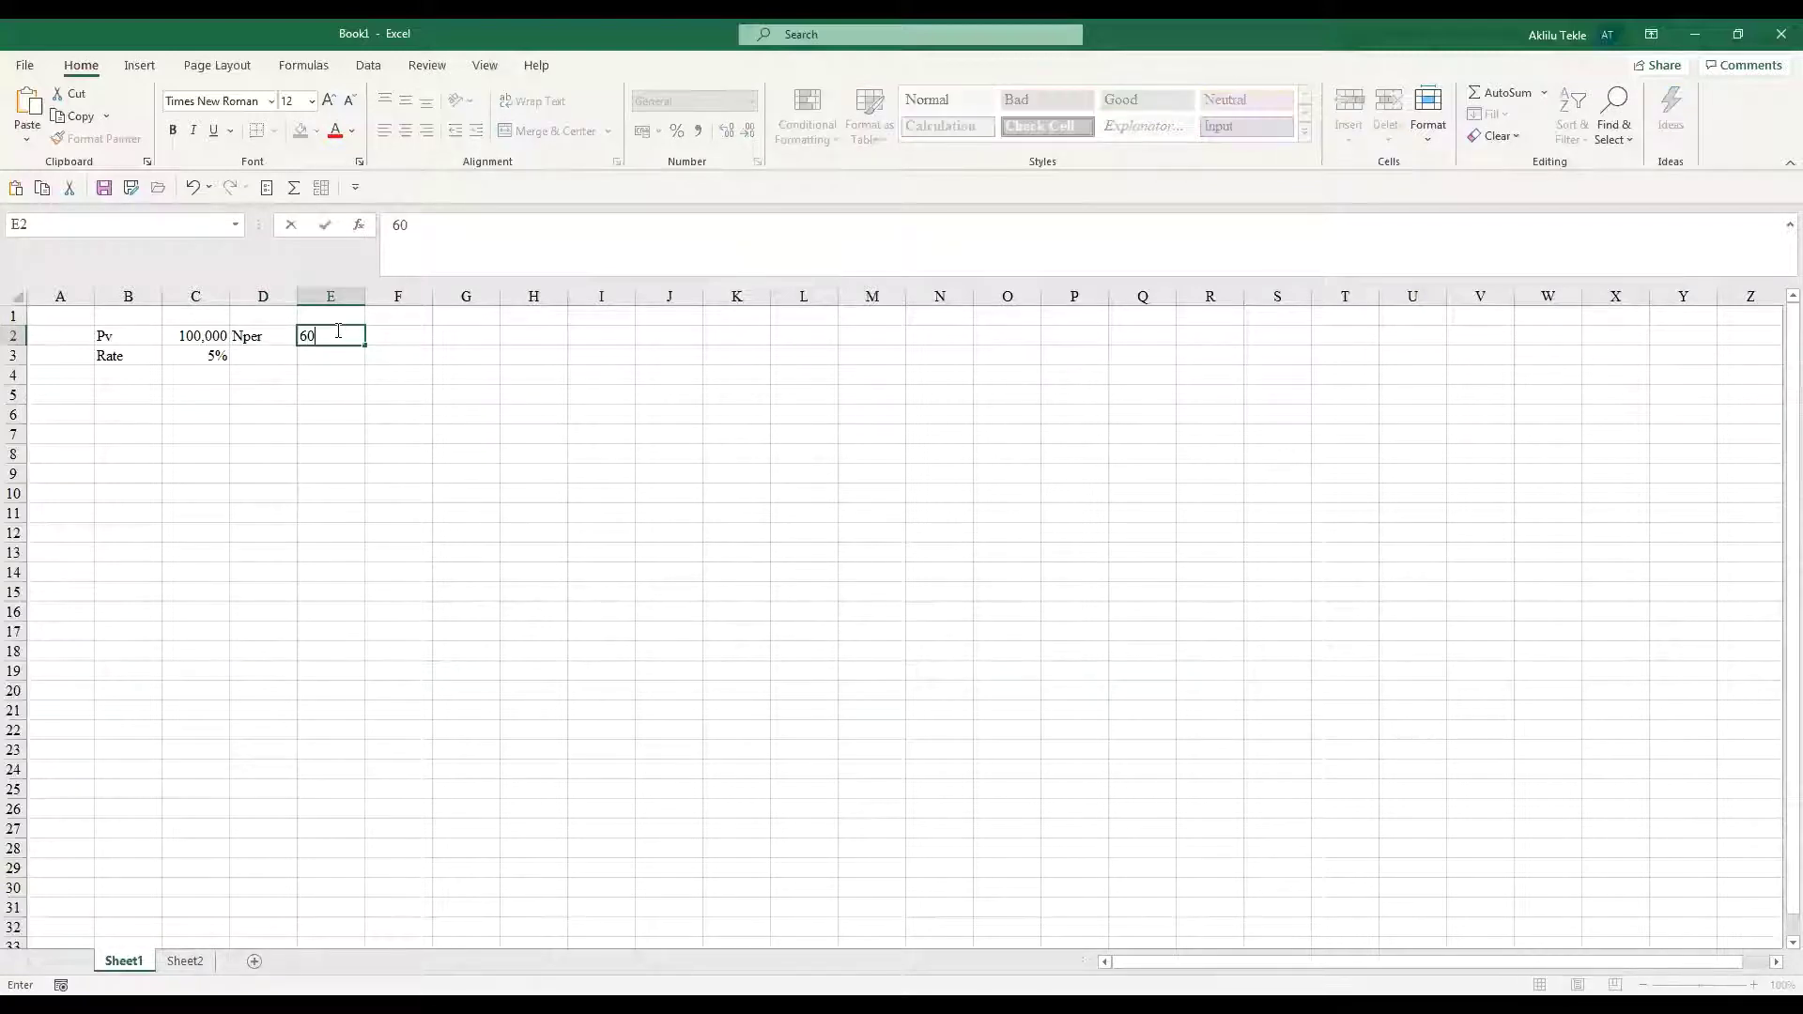
{"action": "left_click", "coordinate": [352, 399]}
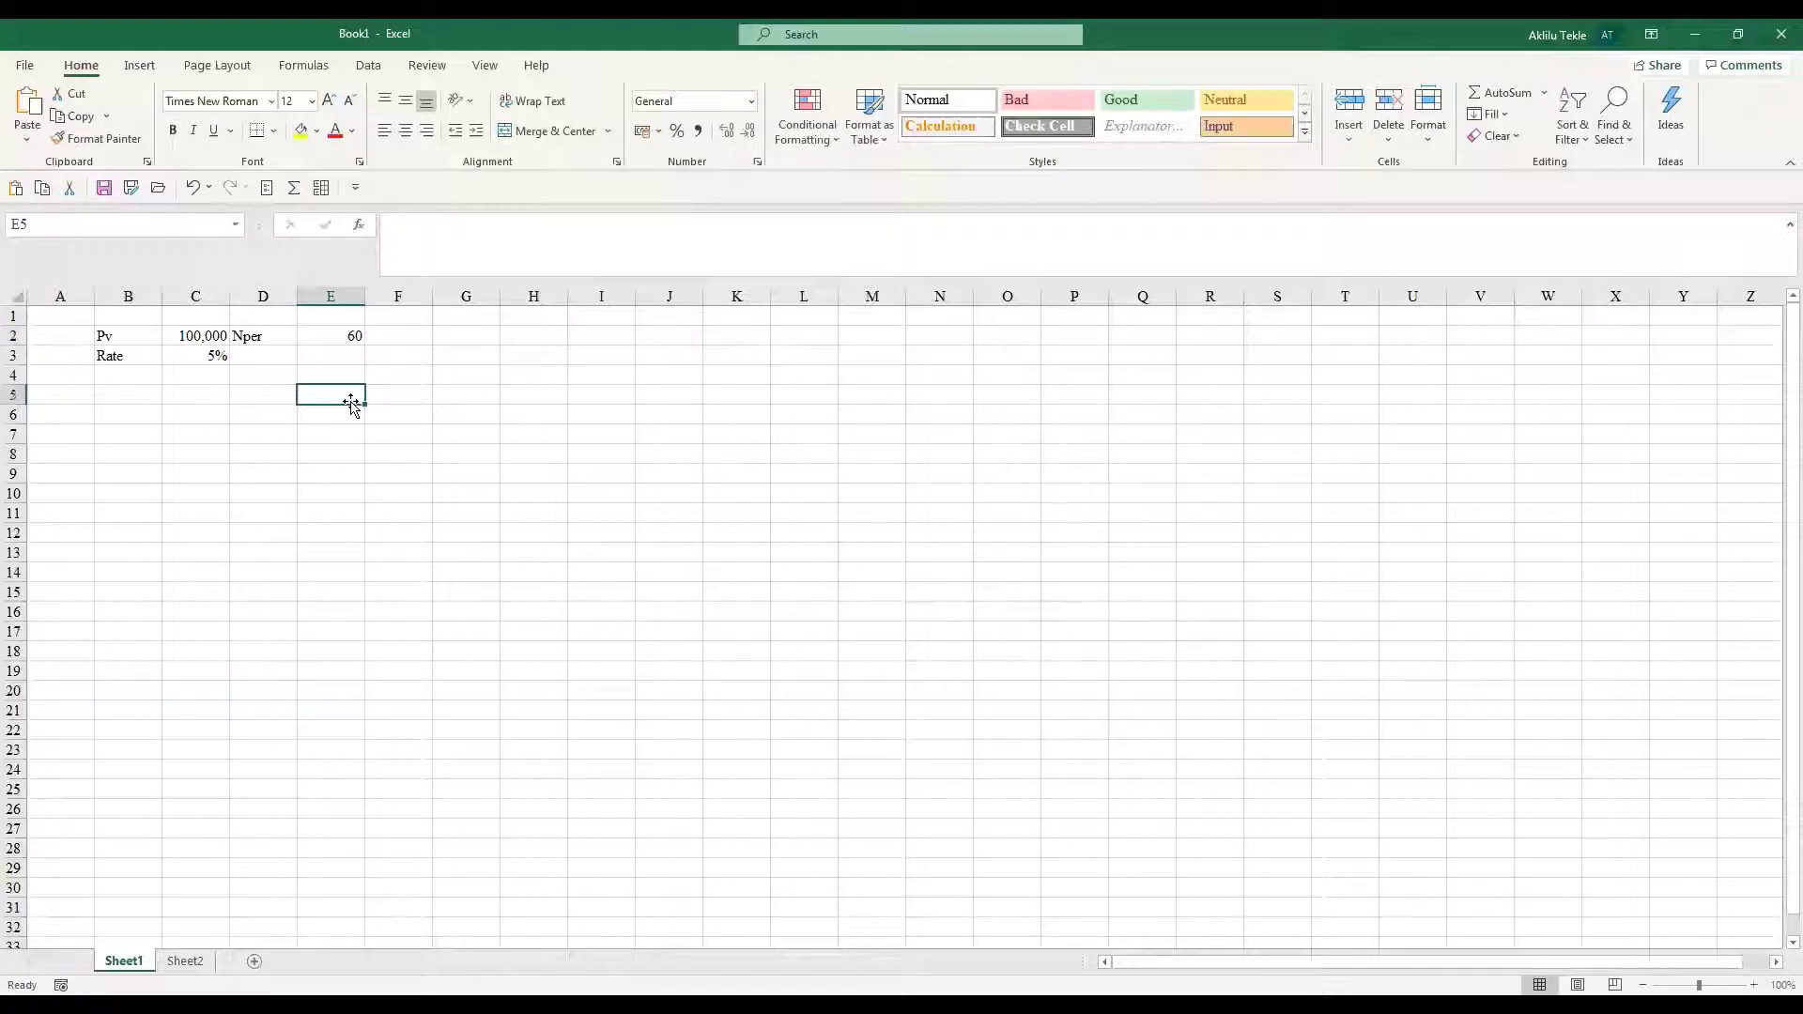
- Enter the label Starting Time in cell D3 and widen column D to fit the text
{"action": "left_click", "coordinate": [277, 360]}
{"action": "type", "text": "Sta"}
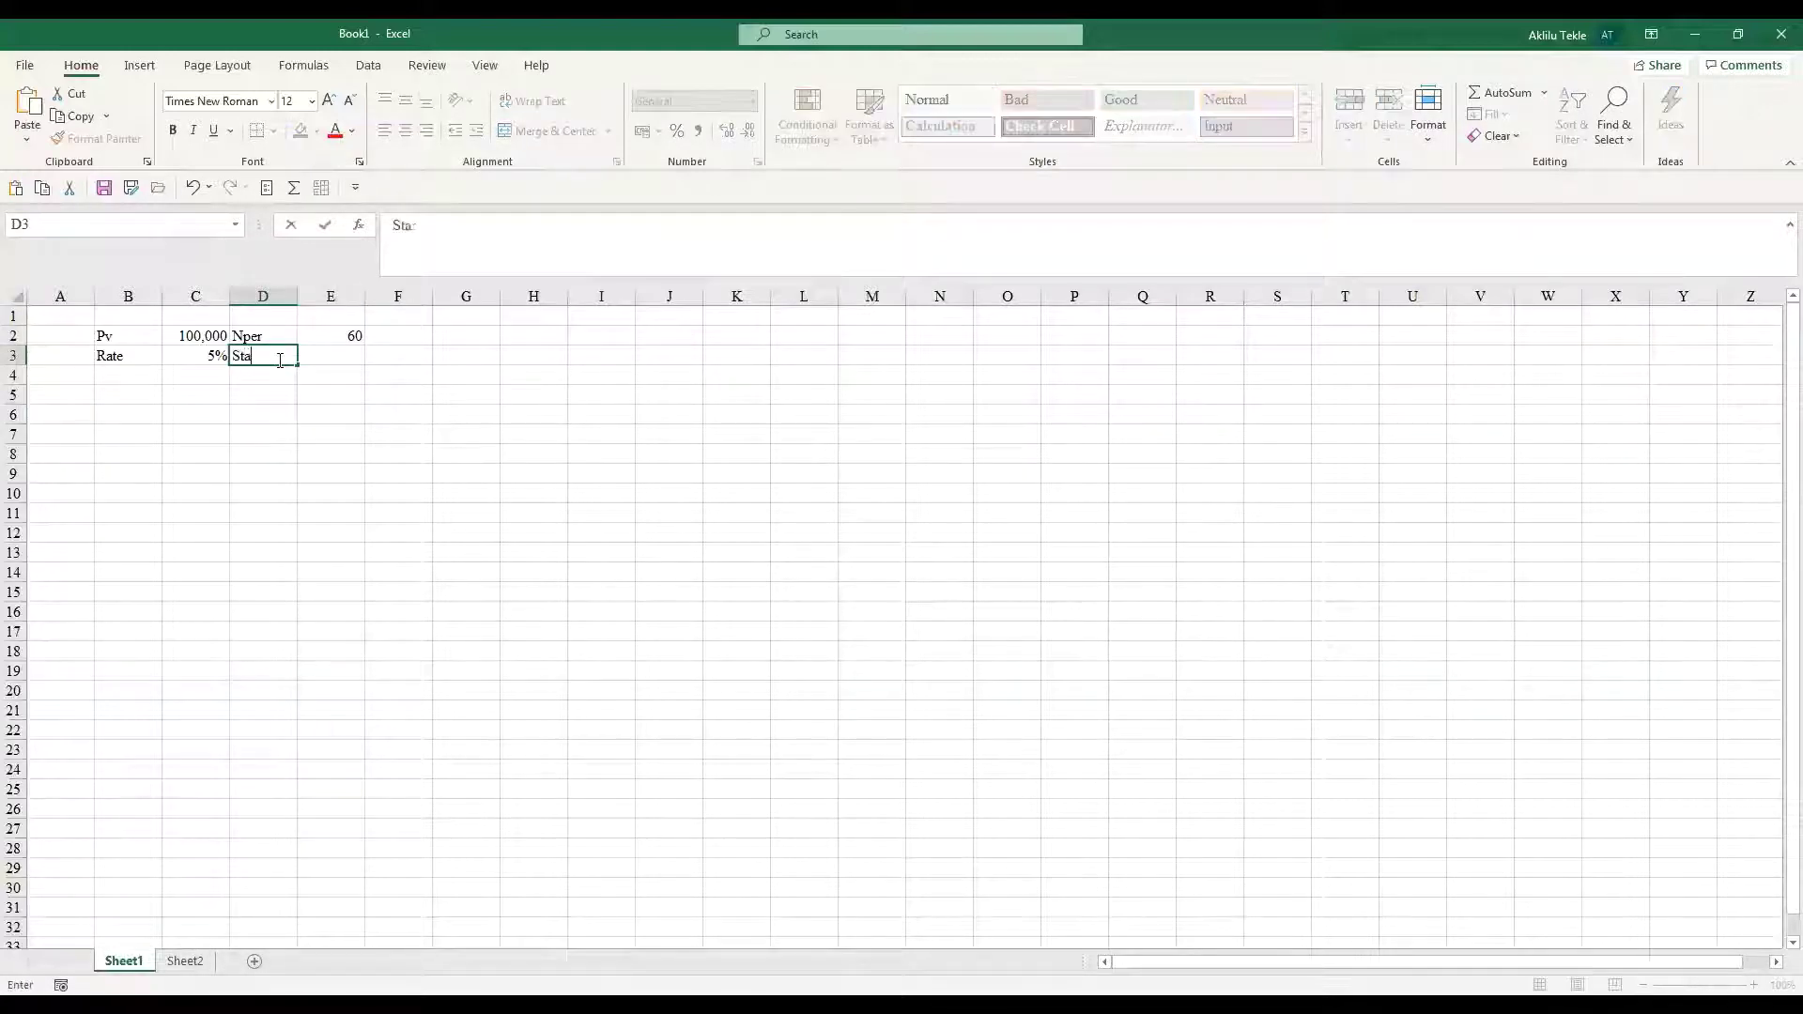
{"action": "type", "text": "rting Time"}
{"action": "left_click", "coordinate": [314, 434]}
{"action": "left_click", "coordinate": [292, 470], "text": "ctrl"}
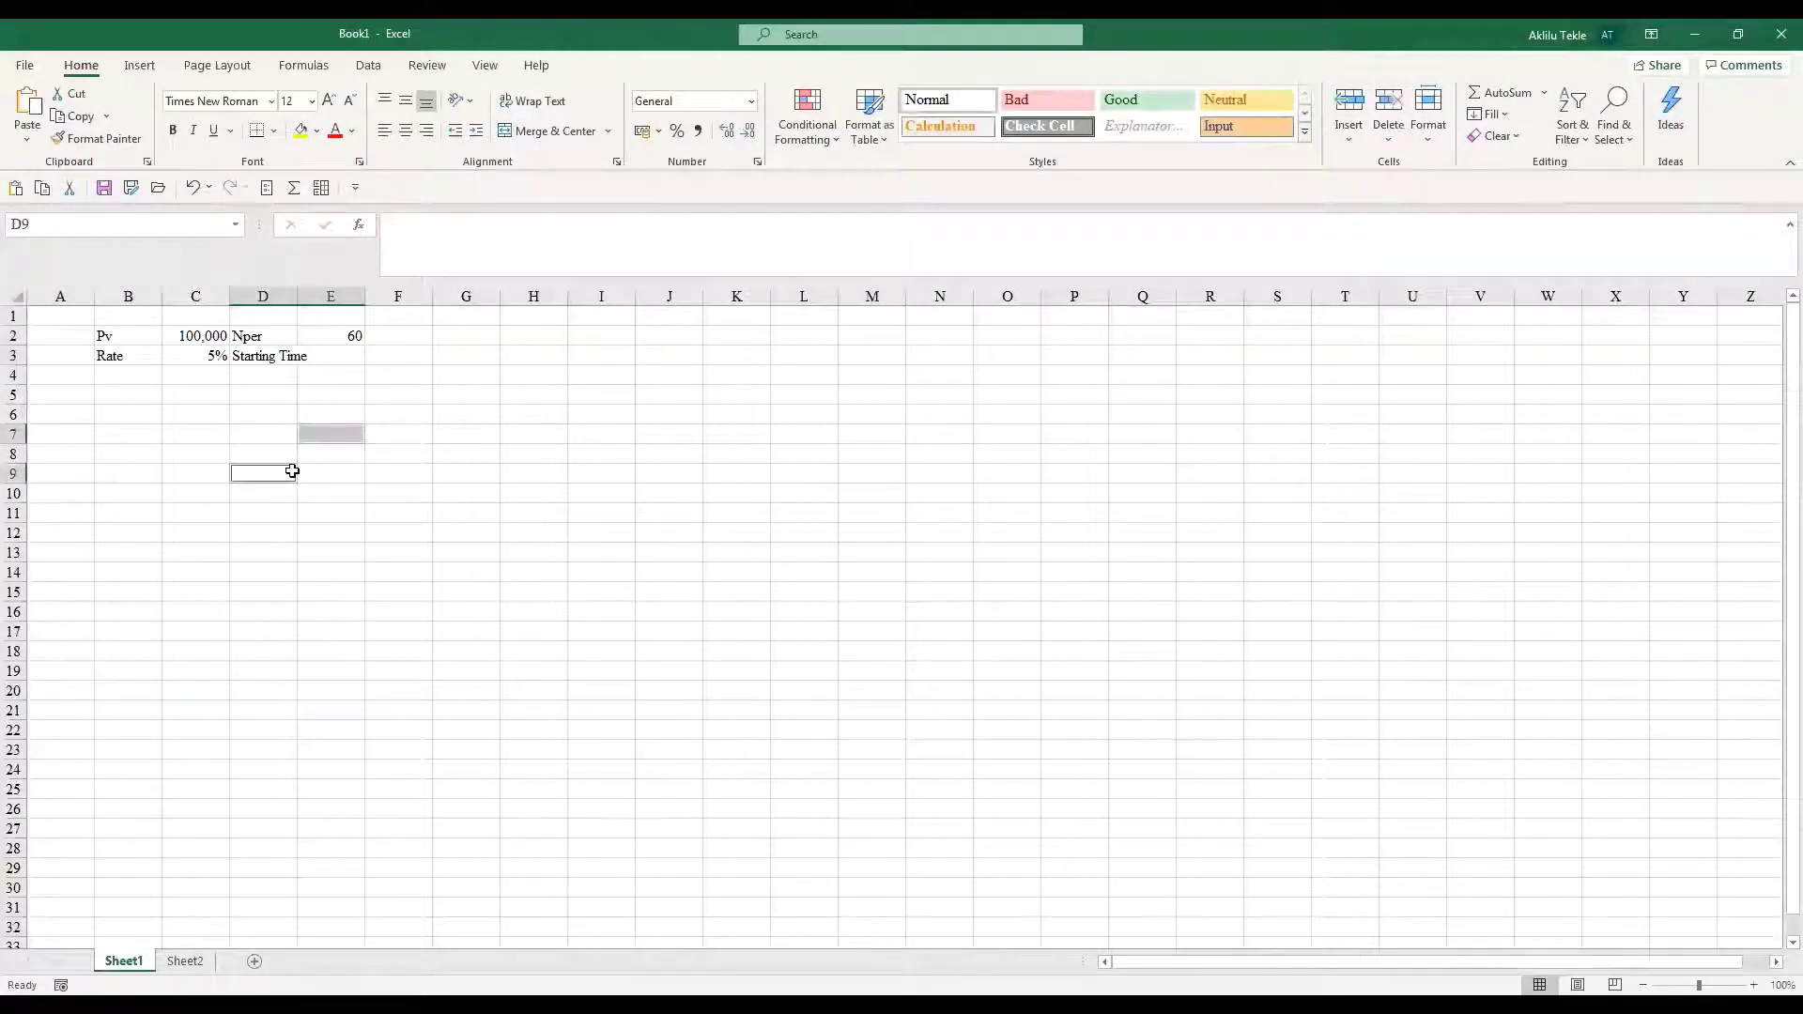
{"action": "scroll", "coordinate": [292, 470], "scroll_direction": "up", "scroll_amount": 4, "text": "ctrl"}
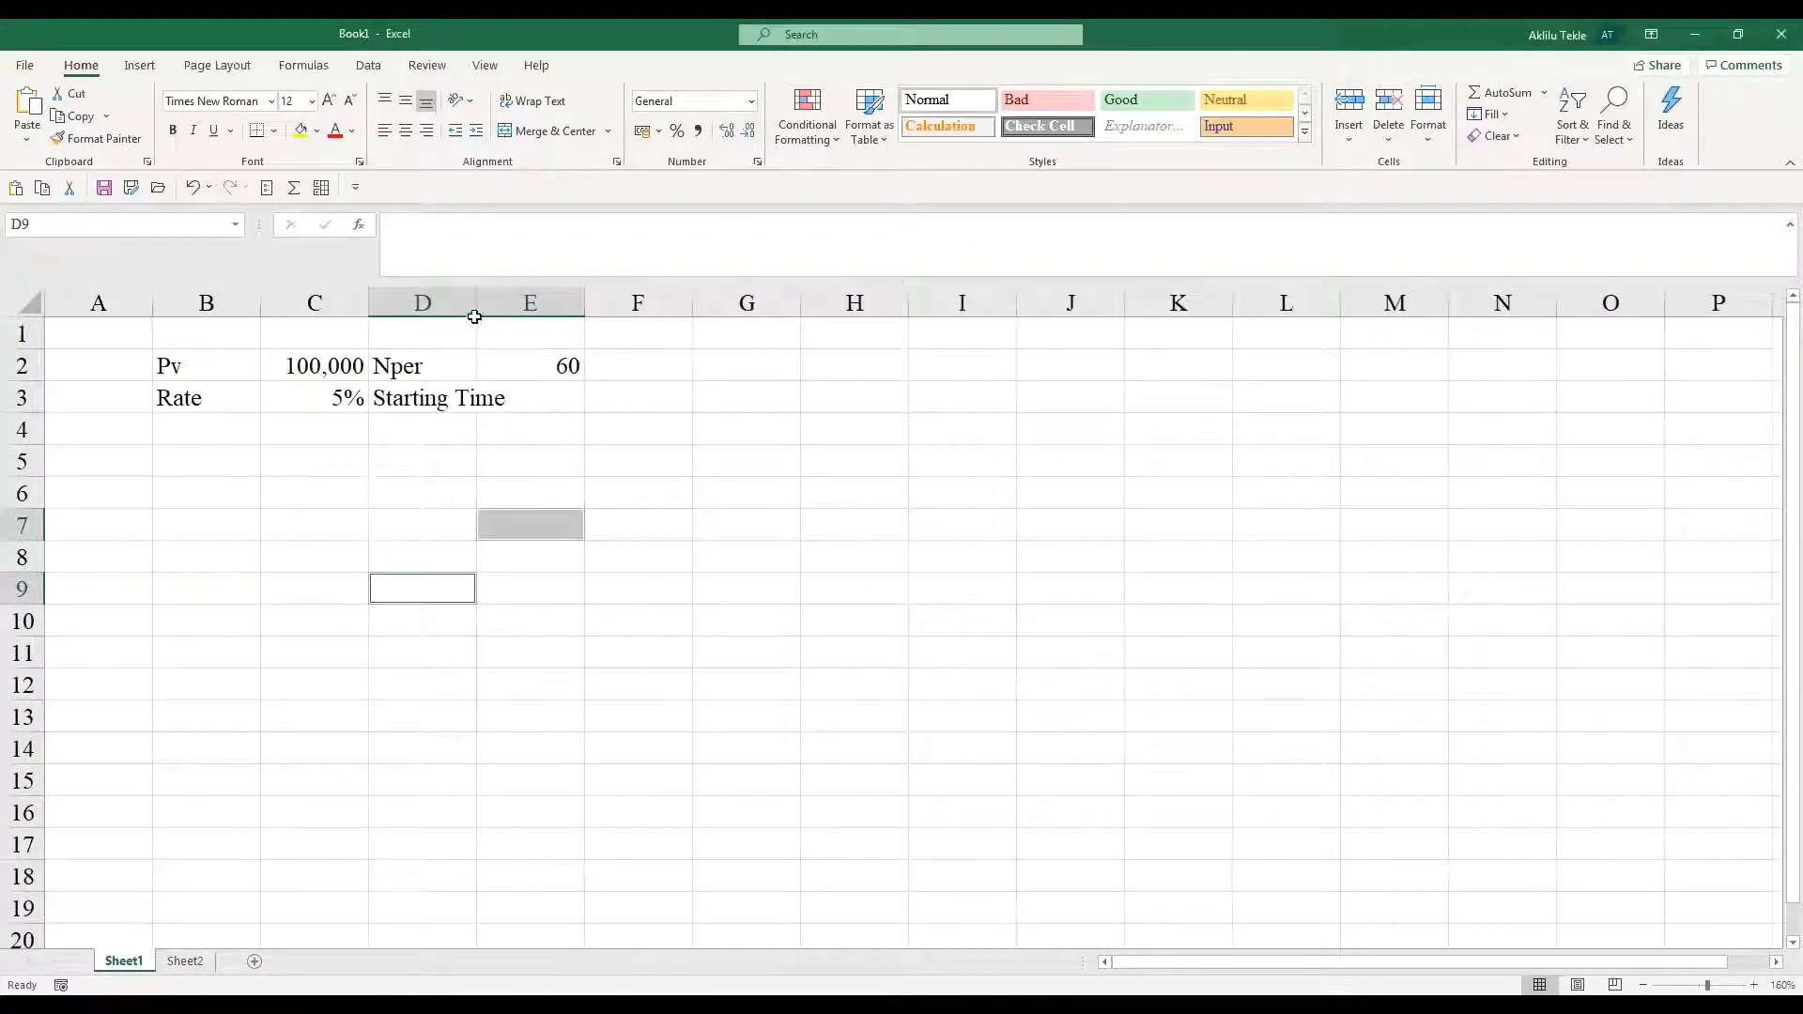
{"action": "left_click_drag", "start_coordinate": [475, 317], "coordinate": [511, 316]}
- Enter the starting date 1/1/2020 in cell E3, beside the Starting Time label
{"action": "left_click", "coordinate": [546, 396]}
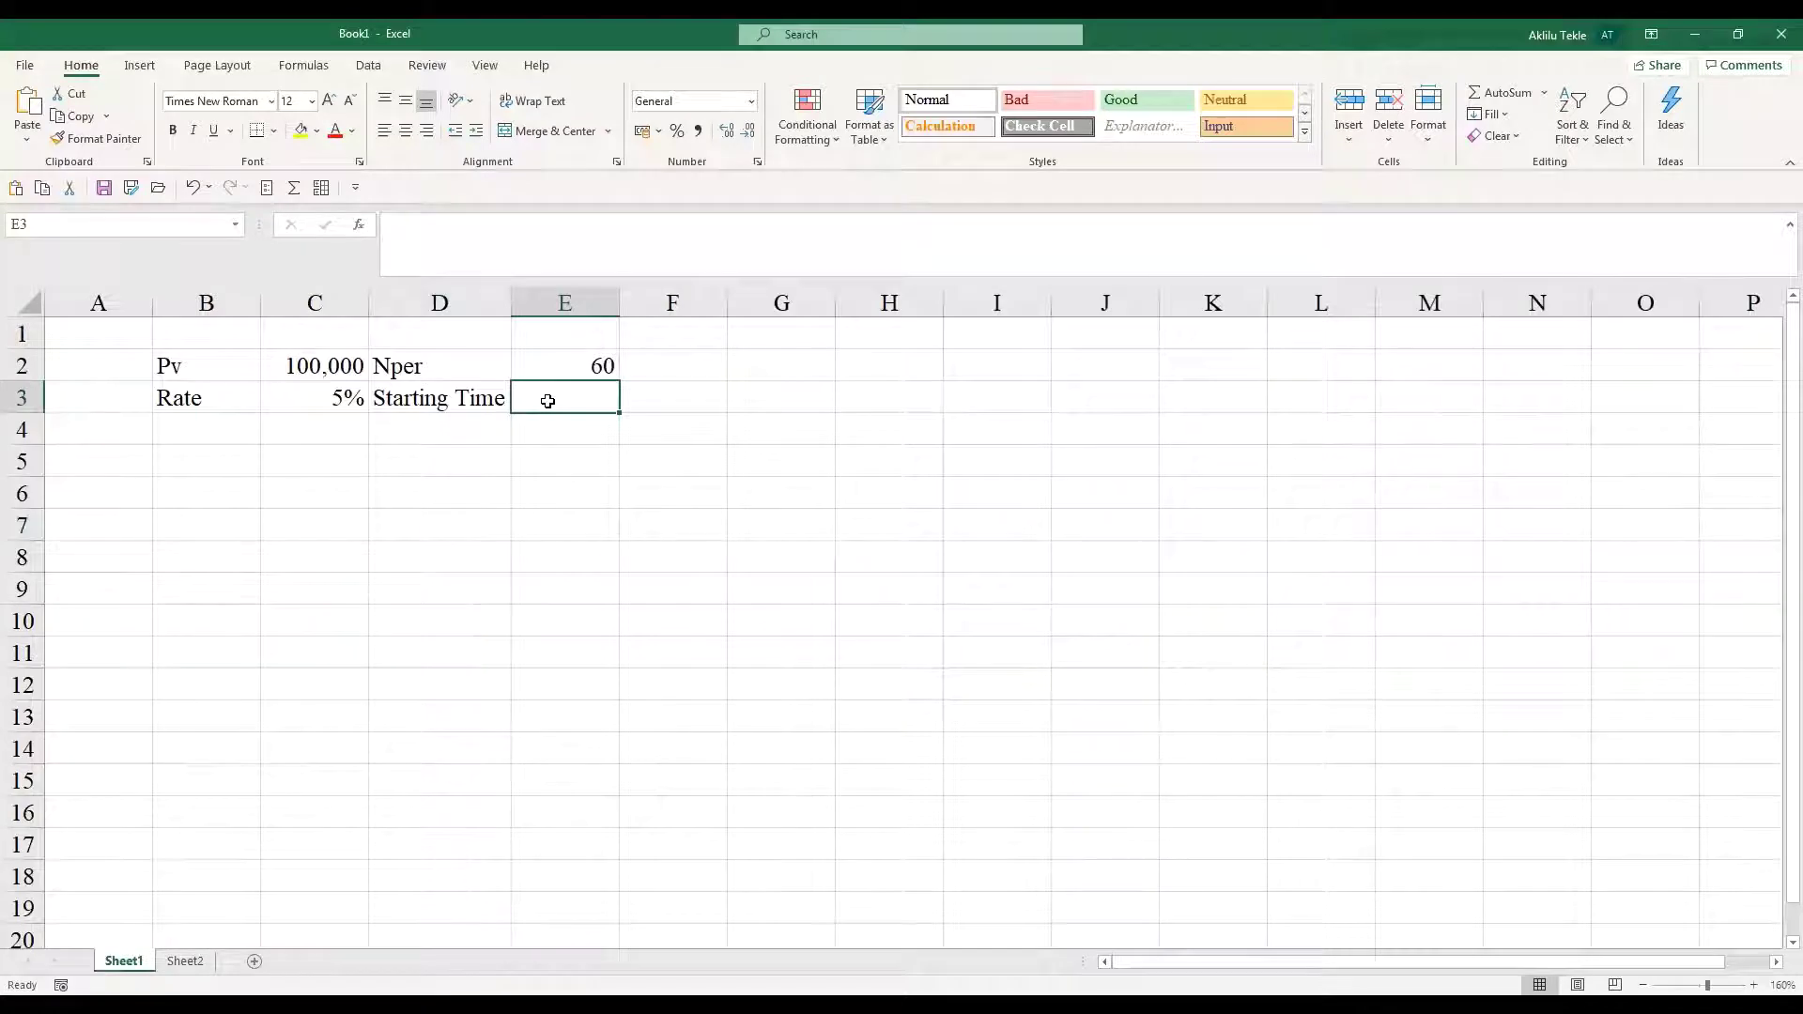
{"action": "type", "text": "1/"}
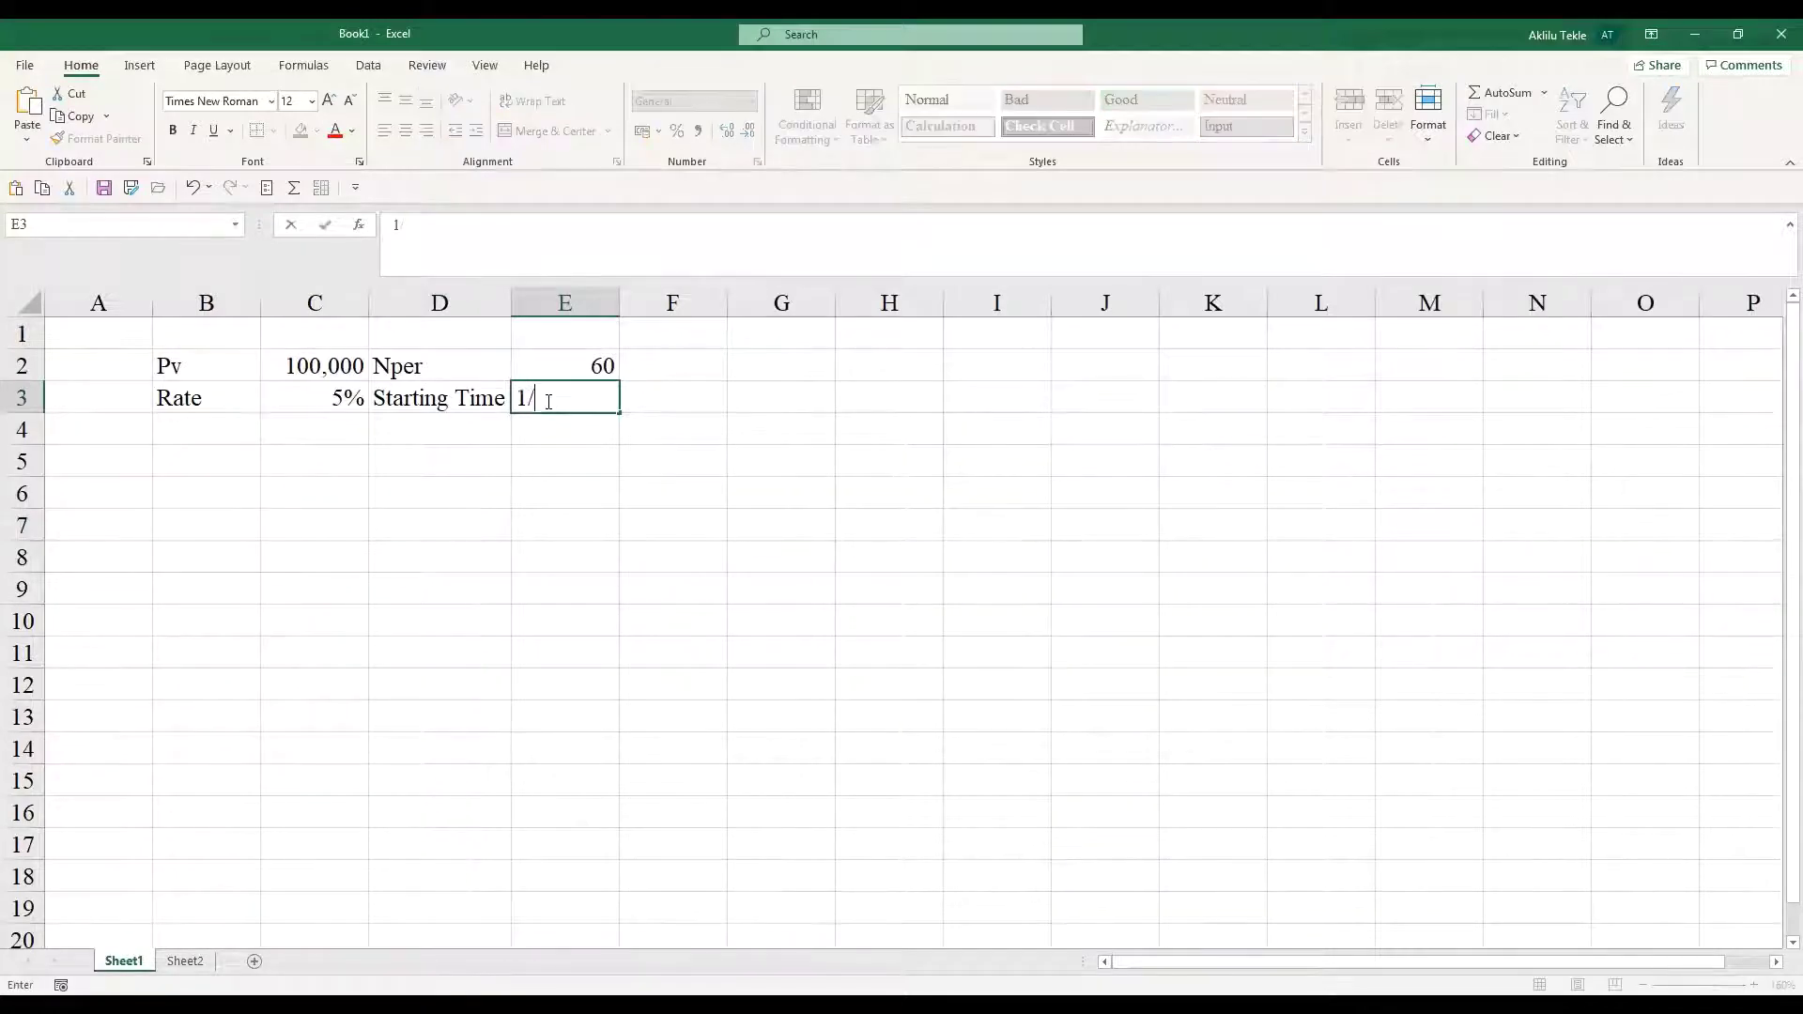
{"action": "type", "text": "1/2020"}
{"action": "key", "text": "Return"}
{"action": "left_click", "coordinate": [499, 584]}
- Enter the header Period in cell A5 and the starting values 0, 1 and 2 in A6 to A8
{"action": "left_click", "coordinate": [93, 454]}
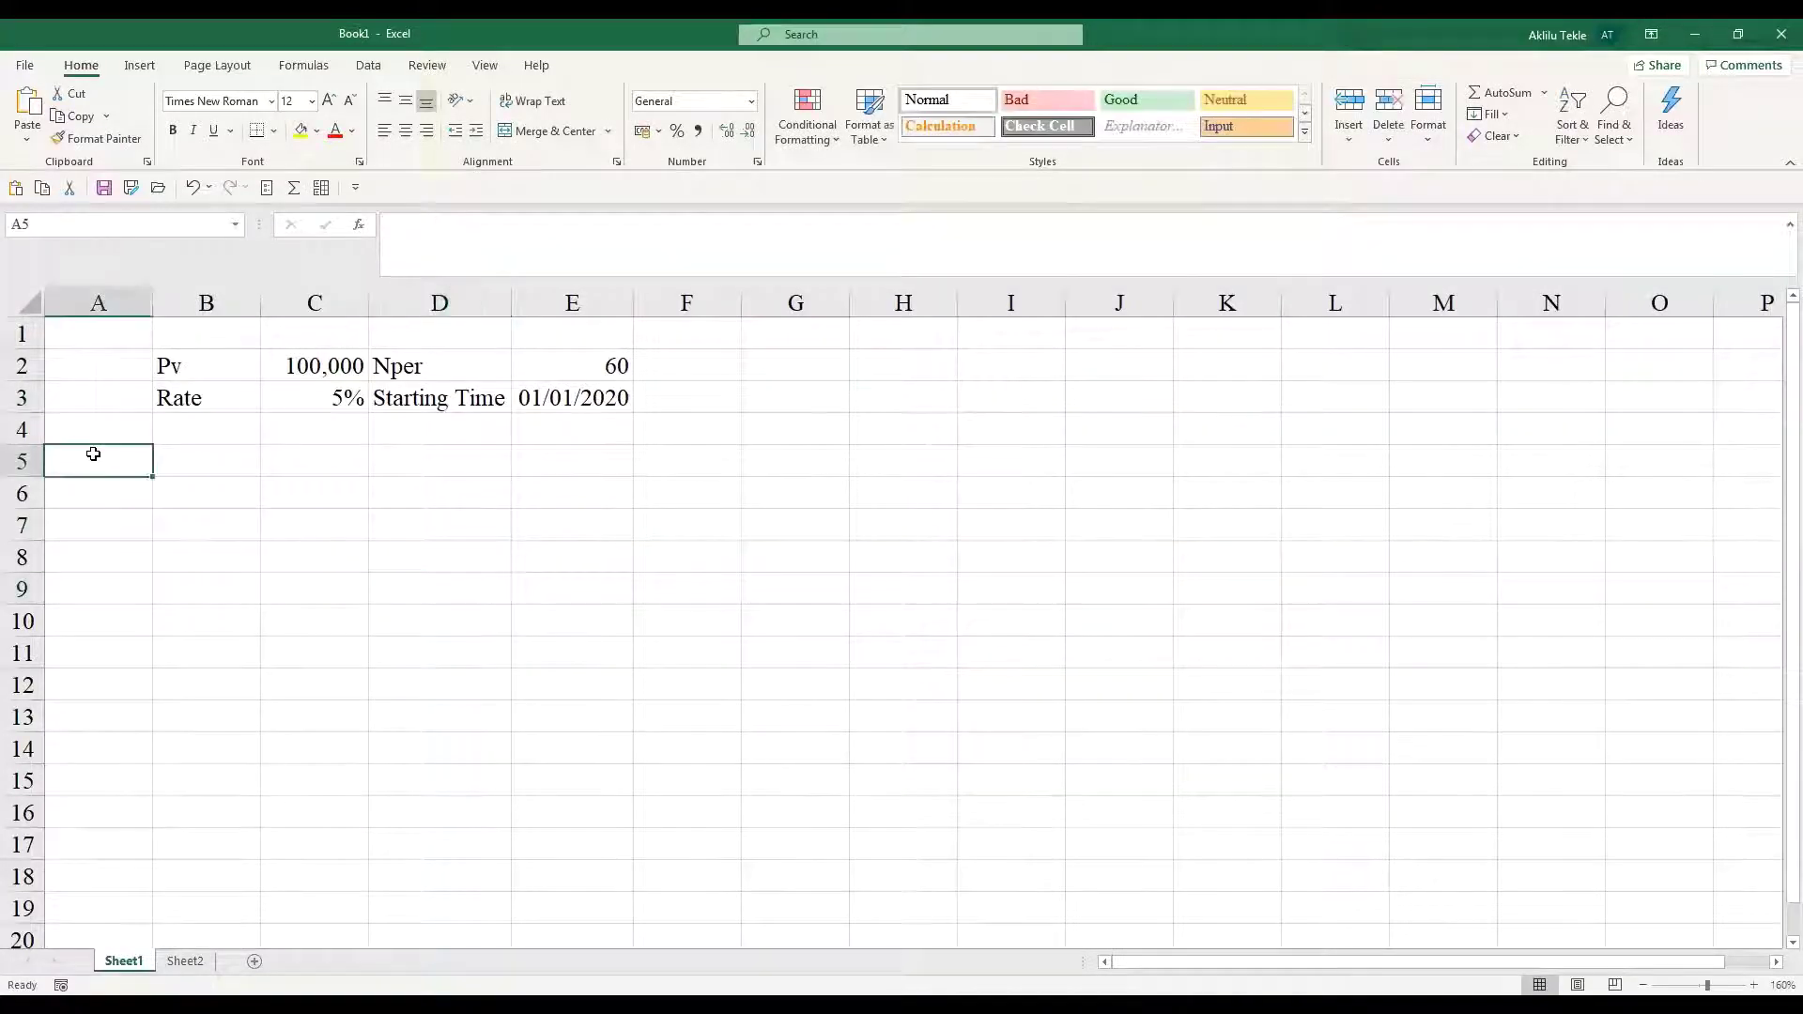
{"action": "type", "text": "Period"}
{"action": "left_click", "coordinate": [106, 496]}
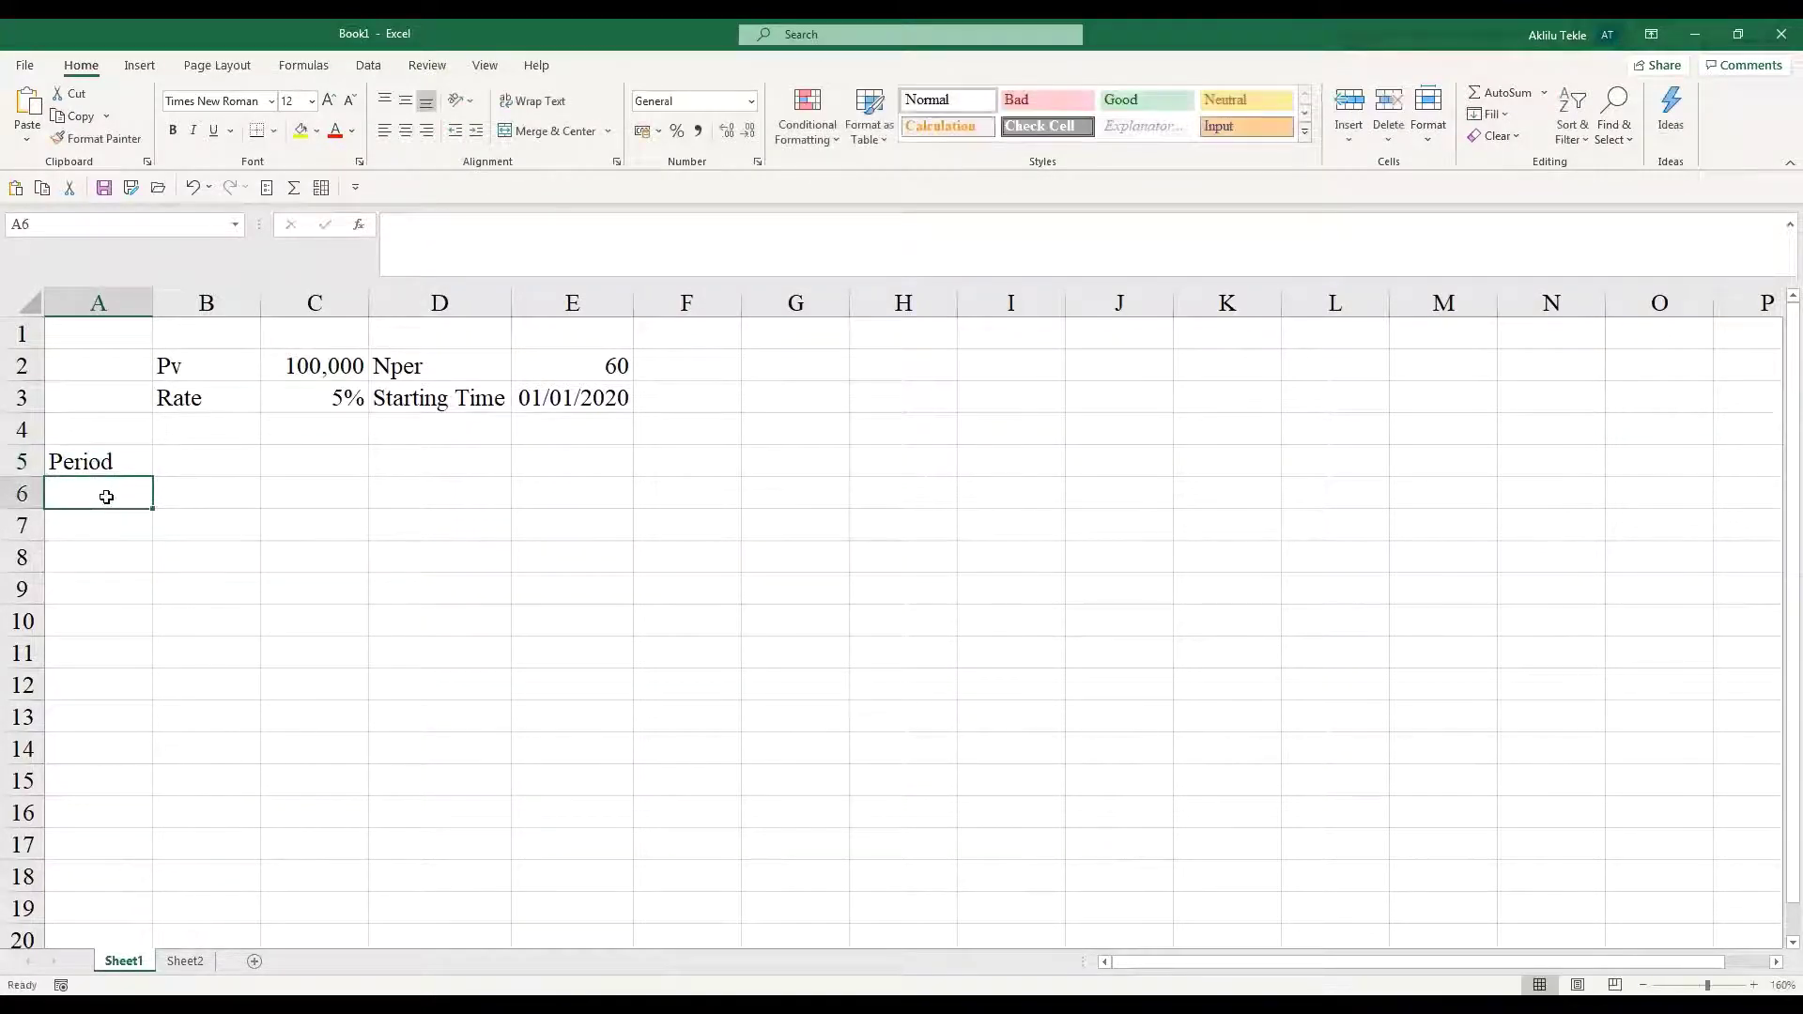
{"action": "type", "text": "0"}
{"action": "left_click", "coordinate": [128, 583]}
{"action": "left_click", "coordinate": [101, 520]}
{"action": "type", "text": "1"}
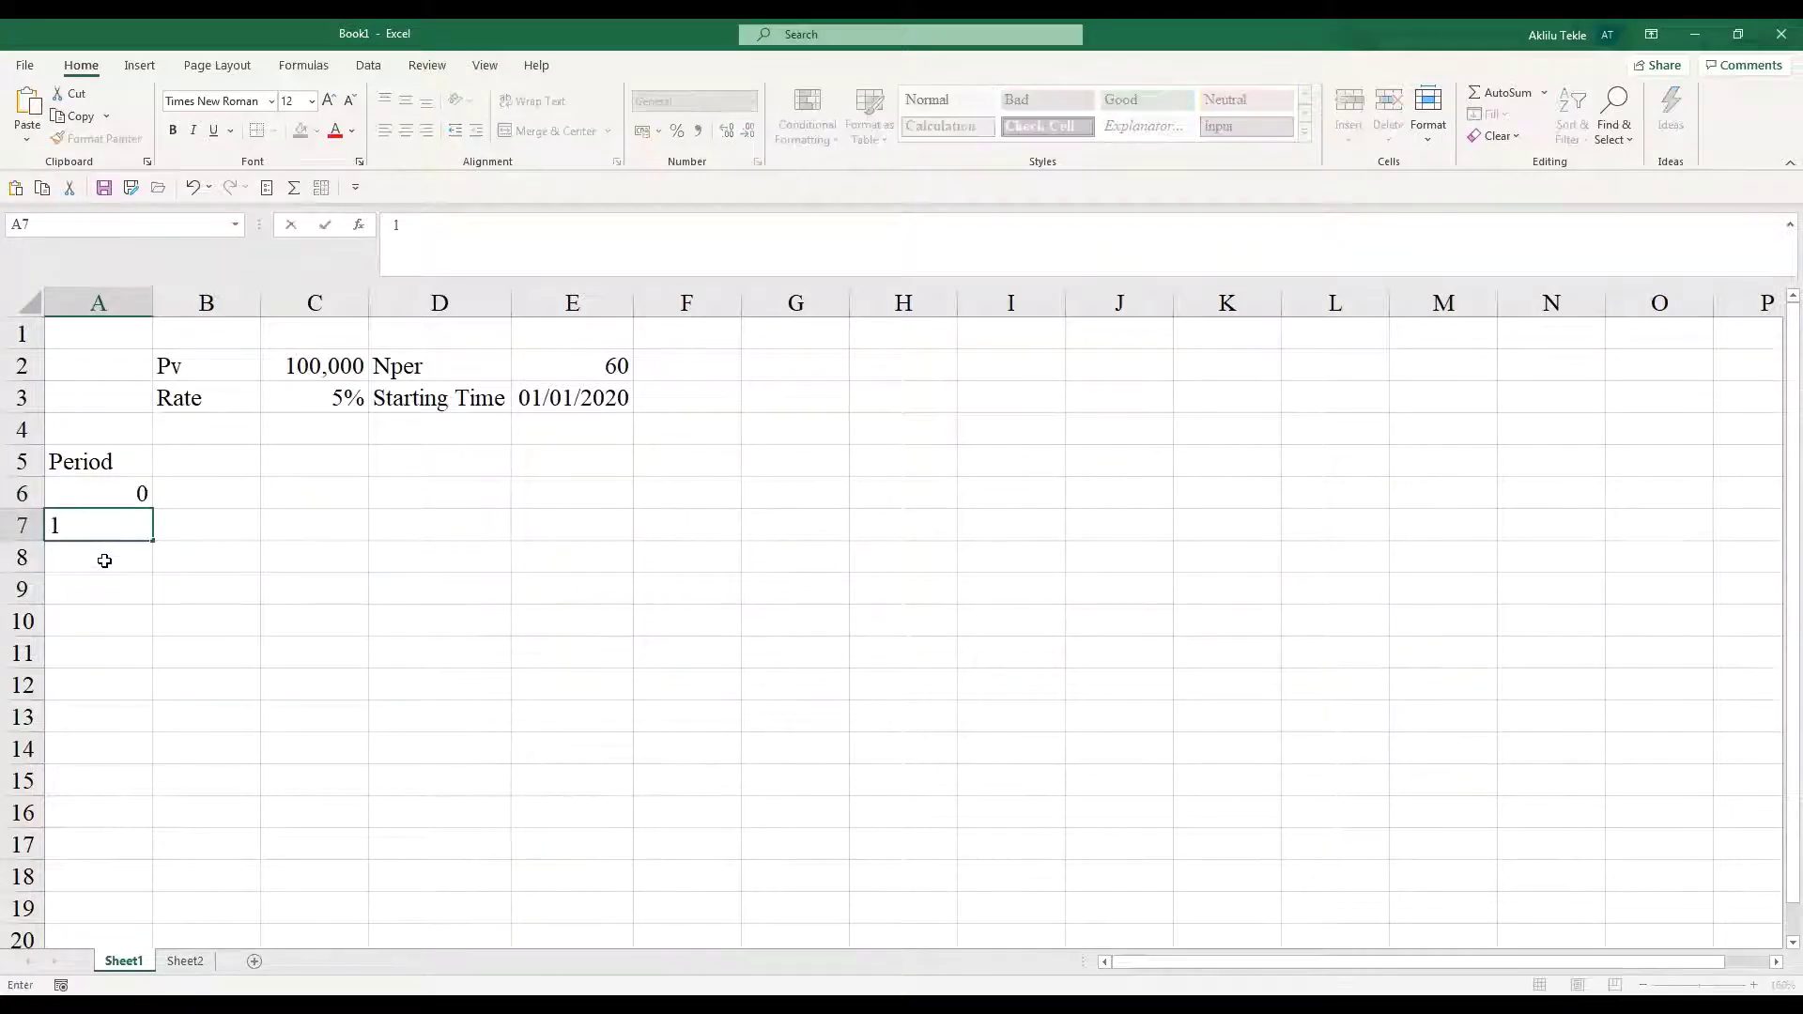
{"action": "left_click", "coordinate": [104, 561]}
{"action": "type", "text": "2"}
{"action": "key", "text": "Return"}
- Extend the period series from A6:A8 down column A to 60 in cell A66
{"action": "left_click_drag", "start_coordinate": [141, 498], "coordinate": [128, 854]}
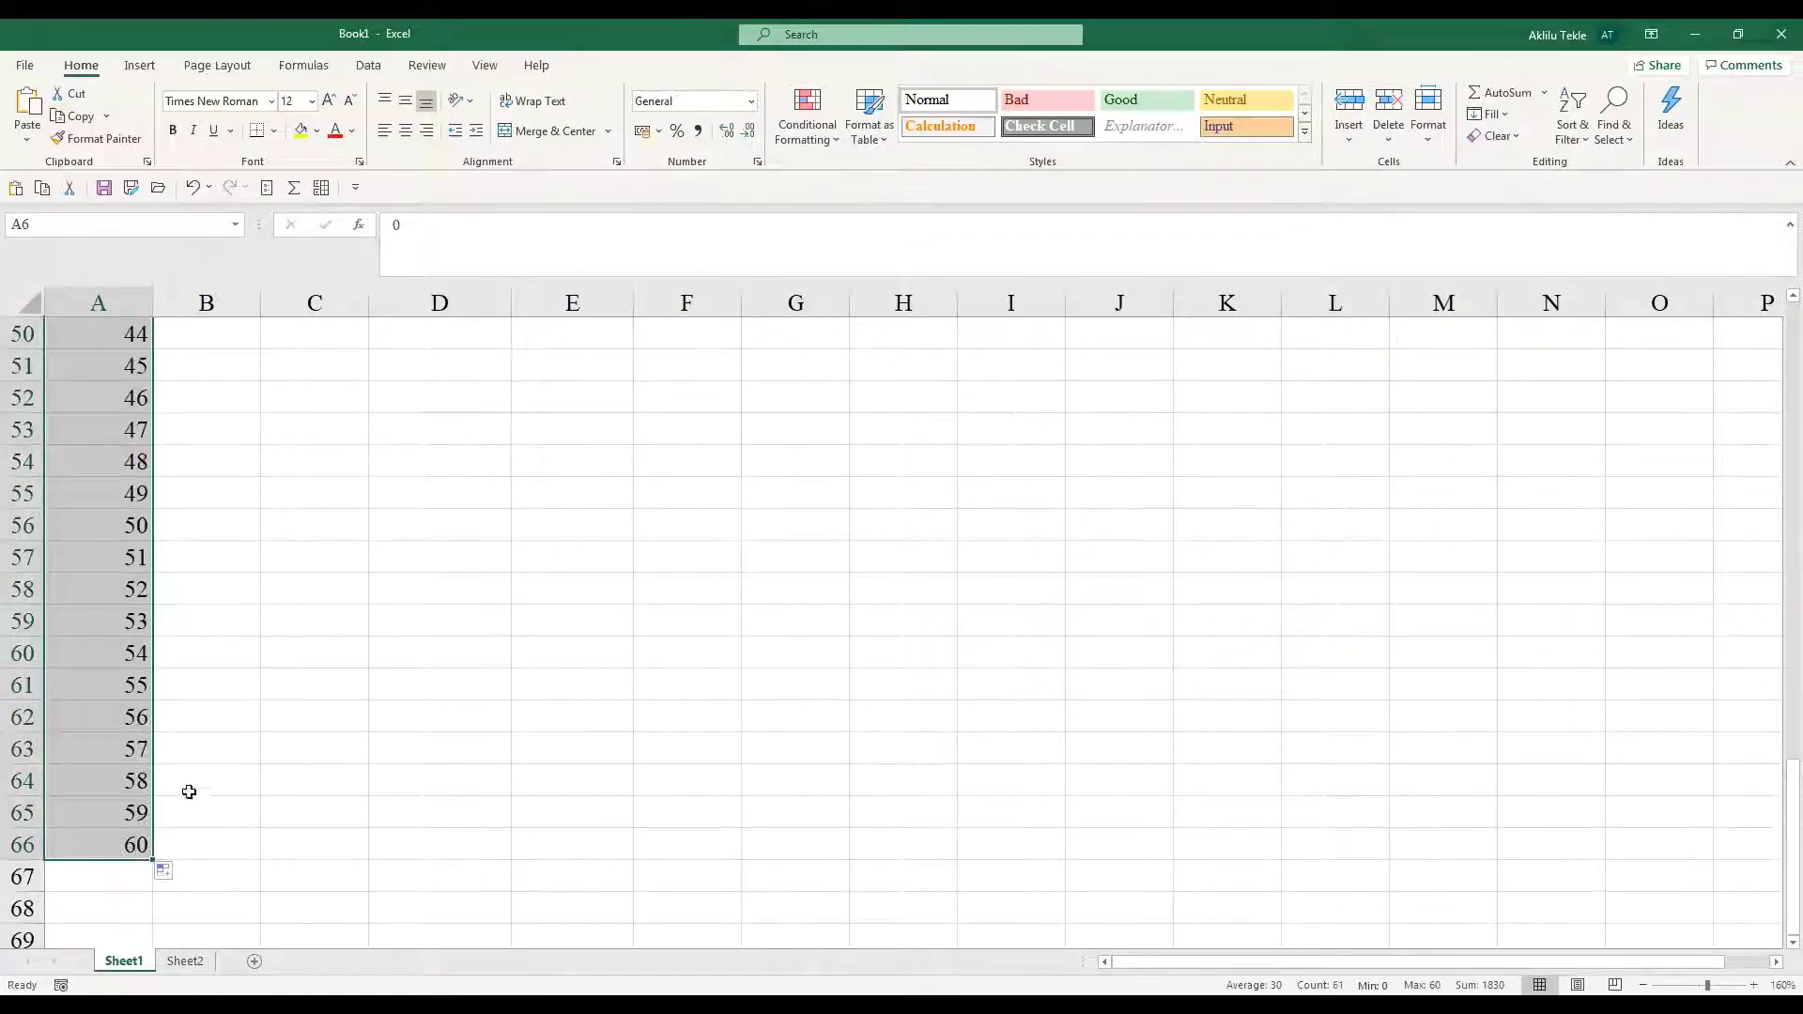
{"action": "scroll", "coordinate": [198, 767], "scroll_direction": "up", "scroll_amount": 9}
{"action": "scroll", "coordinate": [198, 767], "scroll_direction": "up", "scroll_amount": 7}
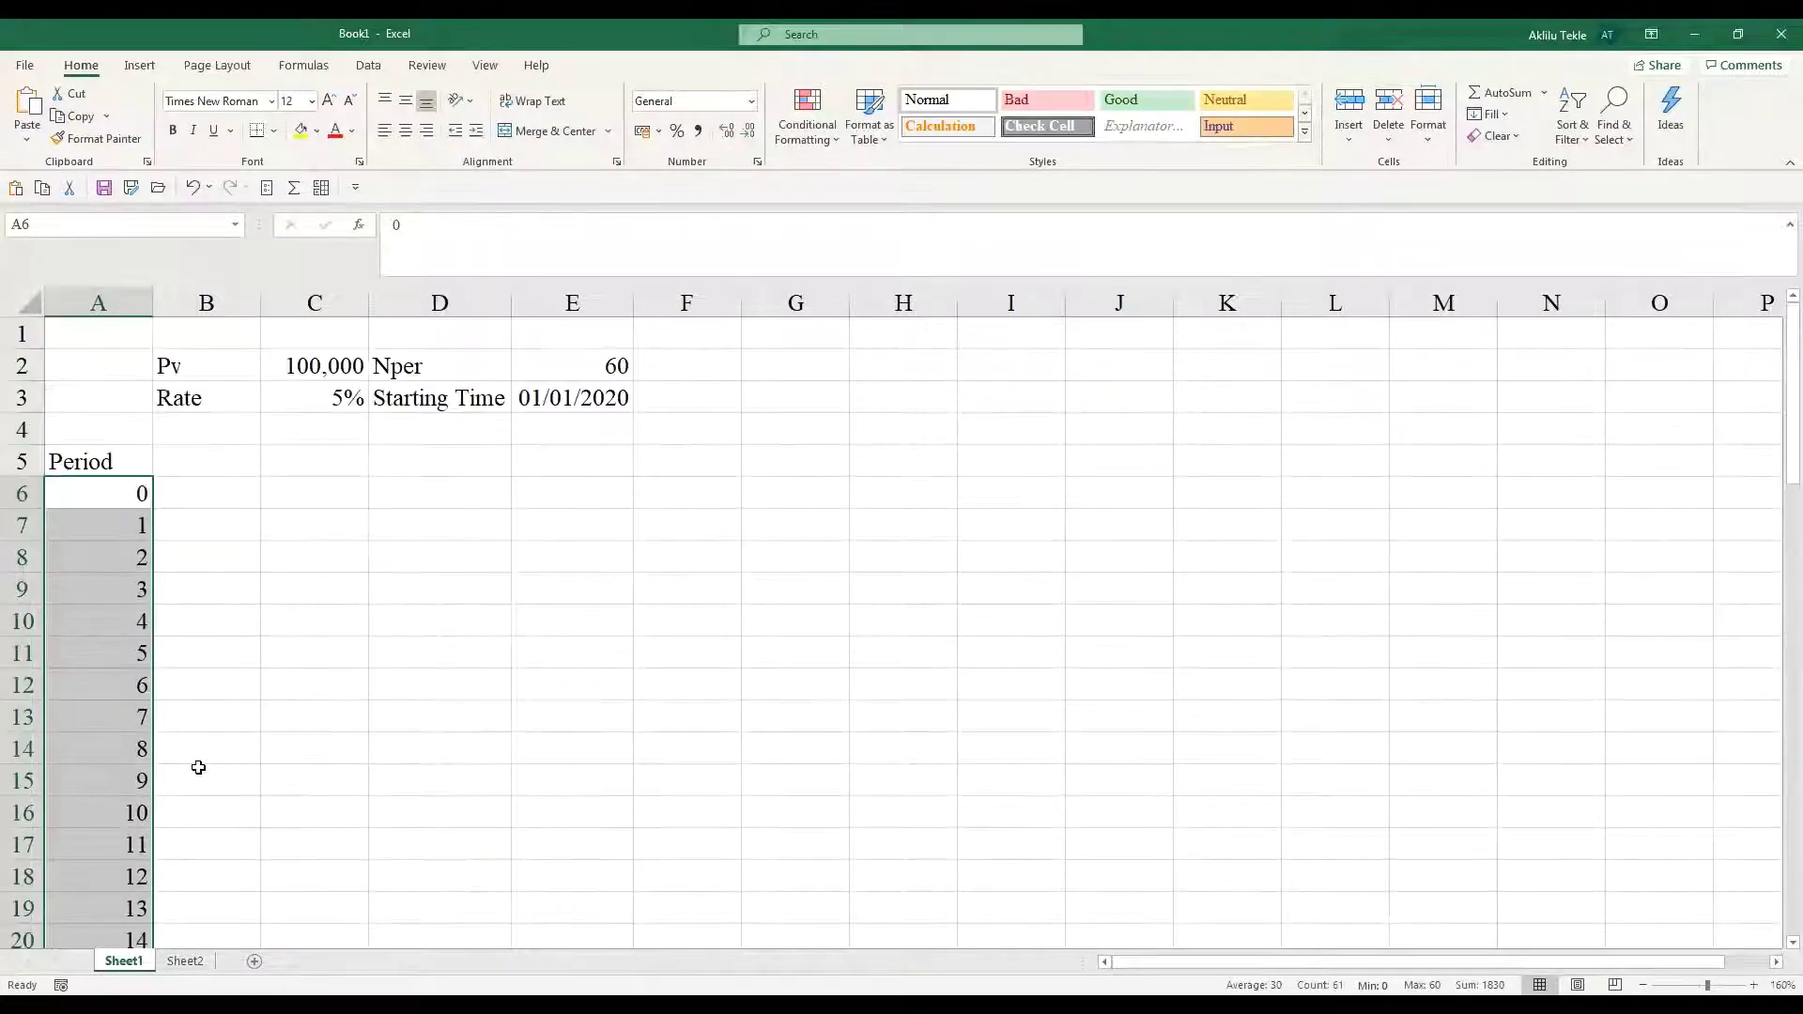
- Enter the header Monthly payment in cell B5 and wrap its text
{"action": "left_click", "coordinate": [204, 463]}
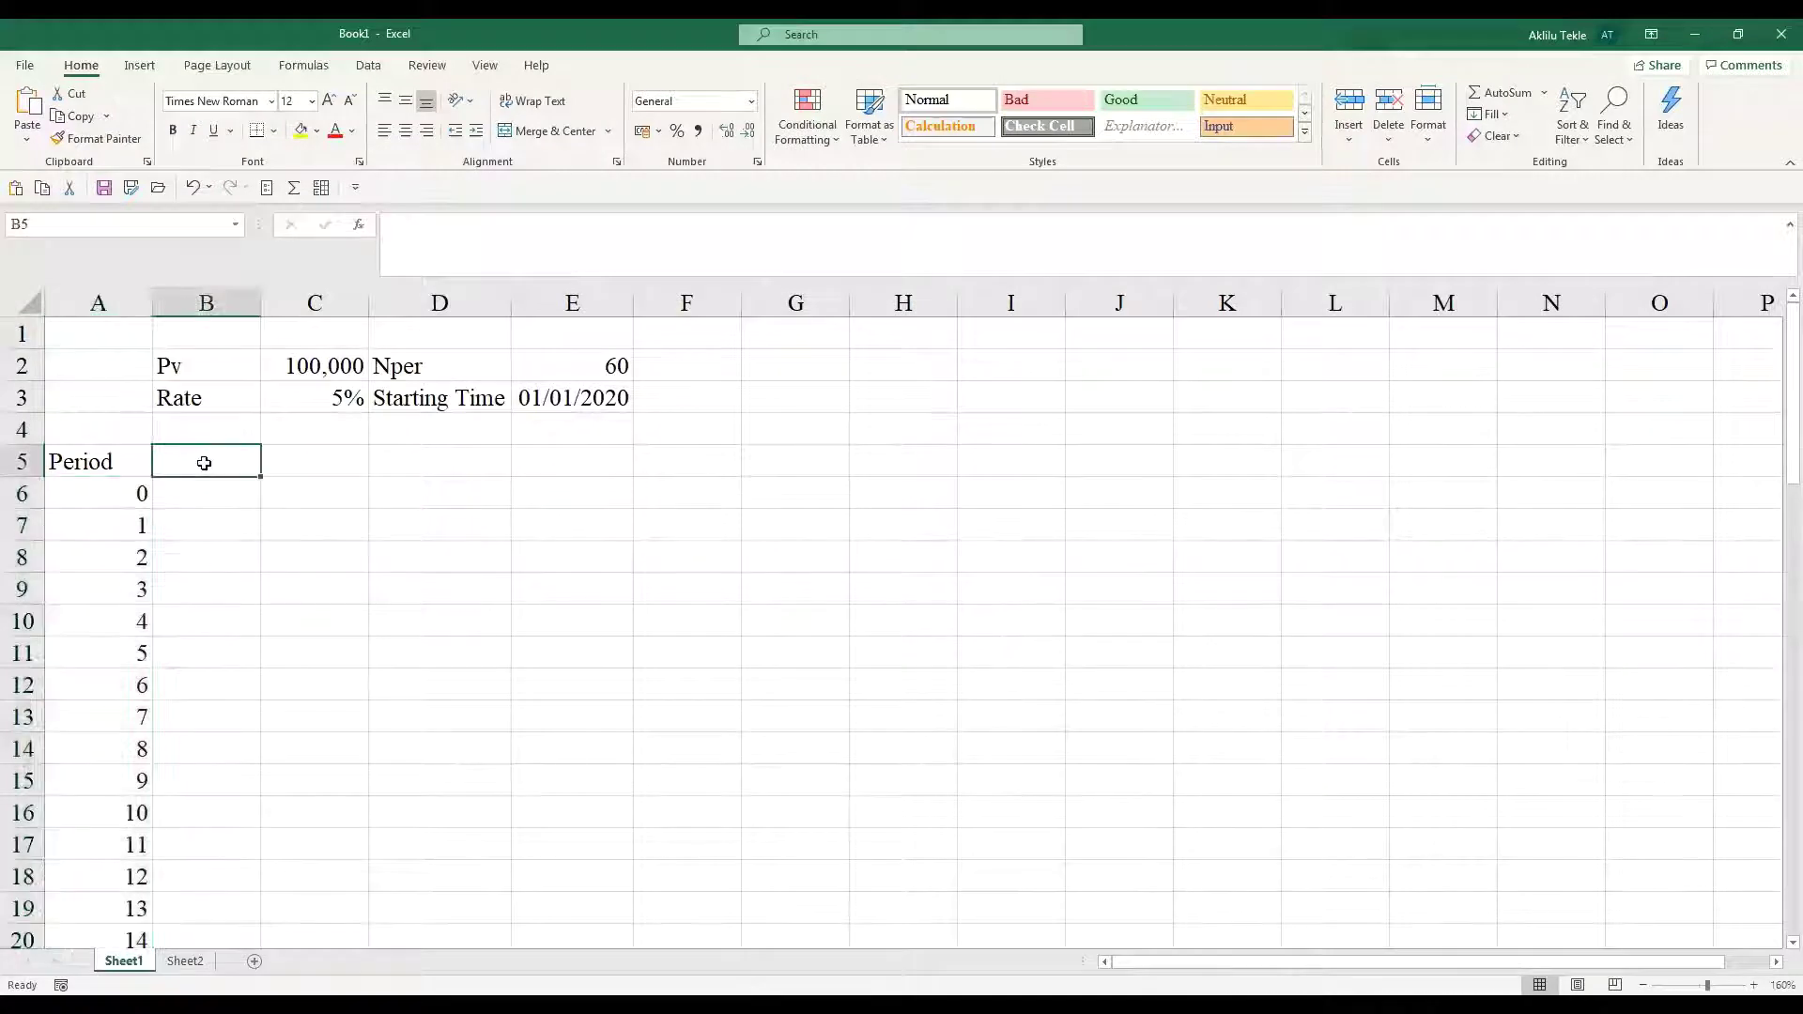
{"action": "type", "text": "Mone"}
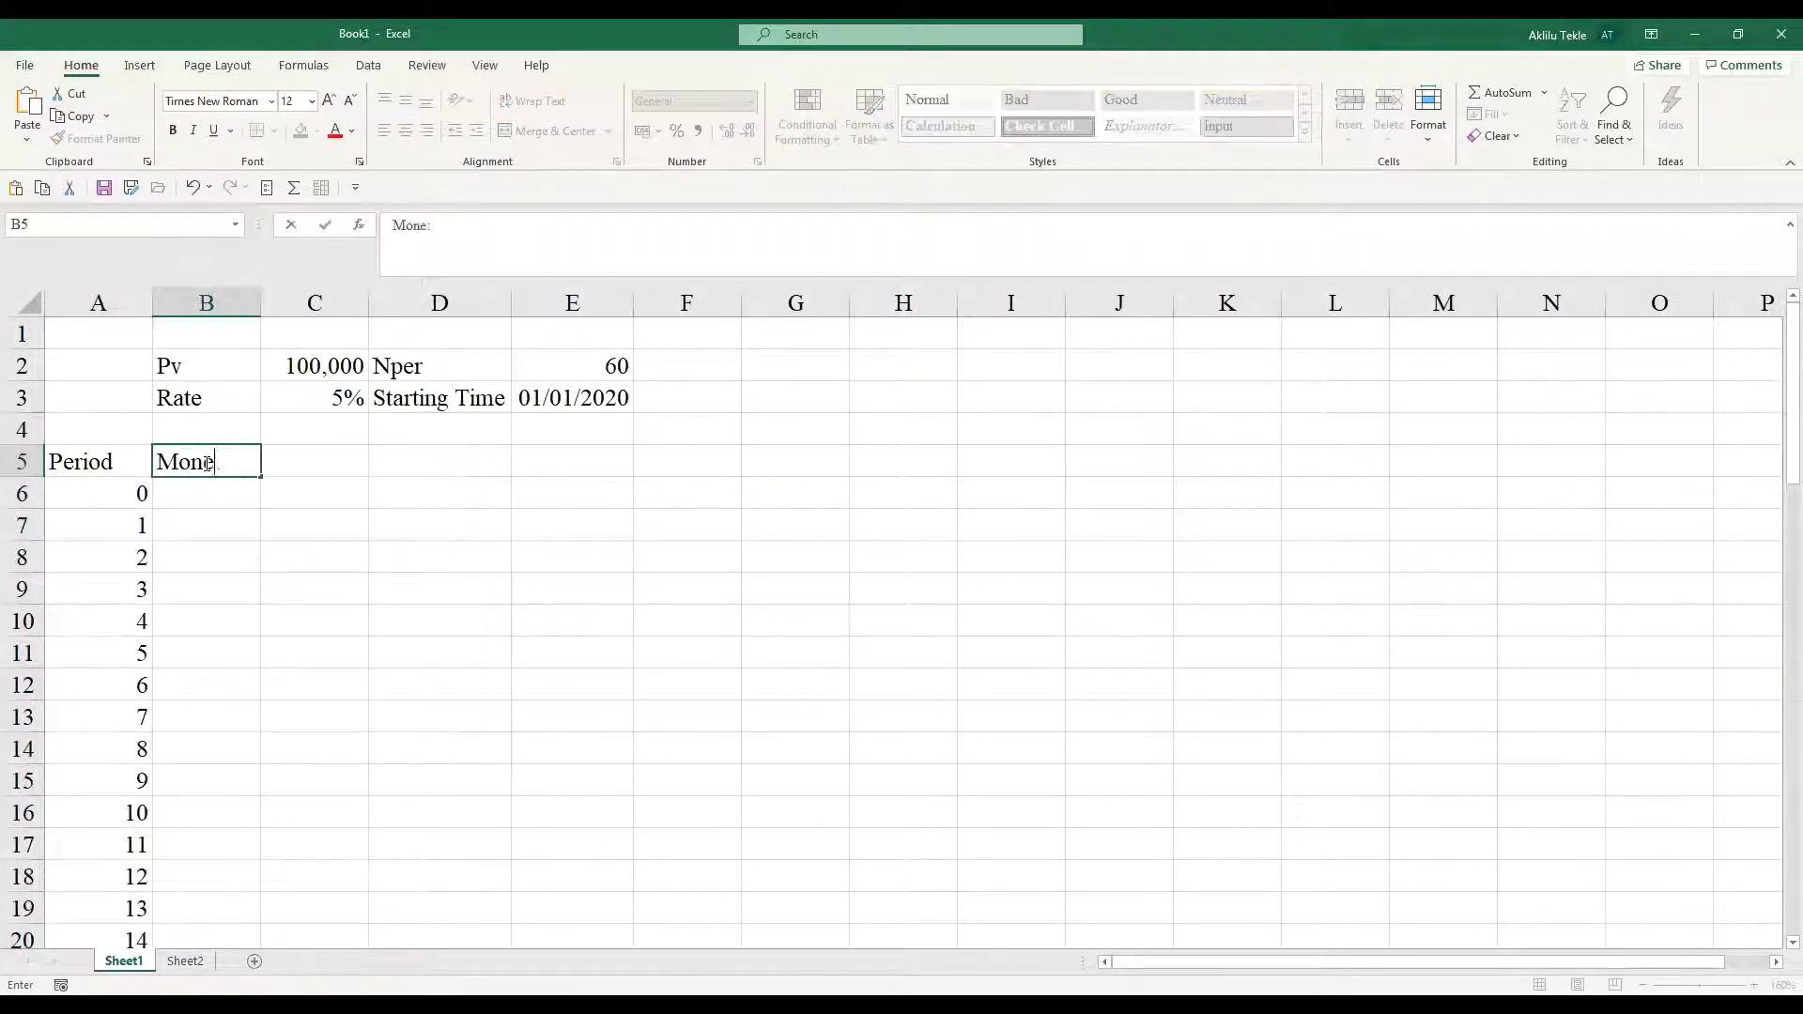
{"action": "key", "text": "BackSpace"}
{"action": "type", "text": "thly payment"}
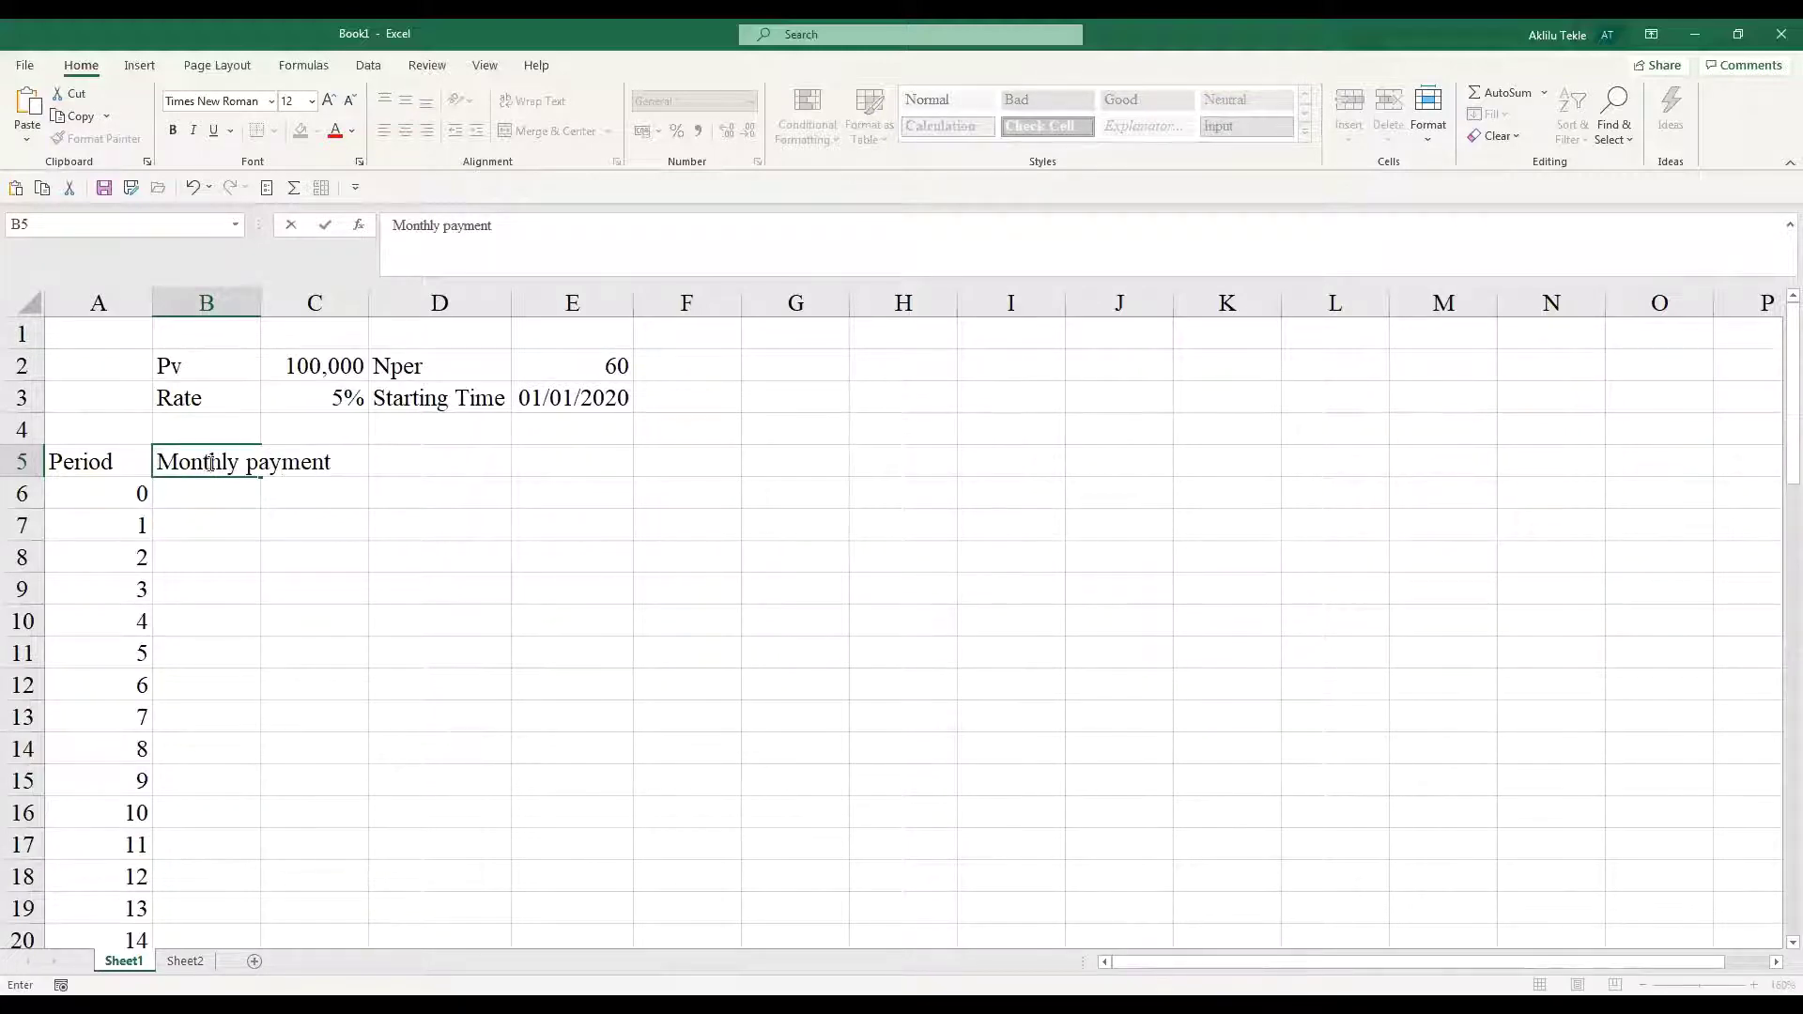
{"action": "left_click", "coordinate": [365, 555]}
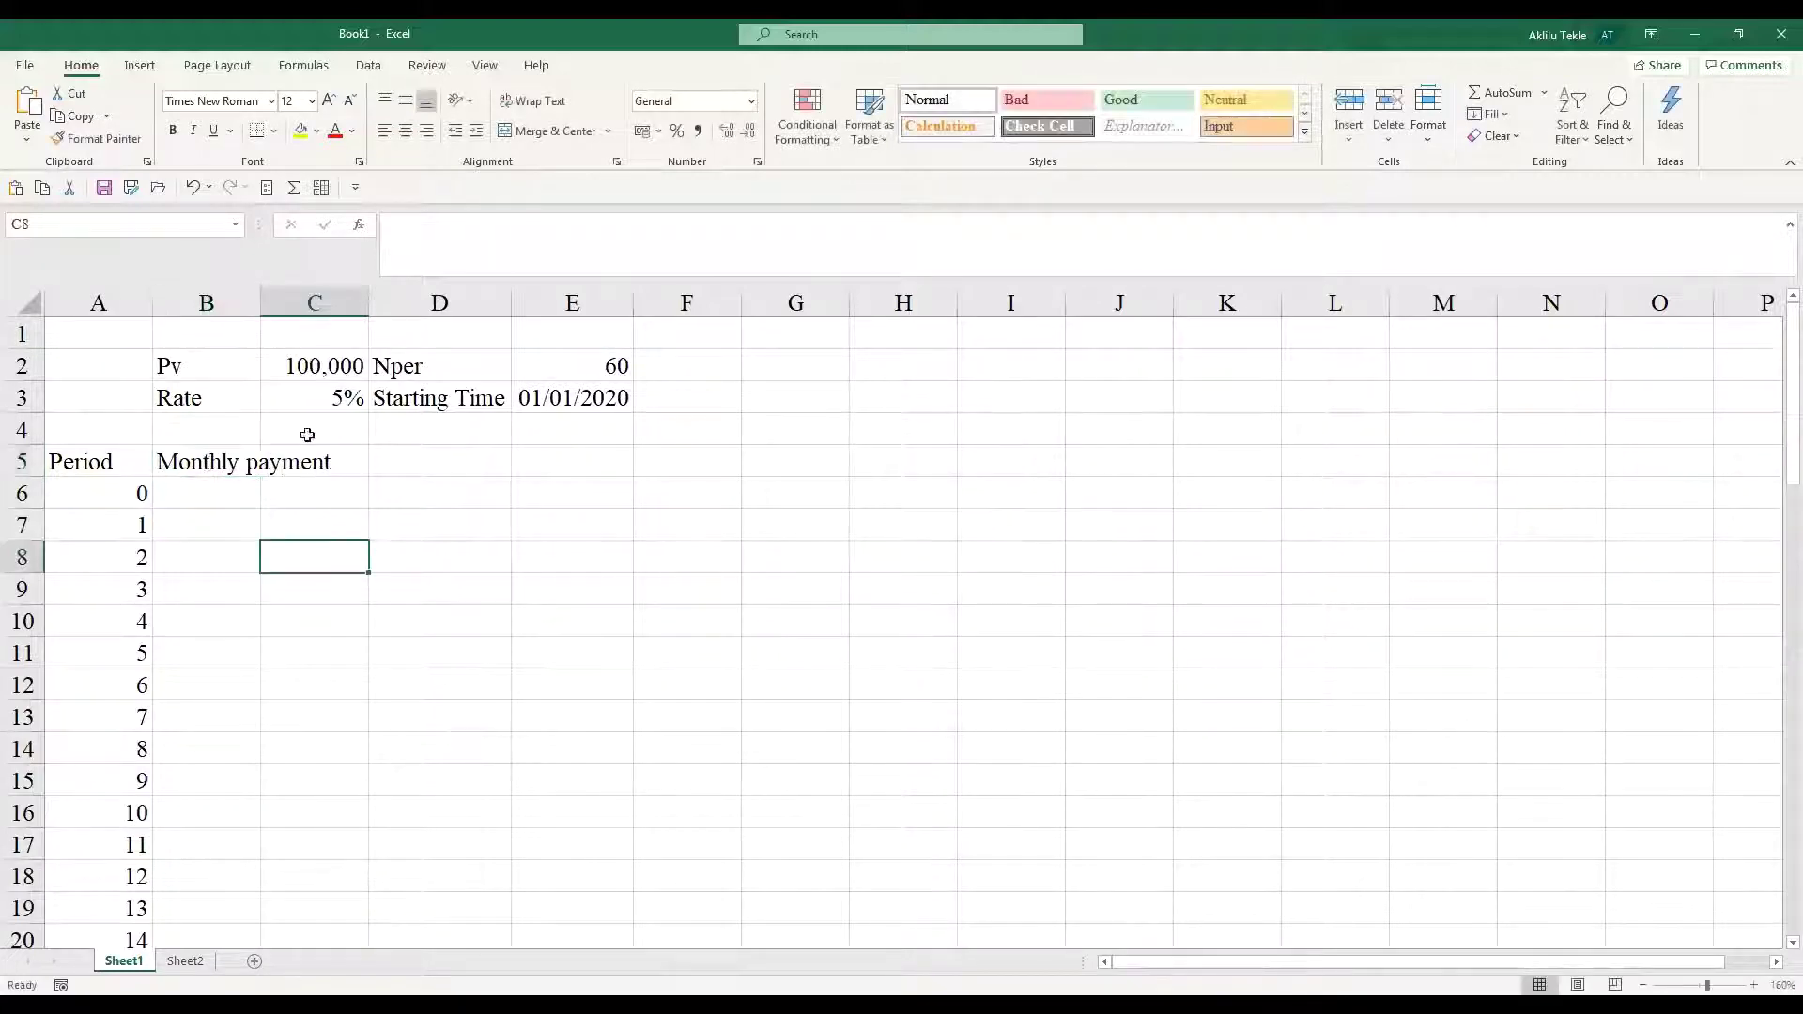
{"action": "left_click", "coordinate": [247, 451]}
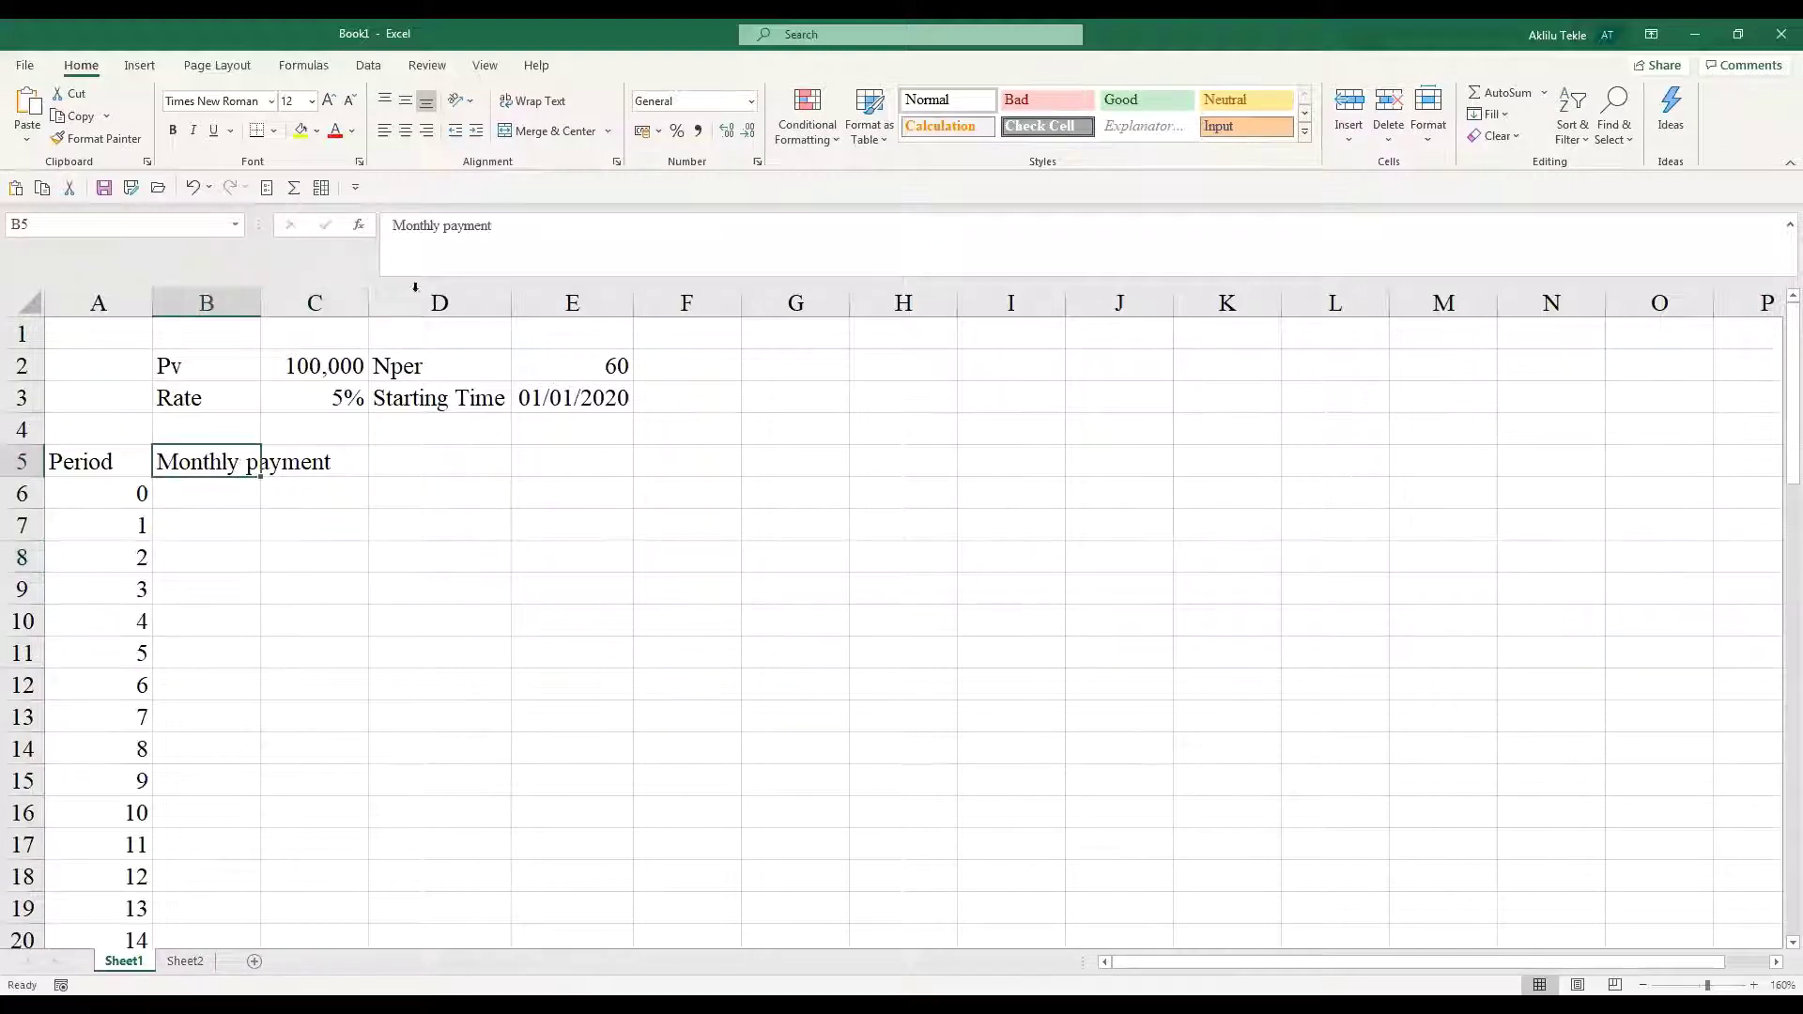
{"action": "left_click", "coordinate": [532, 100]}
- Enter the header Interest Payment in cell C5 and wrap its text
{"action": "left_click", "coordinate": [357, 471]}
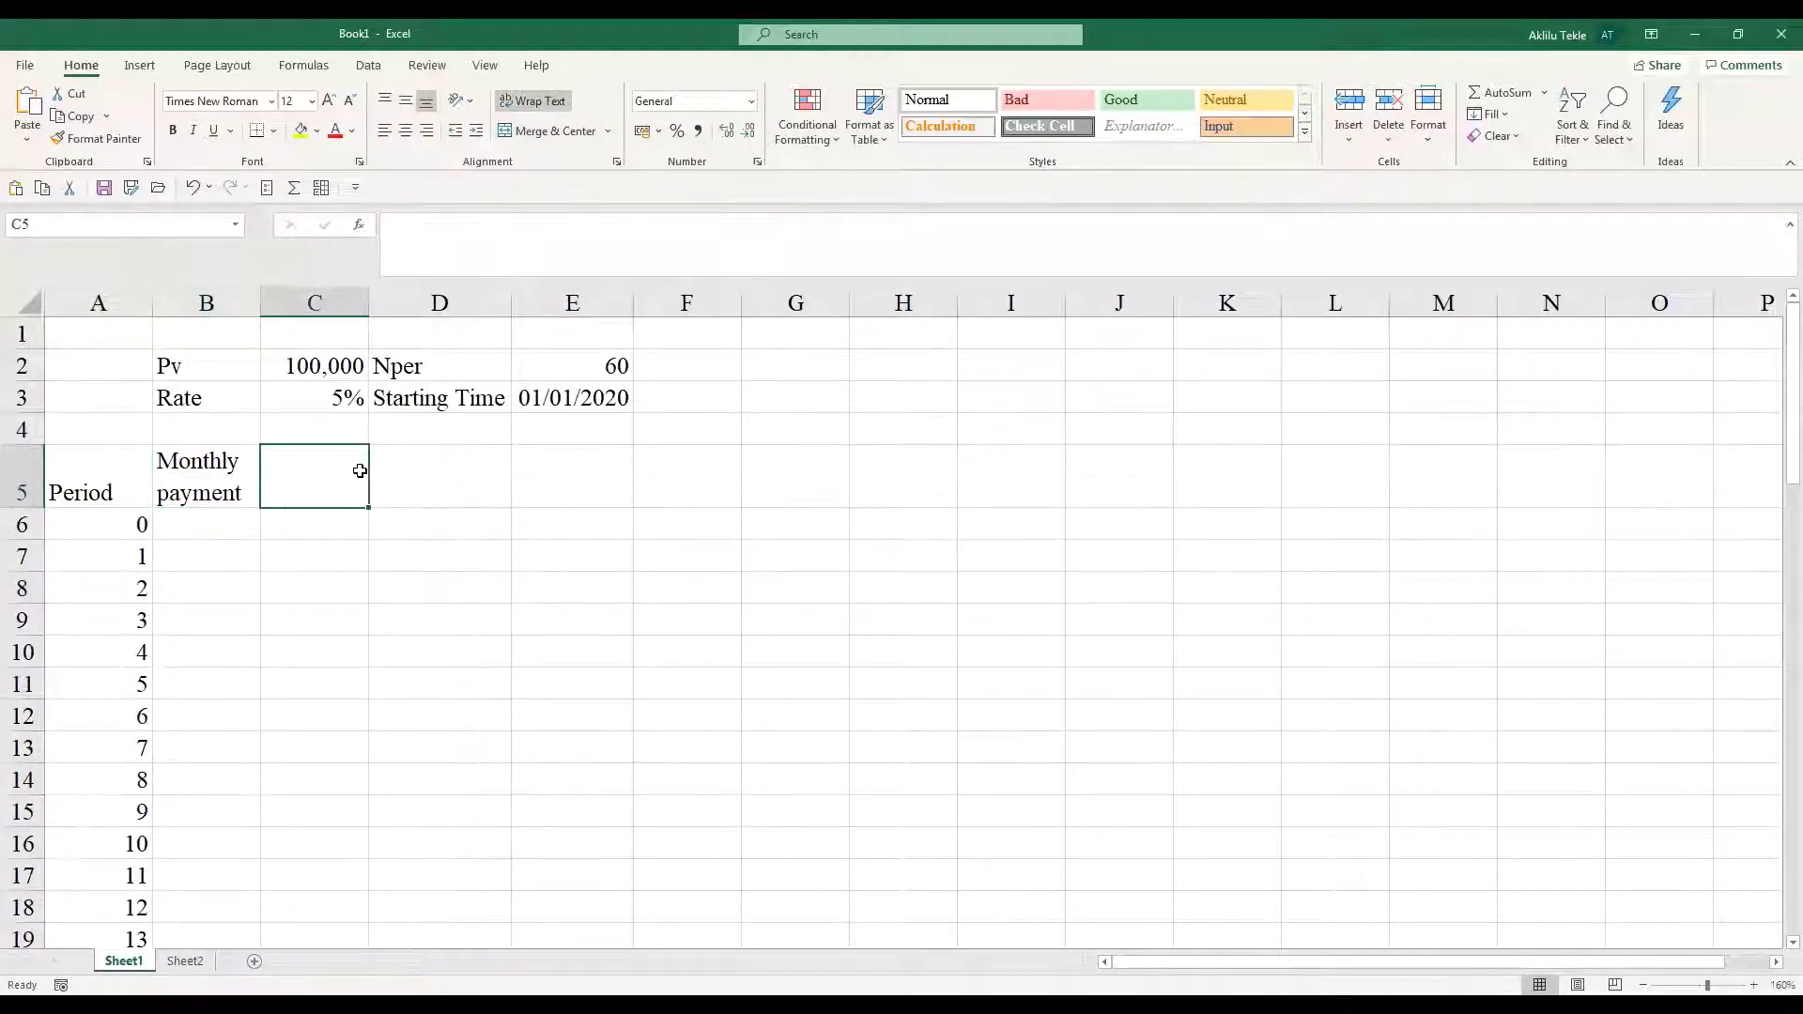
{"action": "type", "text": "Interest"}
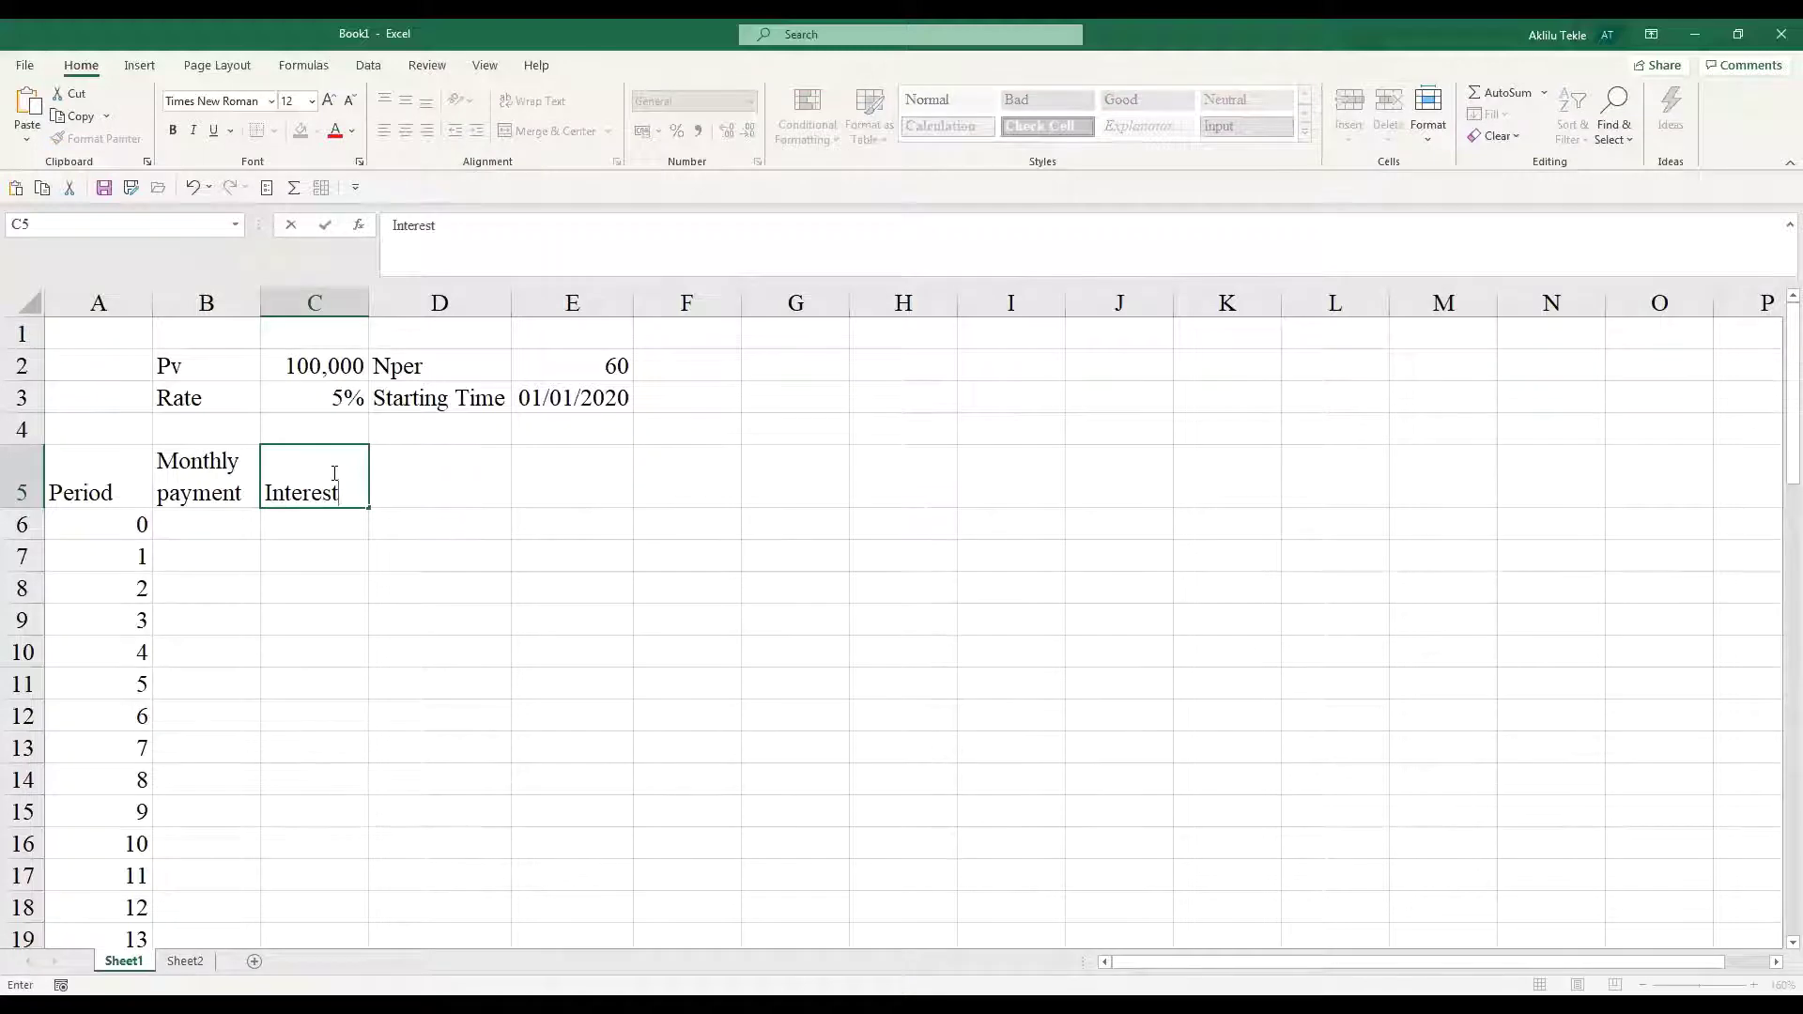
{"action": "type", "text": " Payment"}
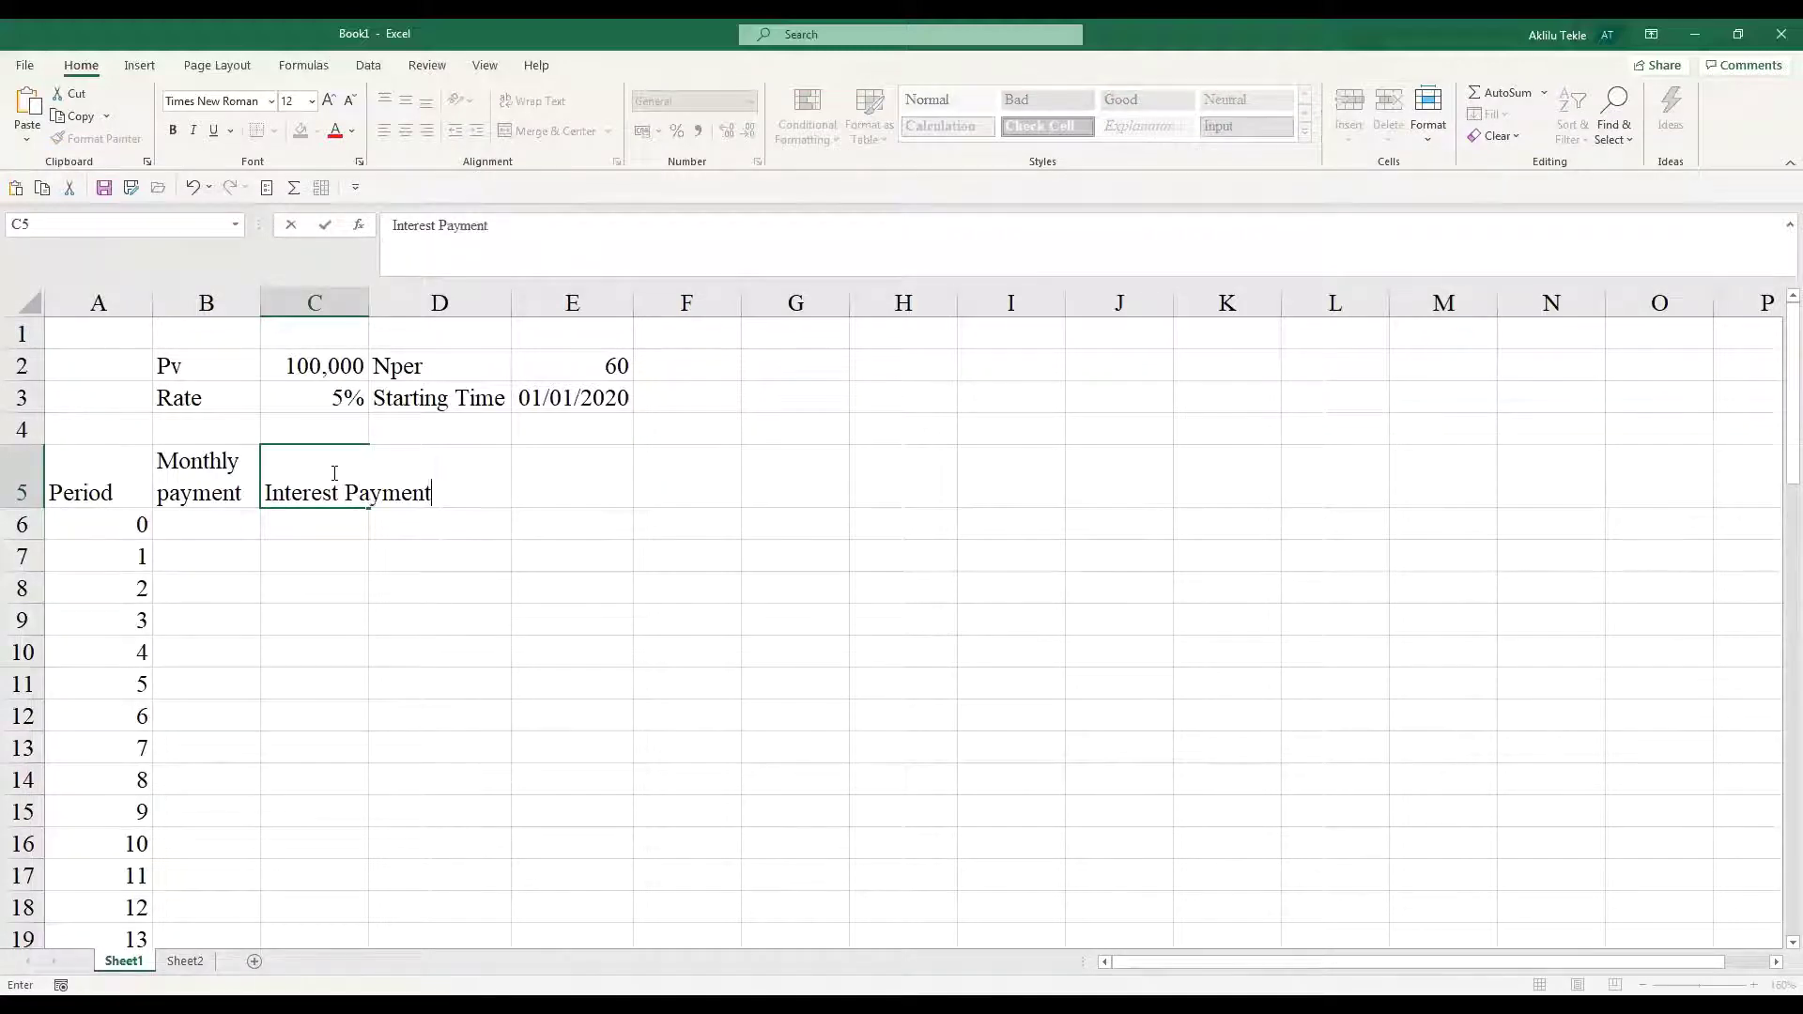
{"action": "left_click", "coordinate": [386, 577]}
{"action": "left_click", "coordinate": [328, 479]}
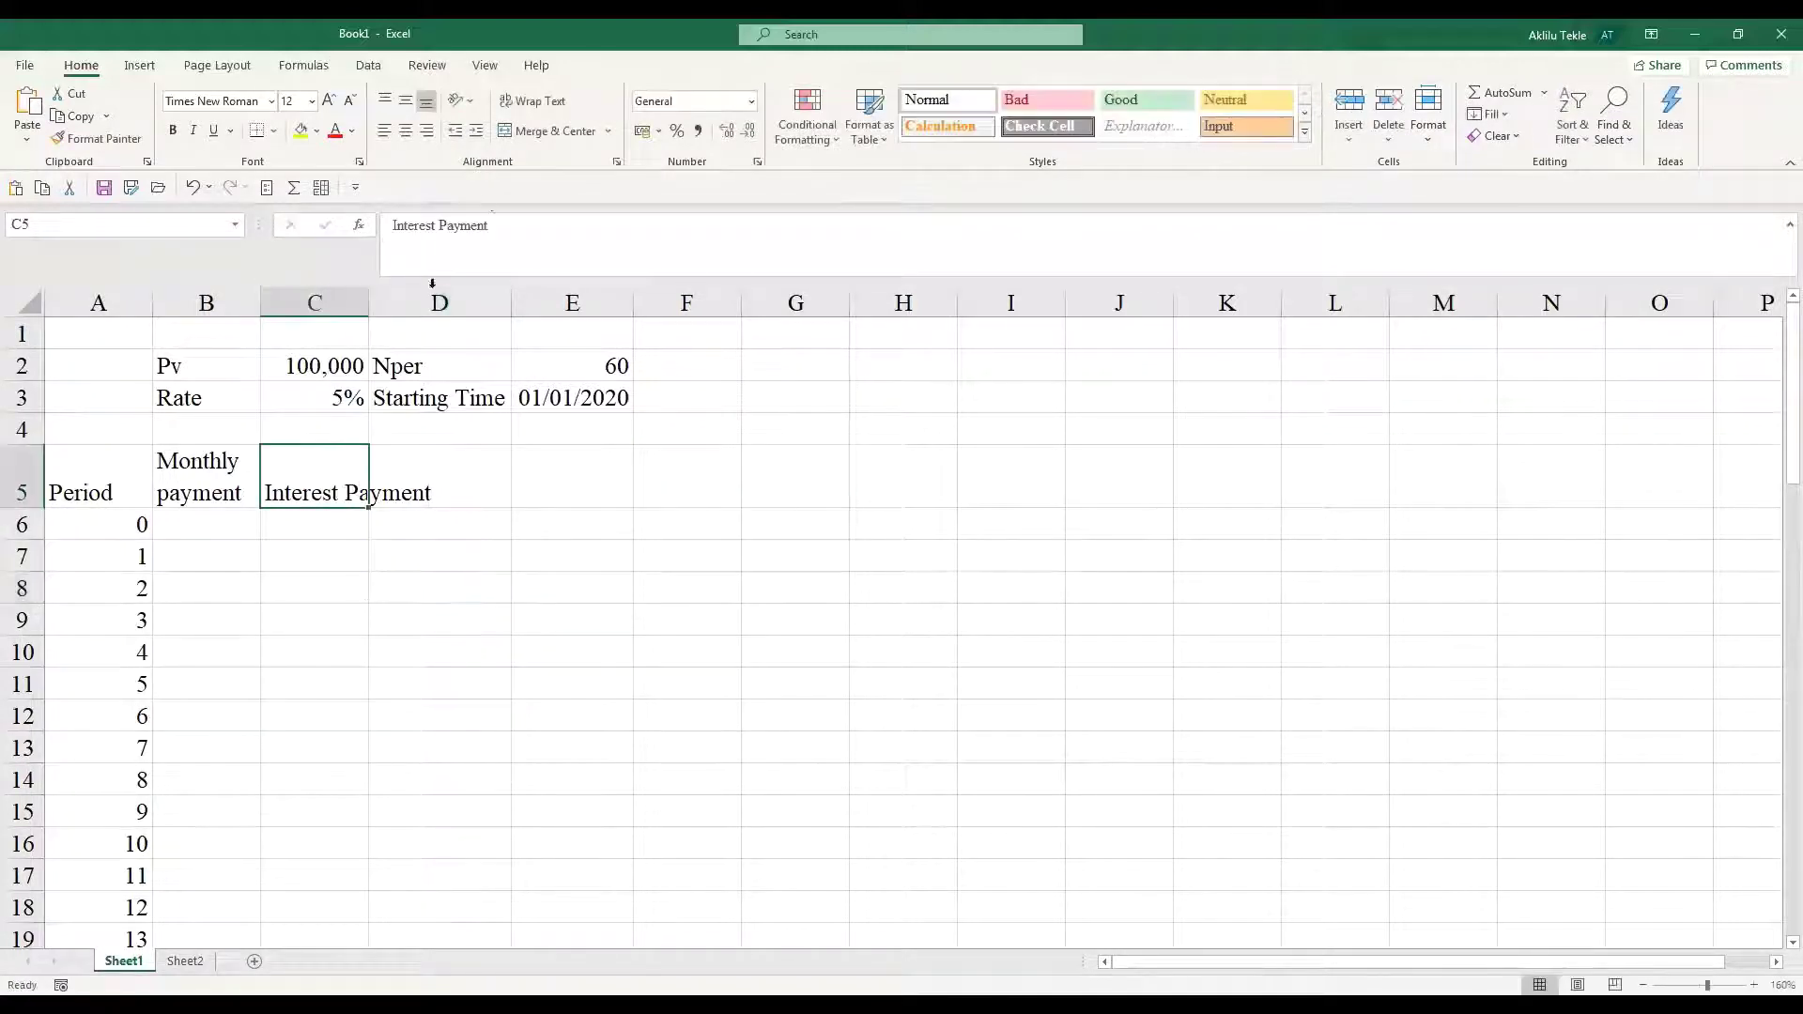
{"action": "left_click", "coordinate": [532, 100]}
- Enter the header Principal Payment in cell D5, beside the Interest Payment header
{"action": "left_click", "coordinate": [471, 480]}
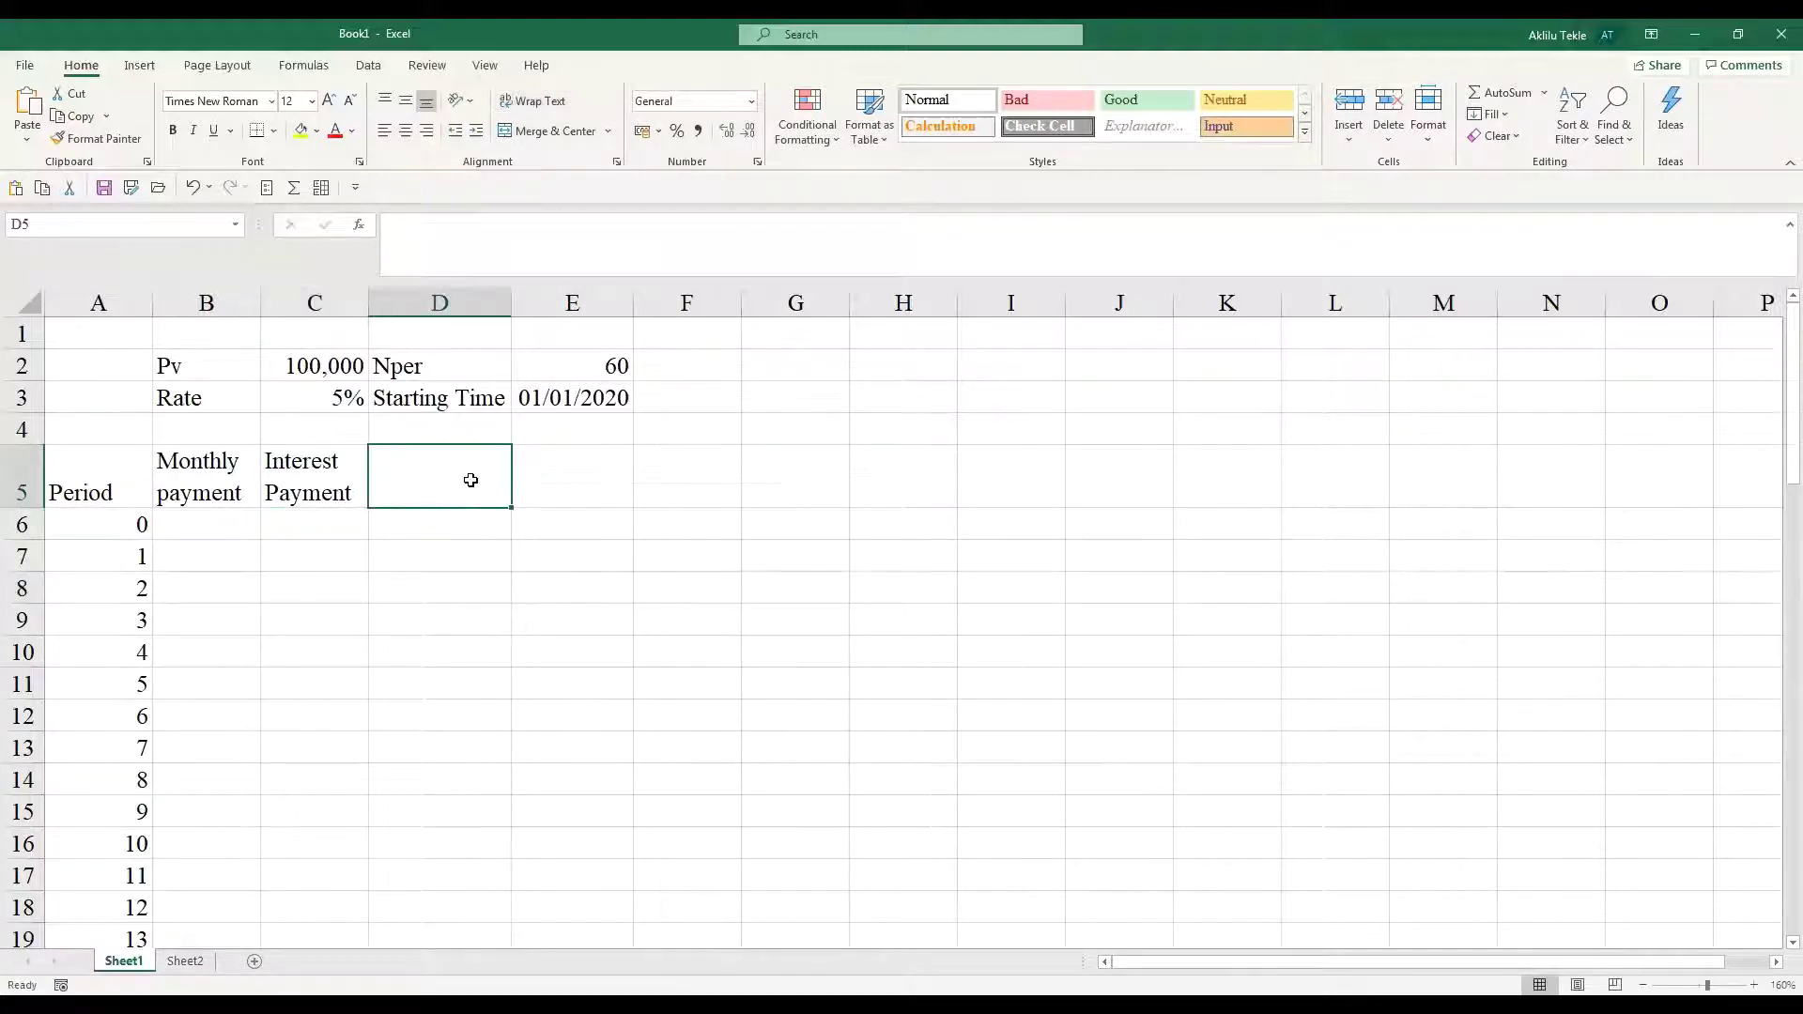
{"action": "type", "text": "Princ"}
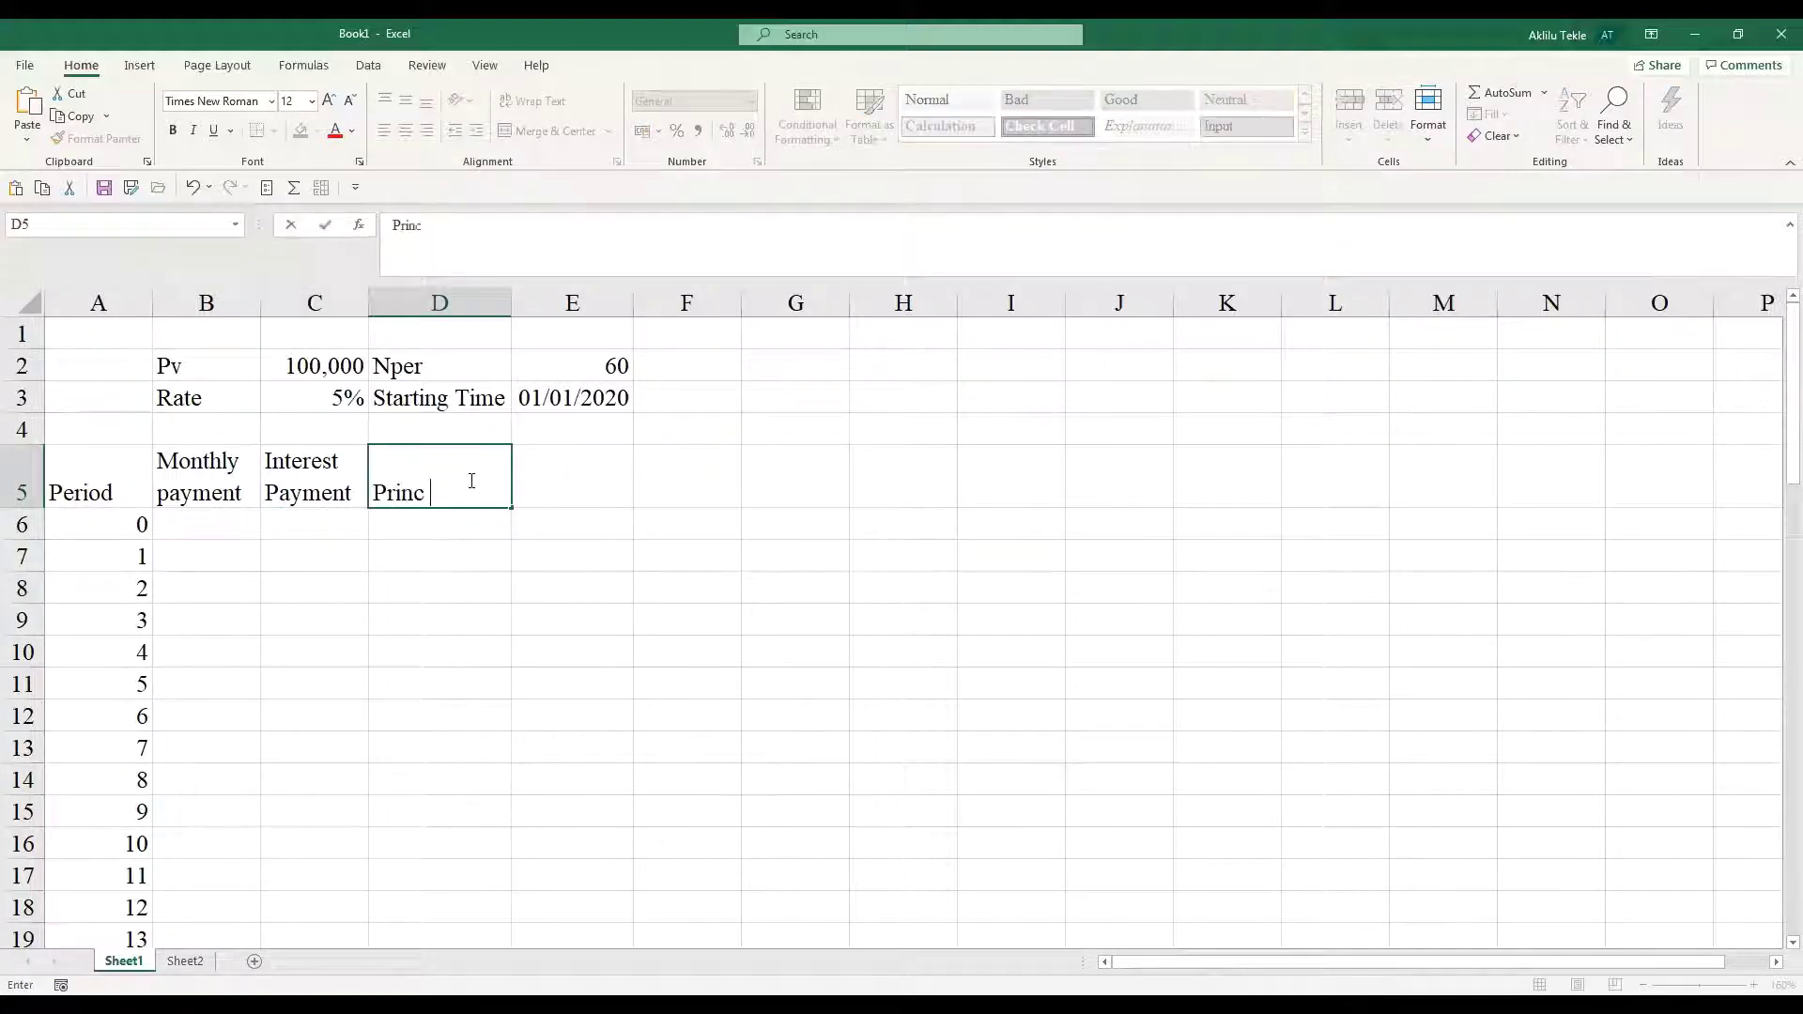
{"action": "type", "text": "ipal Payment"}
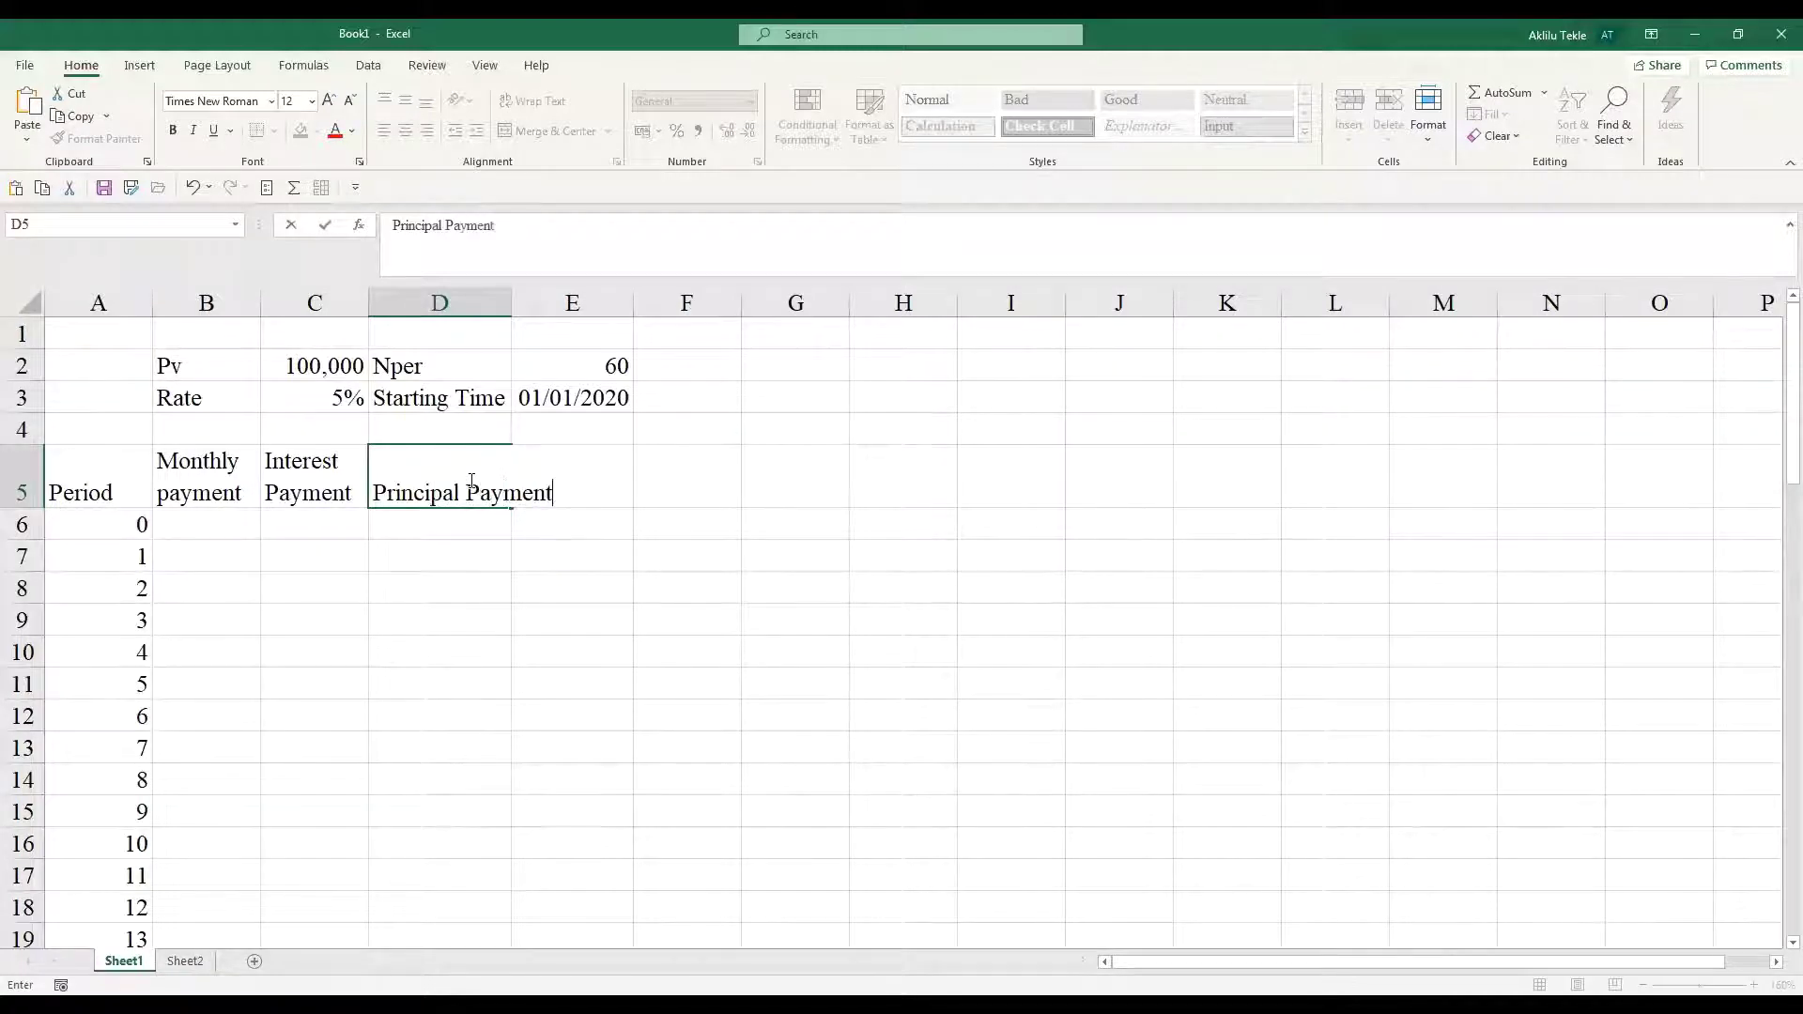
{"action": "left_click", "coordinate": [607, 575]}
{"action": "left_click", "coordinate": [582, 477]}
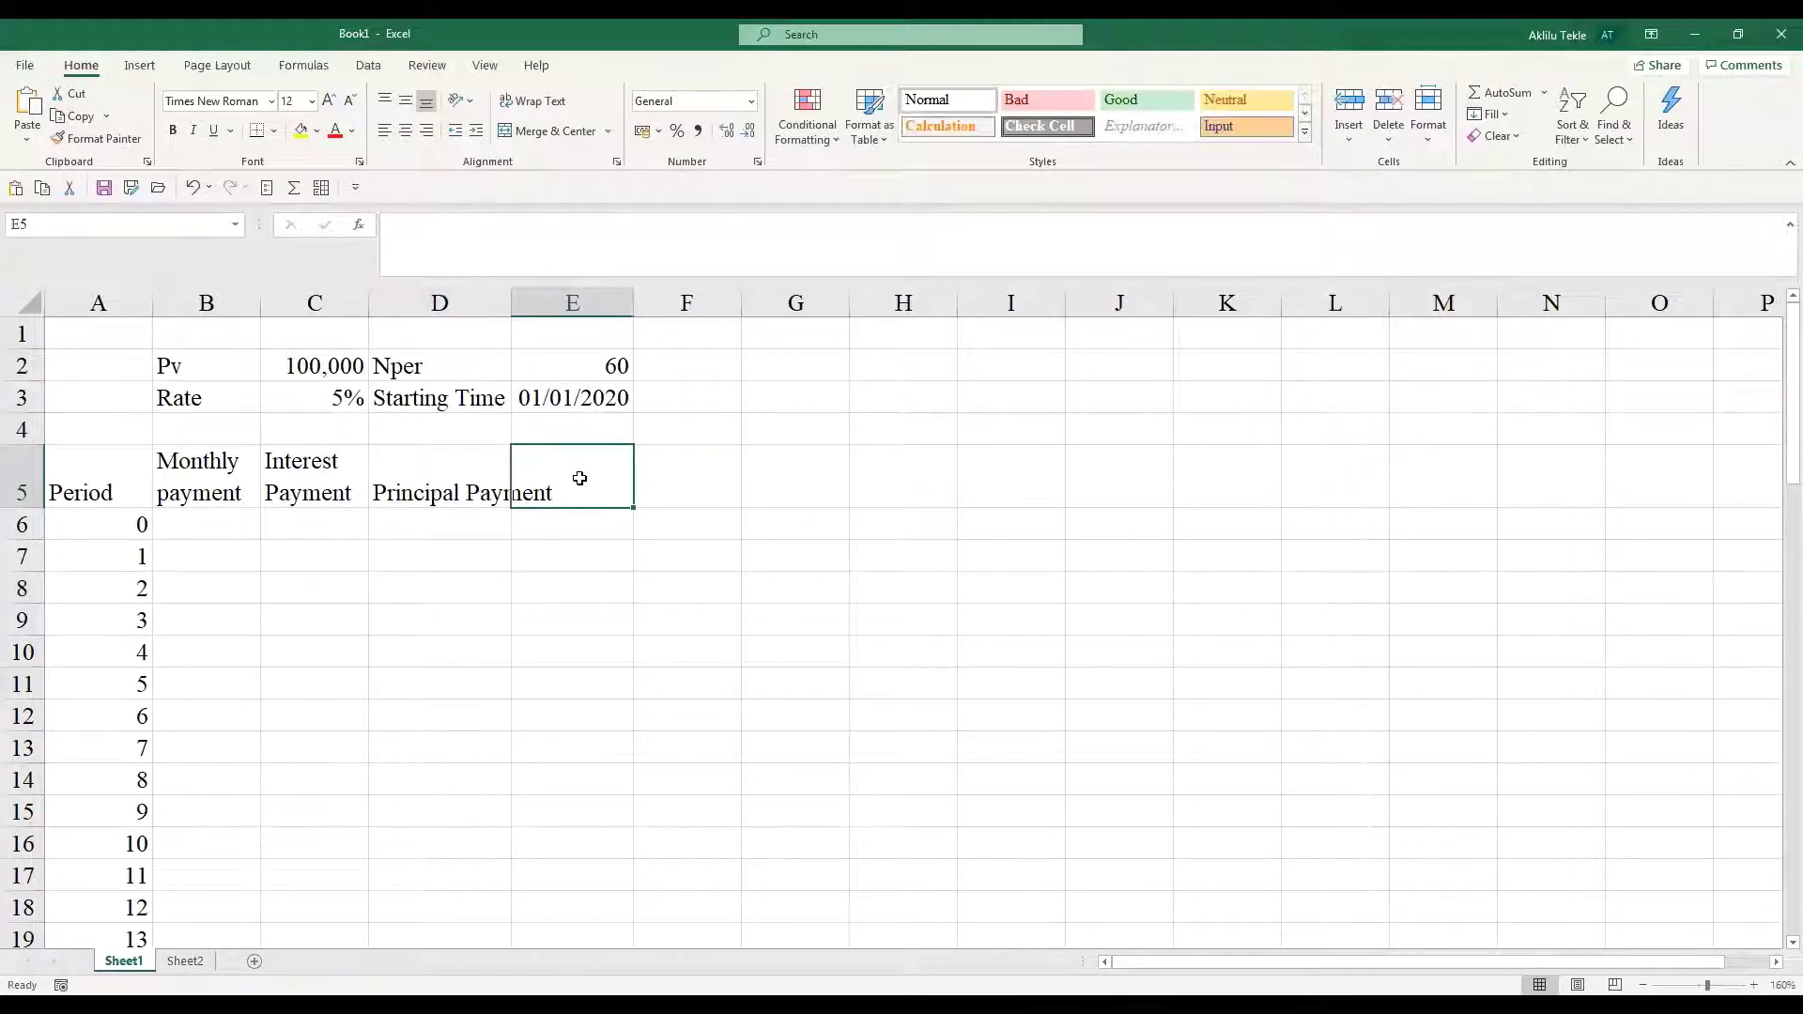
- Enter the header Loan Balance in cell E5, beside the Principal Payment header
{"action": "type", "text": "Loan B"}
{"action": "key", "text": "BackSpace"}
{"action": "type", "text": "Balance"}
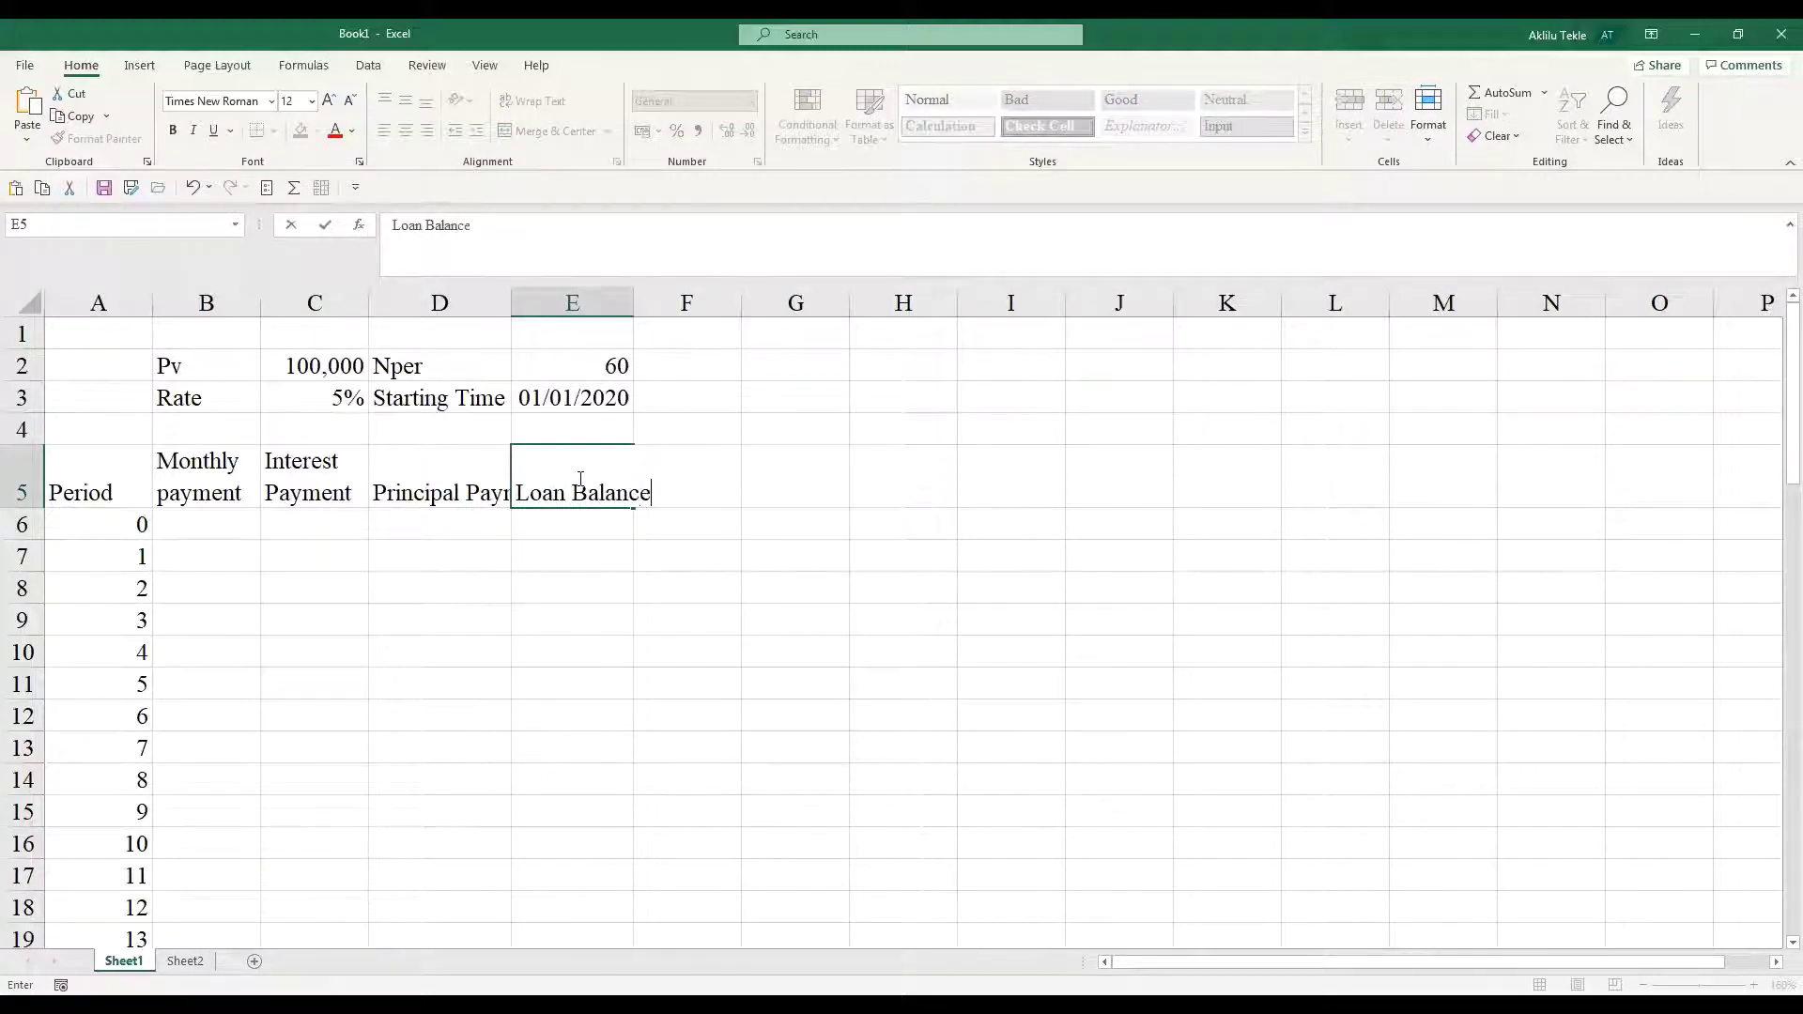
{"action": "left_click", "coordinate": [539, 648]}
- Wrap the text of the Principal Payment and Loan Balance headers in cells D5 and E5
{"action": "left_click", "coordinate": [474, 498]}
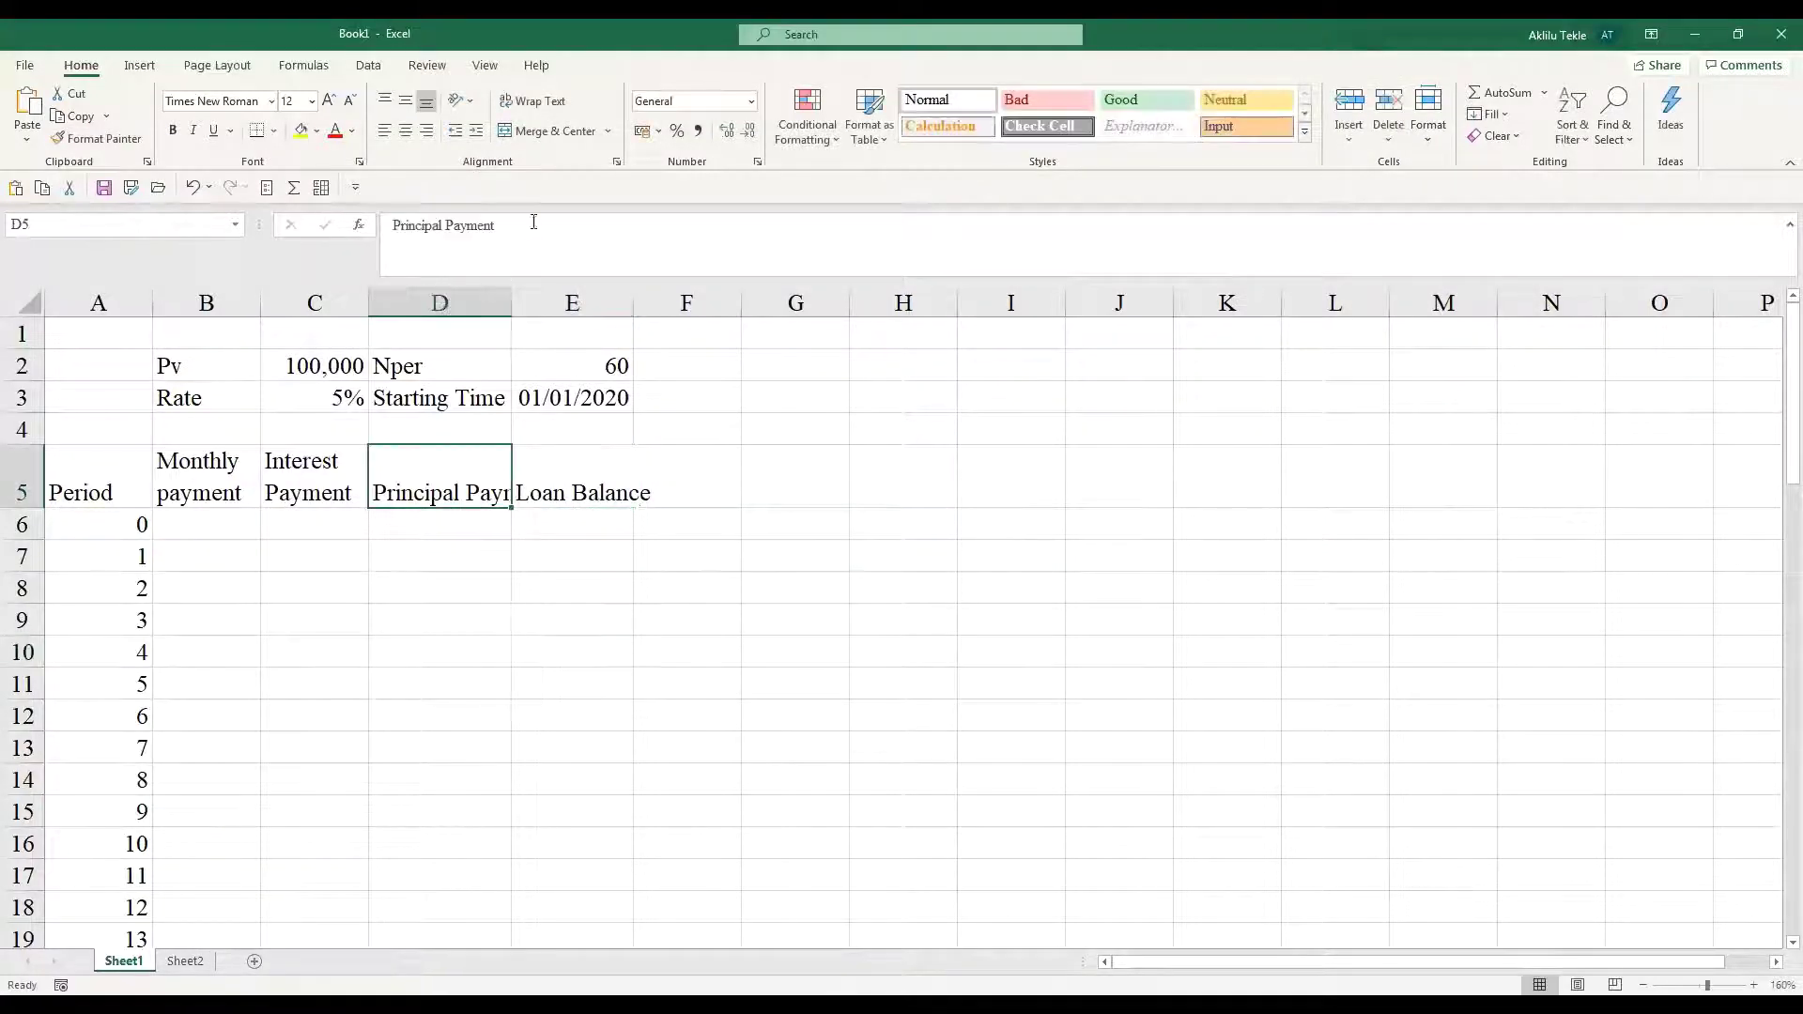
{"action": "left_click", "coordinate": [541, 109]}
{"action": "key", "text": "Right"}
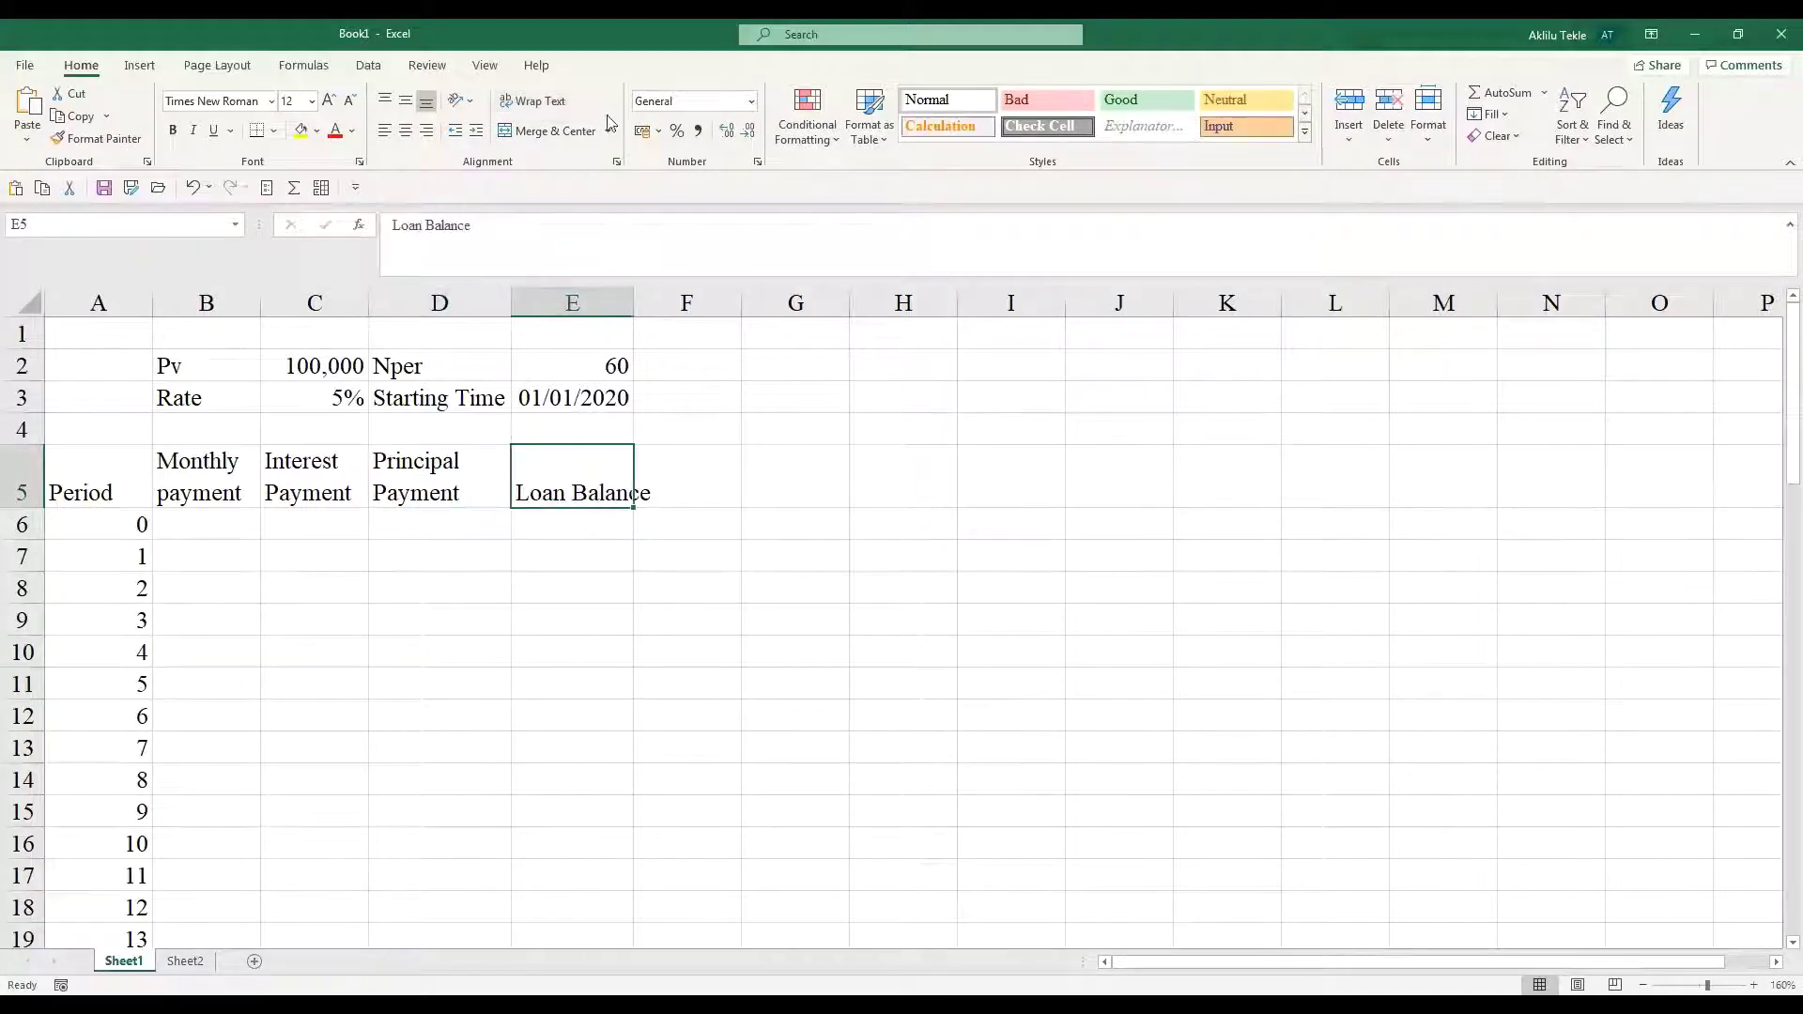
{"action": "left_click", "coordinate": [545, 103]}
{"action": "left_click", "coordinate": [672, 479]}
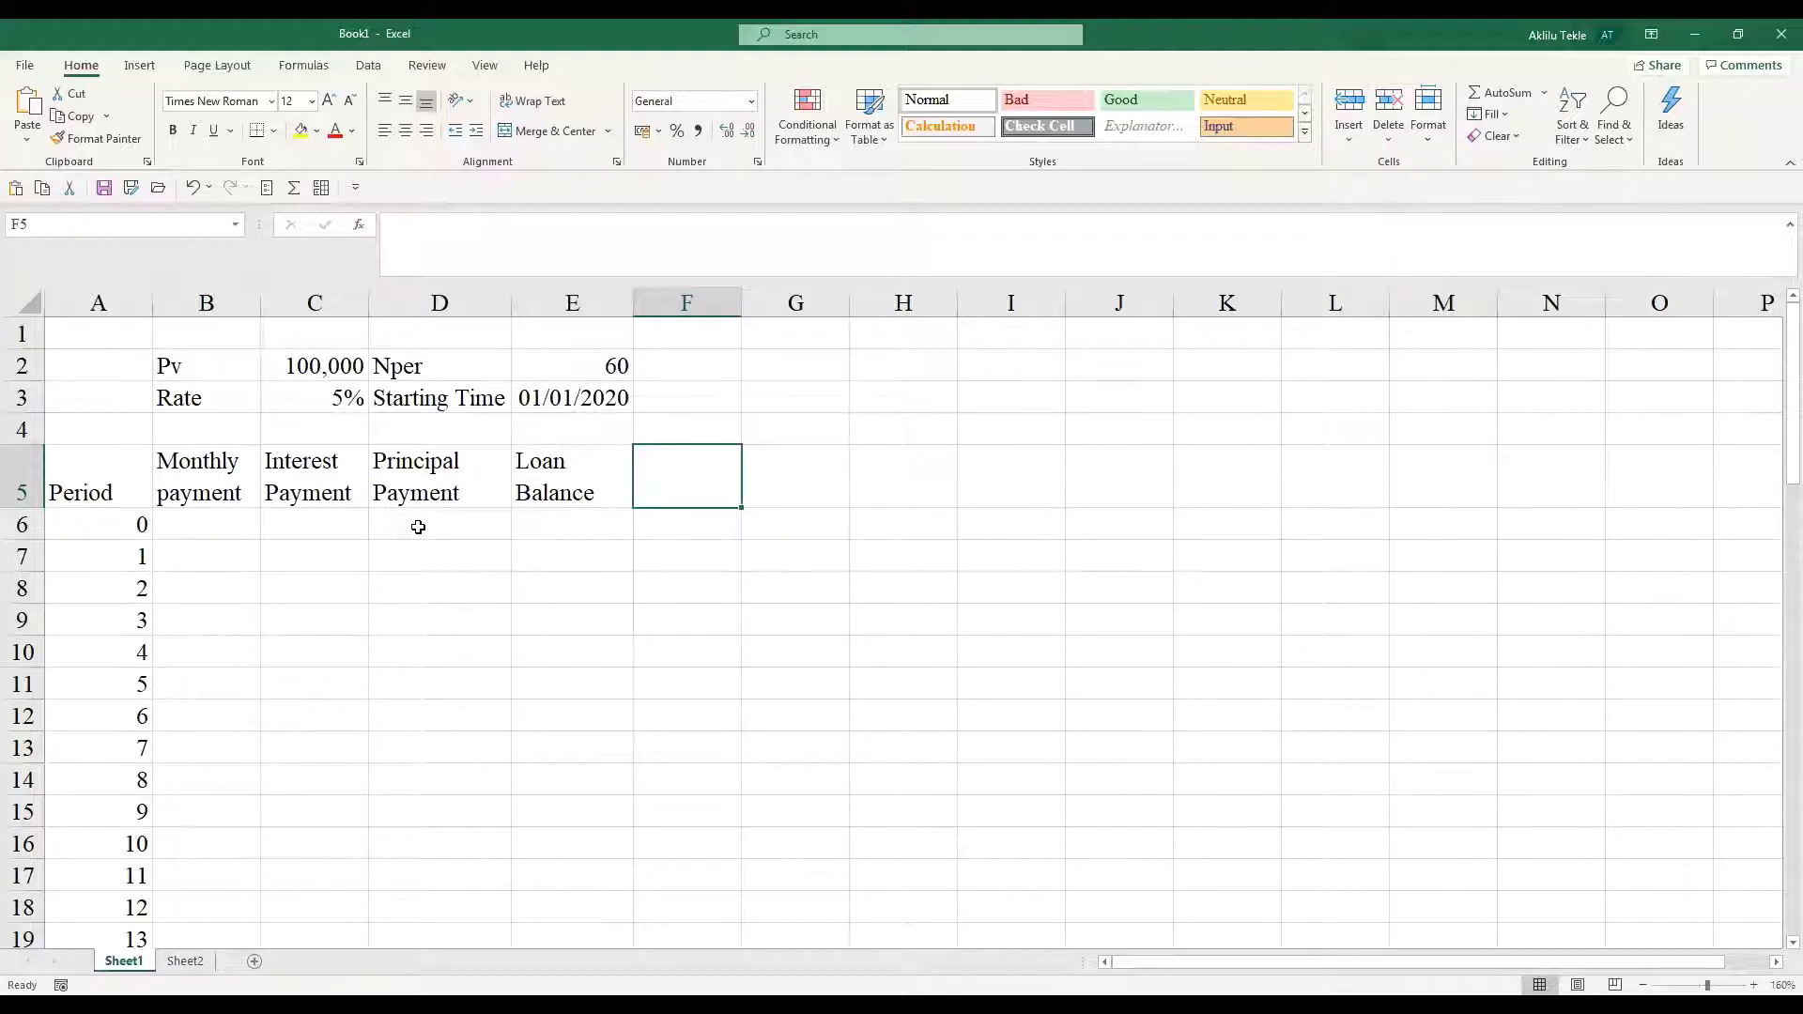
- Enter 0 for period 0 in the monthly, interest and principal payment cells B6, C6 and D6
{"action": "left_click", "coordinate": [220, 534]}
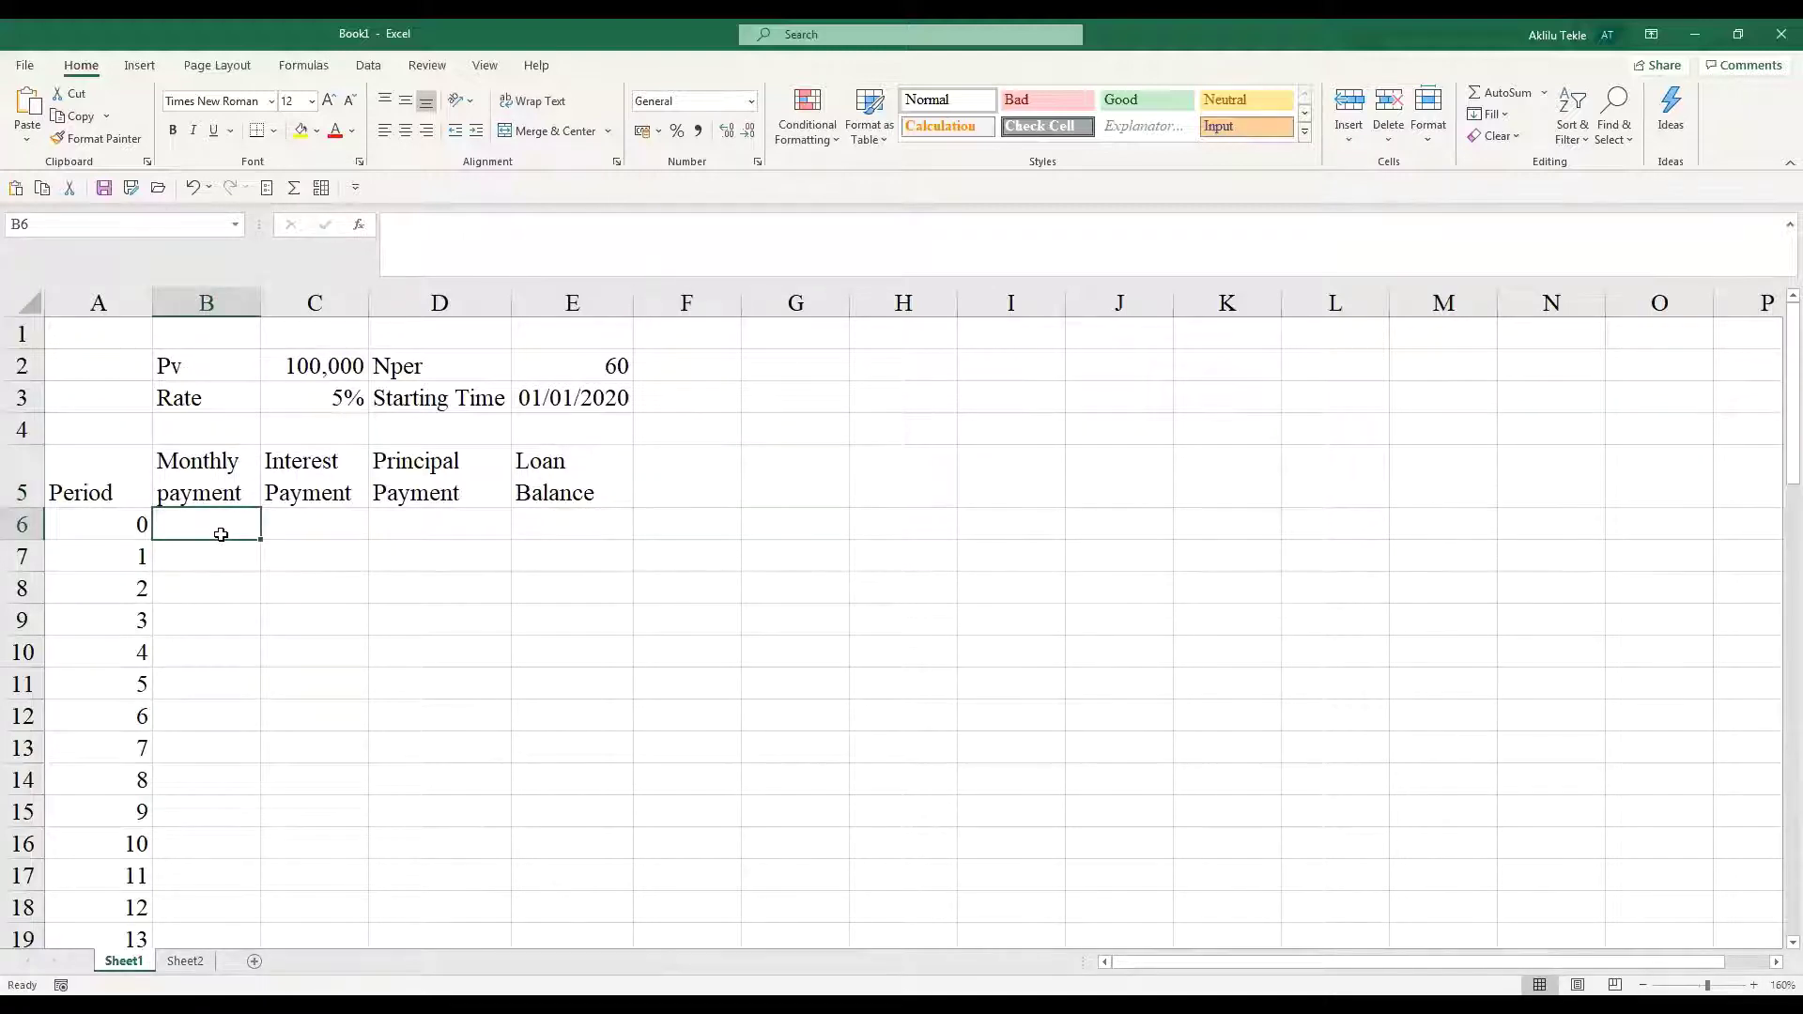
{"action": "type", "text": "0"}
{"action": "left_click", "coordinate": [309, 533]}
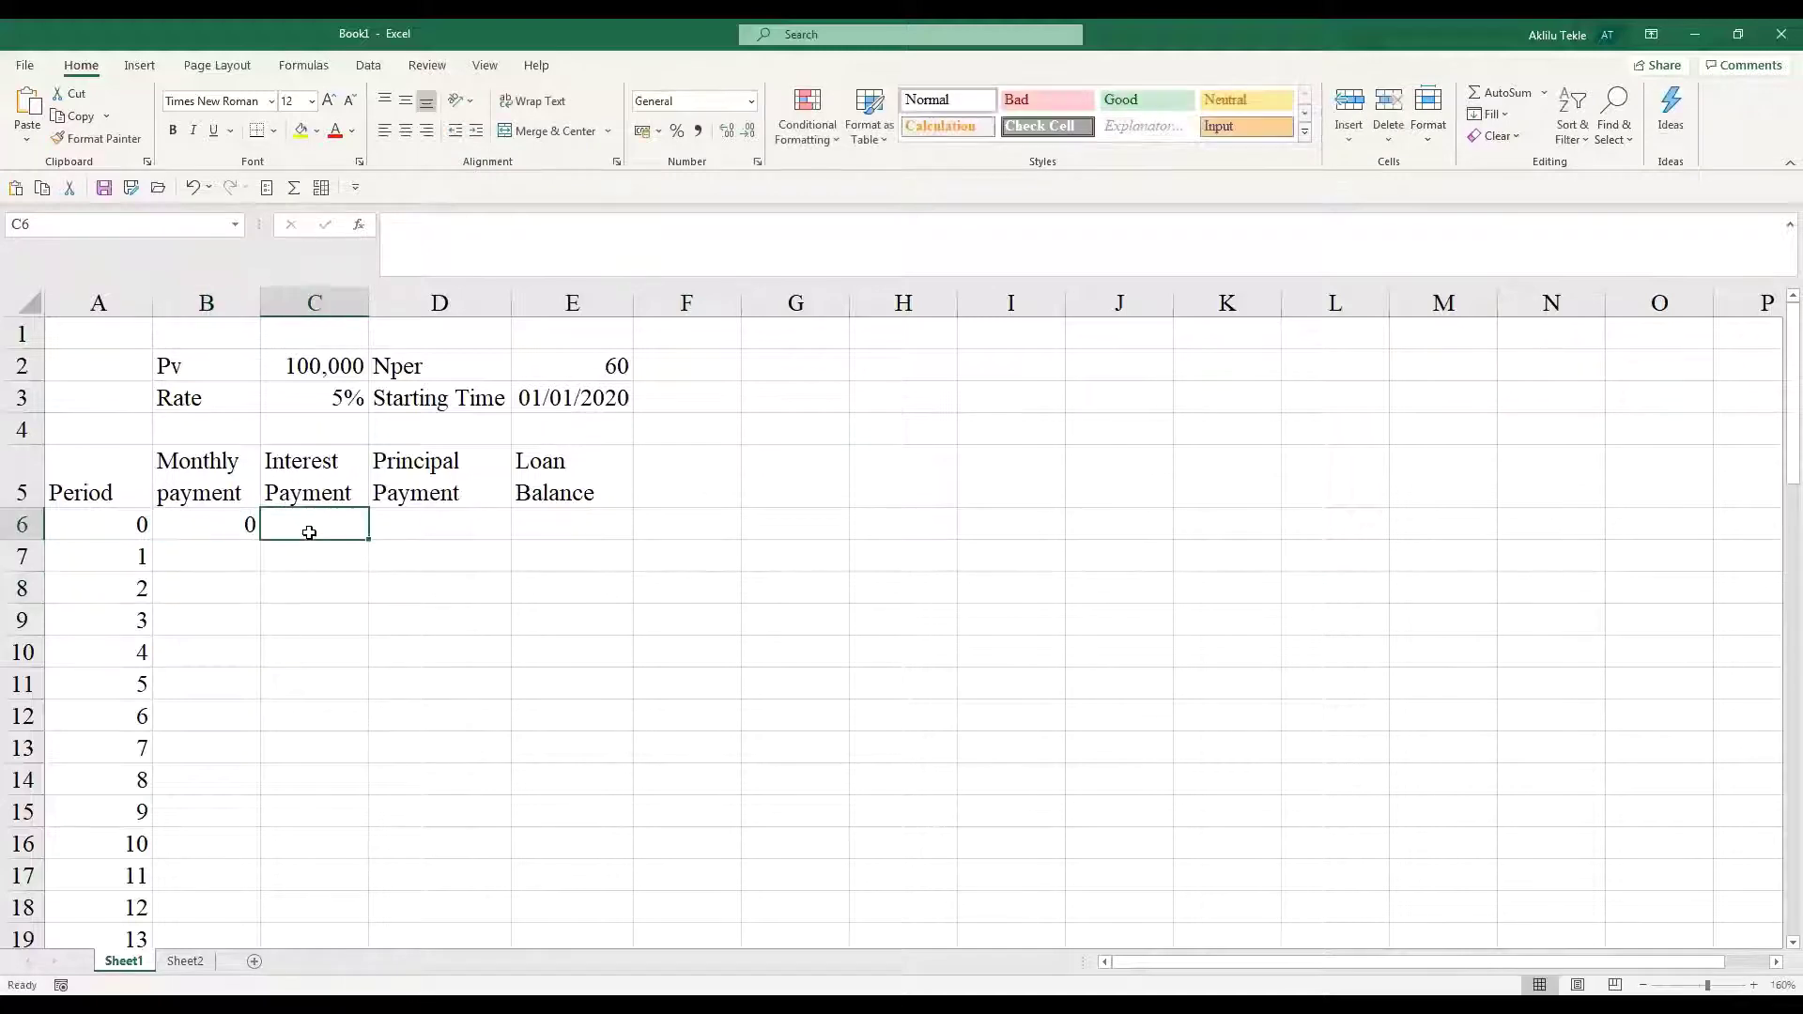
{"action": "type", "text": "0"}
{"action": "left_click", "coordinate": [324, 648]}
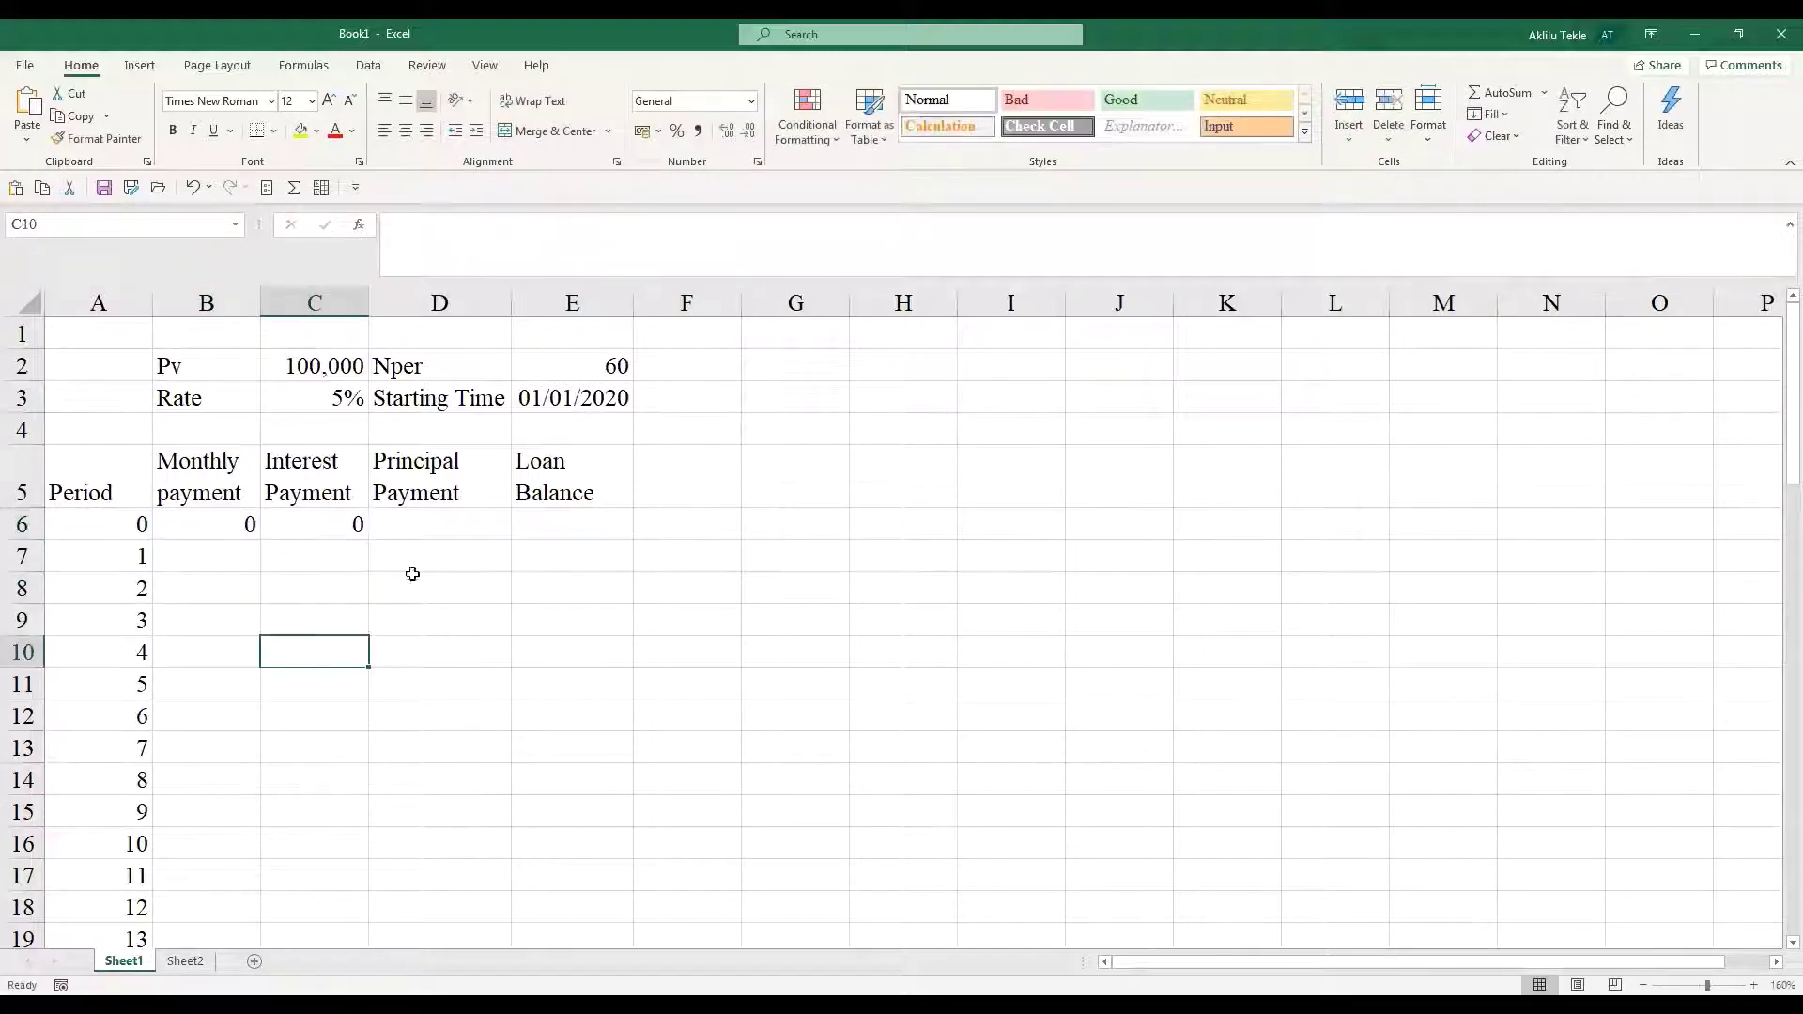
{"action": "left_click", "coordinate": [458, 518]}
{"action": "type", "text": "0"}
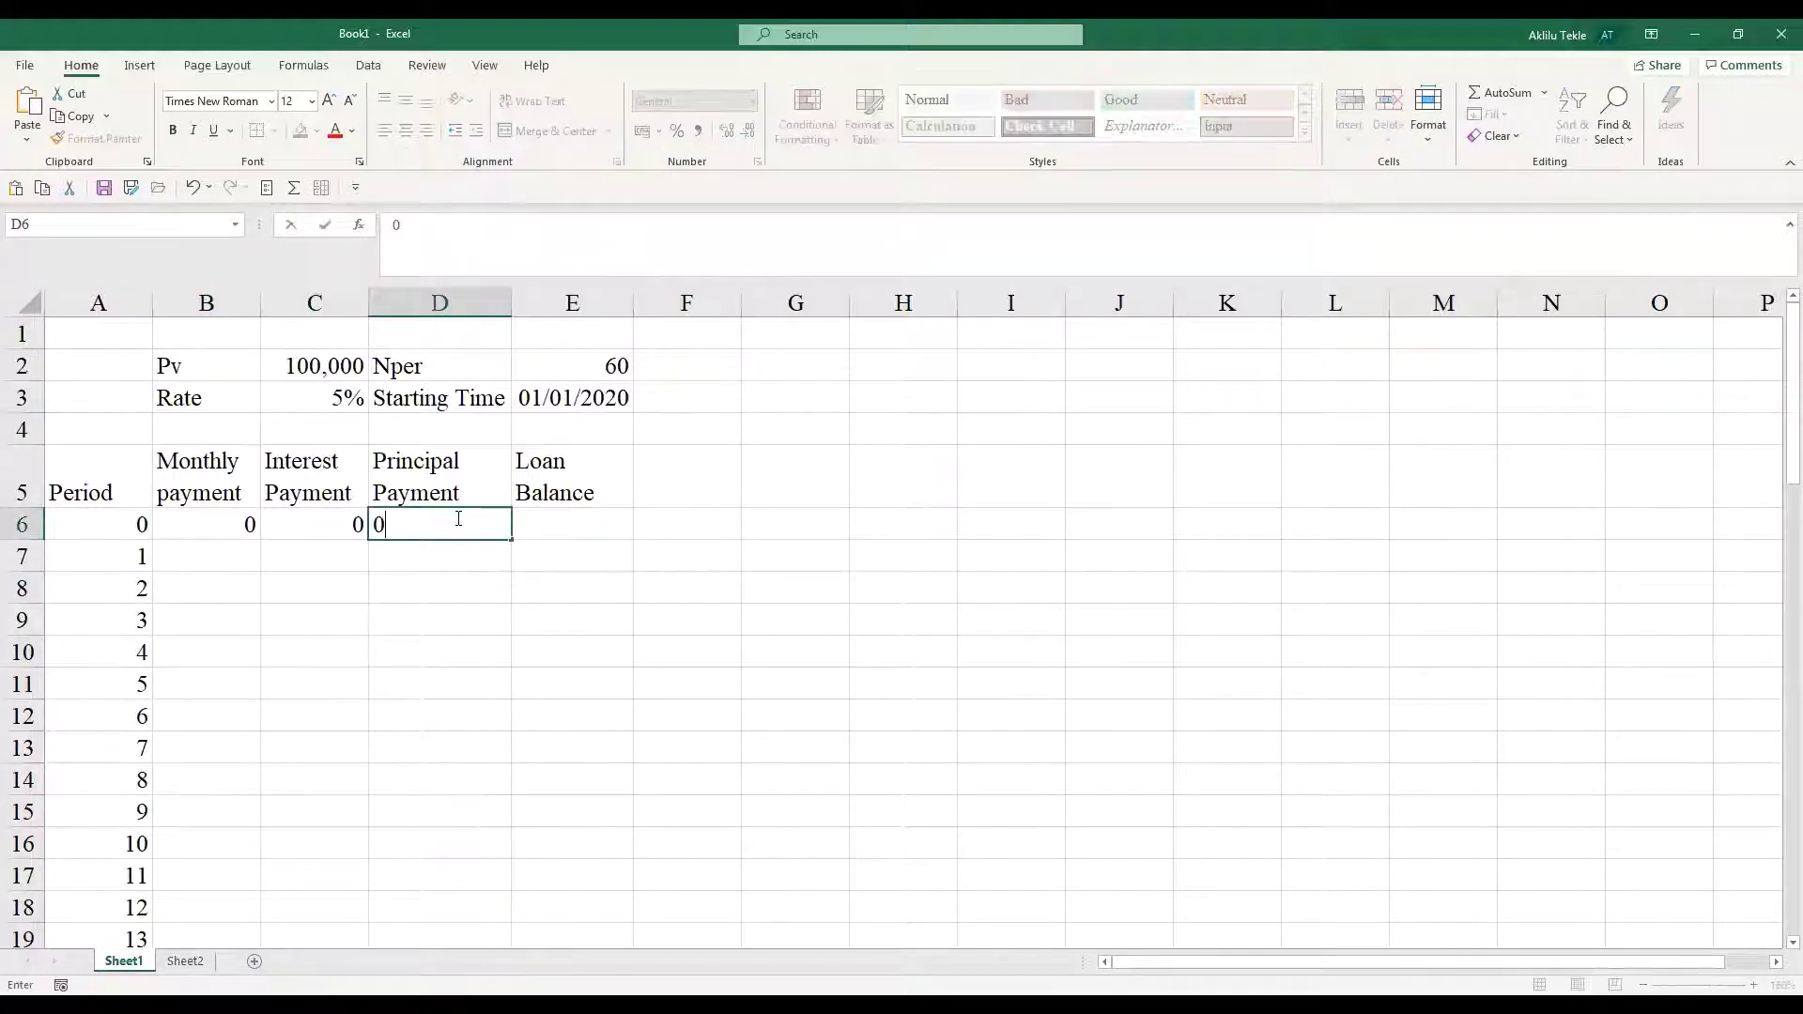
{"action": "left_click_drag", "start_coordinate": [554, 629], "coordinate": [554, 654]}
- Set the period 0 loan balance in E6 to the Pv amount with the formula =C2
{"action": "left_click", "coordinate": [547, 524]}
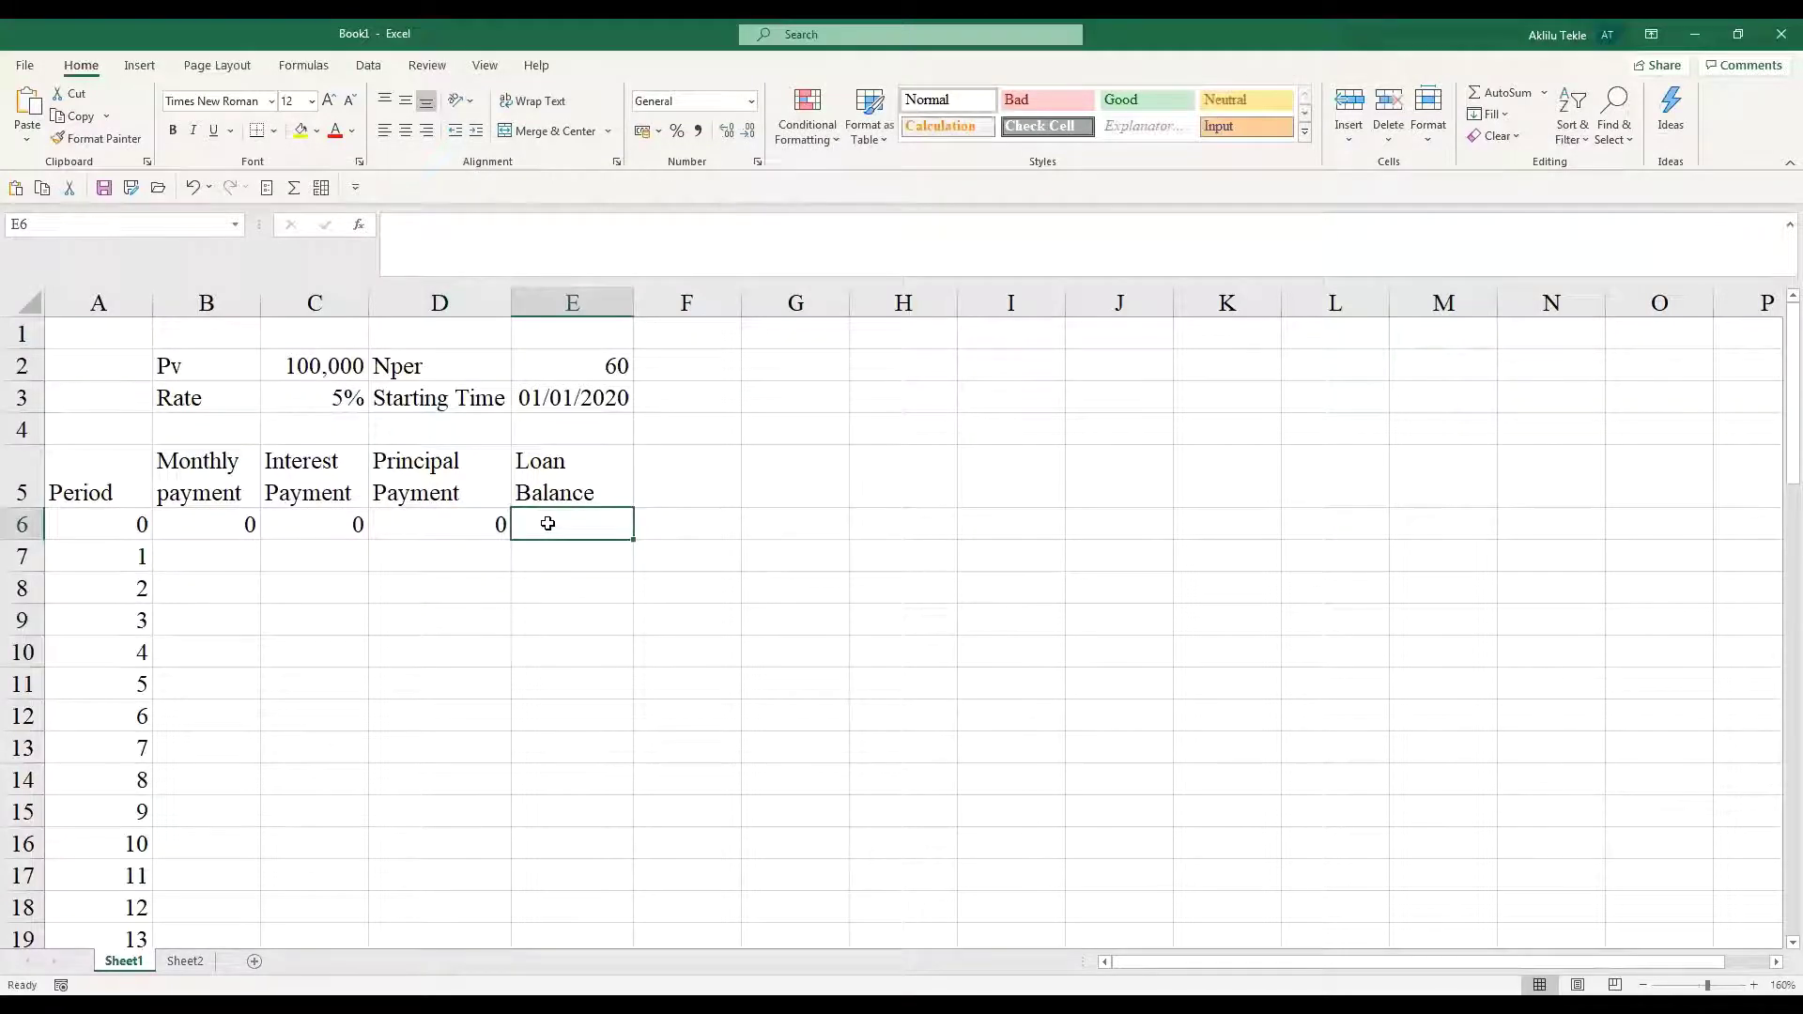
{"action": "type", "text": "="}
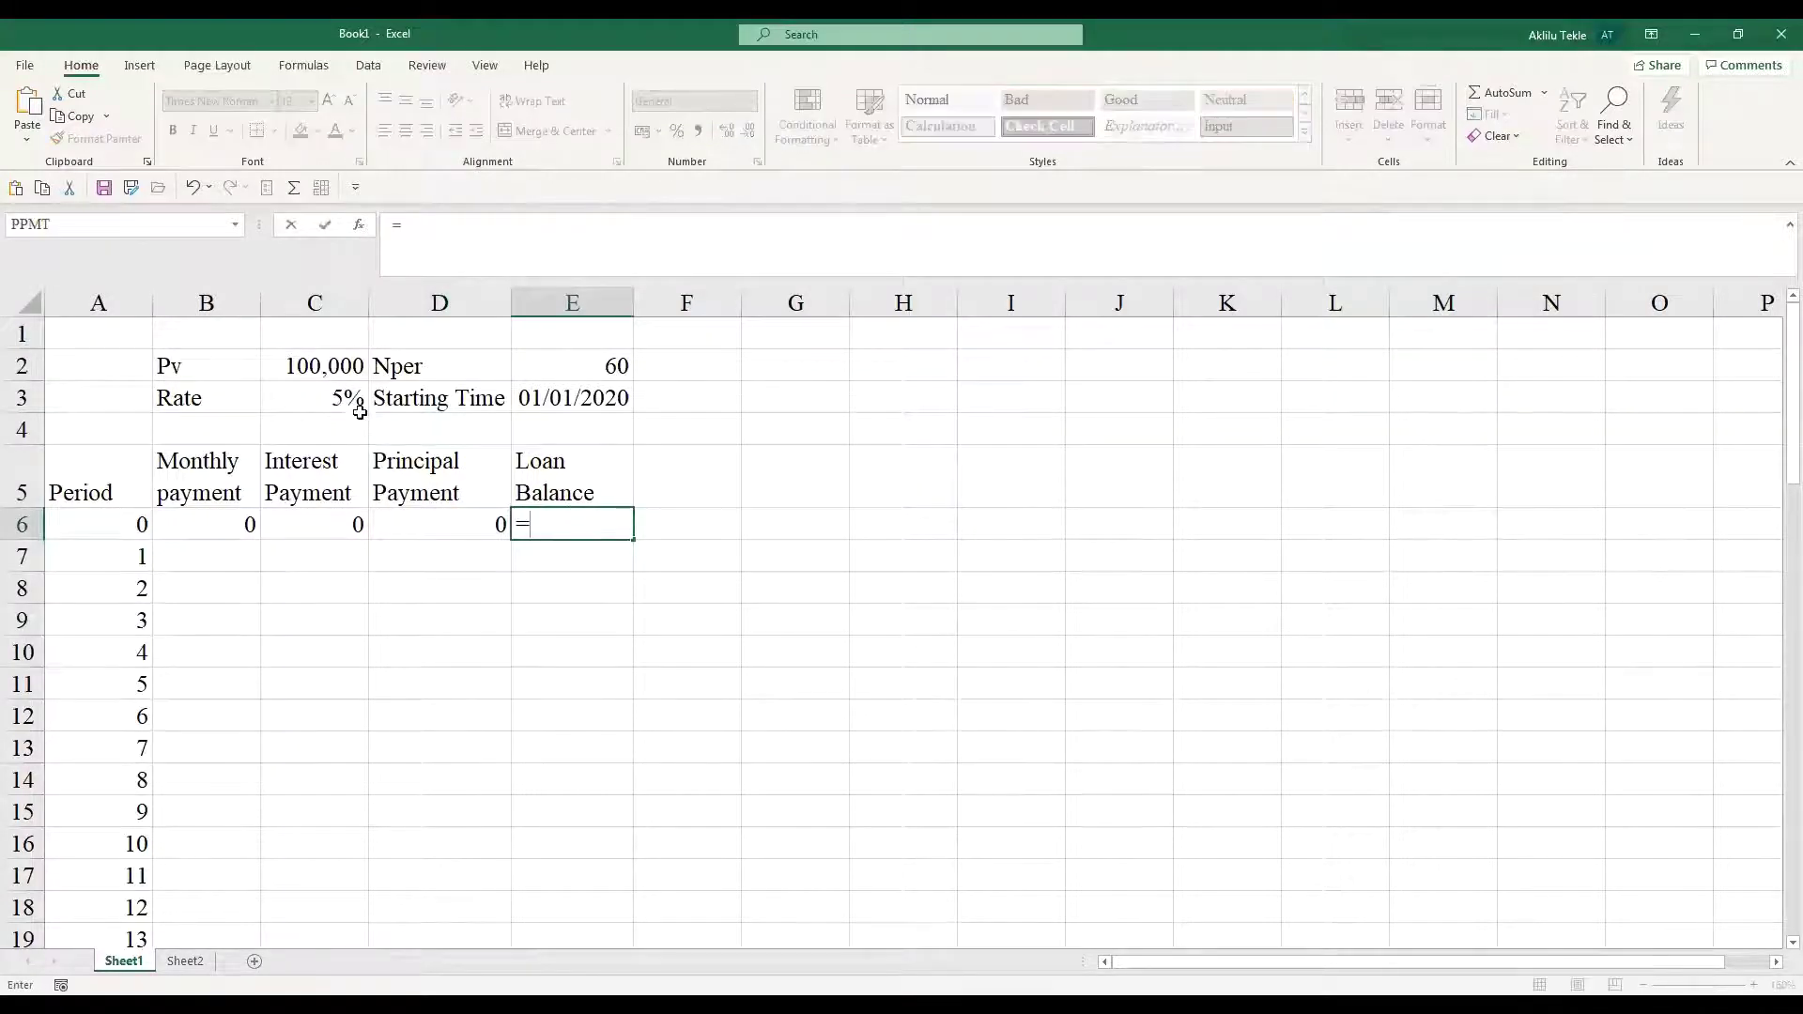
{"action": "left_click", "coordinate": [334, 371]}
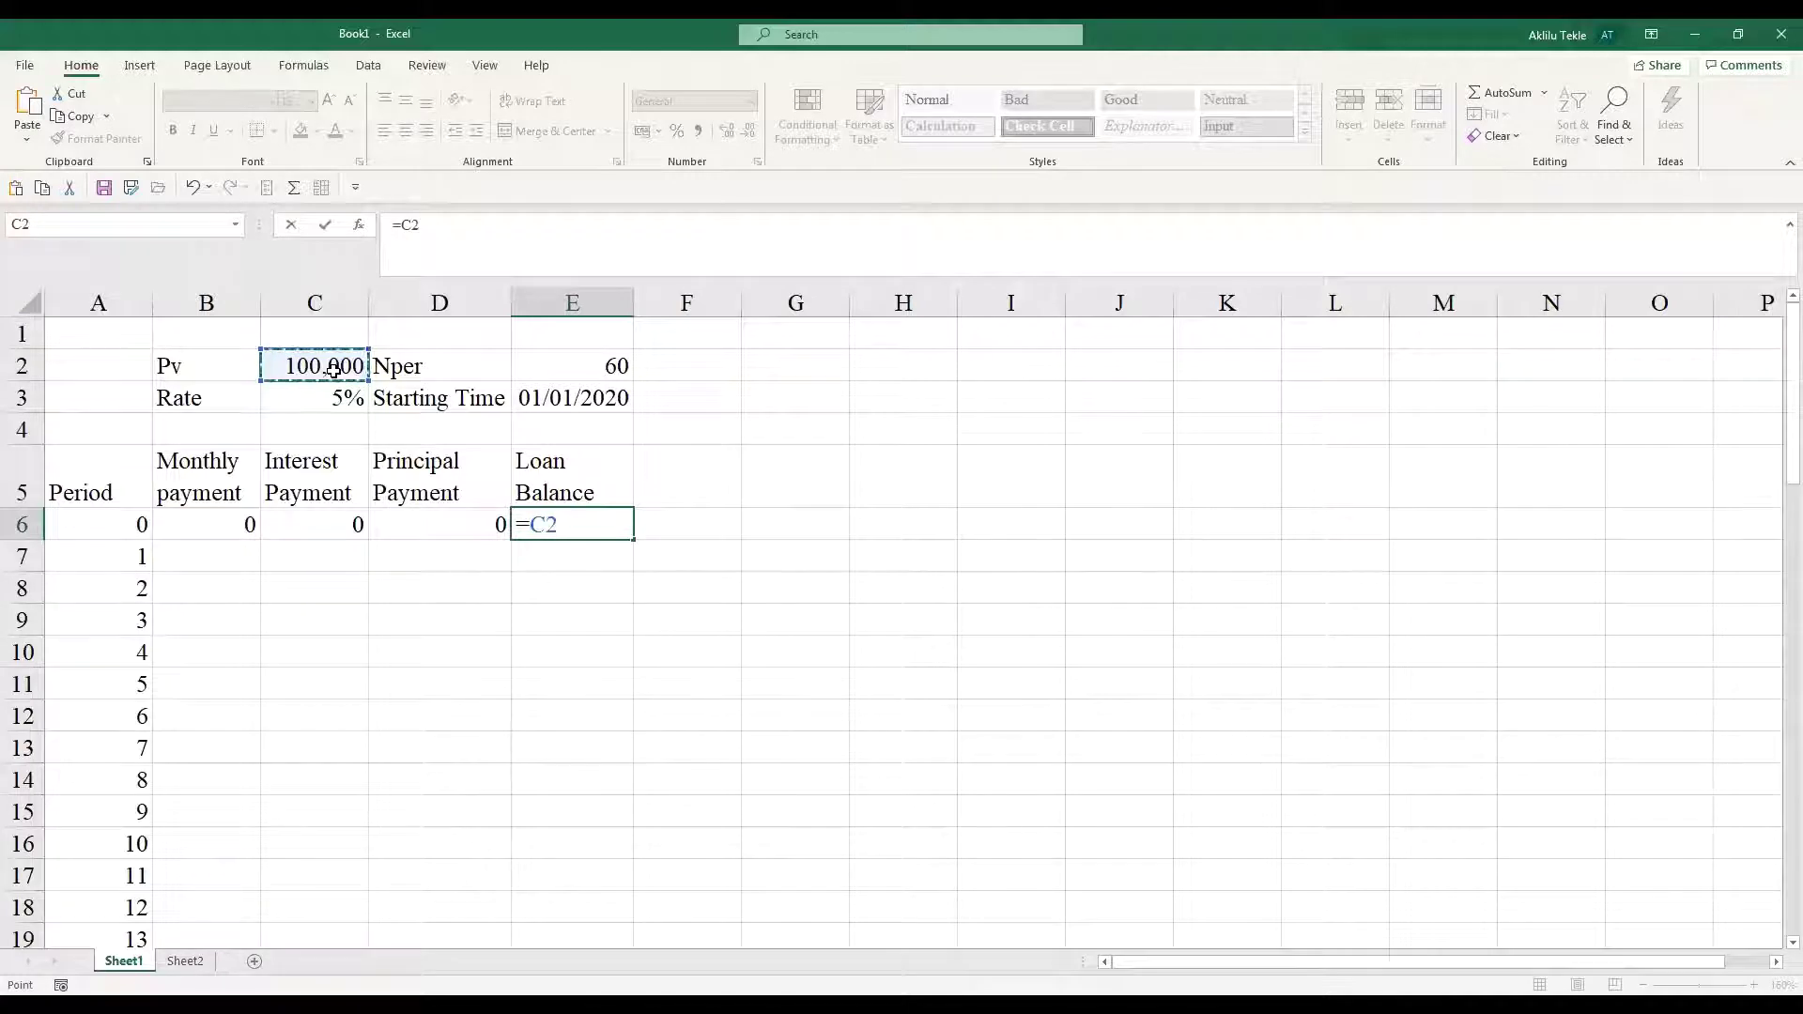
{"action": "key", "text": "Return"}
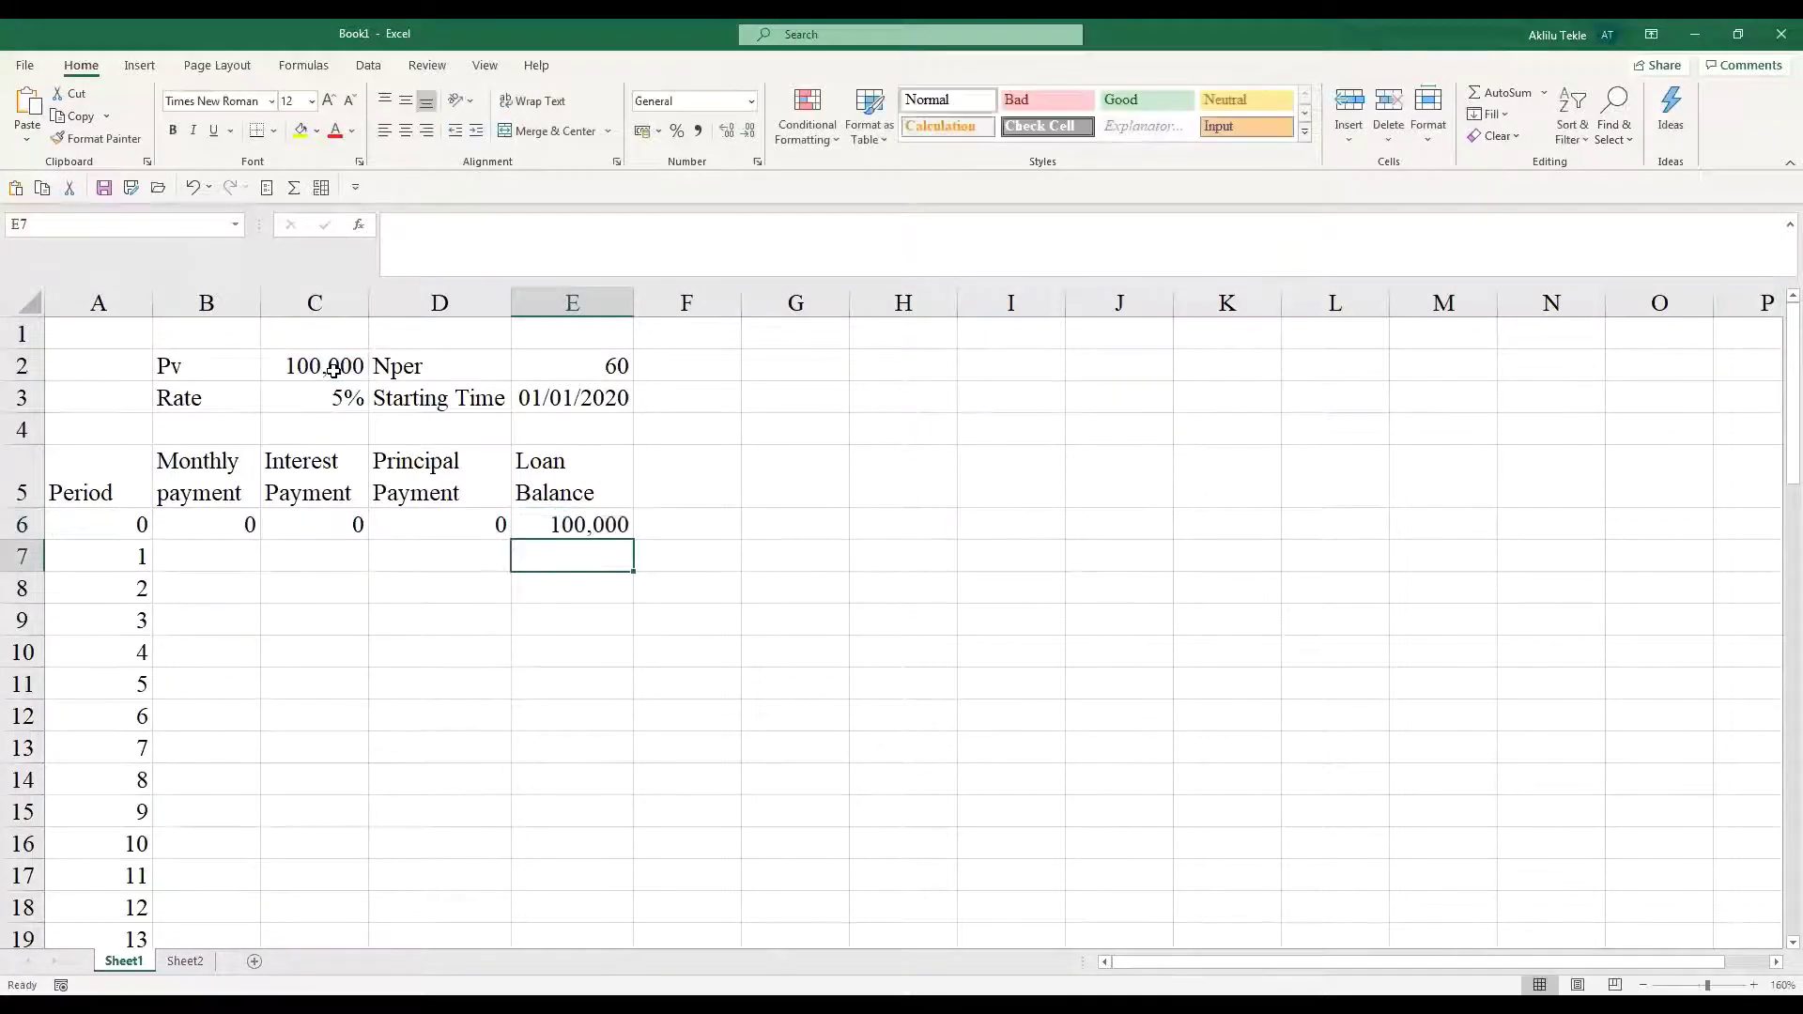
{"action": "left_click", "coordinate": [682, 527]}
{"action": "left_click", "coordinate": [575, 524]}
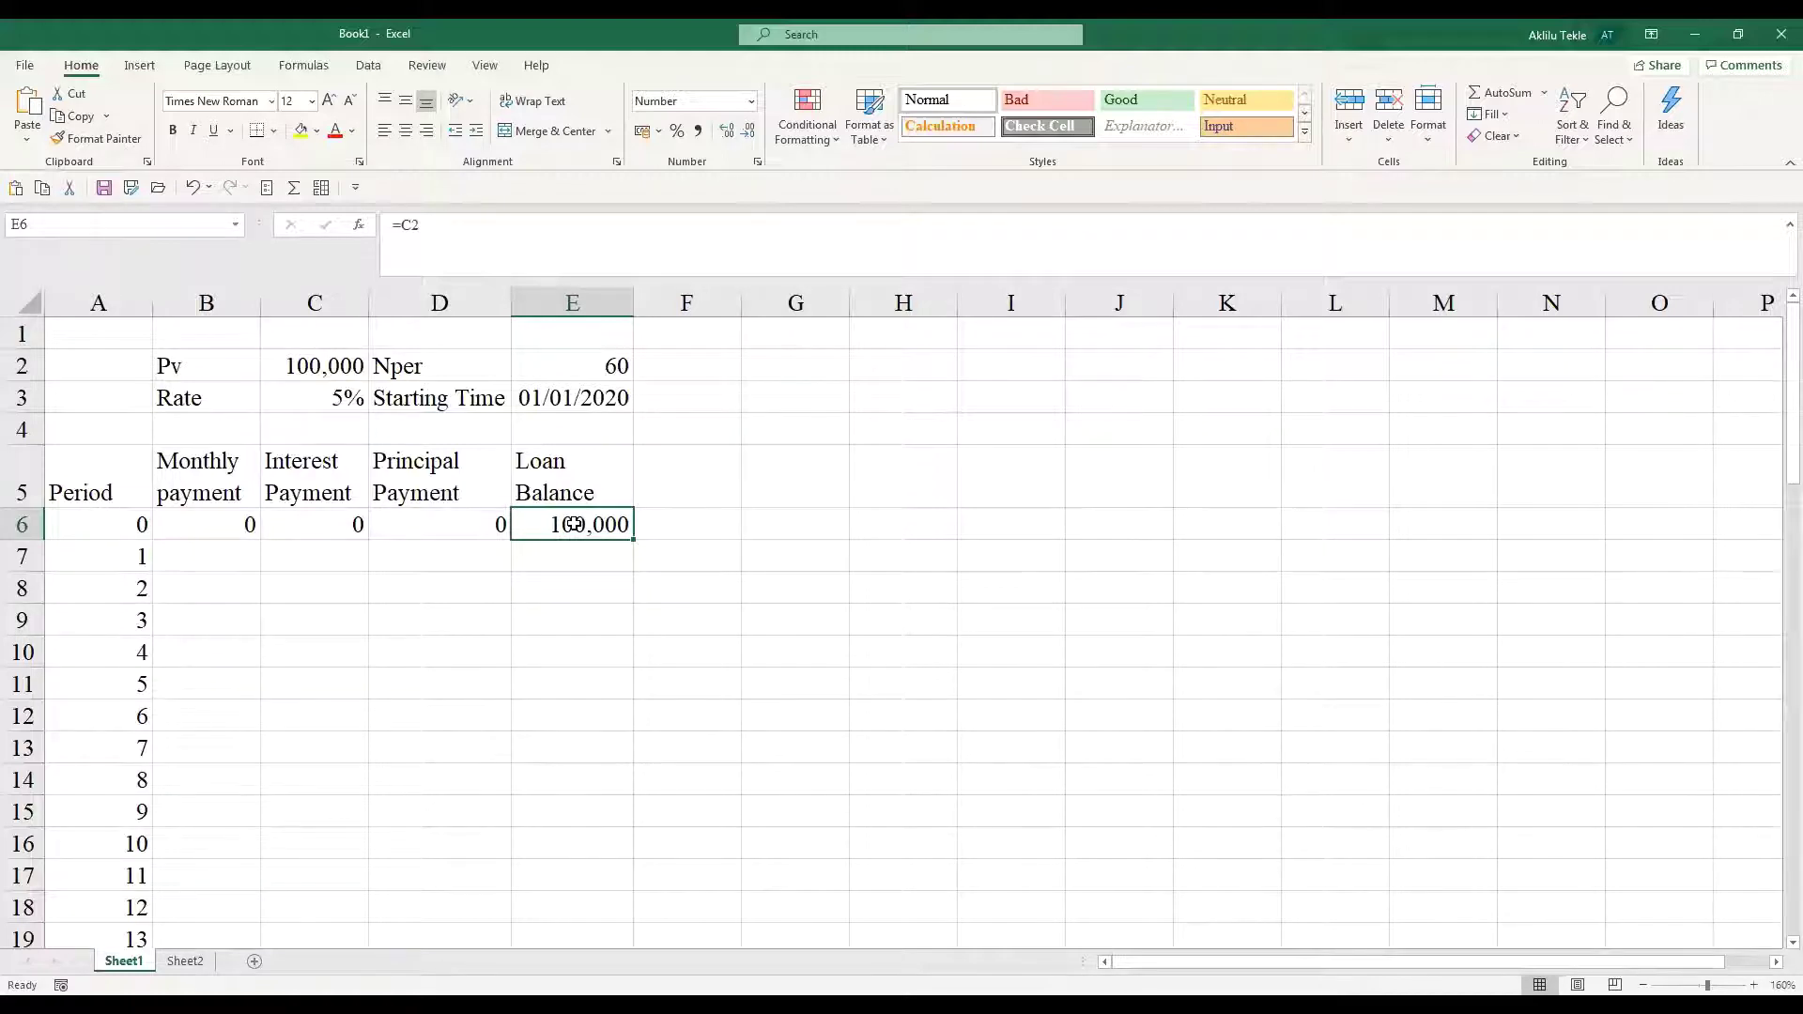
{"action": "left_click", "coordinate": [569, 624]}
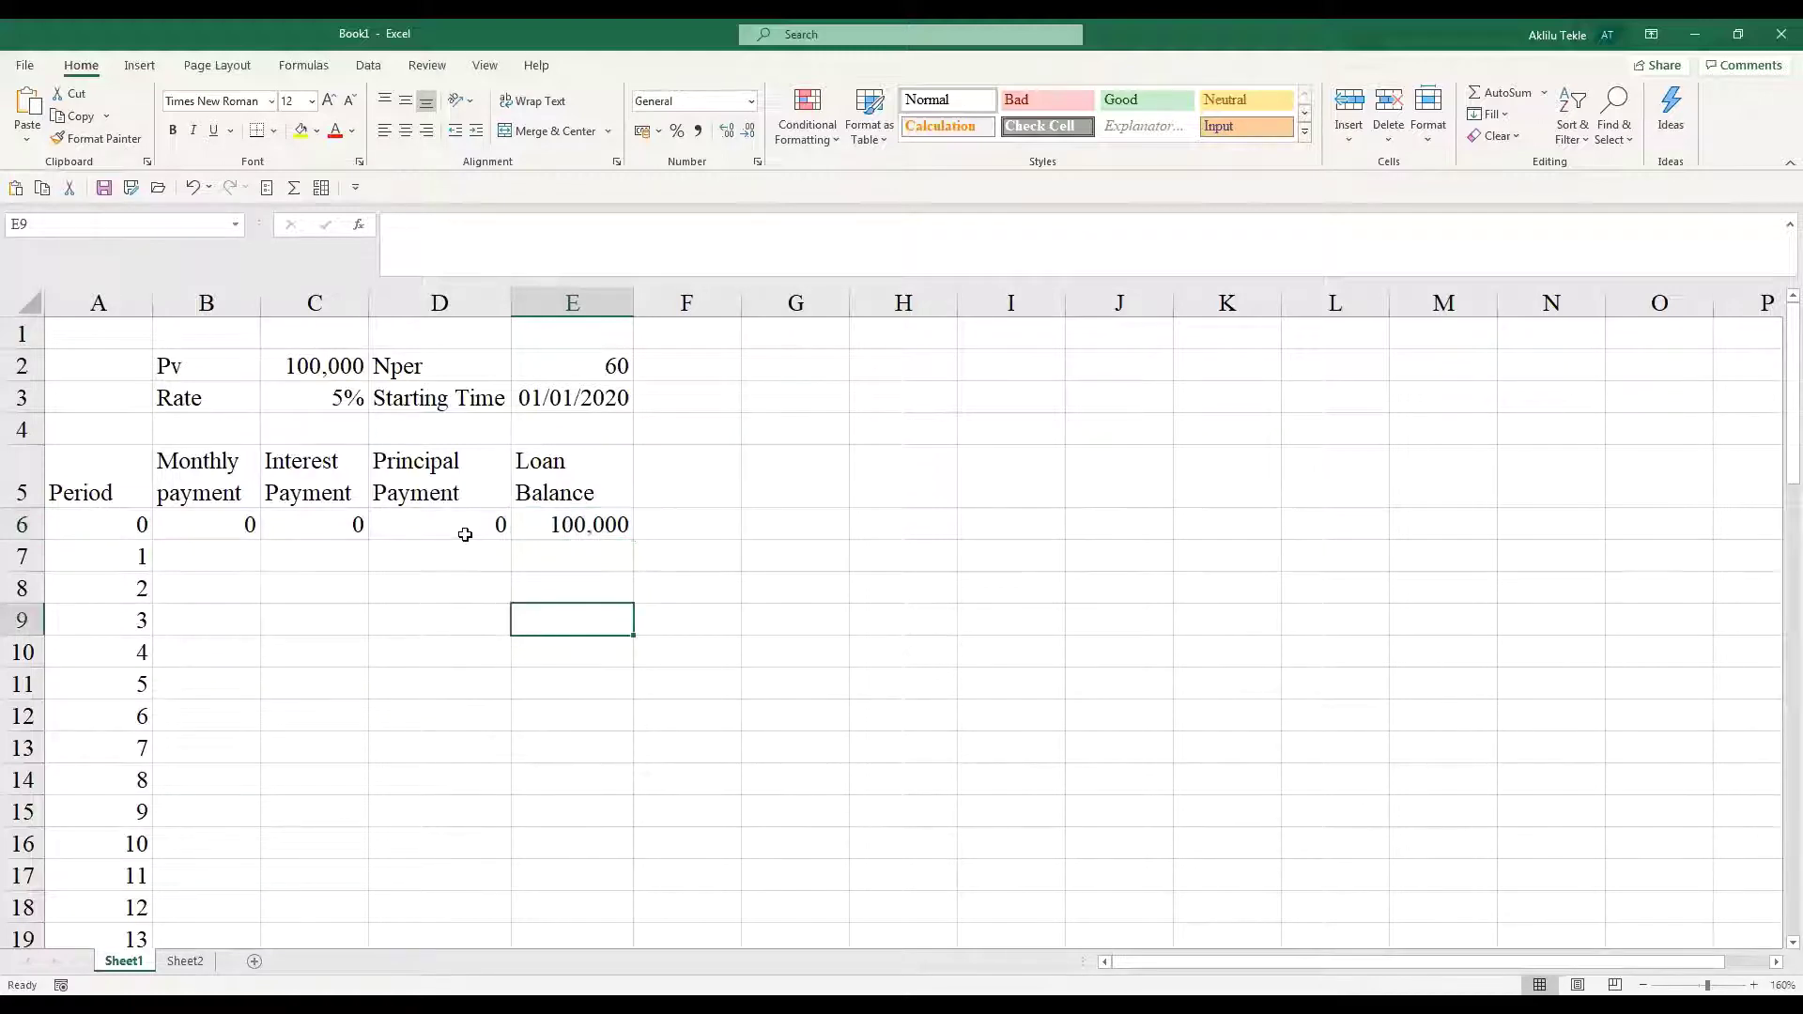
{"action": "left_click", "coordinate": [212, 558]}
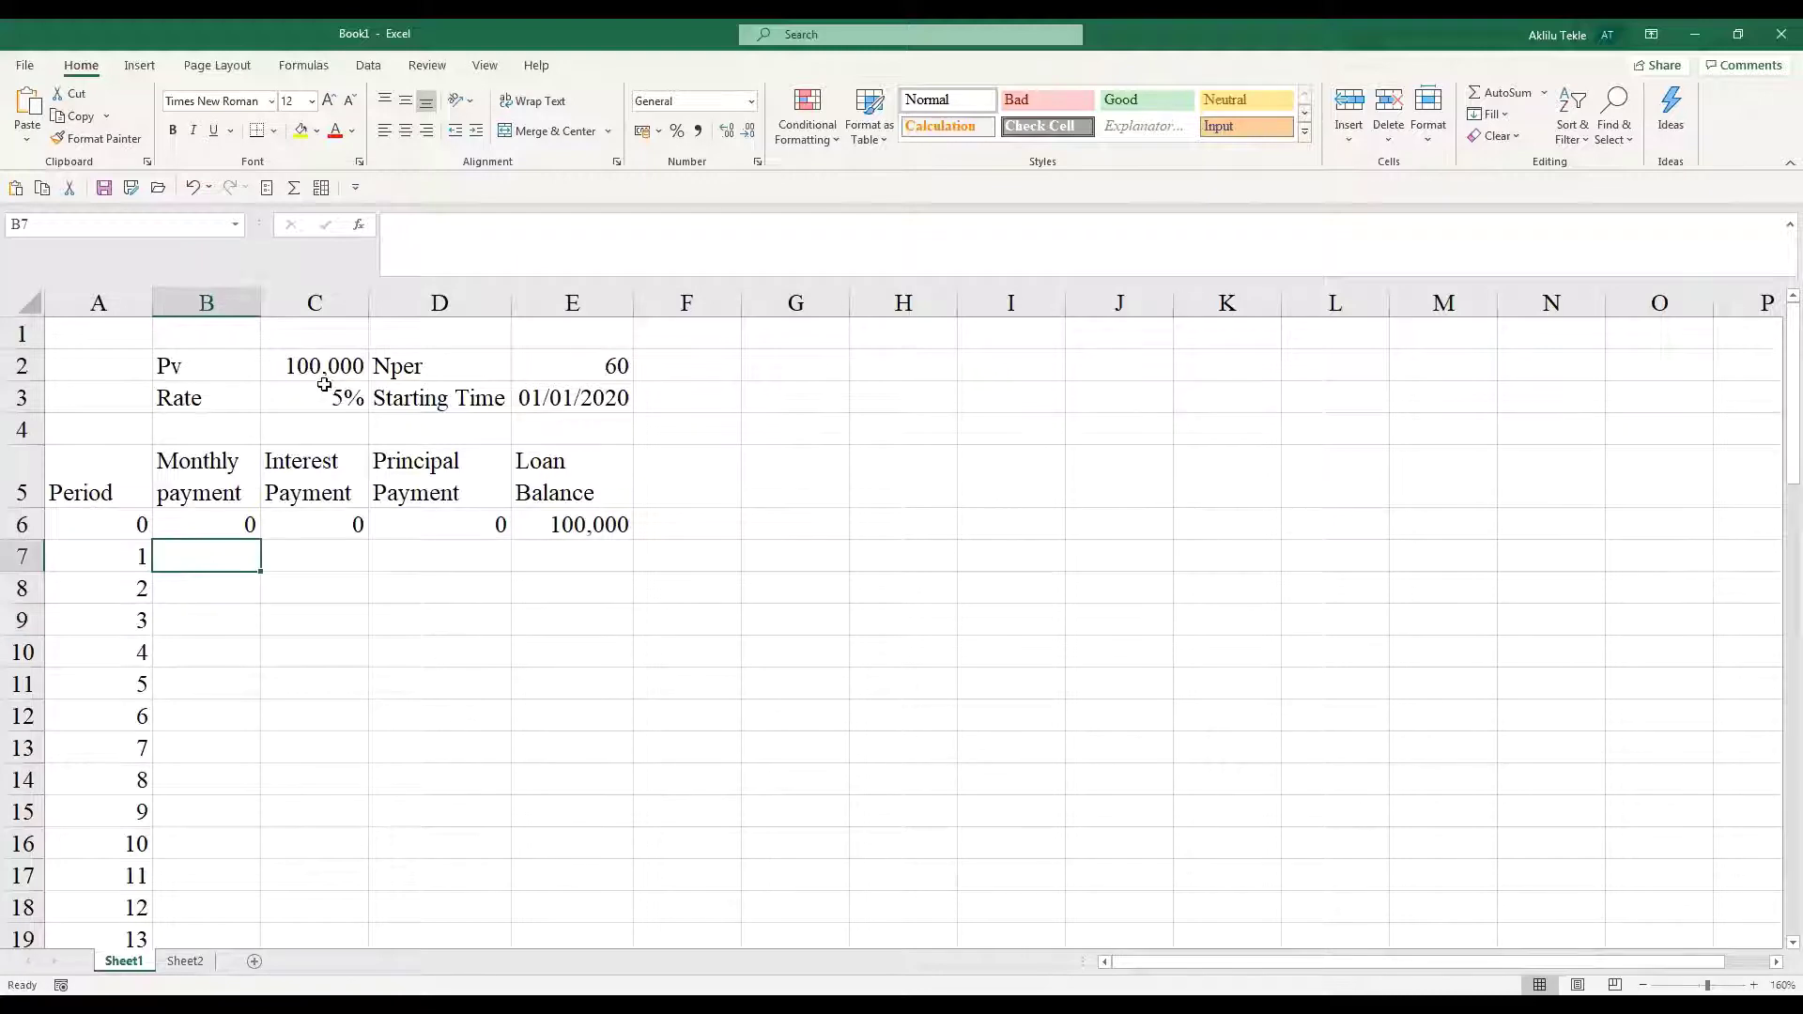
{"action": "left_click", "coordinate": [304, 66]}
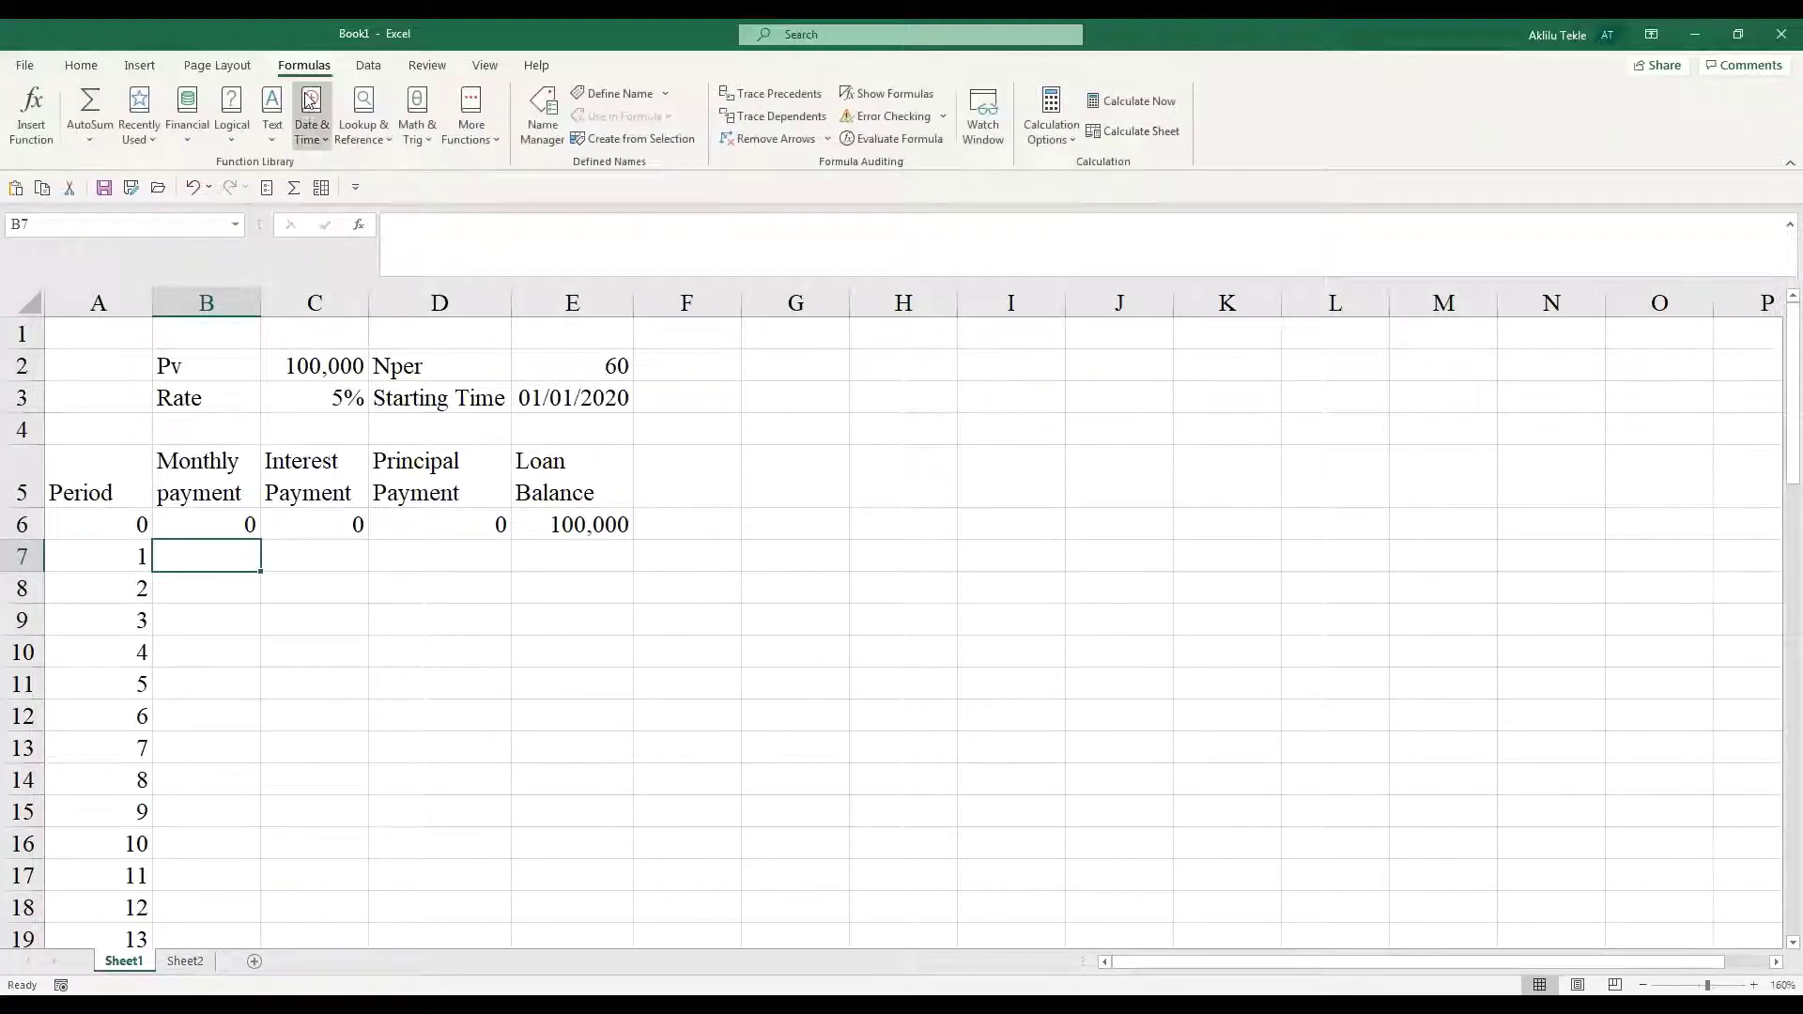
{"action": "left_click", "coordinate": [186, 139]}
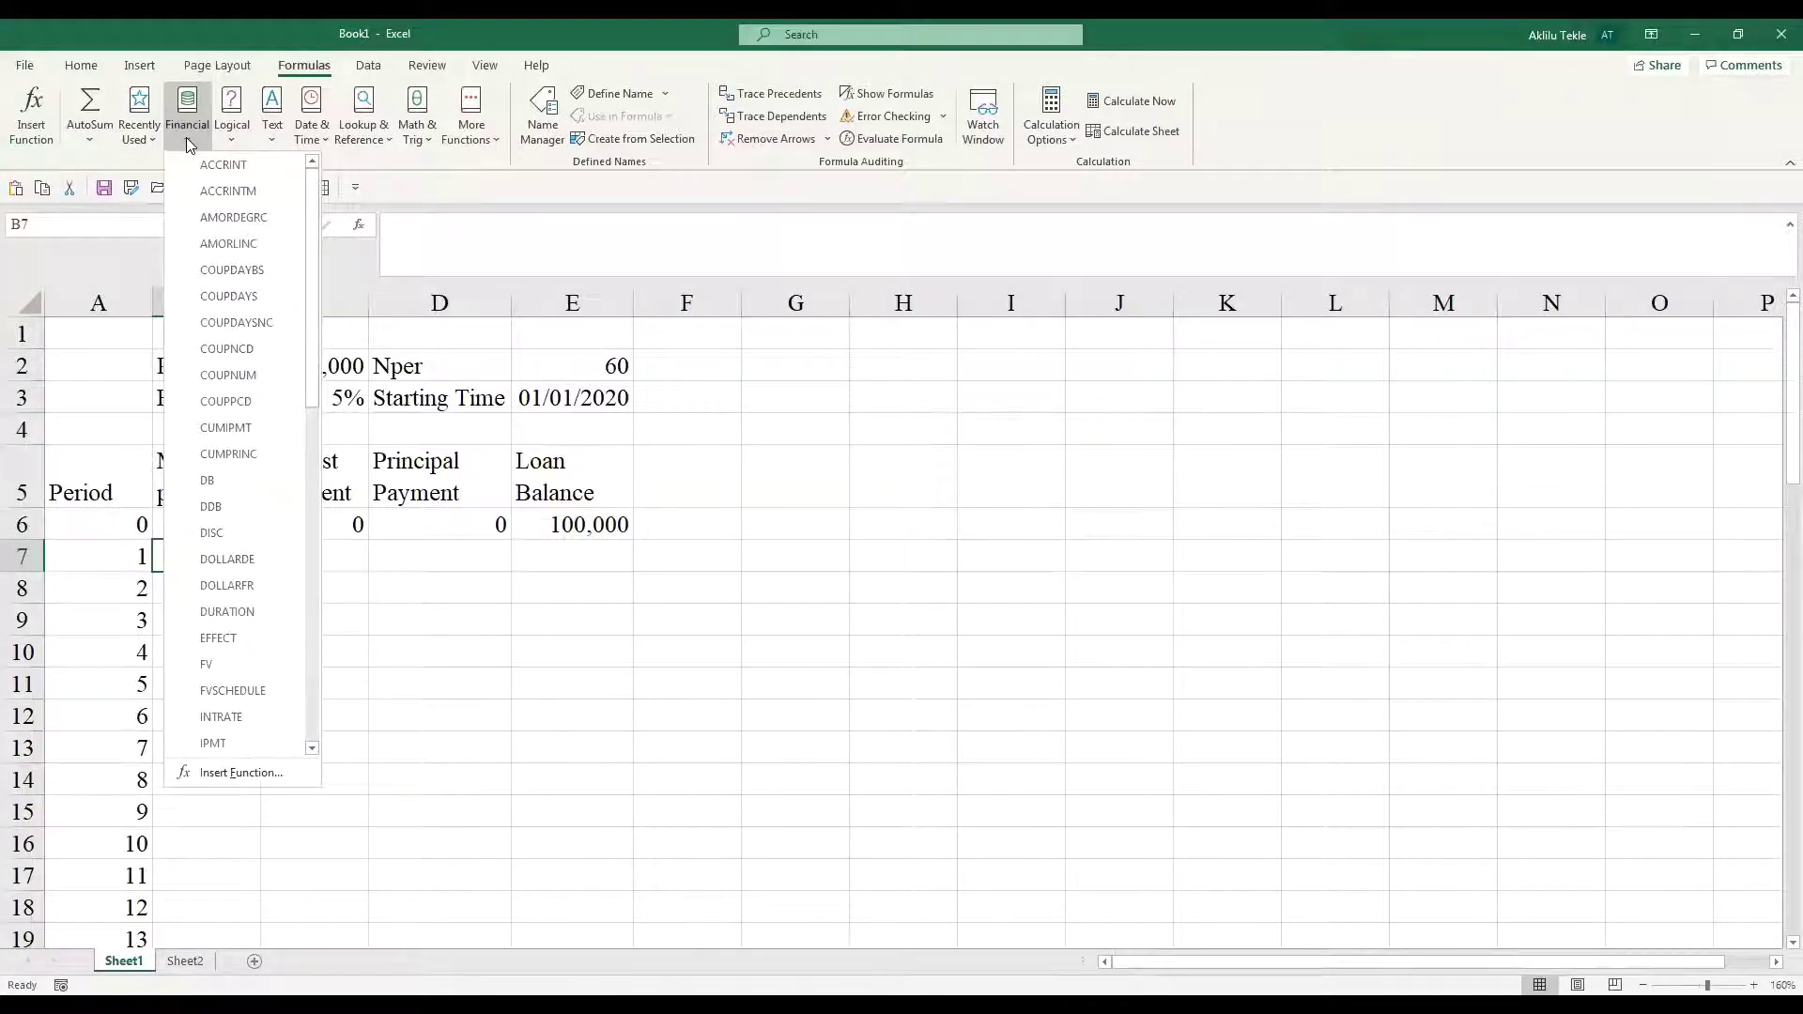
{"action": "scroll", "coordinate": [250, 233], "scroll_direction": "down", "scroll_amount": 4}
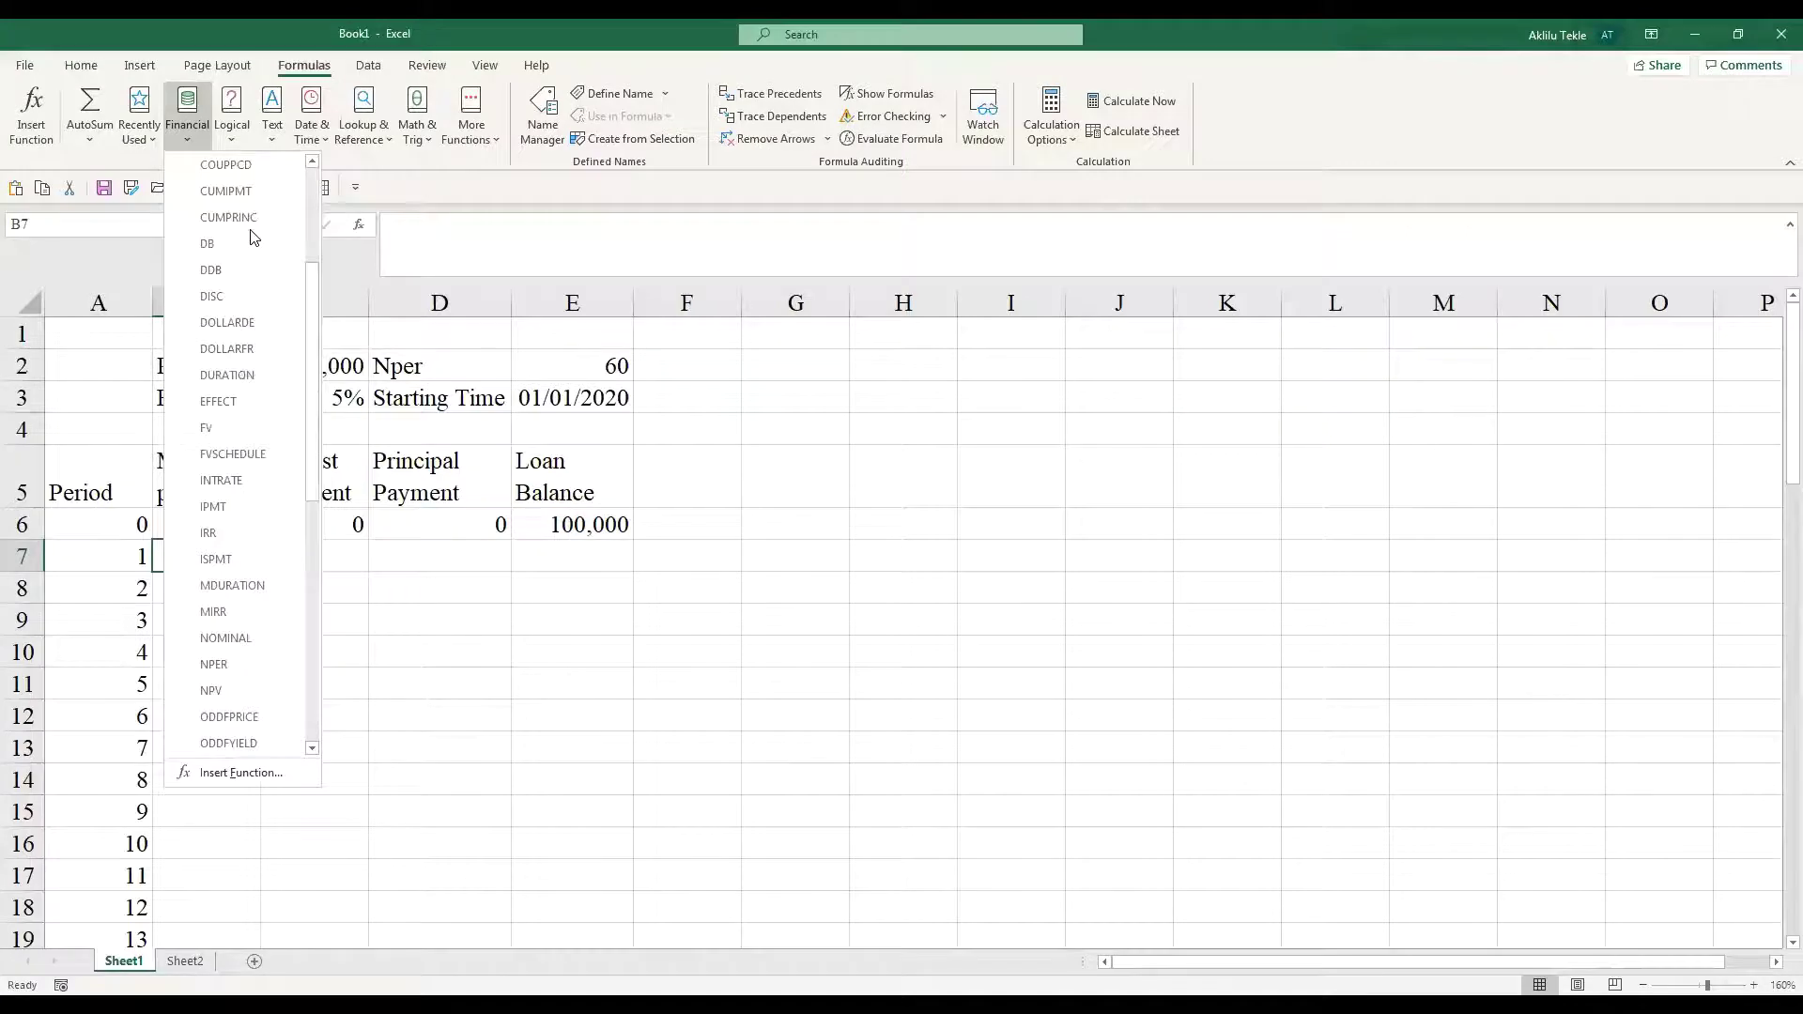
- Enter the label Payment in cell G2 to start a list of function names
{"action": "left_click", "coordinate": [807, 371]}
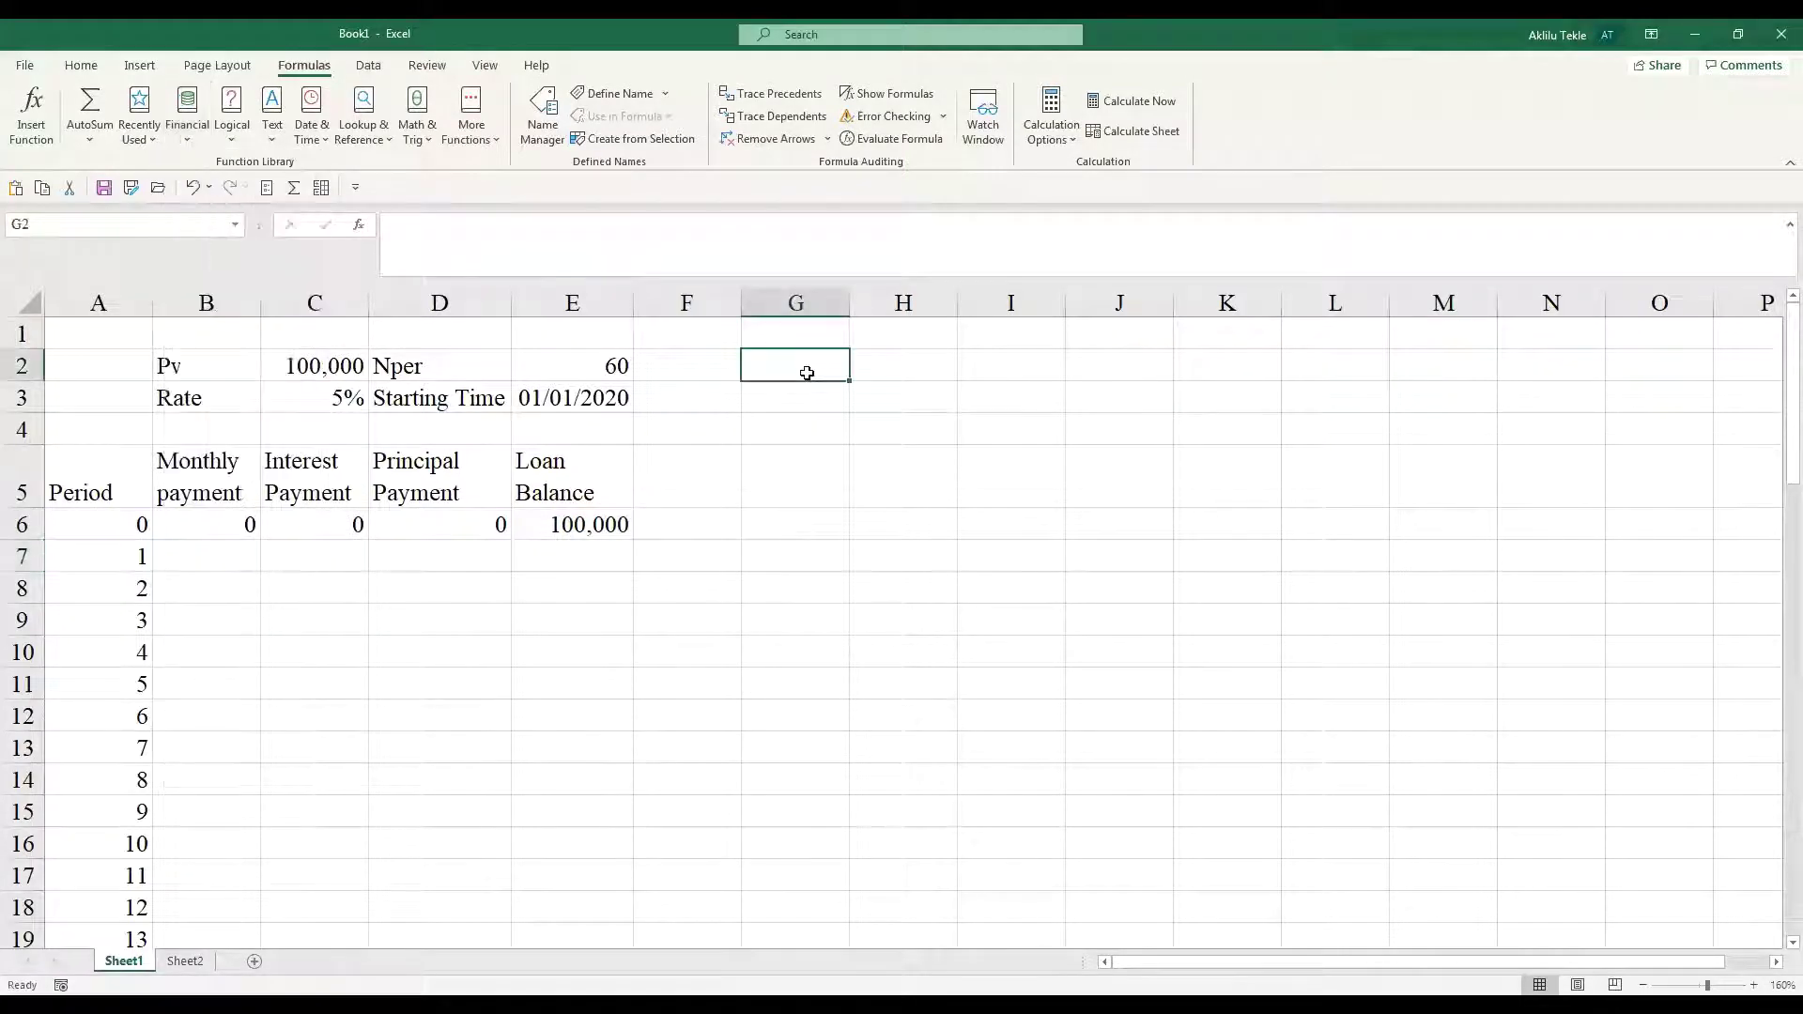
{"action": "type", "text": "Pay"}
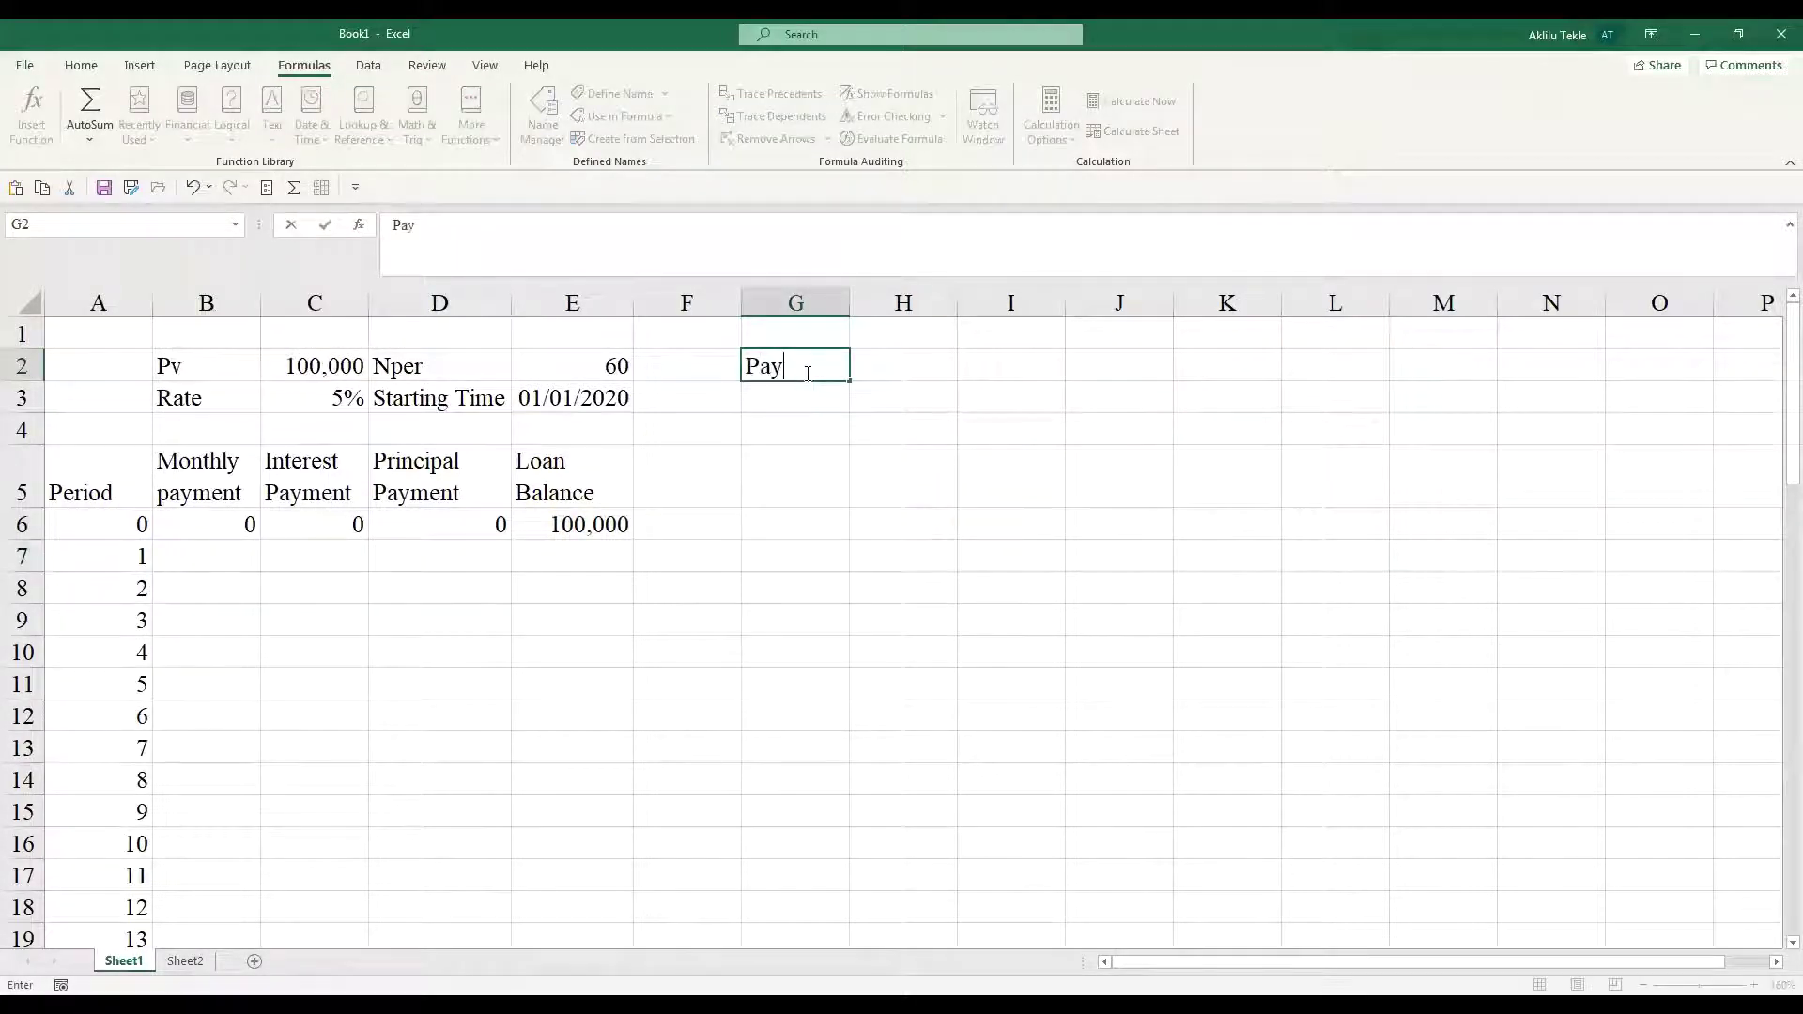
{"action": "type", "text": "ment"}
{"action": "left_click", "coordinate": [865, 456]}
- Try to enter =PMT in cell H2 beside the Payment label
{"action": "left_click", "coordinate": [878, 370]}
{"action": "type", "text": "="}
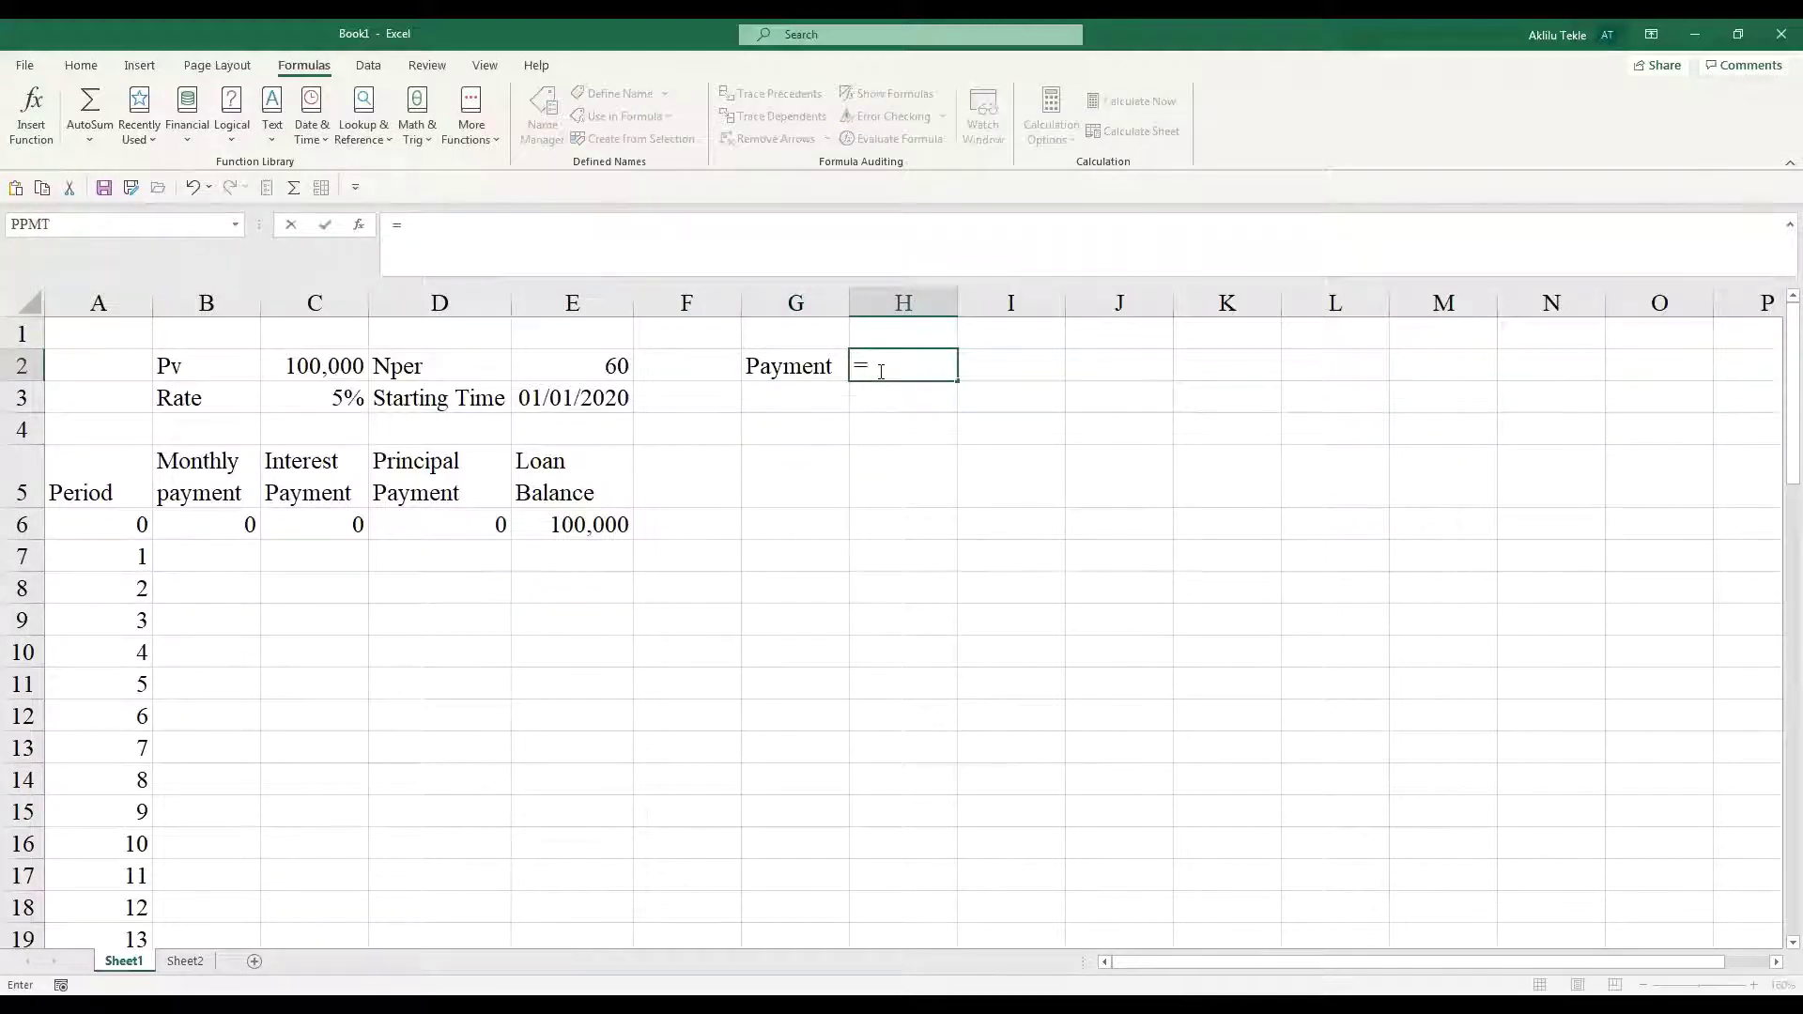
{"action": "type", "text": "PMT"}
{"action": "left_click", "coordinate": [986, 453]}
- Replace the content of cell H2 with the plain text PMT, without an equals sign
{"action": "left_click", "coordinate": [909, 373]}
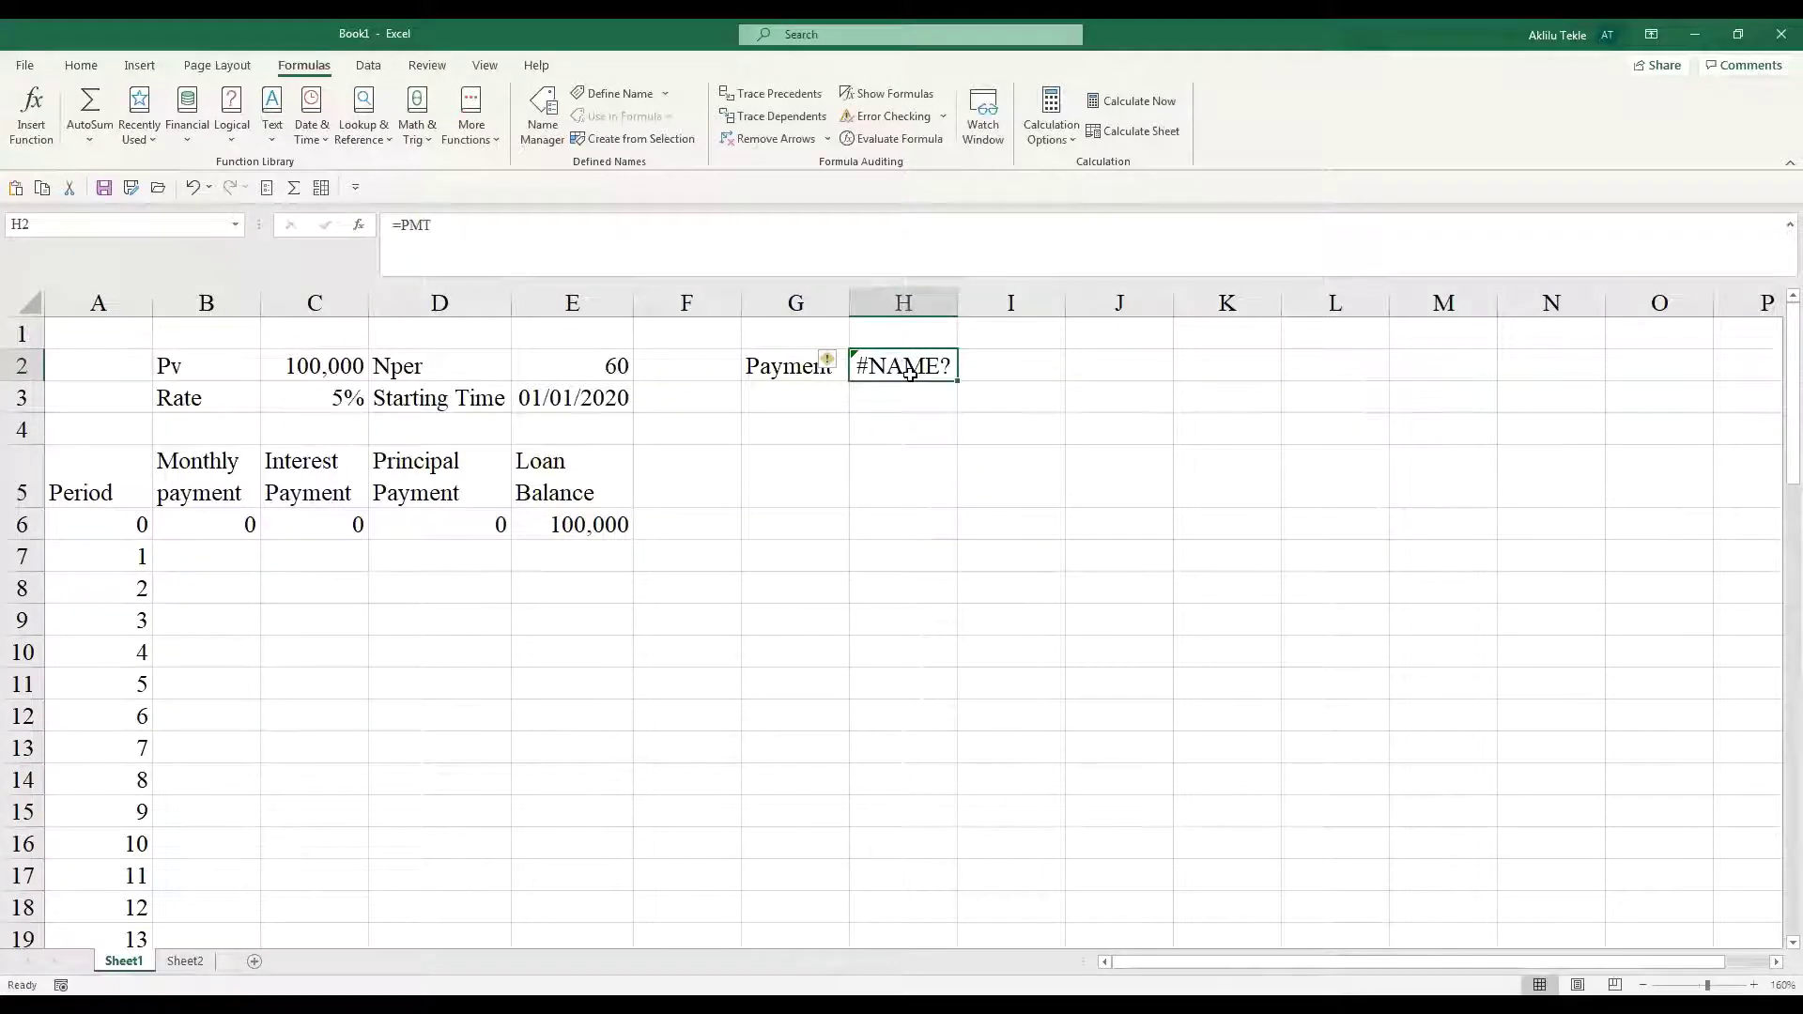
{"action": "type", "text": "p"}
{"action": "key", "text": "BackSpace"}
{"action": "type", "text": "PMT"}
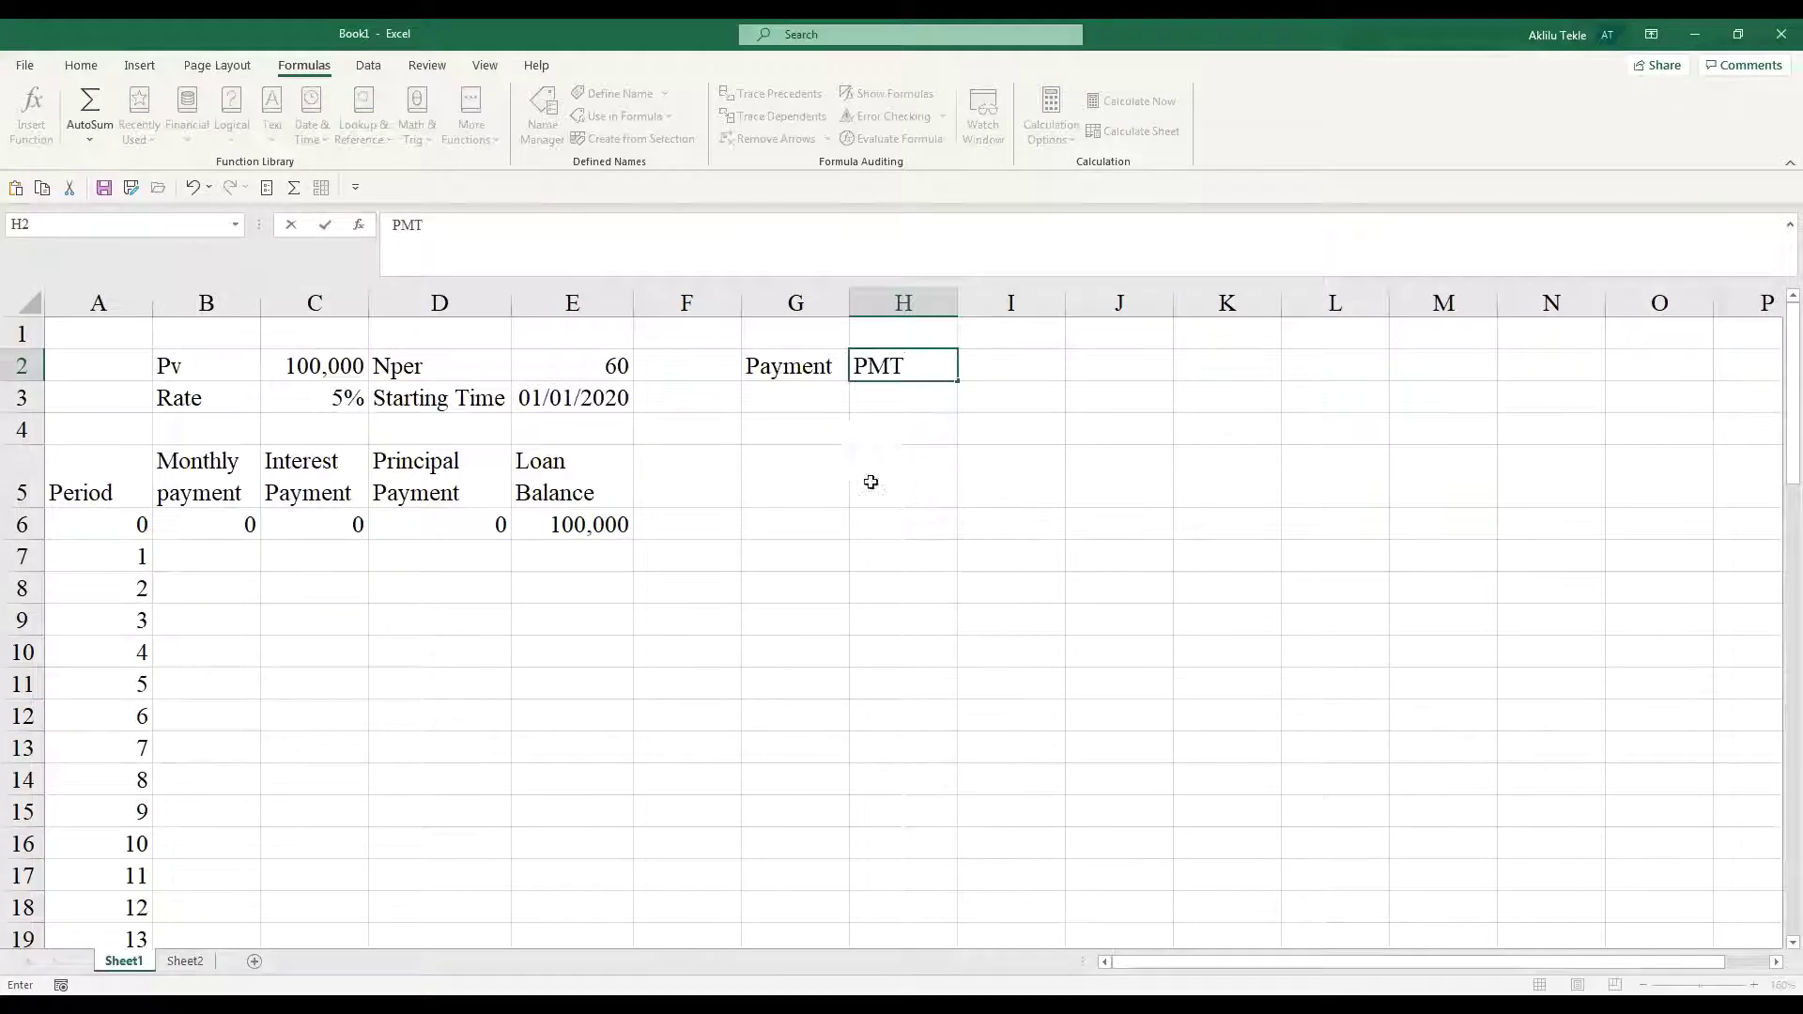
{"action": "left_click", "coordinate": [882, 469]}
- Enter the label Interest in cell G3 and the function name IPMT as text in H3
{"action": "left_click", "coordinate": [807, 406]}
{"action": "type", "text": "i"}
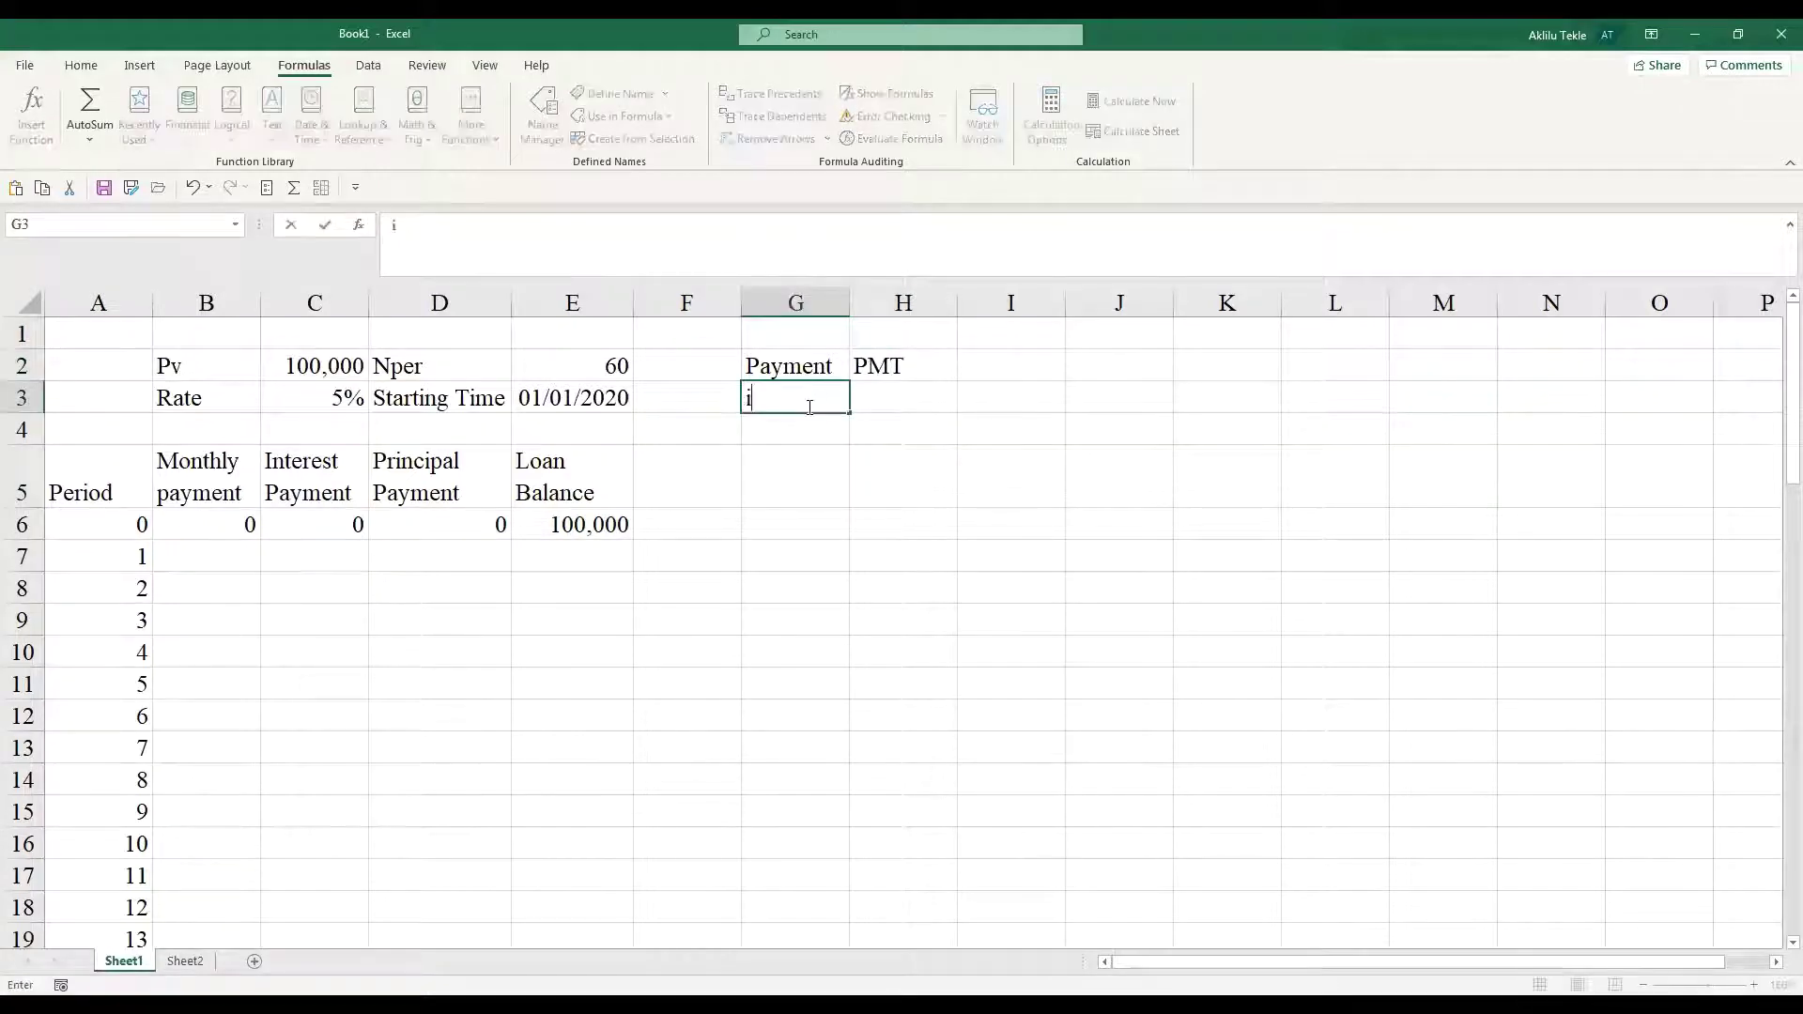
{"action": "type", "text": "NTEREST"}
{"action": "key", "text": "BackSpace"}
{"action": "key", "text": "BackSpace"}
{"action": "key", "text": "BackSpace"}
{"action": "key", "text": "BackSpace"}
{"action": "key", "text": "BackSpace"}
{"action": "key", "text": "BackSpace"}
{"action": "key", "text": "BackSpace"}
{"action": "key", "text": "BackSpace"}
{"action": "type", "text": "Interest"}
{"action": "left_click", "coordinate": [877, 499]}
{"action": "left_click", "coordinate": [889, 402]}
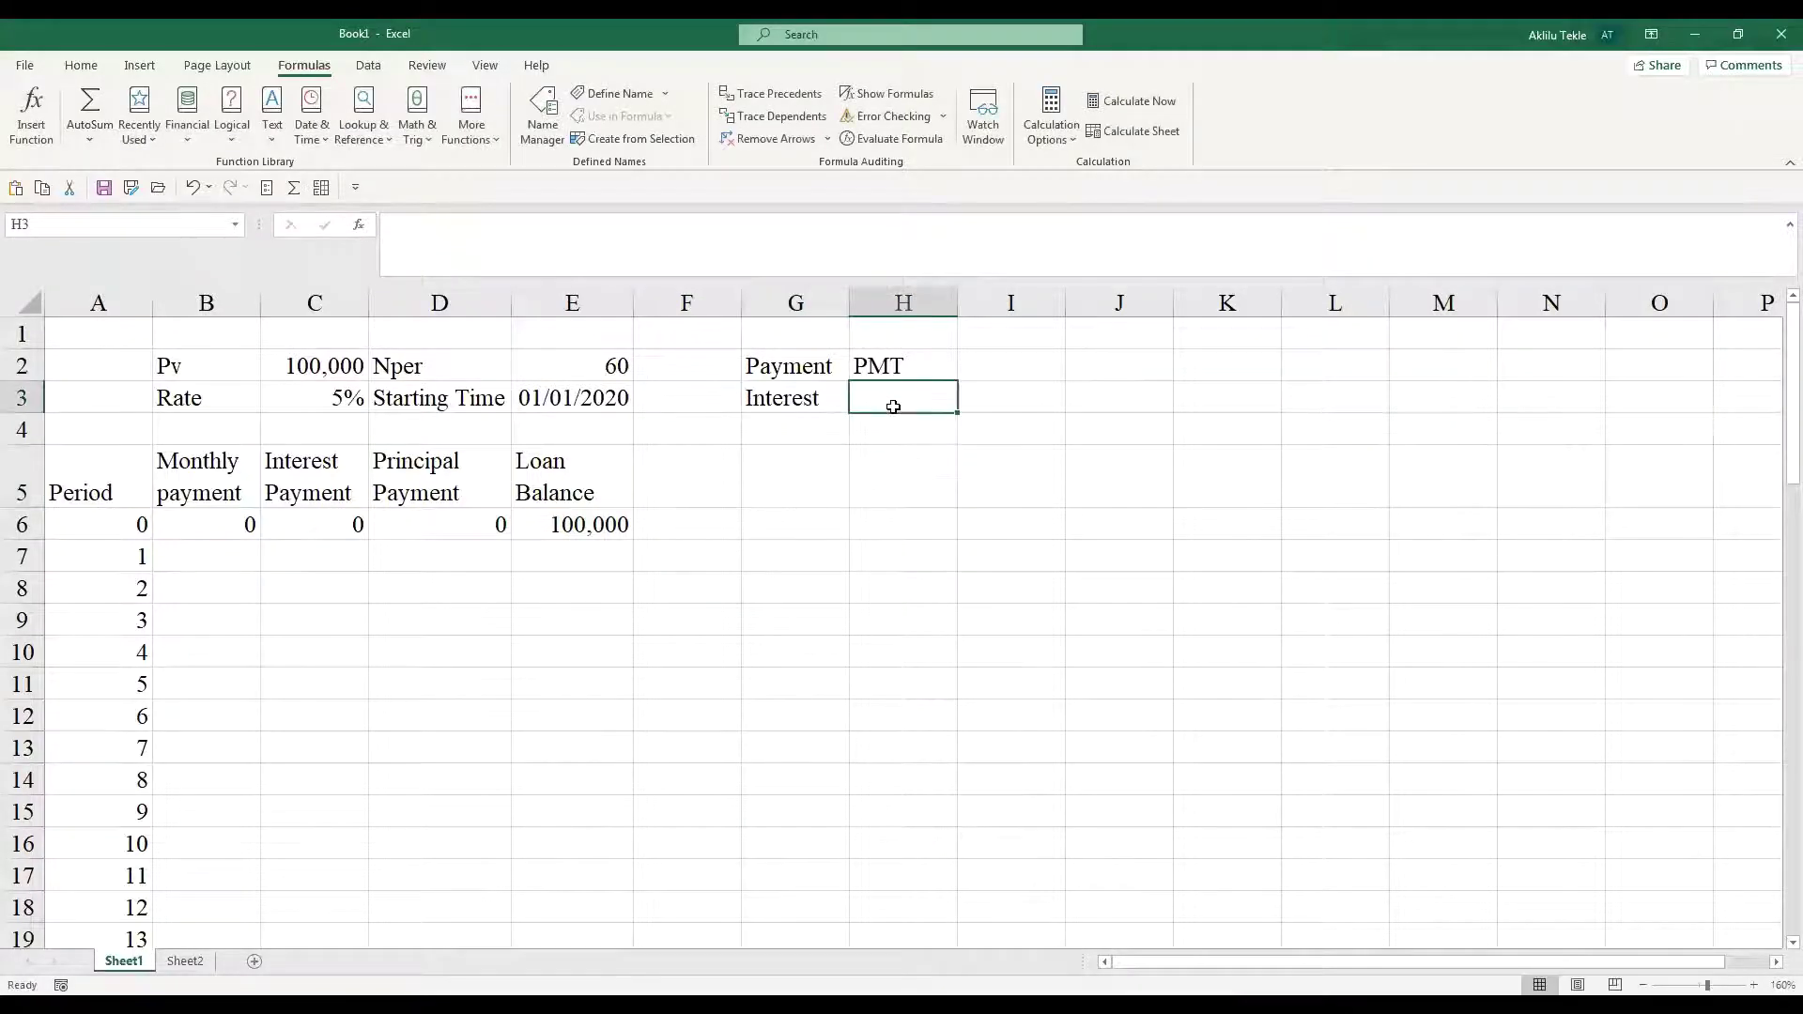
{"action": "type", "text": "IPMT"}
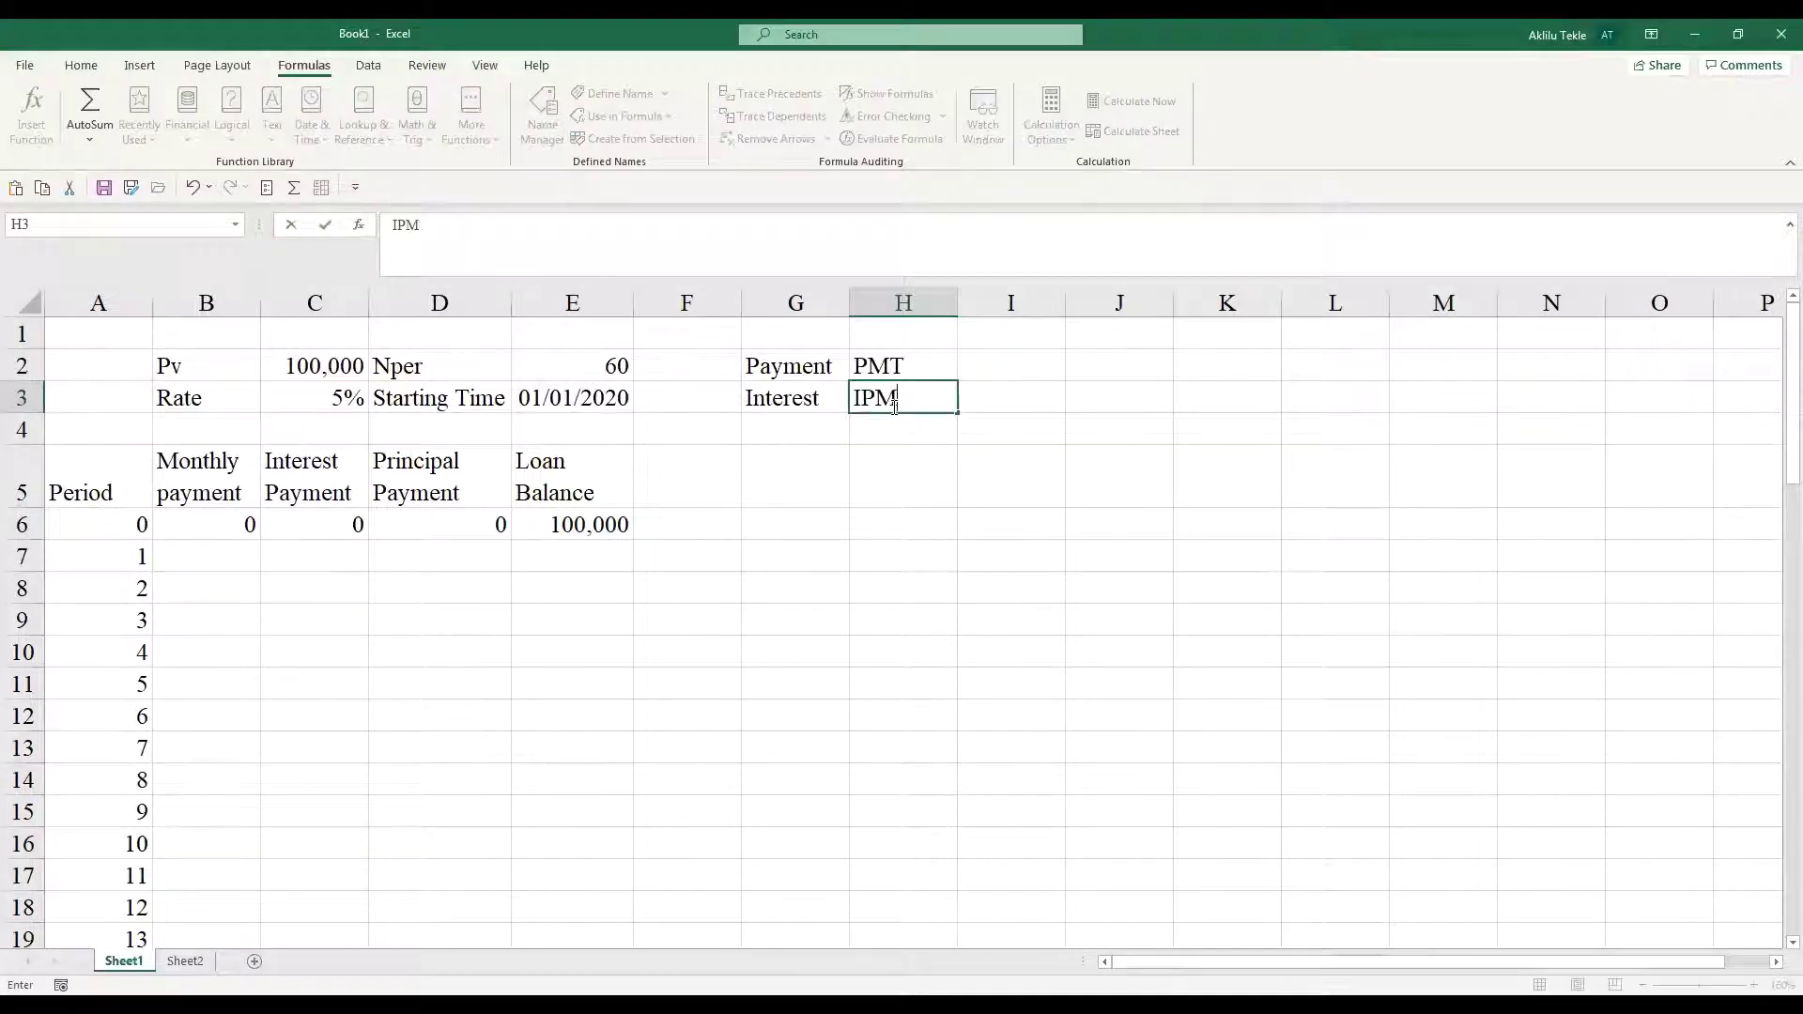
{"action": "left_click", "coordinate": [874, 463]}
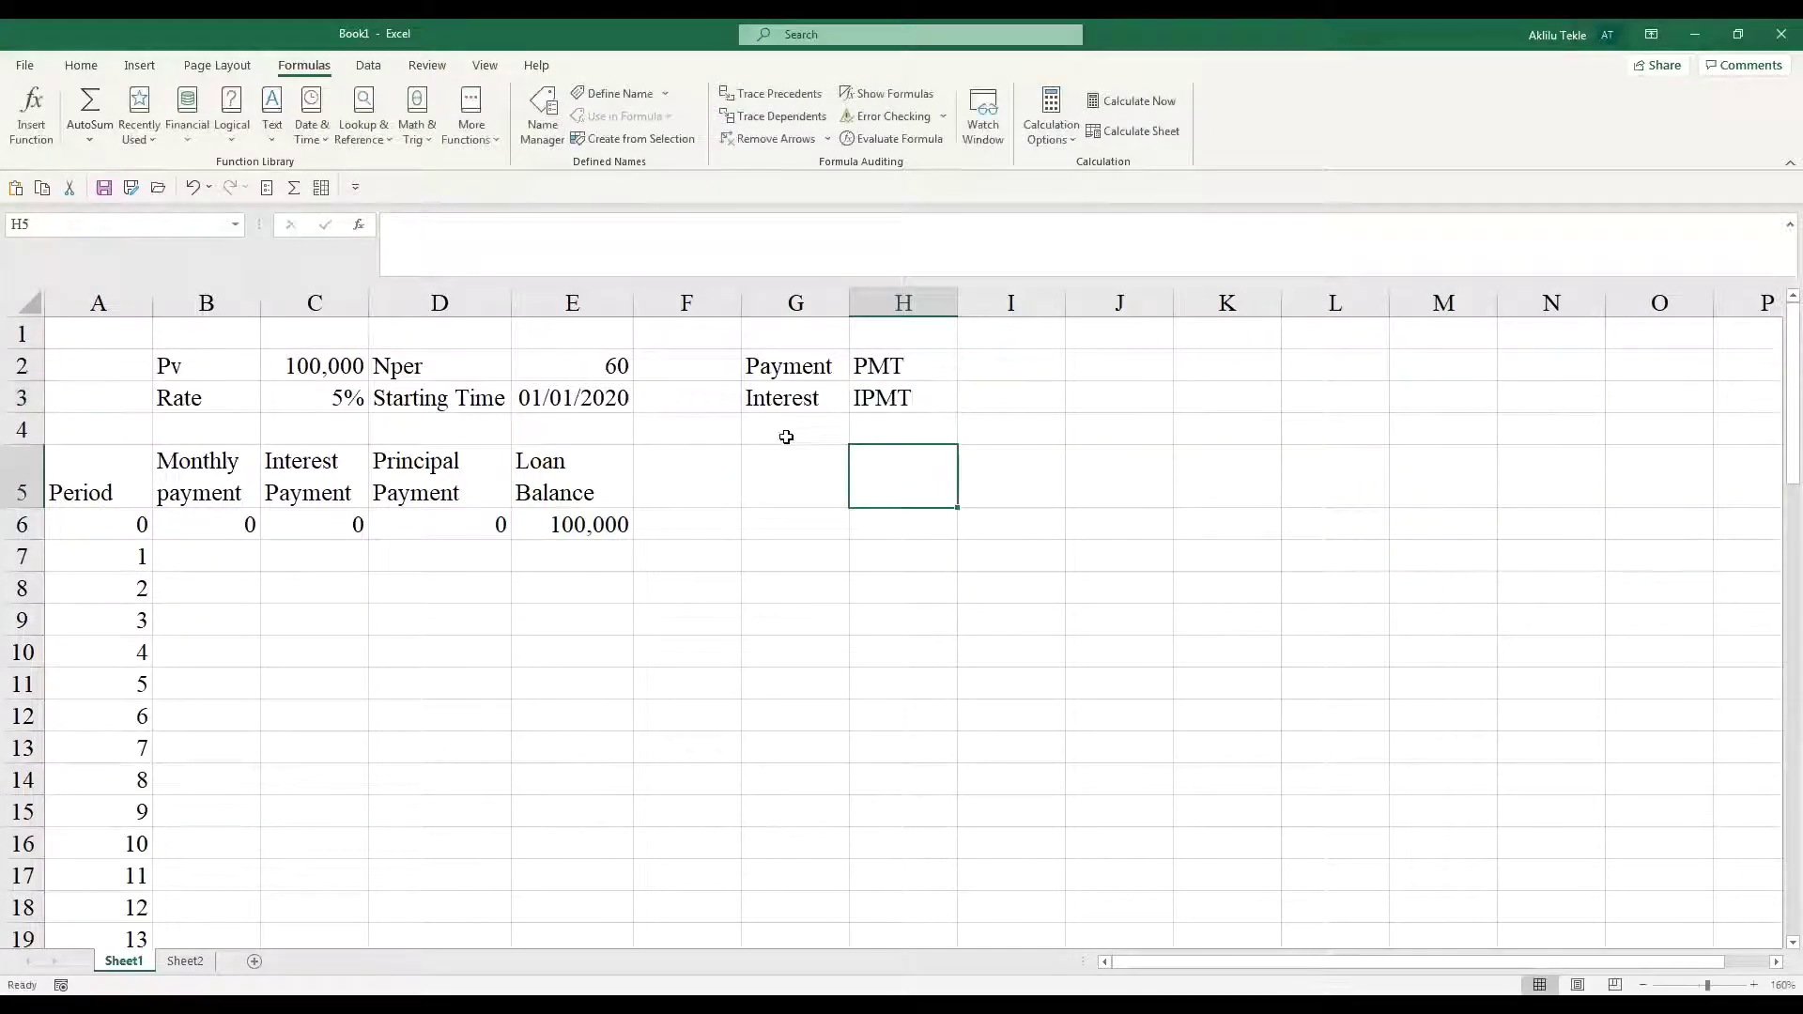
- Enter the label Principal in cell G4 and the function name PPMT as text in H4
{"action": "left_click", "coordinate": [786, 427]}
{"action": "type", "text": "Prici"}
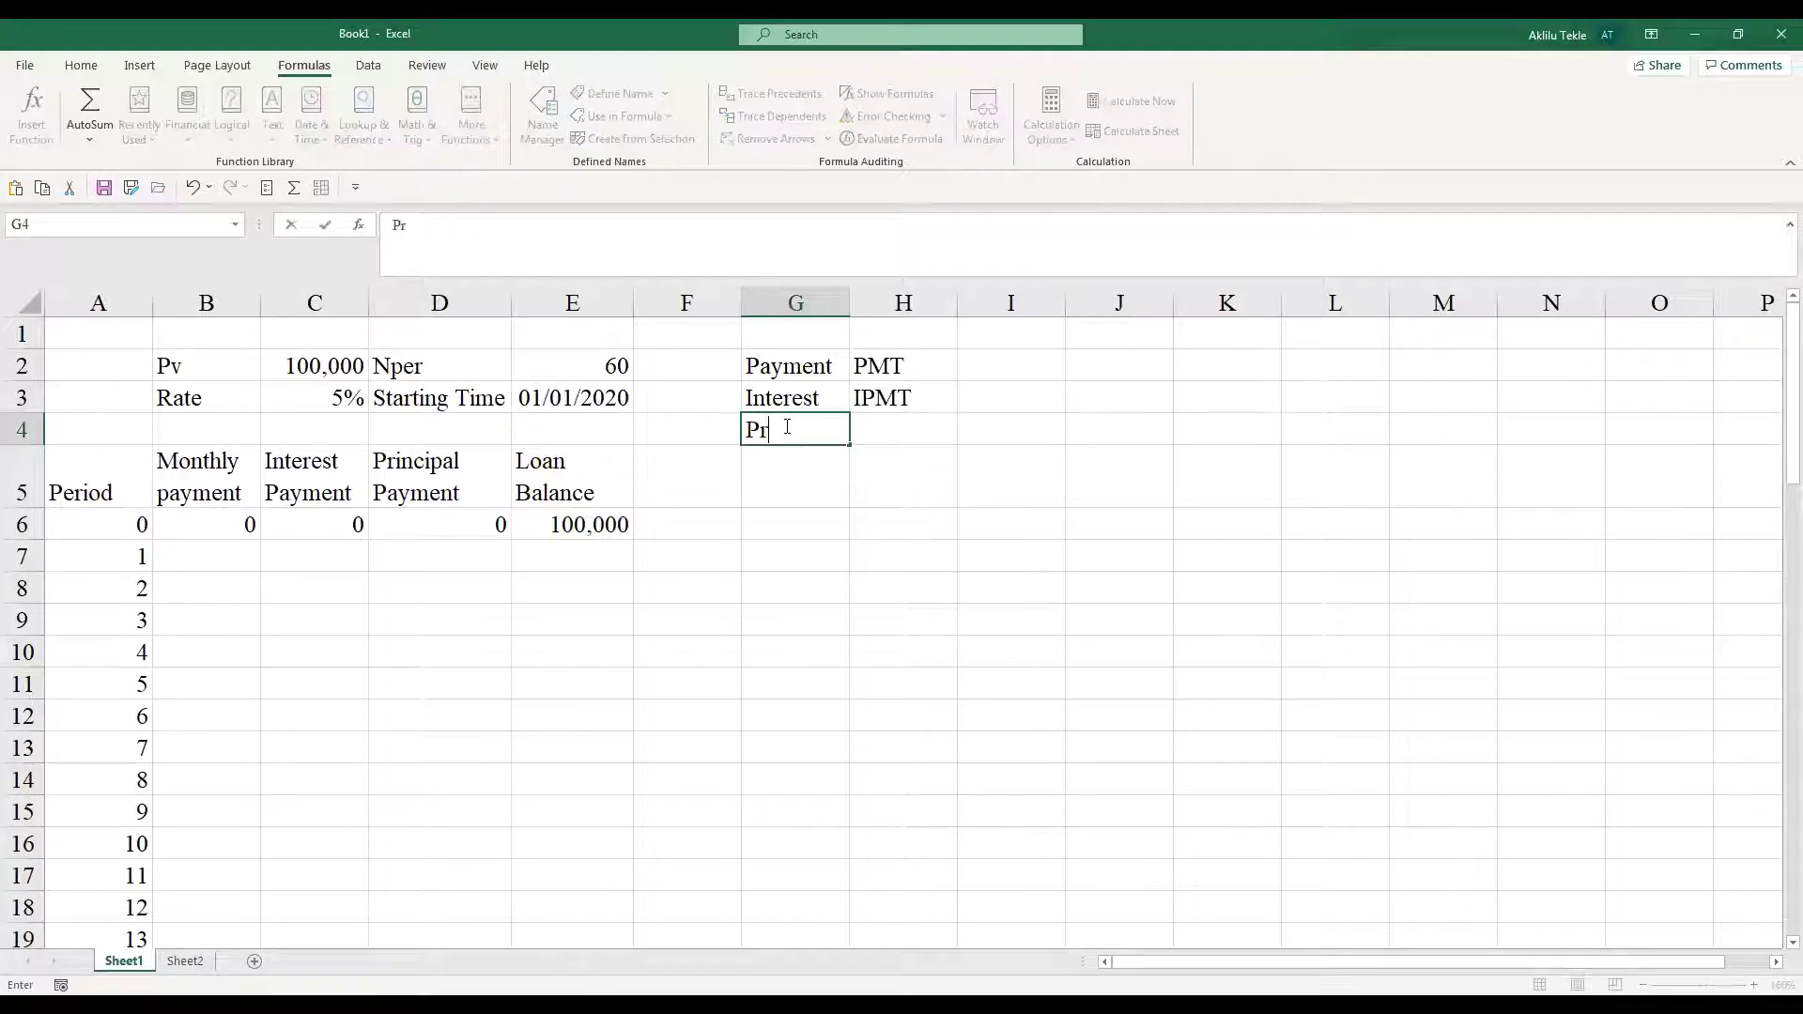
{"action": "key", "text": "BackSpace"}
{"action": "key", "text": "BackSpace"}
{"action": "type", "text": "ncipal"}
{"action": "left_click", "coordinate": [887, 523]}
{"action": "left_click", "coordinate": [897, 424]}
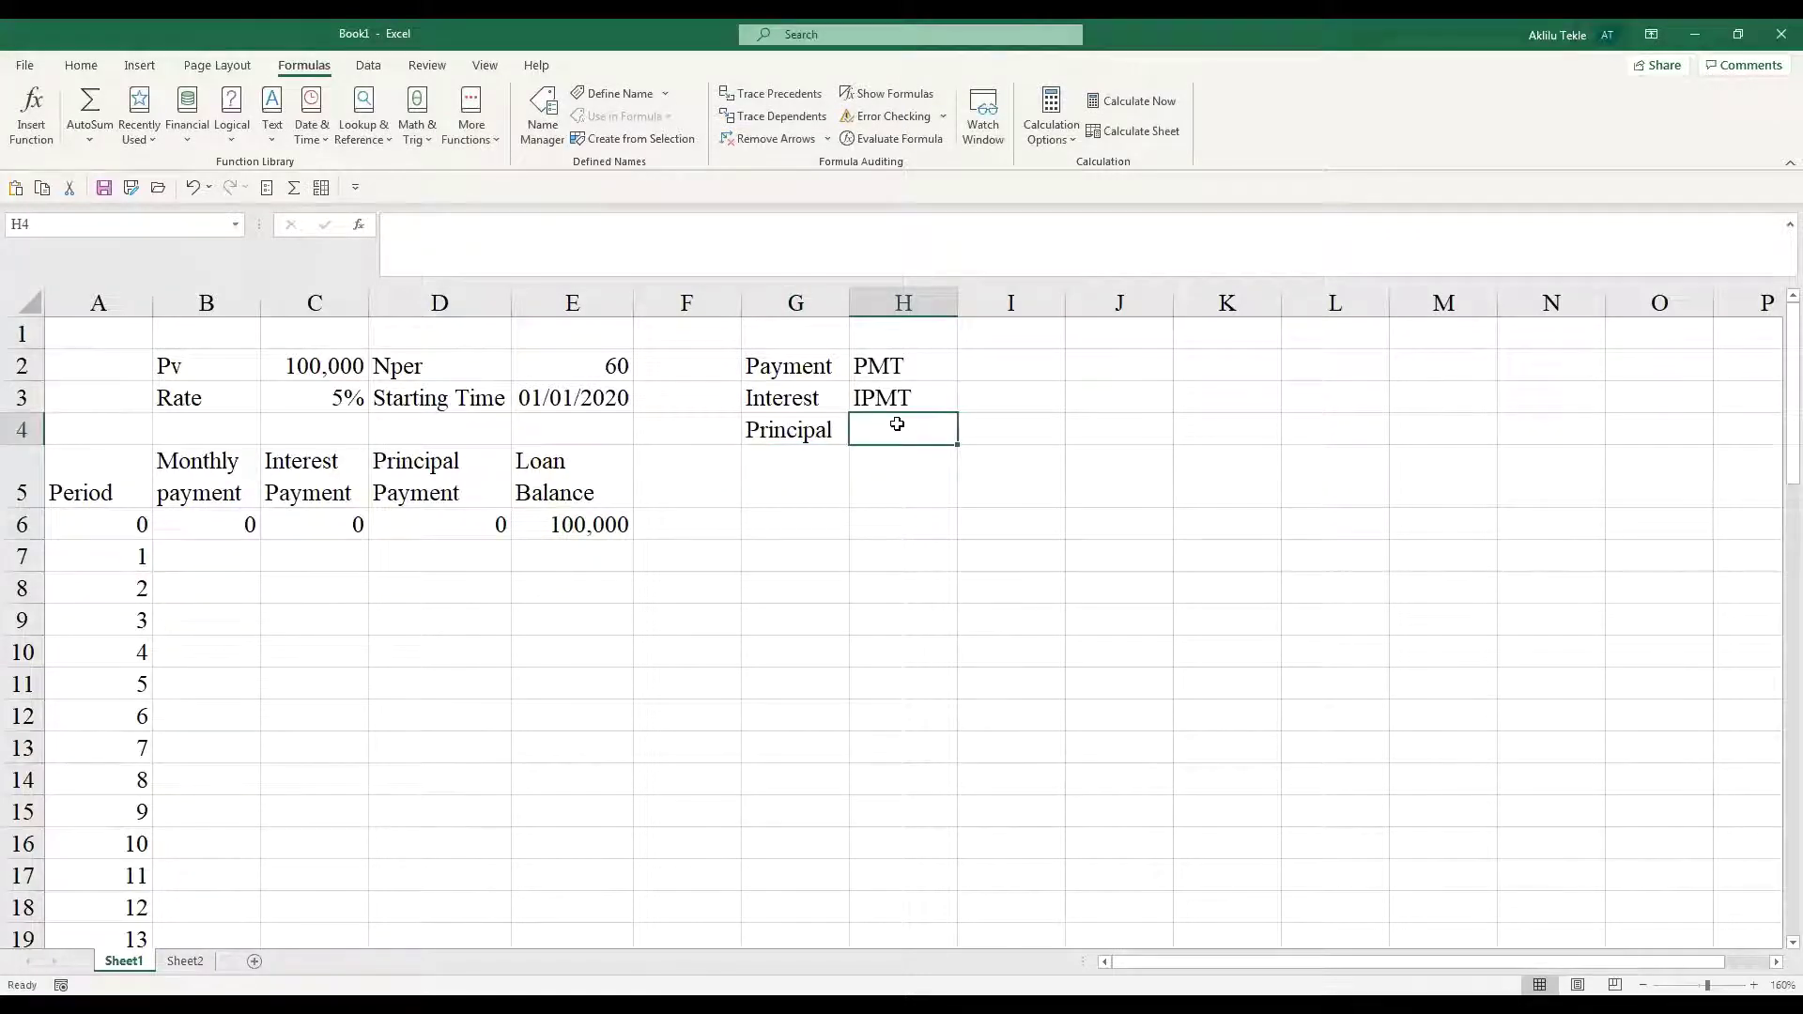
{"action": "type", "text": "PP"}
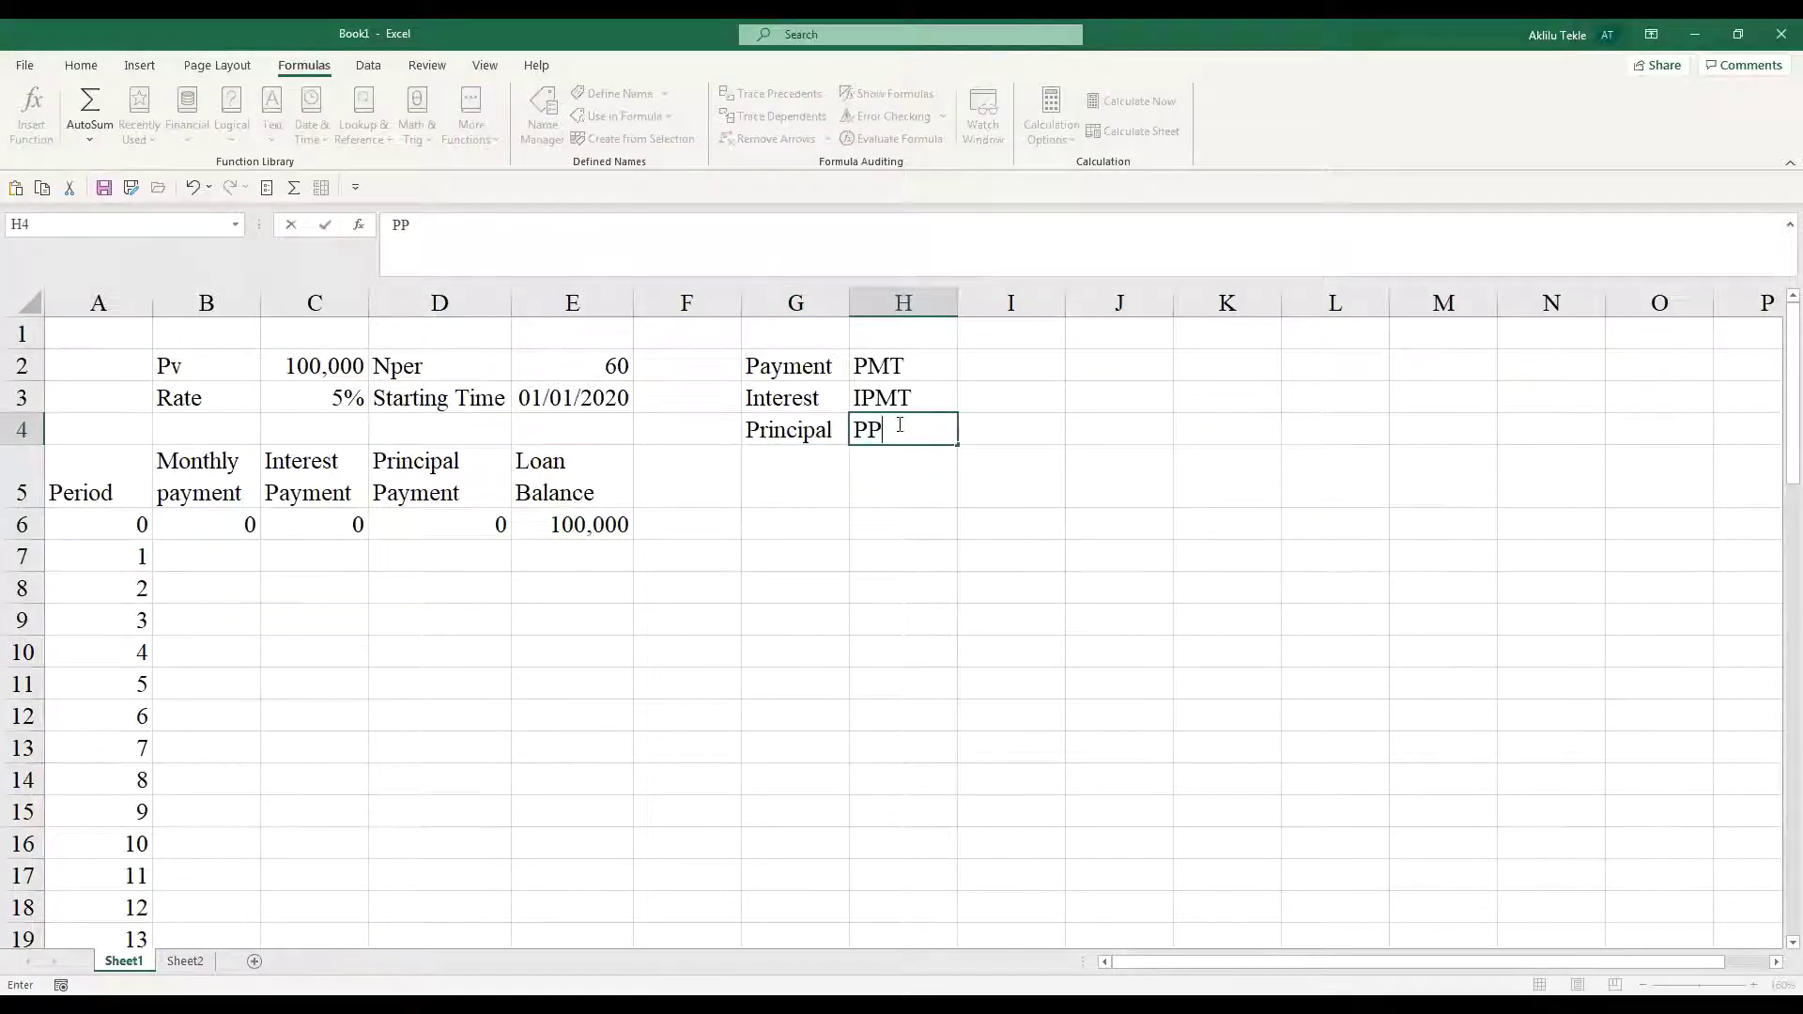
{"action": "type", "text": "MT"}
{"action": "left_click", "coordinate": [942, 559]}
{"action": "left_click", "coordinate": [820, 371]}
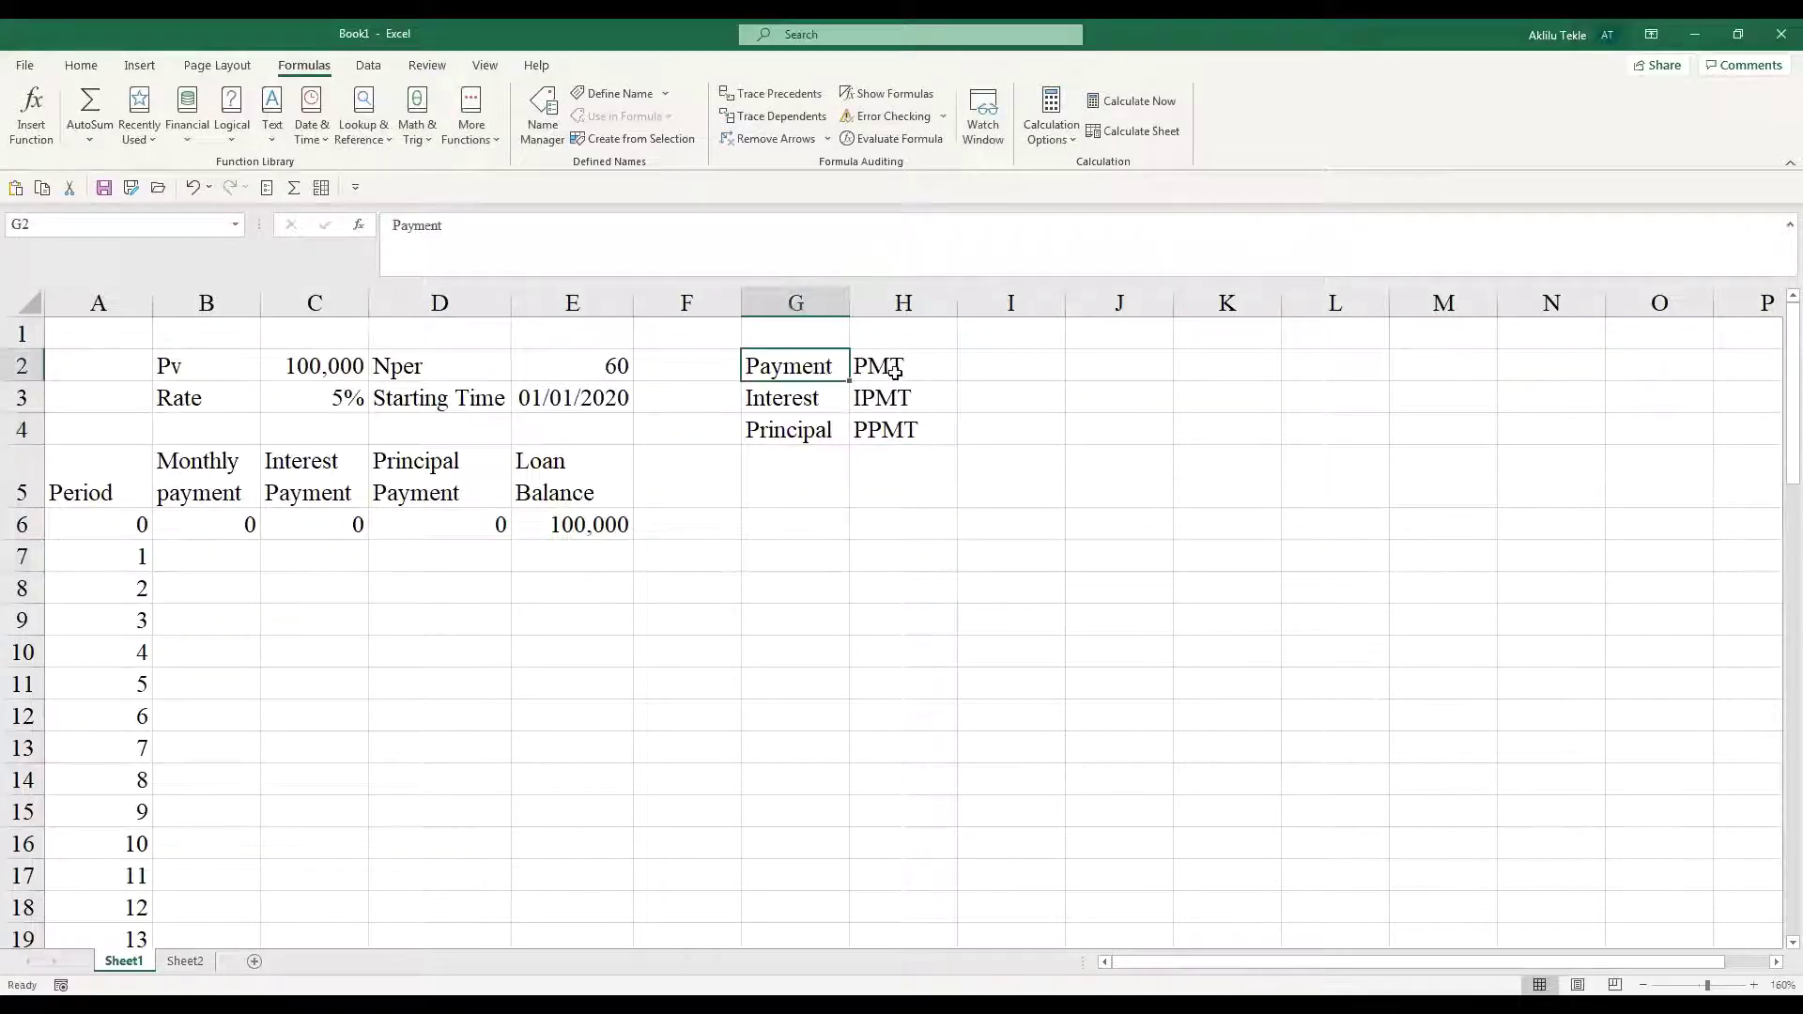
{"action": "left_click", "coordinate": [843, 399]}
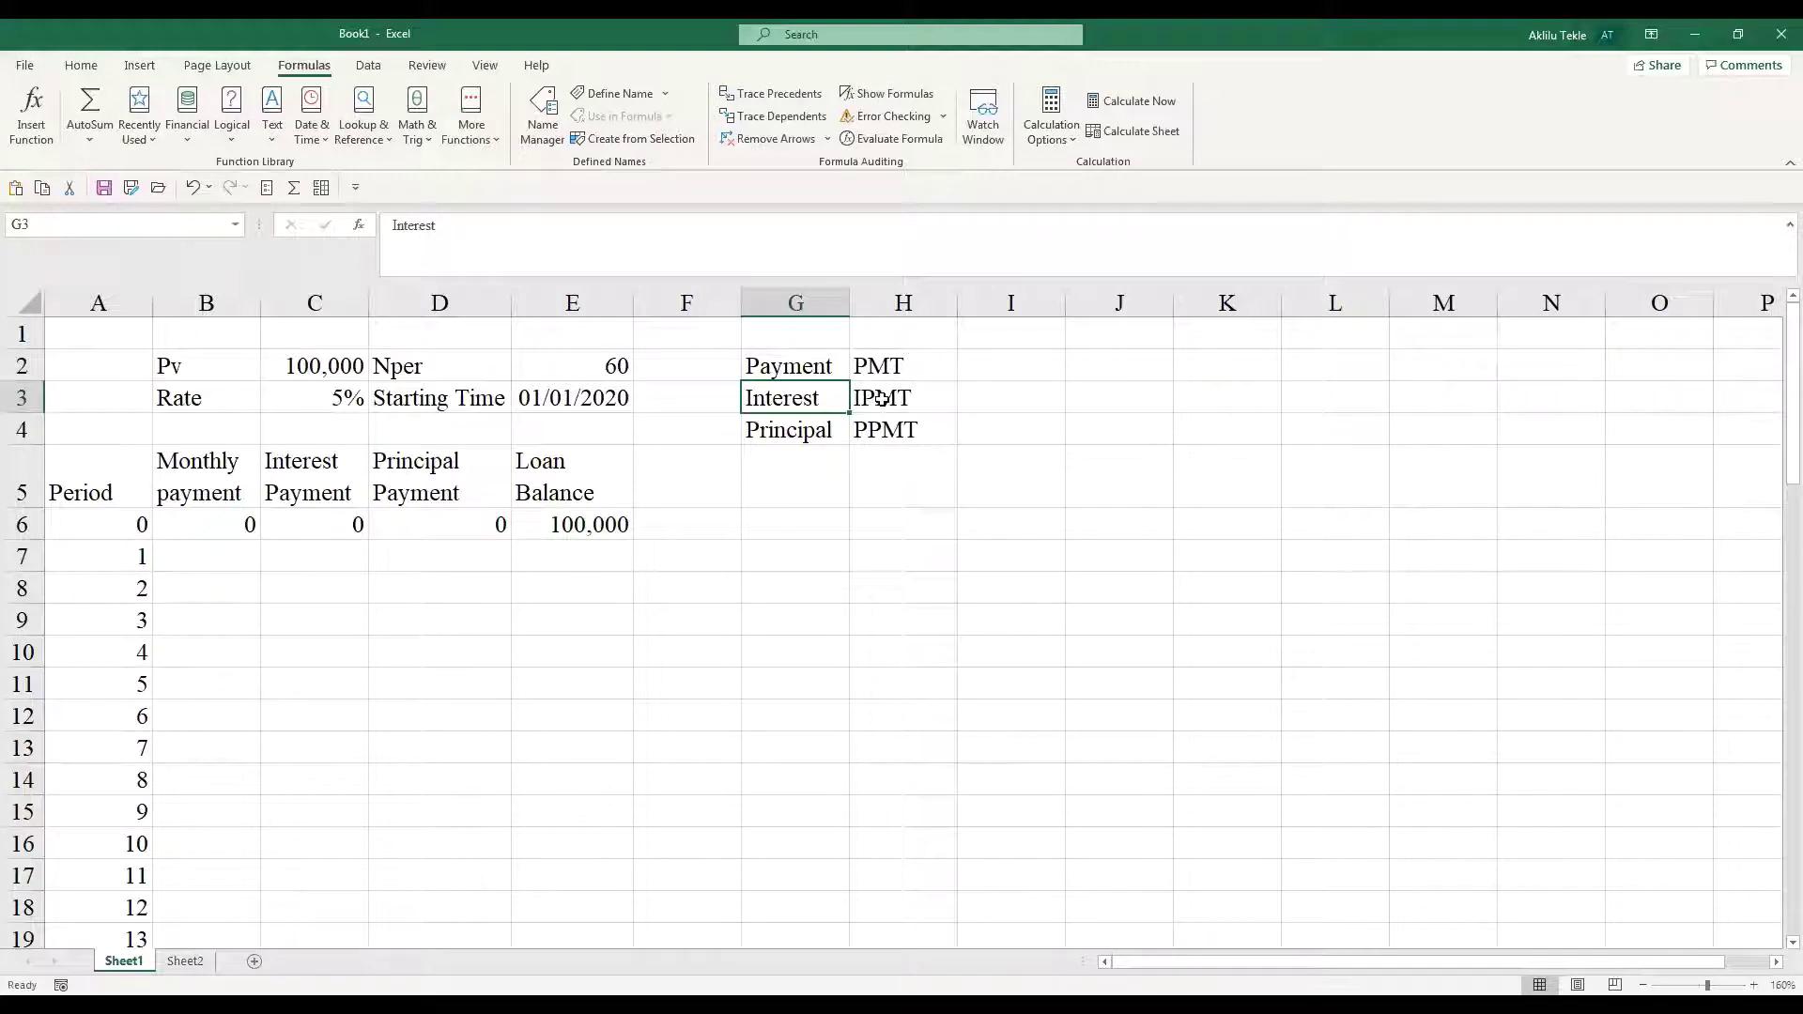
{"action": "left_click", "coordinate": [822, 425]}
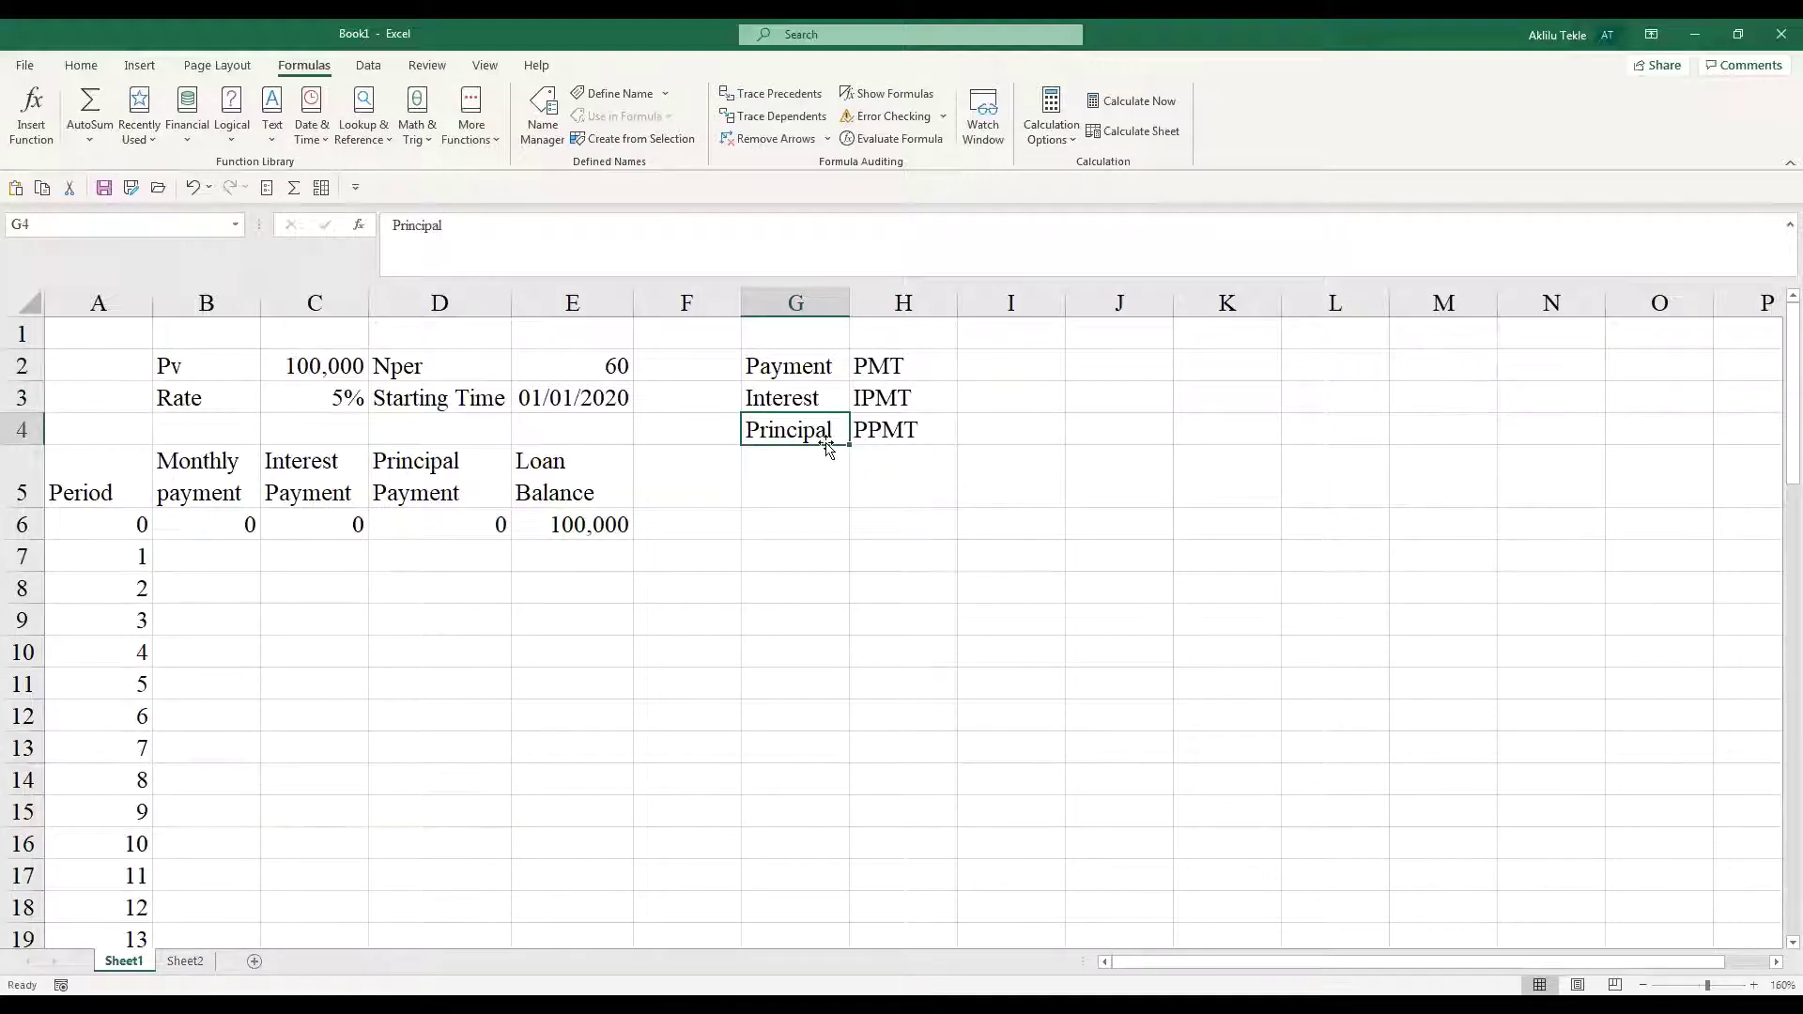
- Insert the PMT function in cell B7 for period 1 and set its Rate argument to C3/12
{"action": "left_click", "coordinate": [214, 555]}
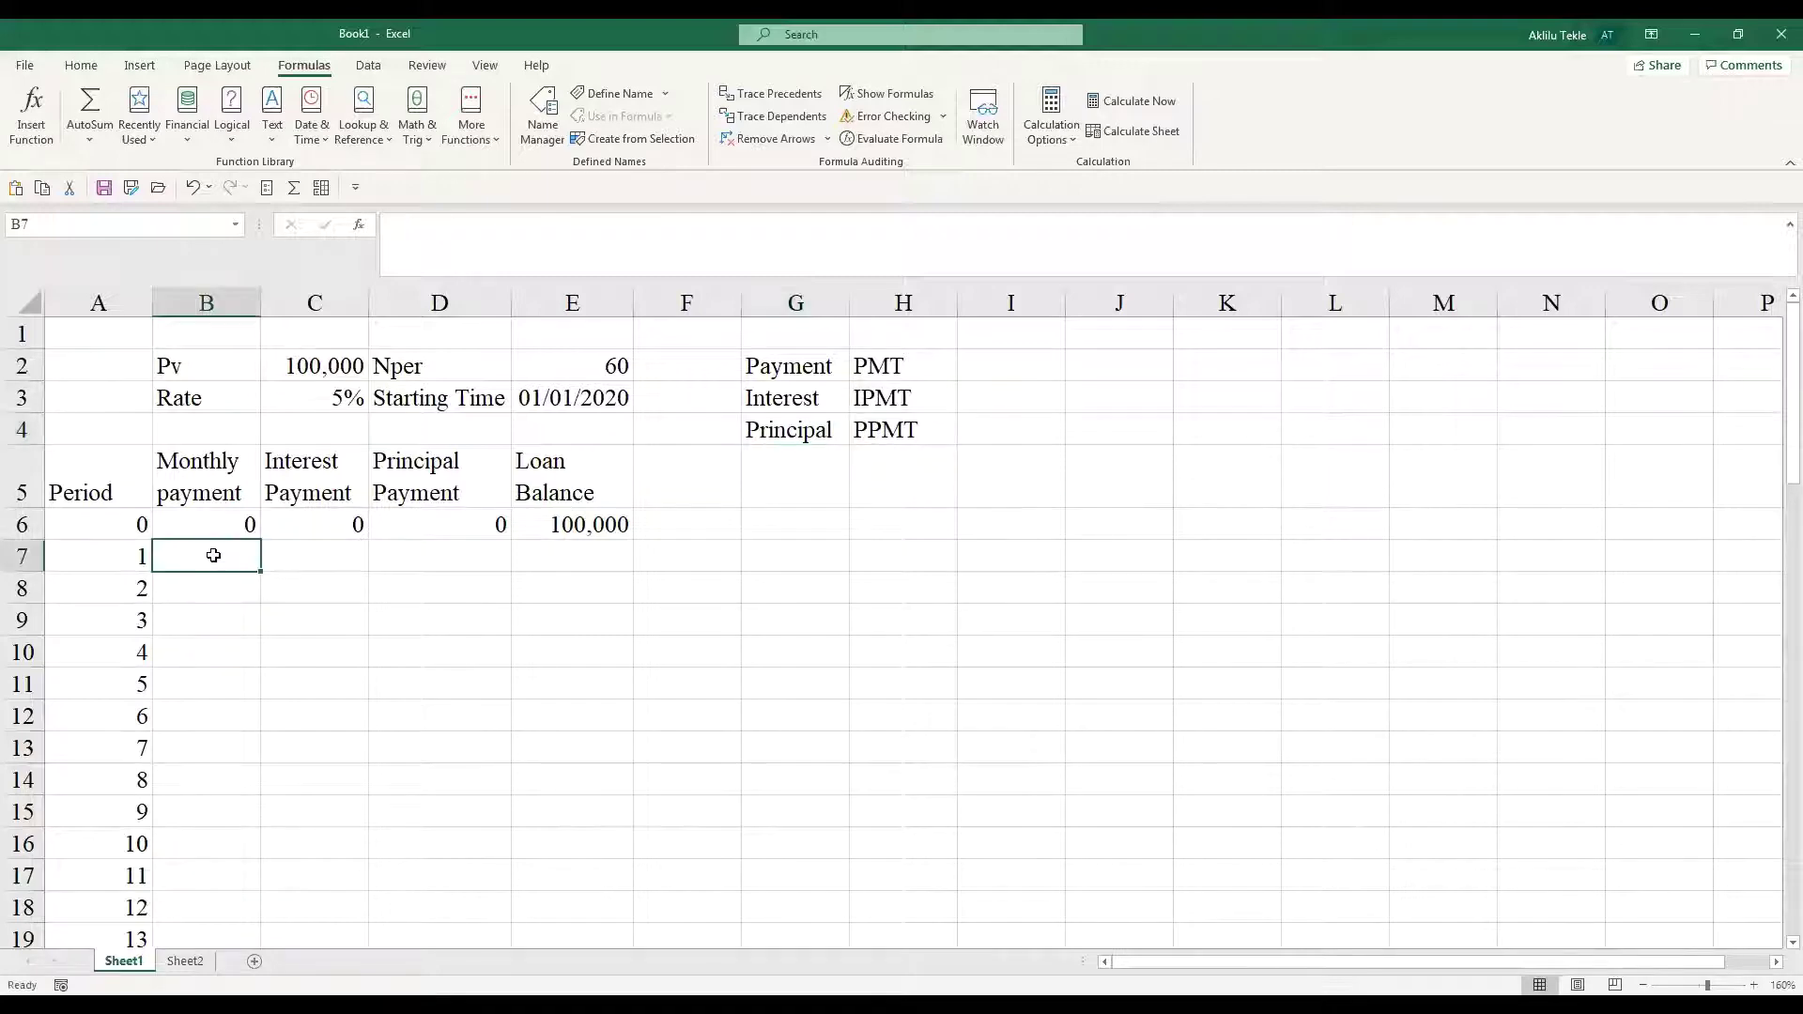
{"action": "left_click", "coordinate": [185, 148]}
{"action": "scroll", "coordinate": [224, 273], "scroll_direction": "down", "scroll_amount": 8}
{"action": "scroll", "coordinate": [223, 274], "scroll_direction": "down", "scroll_amount": 1}
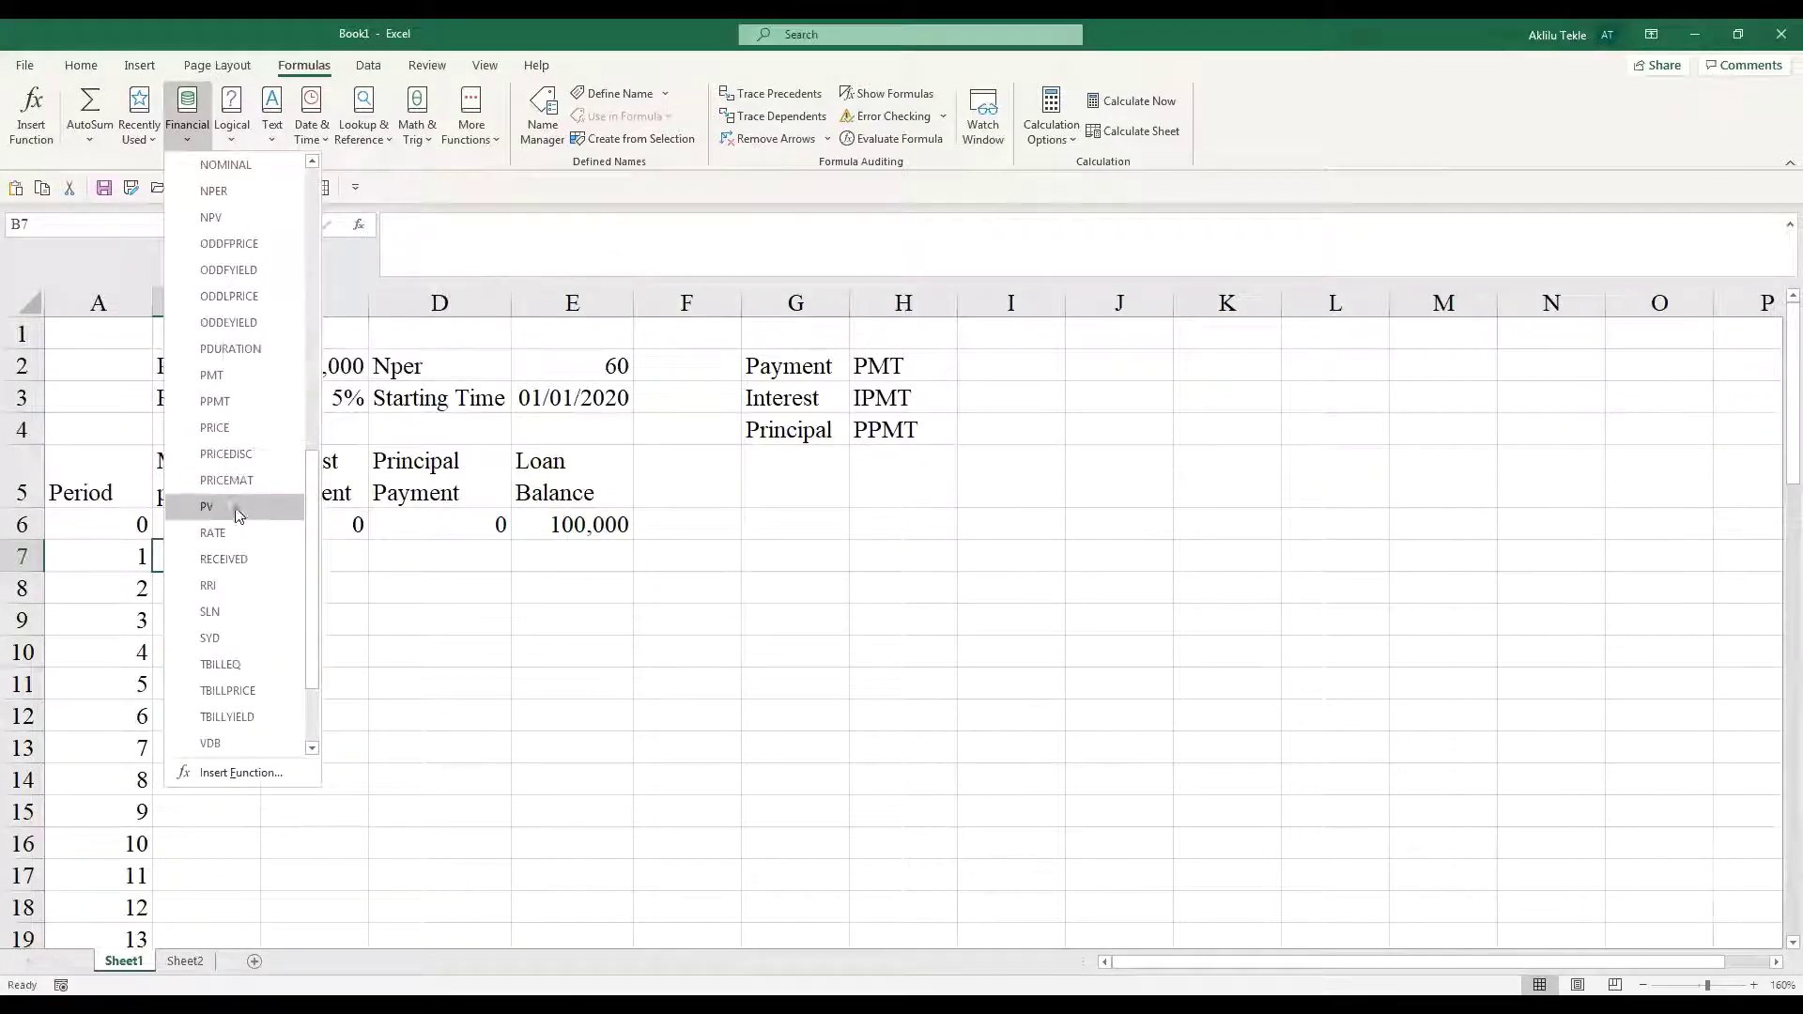
{"action": "scroll", "coordinate": [234, 522], "scroll_direction": "down", "scroll_amount": 1}
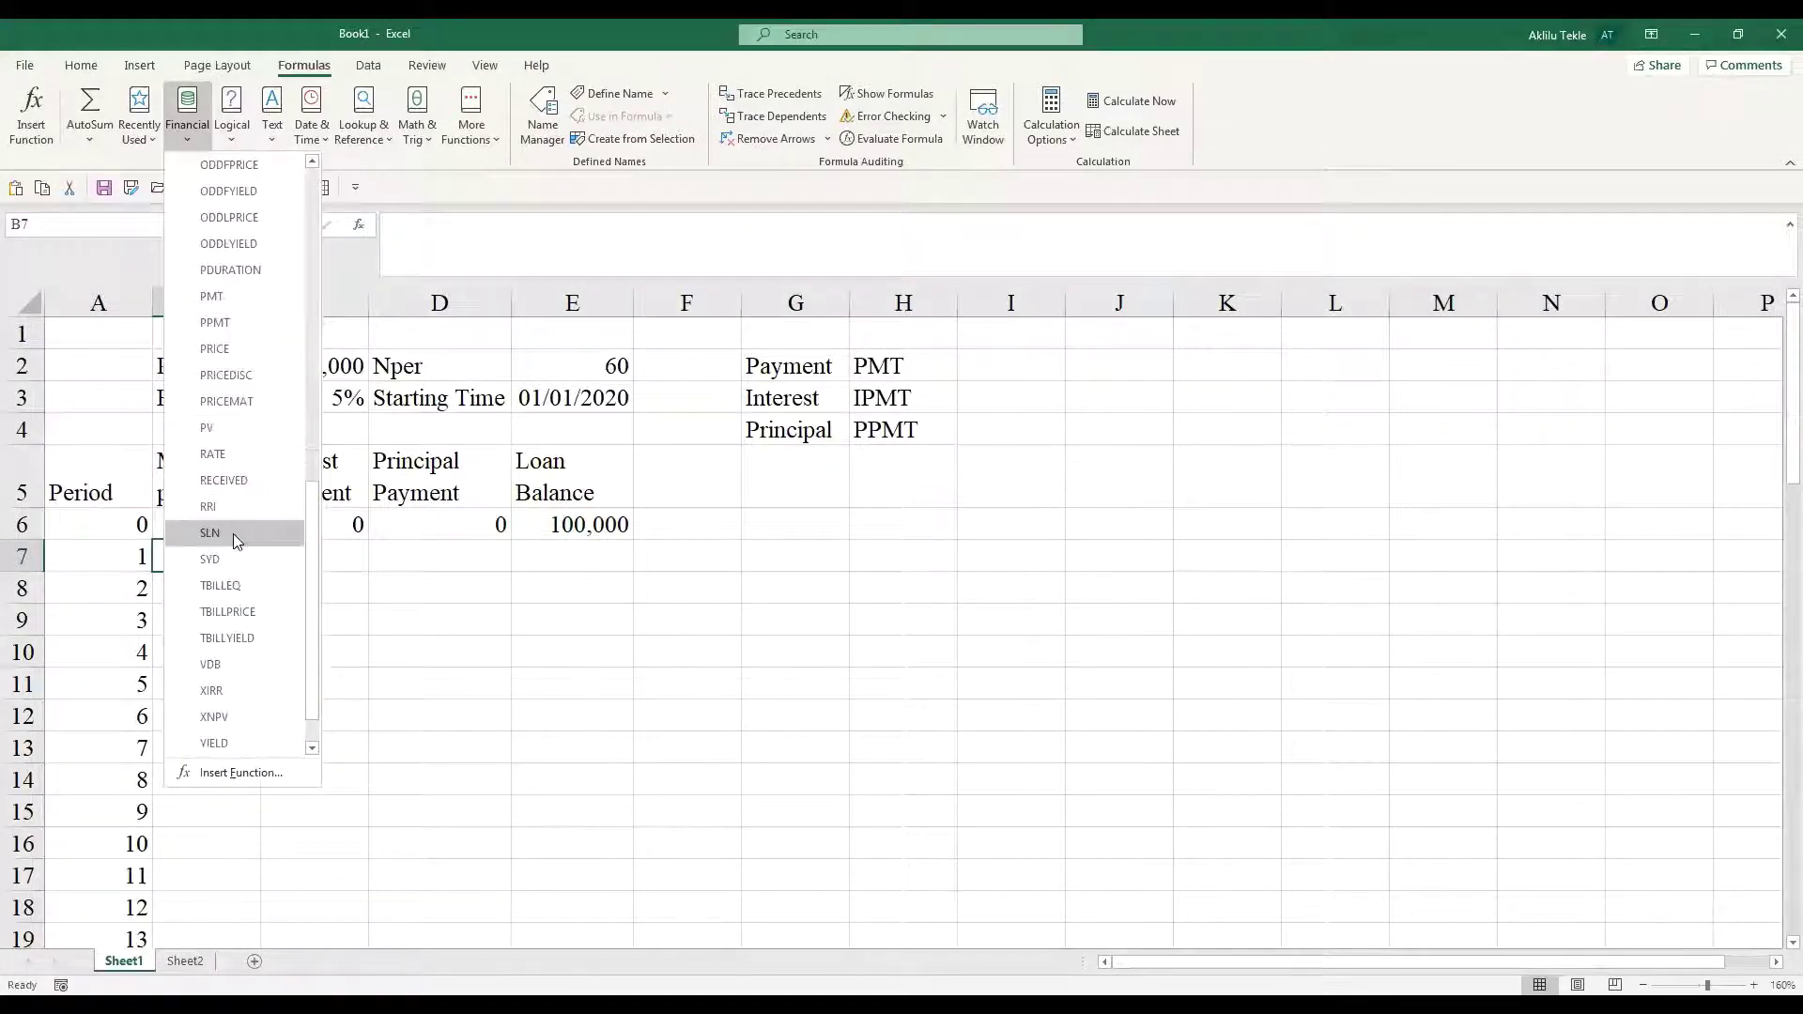
{"action": "left_click", "coordinate": [224, 299]}
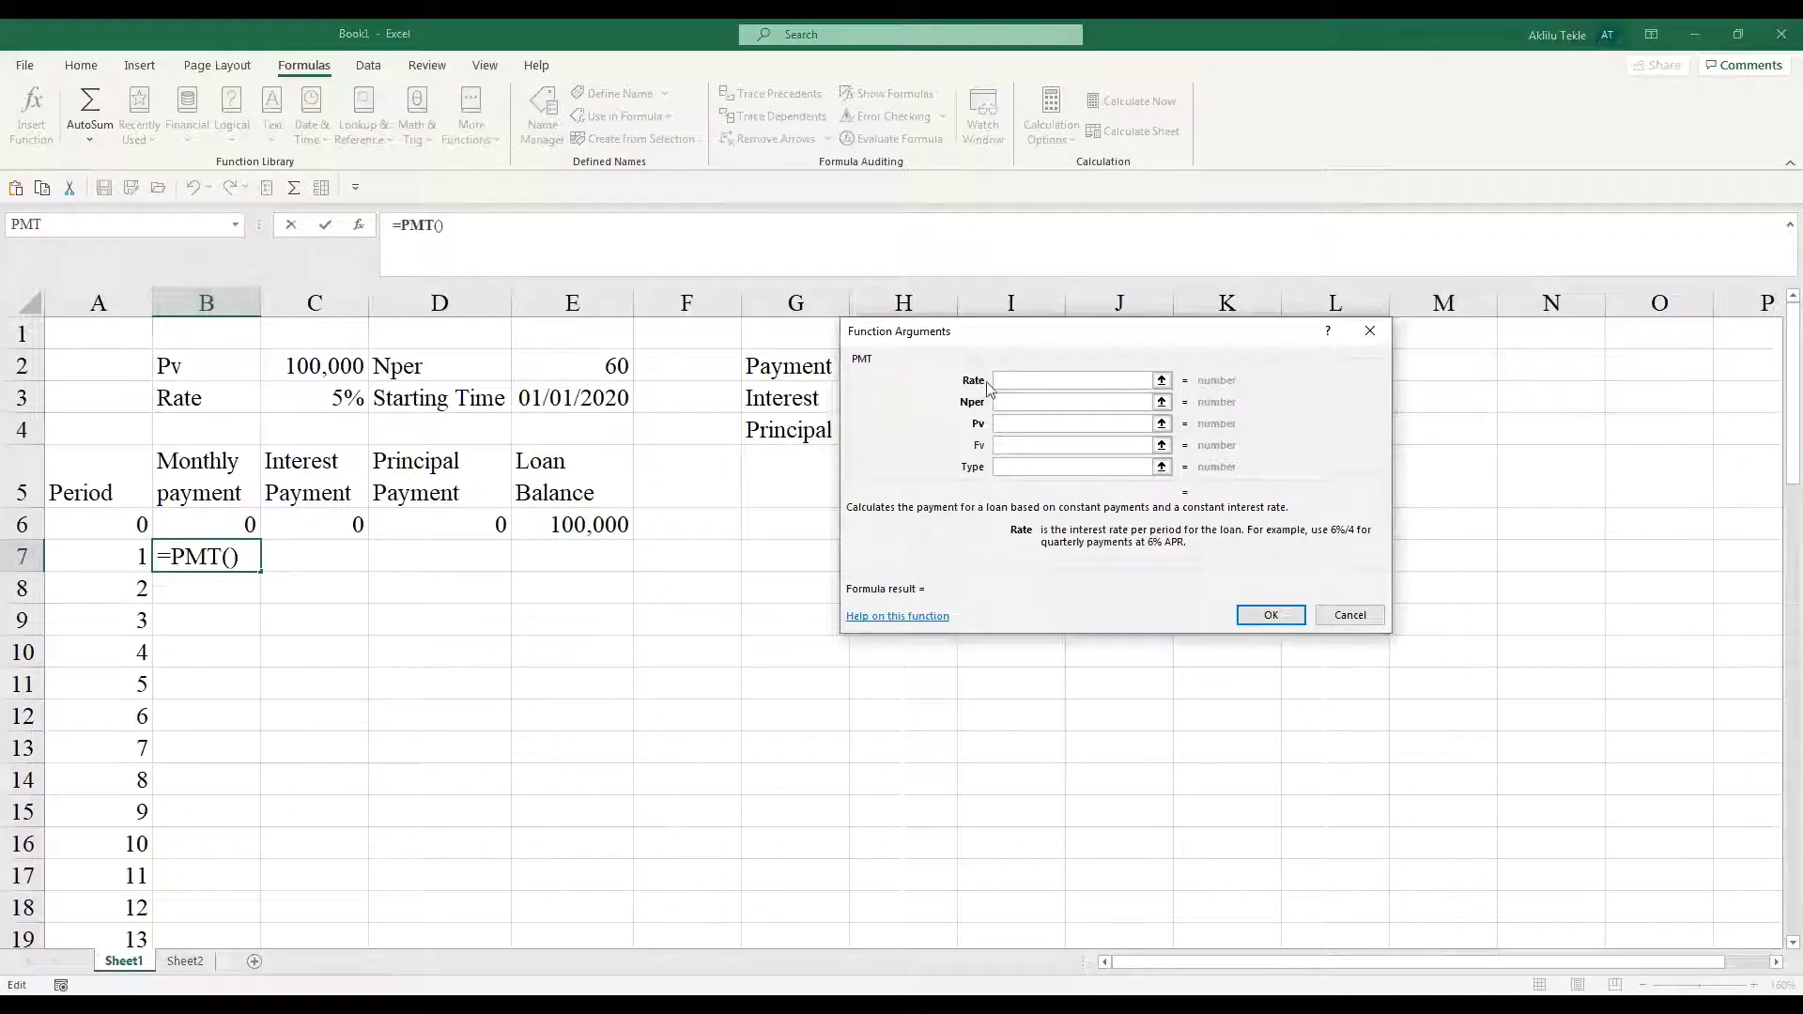
{"action": "left_click_drag", "start_coordinate": [1021, 338], "coordinate": [990, 363]}
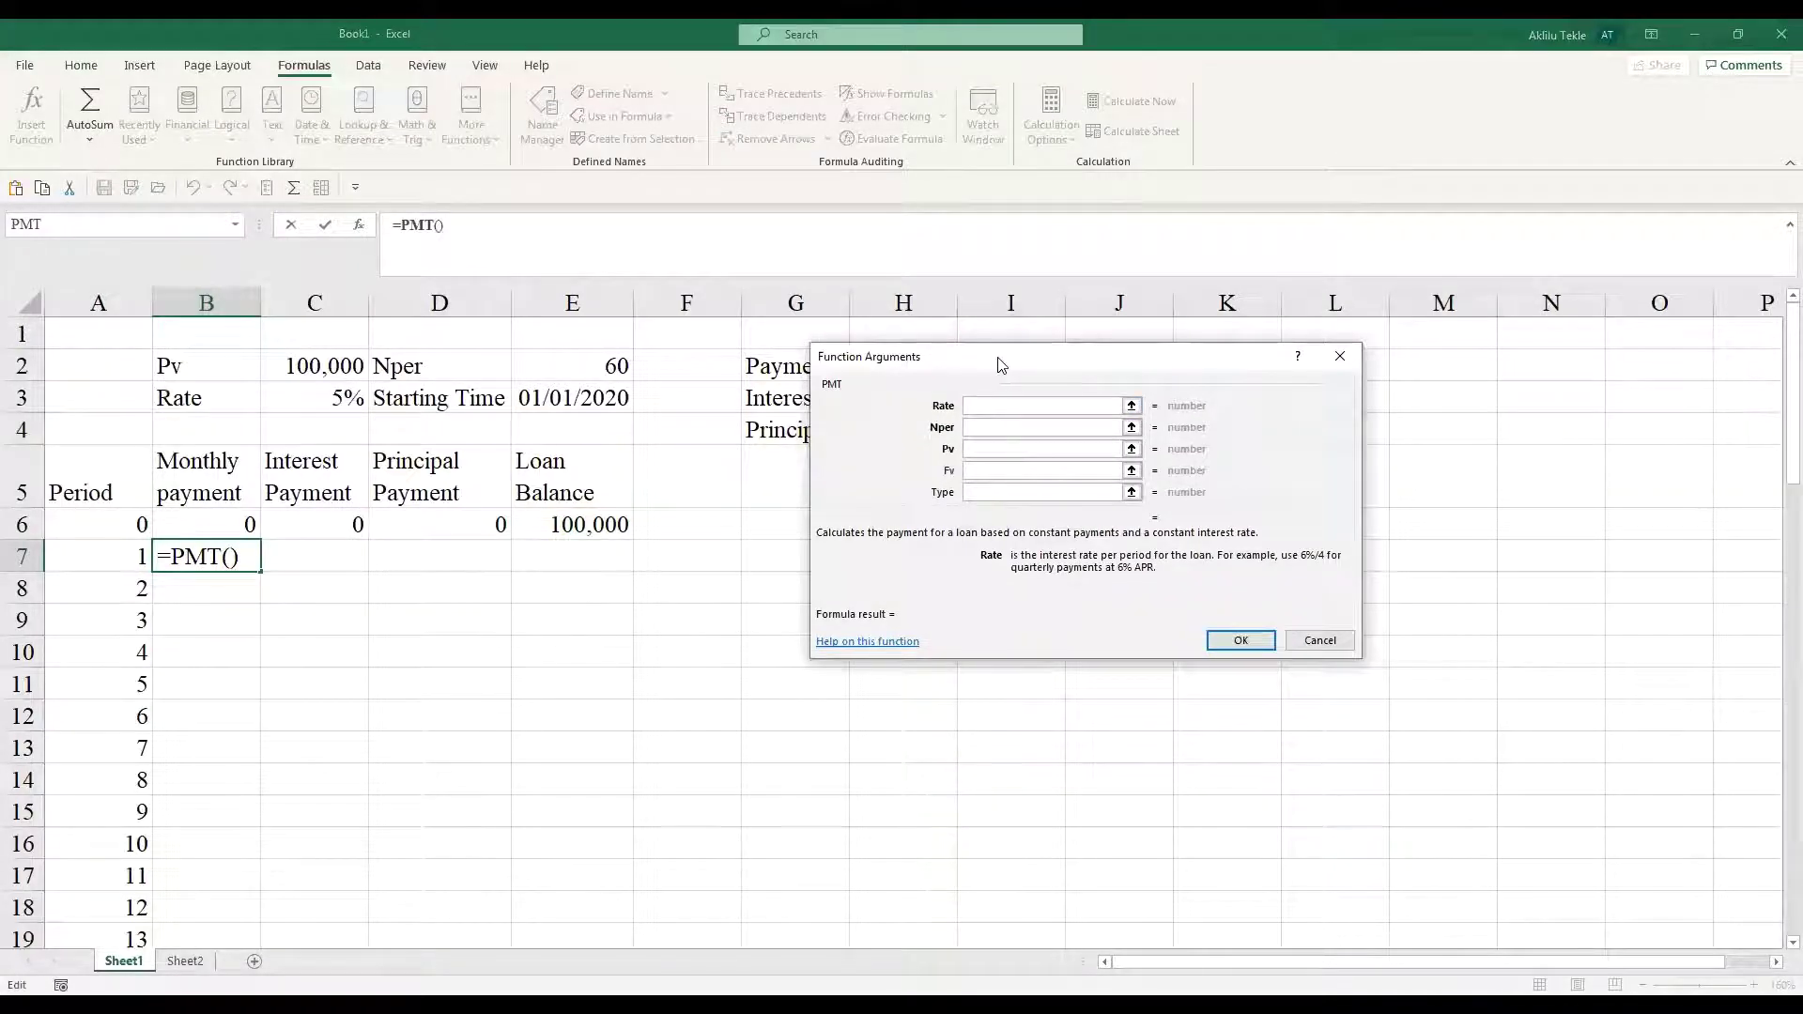
{"action": "left_click_drag", "start_coordinate": [1002, 366], "coordinate": [1030, 365]}
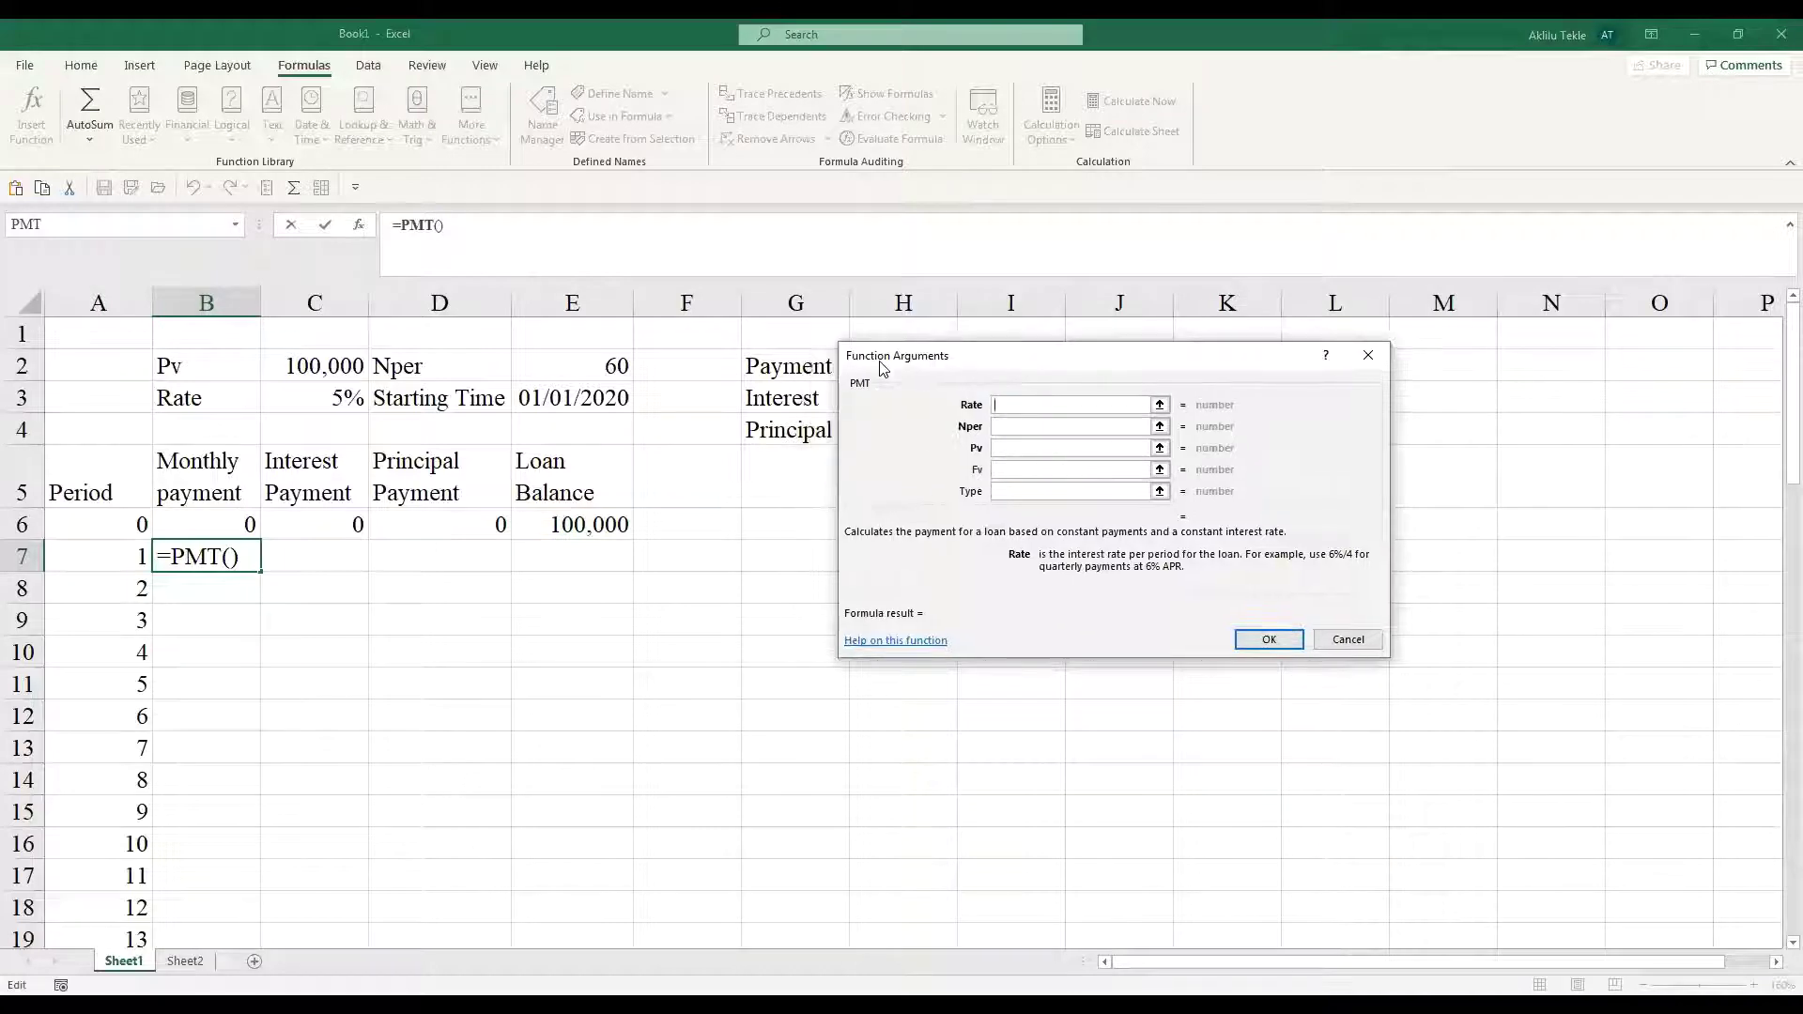
{"action": "left_click", "coordinate": [341, 398]}
{"action": "type", "text": "/12"}
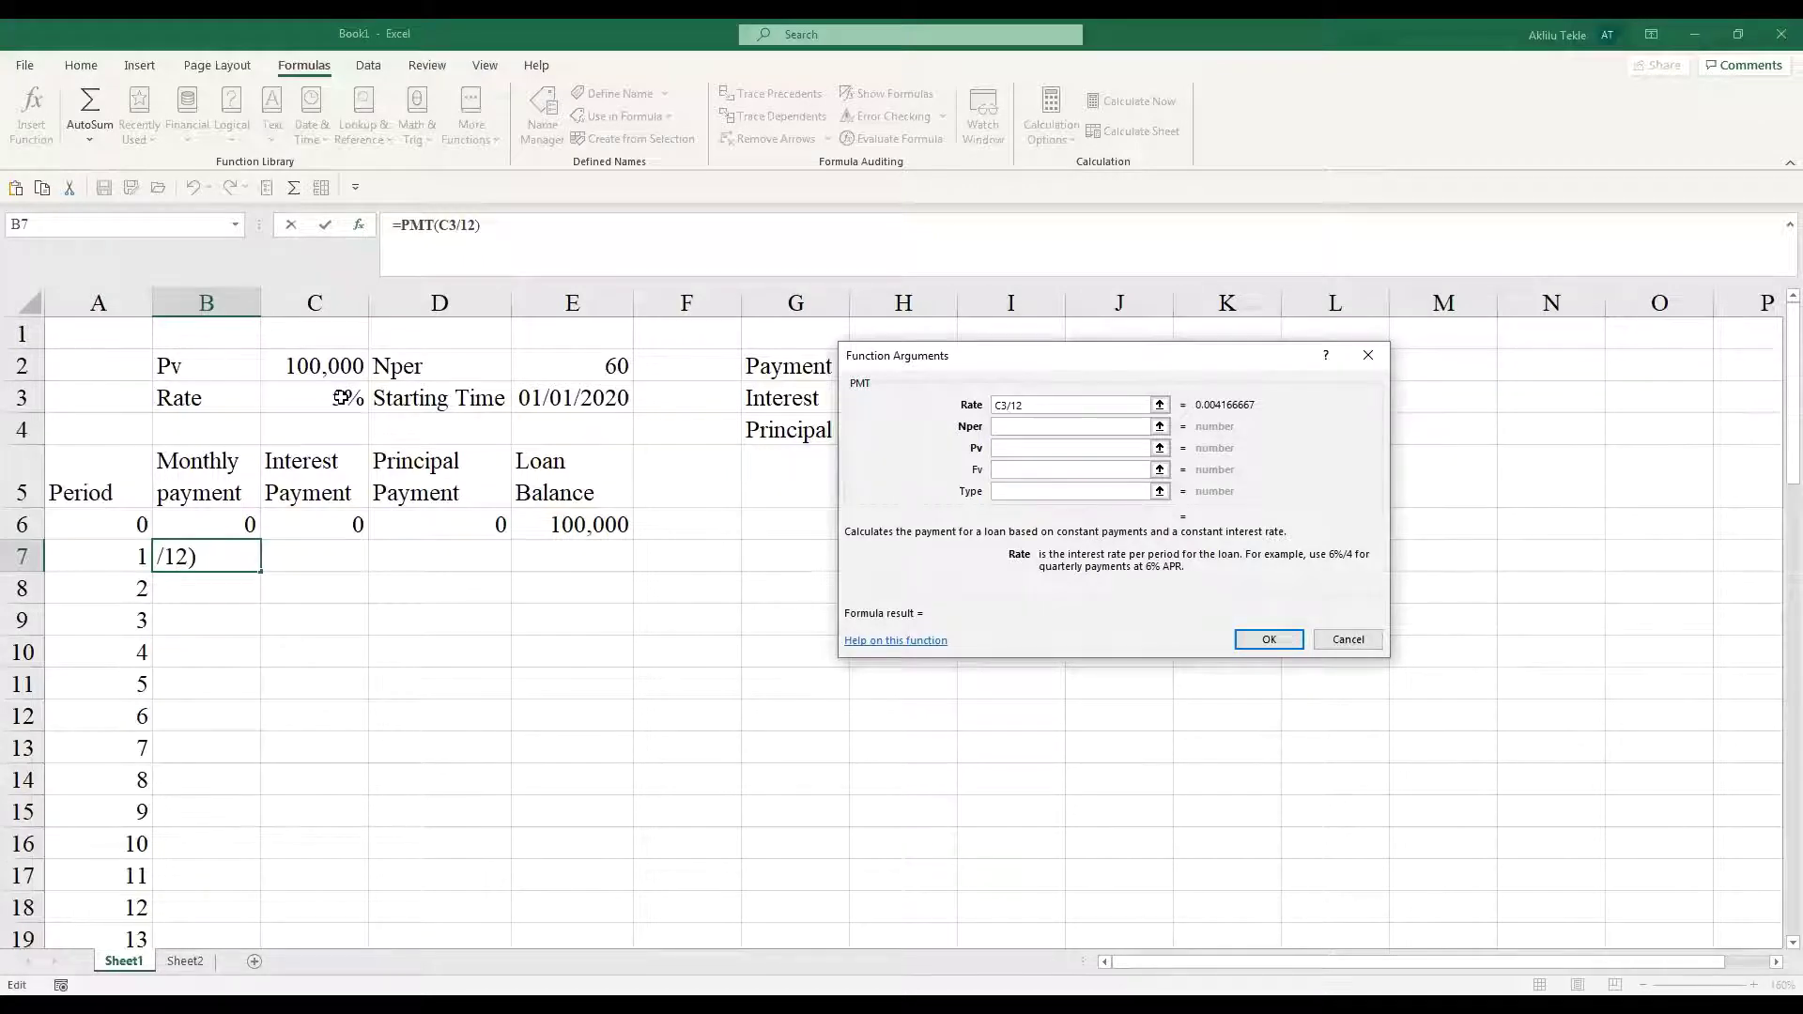
- Complete the PMT function in B7 with Nper set to E2 and Pv set to C2
{"action": "left_click", "coordinate": [1035, 427]}
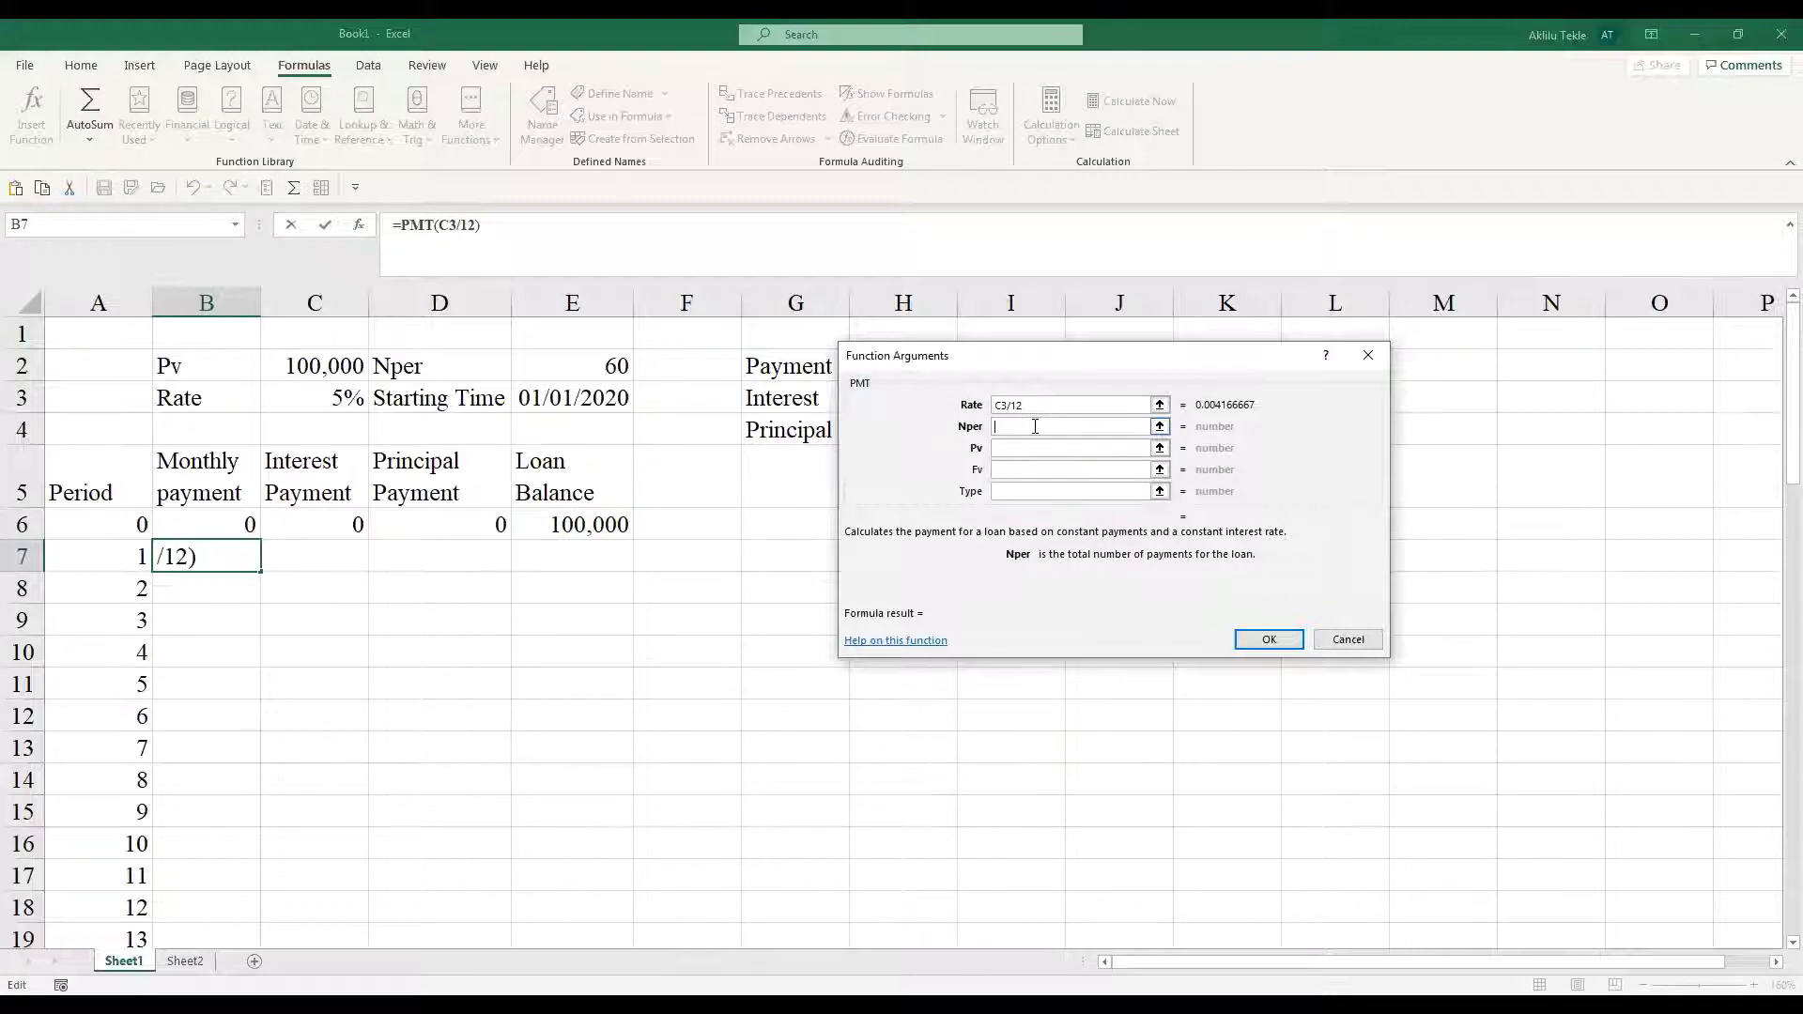
{"action": "left_click", "coordinate": [616, 366]}
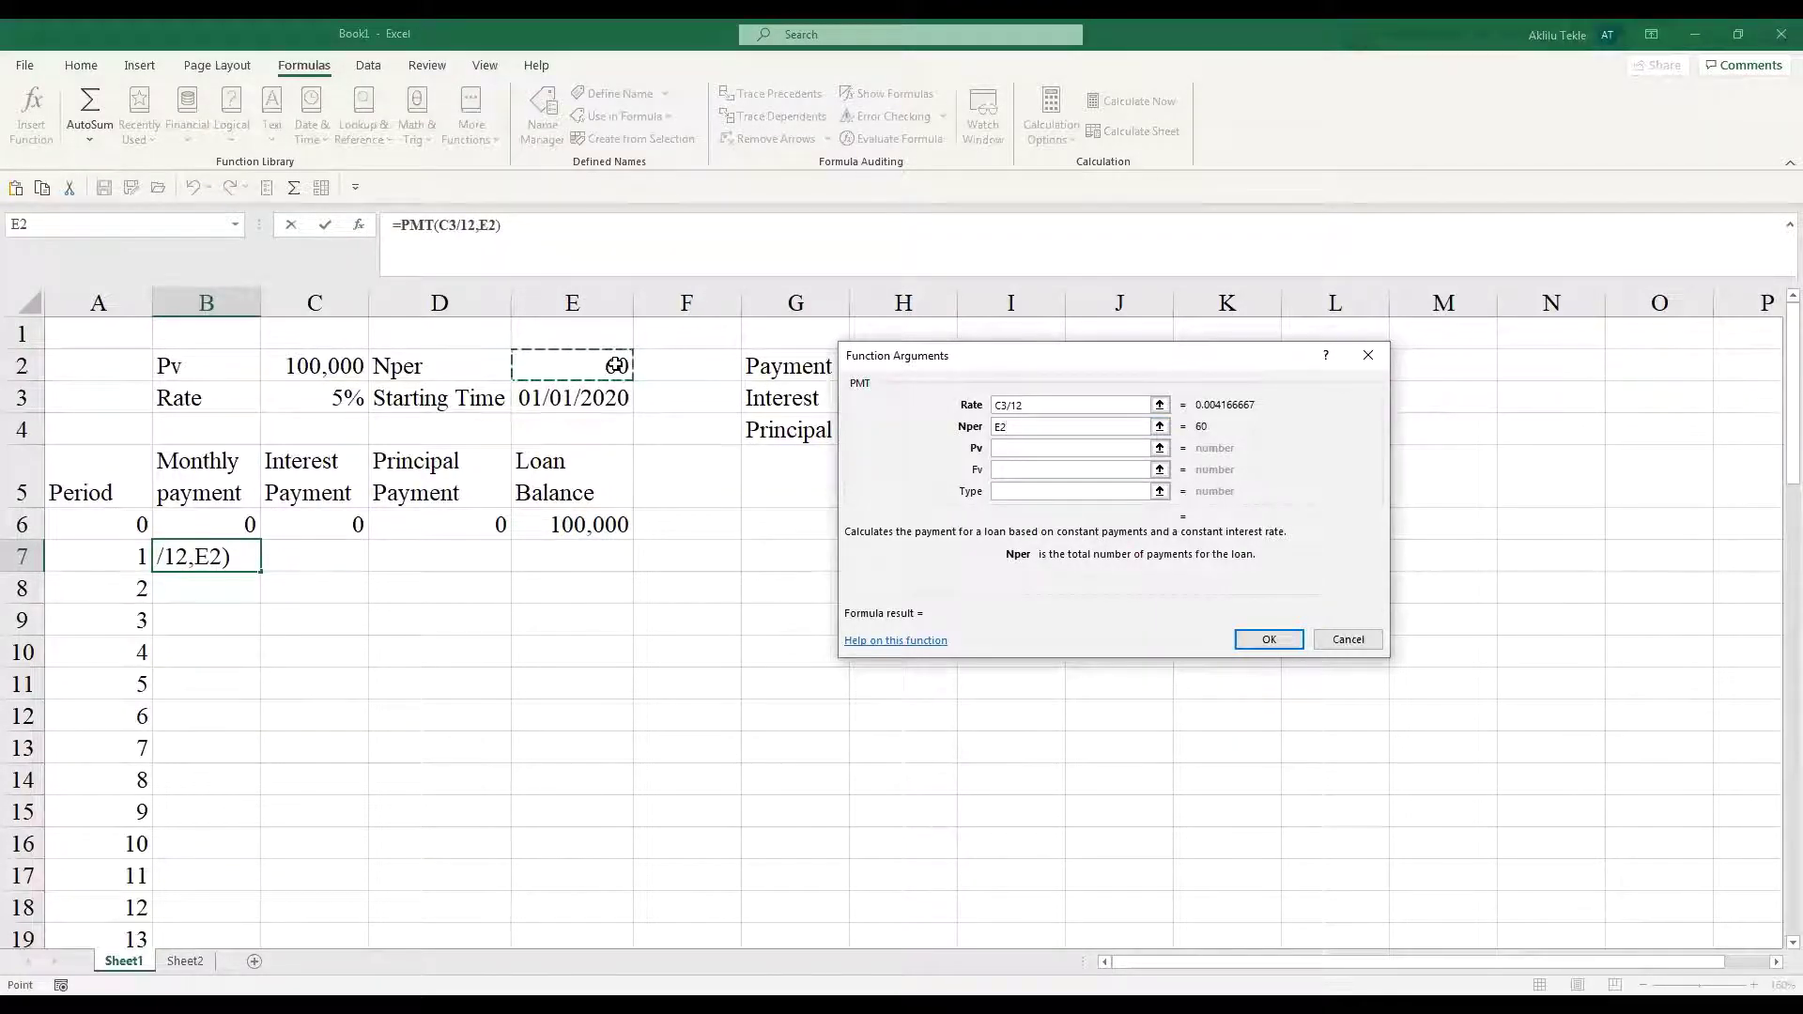
{"action": "left_click", "coordinate": [1009, 447]}
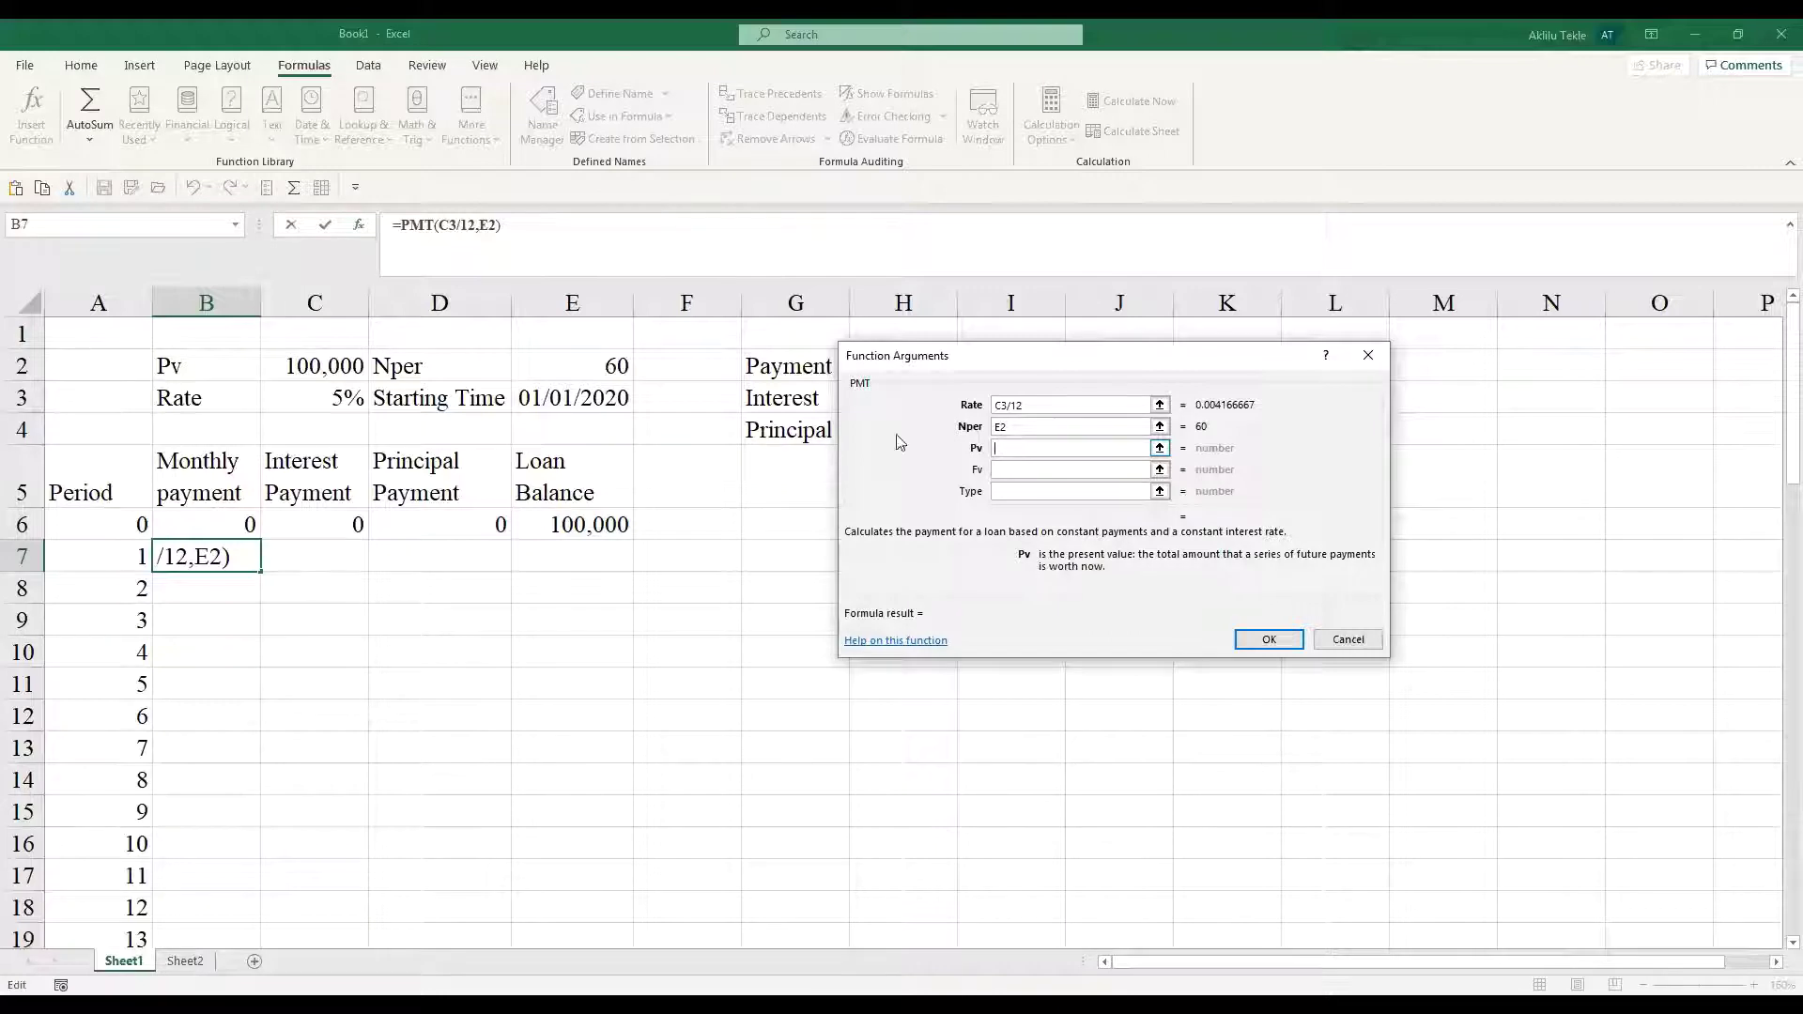
{"action": "left_click", "coordinate": [342, 366]}
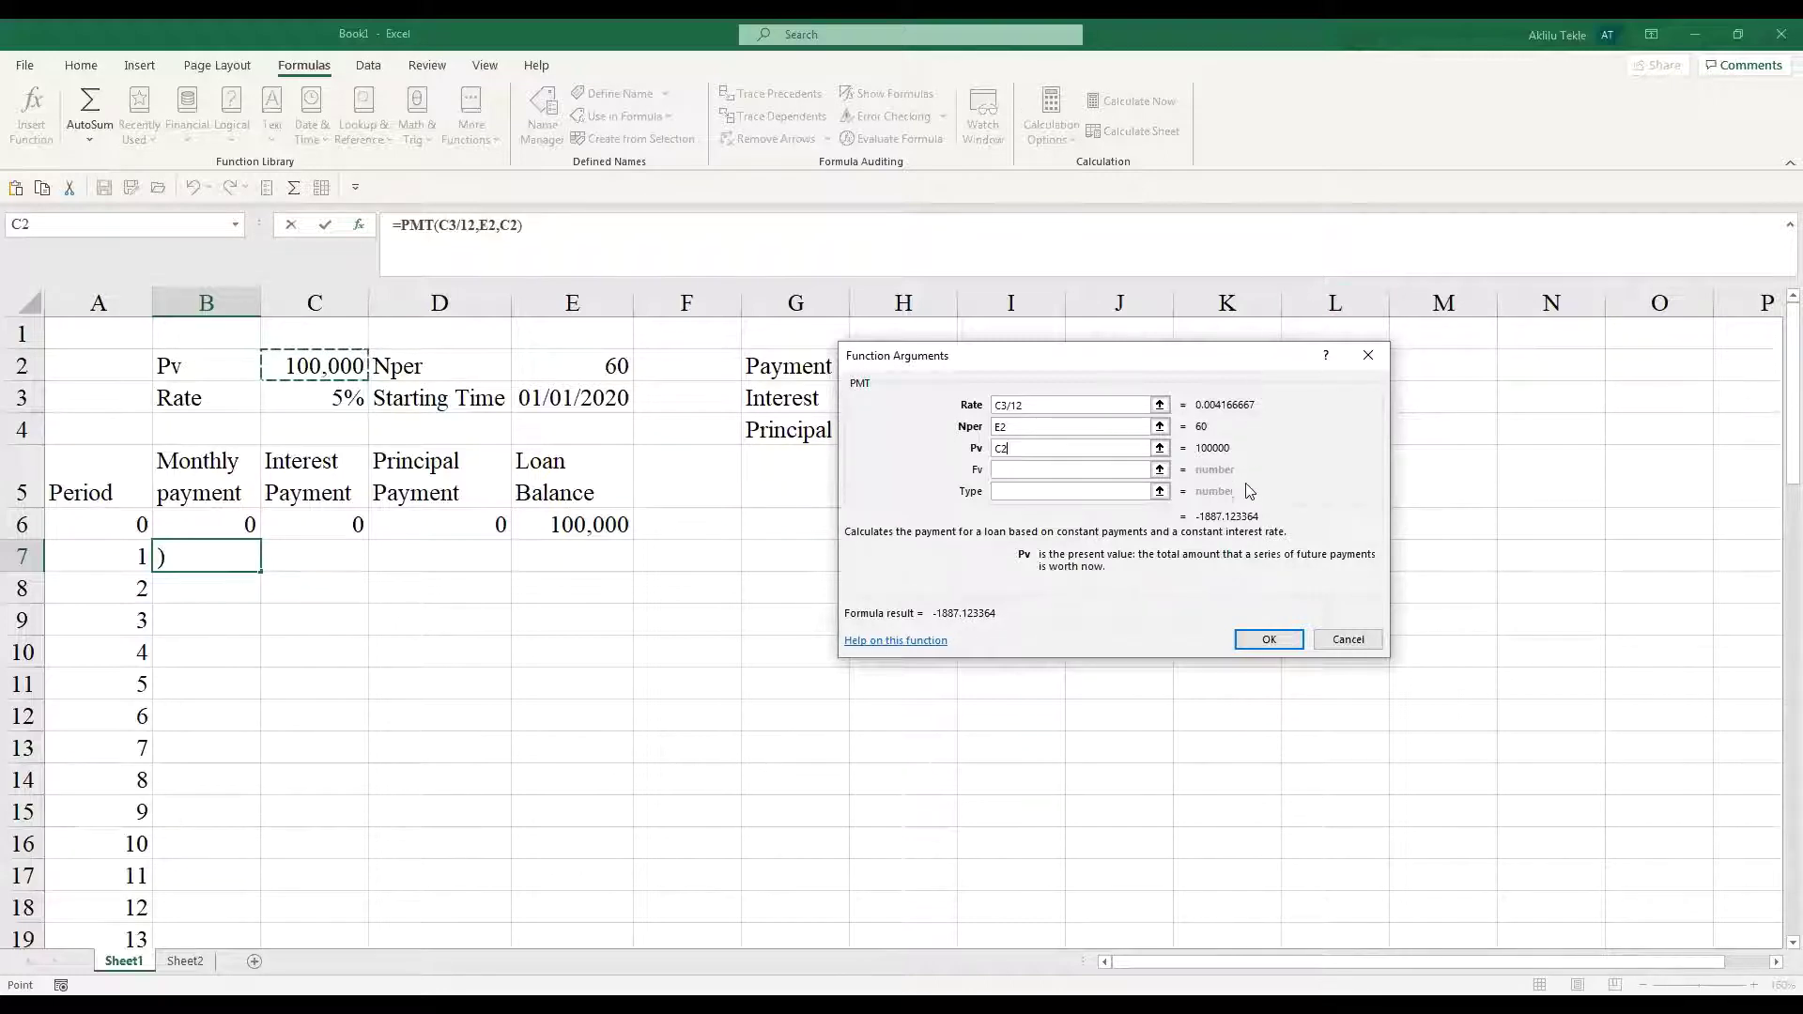
{"action": "left_click", "coordinate": [1266, 639]}
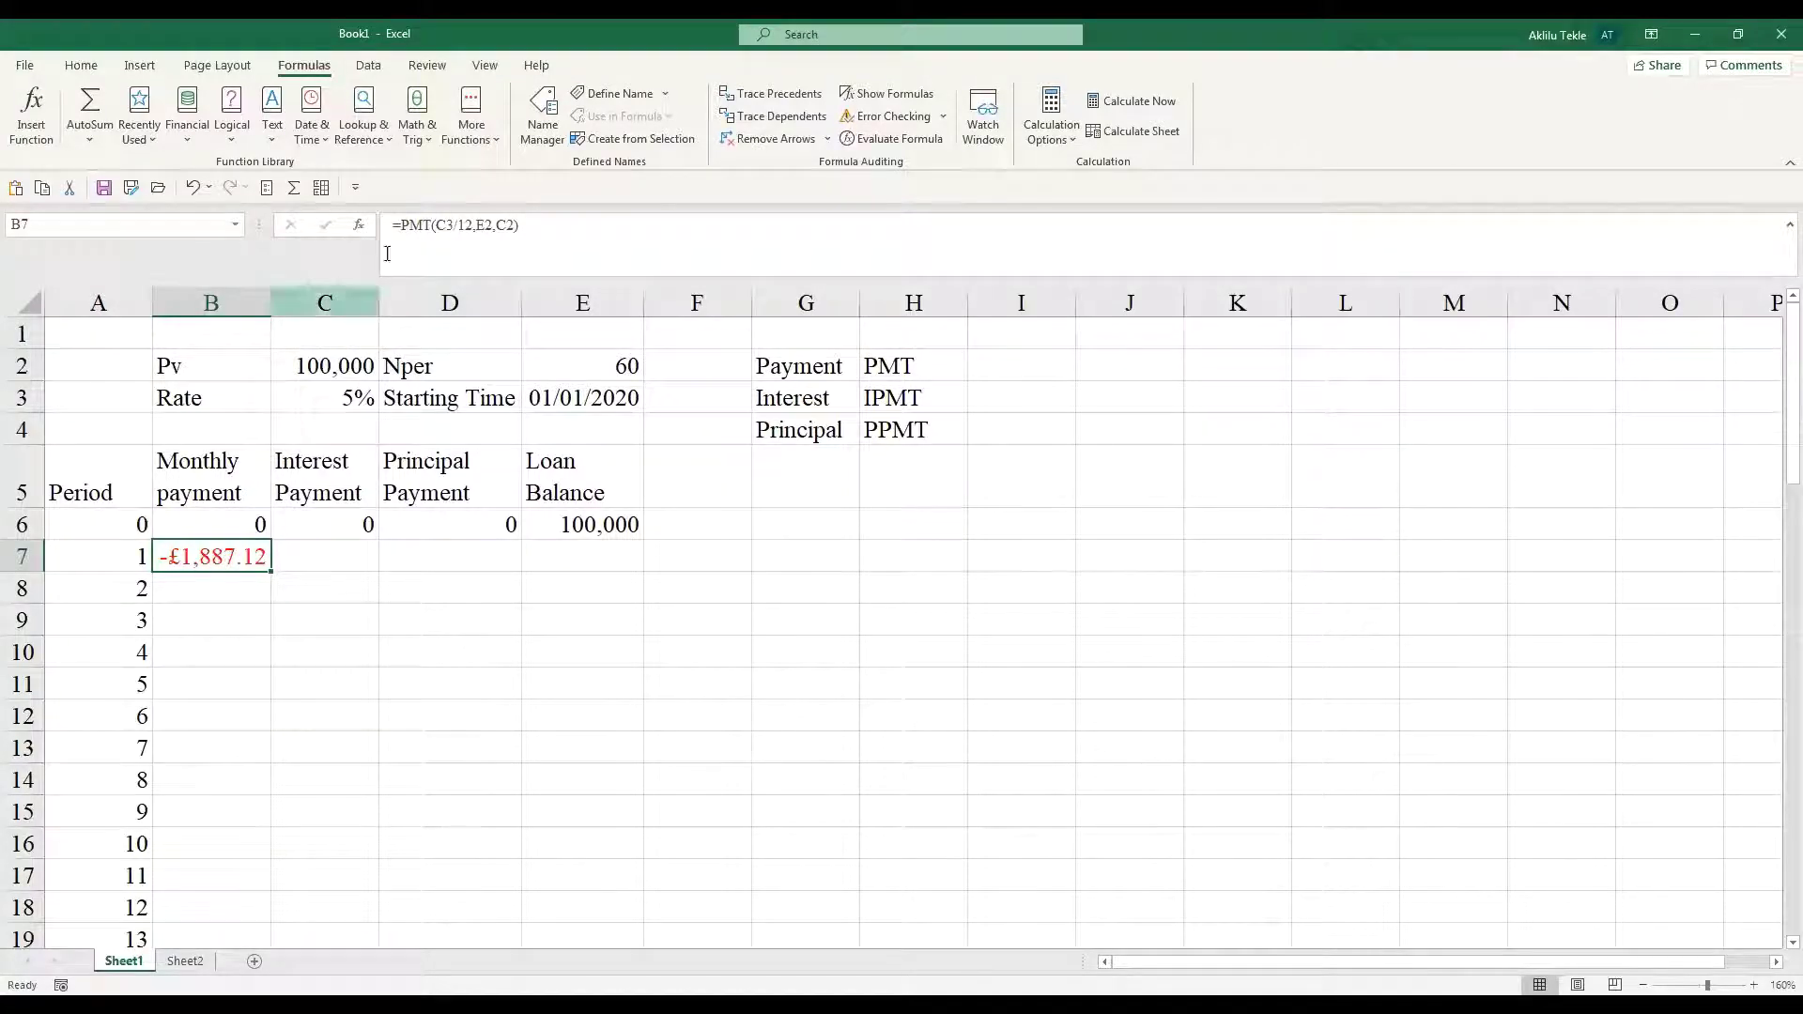
- Add a minus sign before PMT in B7 so the formula reads =-PMT(C3/12,E2,C2)
{"action": "left_click", "coordinate": [404, 223]}
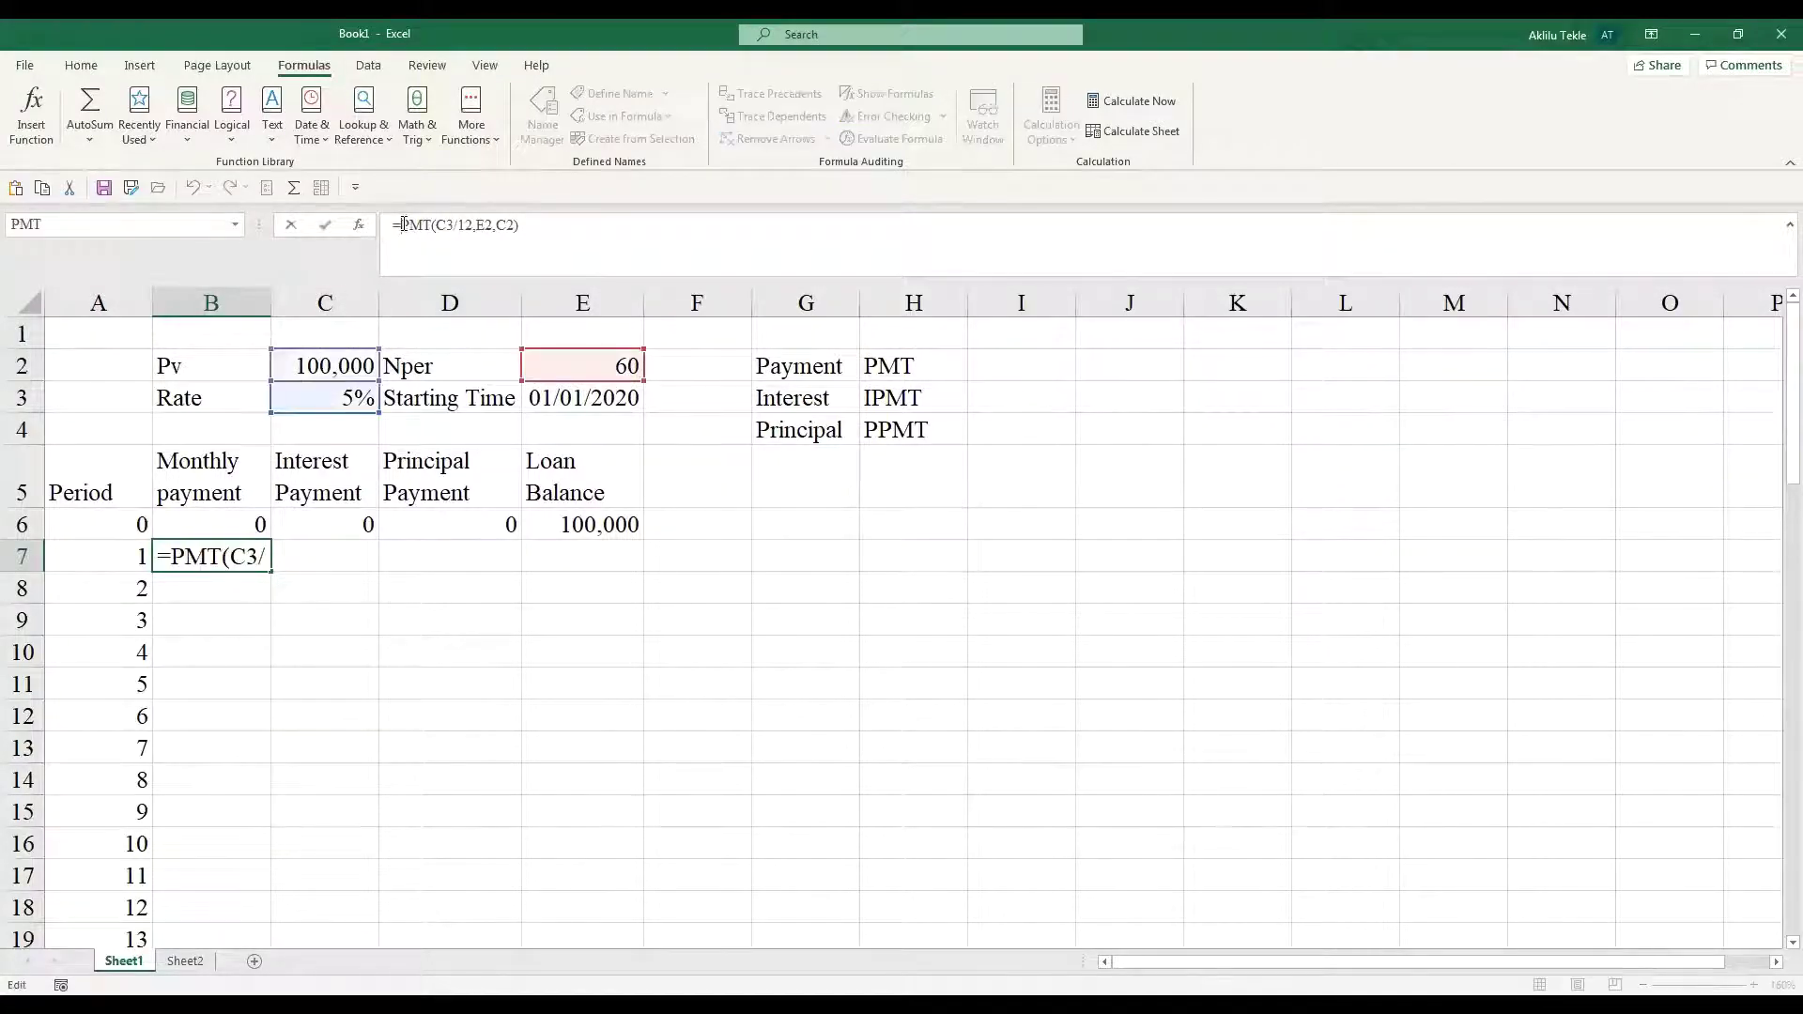
{"action": "type", "text": "-"}
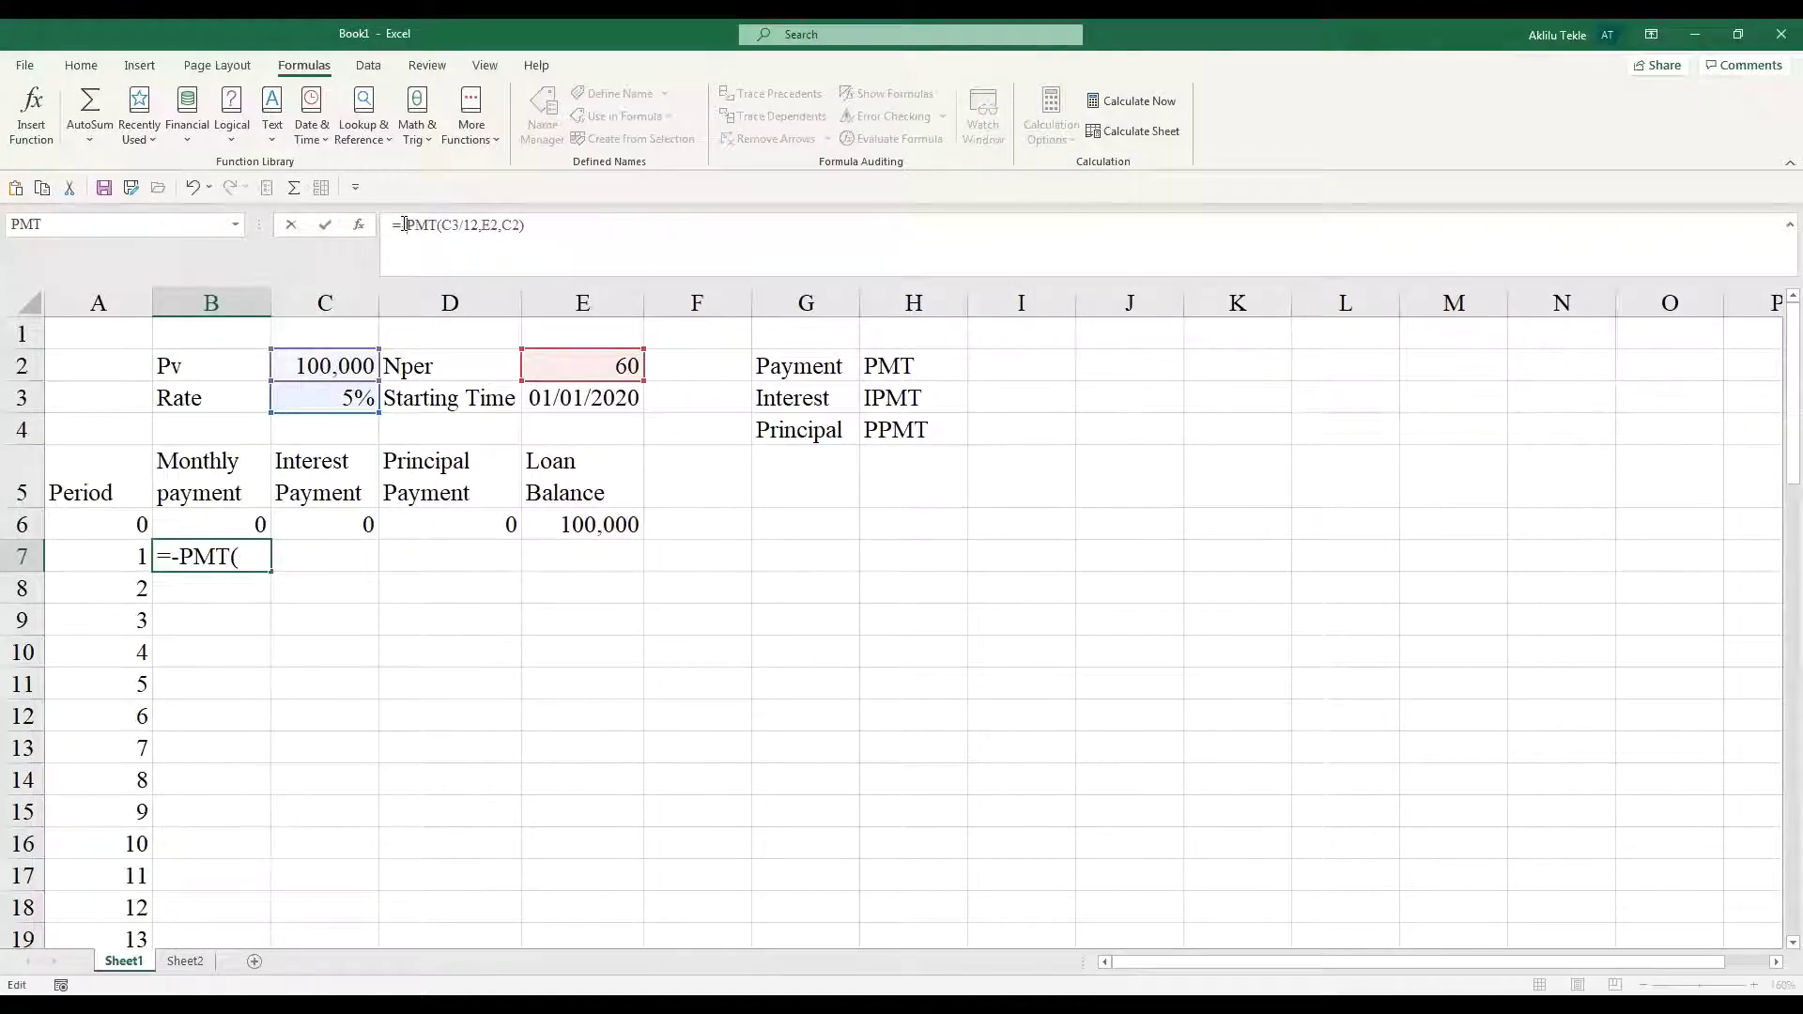
{"action": "key", "text": "Return"}
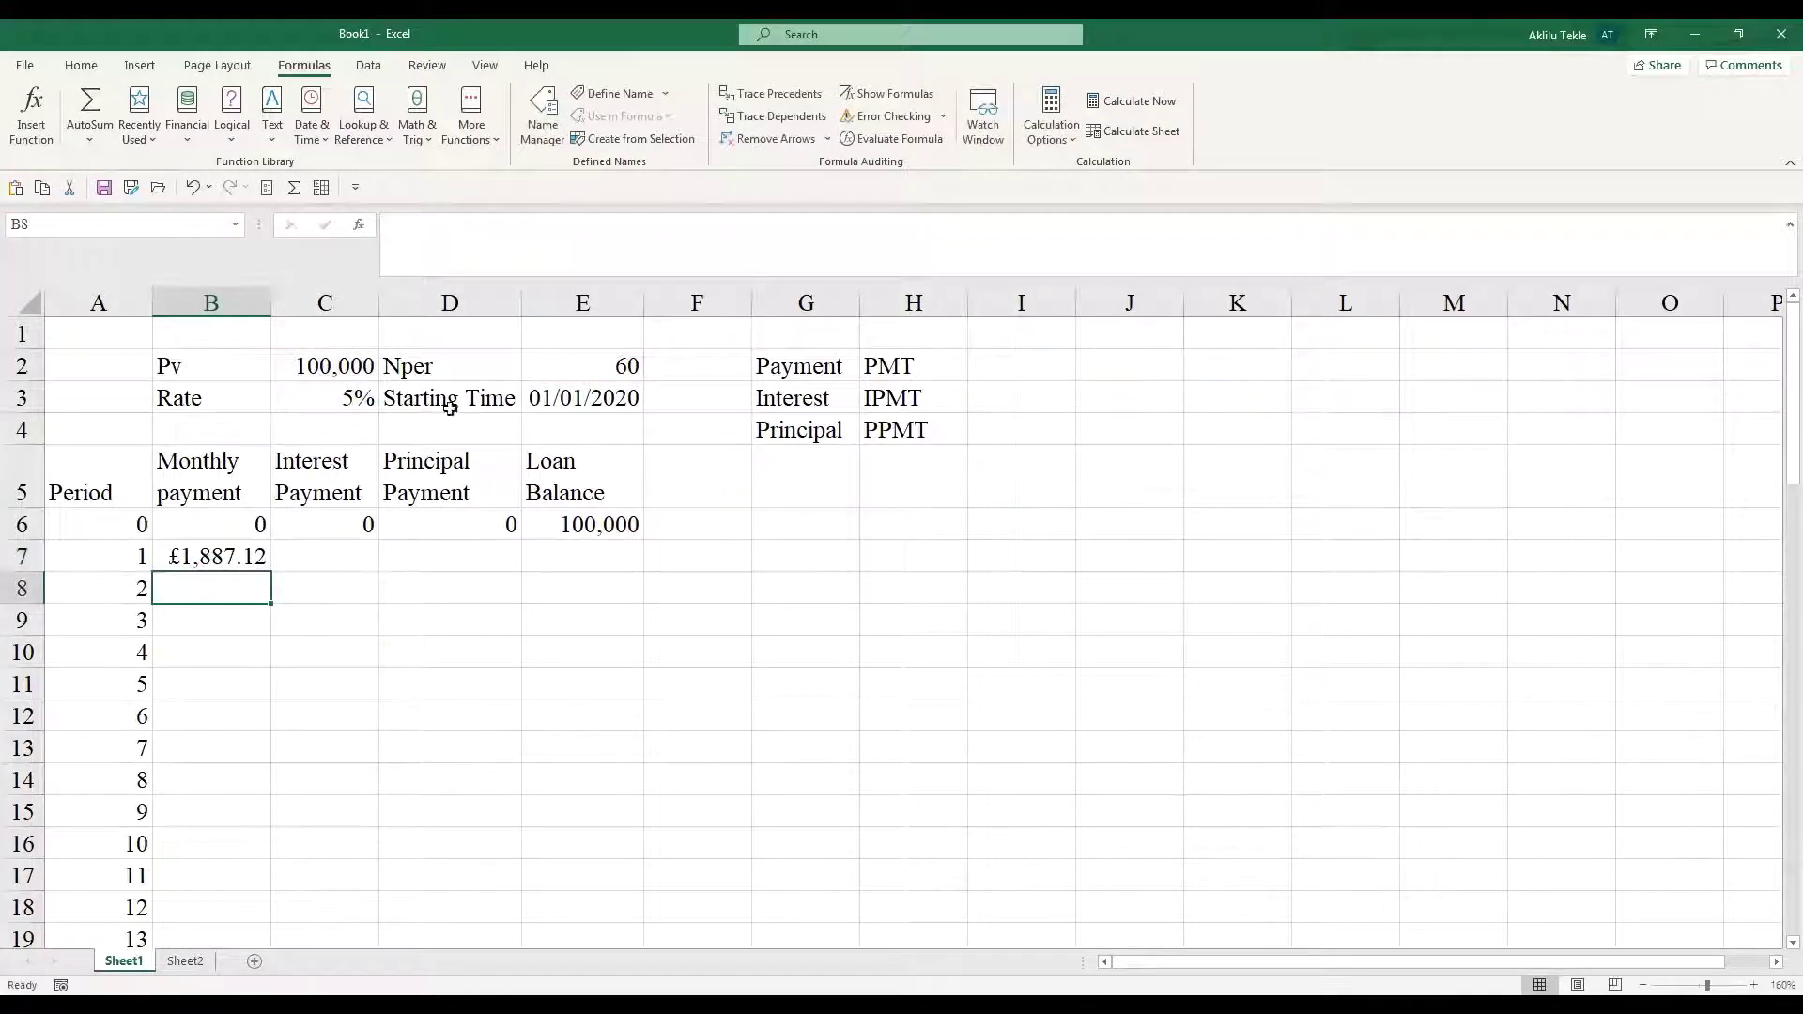
- Insert the IPMT function in cell C7 for period 1 and set its Rate argument to C3/12
{"action": "left_click", "coordinate": [337, 557]}
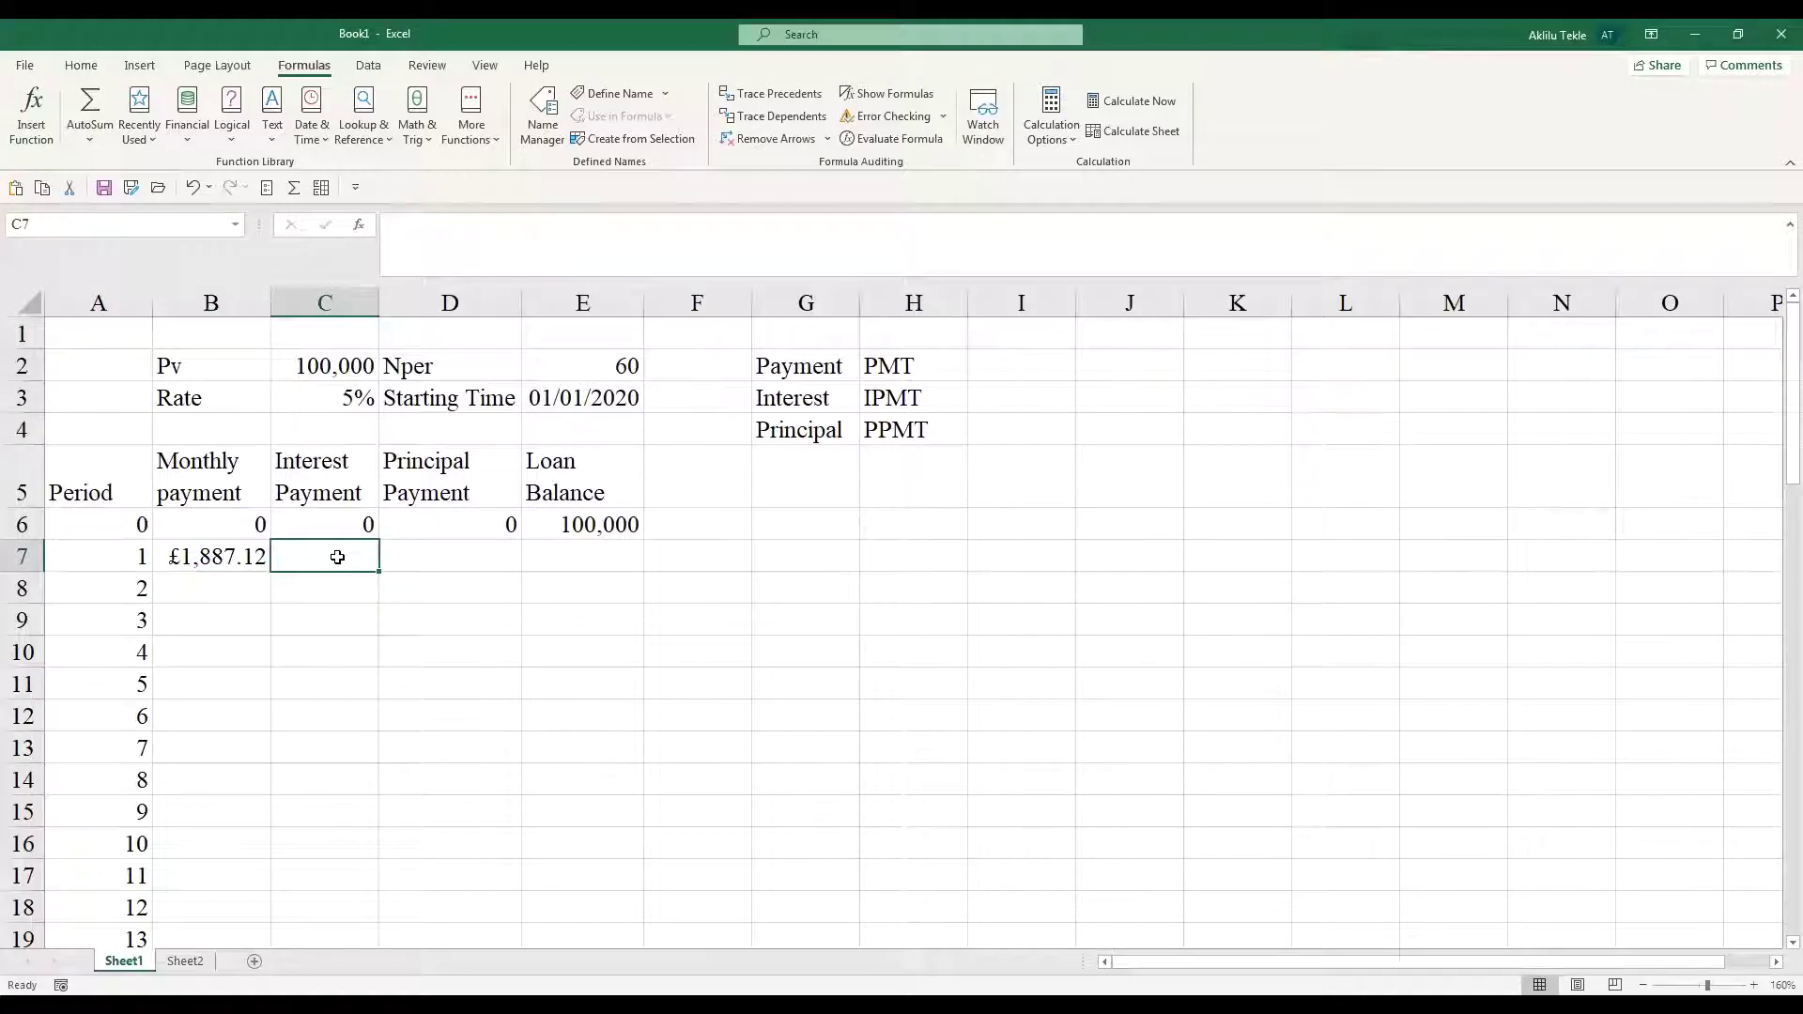
{"action": "left_click", "coordinate": [881, 400]}
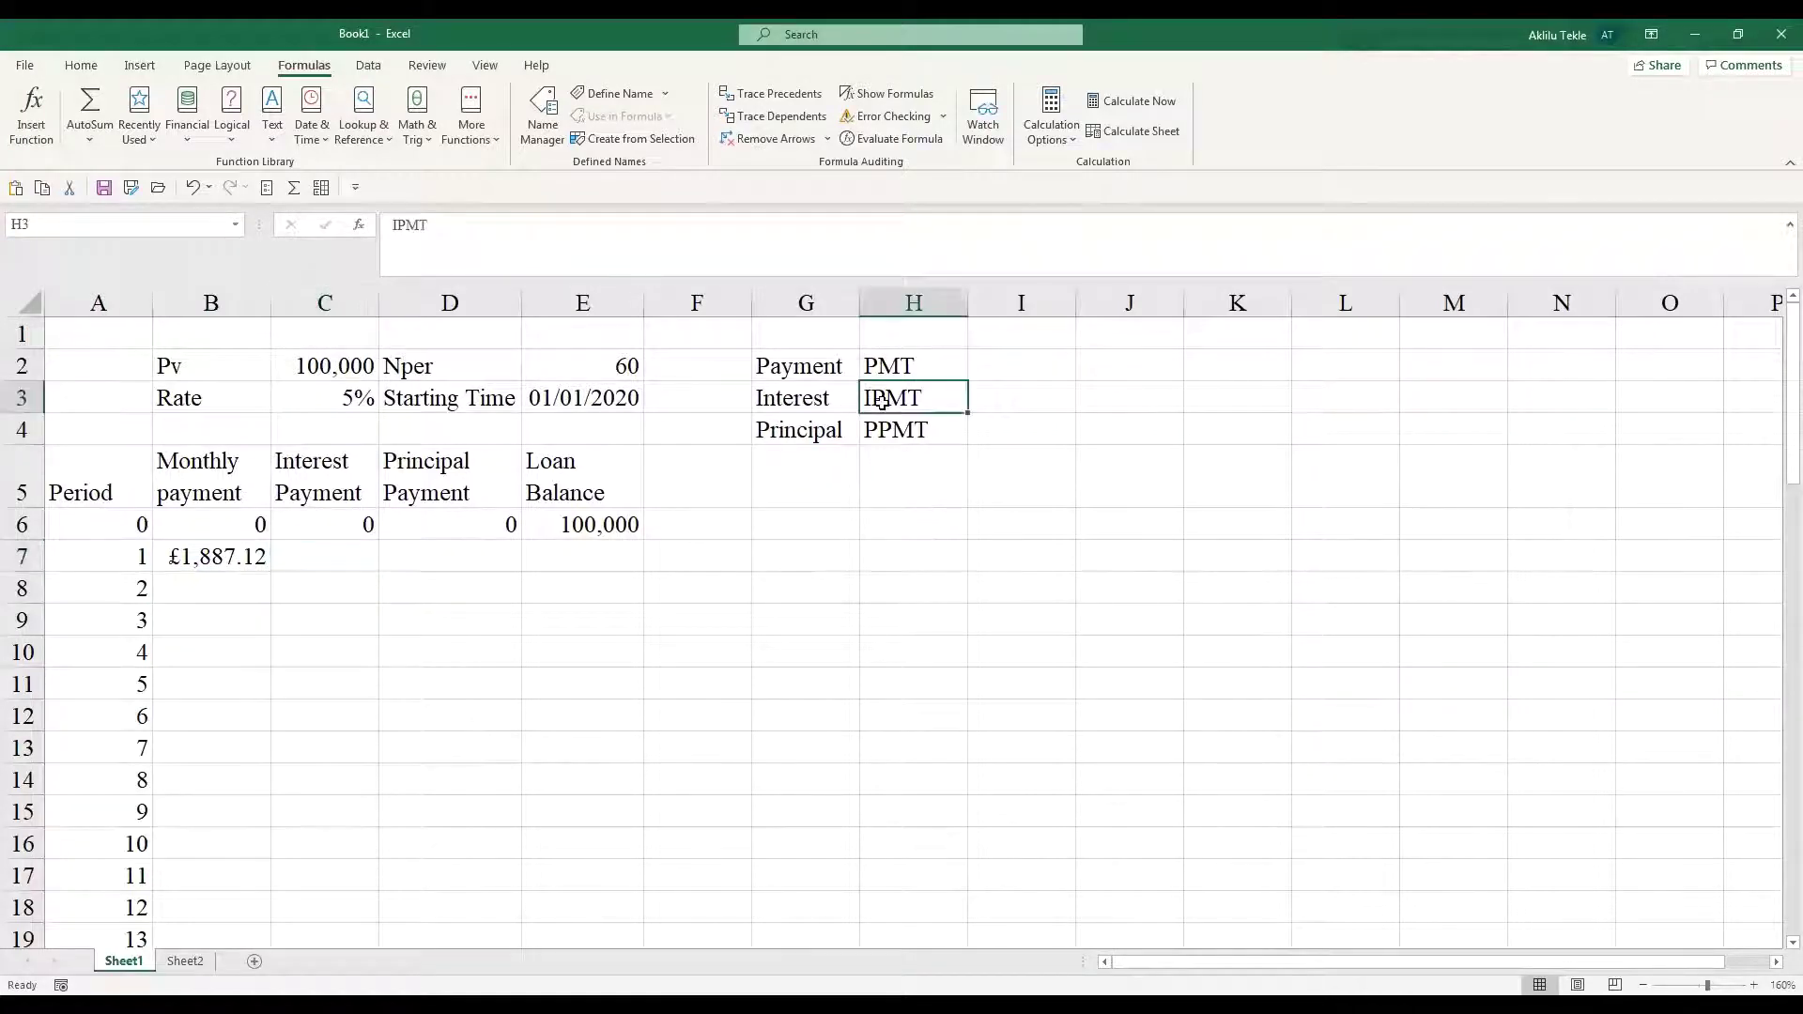
{"action": "left_click", "coordinate": [340, 552]}
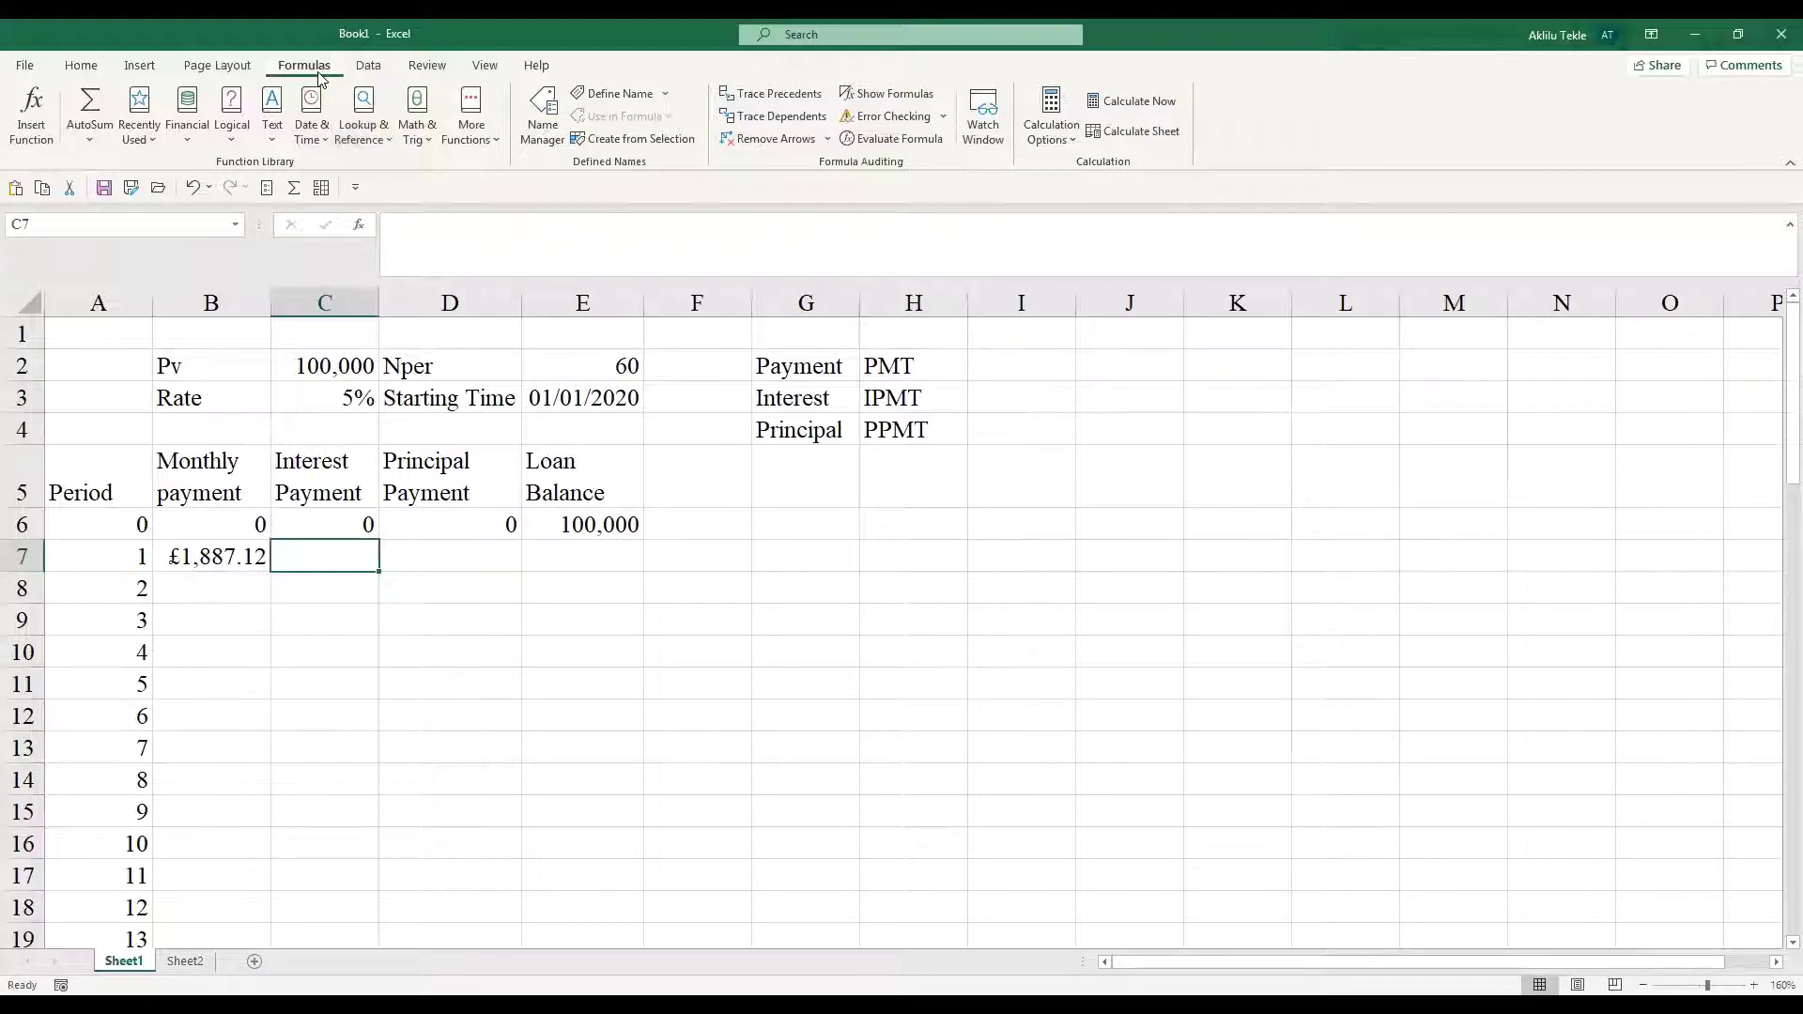
{"action": "left_click", "coordinate": [191, 141]}
{"action": "scroll", "coordinate": [232, 270], "scroll_direction": "down", "scroll_amount": 2}
{"action": "scroll", "coordinate": [232, 270], "scroll_direction": "down", "scroll_amount": 1}
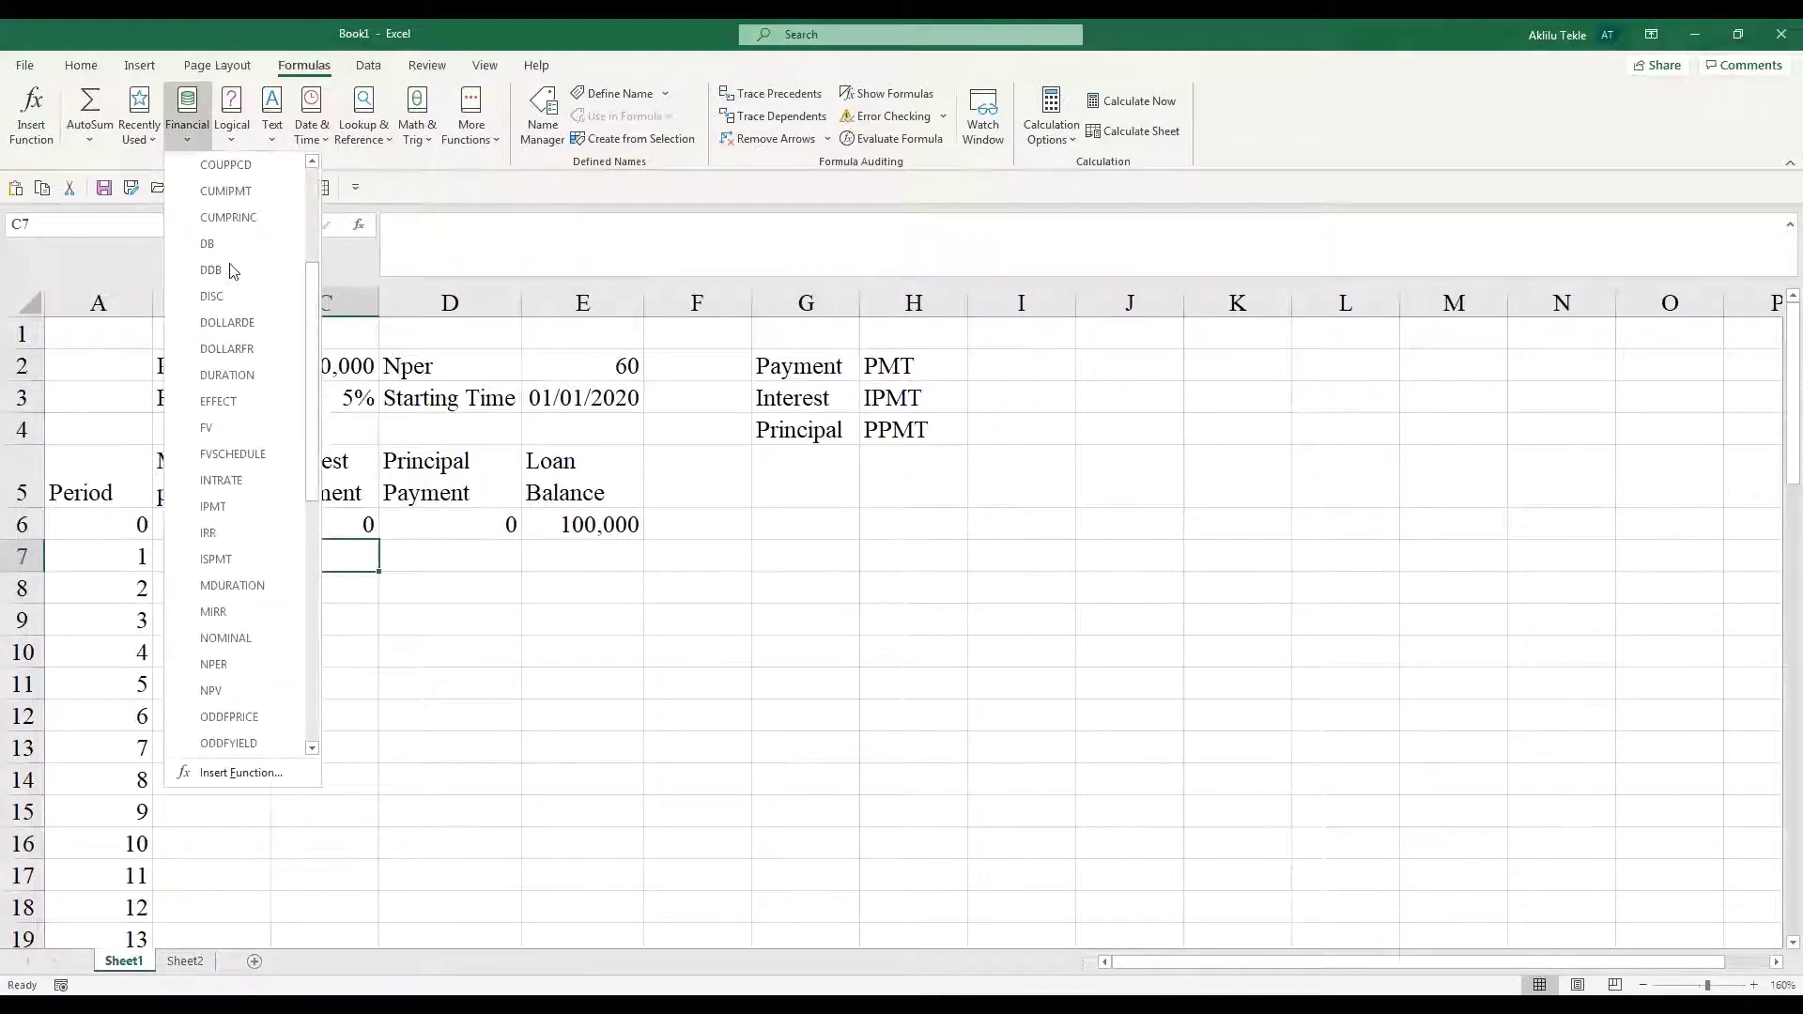
{"action": "left_click", "coordinate": [224, 506]}
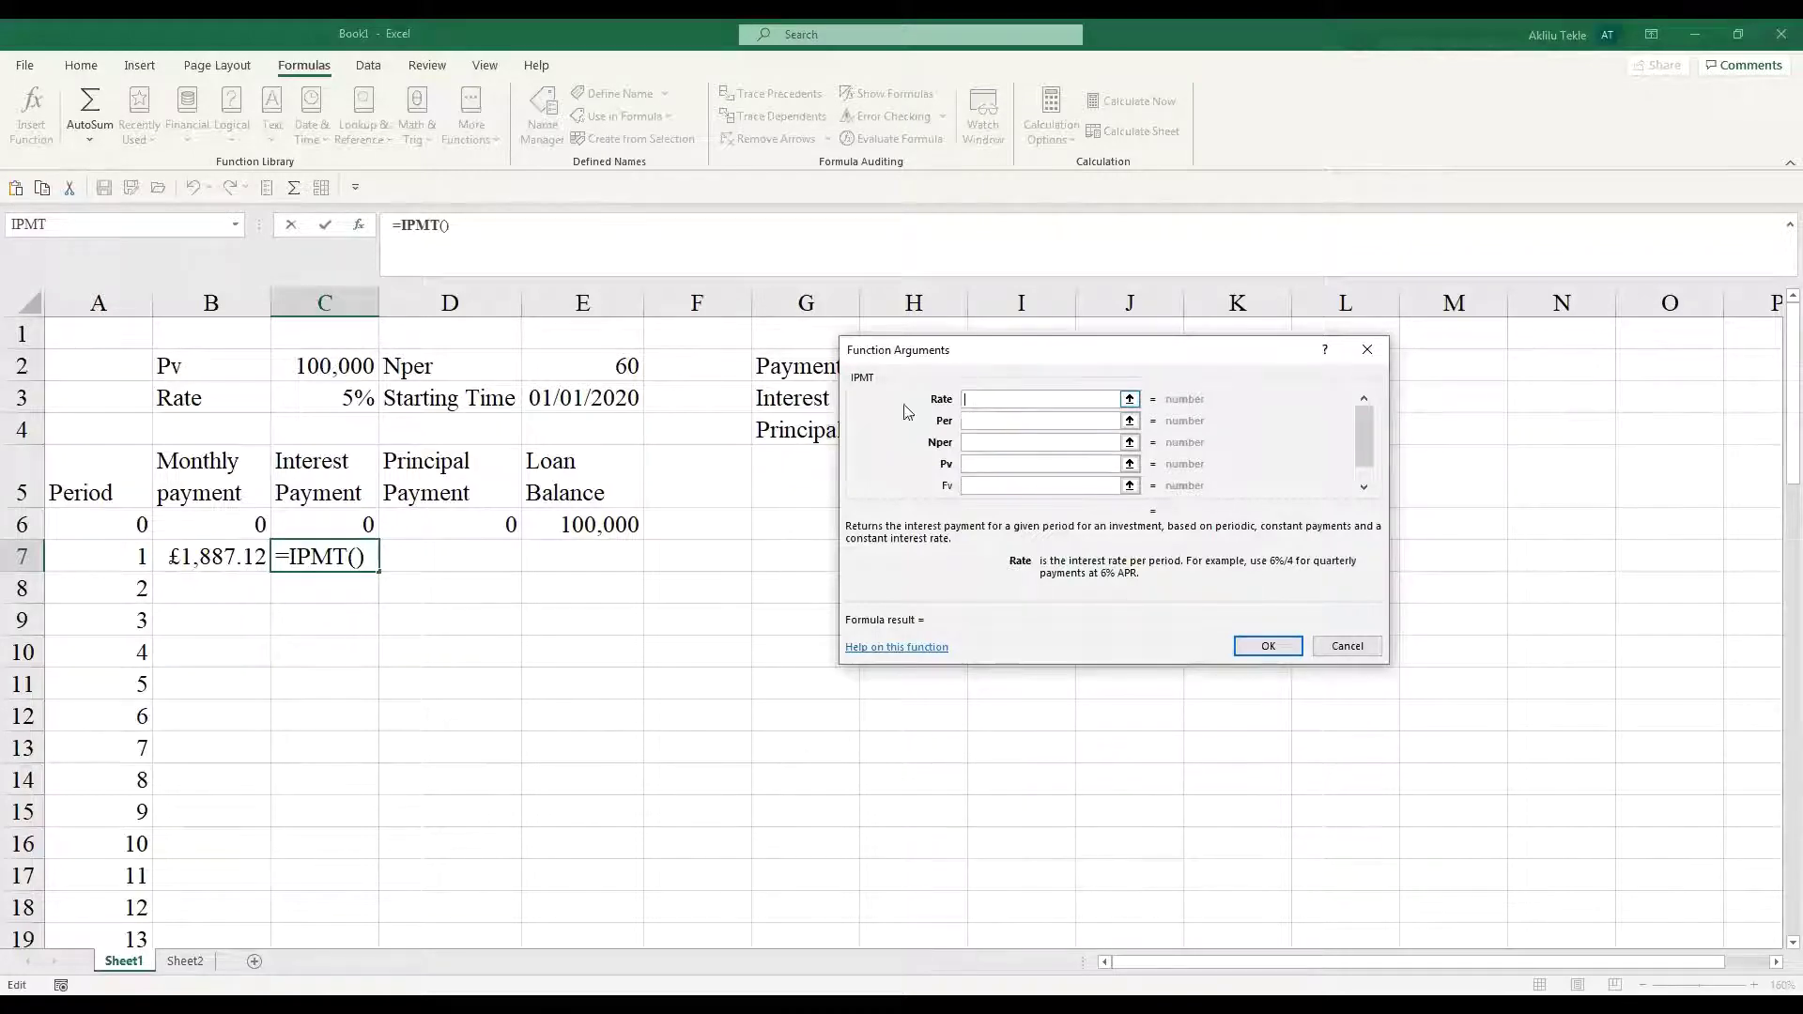
{"action": "left_click", "coordinate": [360, 399]}
{"action": "type", "text": "/12"}
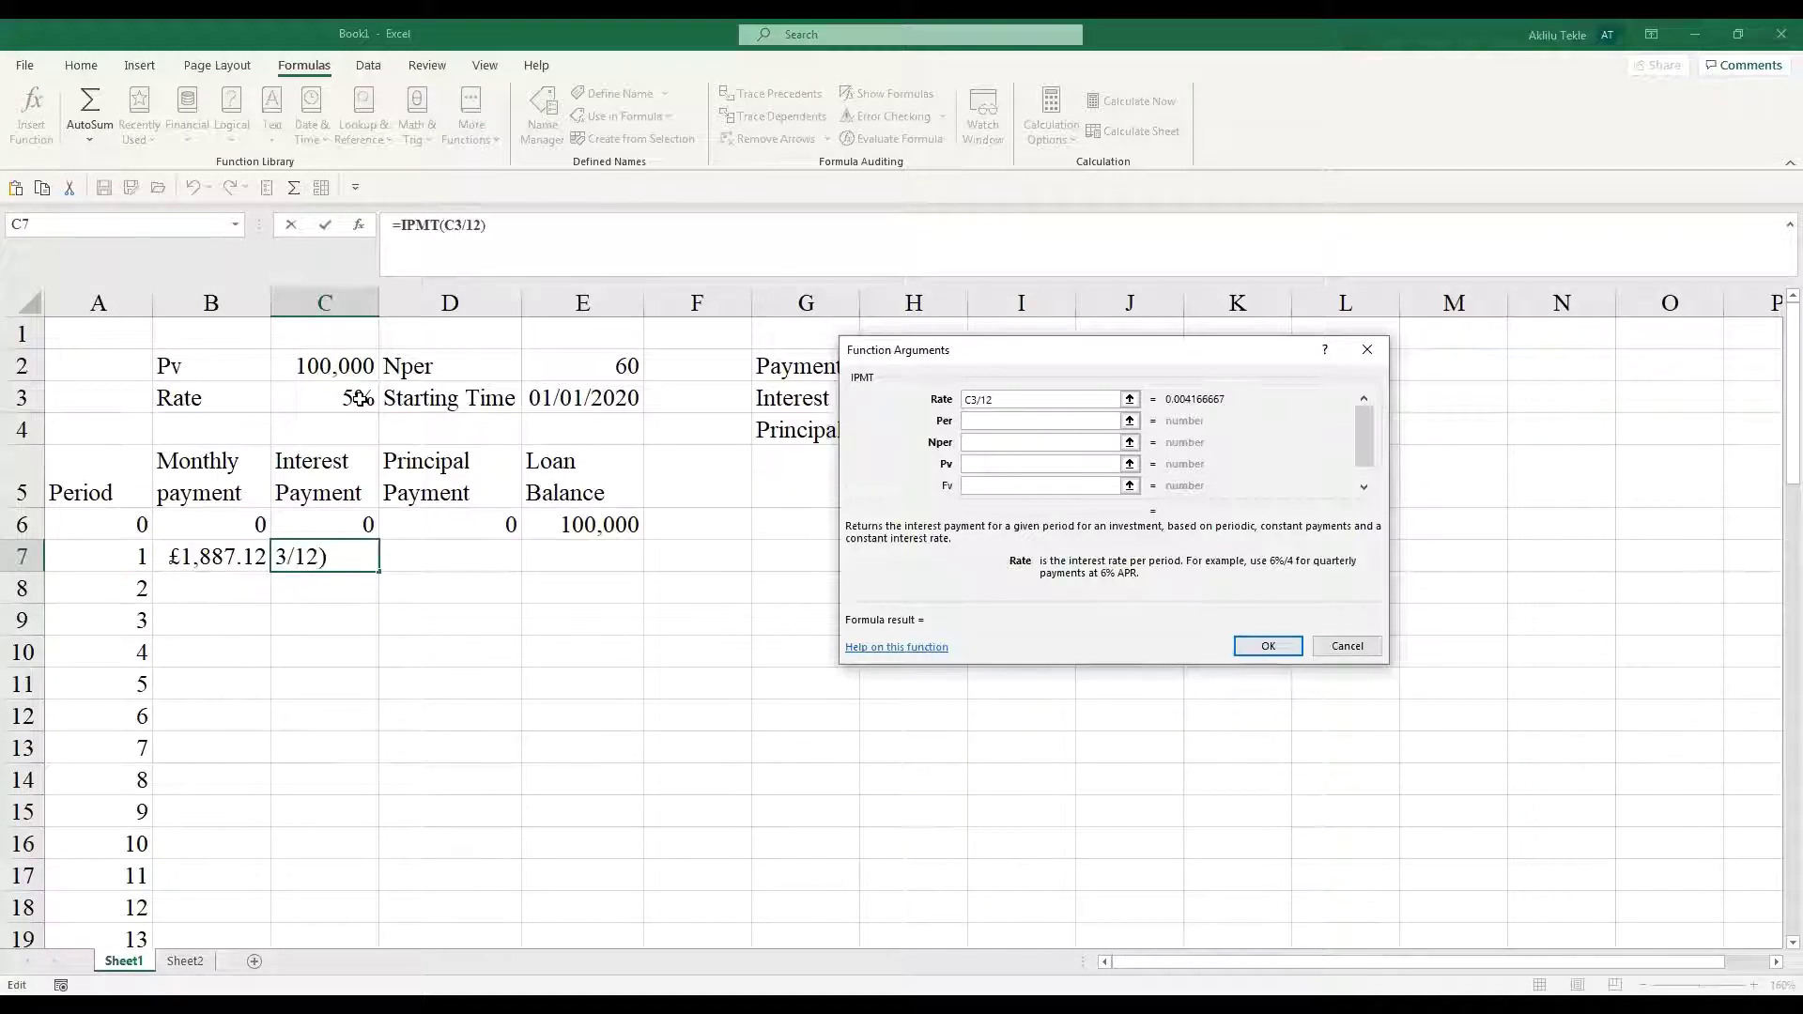
- Complete the IPMT function in C7 with Per set to A7, Nper to E2 and Pv to C2
{"action": "left_click", "coordinate": [985, 419]}
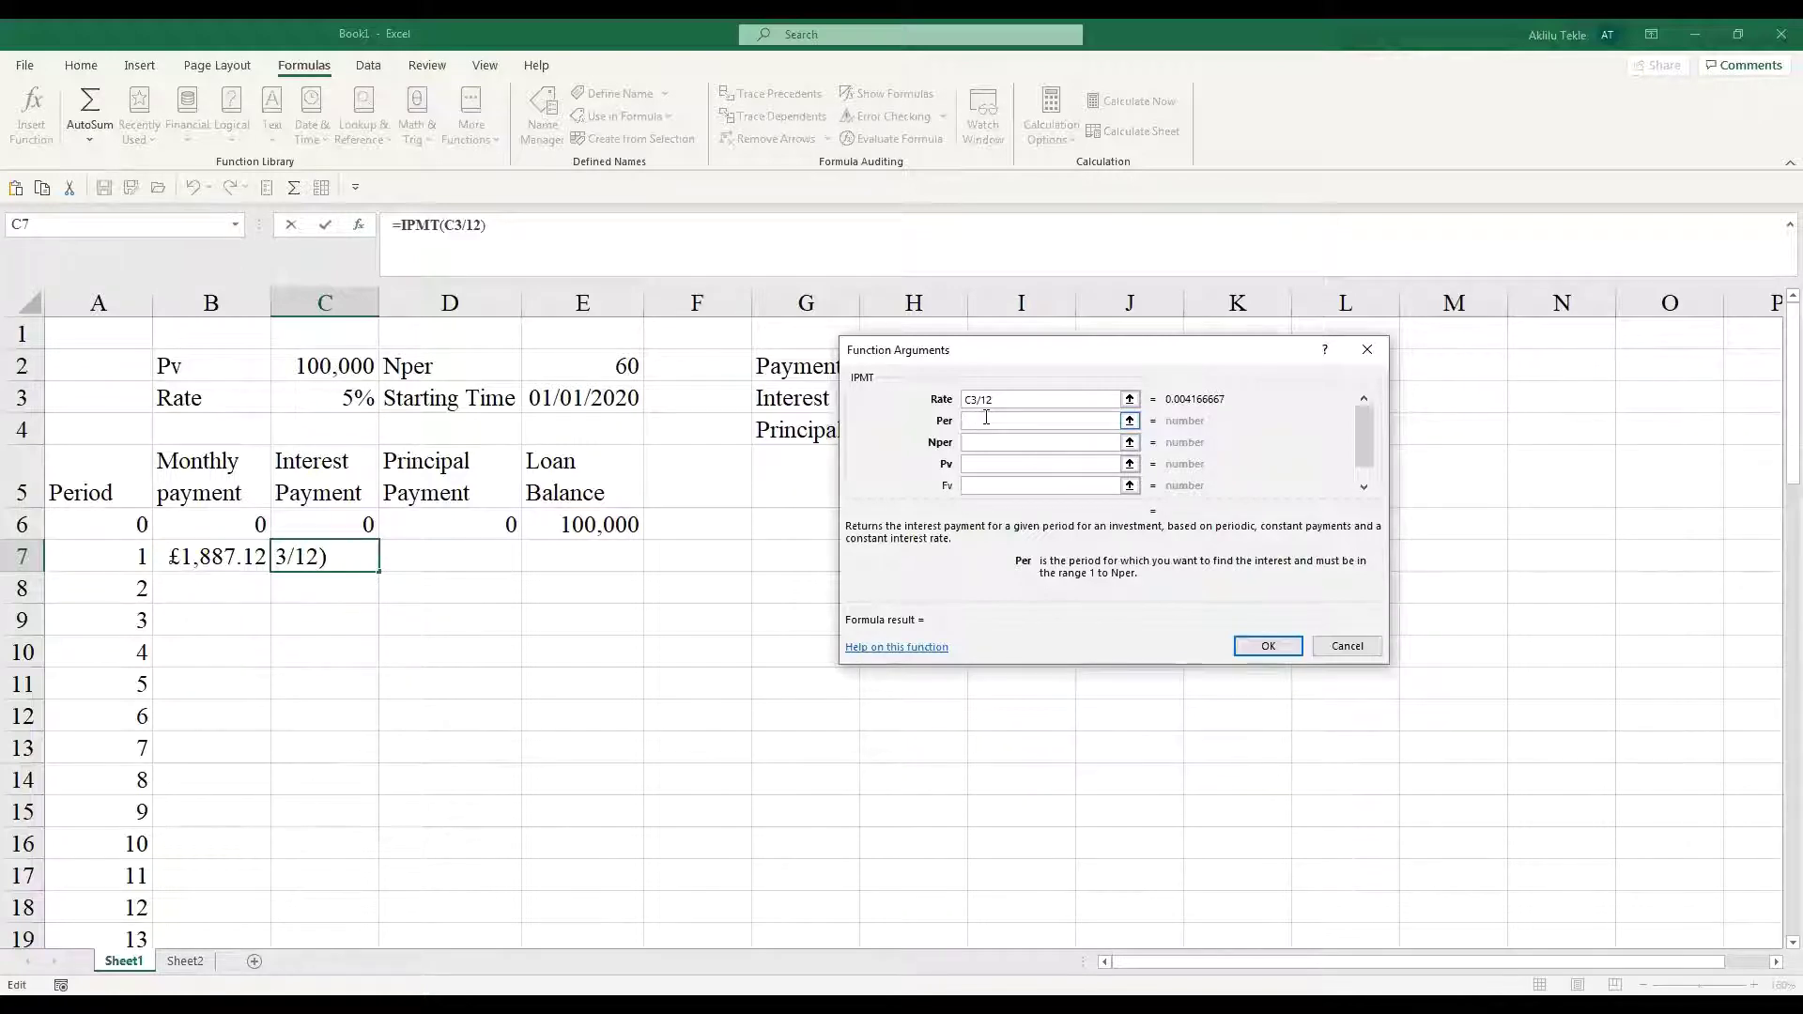
{"action": "left_click", "coordinate": [134, 561]}
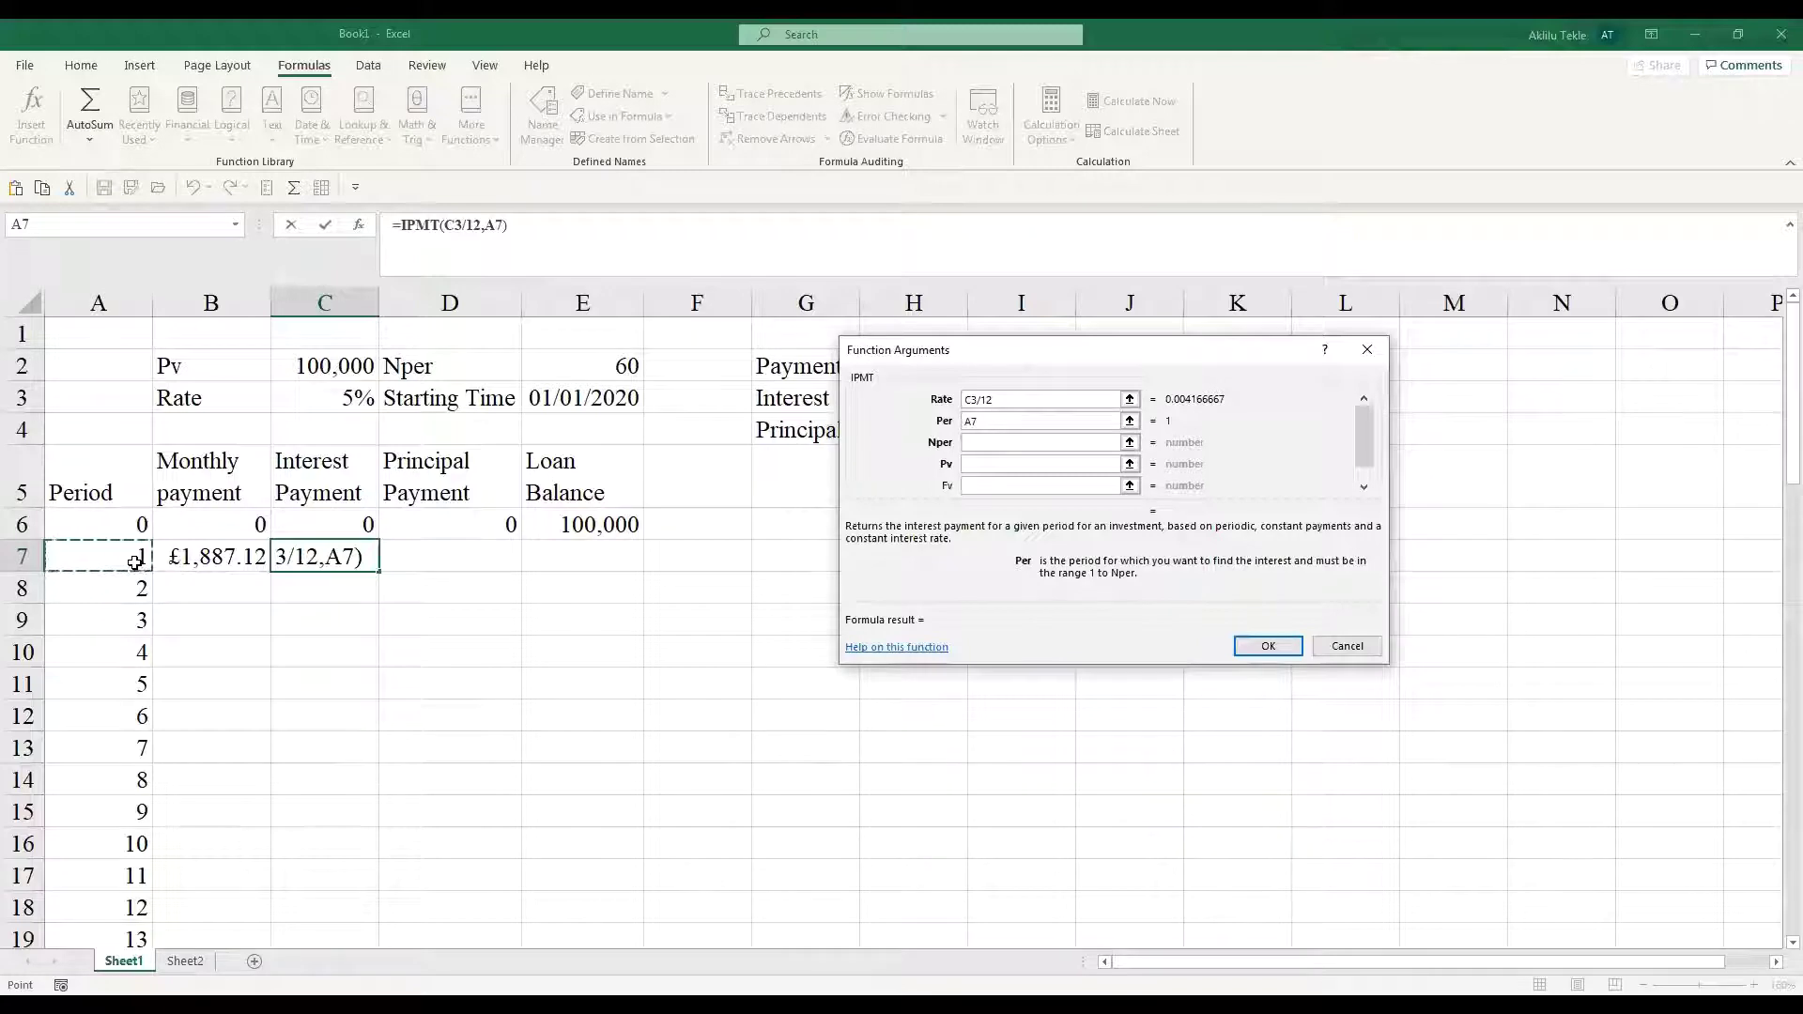
{"action": "left_click", "coordinate": [980, 440]}
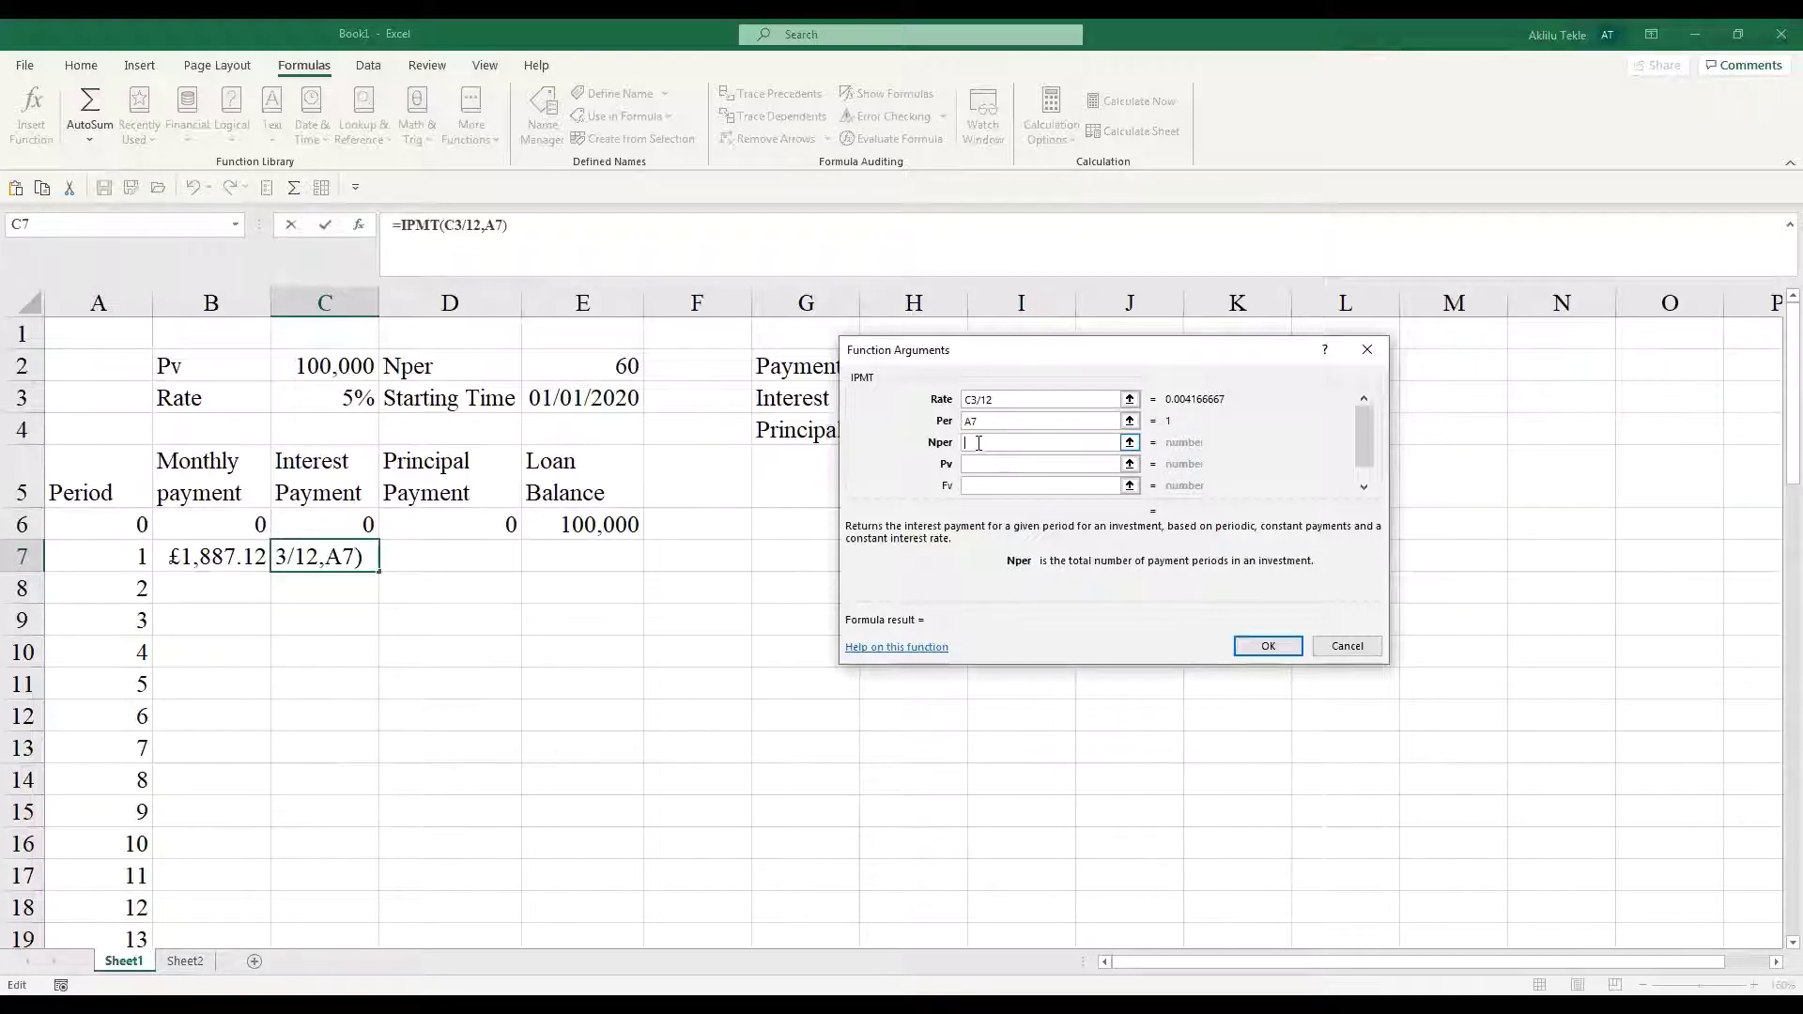
{"action": "left_click", "coordinate": [624, 369]}
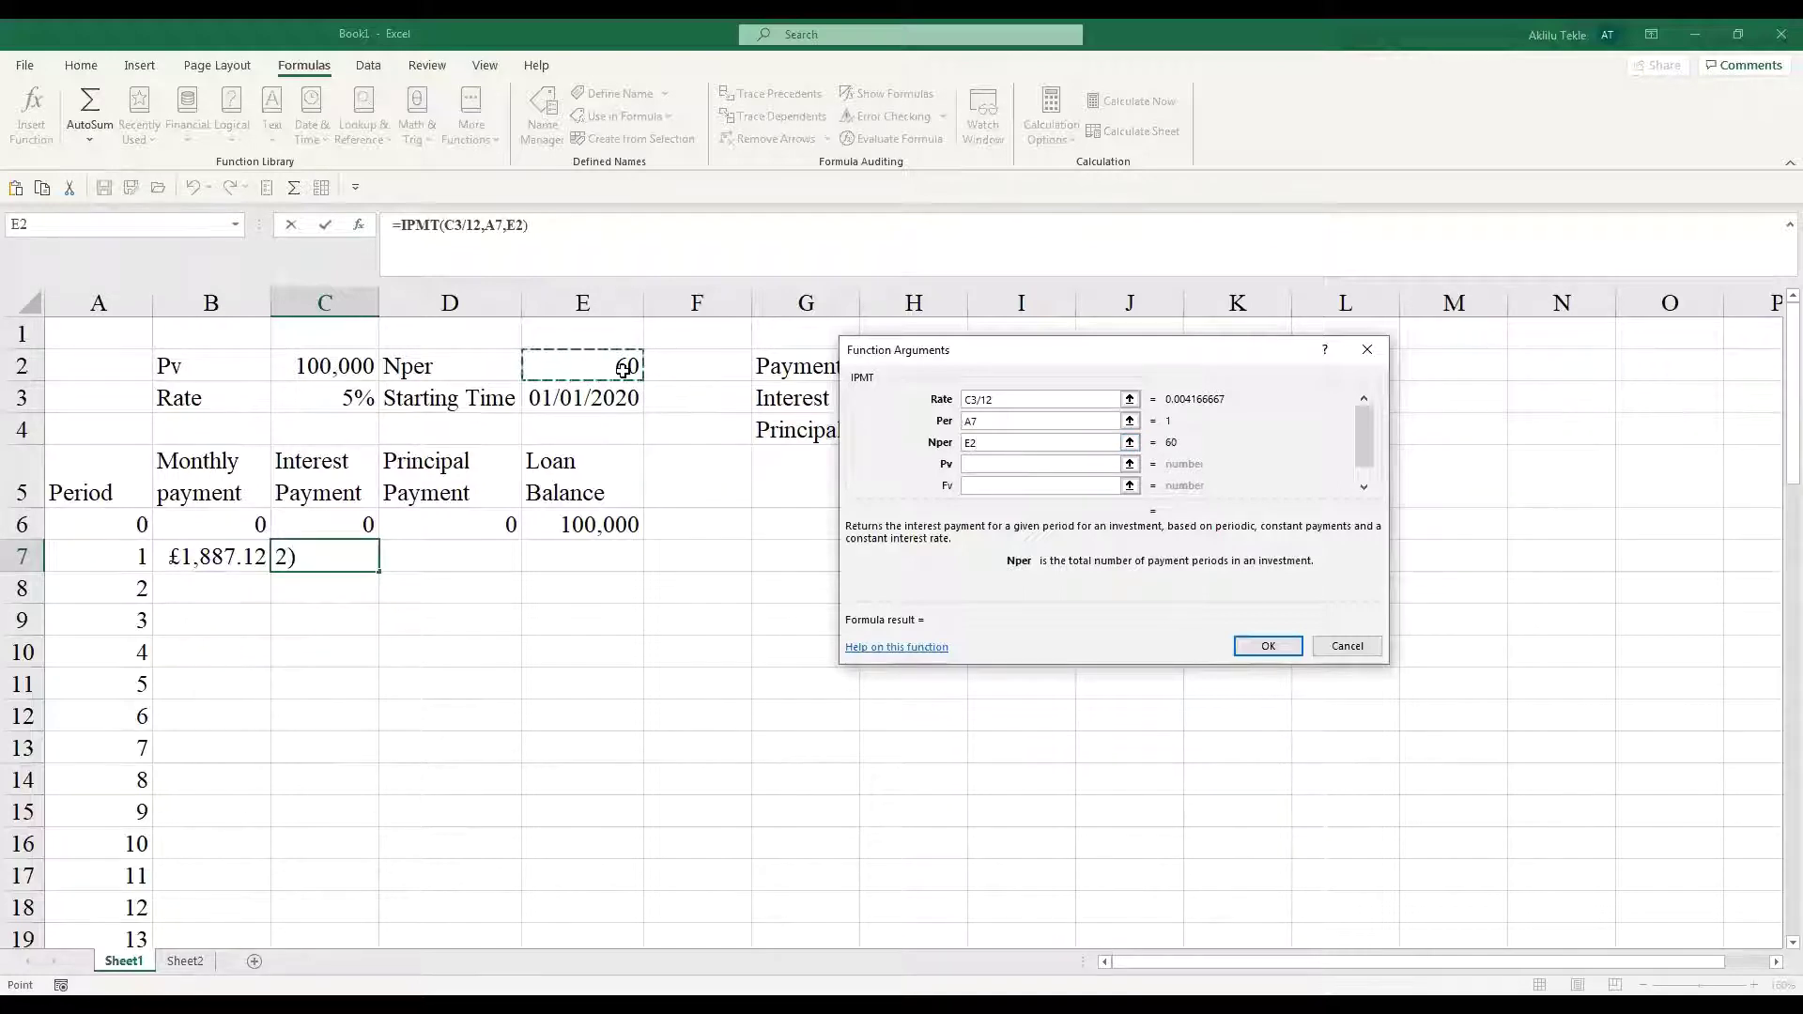
{"action": "left_click", "coordinate": [978, 462]}
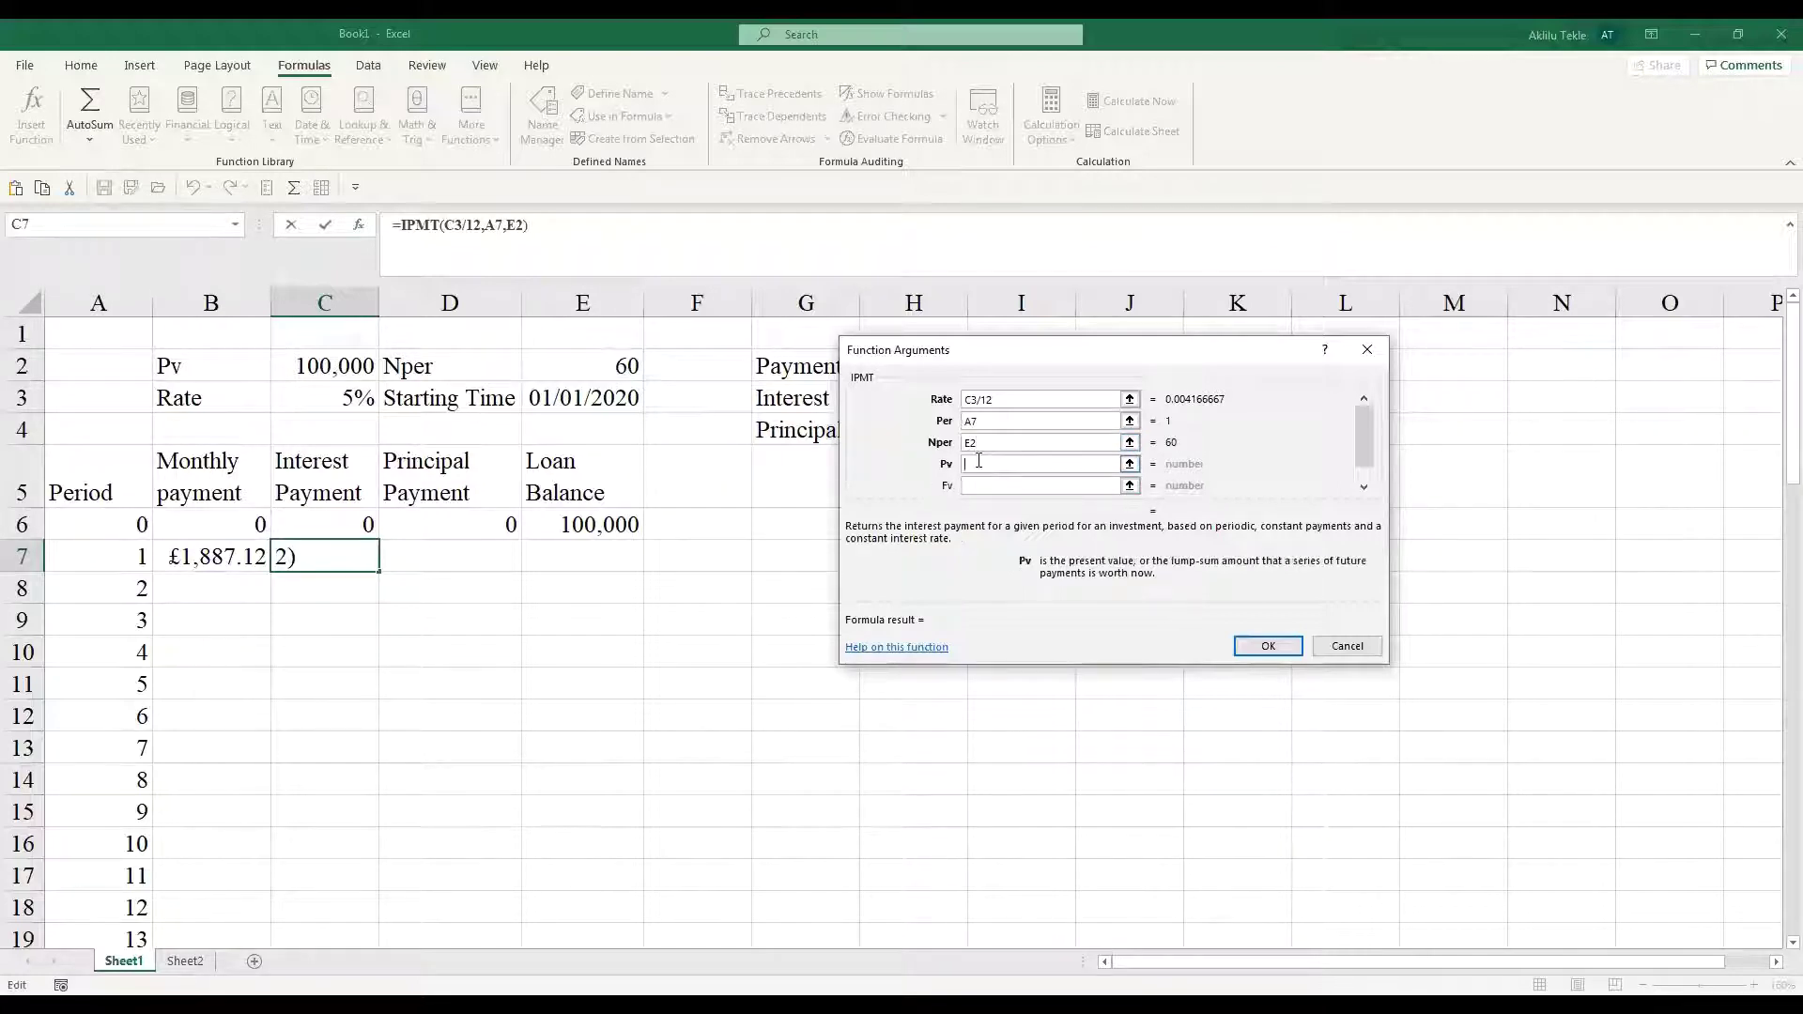
{"action": "left_click", "coordinate": [344, 366]}
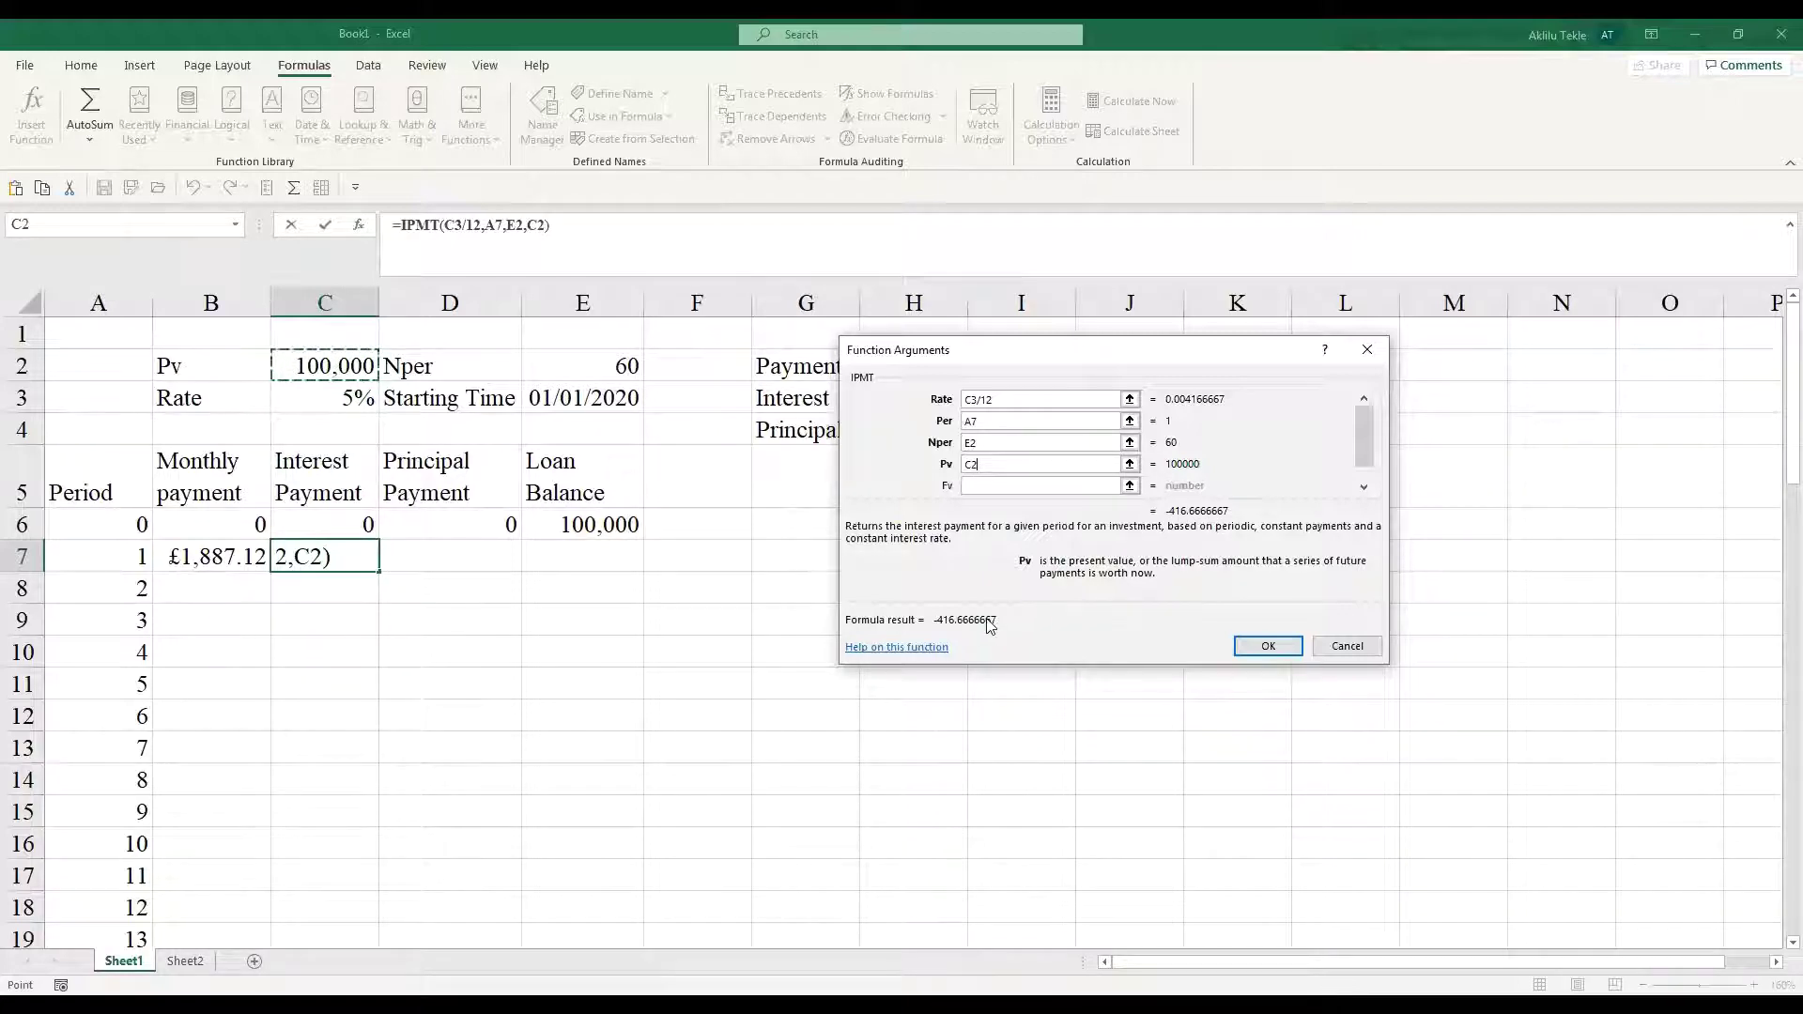
{"action": "left_click", "coordinate": [1270, 646]}
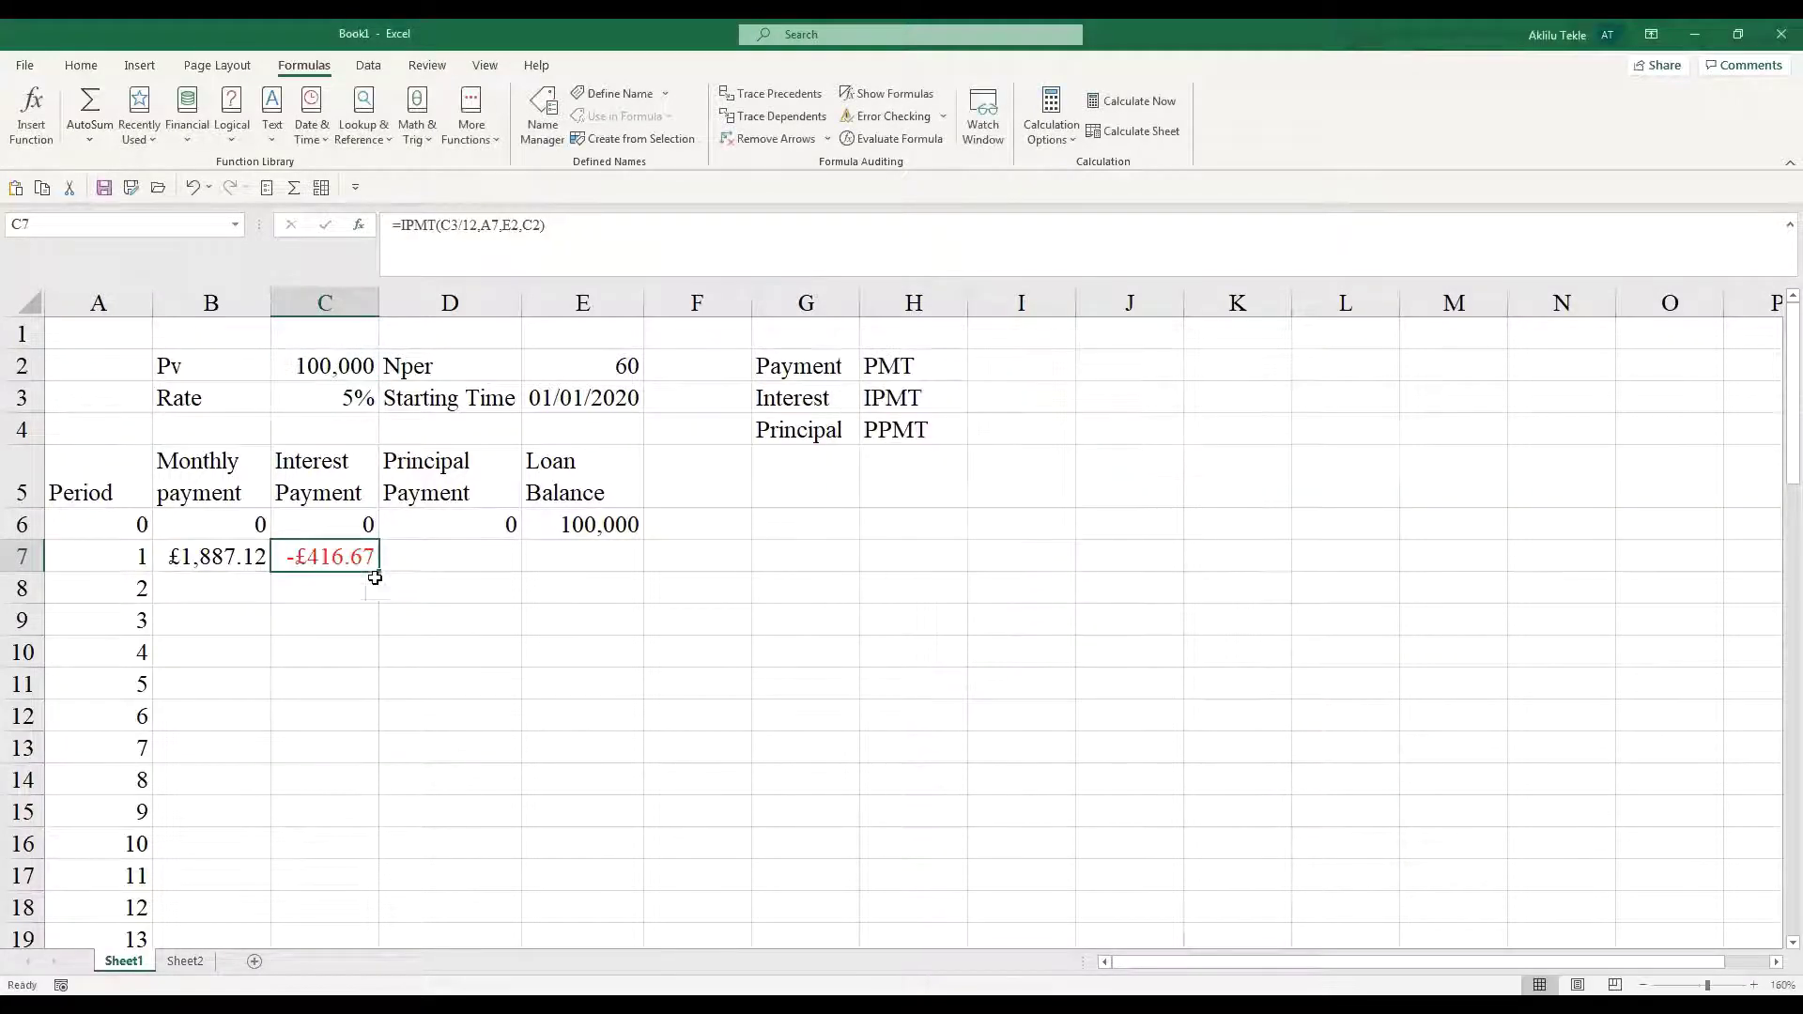
- Add a minus sign before IPMT in C7 so the formula reads =-IPMT(C3/12,A7,E2,C2)
{"action": "left_click", "coordinate": [403, 228]}
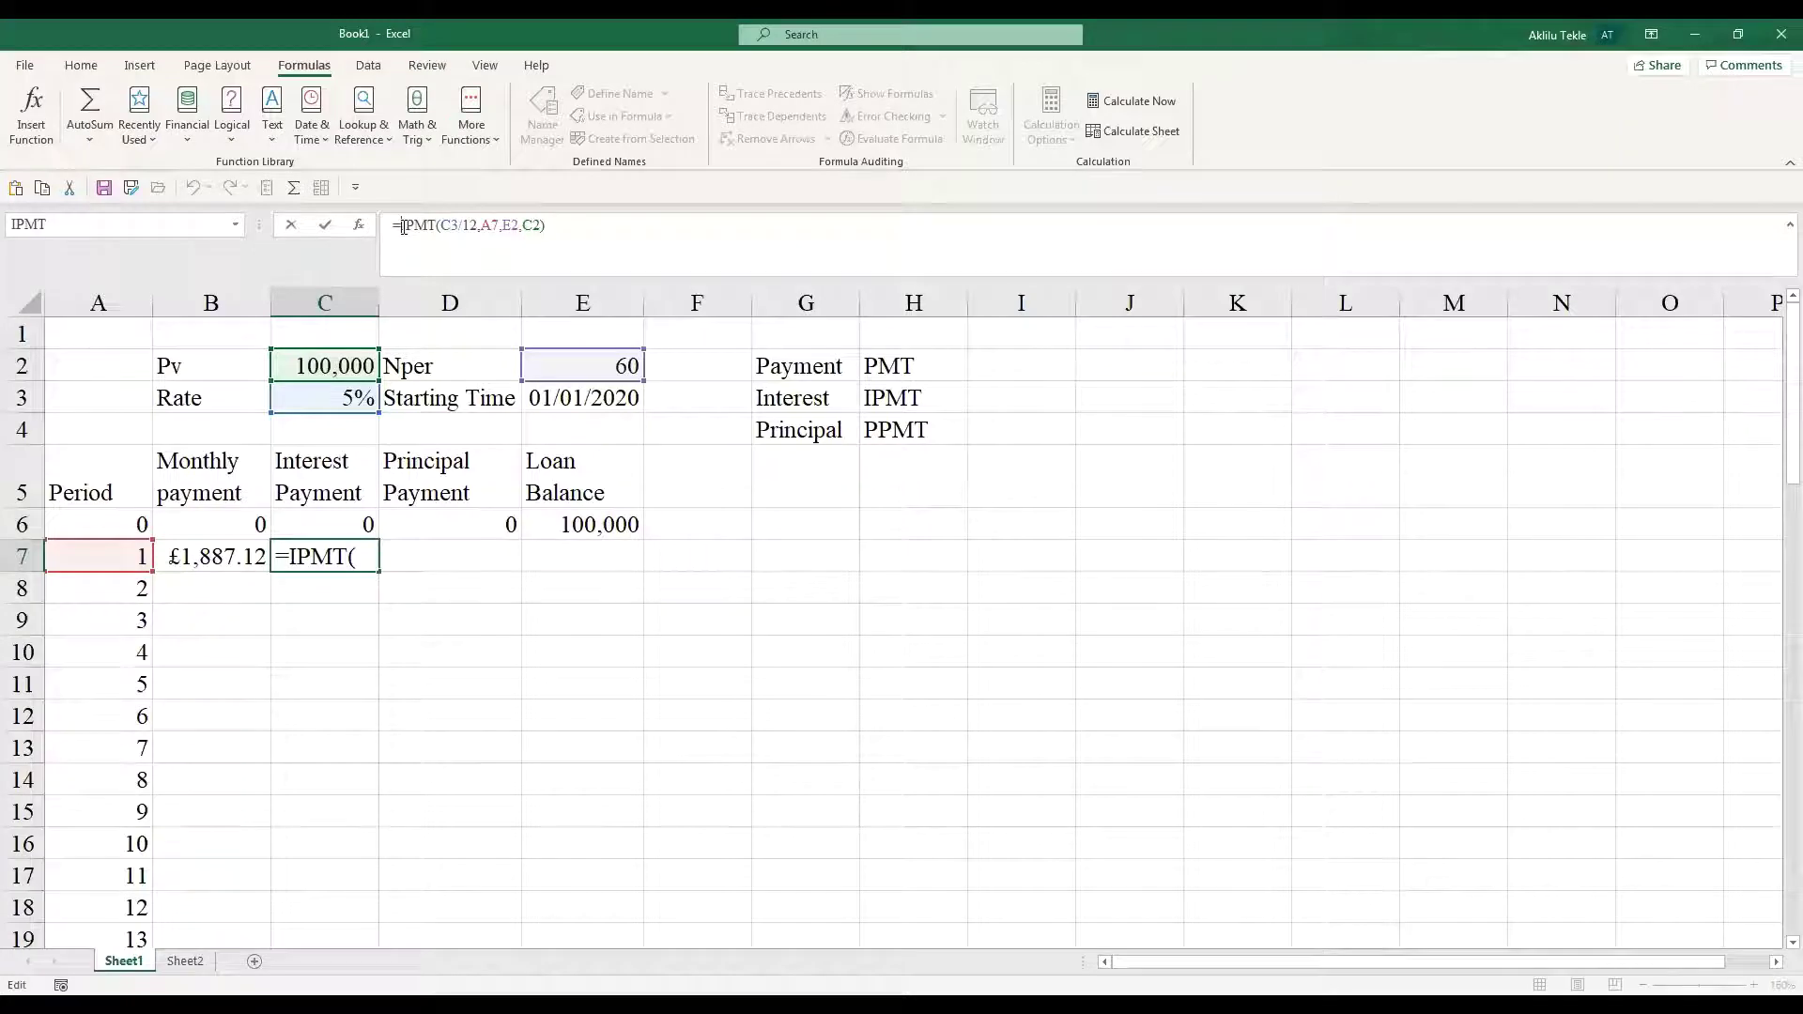
{"action": "type", "text": "-"}
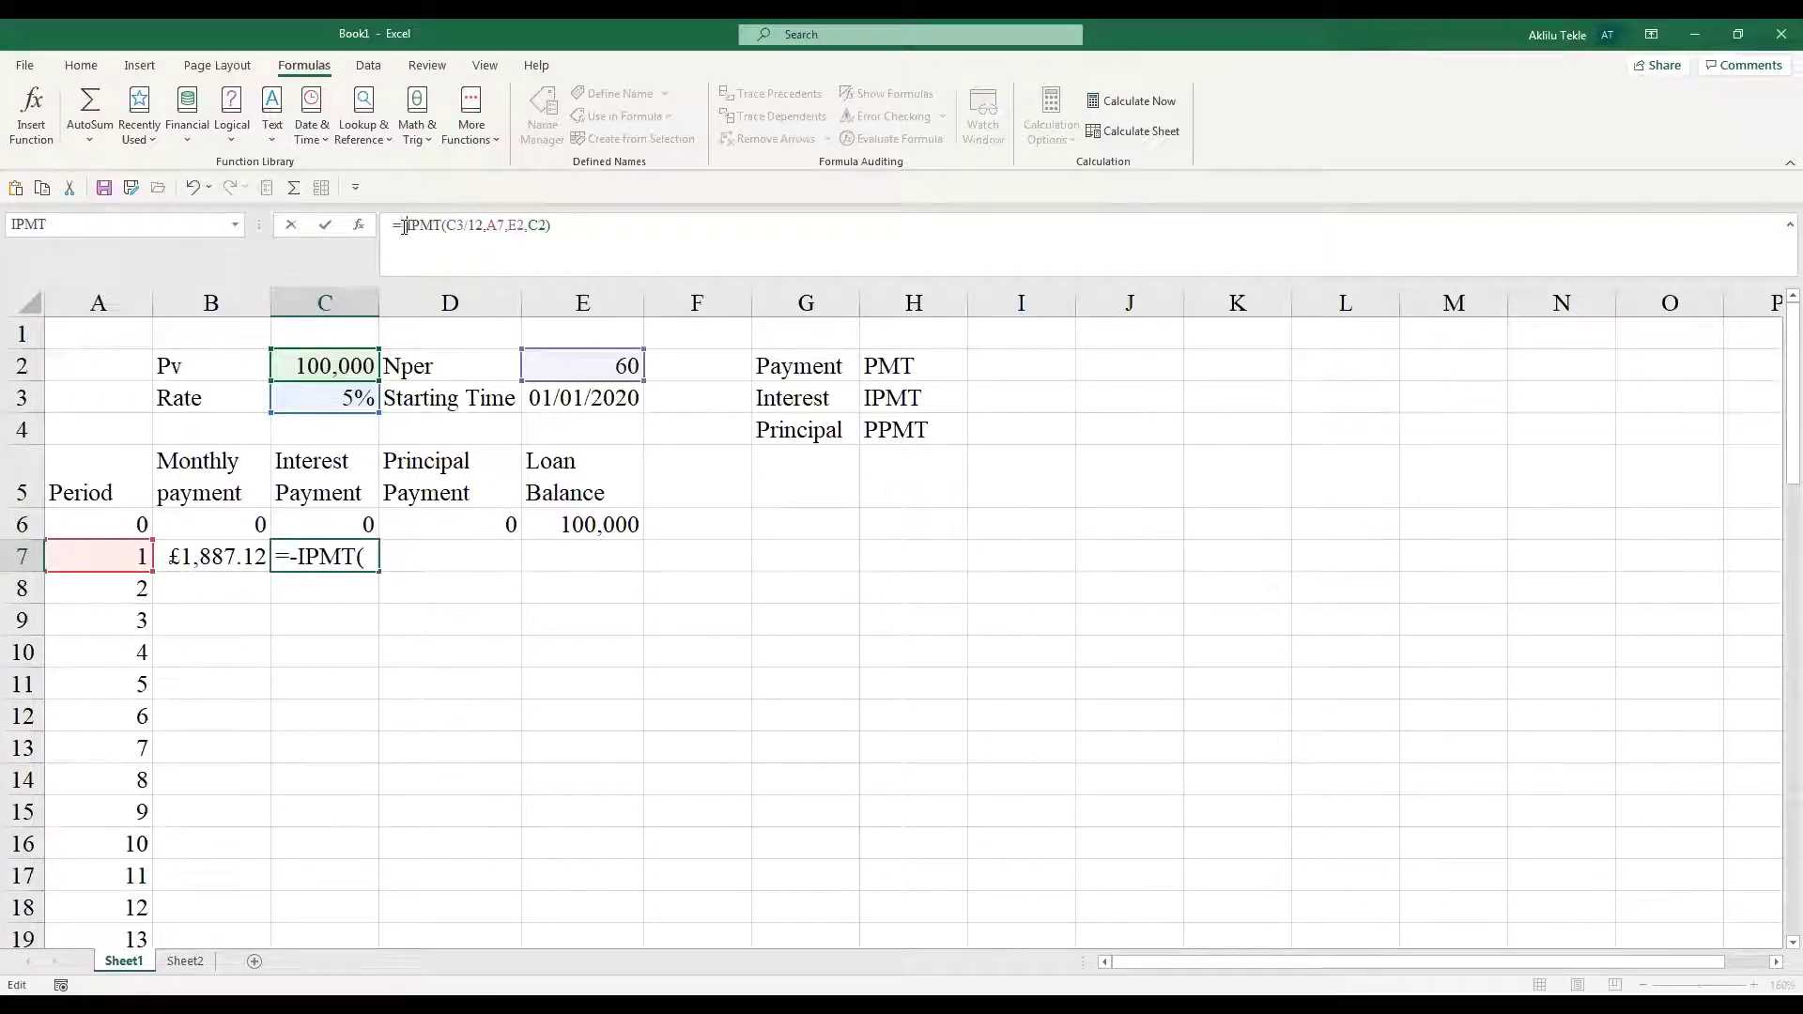
{"action": "key", "text": "Return"}
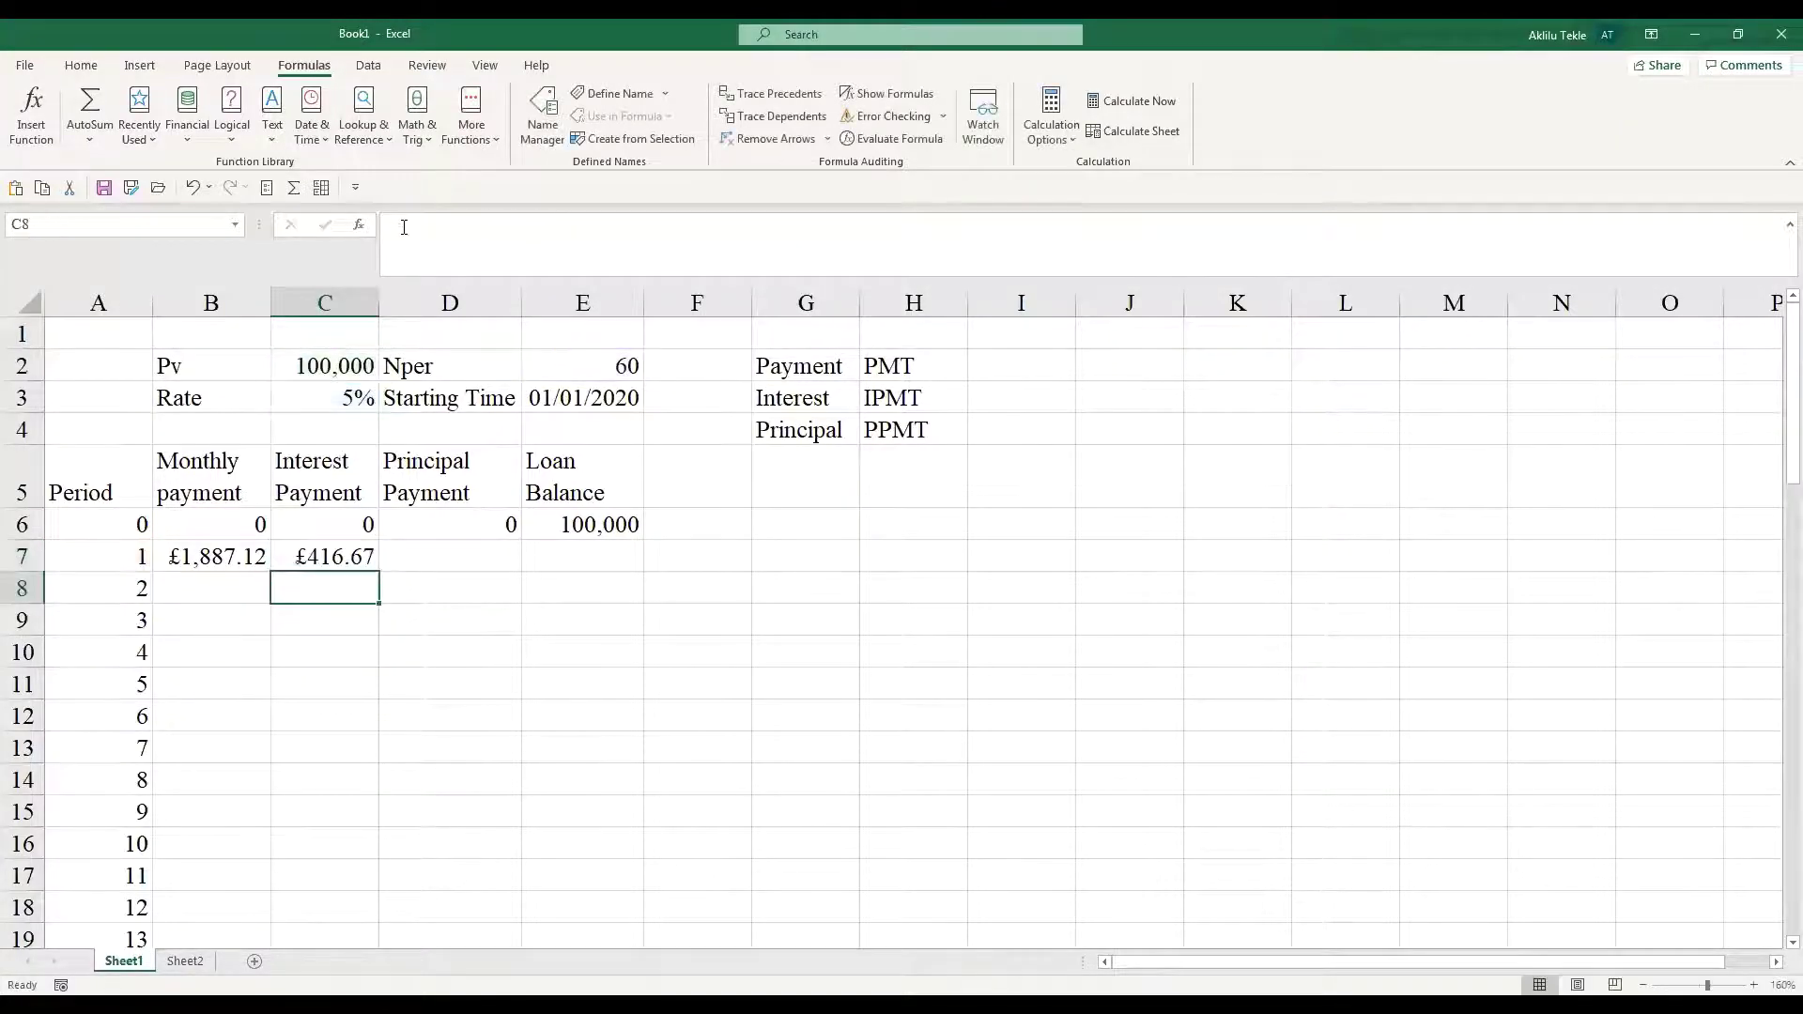
- Apply the $ English (United States) accounting format to the period 1 payment and interest in B7:C7, then select D7
{"action": "left_click", "coordinate": [327, 554]}
{"action": "left_click_drag", "start_coordinate": [217, 558], "coordinate": [327, 558]}
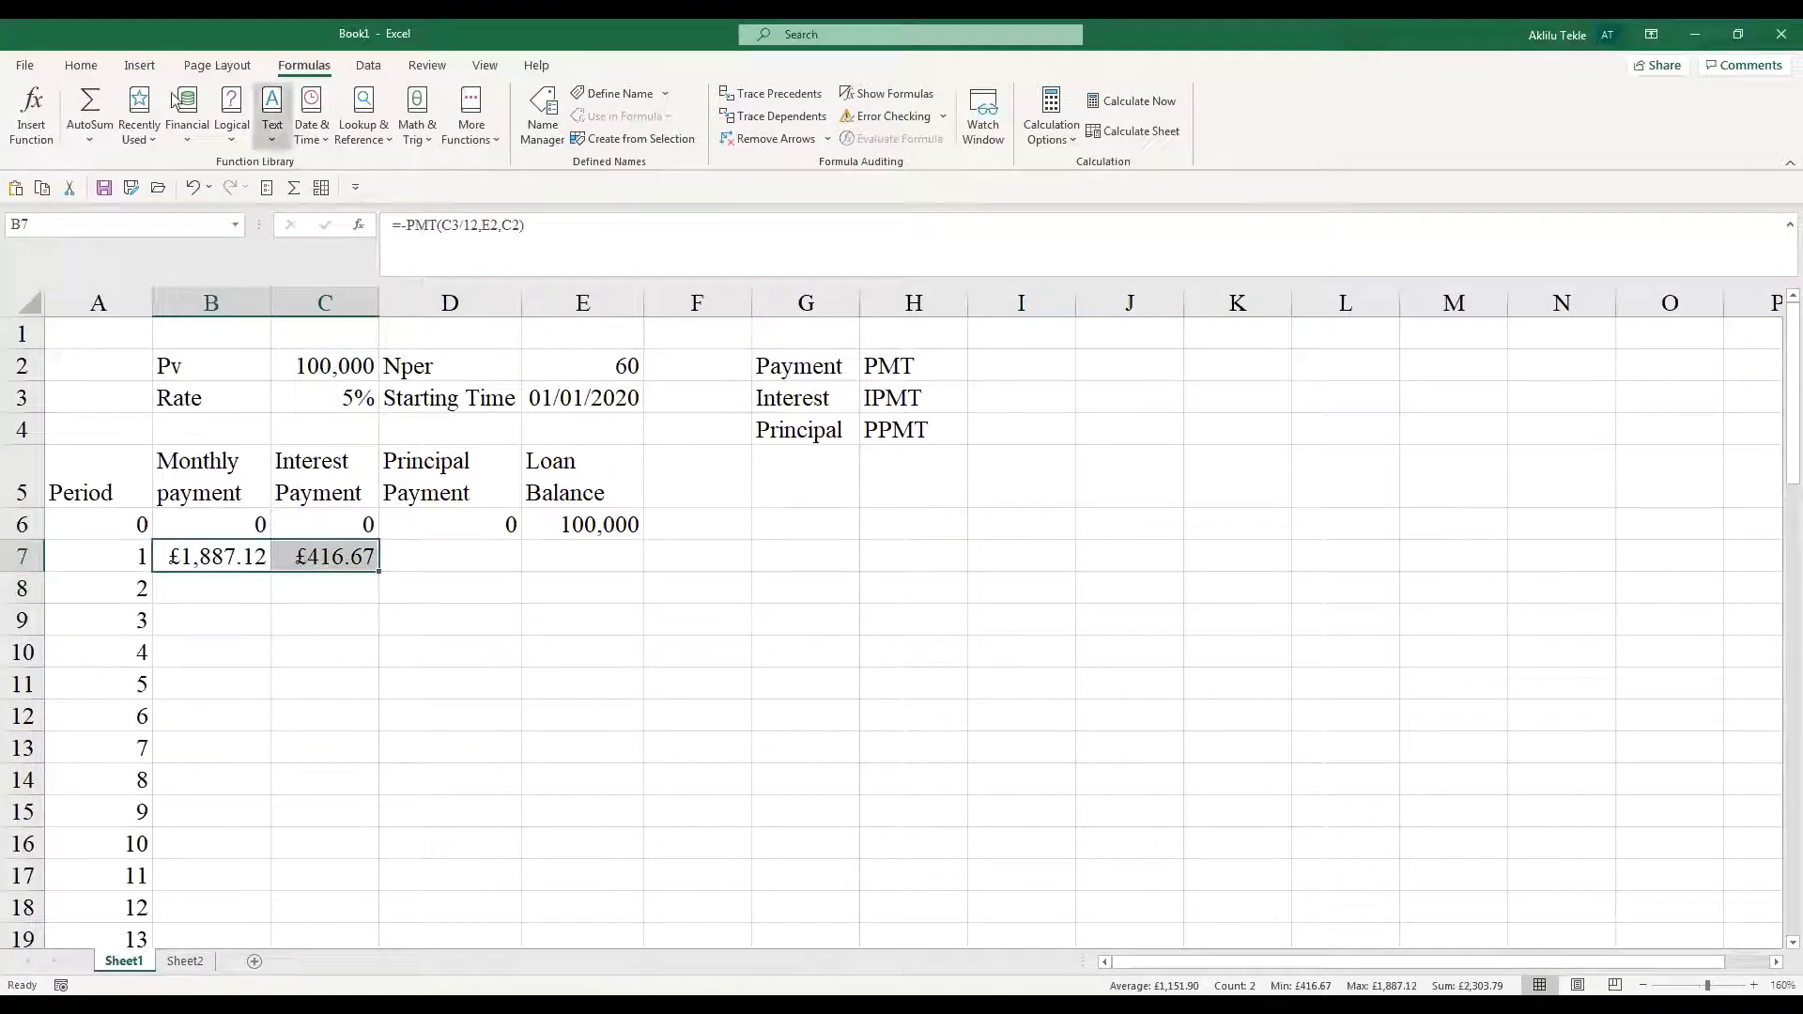
{"action": "left_click", "coordinate": [99, 71]}
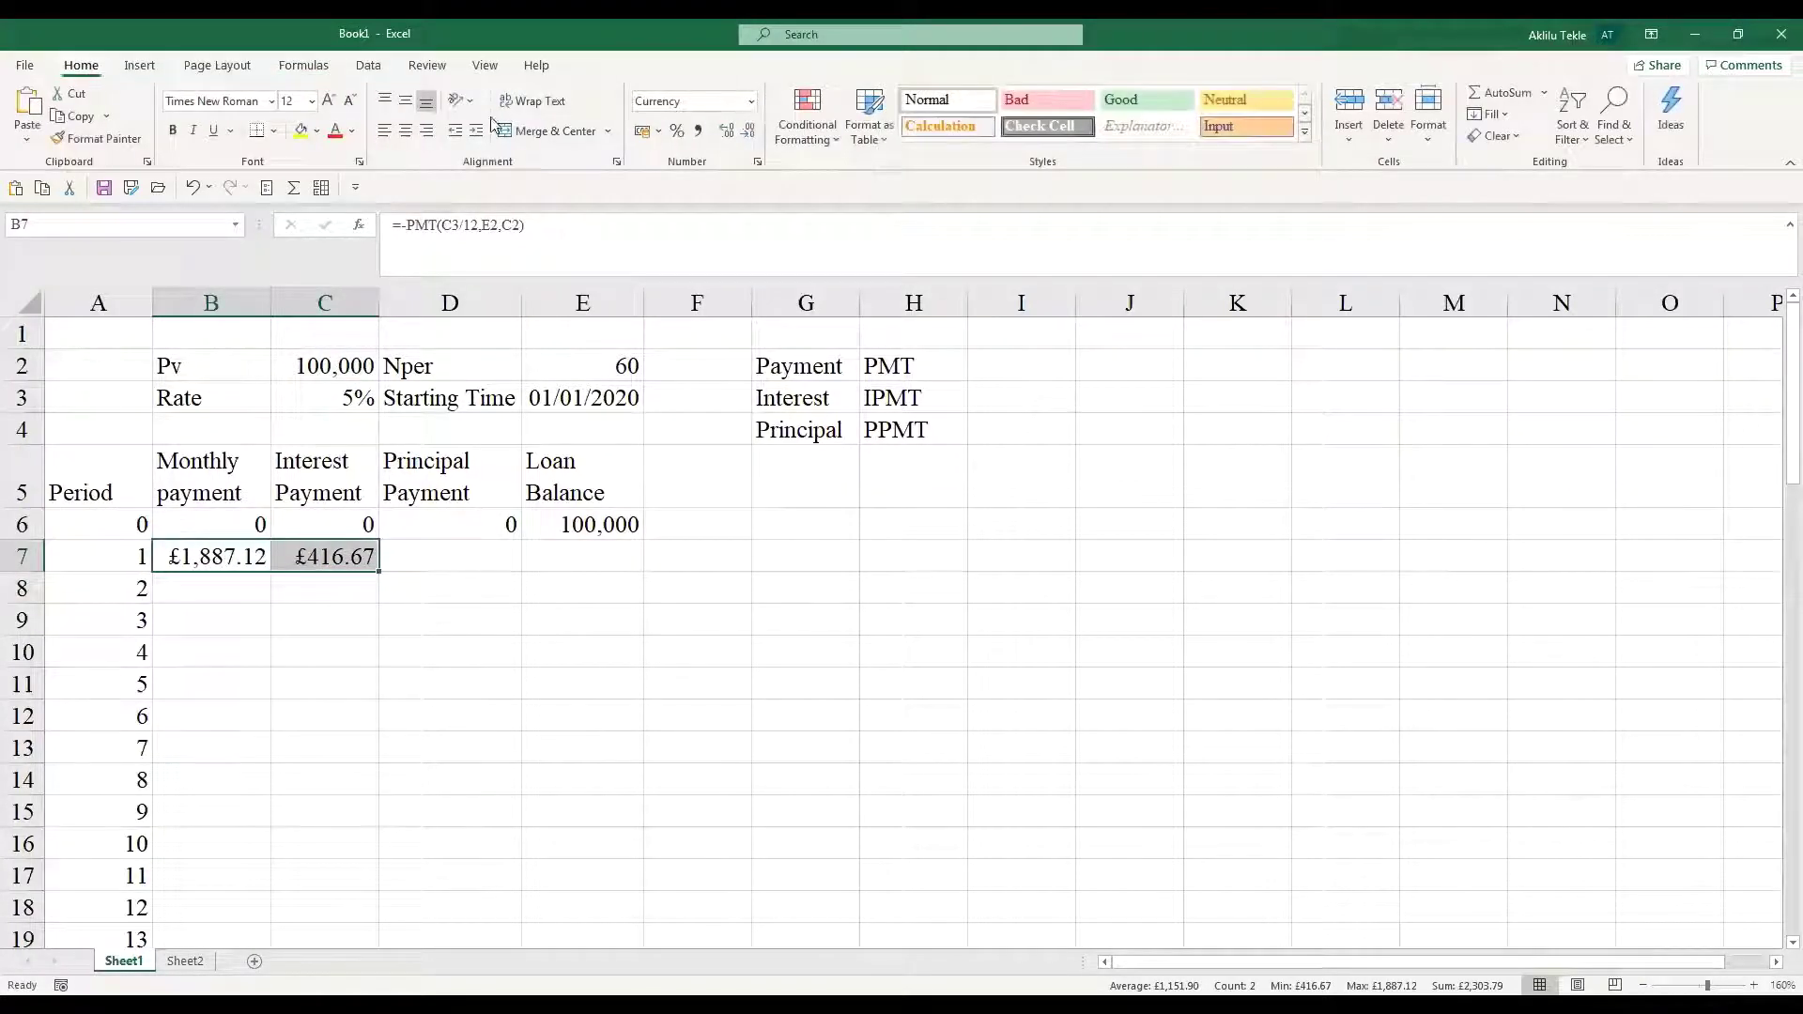
{"action": "left_click", "coordinate": [662, 134]}
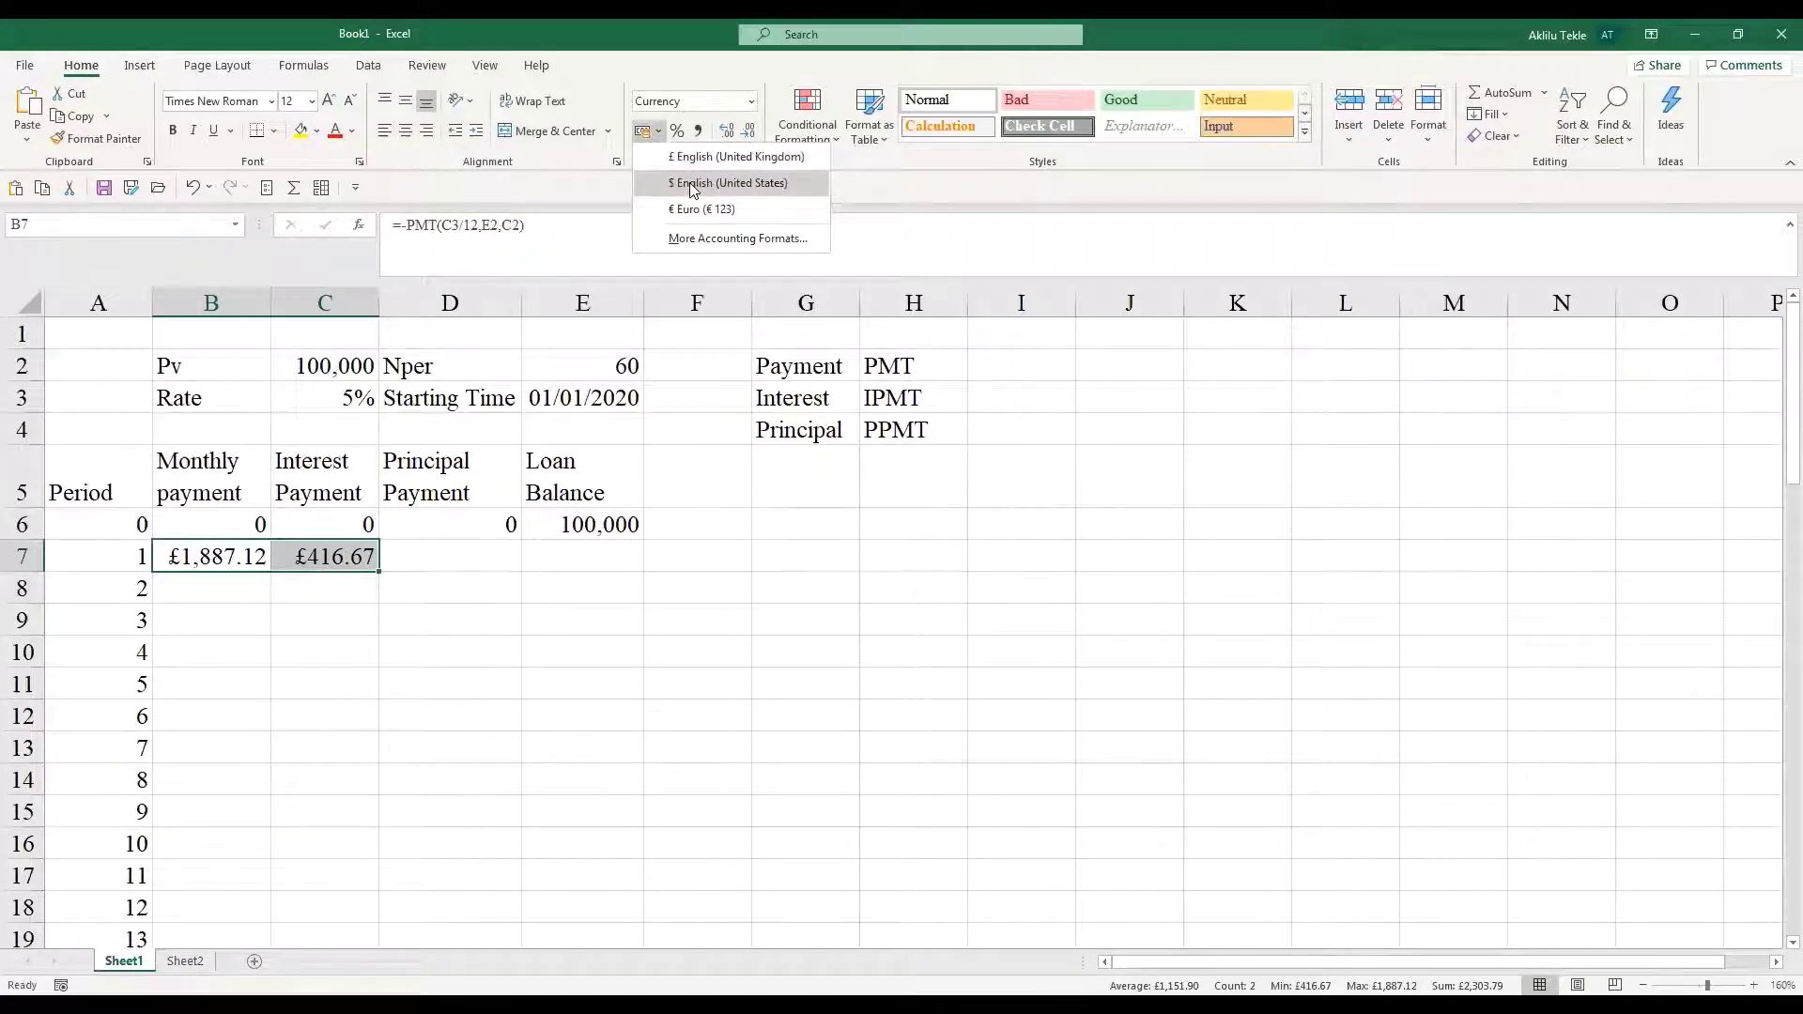
{"action": "left_click", "coordinate": [692, 183]}
{"action": "left_click", "coordinate": [555, 635]}
{"action": "left_click", "coordinate": [481, 559]}
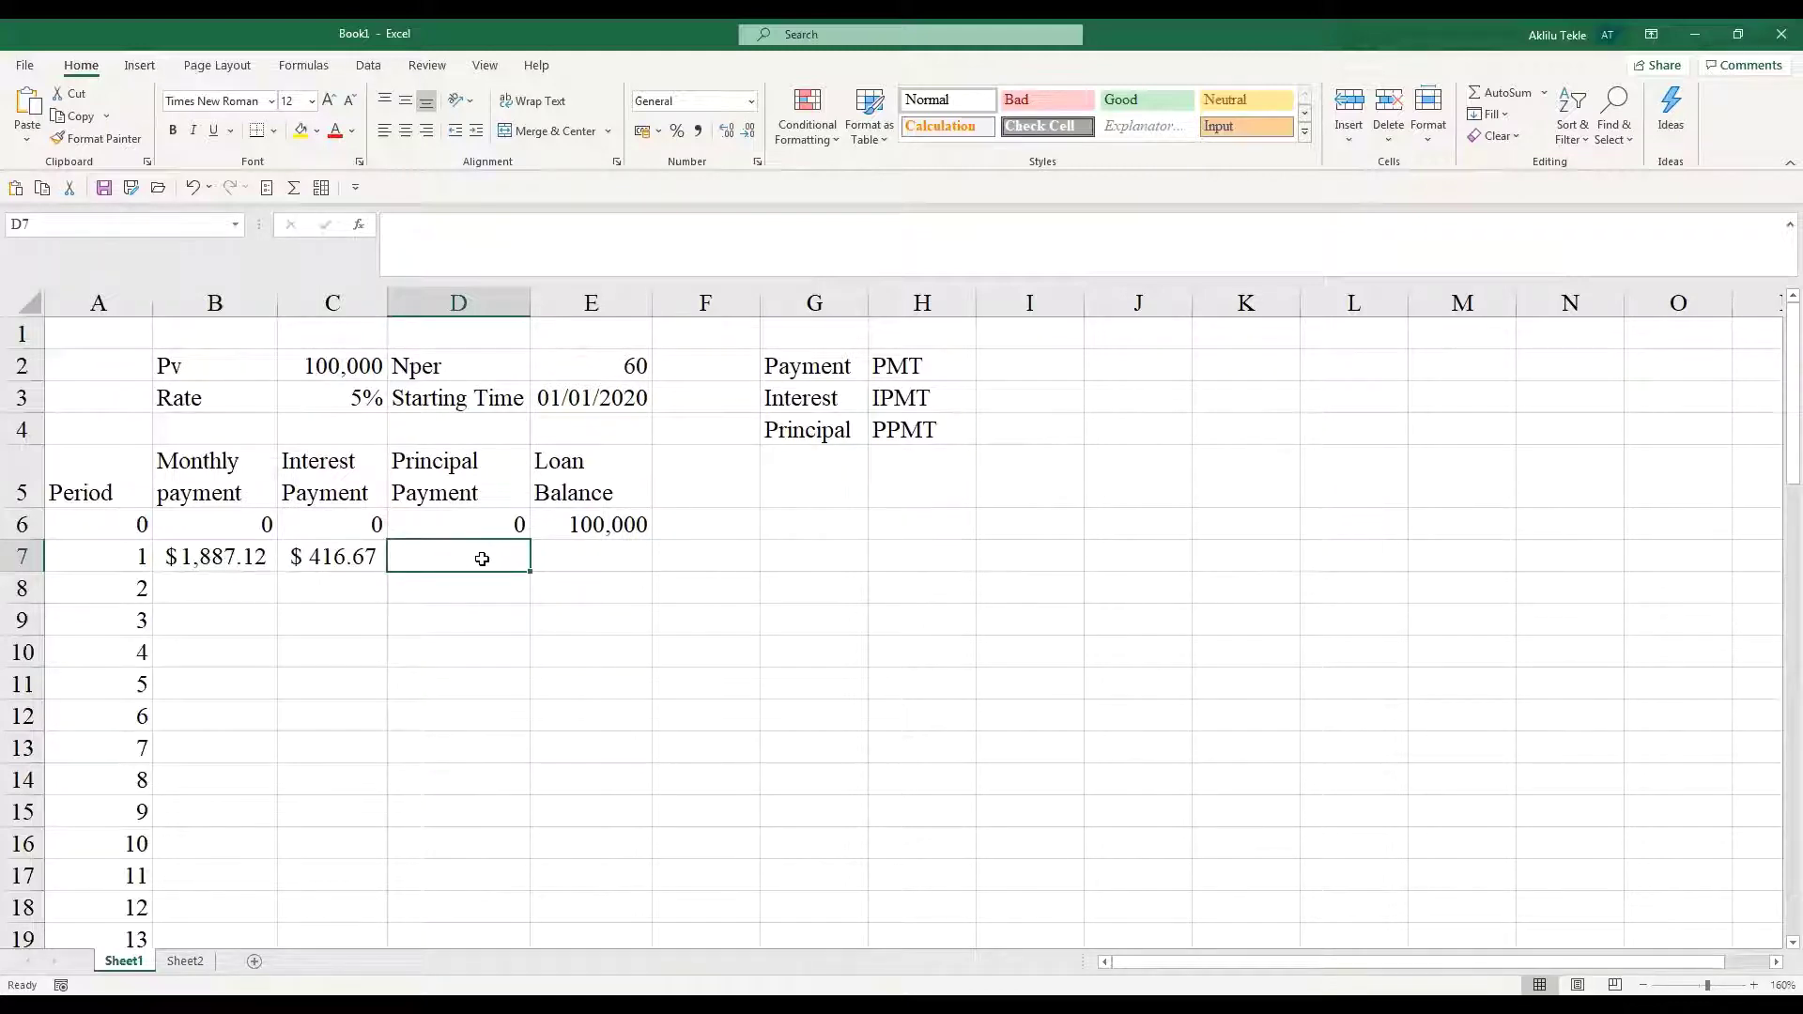
- Insert the financial PPMT function in cell D7 for the period 1 principal payment
{"action": "type", "text": "="}
{"action": "key", "text": "Escape"}
{"action": "left_click", "coordinate": [324, 71]}
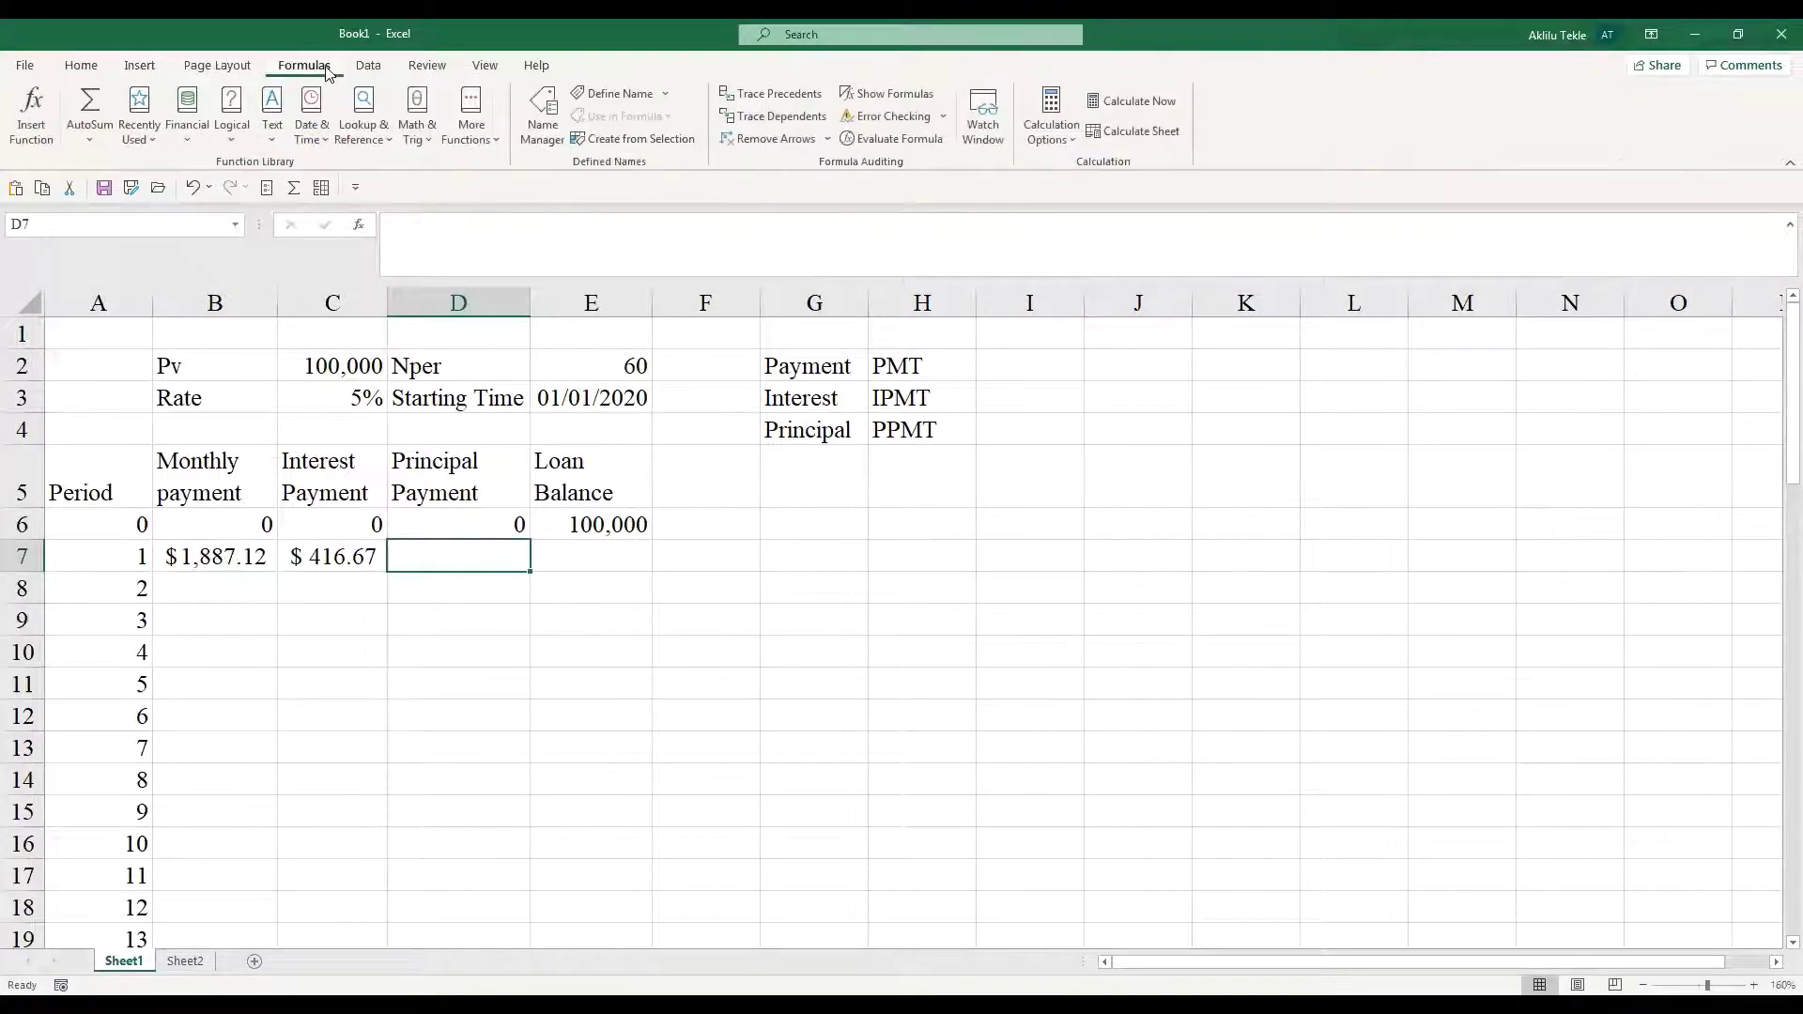
{"action": "left_click", "coordinate": [196, 135]}
{"action": "scroll", "coordinate": [227, 349], "scroll_direction": "down", "scroll_amount": 2}
{"action": "scroll", "coordinate": [232, 367], "scroll_direction": "down", "scroll_amount": 2}
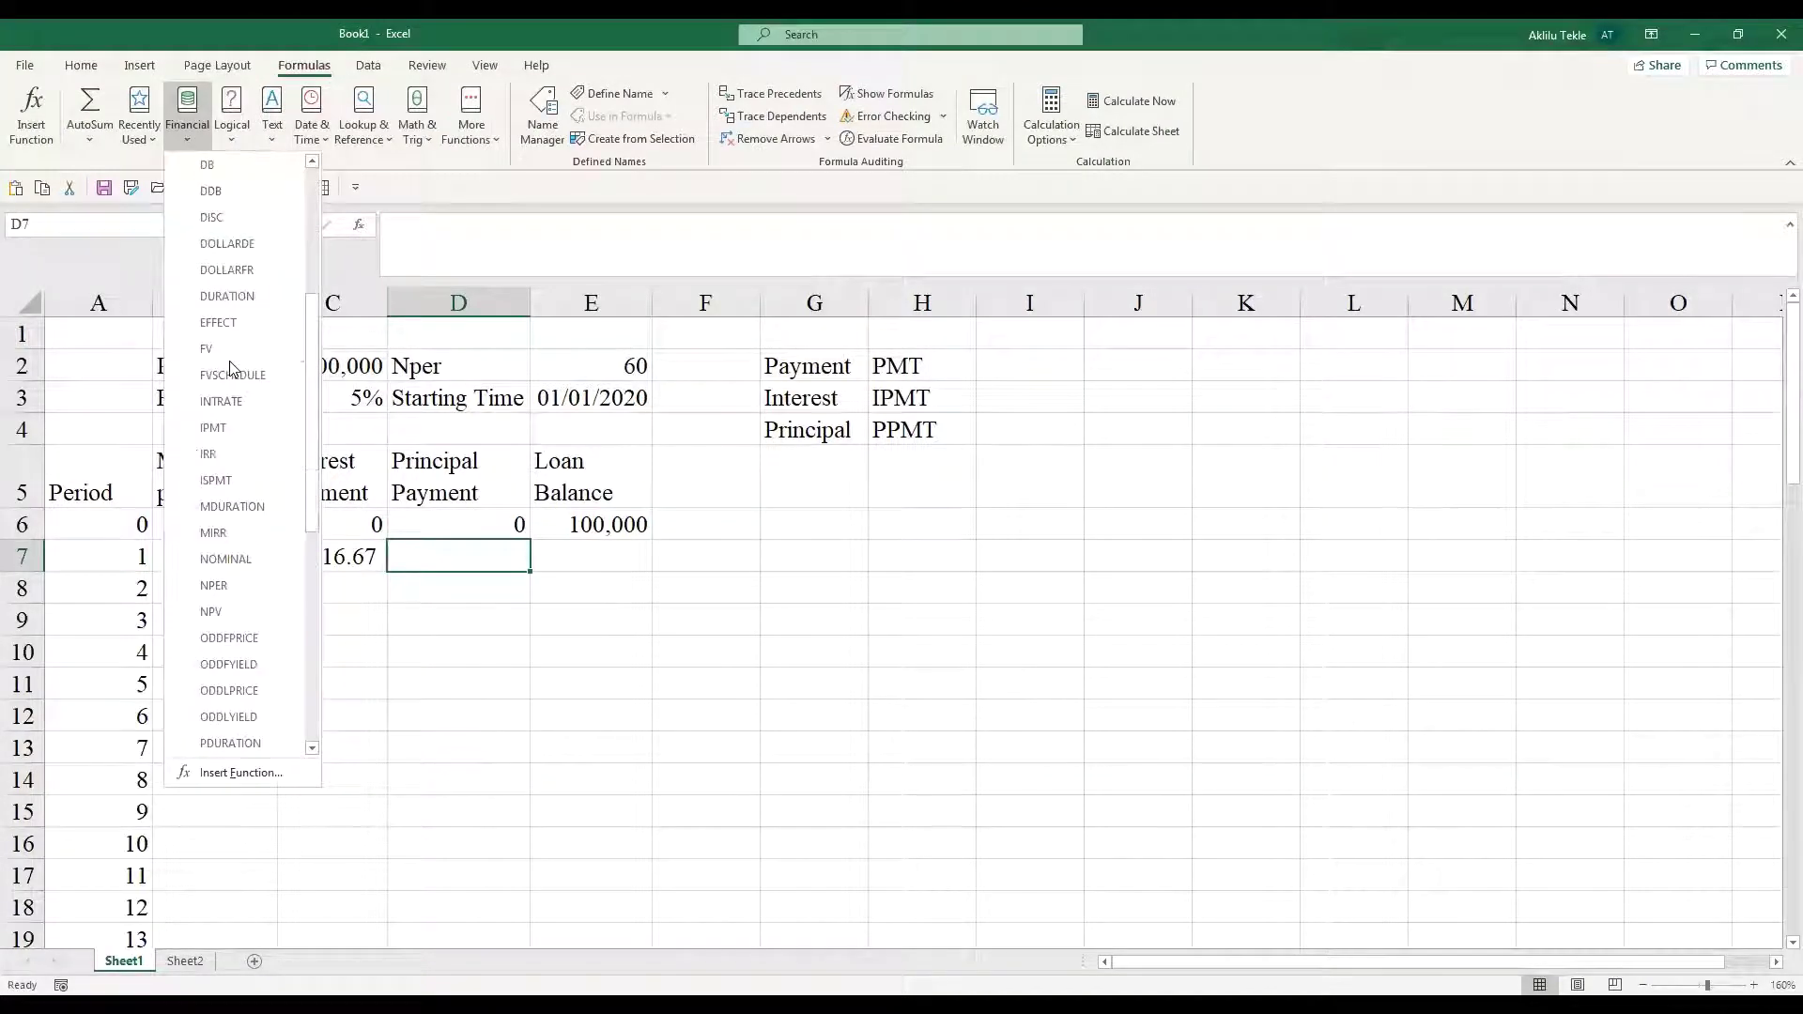
{"action": "scroll", "coordinate": [232, 367], "scroll_direction": "down", "scroll_amount": 1}
{"action": "scroll", "coordinate": [232, 368], "scroll_direction": "down", "scroll_amount": 1}
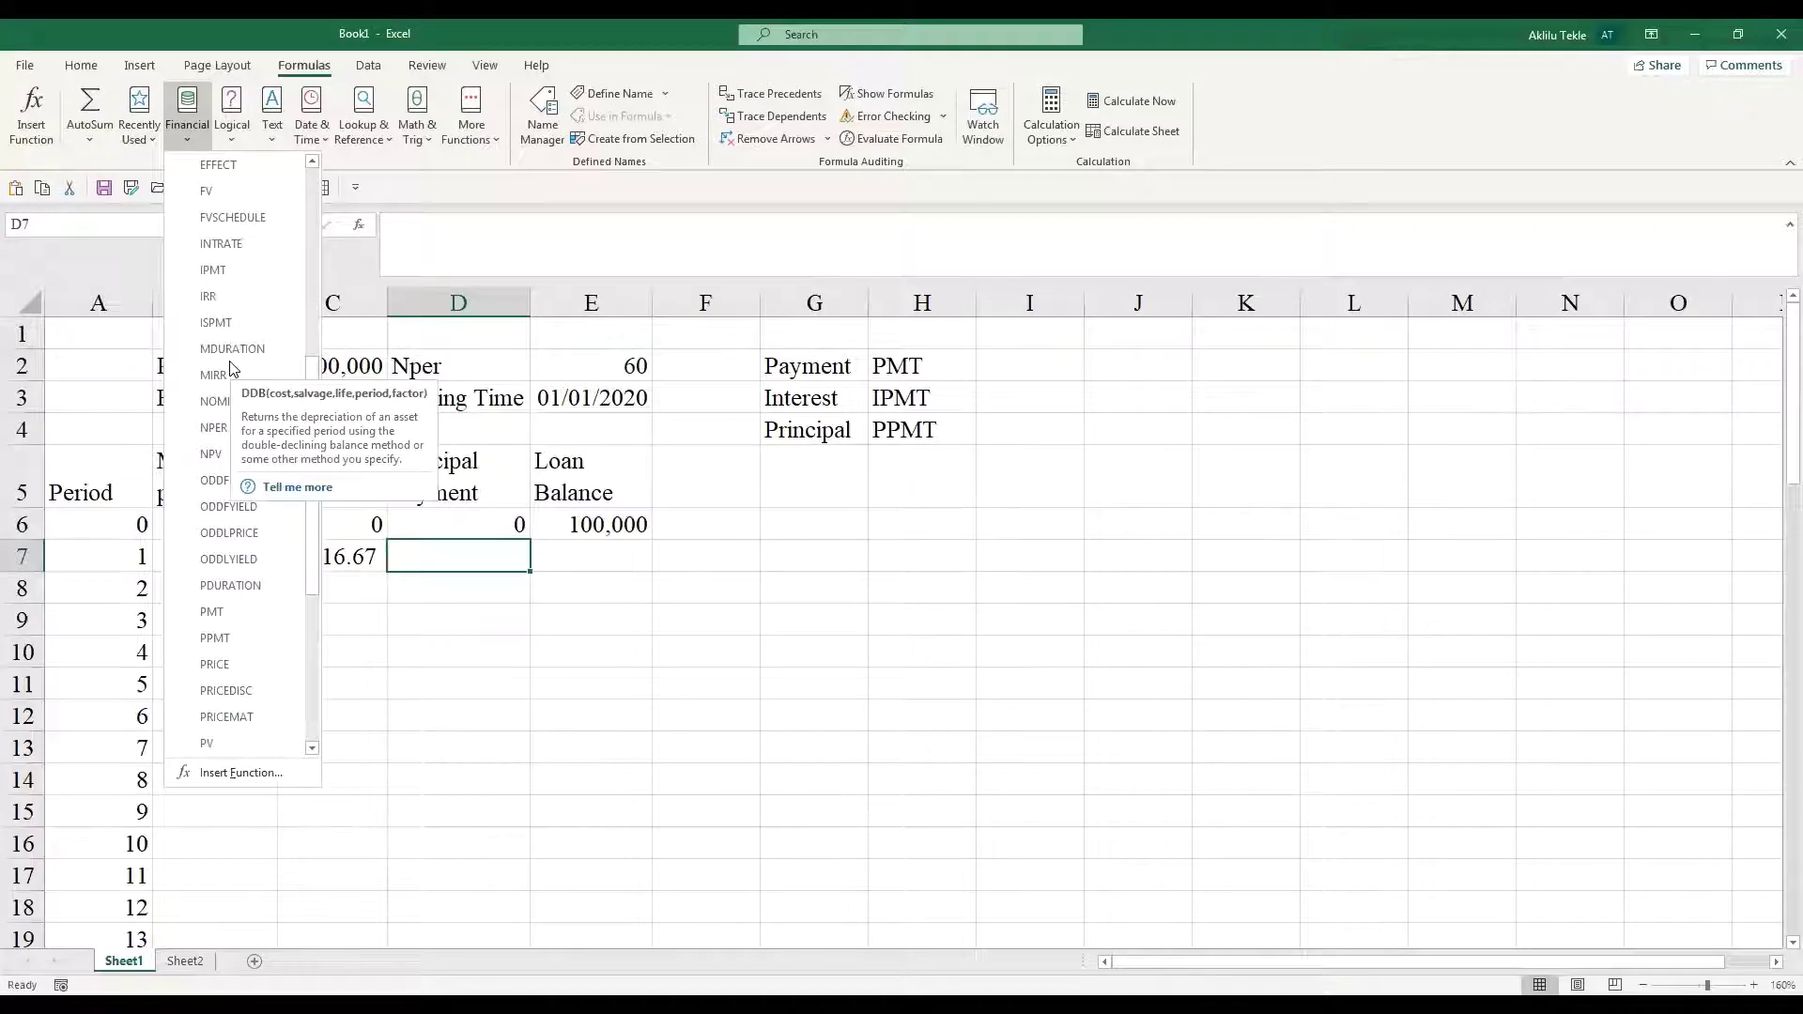
{"action": "left_click", "coordinate": [231, 634]}
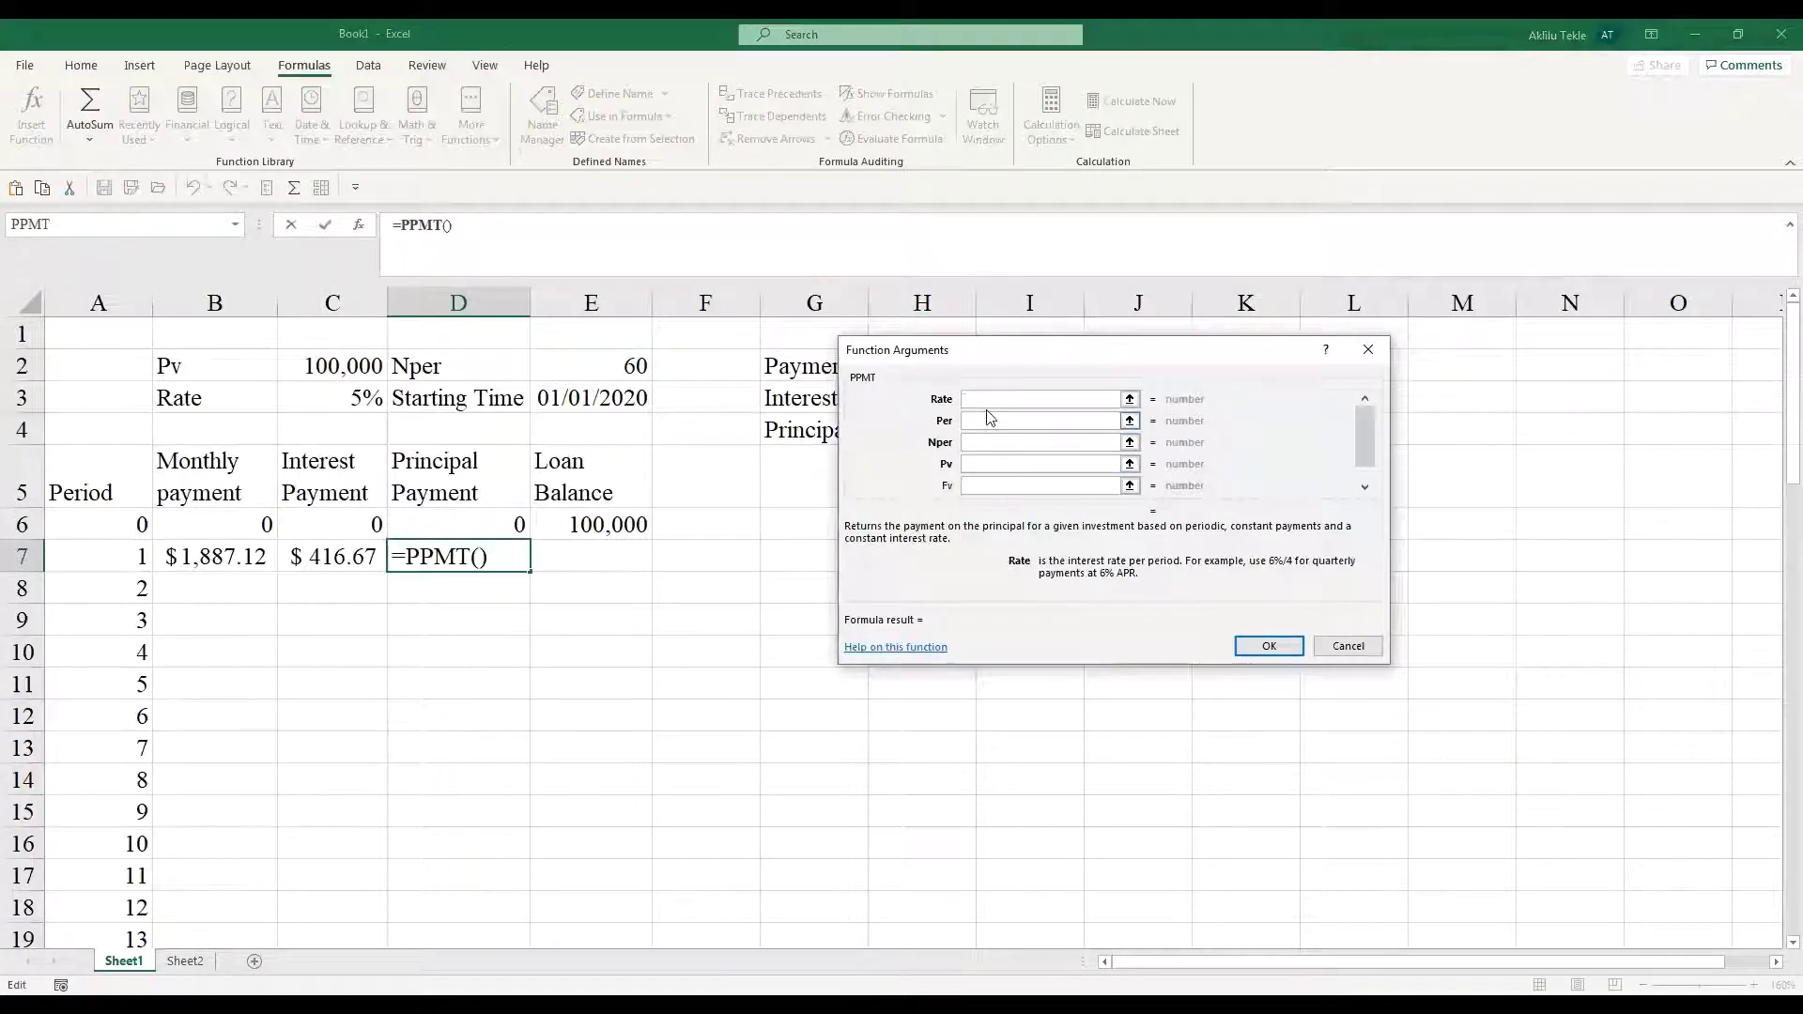
- Fill in the PPMT arguments in D7 with Rate C3/12, Per A7, Nper E2 and Pv C2
{"action": "left_click", "coordinate": [359, 397]}
{"action": "type", "text": "/12"}
{"action": "key", "text": "Tab"}
{"action": "left_click", "coordinate": [121, 555]}
{"action": "left_click", "coordinate": [976, 441]}
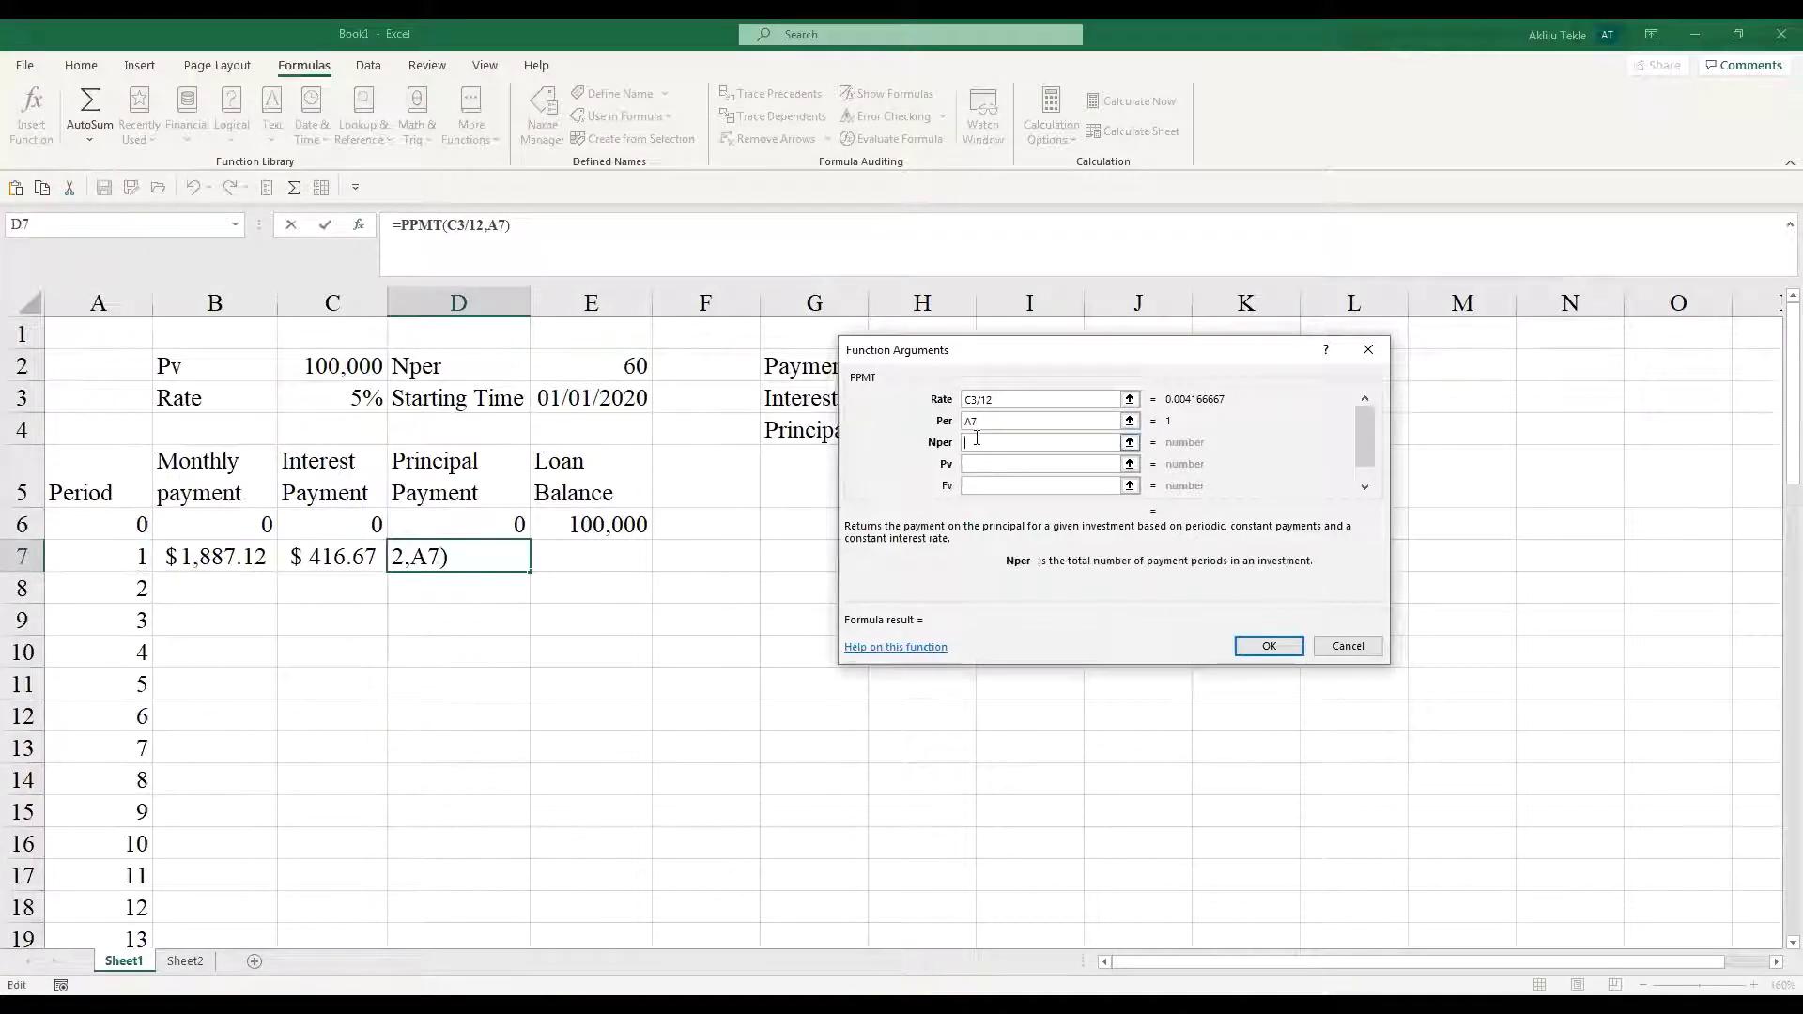
{"action": "left_click", "coordinate": [614, 373]}
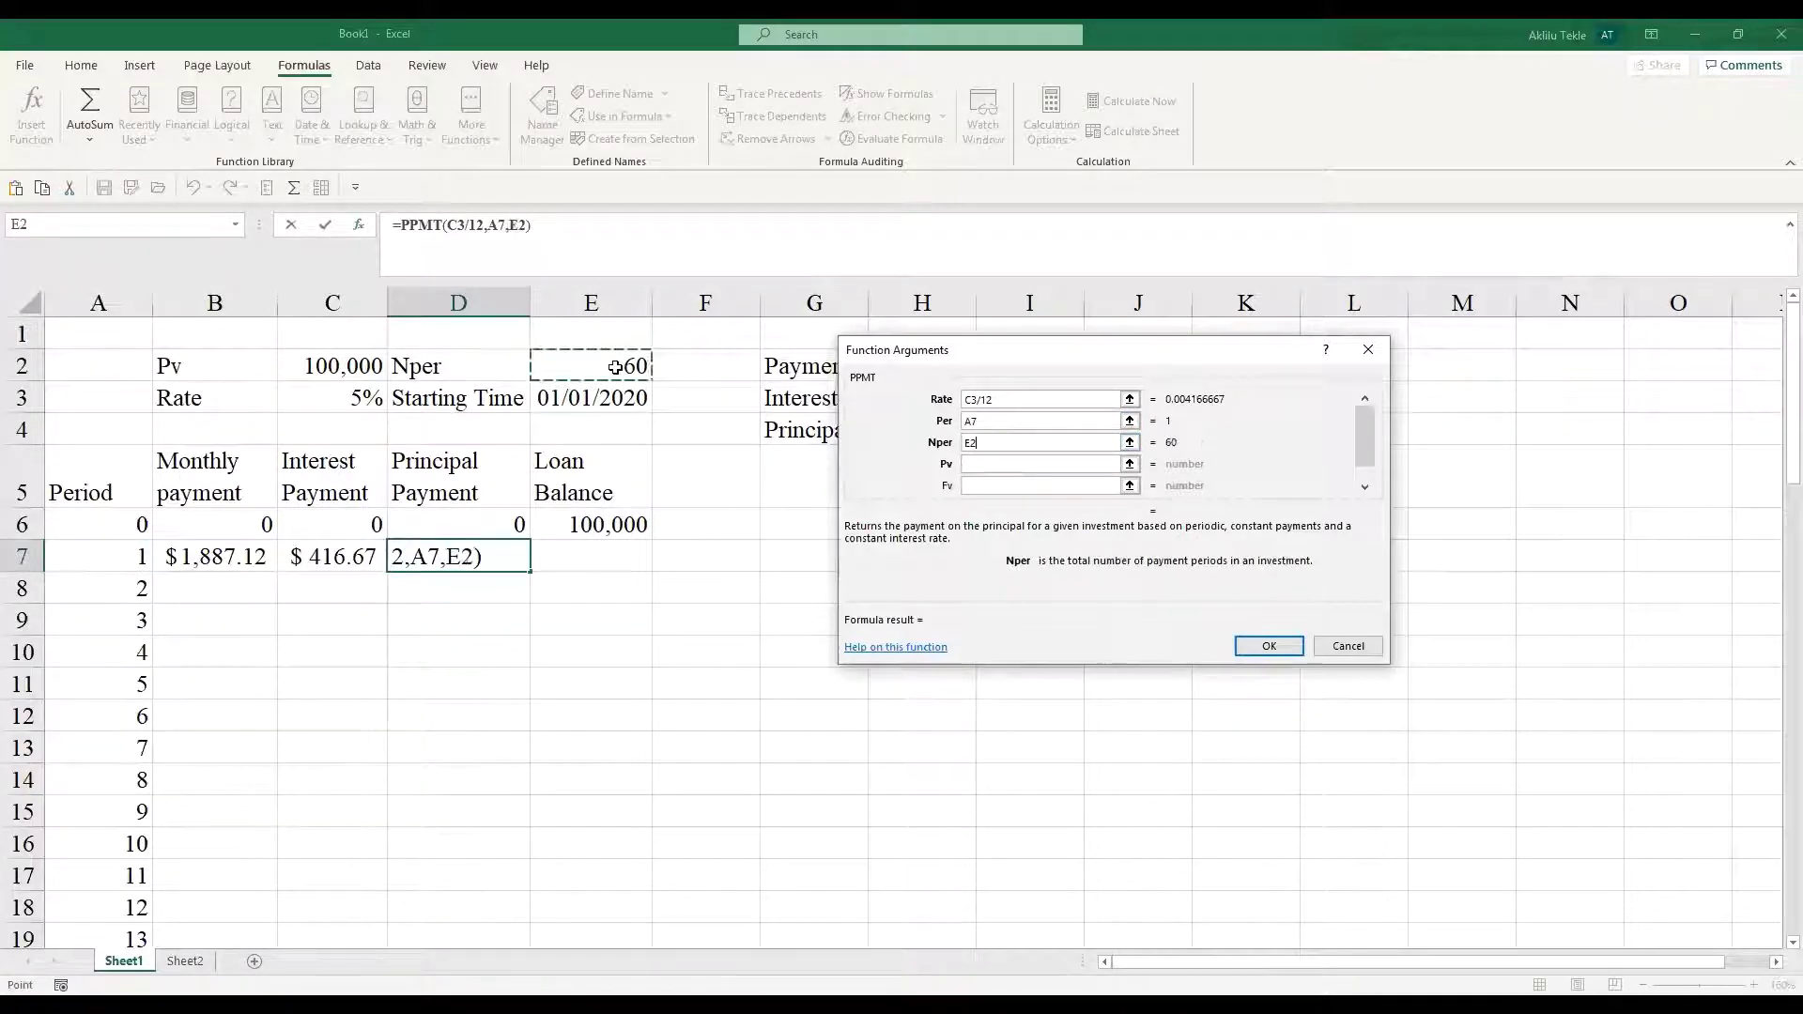
{"action": "left_click", "coordinate": [990, 466]}
{"action": "left_click", "coordinate": [344, 367]}
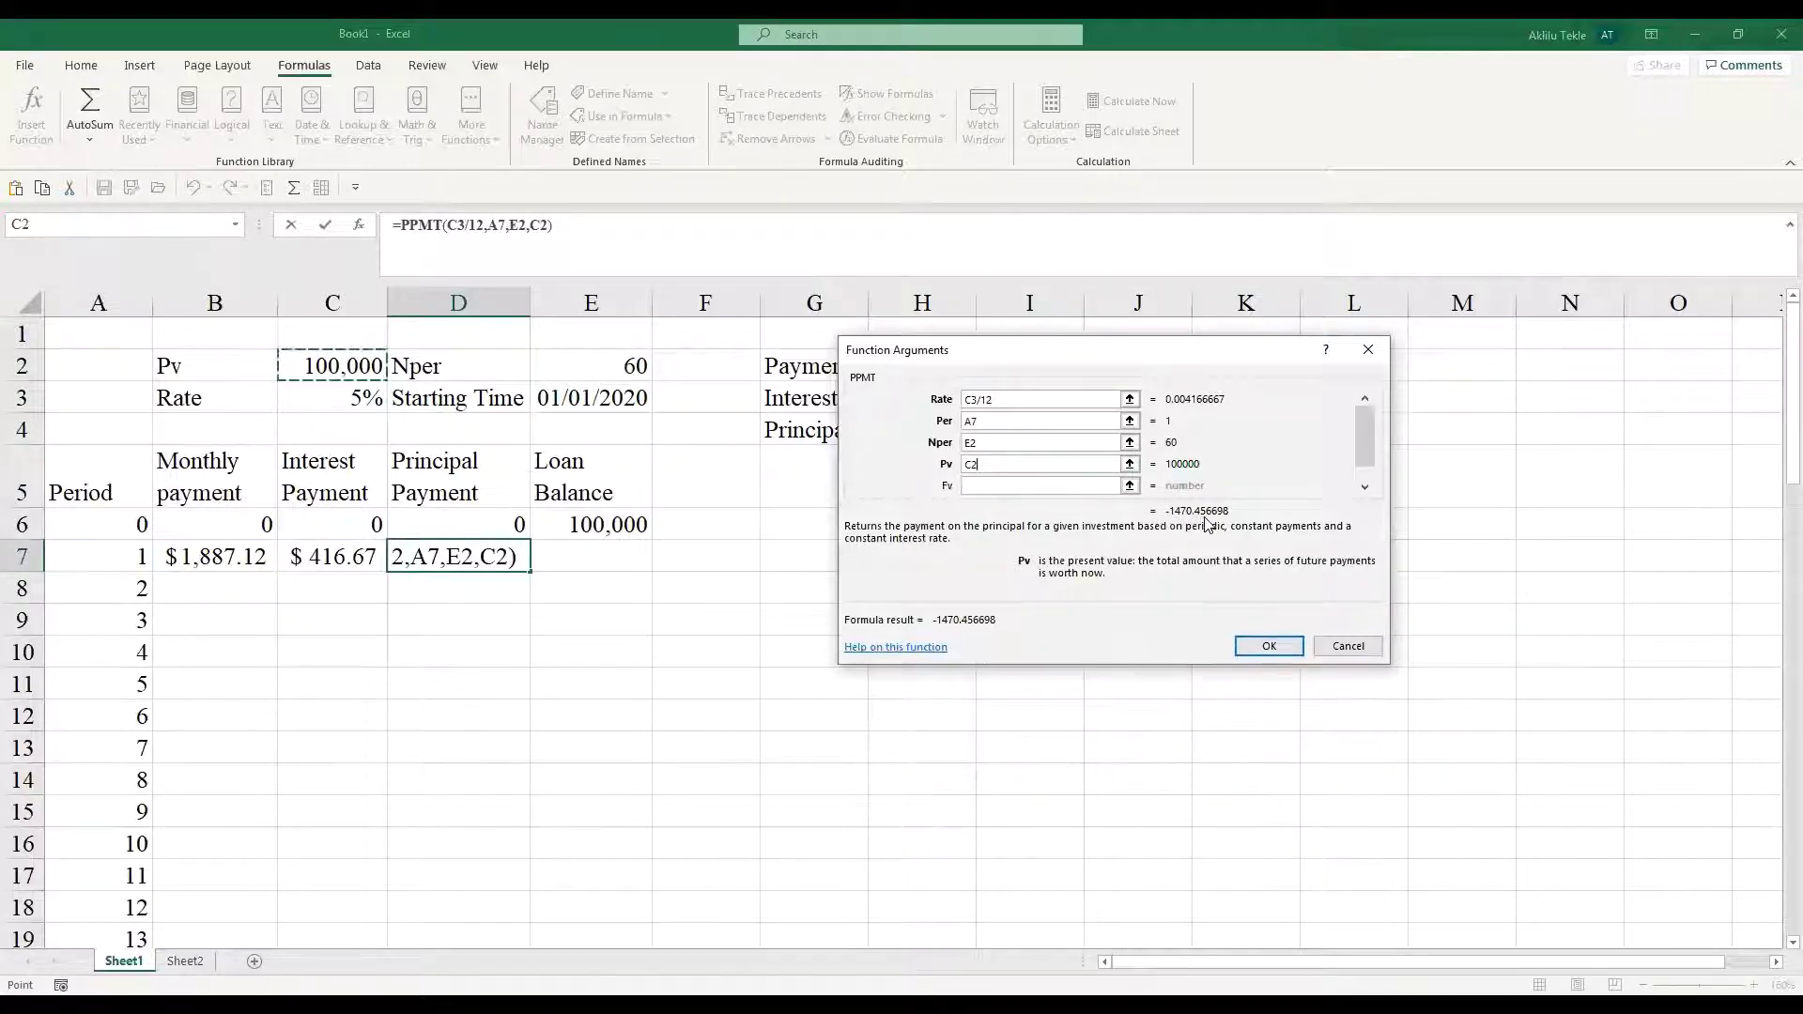
{"action": "left_click", "coordinate": [1267, 650]}
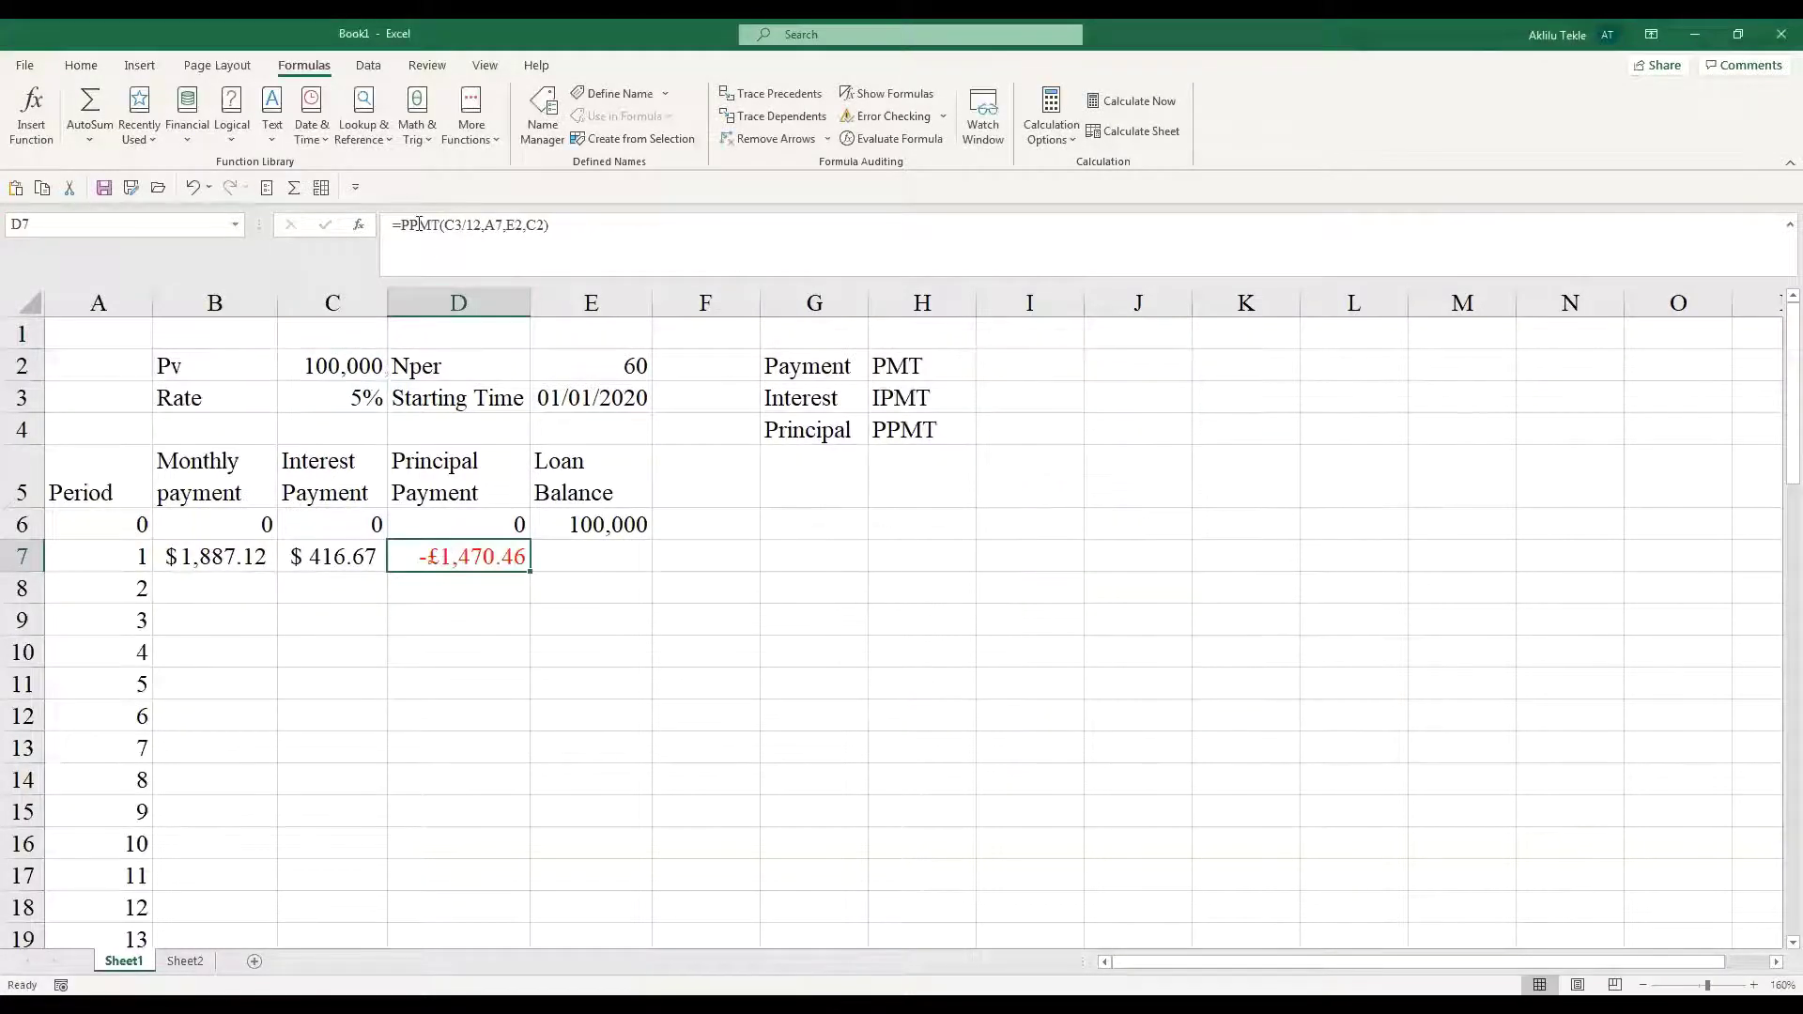
- Add a minus sign before PPMT in D7 so the formula reads =-PPMT(C3/12,A7,E2,C2)
{"action": "left_click", "coordinate": [405, 222]}
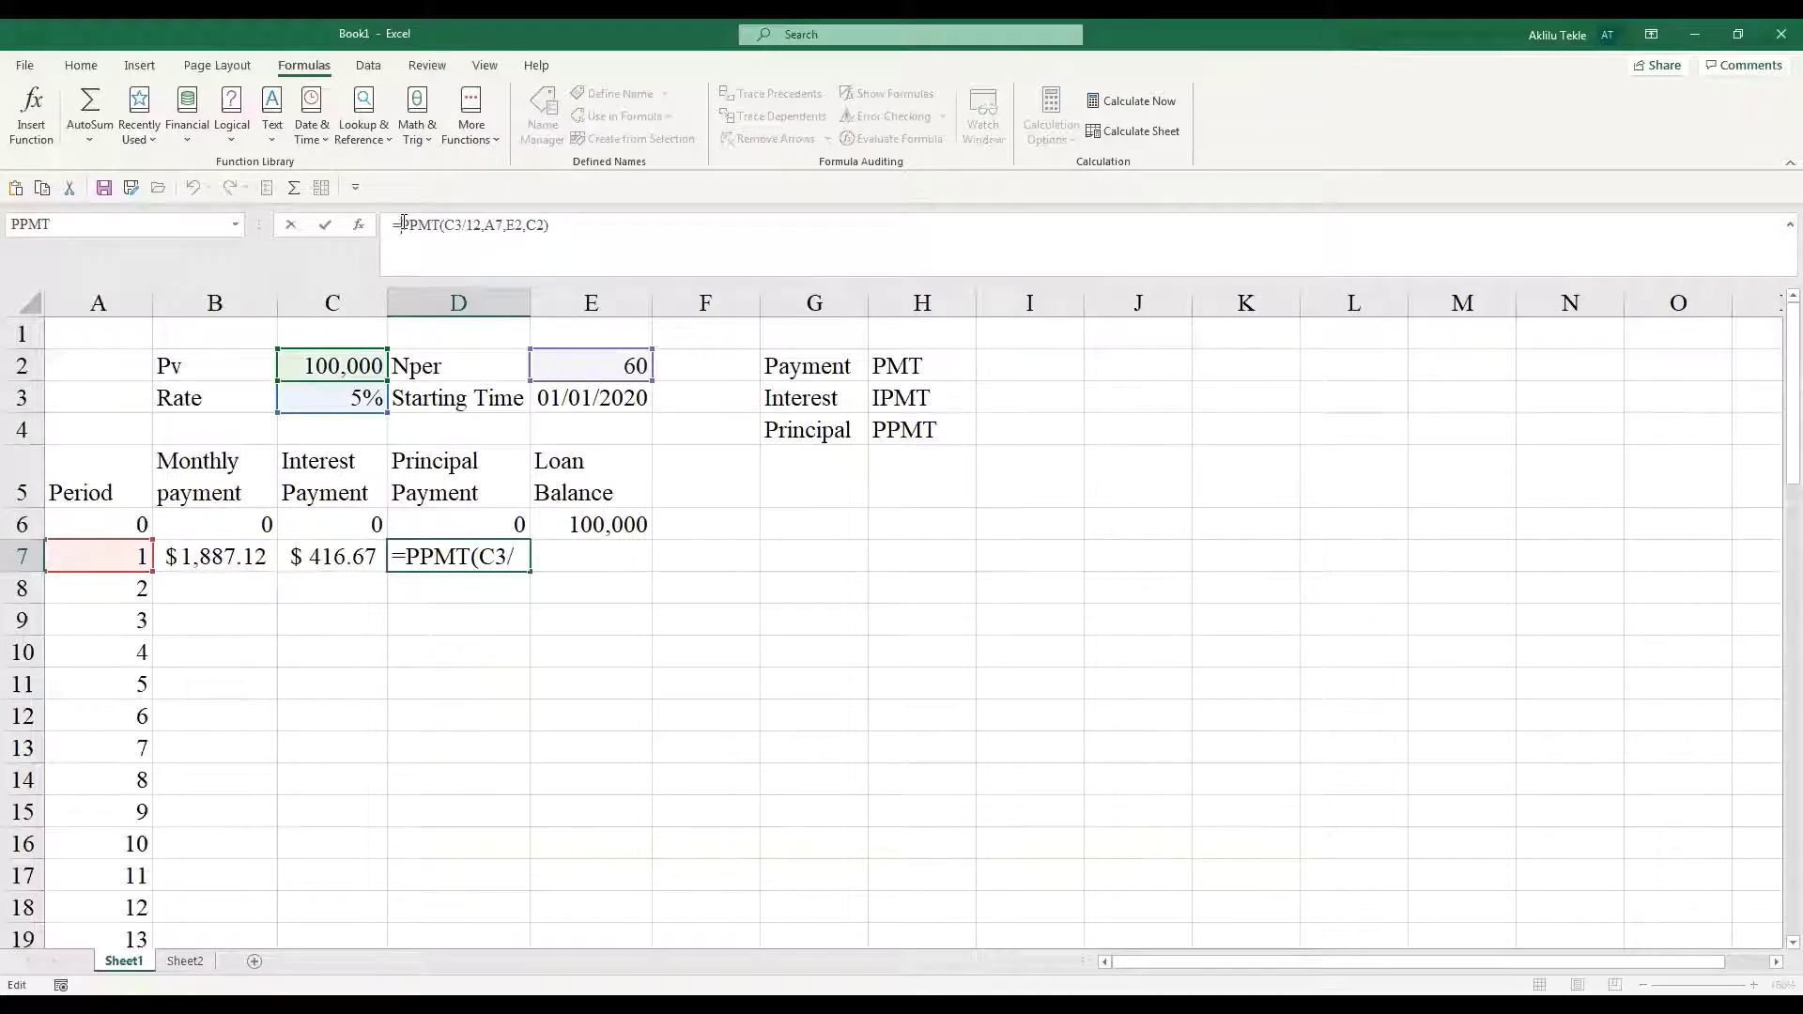
{"action": "type", "text": "-"}
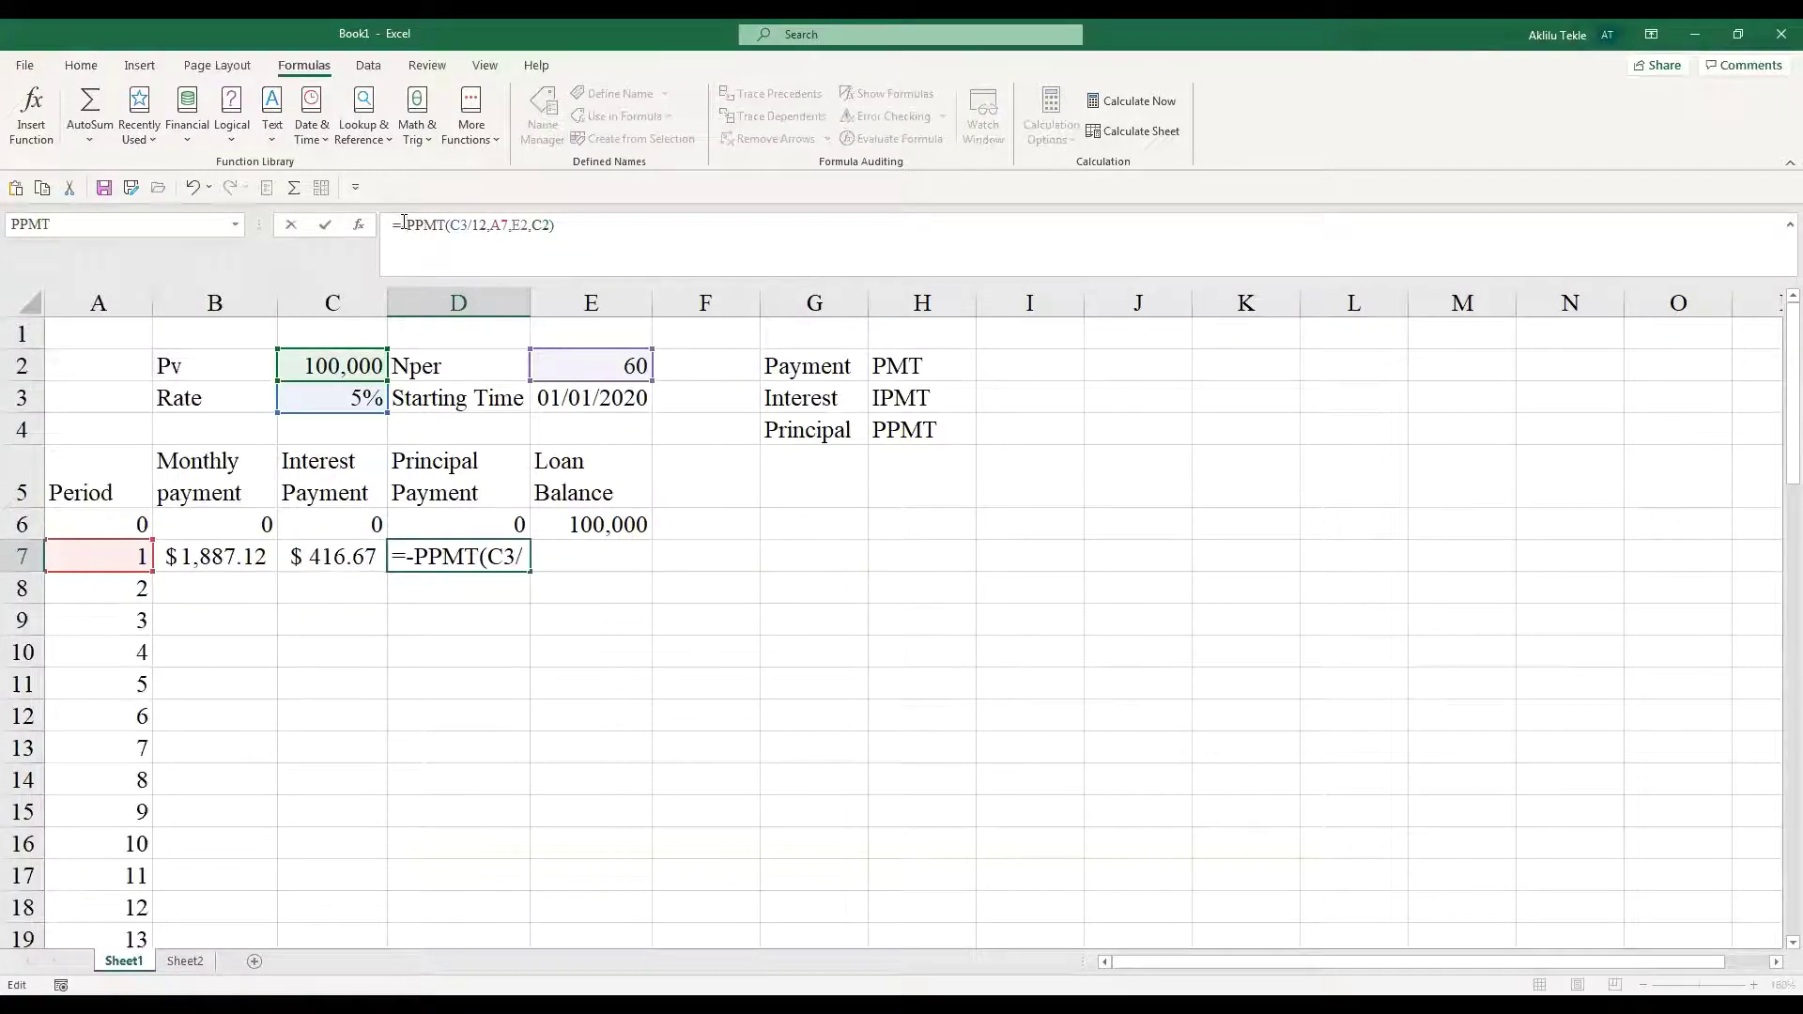
{"action": "key", "text": "Return"}
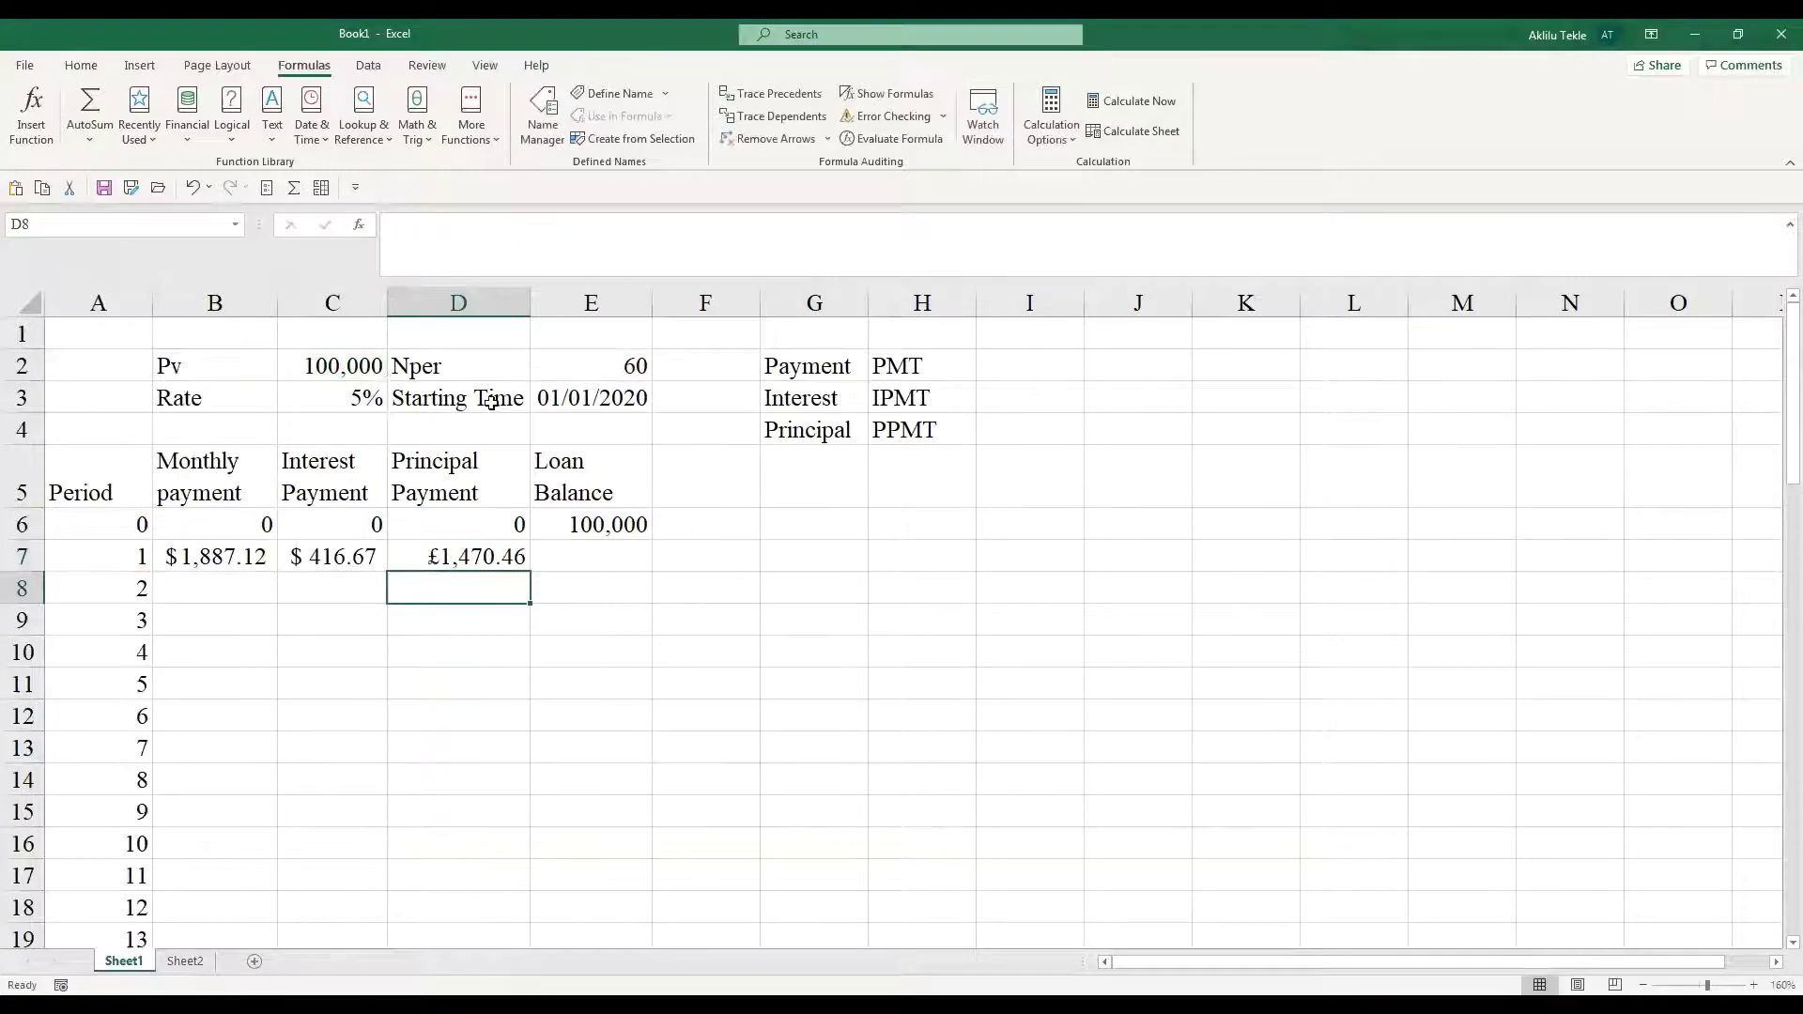
- Enter the period 1 loan balance formula =E6-D7 in cell E7
{"action": "left_click", "coordinate": [598, 554]}
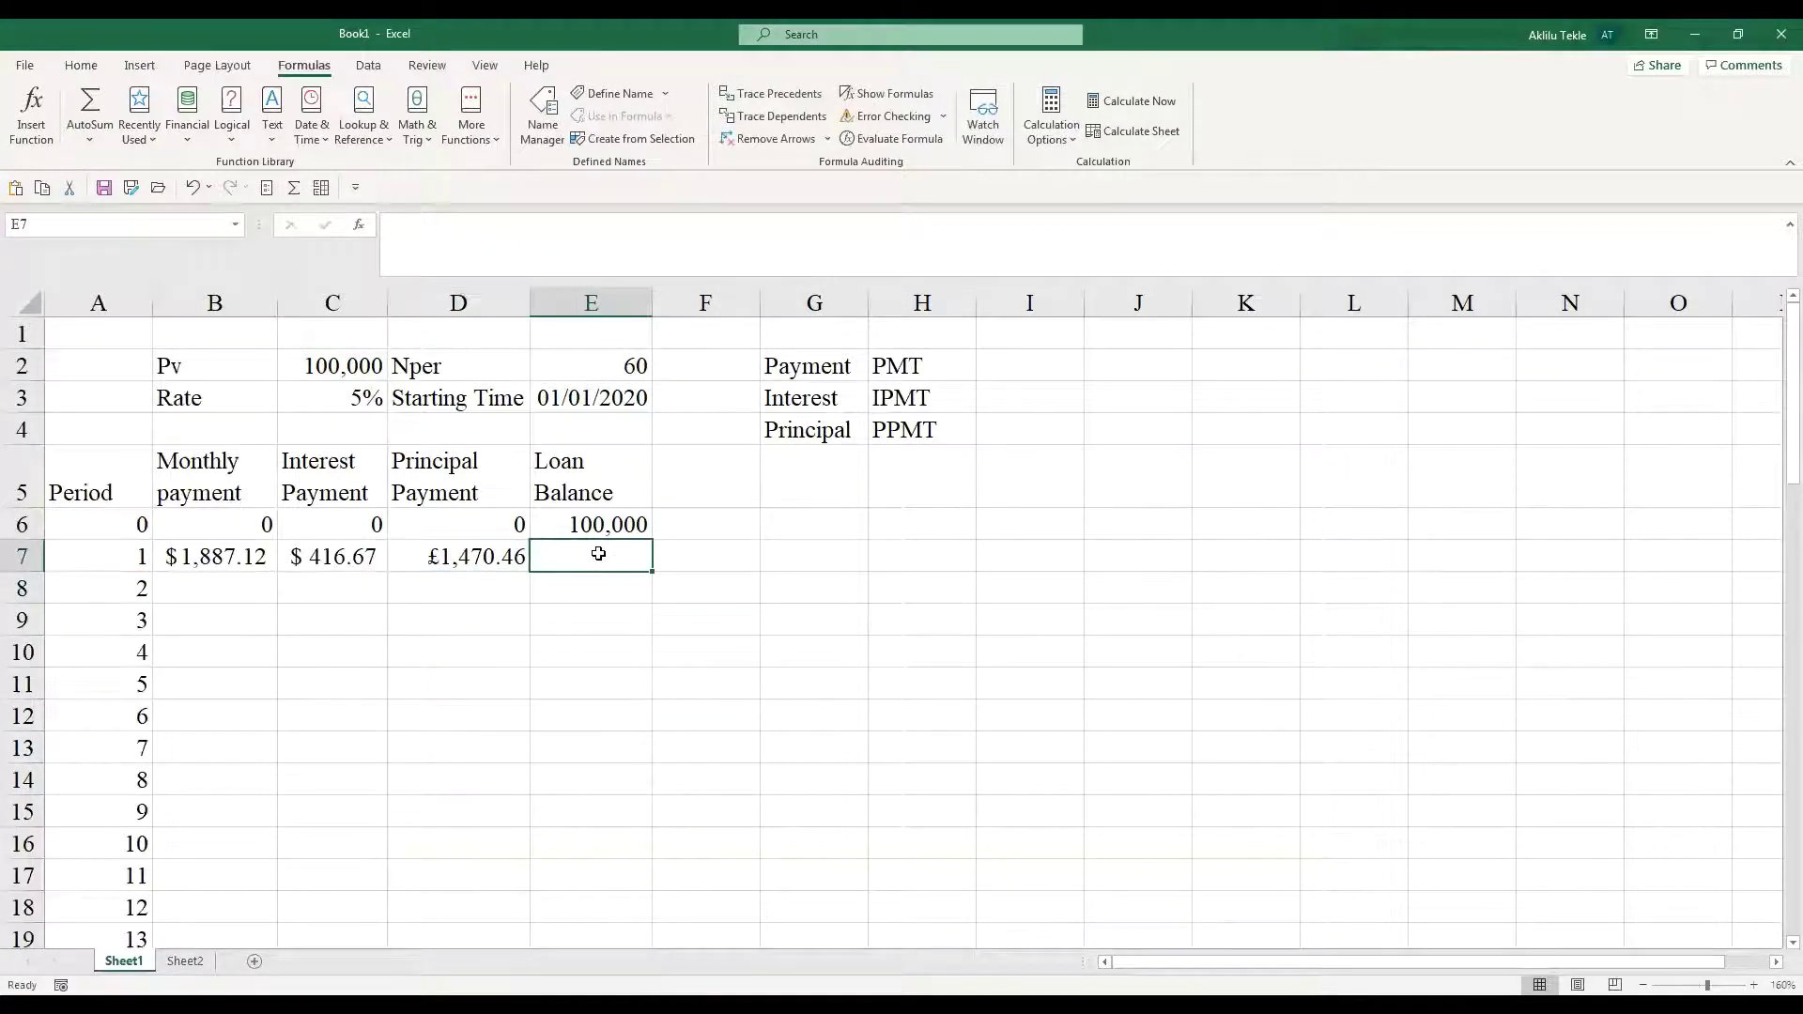
{"action": "type", "text": "="}
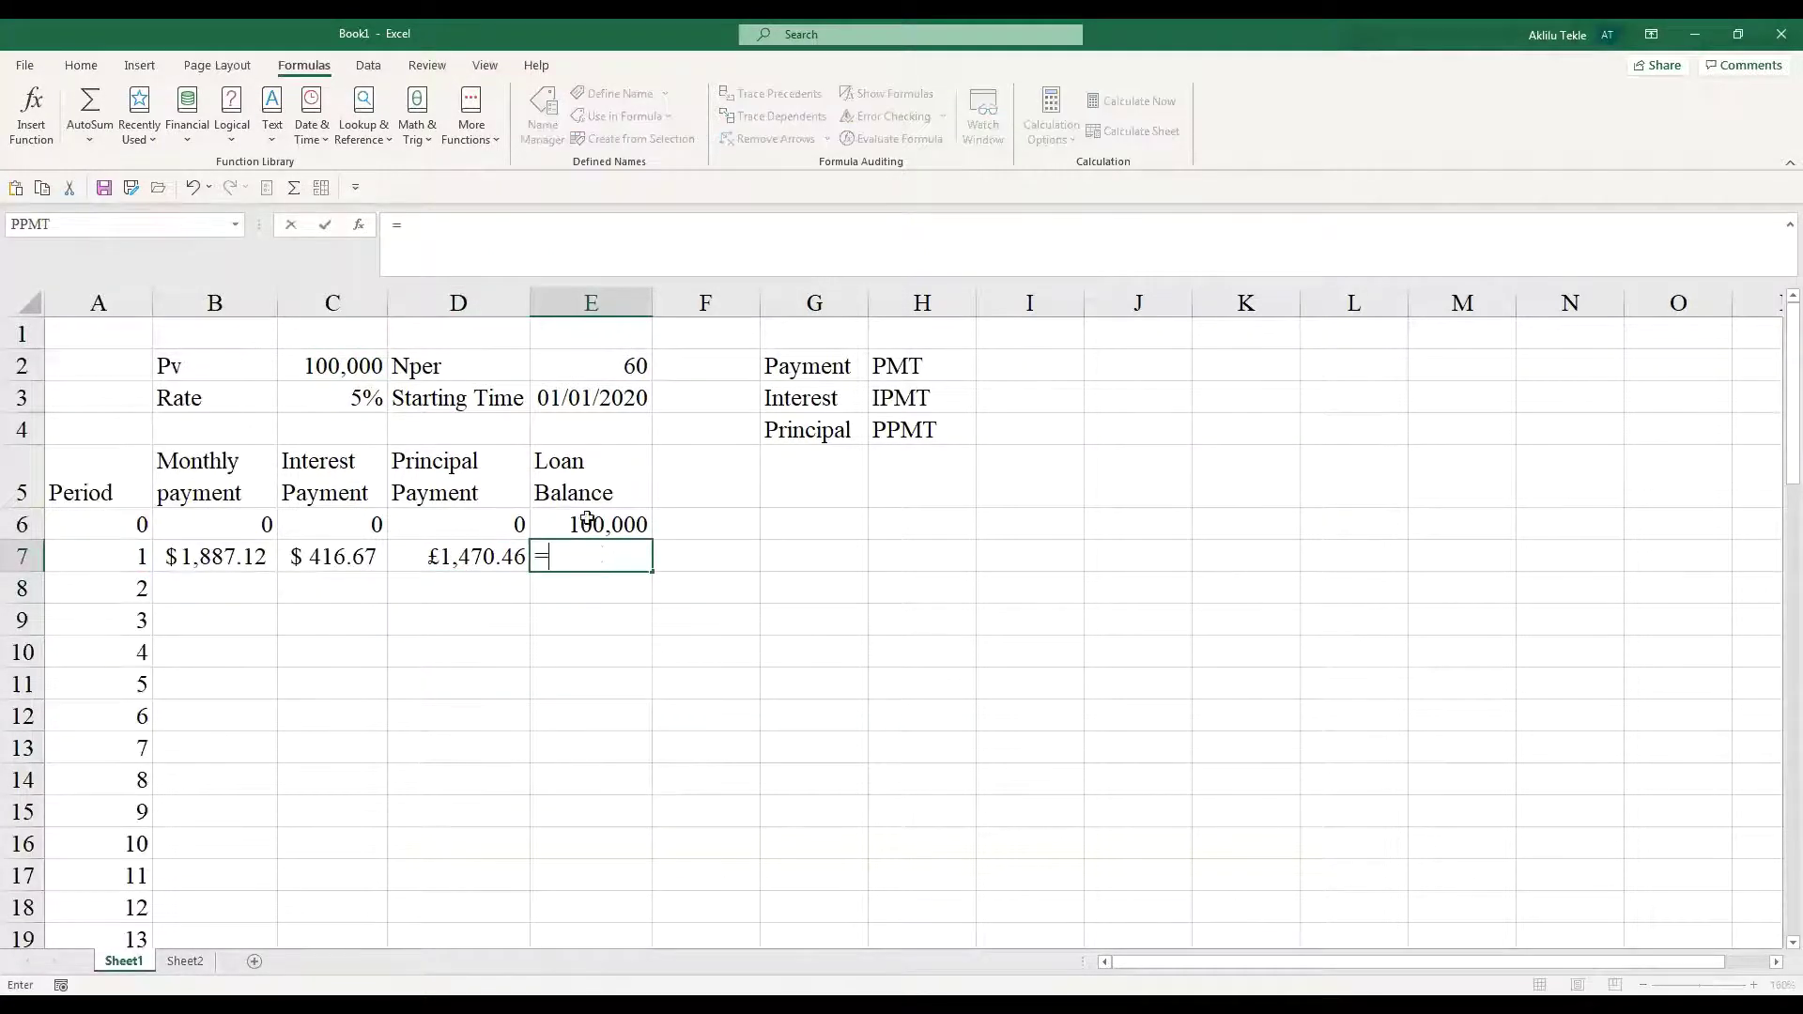
{"action": "left_click", "coordinate": [586, 523]}
{"action": "type", "text": "-"}
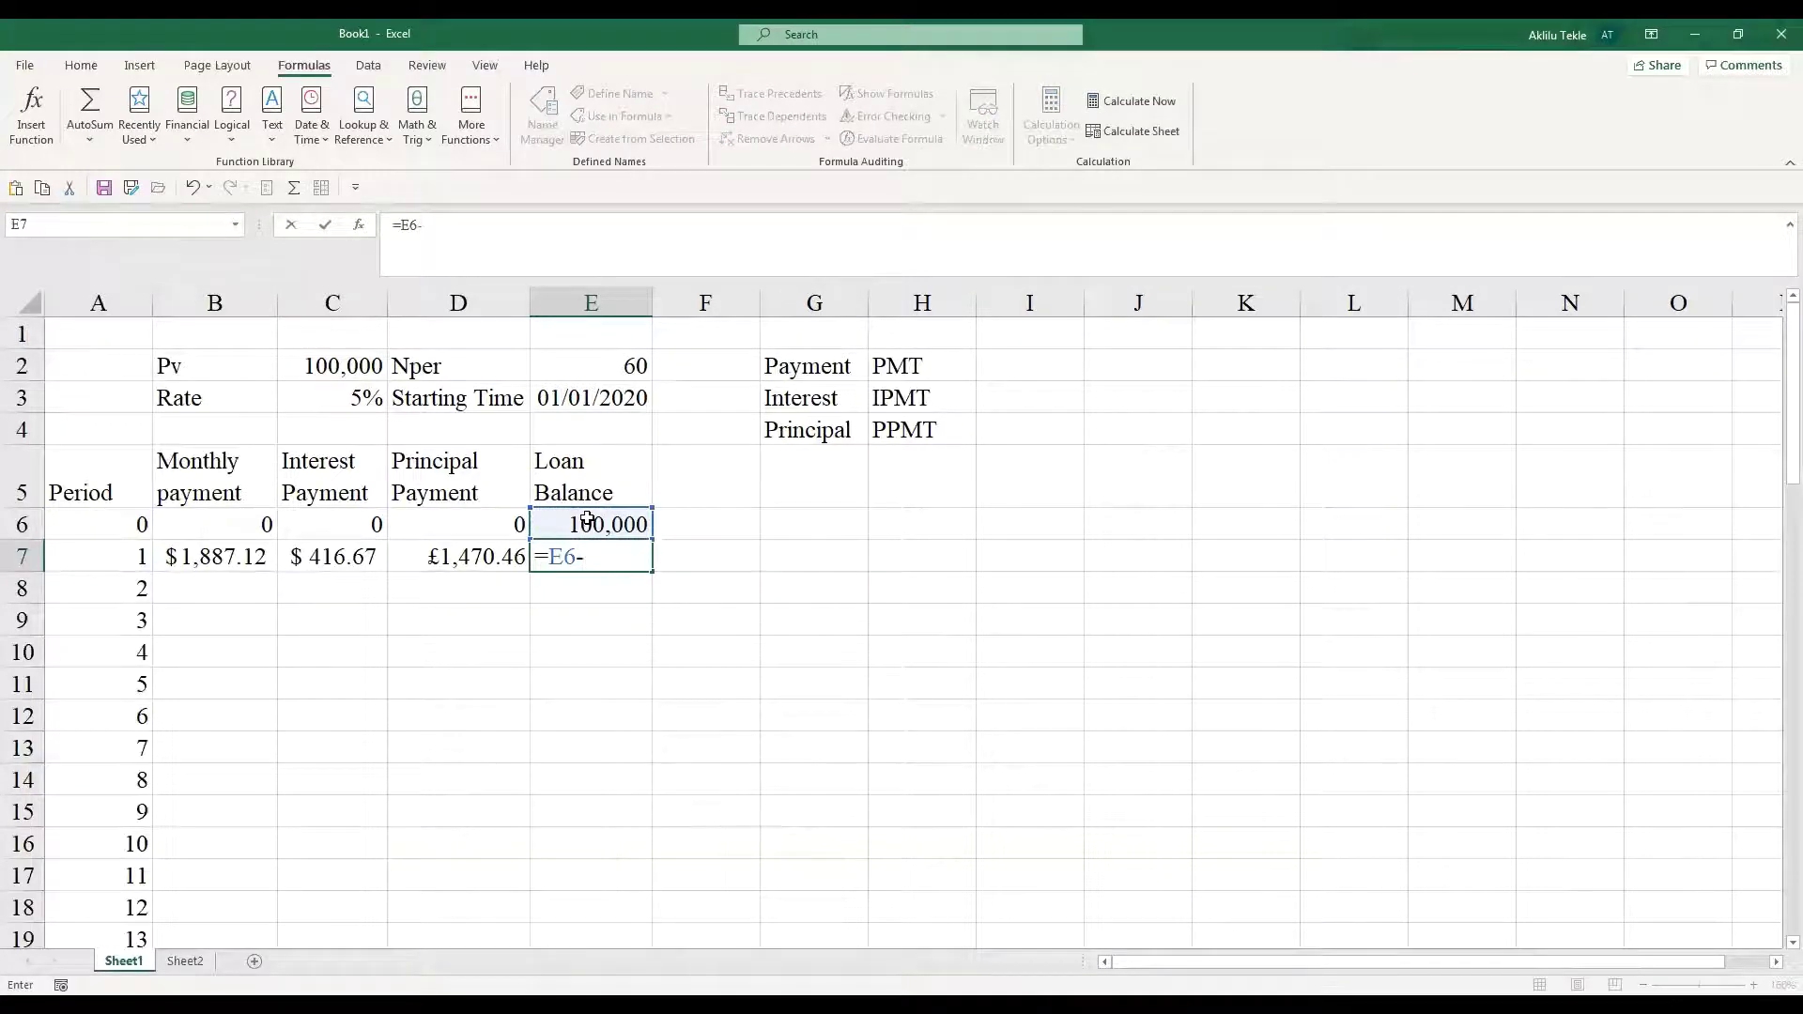
{"action": "left_click", "coordinate": [458, 561]}
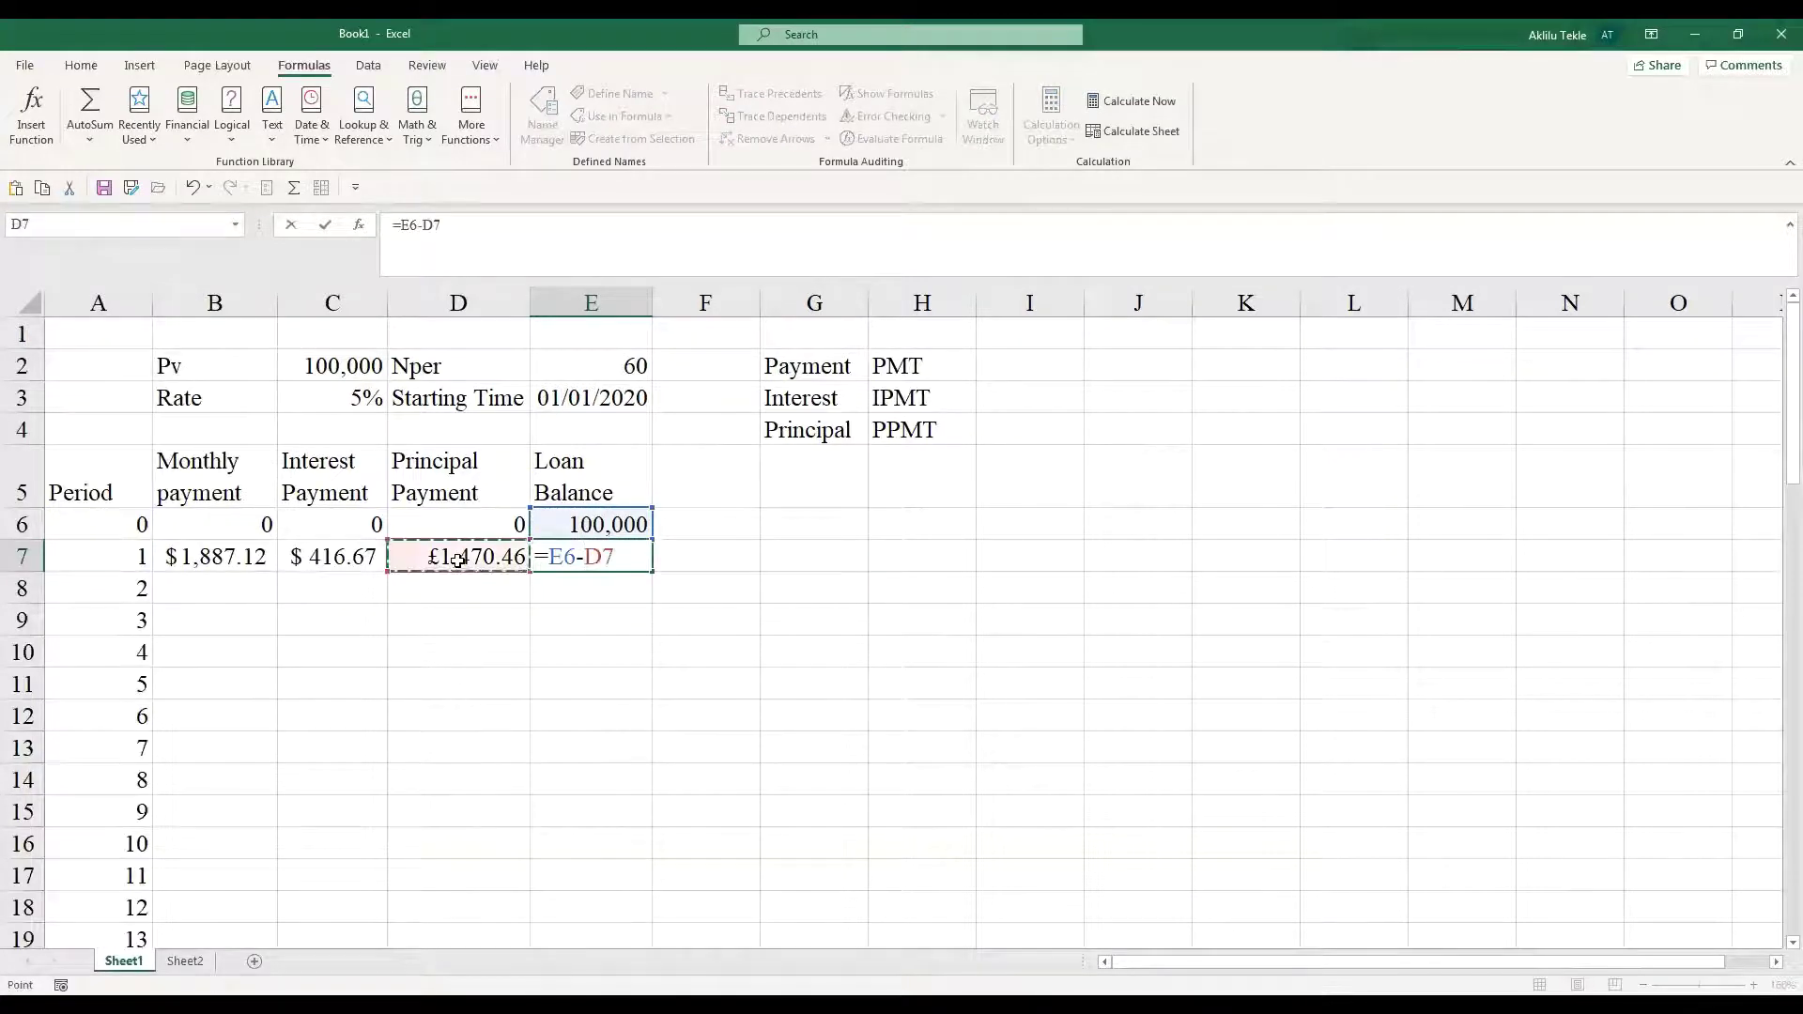
{"action": "key", "text": "Return"}
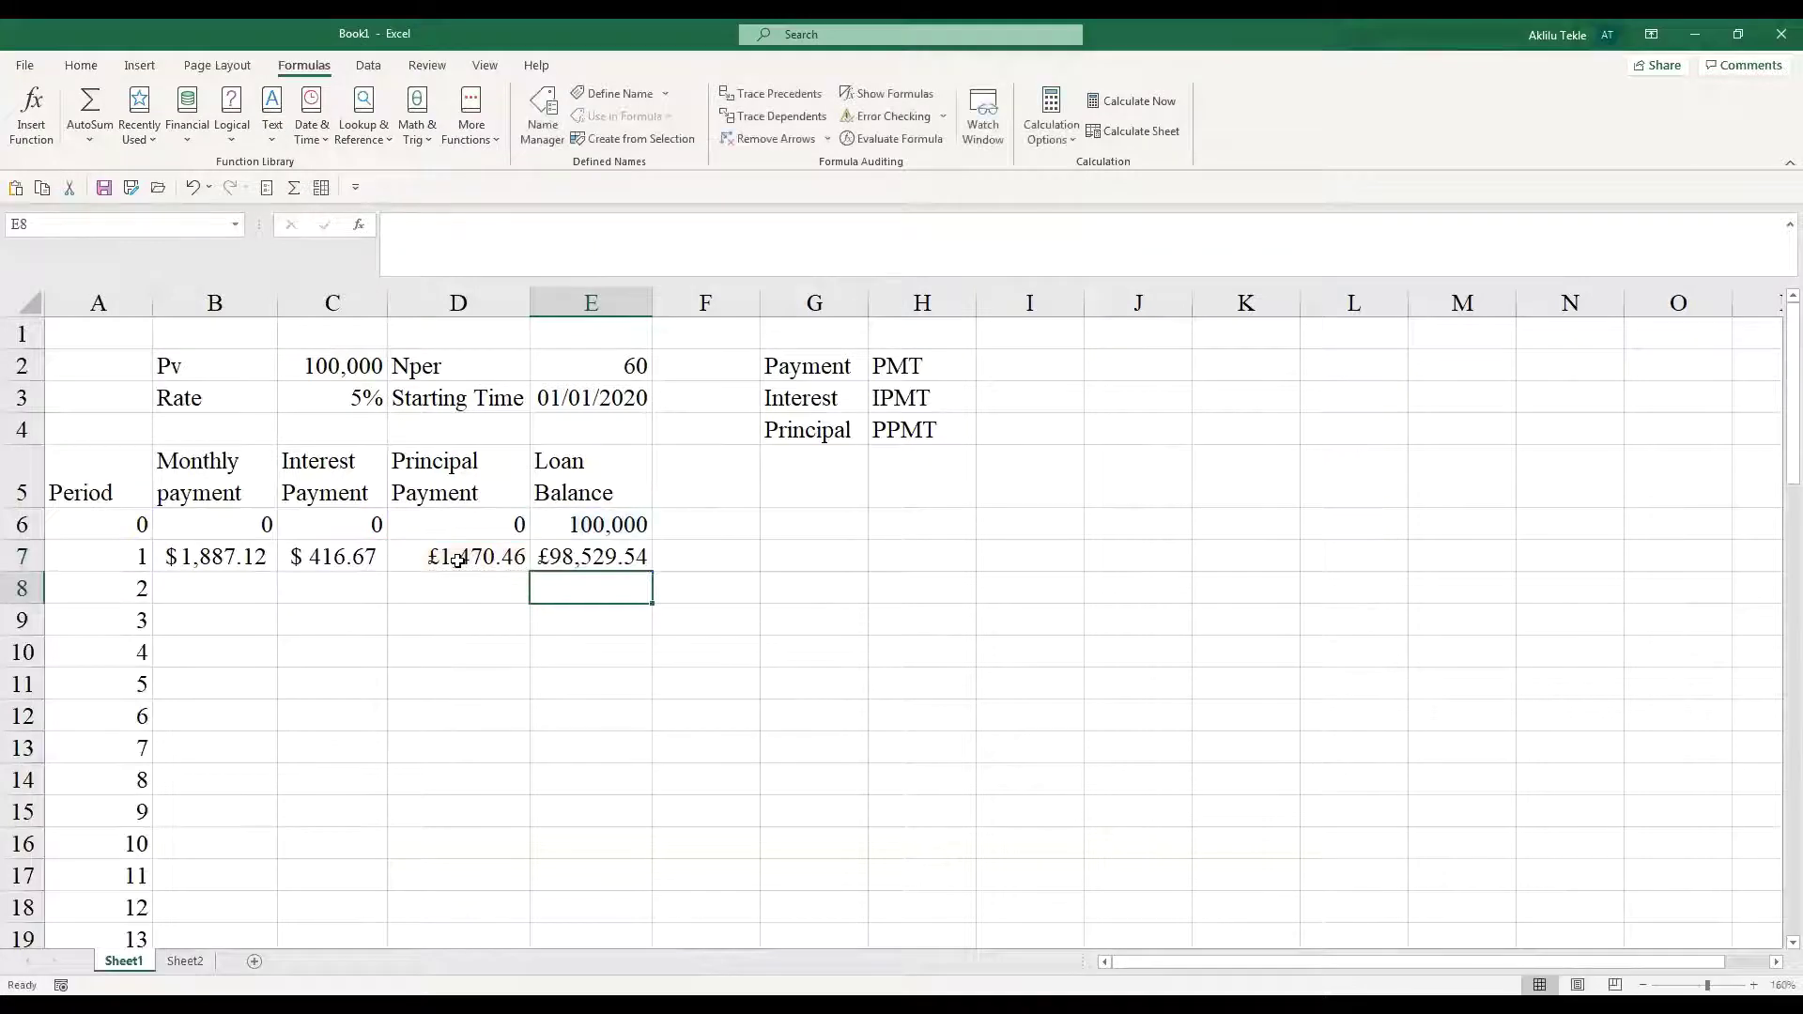
{"action": "left_click", "coordinate": [587, 557]}
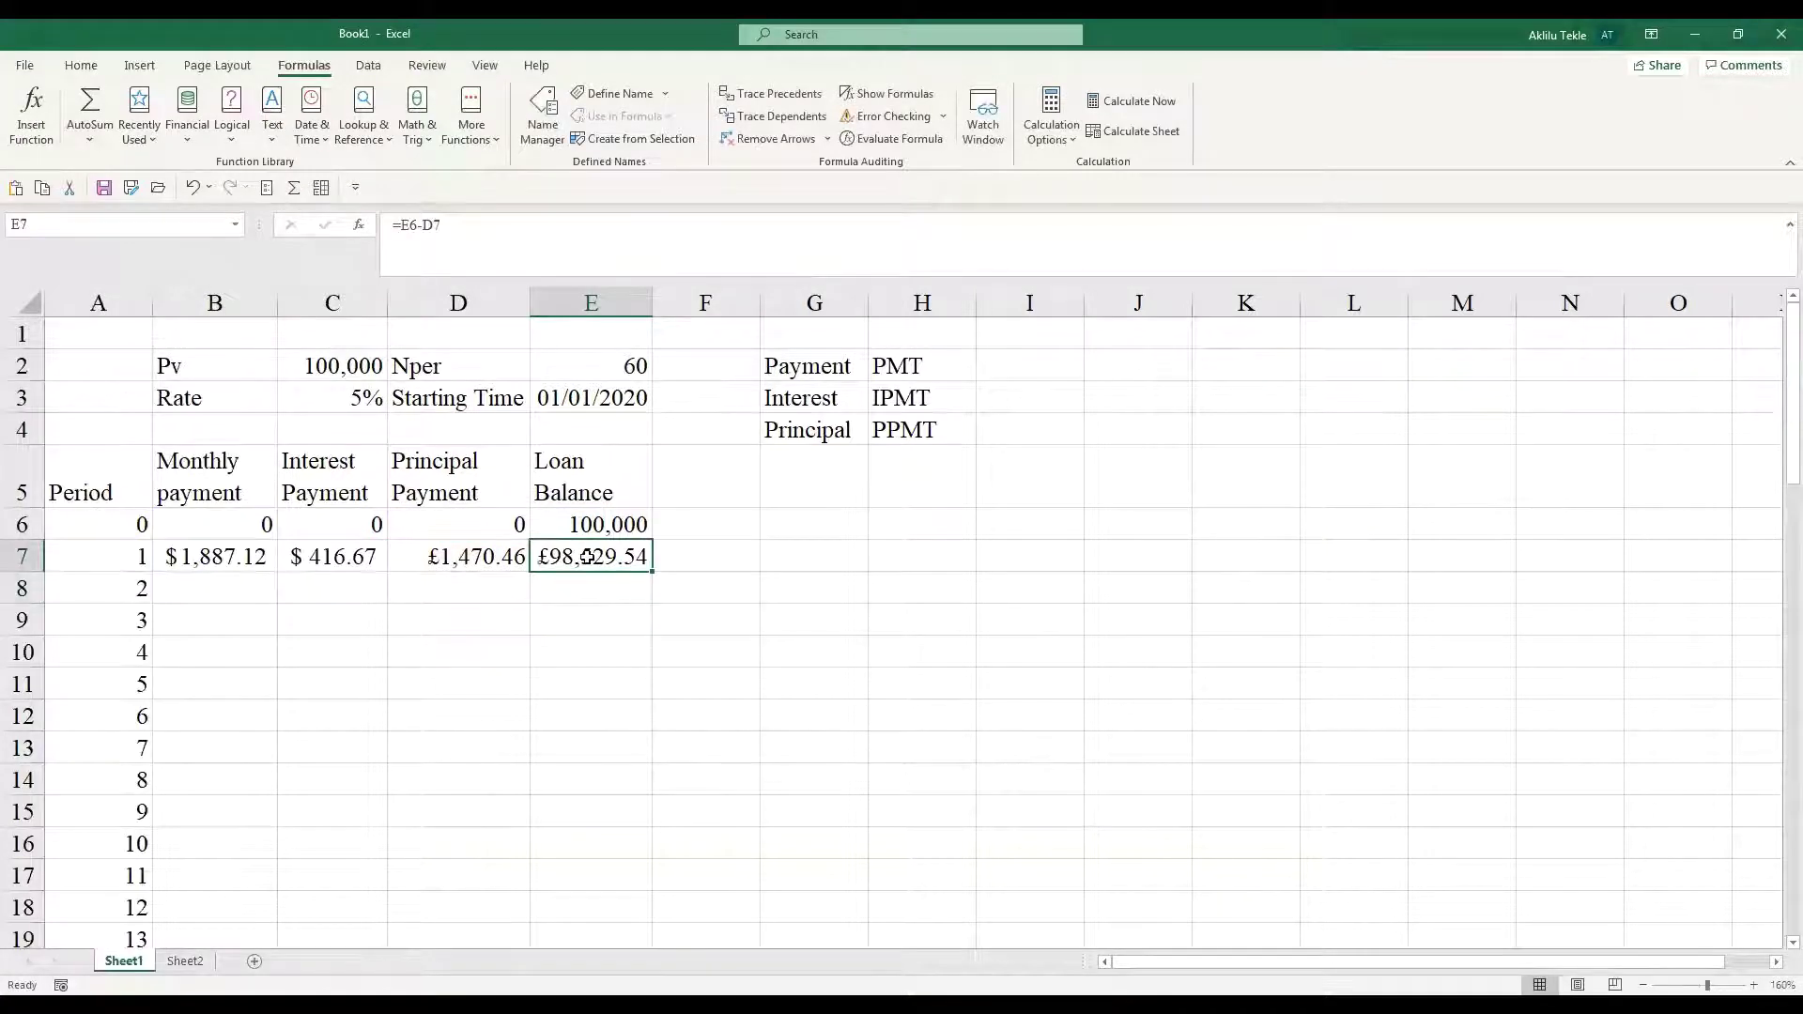
- Try to fill the period 1 formulas in B7:E7 down through all the periods, and undo the fill
{"action": "left_click_drag", "start_coordinate": [211, 559], "coordinate": [585, 557]}
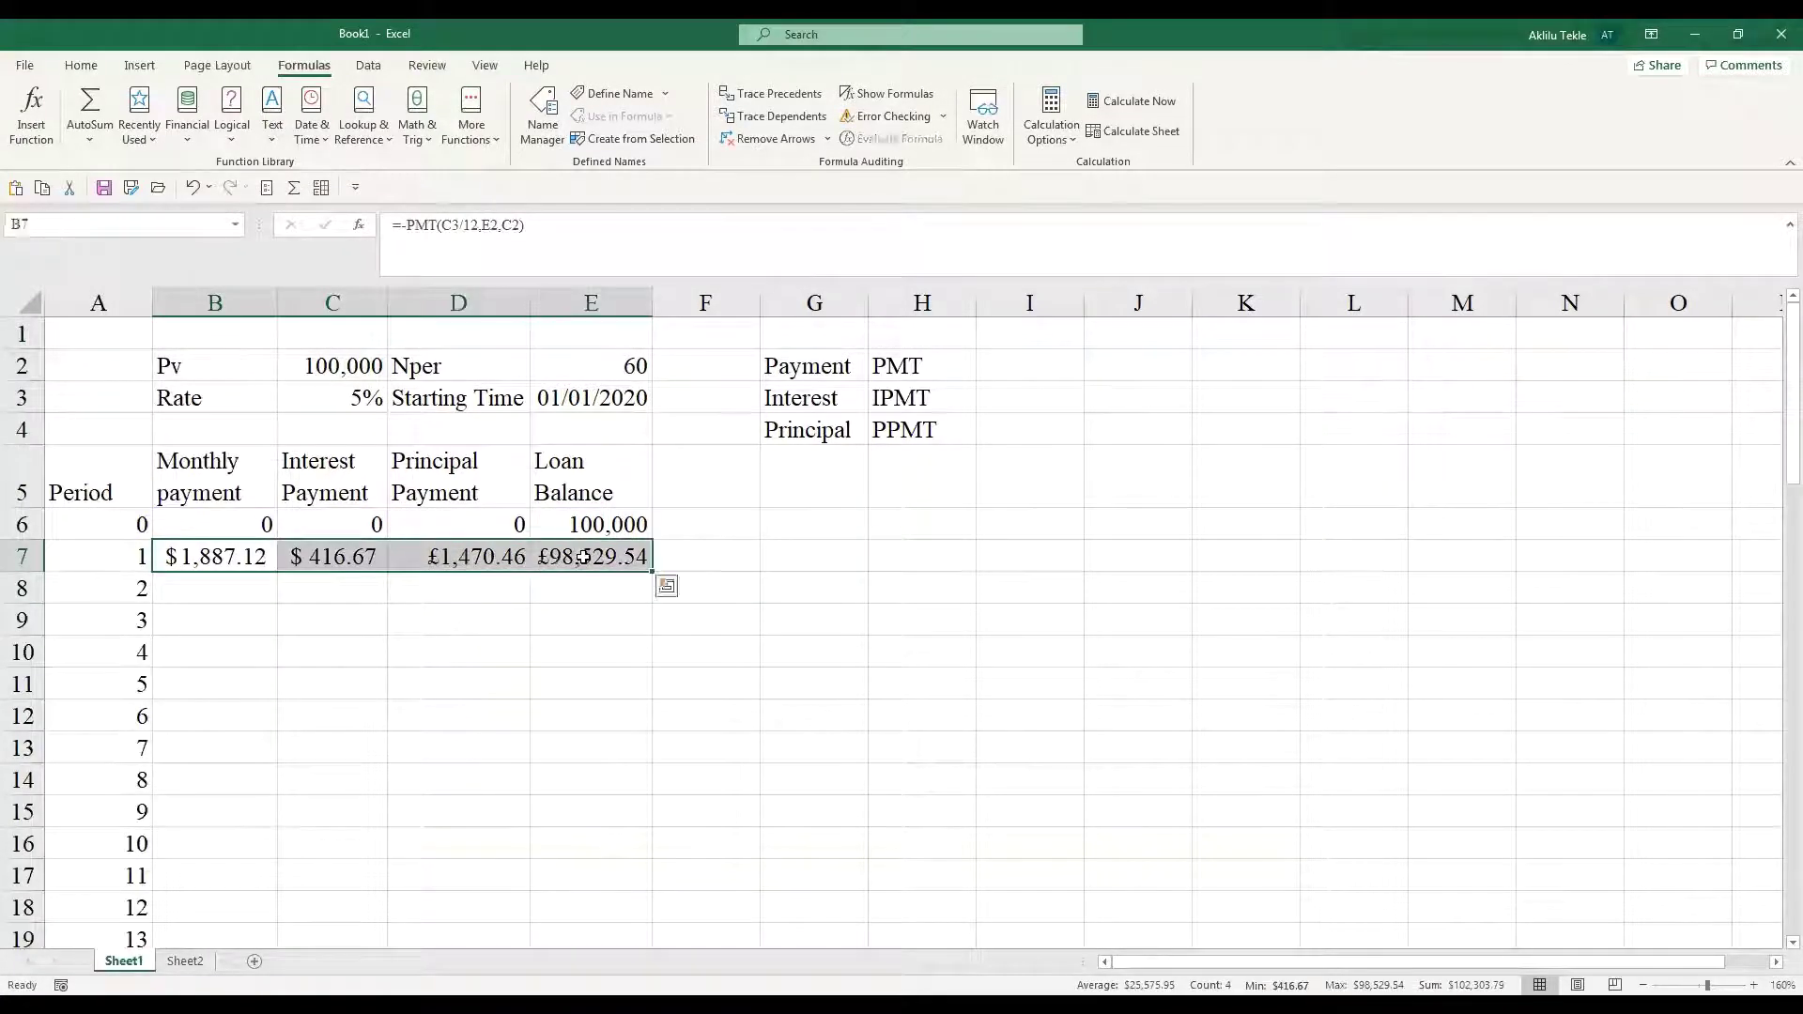
{"action": "double_click", "coordinate": [653, 570]}
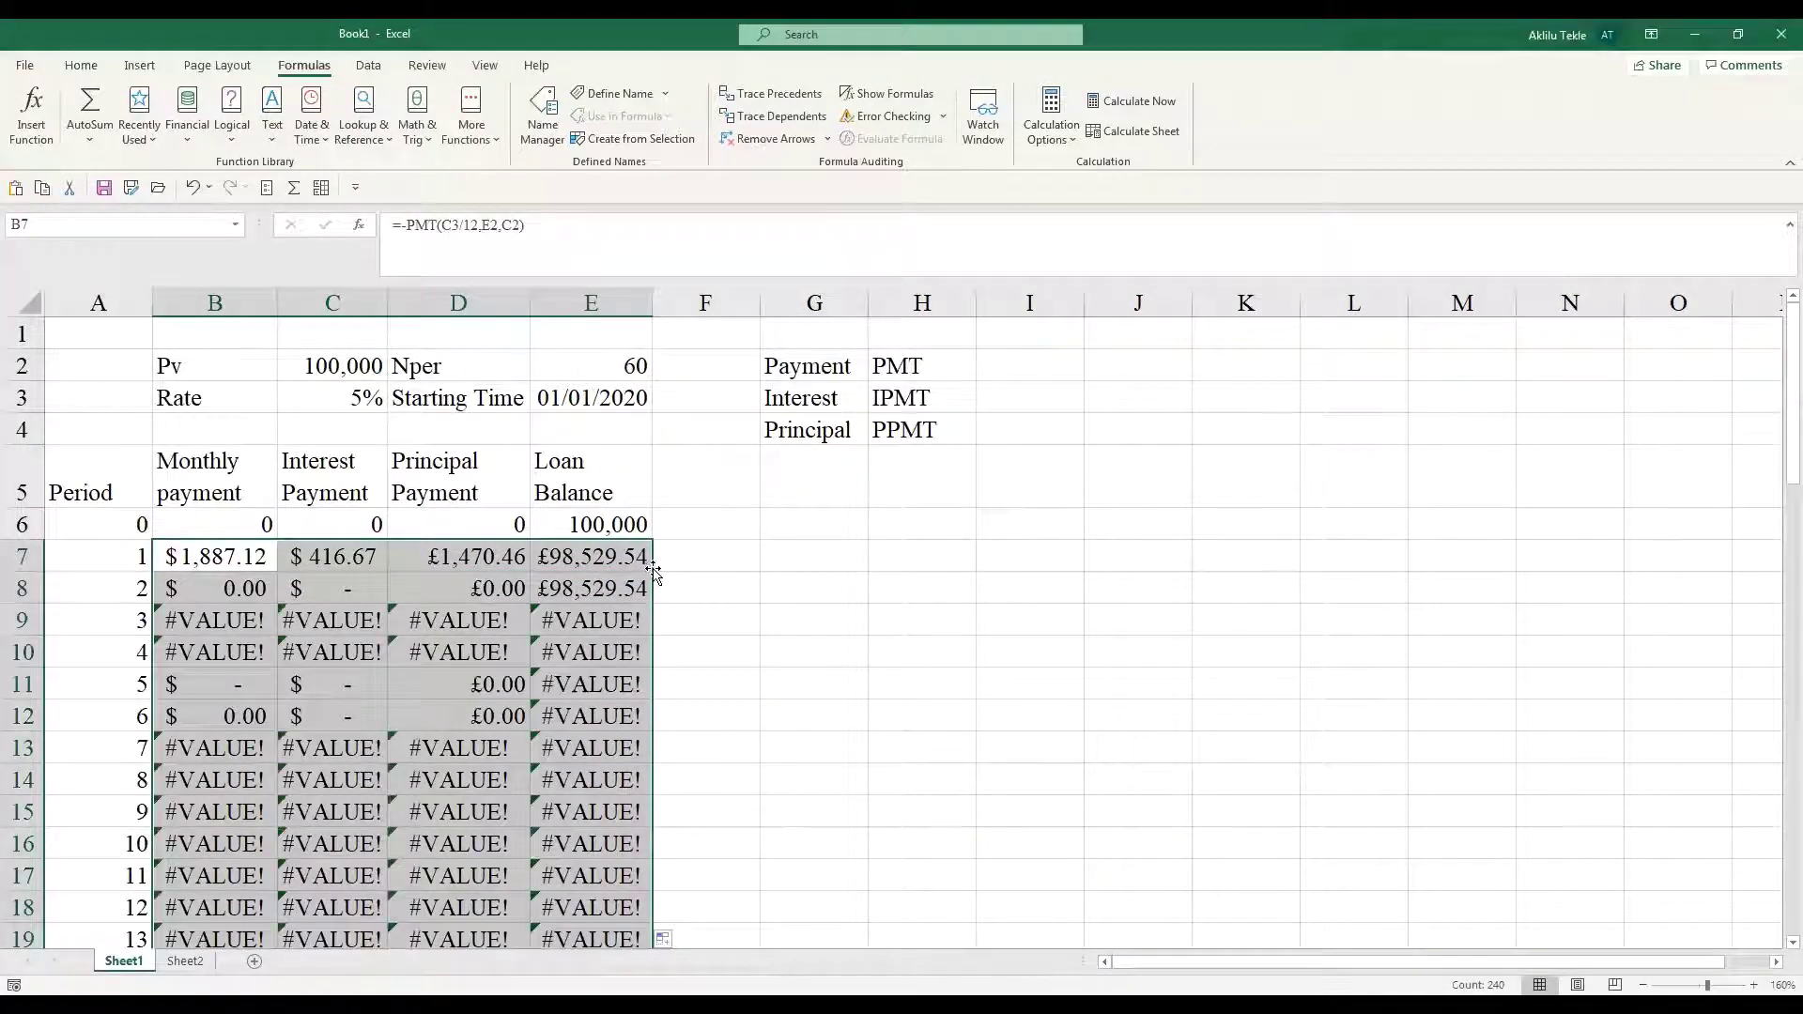
{"action": "key", "text": "ctrl+z"}
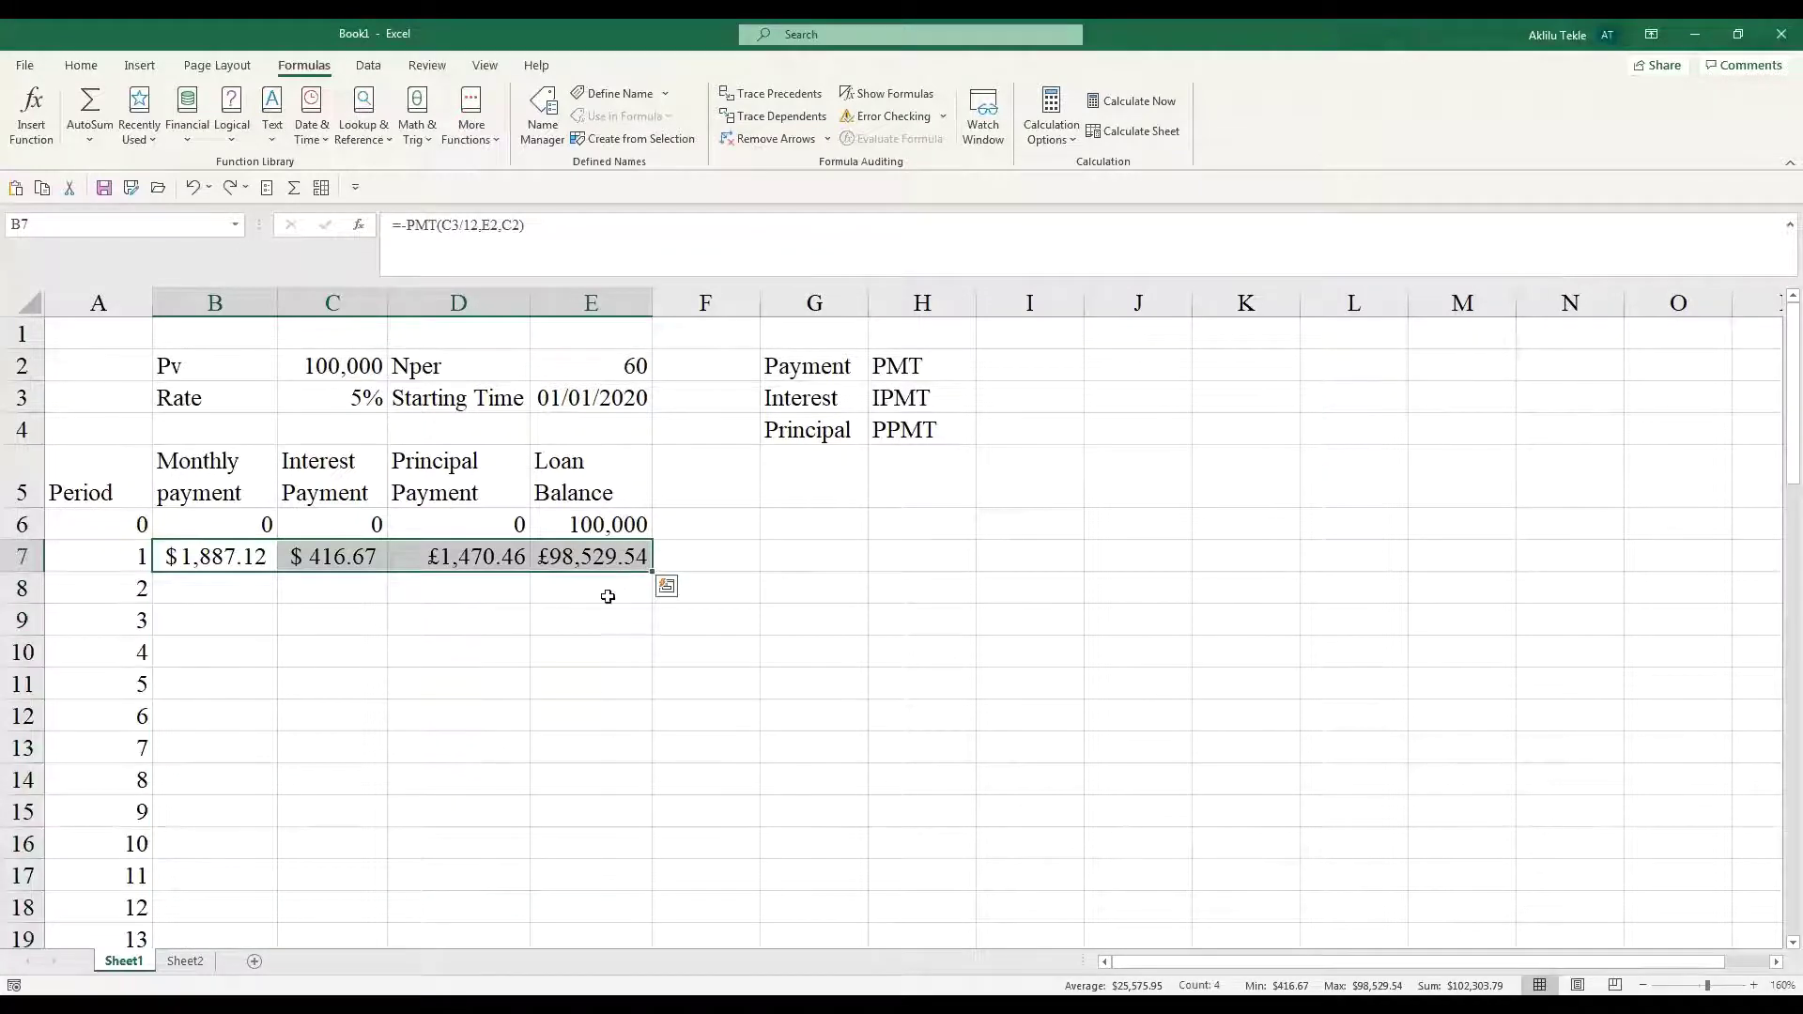
- Examine the cell references in the E7 balance formula and the B7 payment formula
{"action": "left_click", "coordinate": [607, 597]}
{"action": "double_click", "coordinate": [598, 557]}
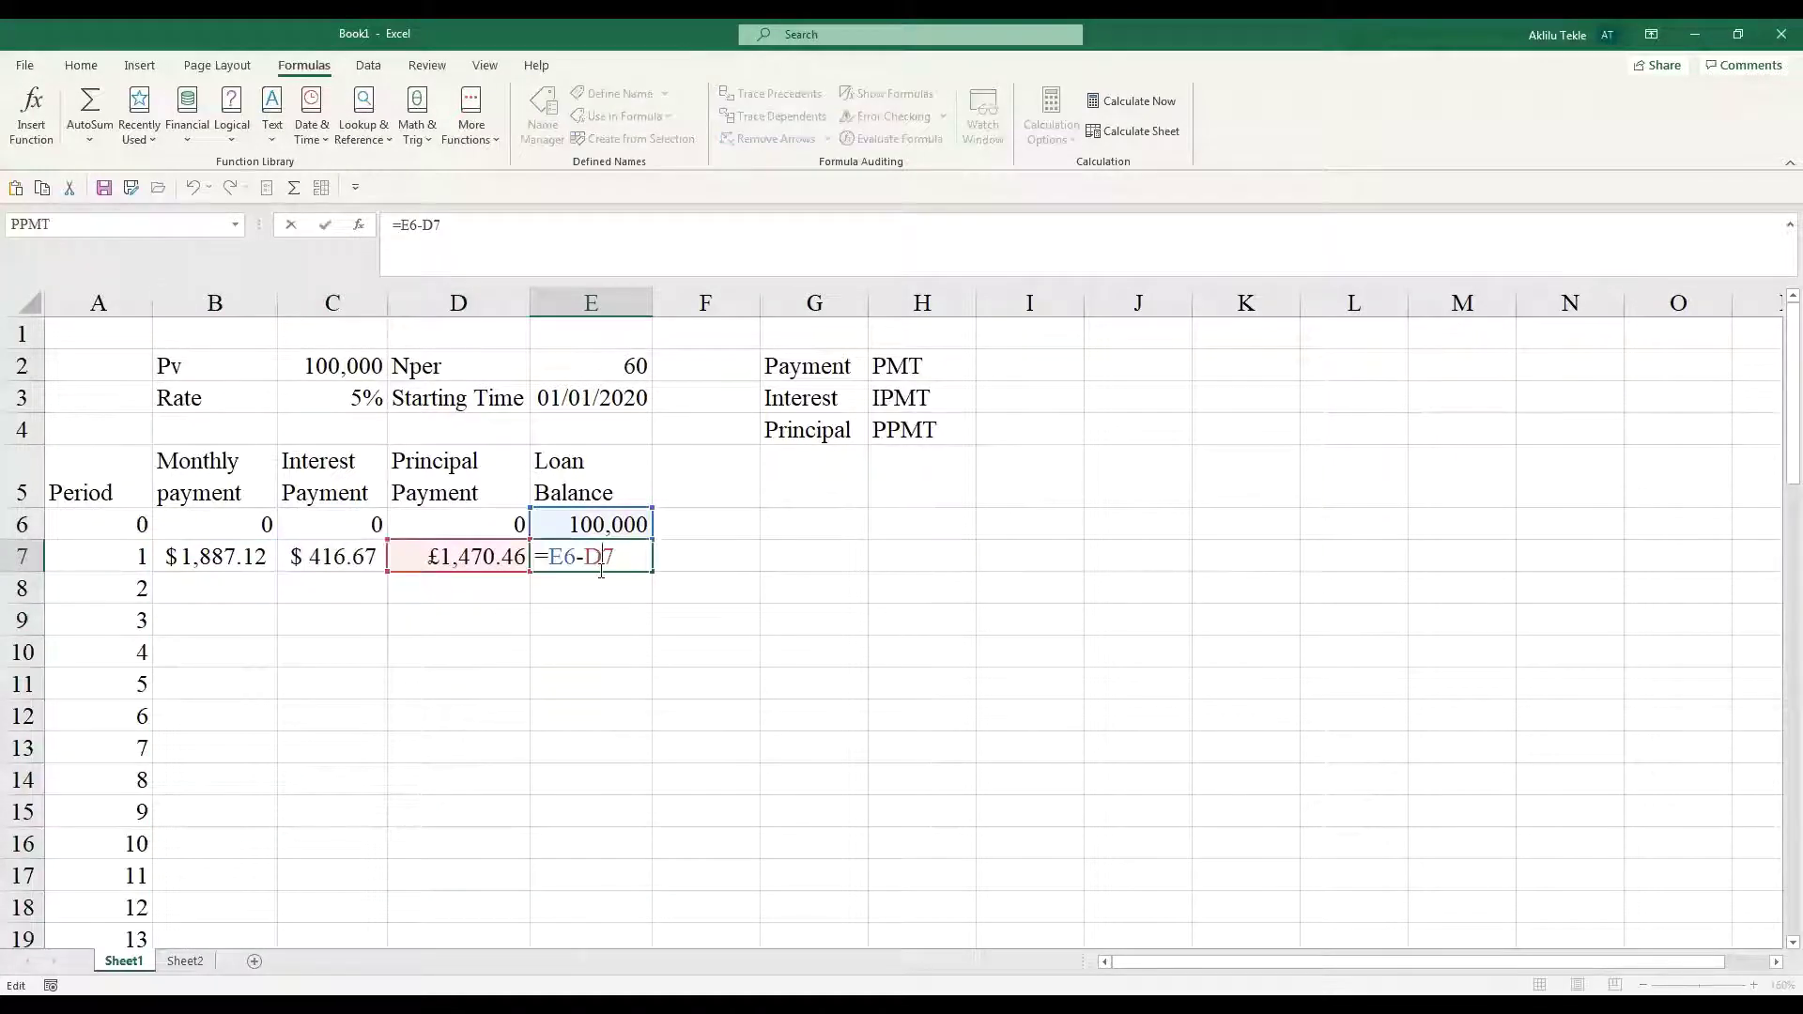
{"action": "key", "text": "ctrl+Return"}
{"action": "left_click", "coordinate": [206, 564]}
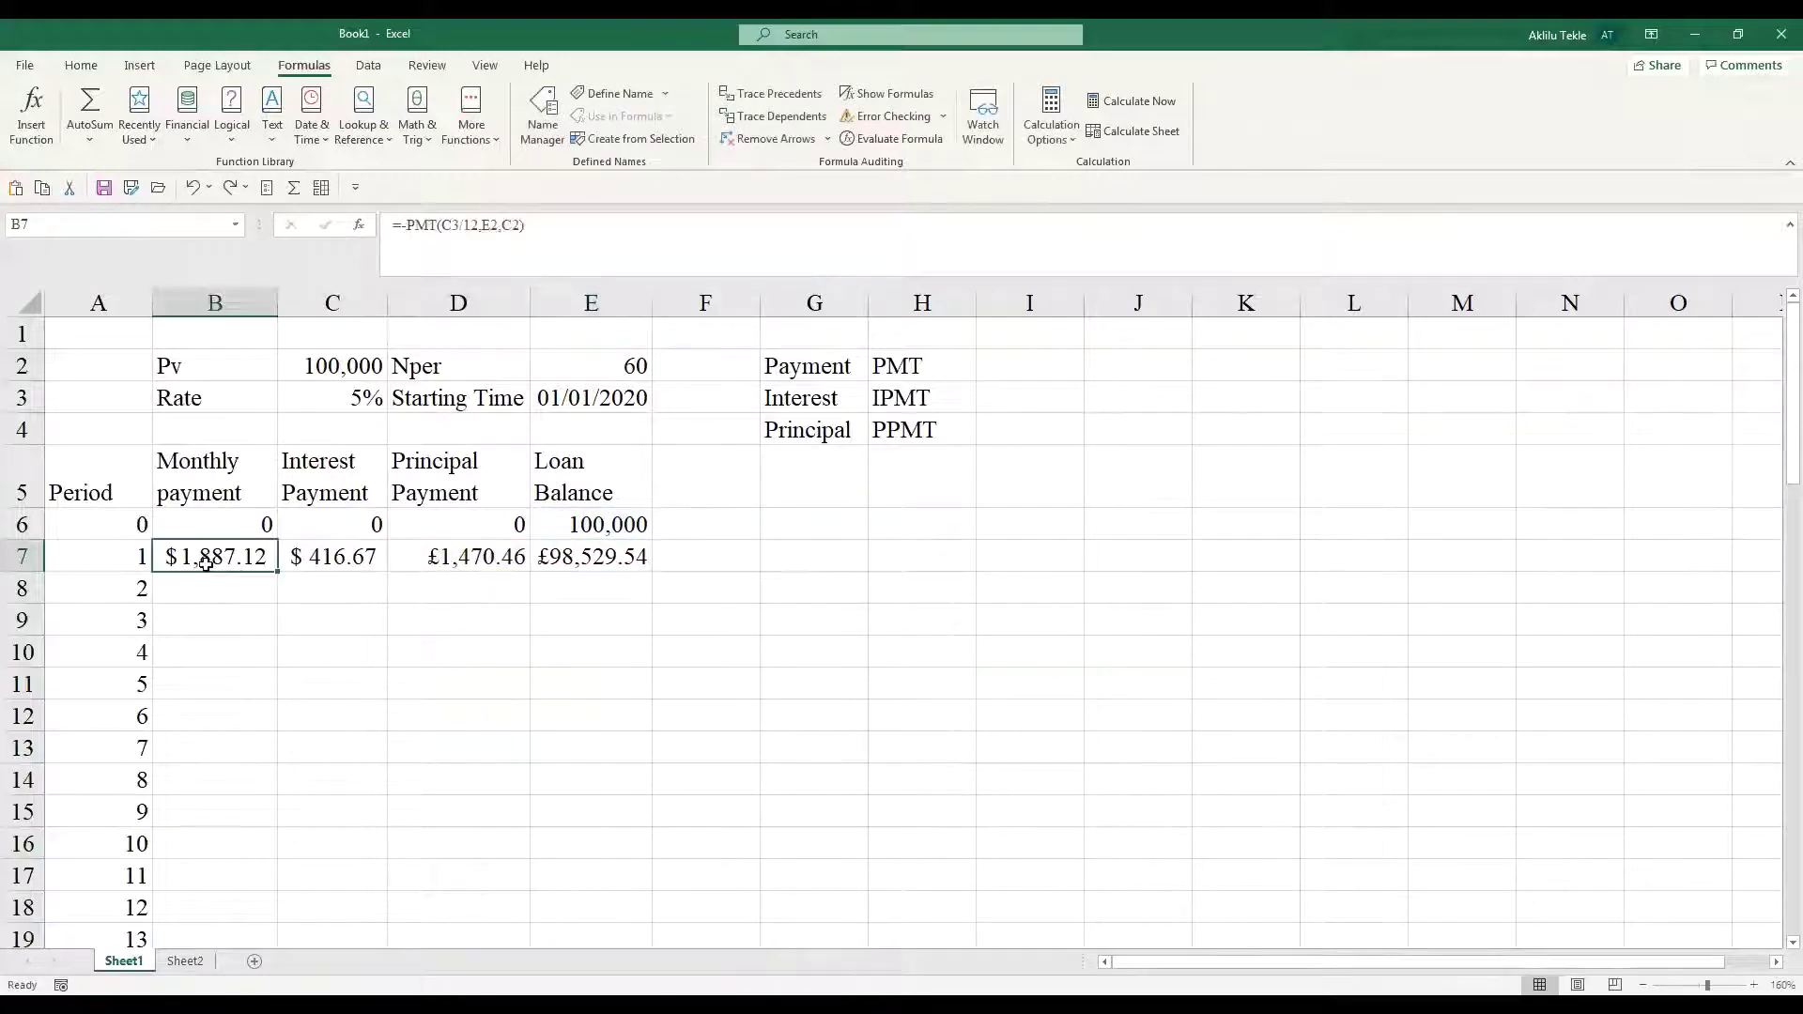
- Try to fill the B7:E7 formulas down only to period 10 in row 16, and undo the fill
{"action": "left_click_drag", "start_coordinate": [258, 557], "coordinate": [557, 556]}
{"action": "left_click", "coordinate": [382, 592]}
{"action": "left_click", "coordinate": [226, 591]}
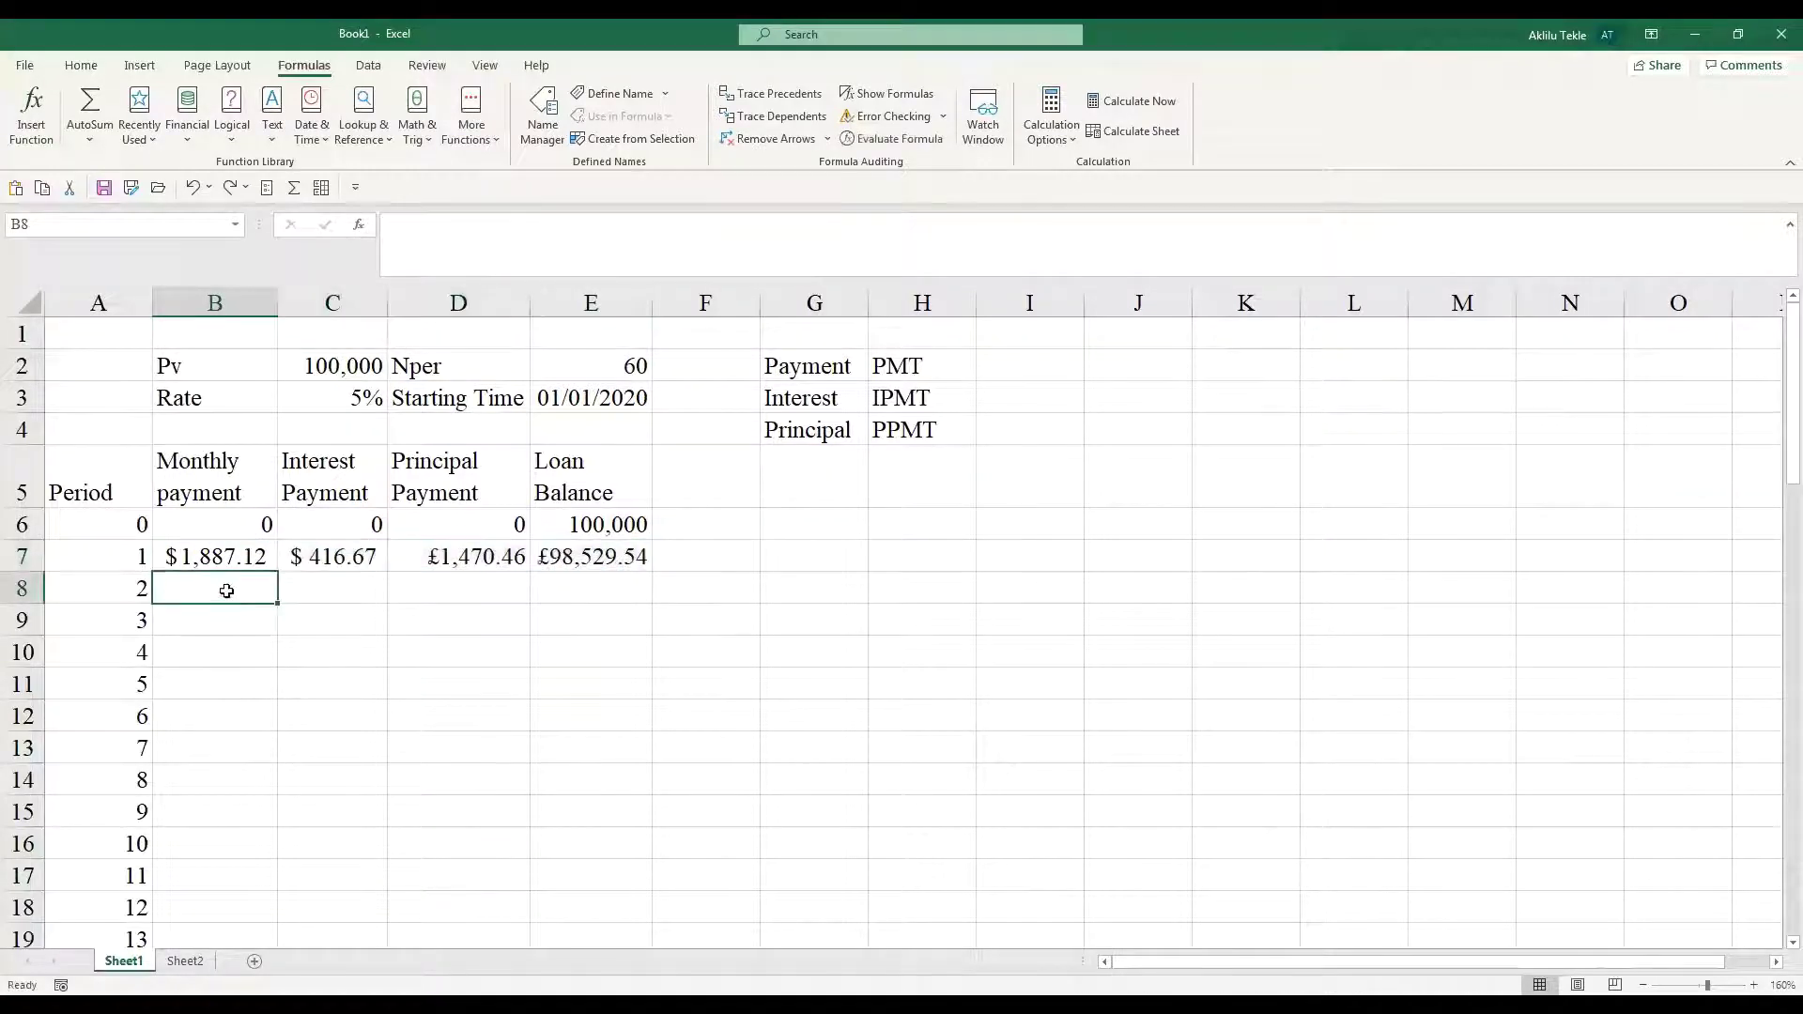
{"action": "left_click_drag", "start_coordinate": [250, 557], "coordinate": [639, 853]}
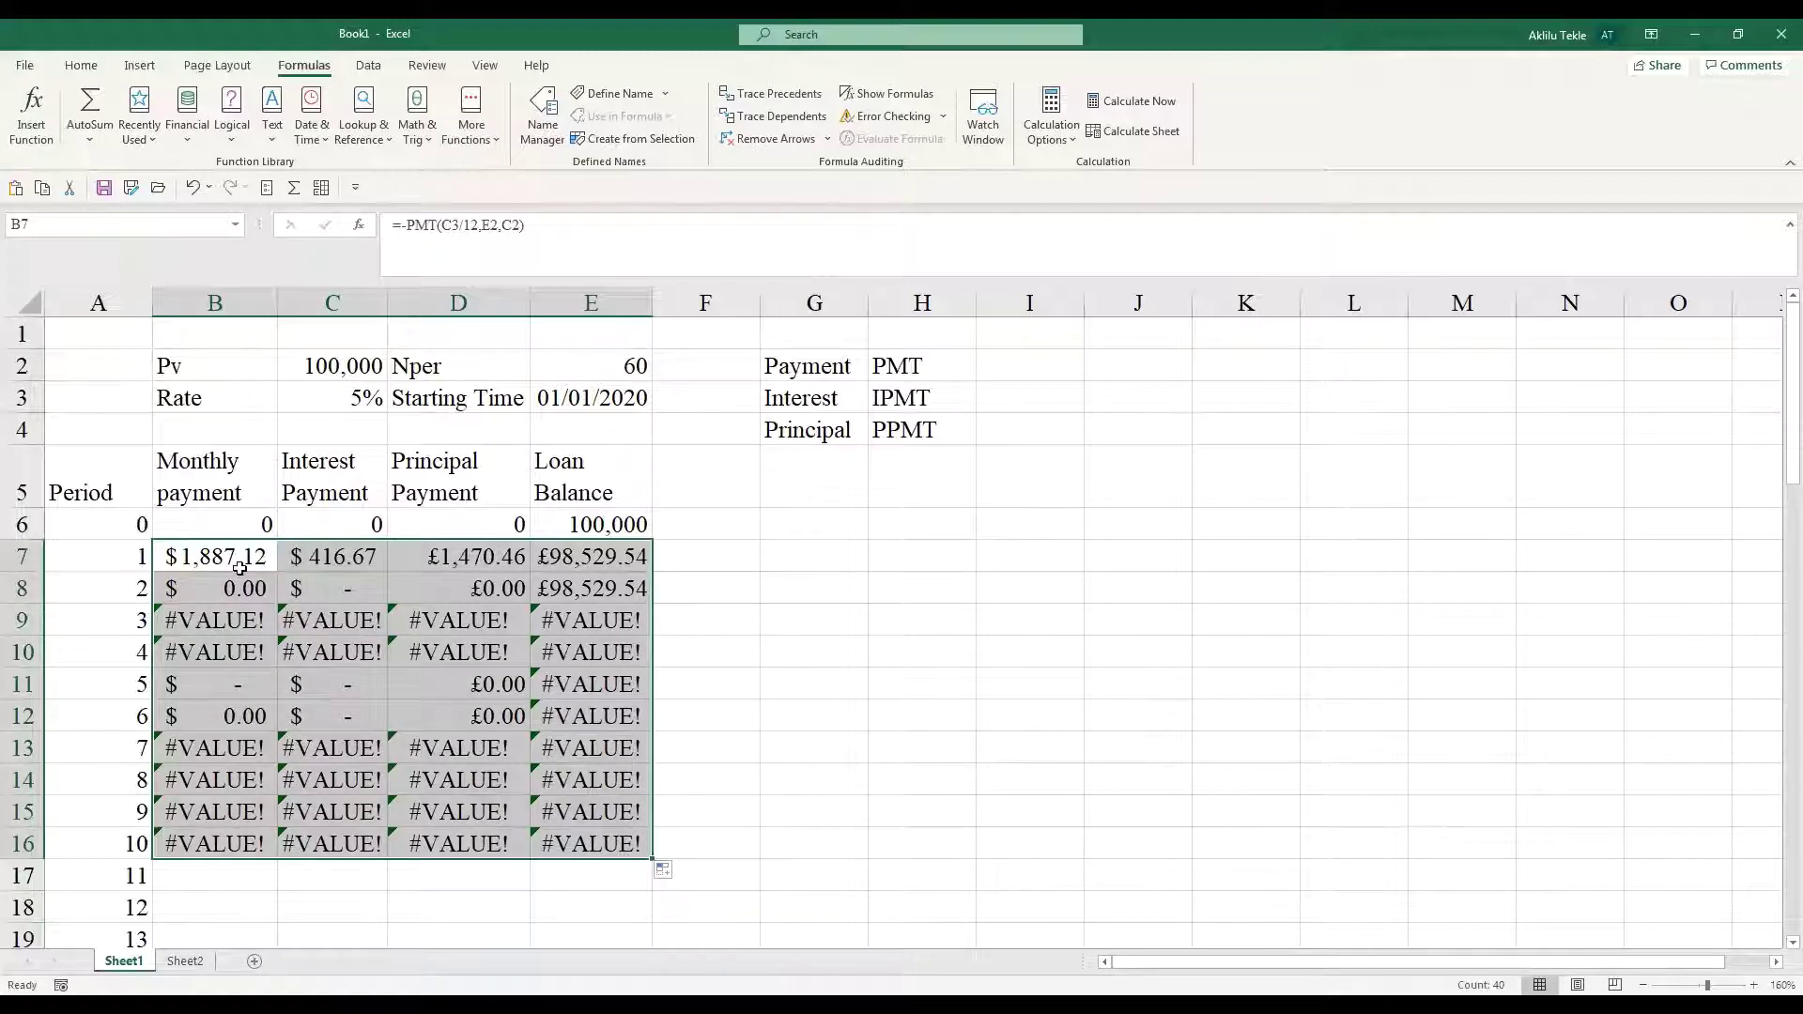
{"action": "key", "text": "ctrl+z"}
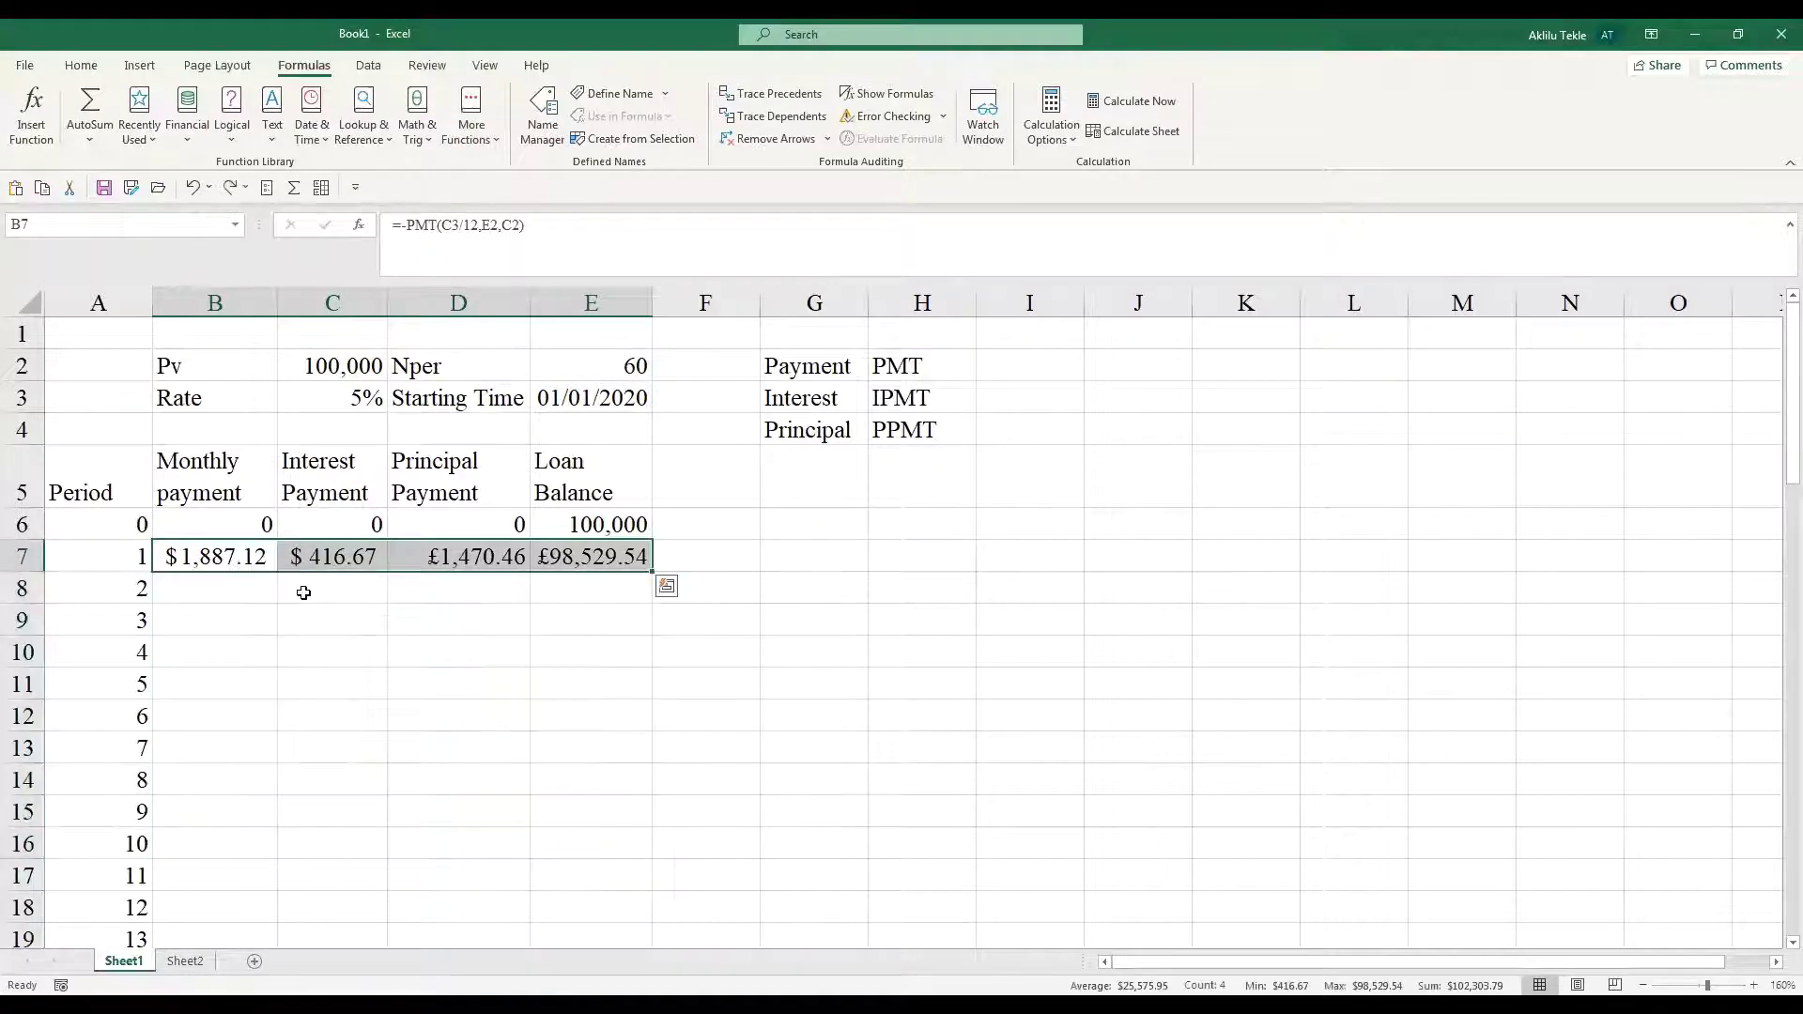
- Check which cells the PMT formula in B7 refers to, leave it unedited and reselect B7:E7
{"action": "double_click", "coordinate": [241, 561]}
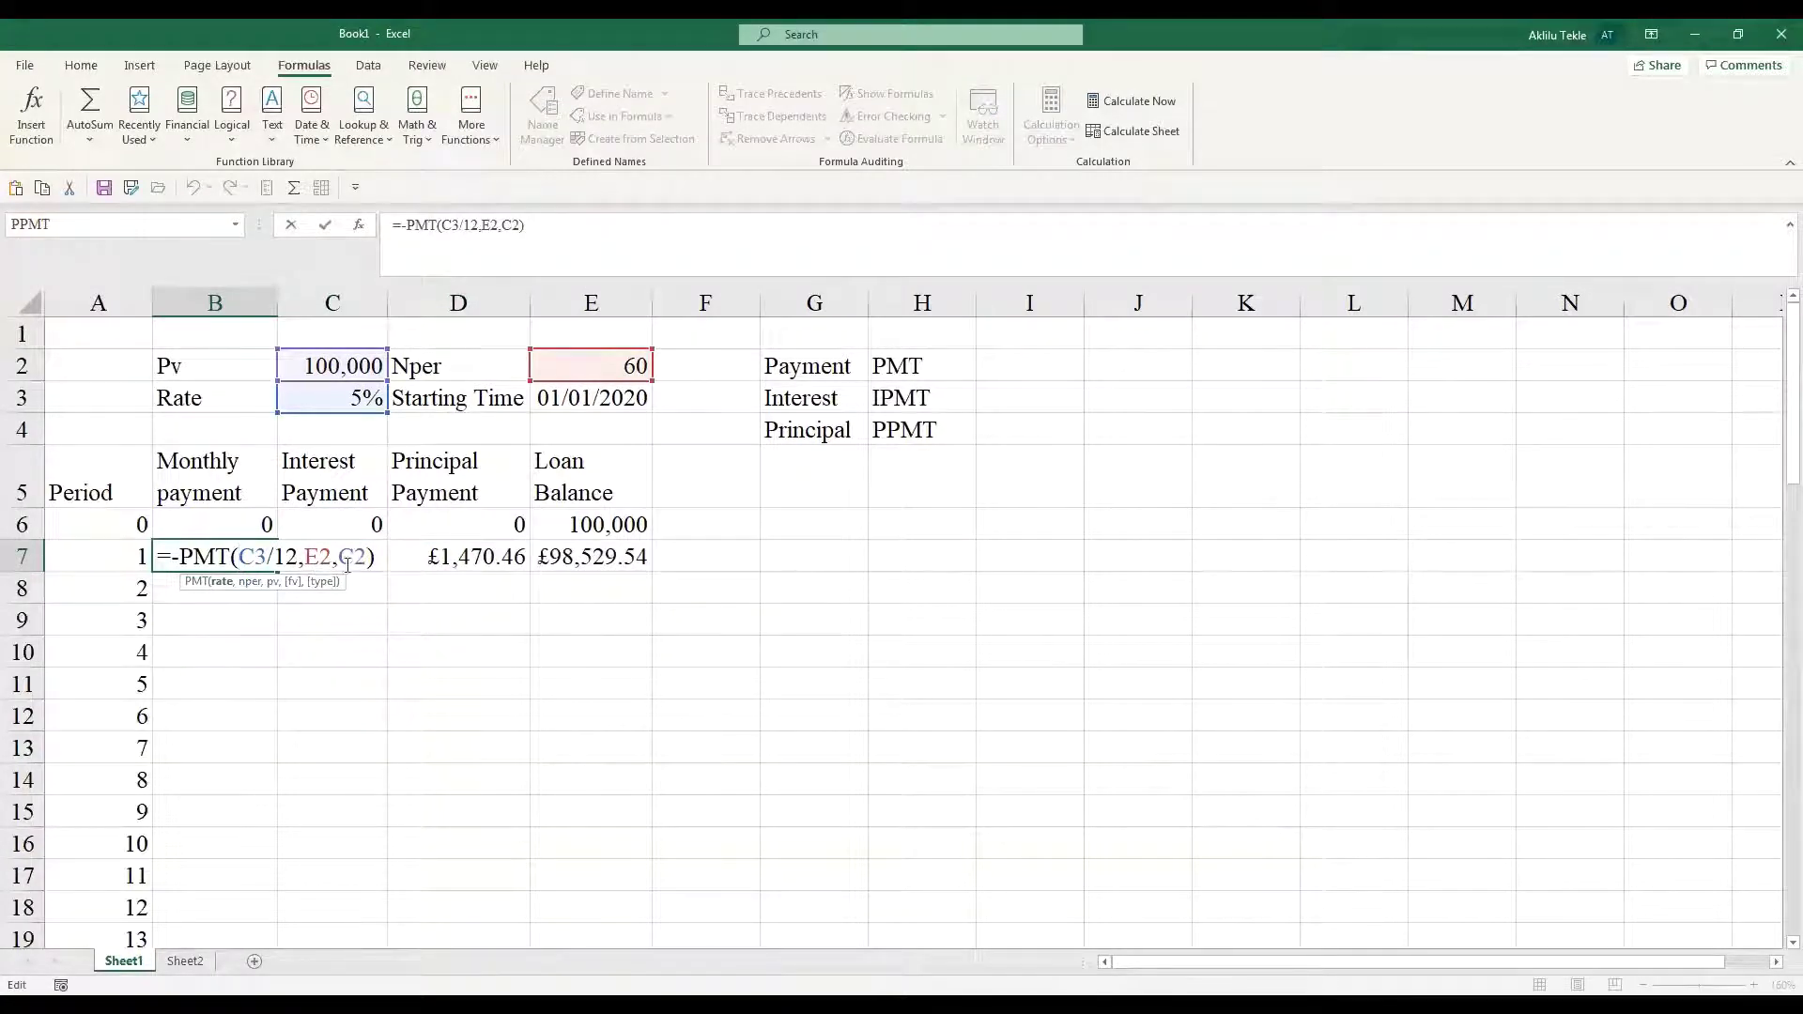
{"action": "left_click", "coordinate": [518, 611]}
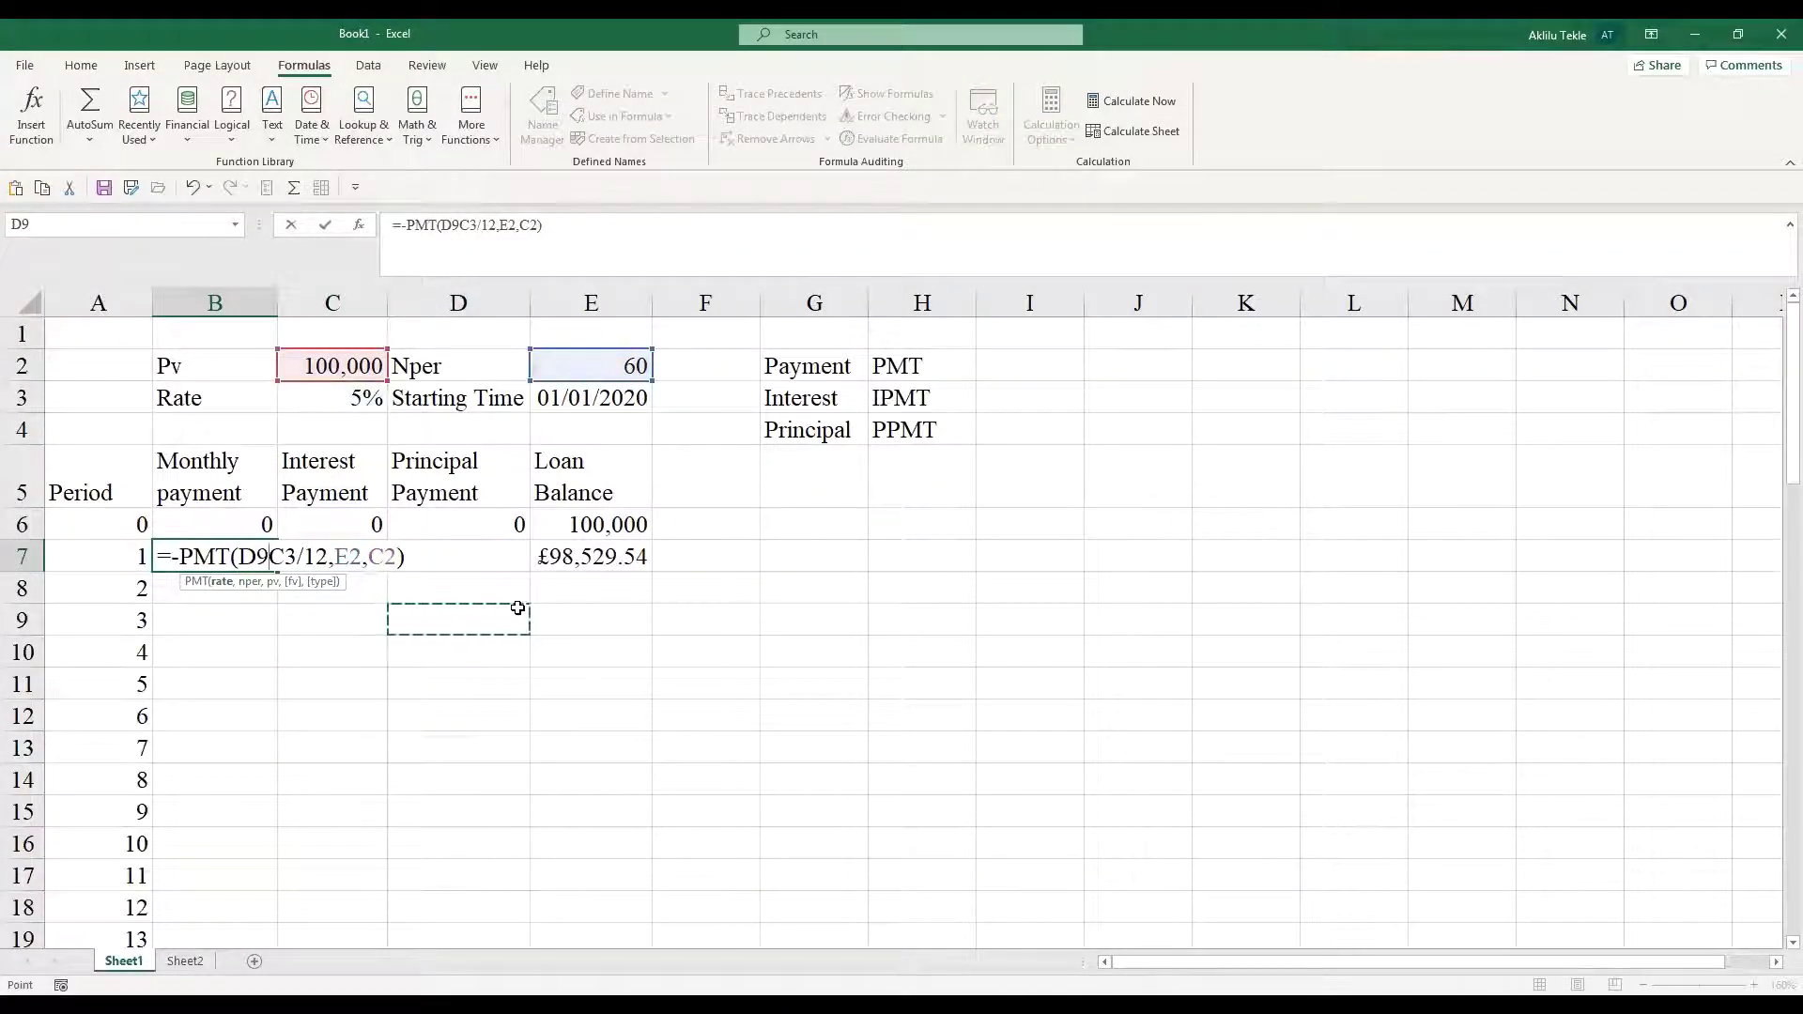
{"action": "key", "text": "Escape"}
{"action": "left_click", "coordinate": [518, 610]}
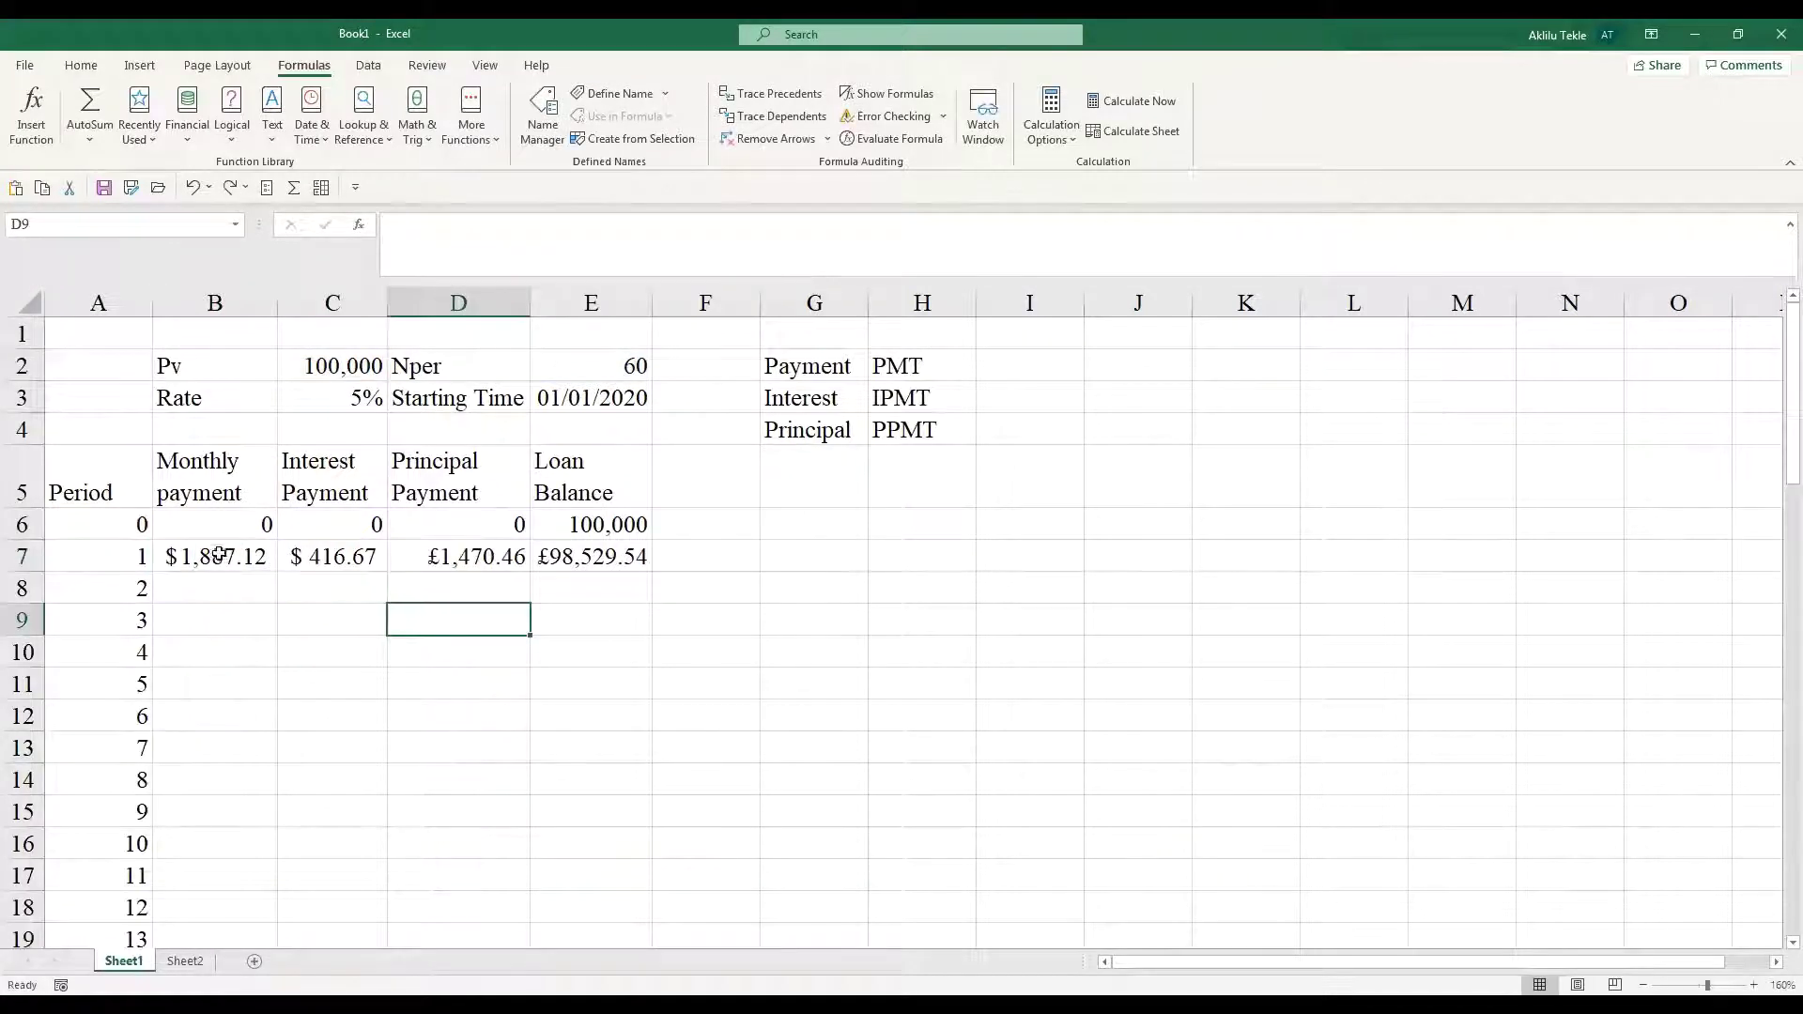
{"action": "key", "text": "Up"}
{"action": "key", "text": "Up"}
{"action": "key", "text": "Left"}
{"action": "key", "text": "Left"}
{"action": "left_click", "coordinate": [601, 561], "text": "shift"}
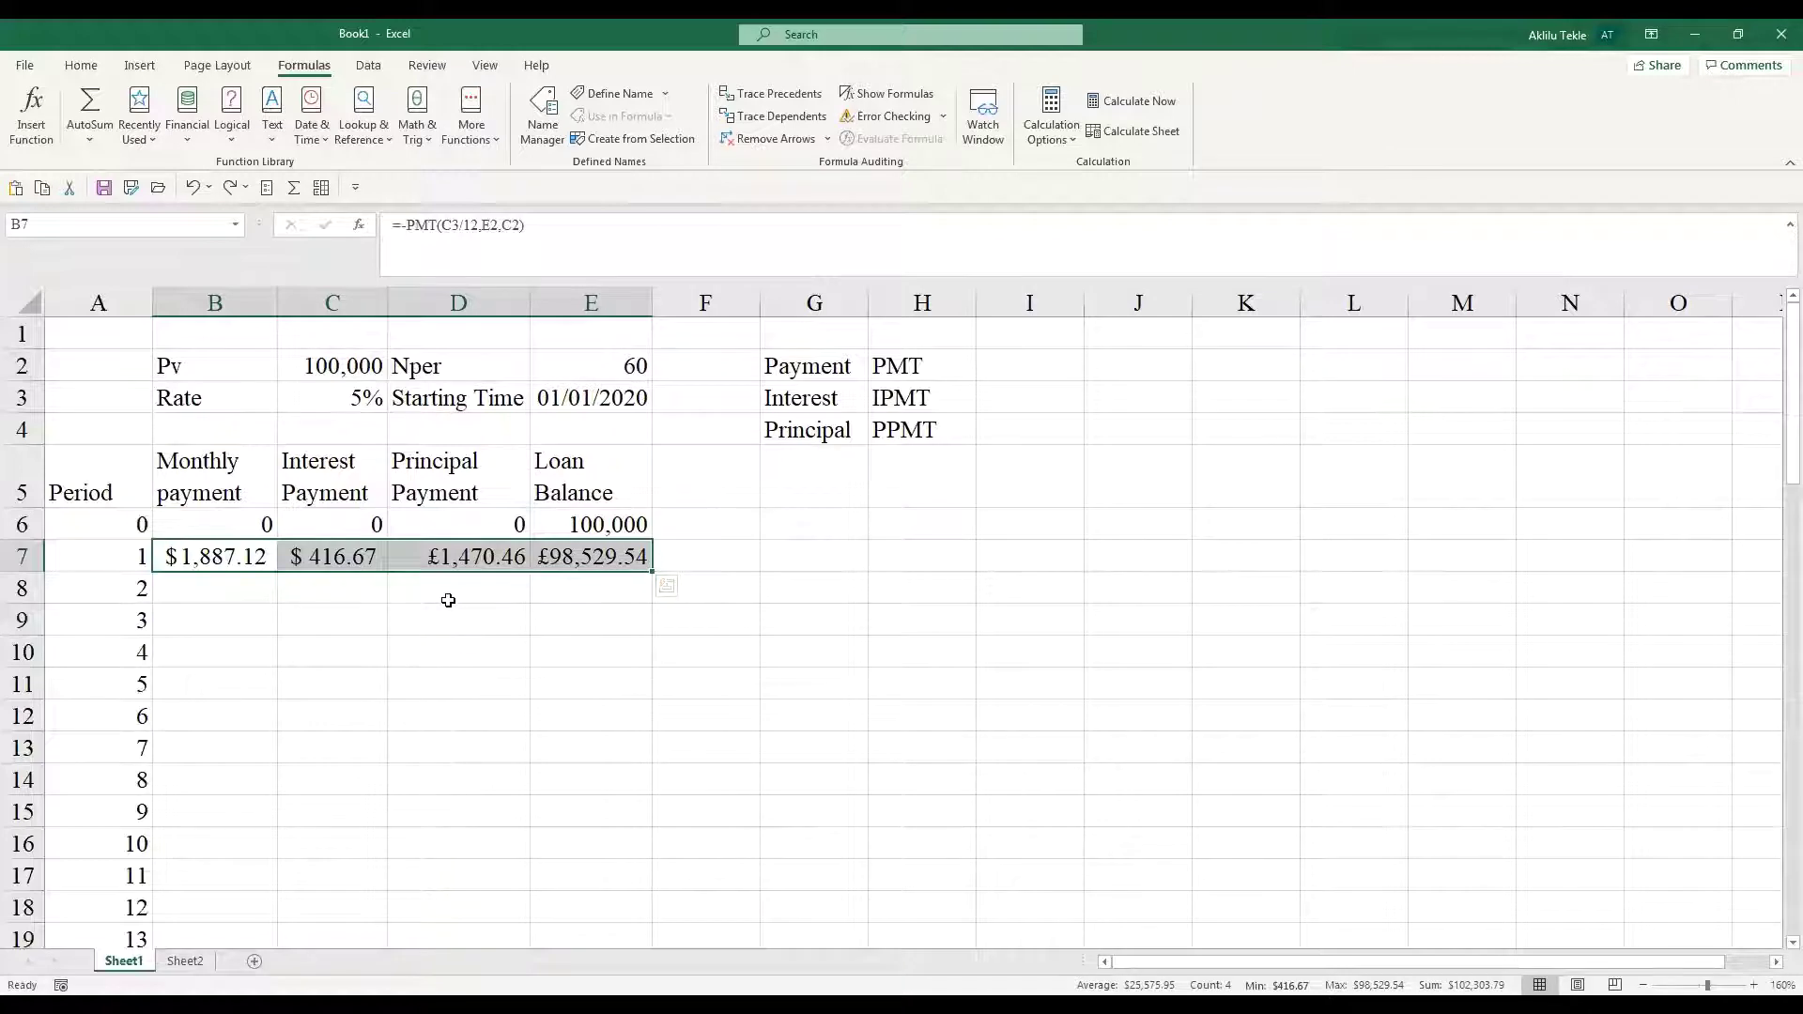
- Try to fill only the B7 PMT formula down the Monthly payment column, and undo the fill
{"action": "double_click", "coordinate": [244, 560]}
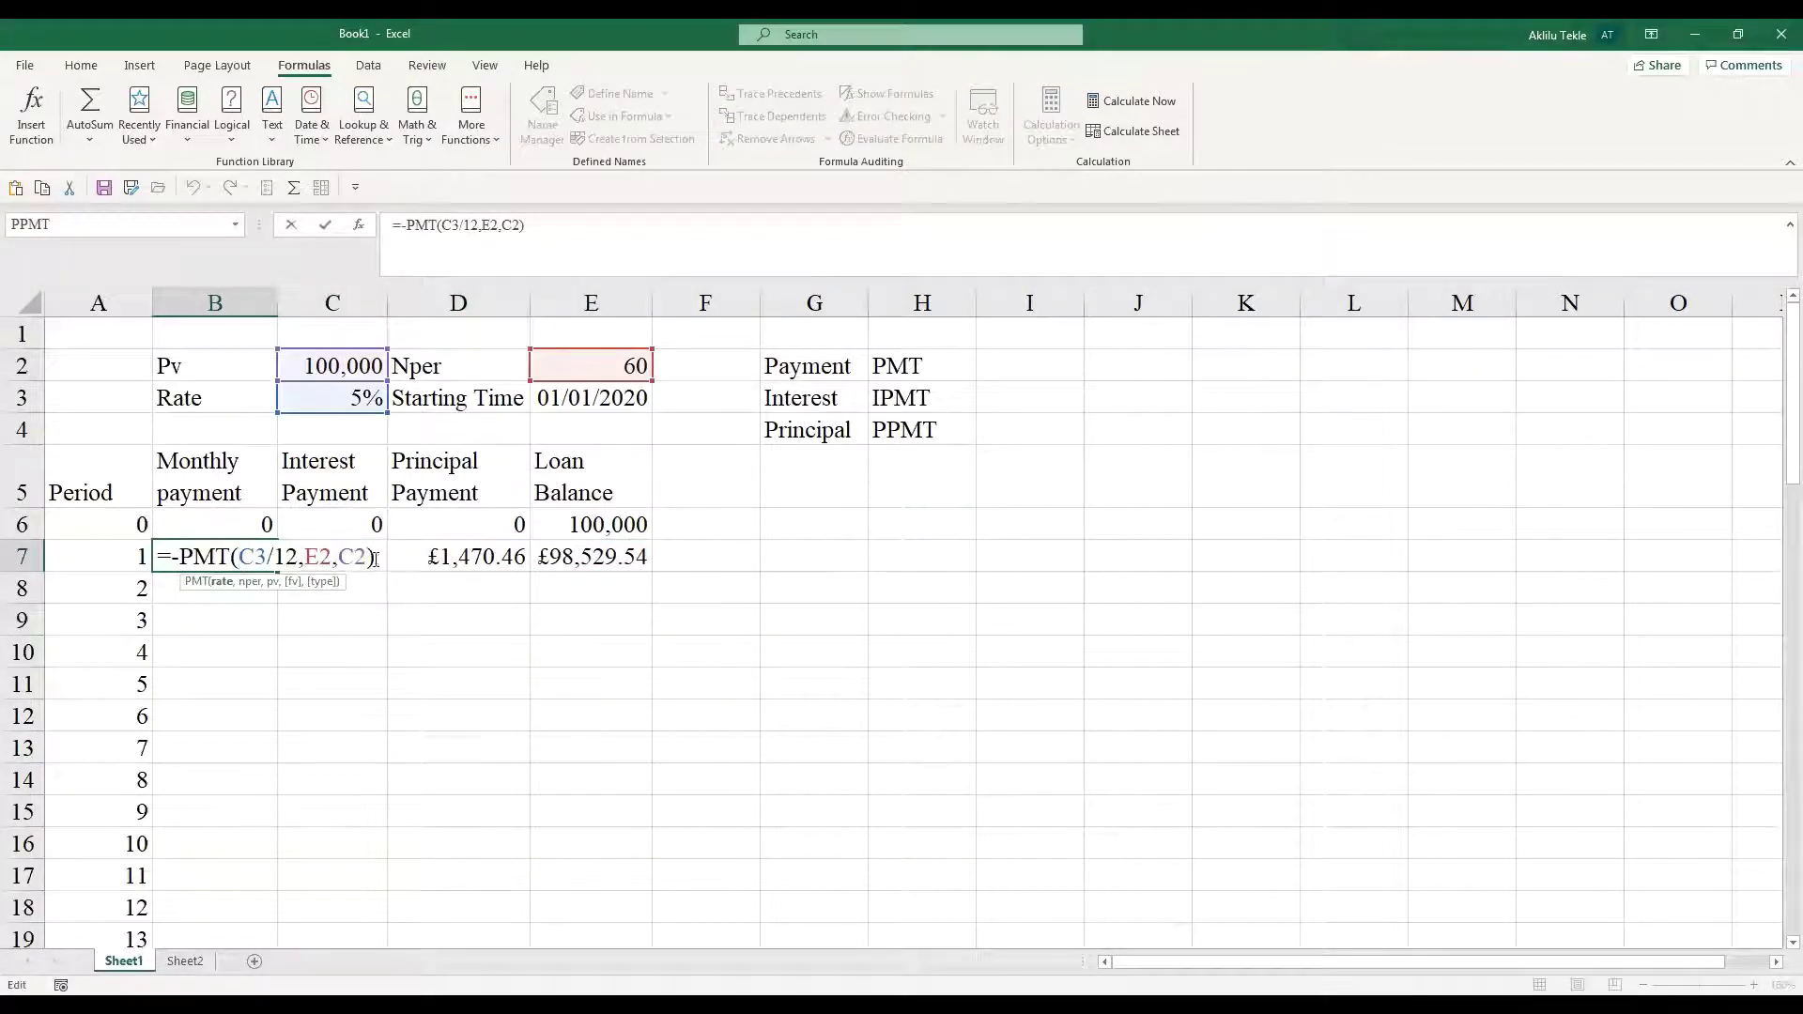
{"action": "key", "text": "ctrl+Return"}
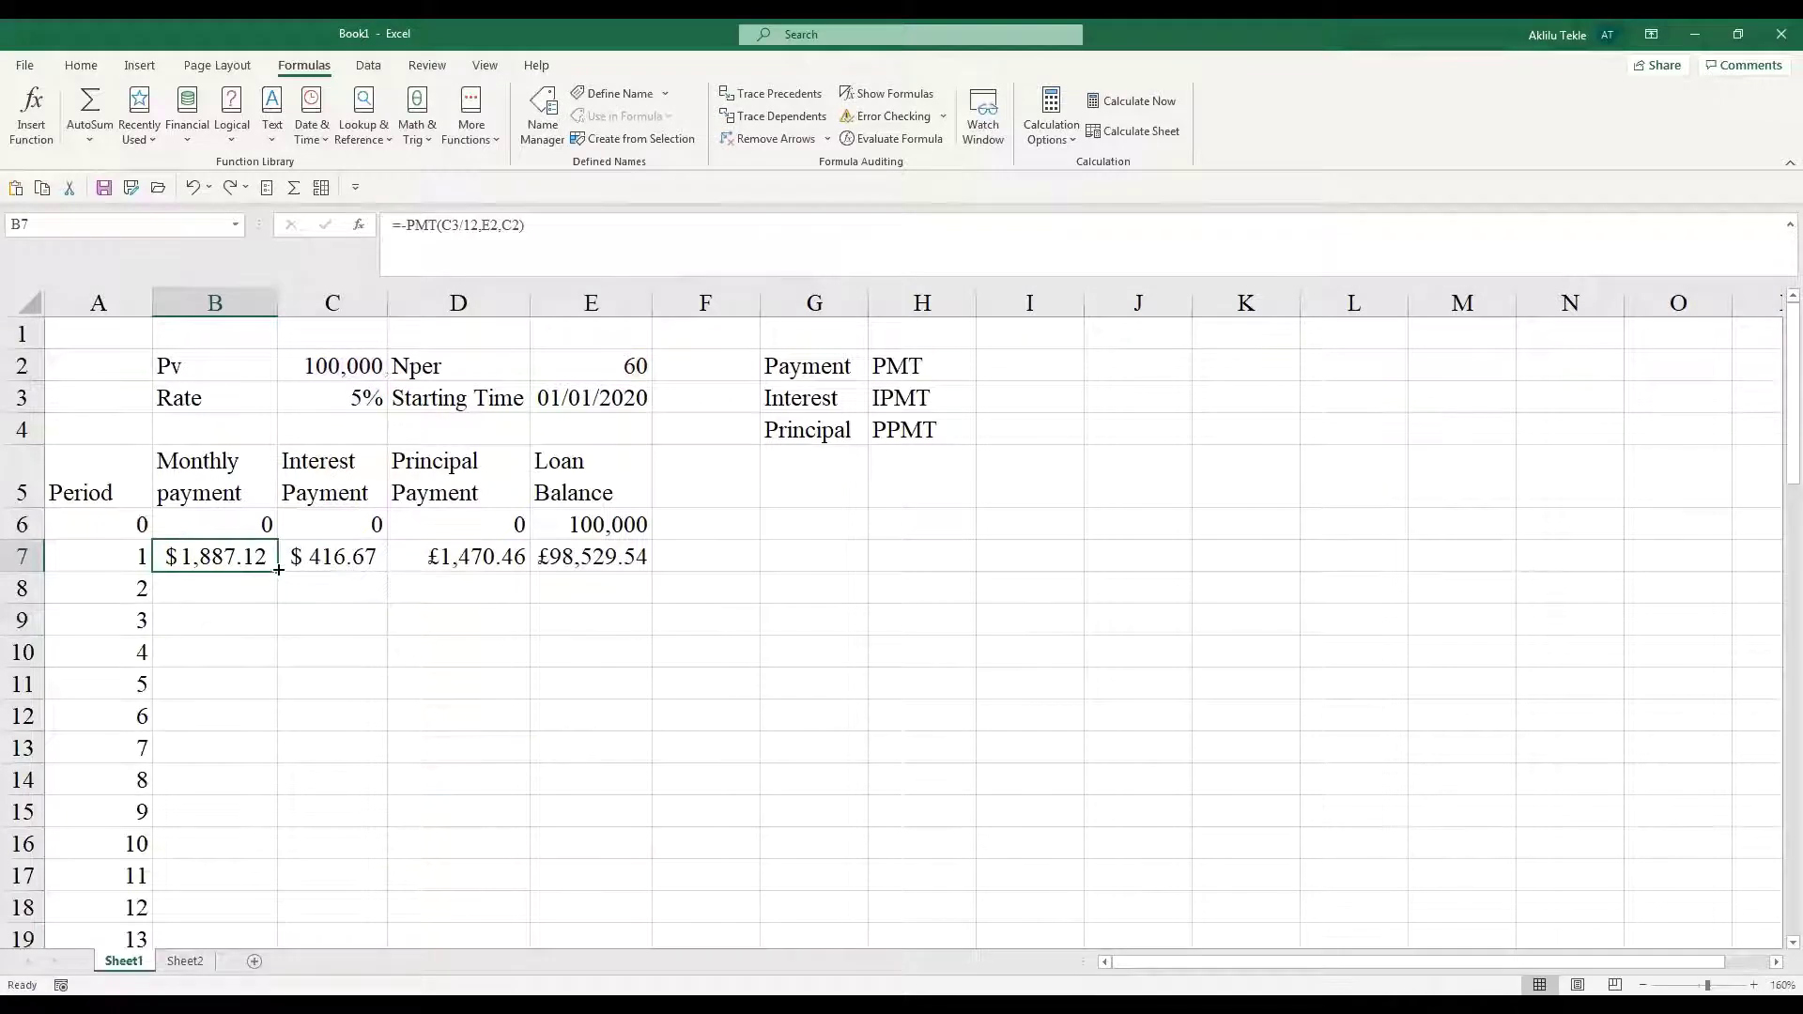
{"action": "double_click", "coordinate": [279, 569]}
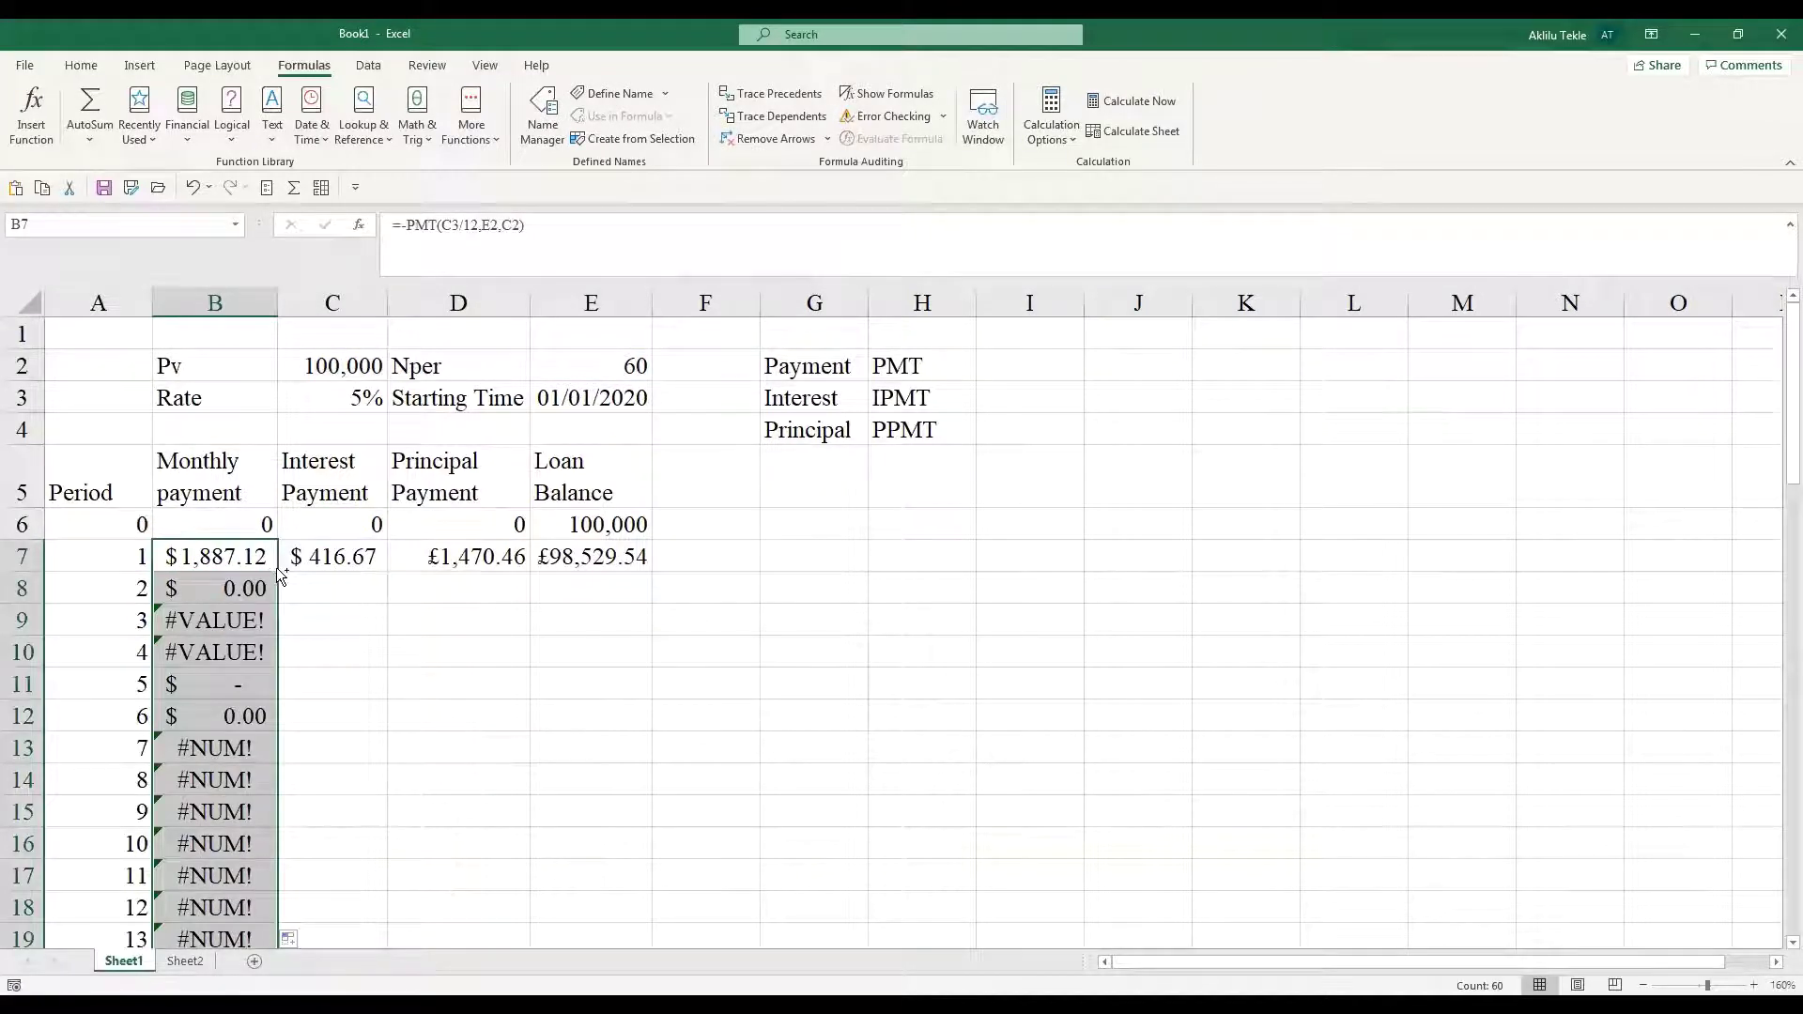
{"action": "key", "text": "ctrl+z"}
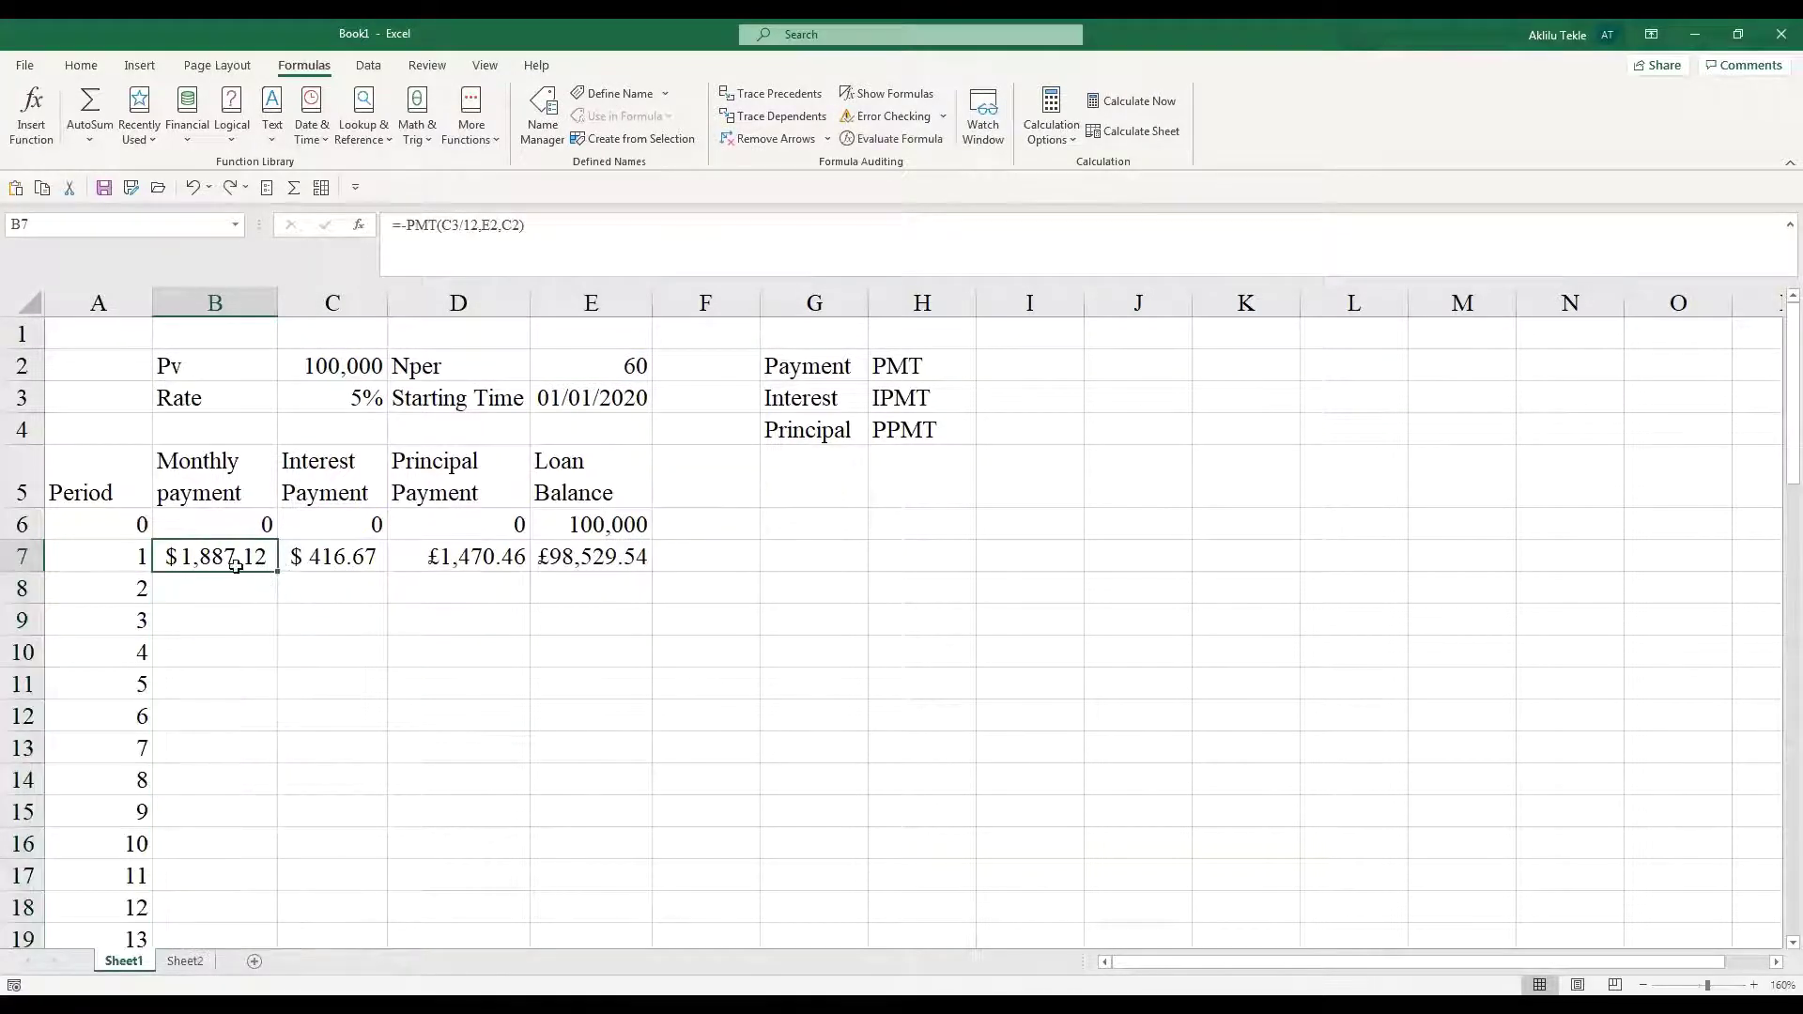
- Review the Rate, Nper and Pv references inside the PMT formula in B7 without changing them
{"action": "double_click", "coordinate": [237, 567]}
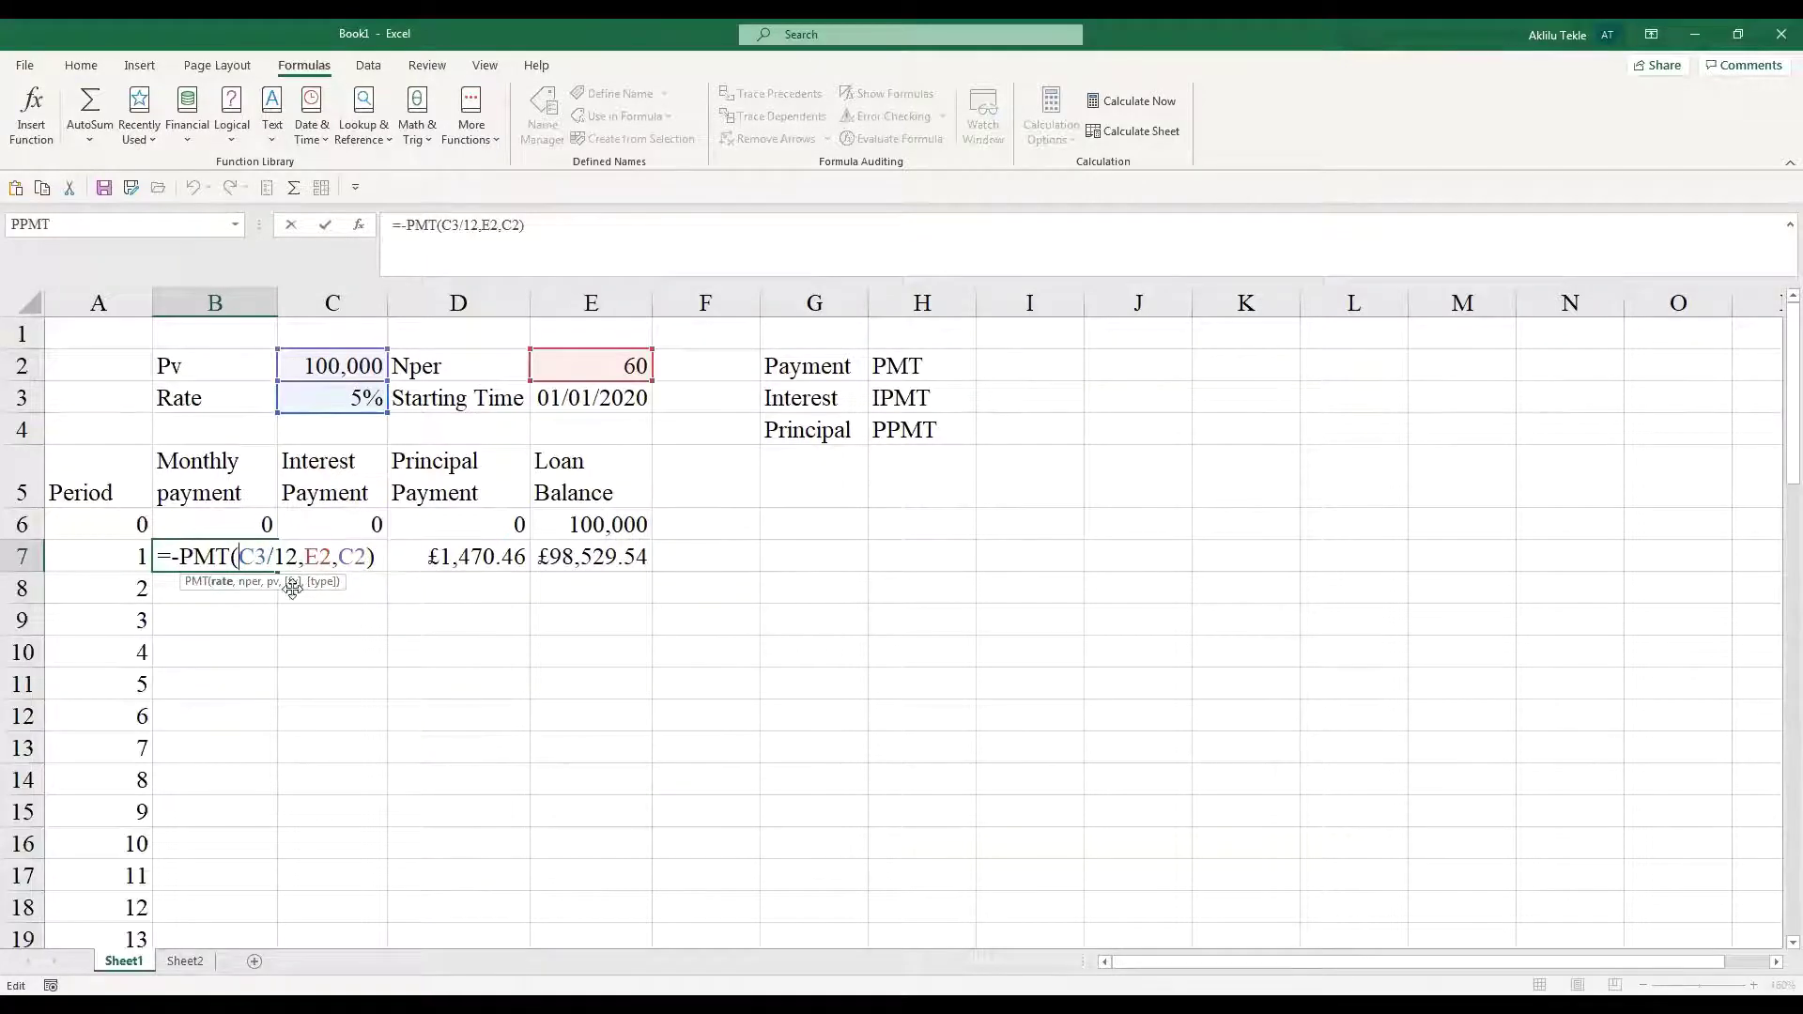
{"action": "double_click", "coordinate": [311, 557]}
{"action": "key", "text": "ctrl+Return"}
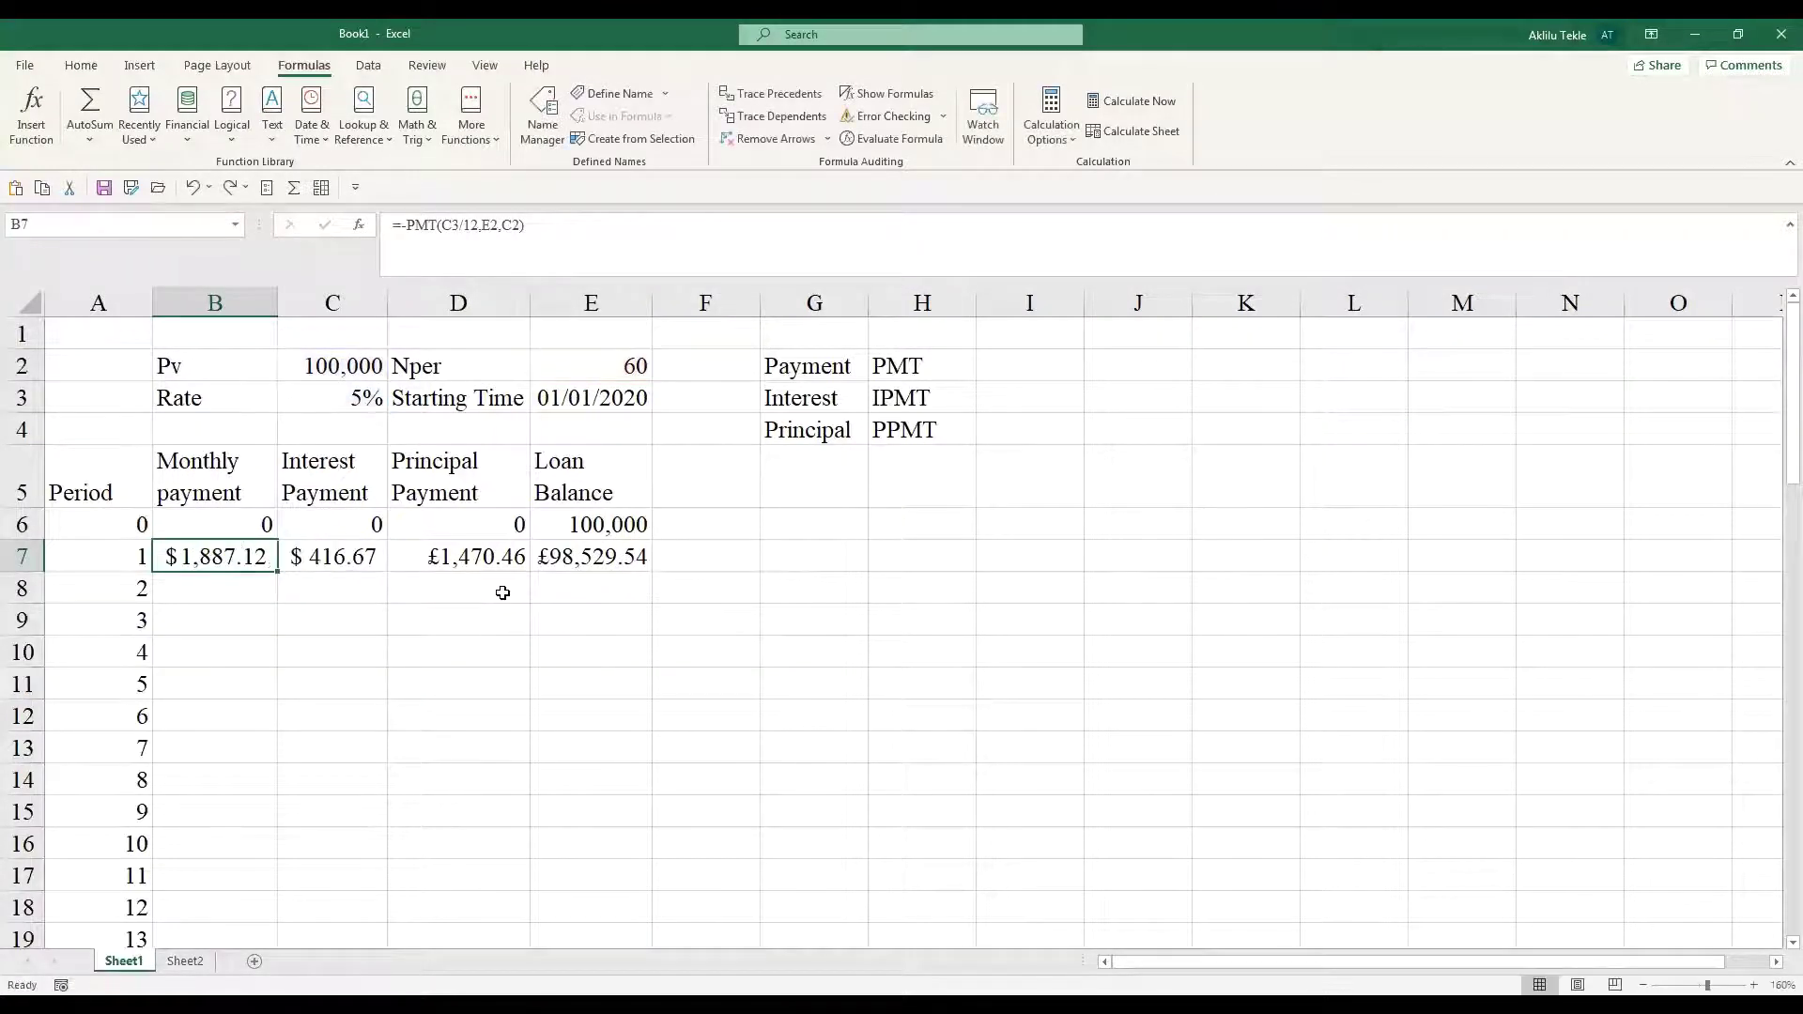
- Clear the period 1 formulas from B7:E7
{"action": "left_click", "coordinate": [340, 617]}
{"action": "left_click", "coordinate": [201, 567]}
{"action": "left_click", "coordinate": [606, 550], "text": "shift"}
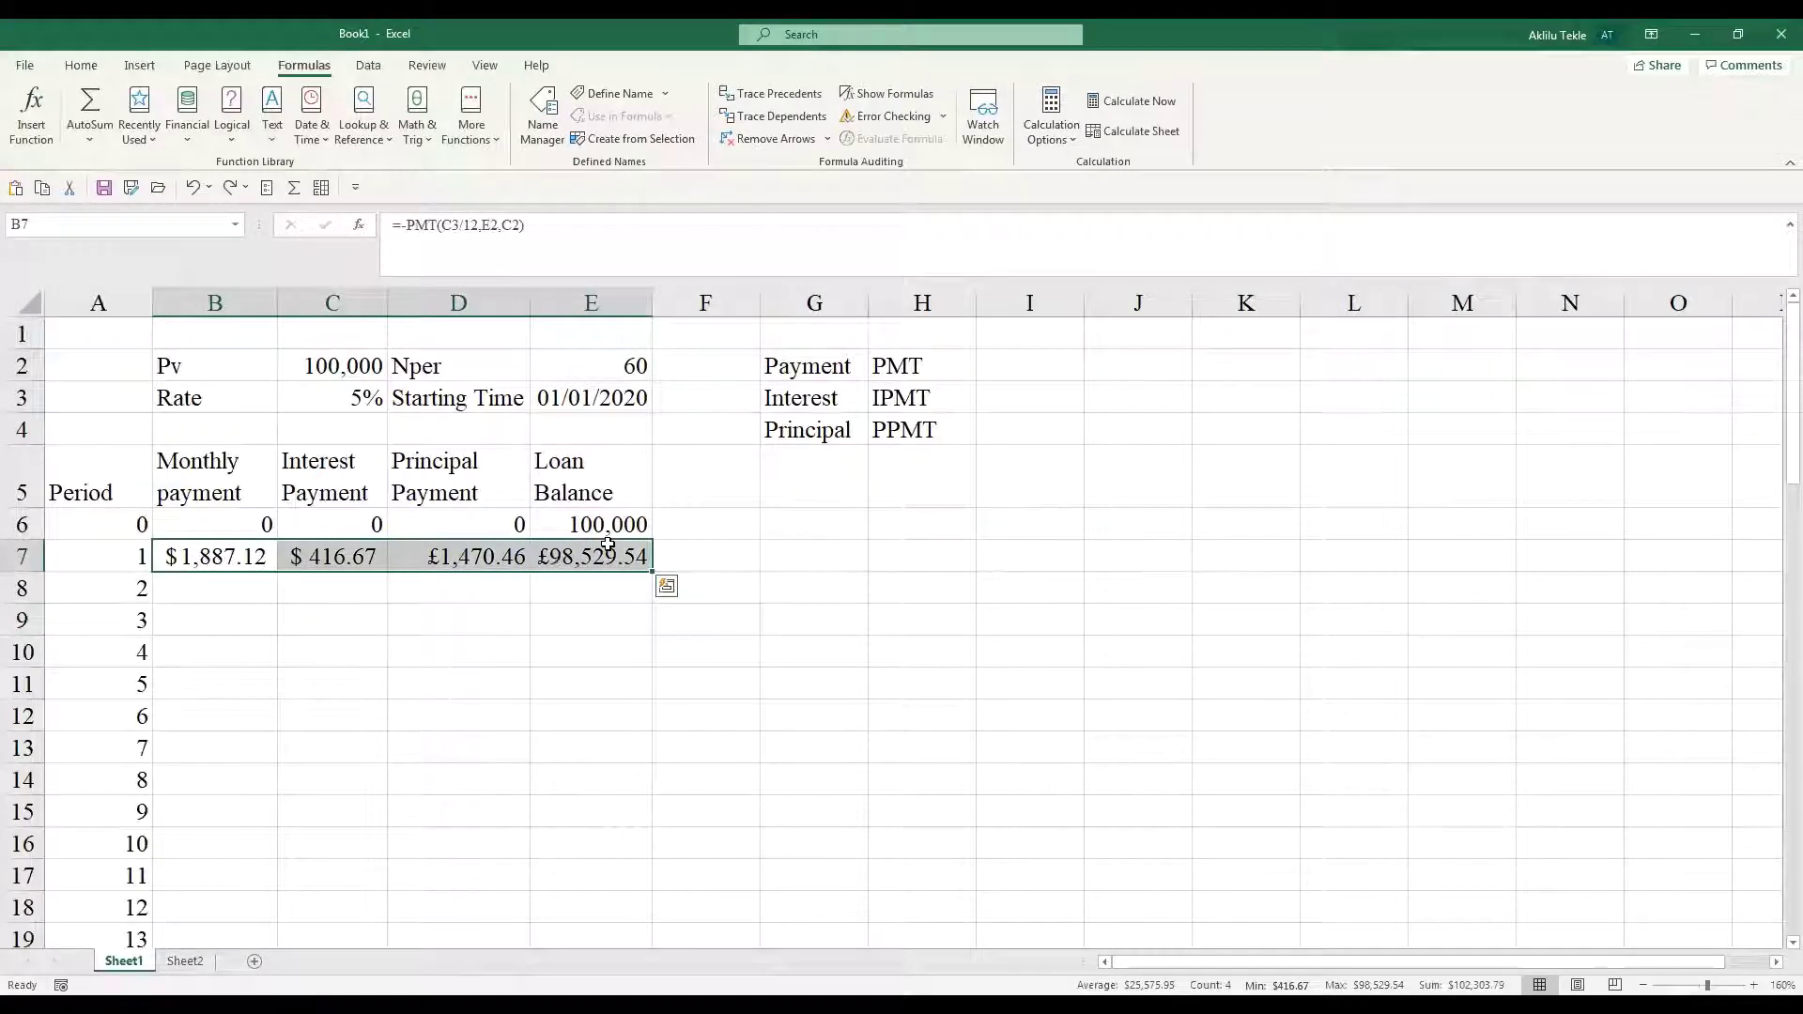
{"action": "key", "text": "Delete"}
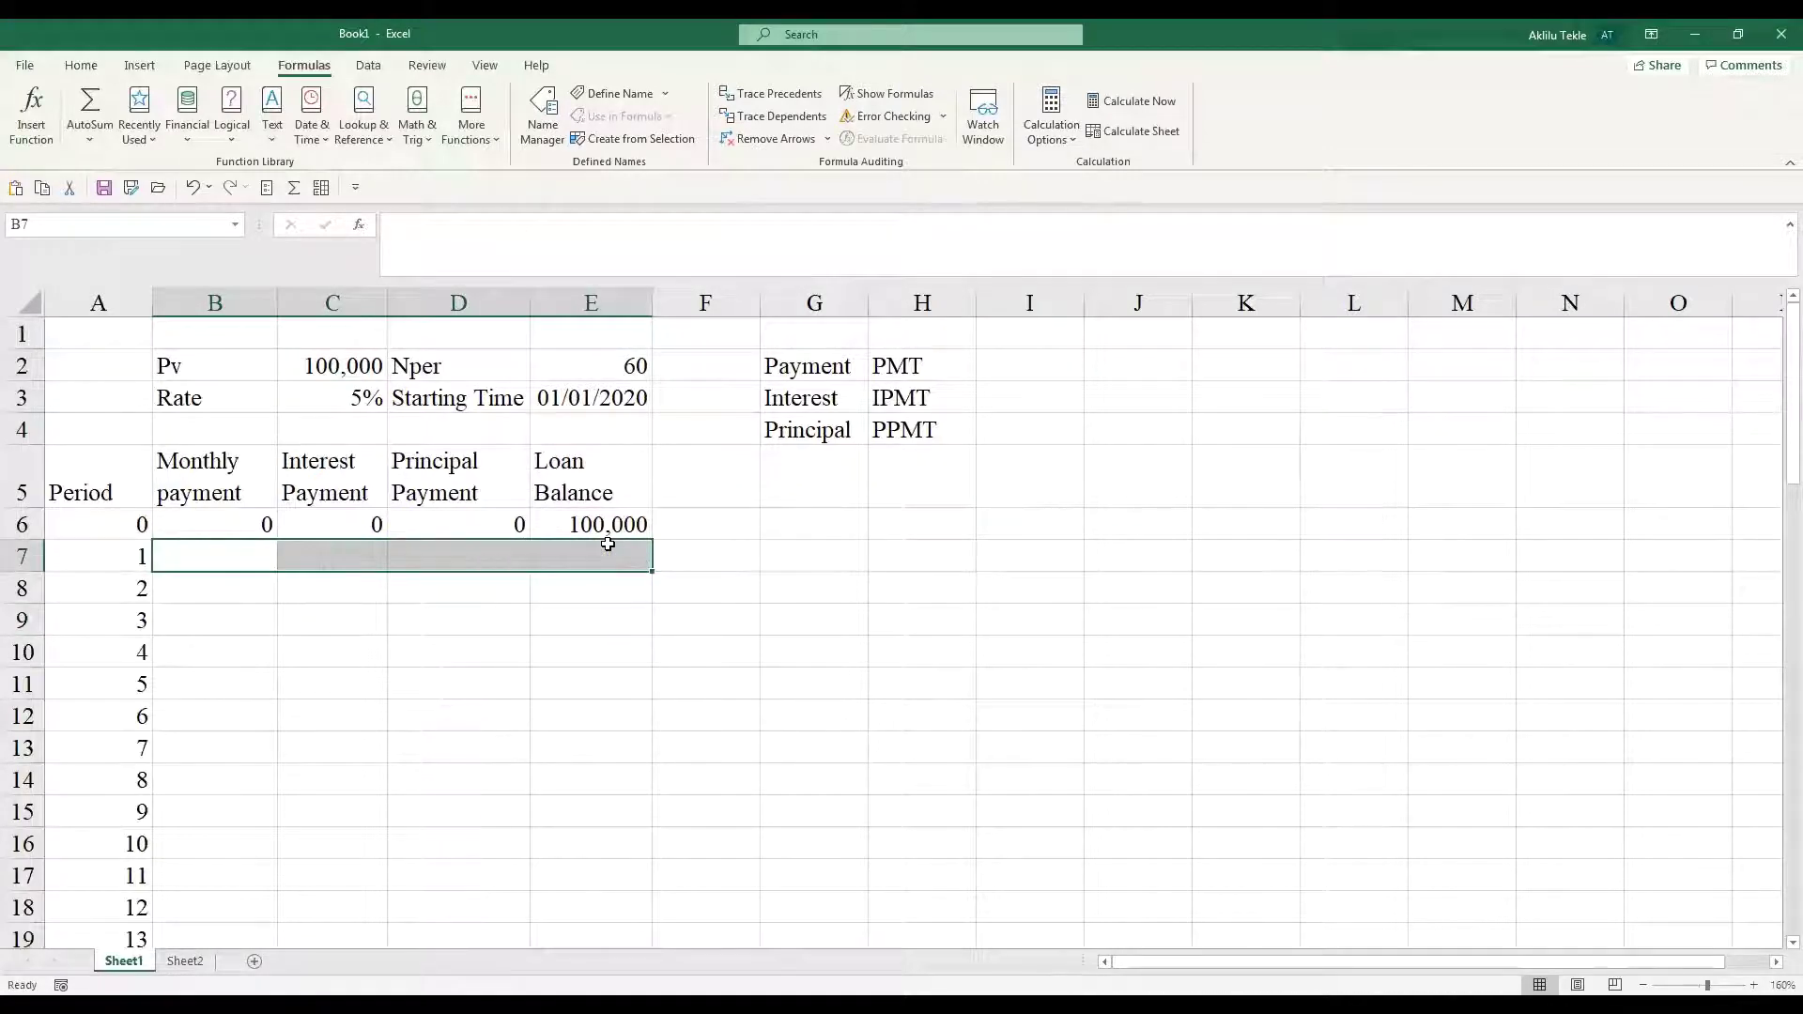
{"action": "left_click", "coordinate": [588, 620]}
- Define the name PV for the loan amount cell C2
{"action": "left_click", "coordinate": [327, 364]}
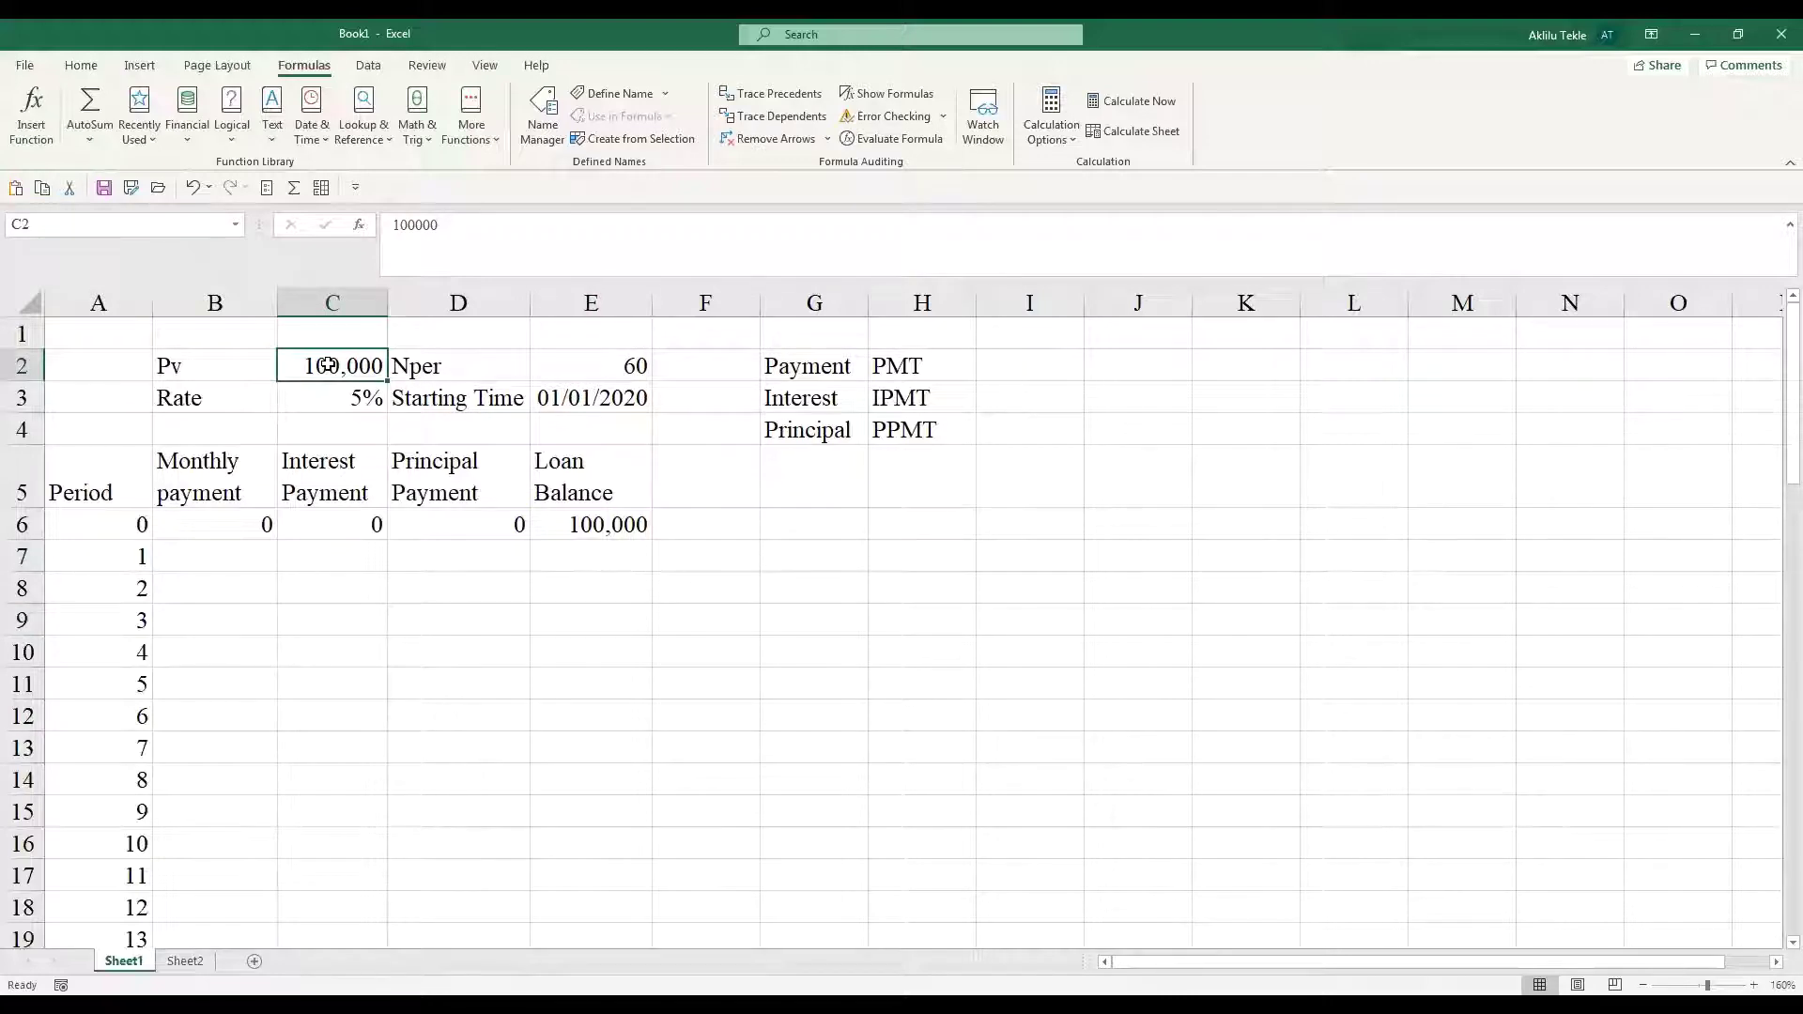
{"action": "left_click", "coordinate": [81, 223]}
{"action": "type", "text": "PV"}
{"action": "key", "text": "Return"}
{"action": "left_click", "coordinate": [499, 522]}
- Define the name Rate for the interest rate cell C3
{"action": "left_click", "coordinate": [352, 402]}
{"action": "left_click", "coordinate": [69, 221]}
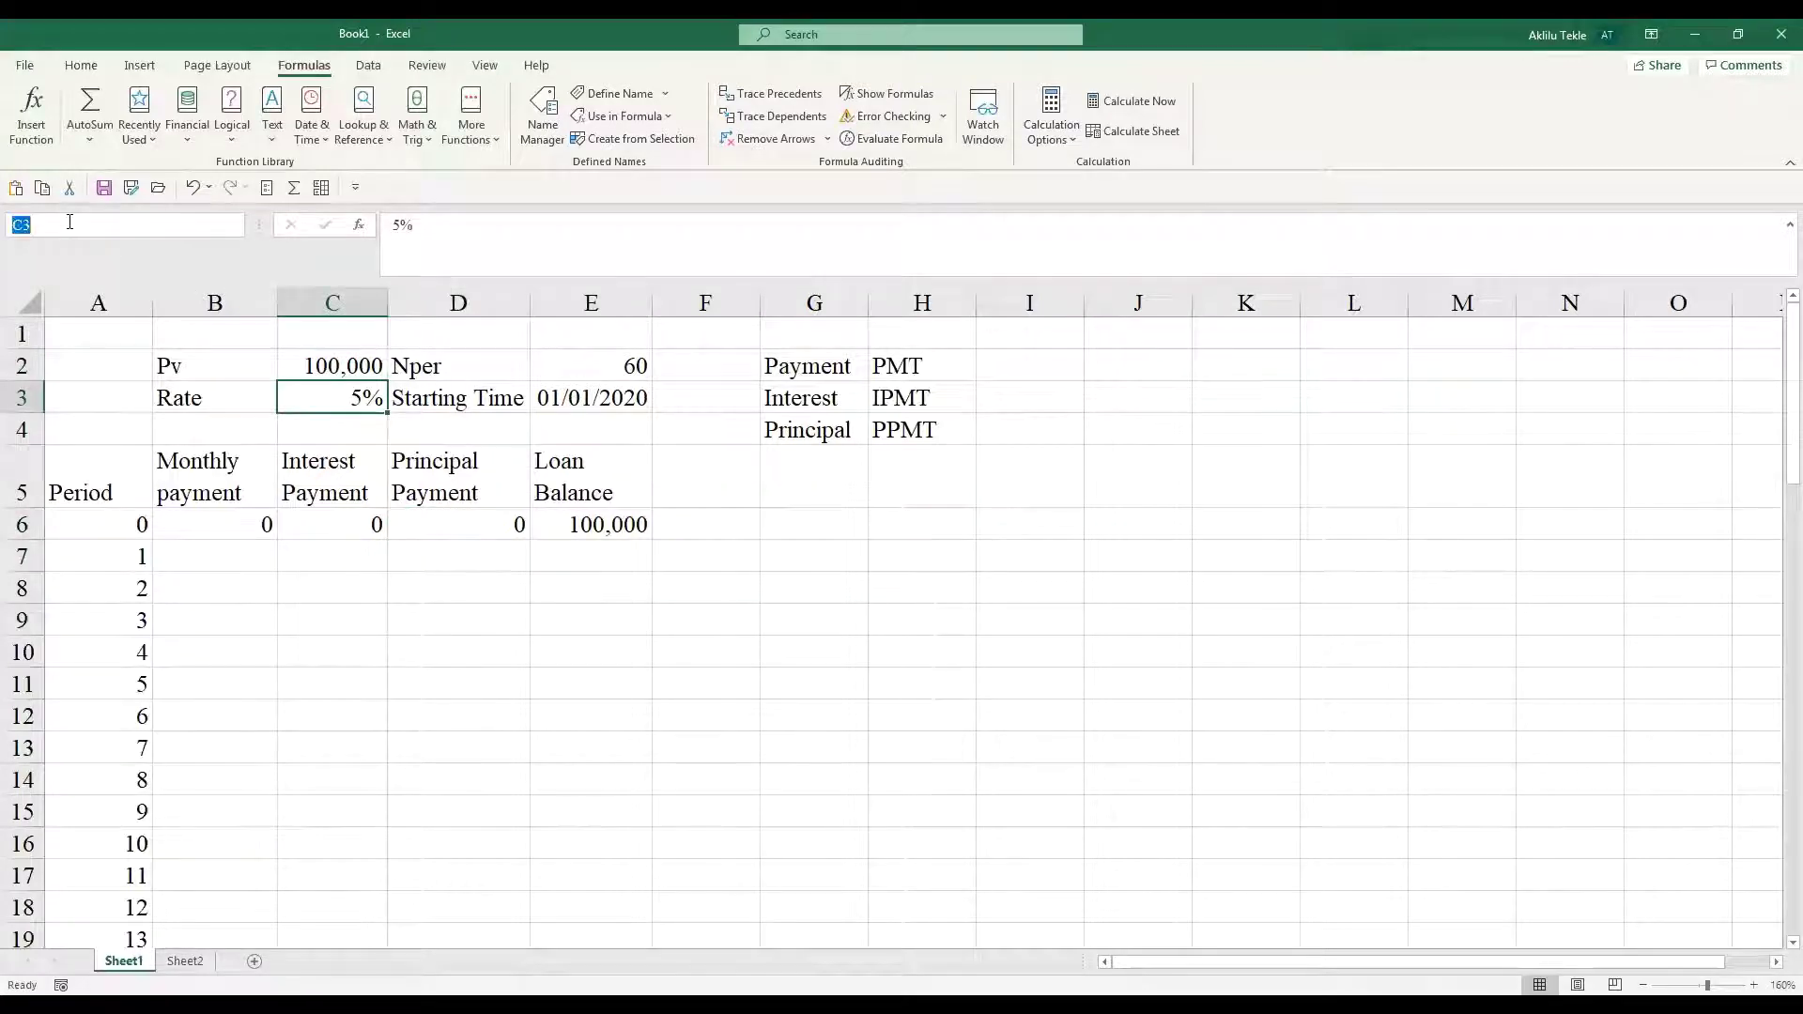
{"action": "type", "text": "Rate"}
{"action": "key", "text": "Return"}
- Define the name Nper for the number-of-periods cell E2
{"action": "left_click", "coordinate": [594, 366]}
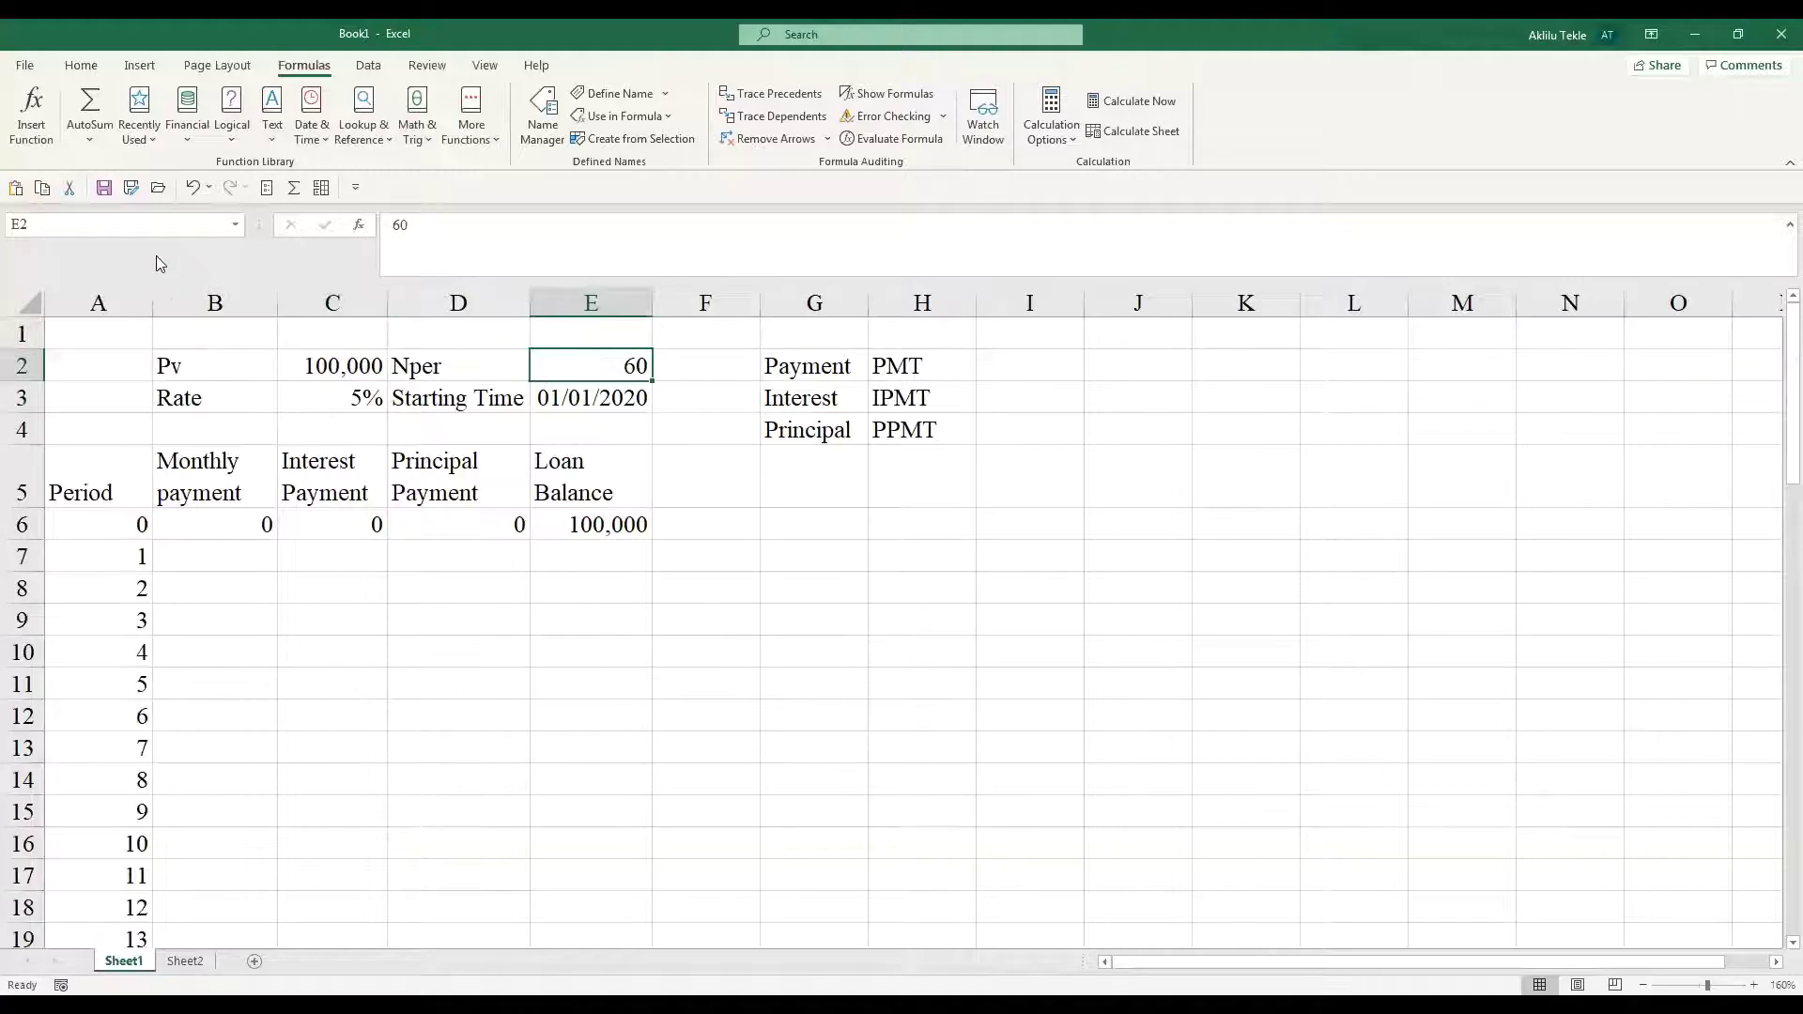
{"action": "left_click", "coordinate": [55, 229]}
{"action": "type", "text": "N"}
{"action": "key", "text": "Return"}
{"action": "left_click", "coordinate": [326, 558]}
{"action": "left_click_drag", "start_coordinate": [249, 523], "coordinate": [451, 526]}
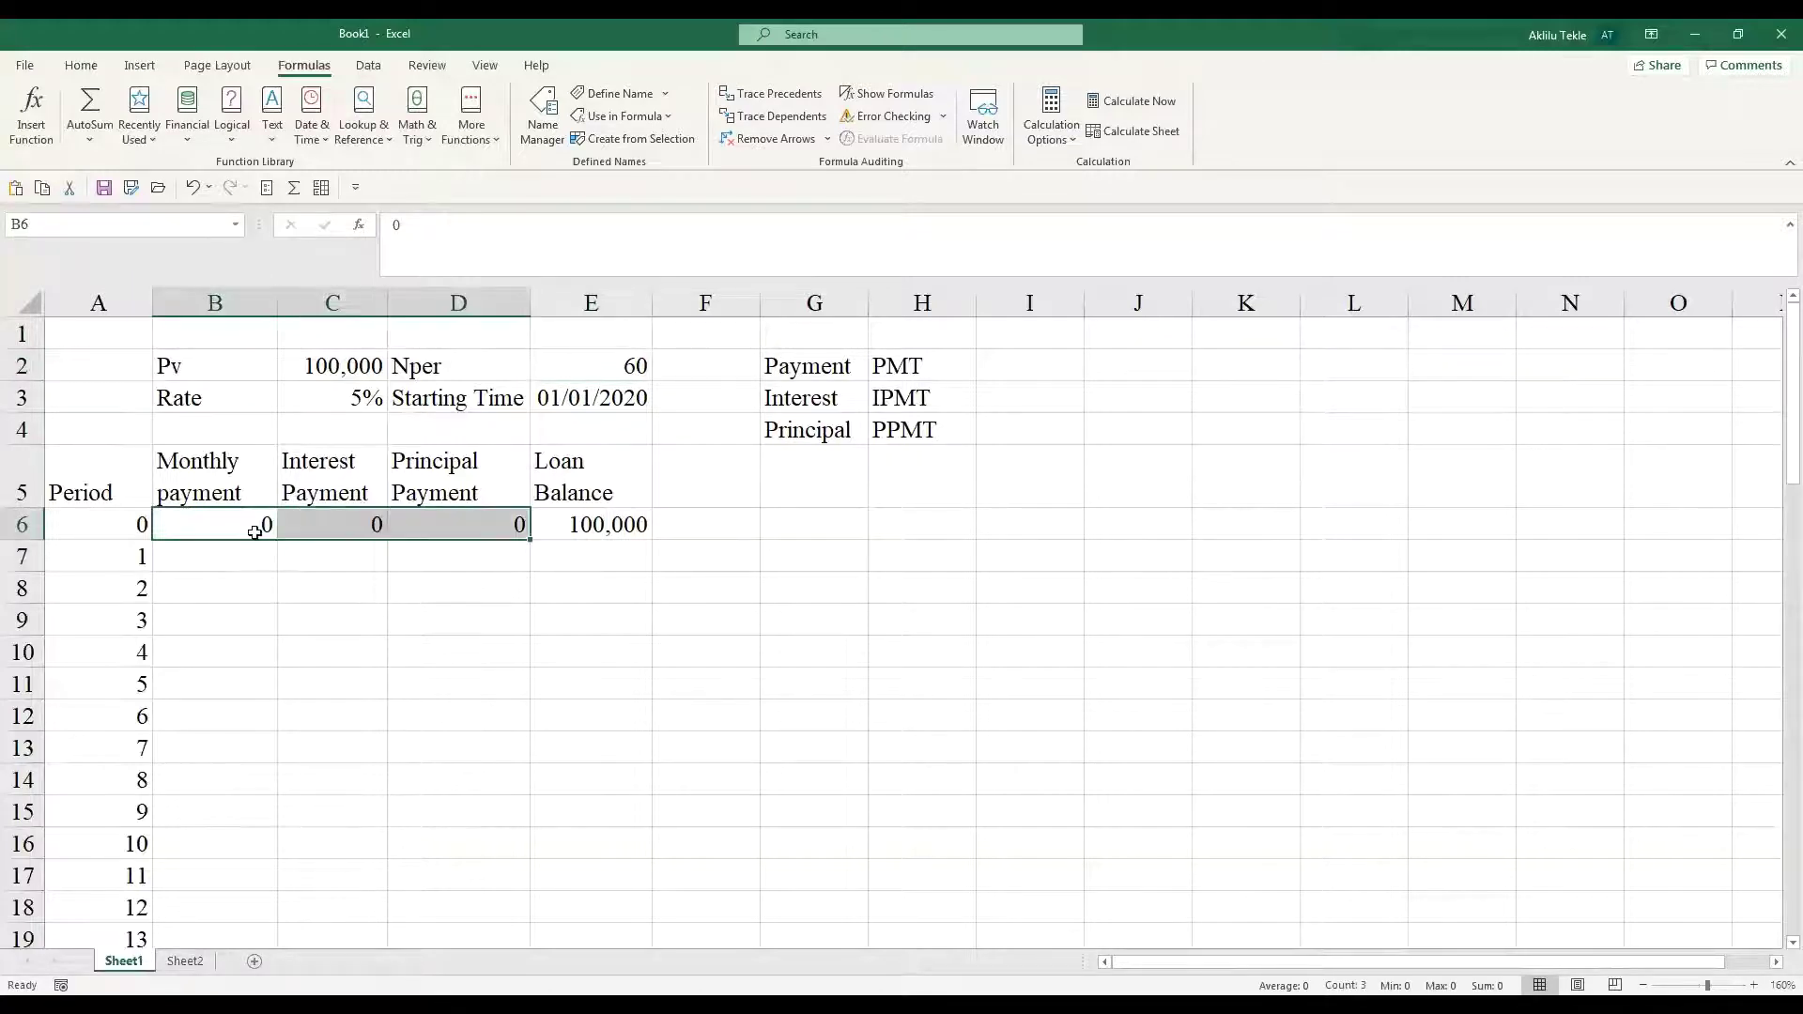
- Enter the monthly payment formula =PMT(Rate/12,Nper,PV) in B7 using the named cells
{"action": "left_click", "coordinate": [232, 550]}
{"action": "type", "text": "="}
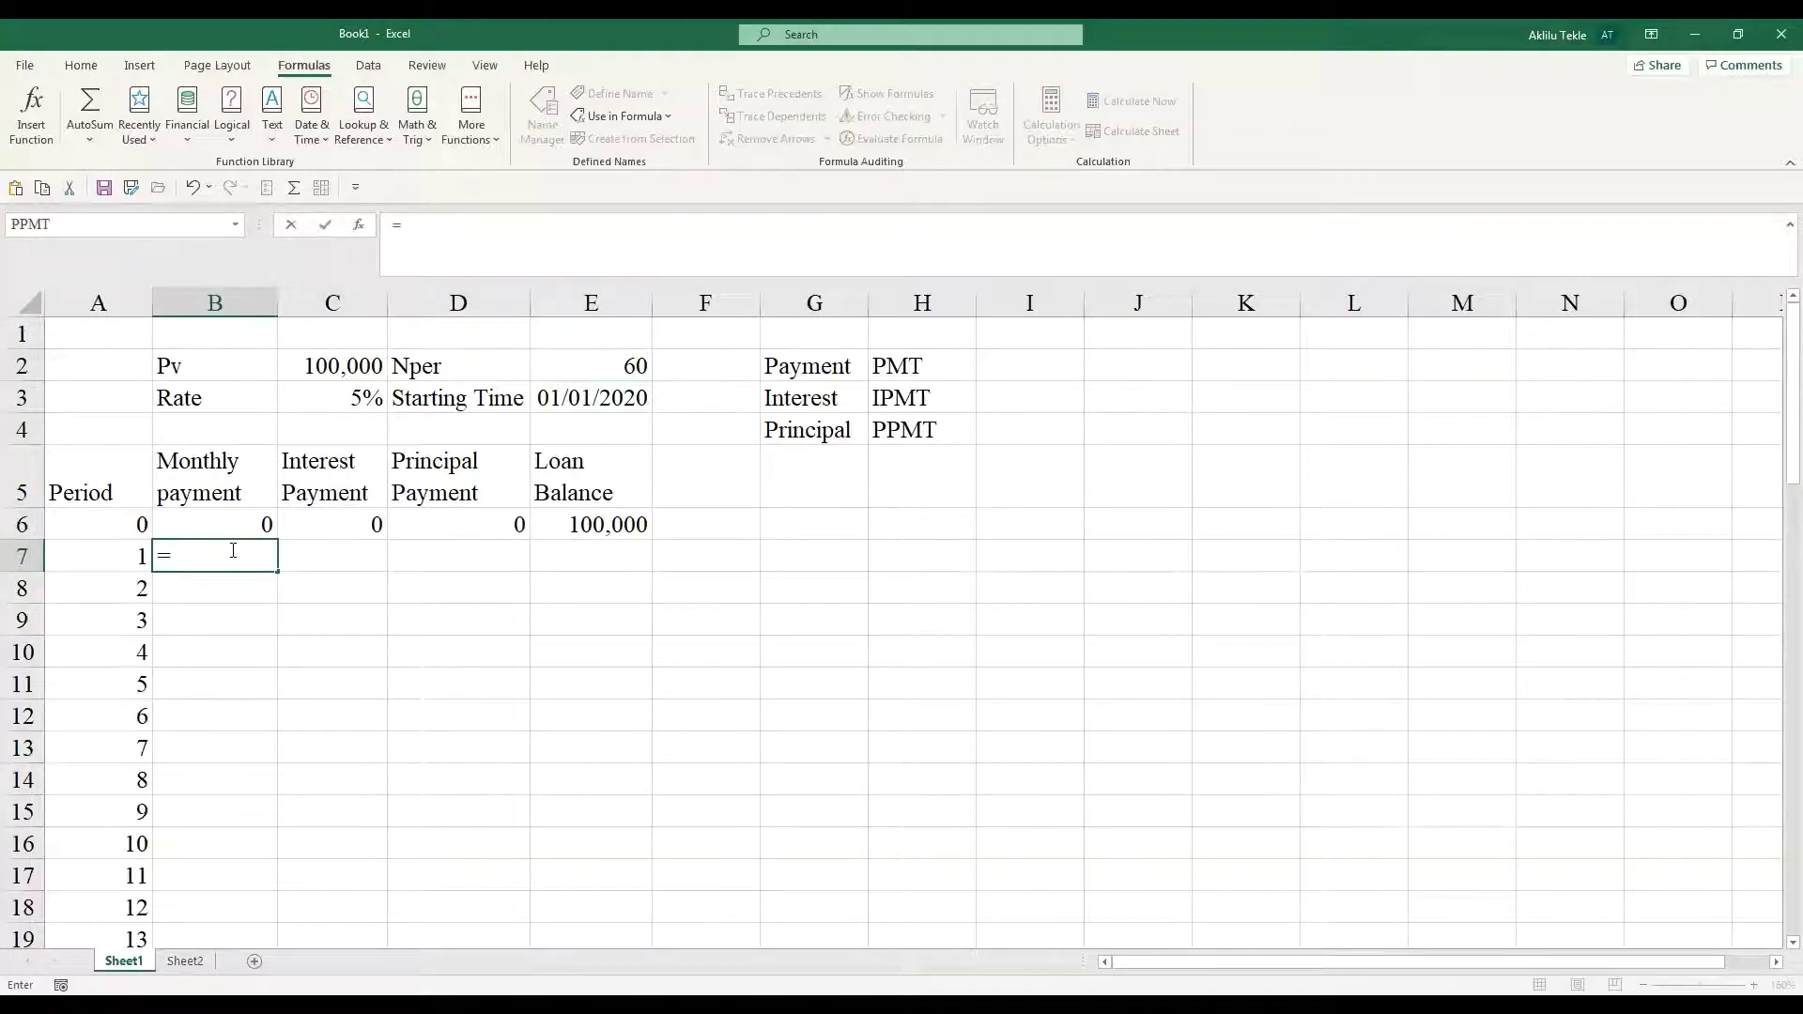
{"action": "type", "text": "pmt"}
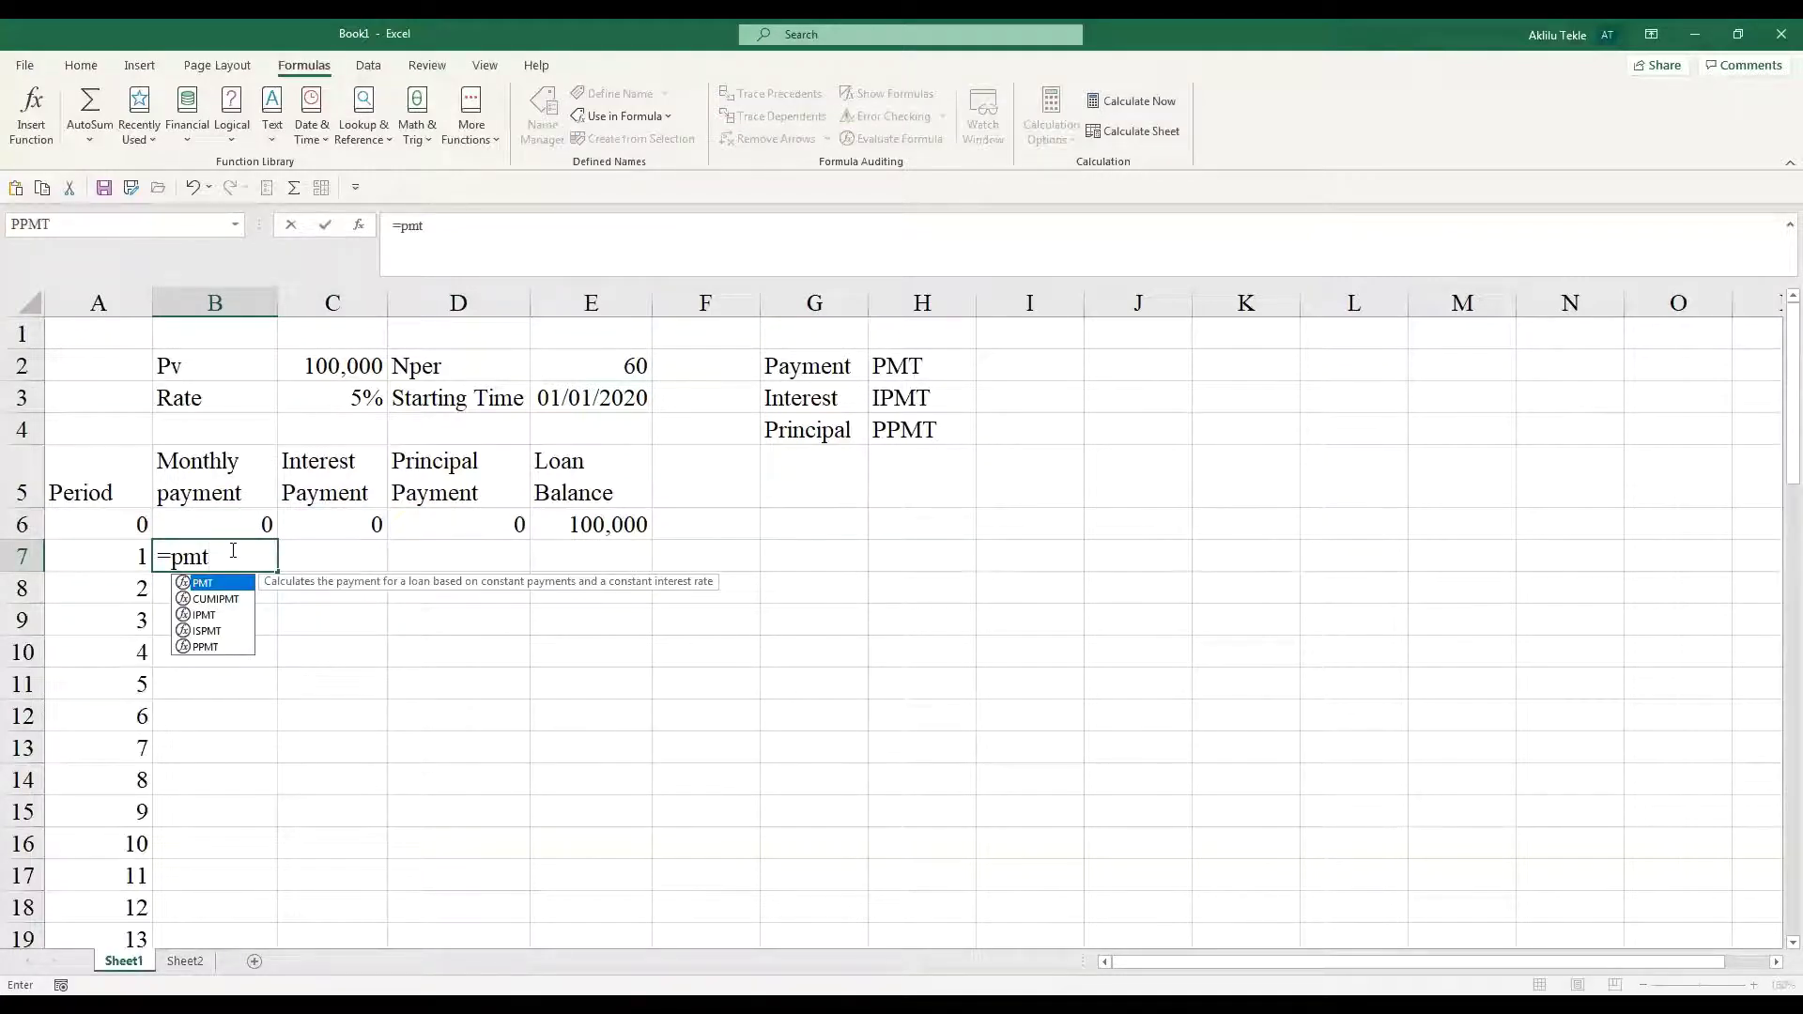
{"action": "type", "text": "("}
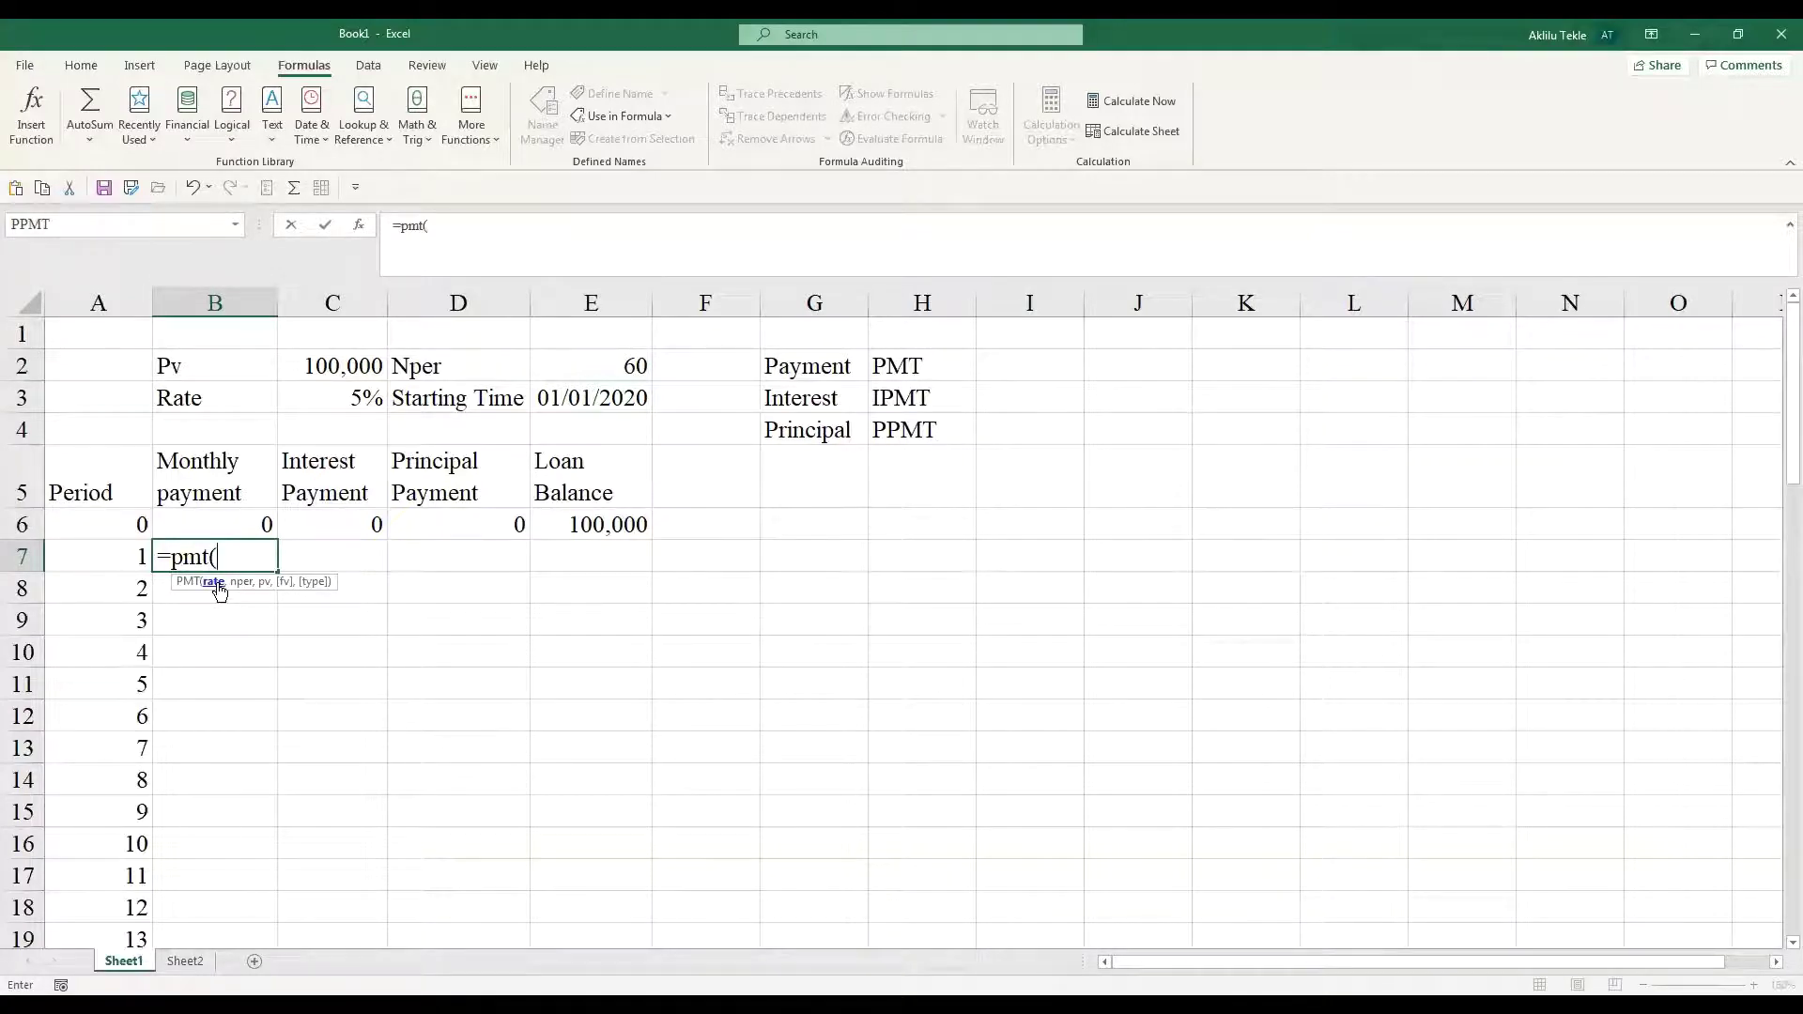
{"action": "type", "text": "rate"}
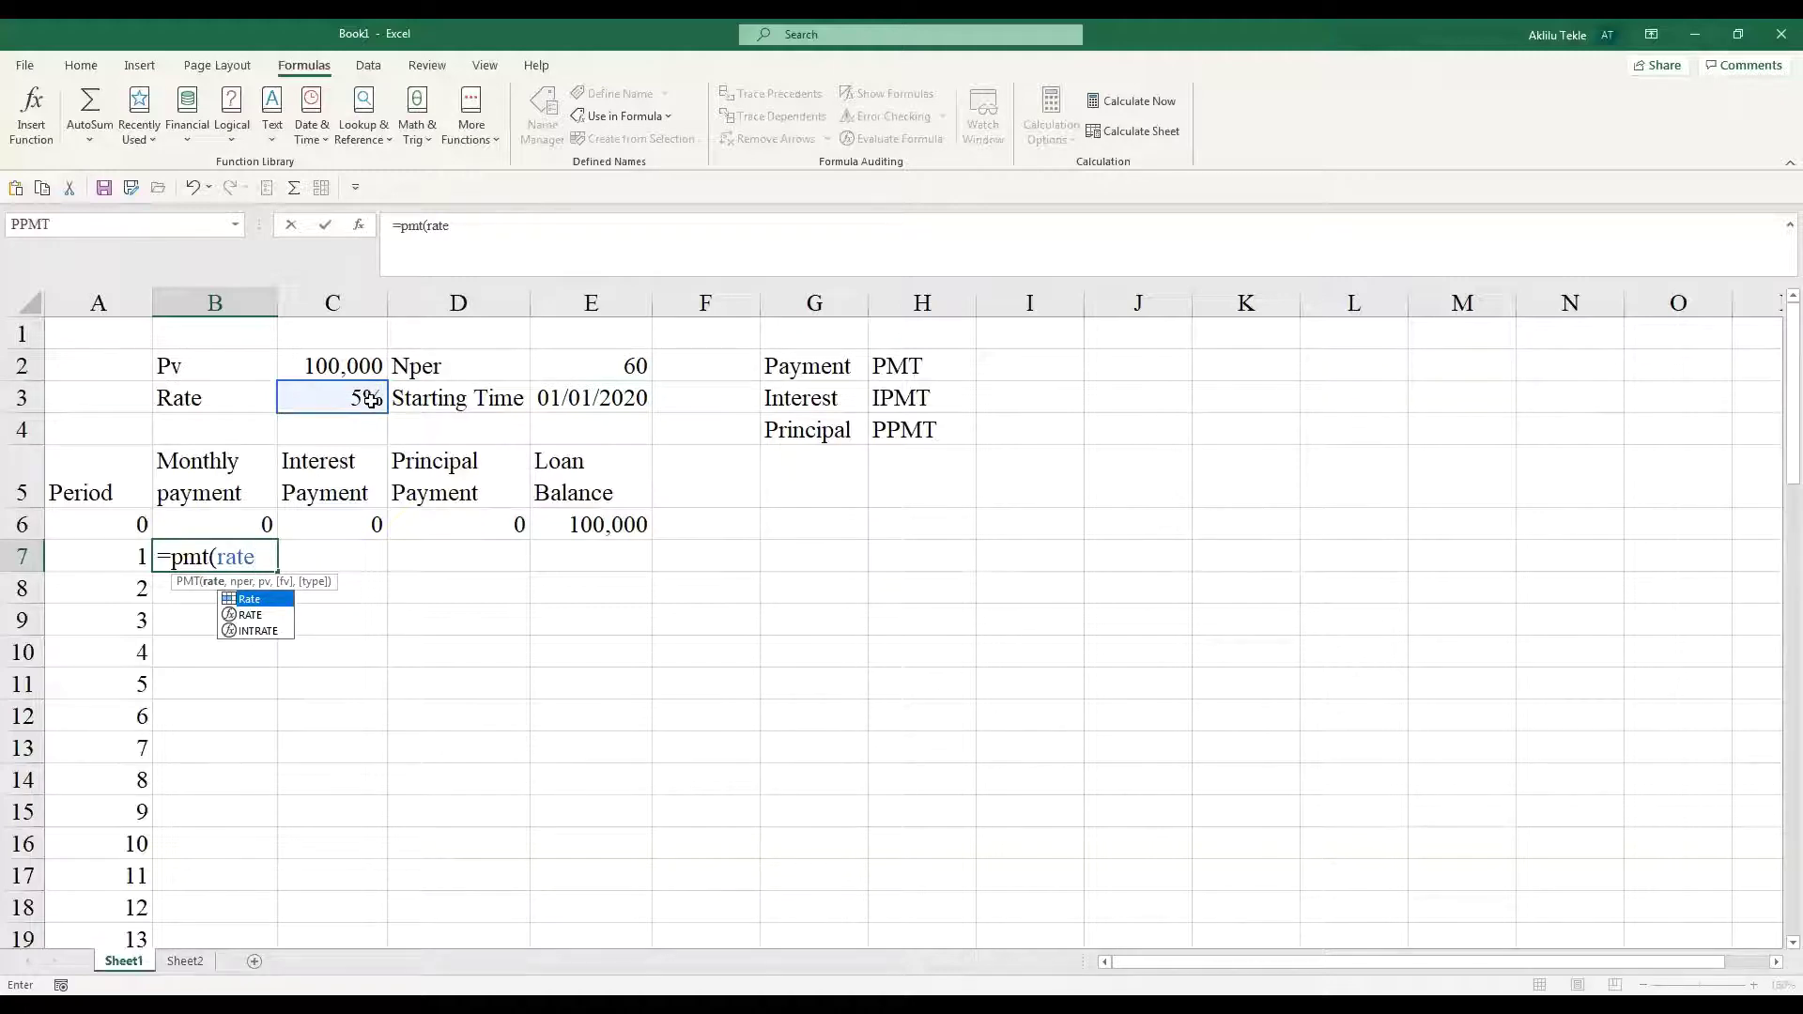
{"action": "type", "text": "/12"}
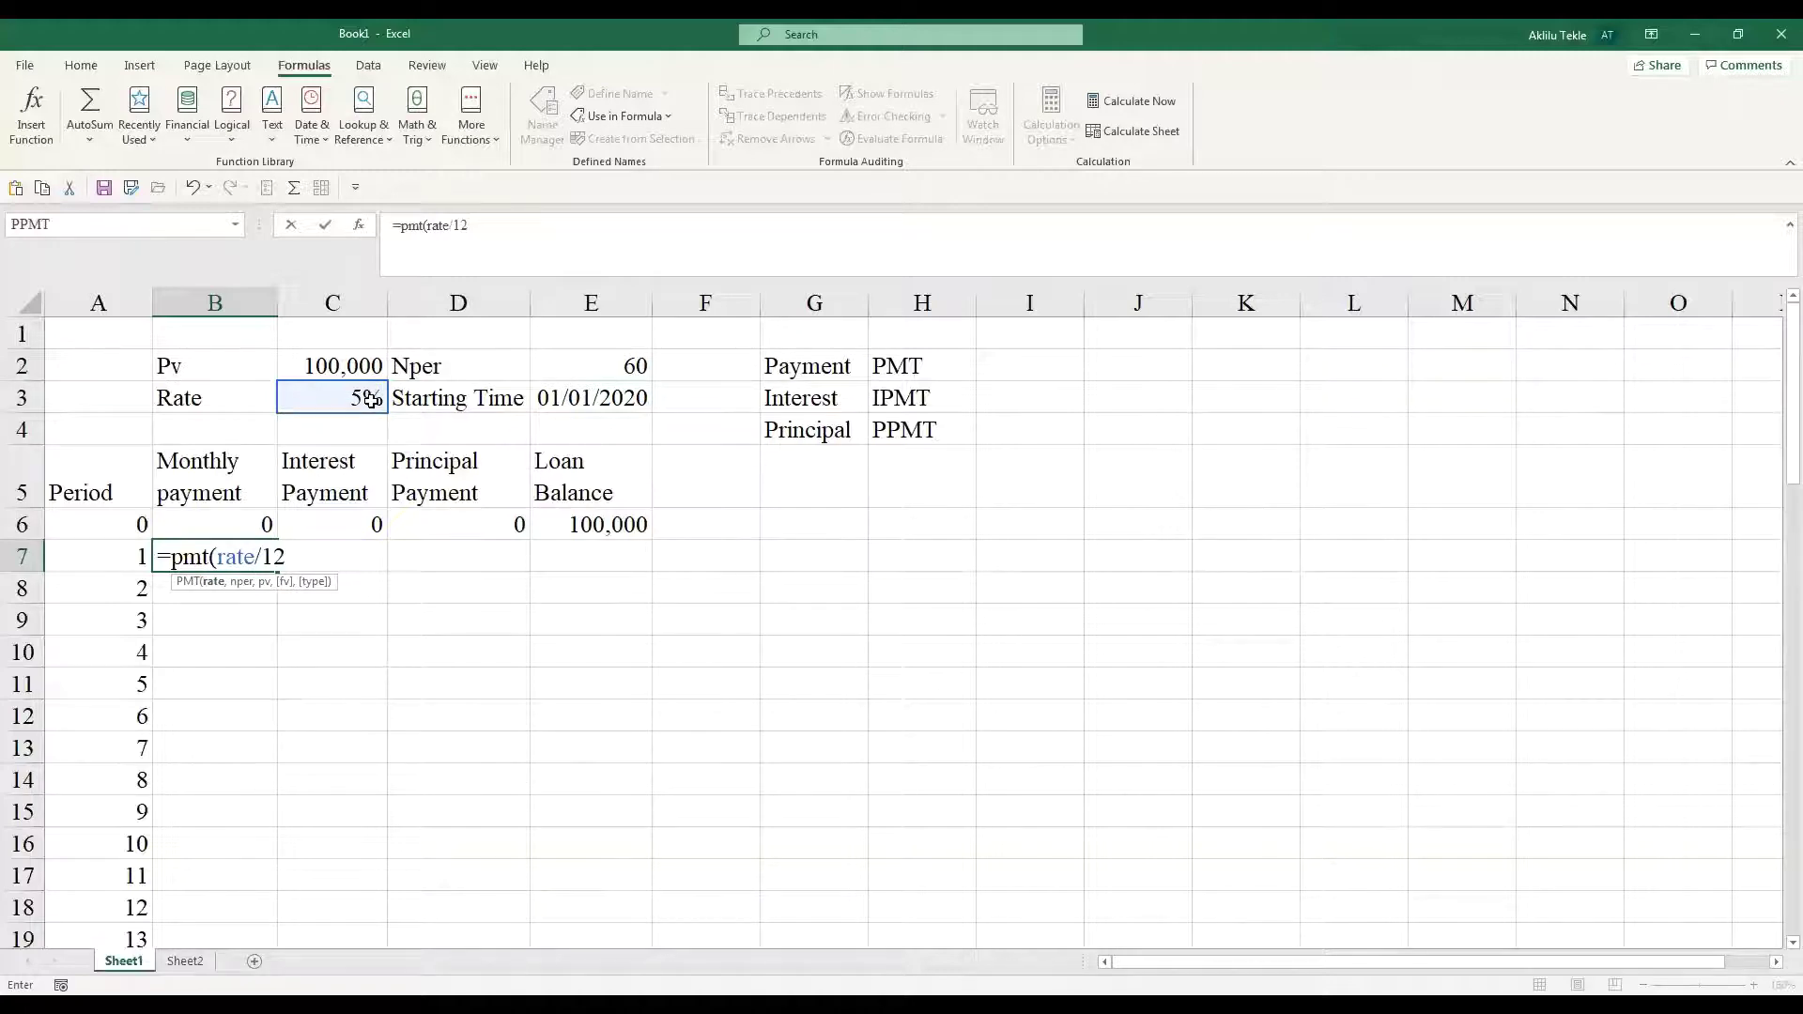
{"action": "type", "text": ",nper"}
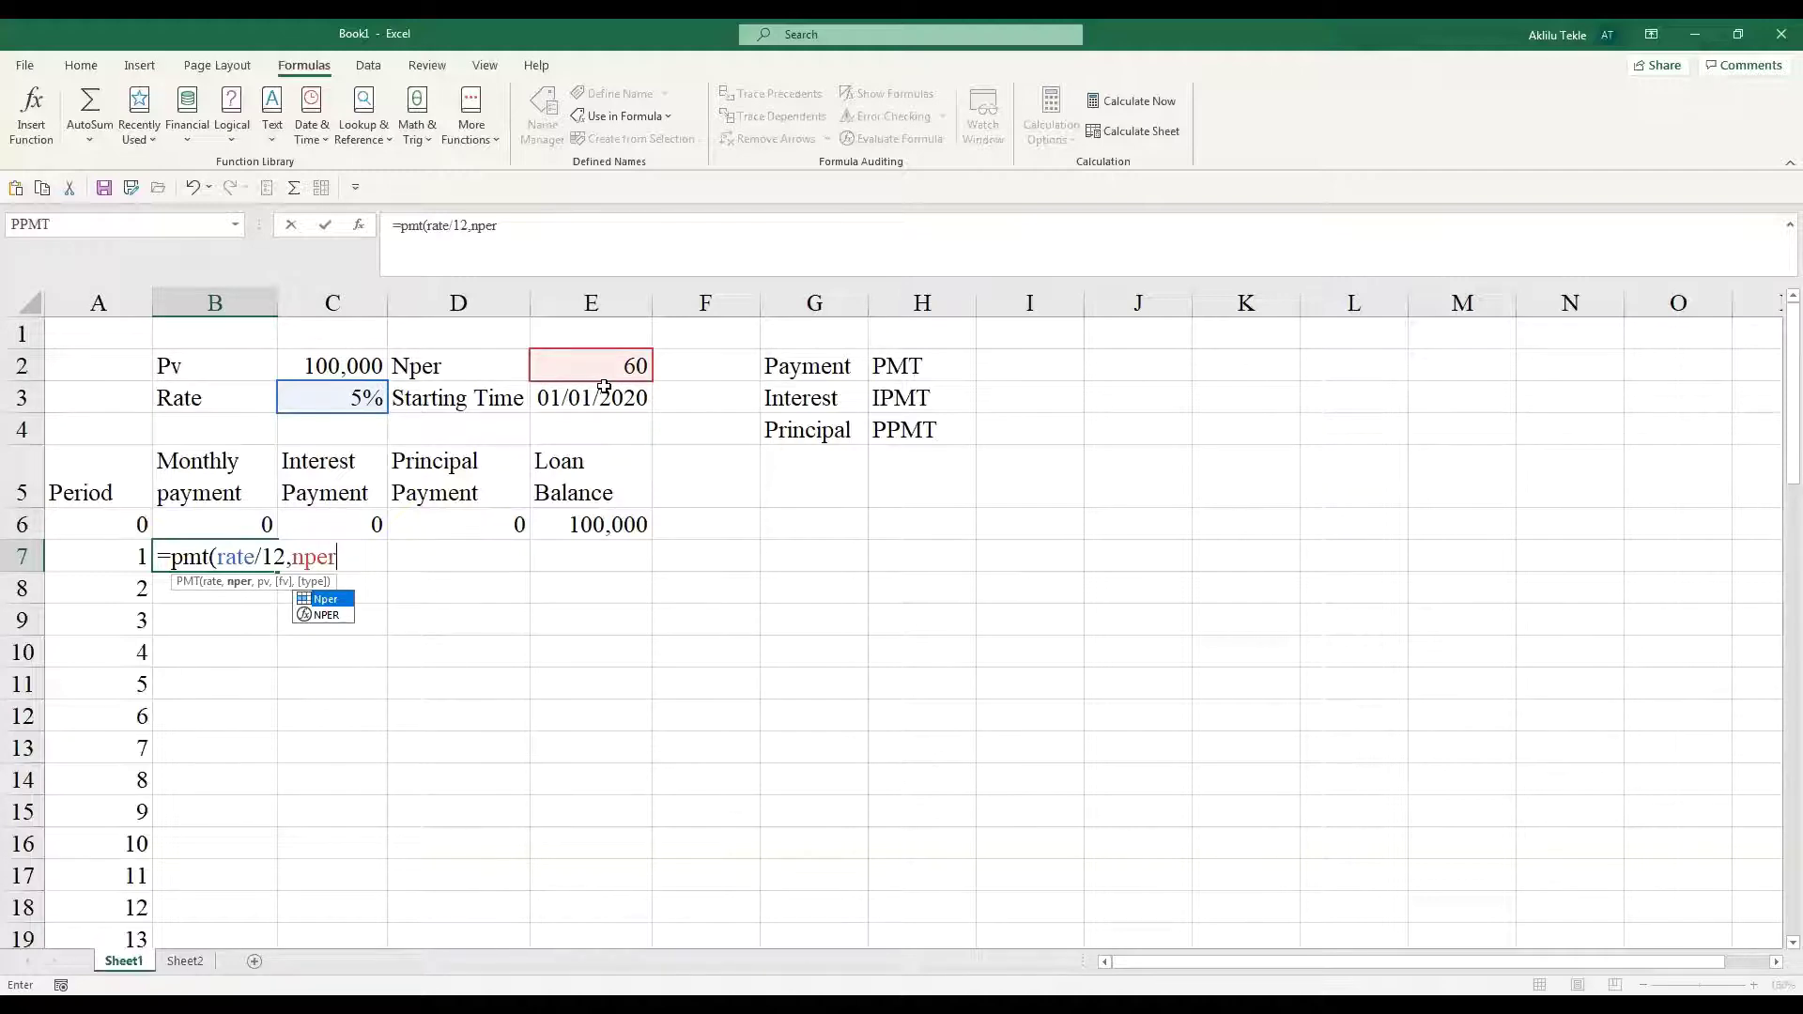
{"action": "type", "text": ","}
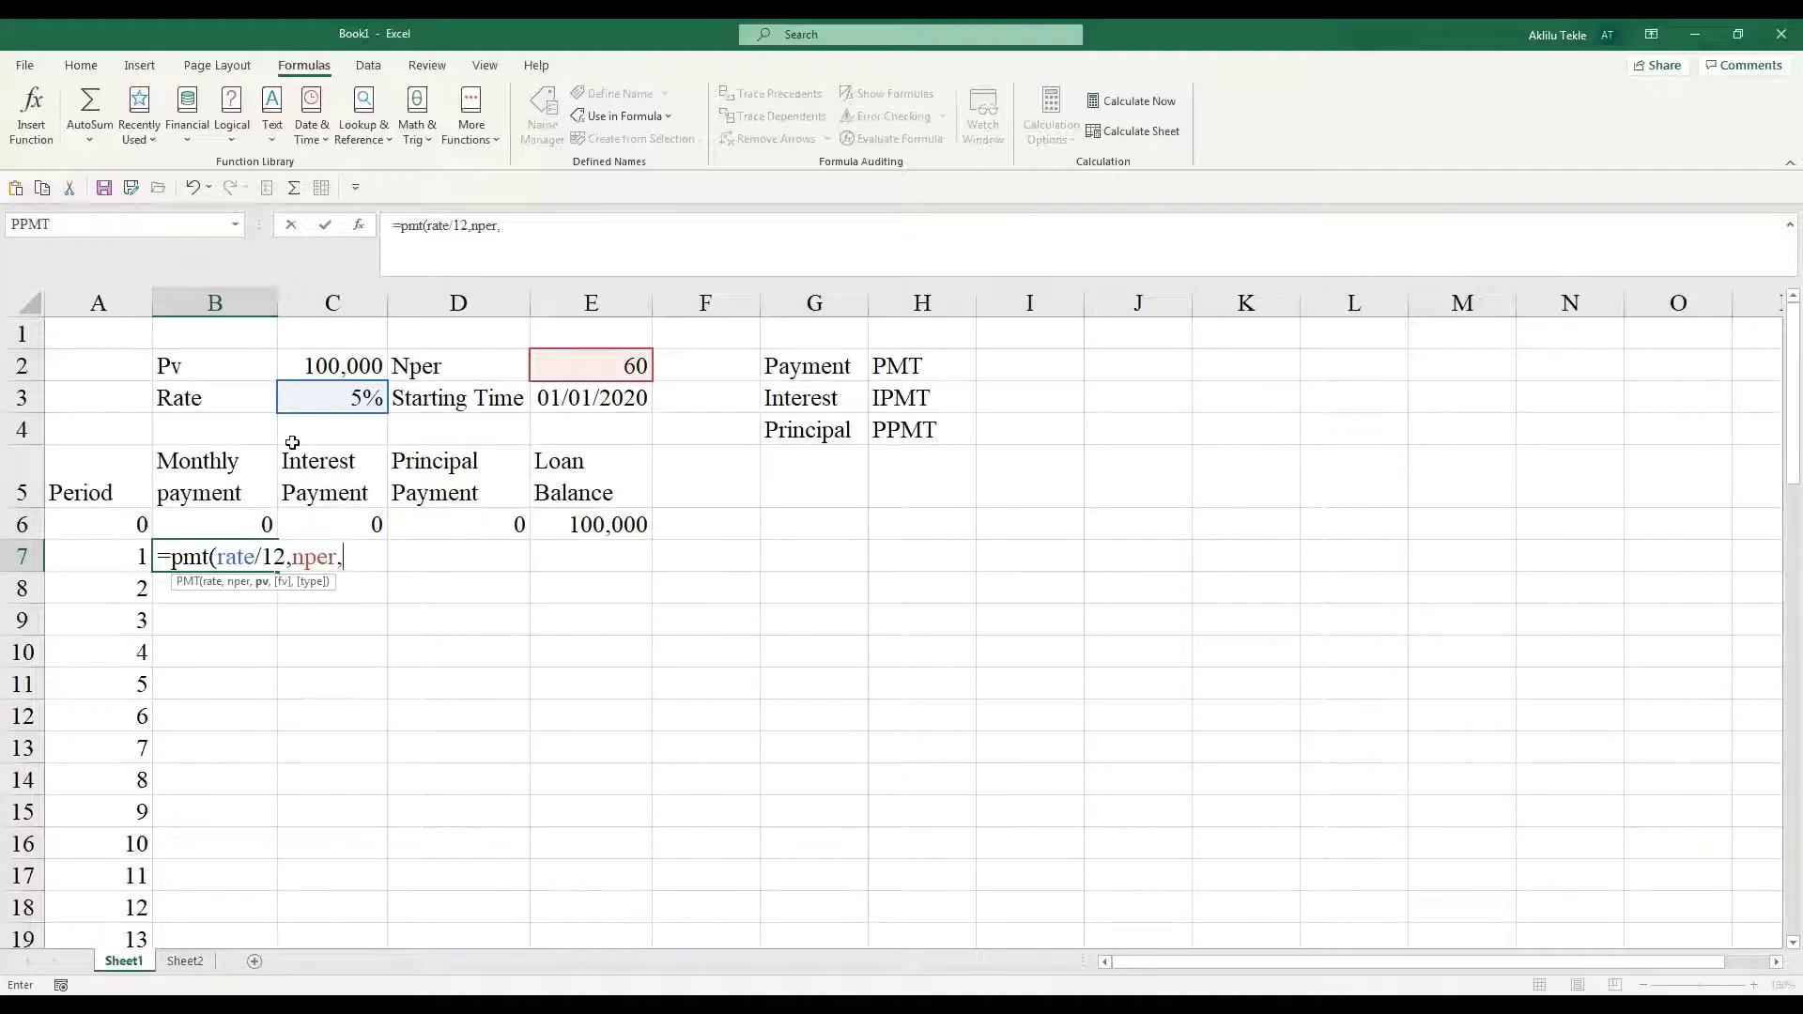
{"action": "type", "text": "p"}
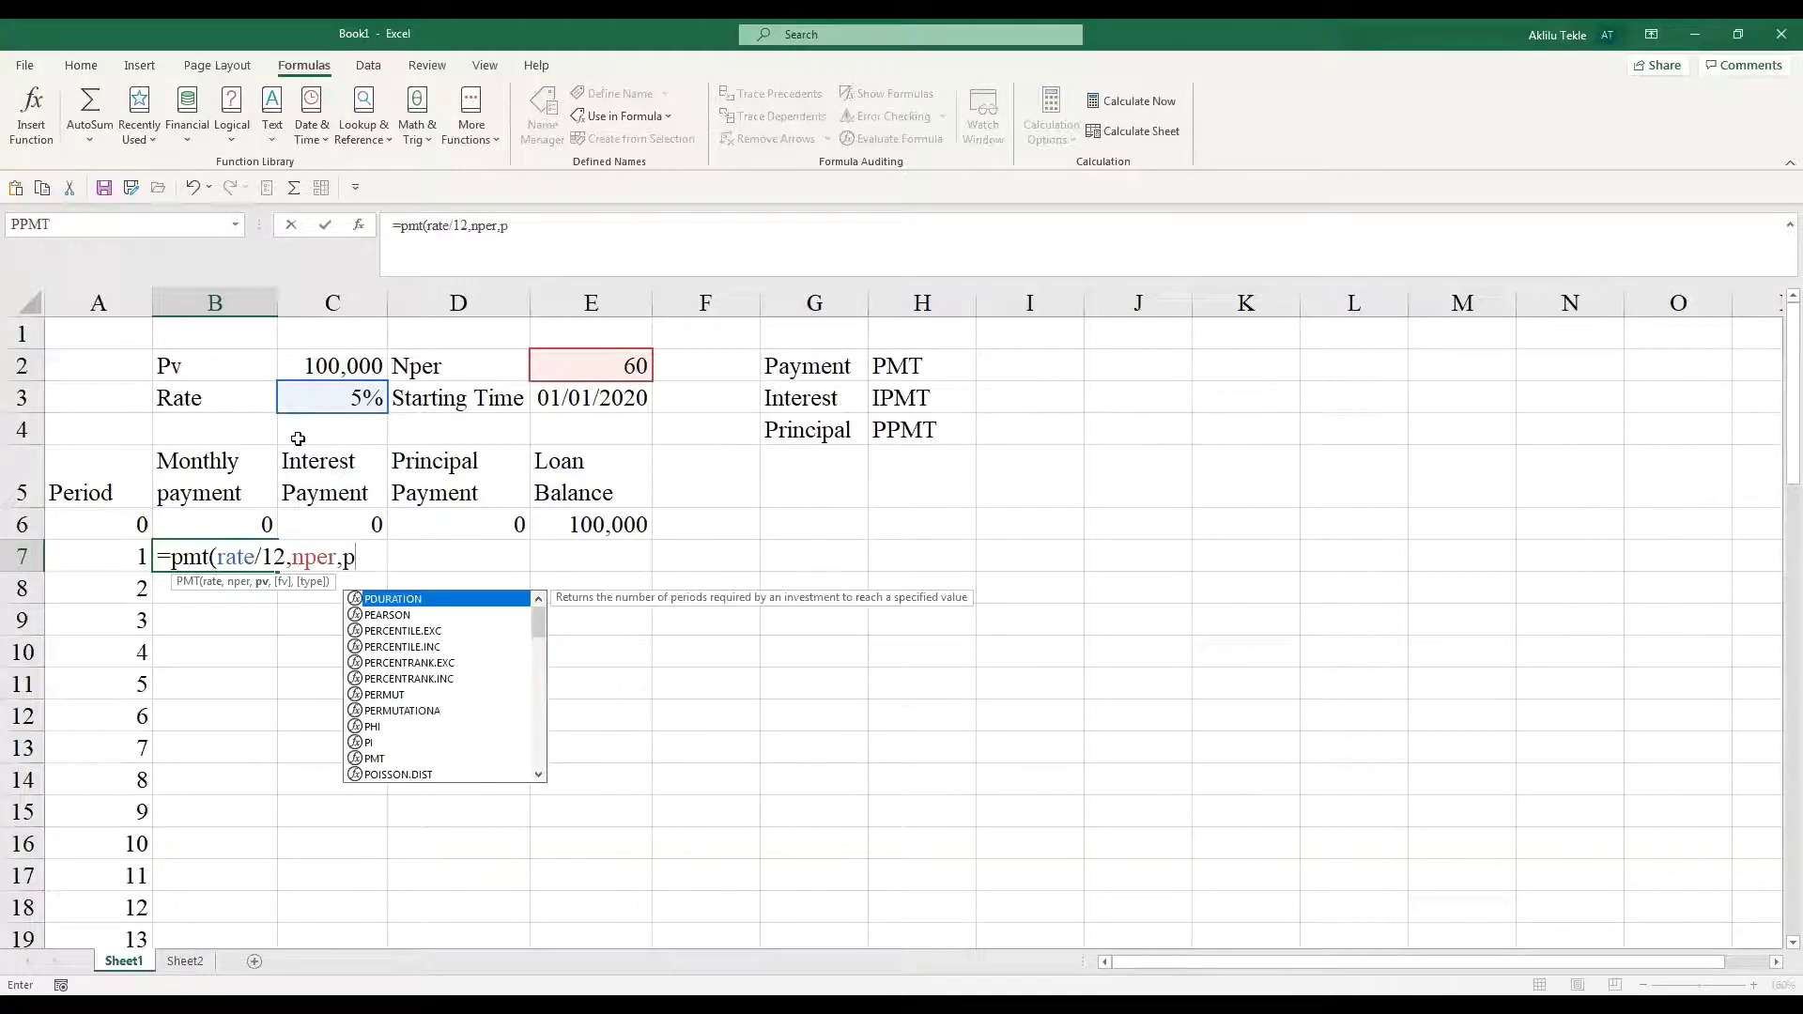
{"action": "type", "text": "v"}
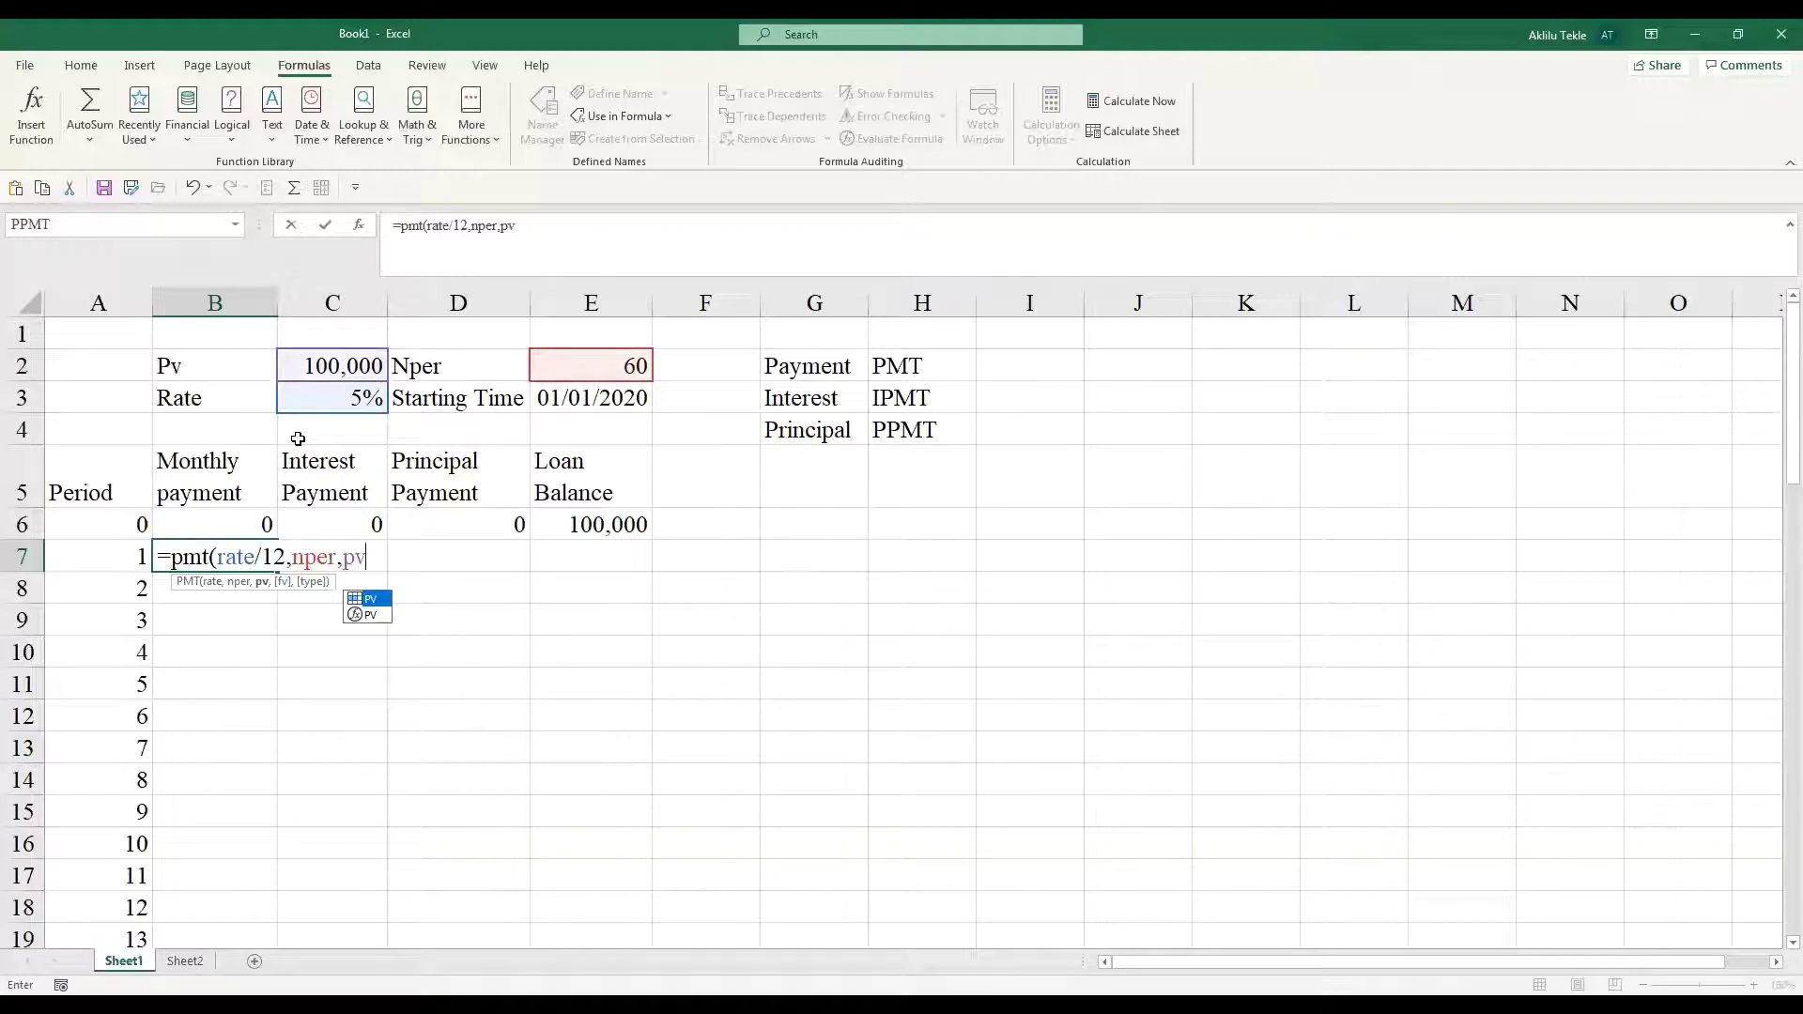
{"action": "type", "text": ")"}
{"action": "key", "text": "Return"}
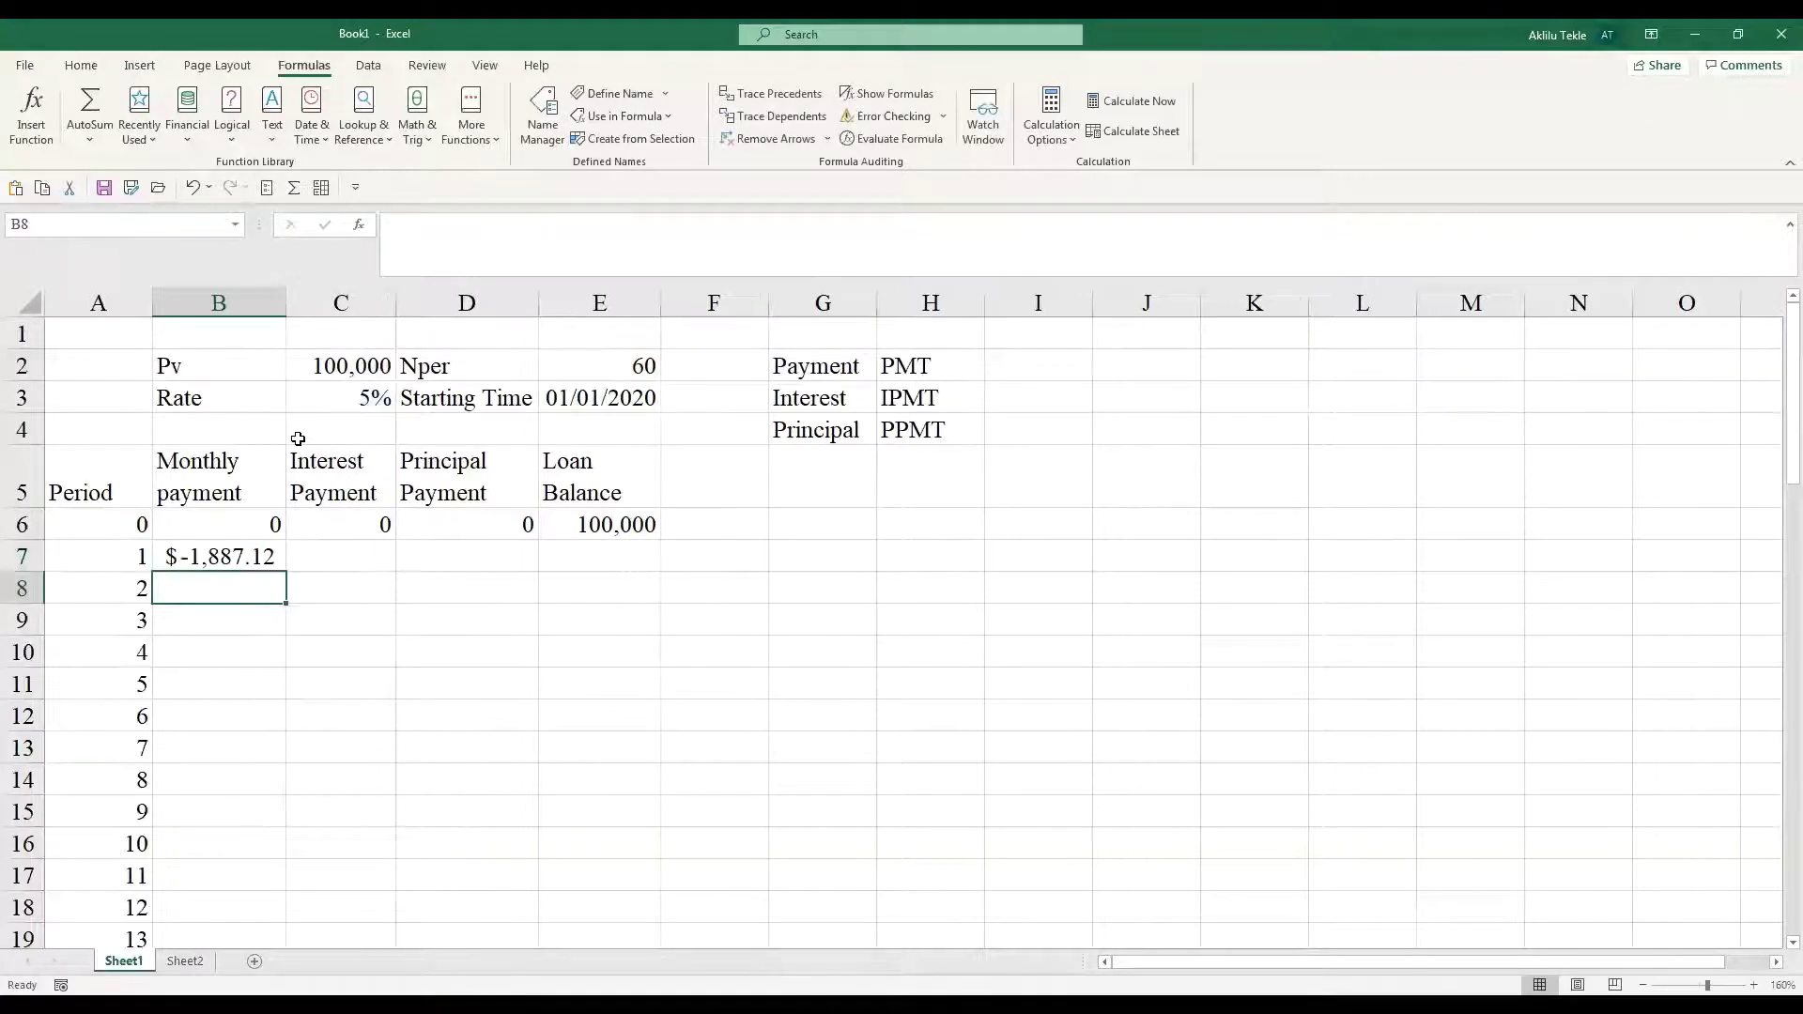
- Put a minus sign before PMT in the B7 formula to reverse the payment's sign
{"action": "left_click", "coordinate": [226, 548]}
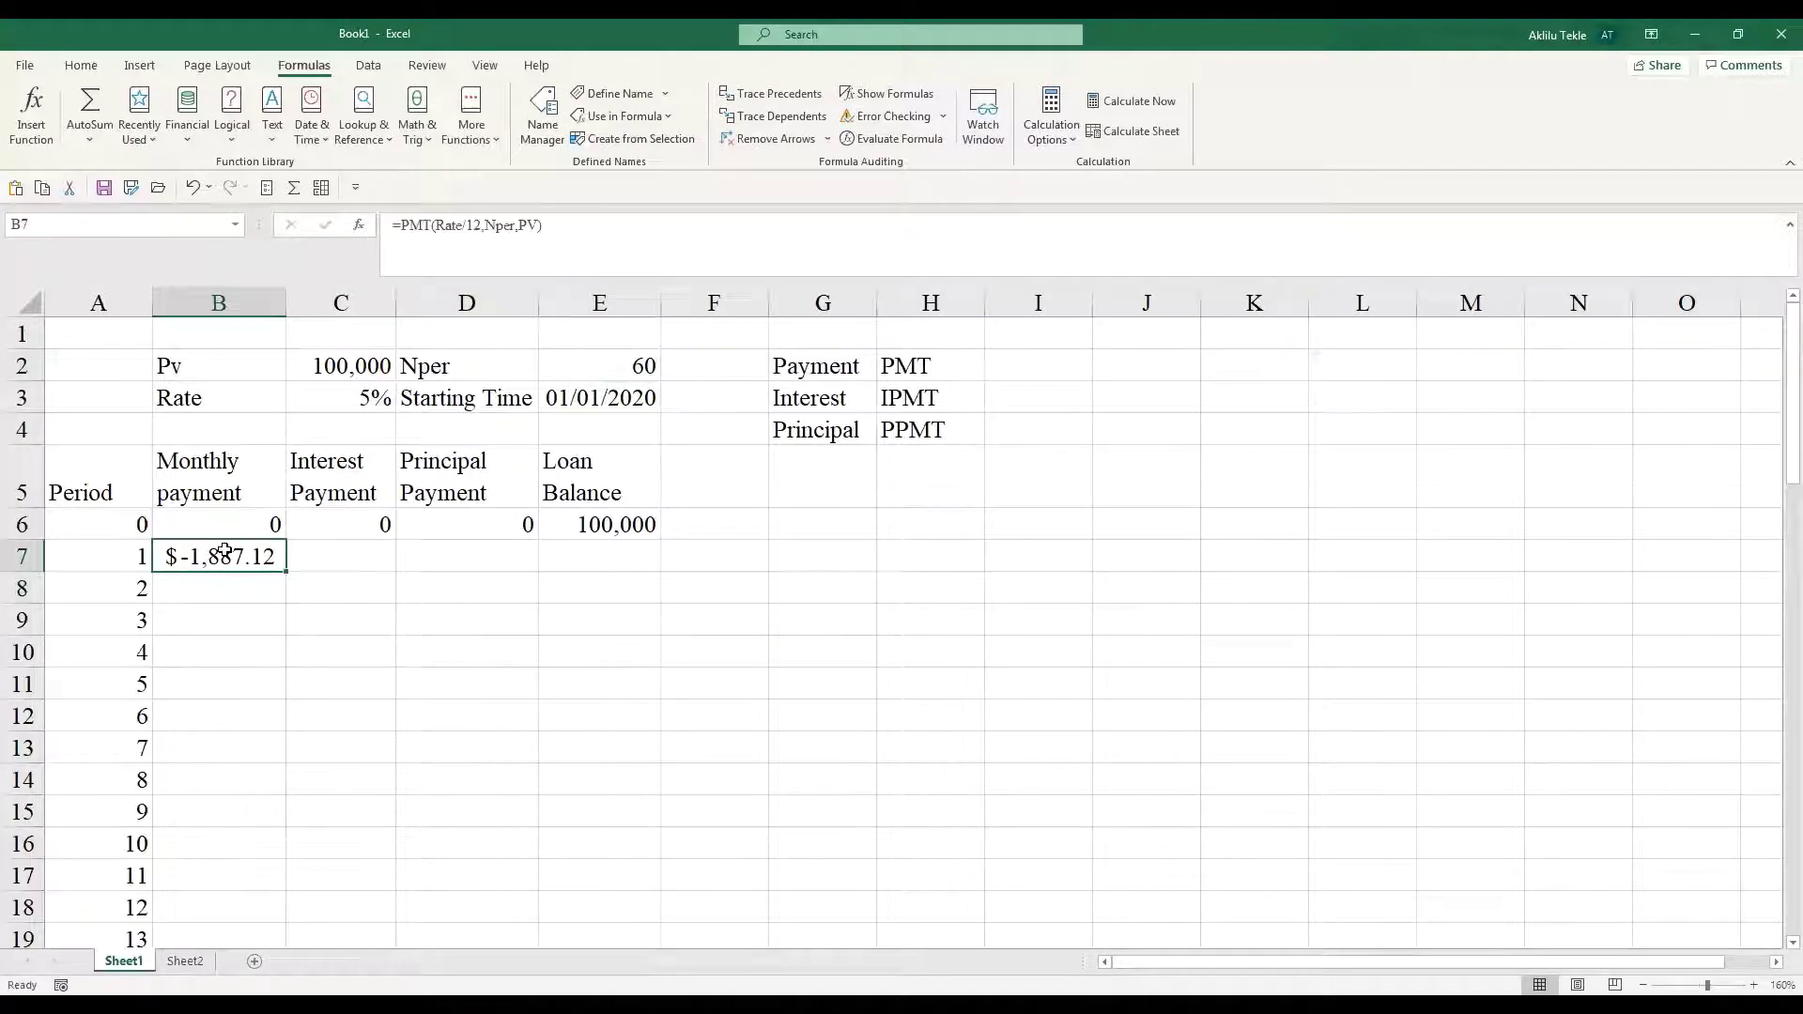
{"action": "left_click", "coordinate": [402, 230]}
{"action": "type", "text": "-"}
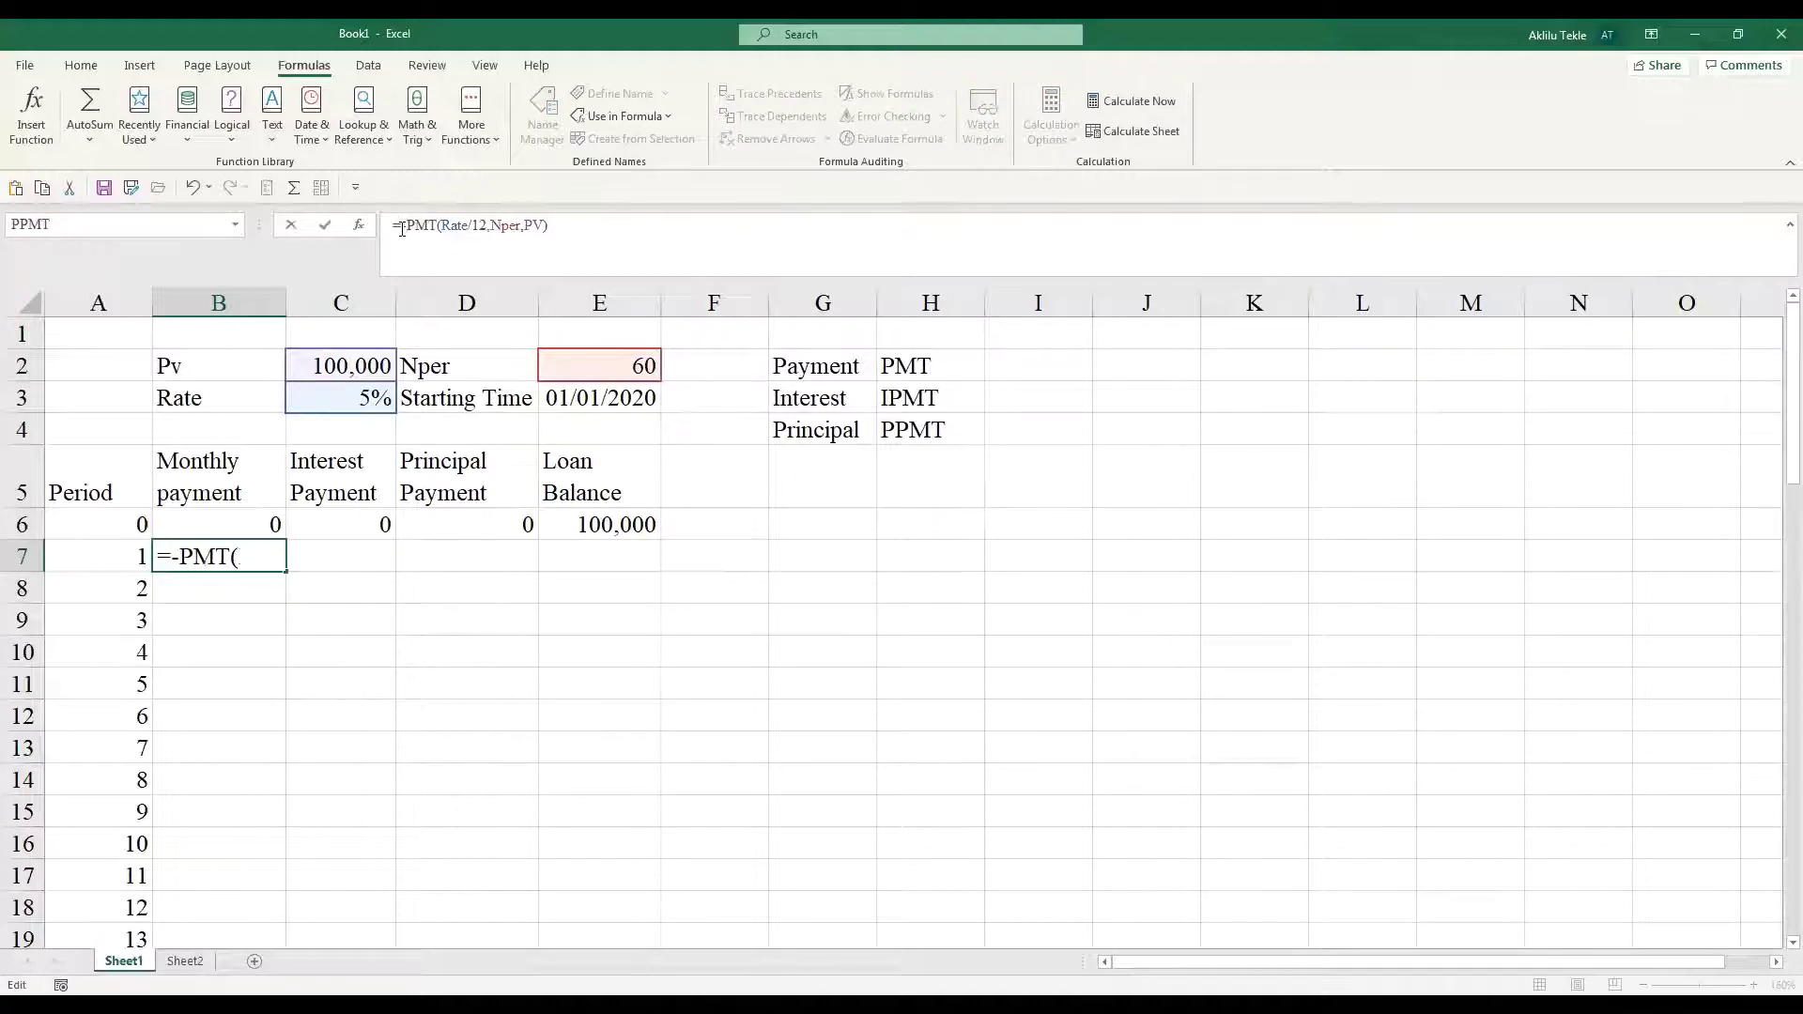
{"action": "key", "text": "Return"}
- Enter the interest formula =IPMT(Rate/12,A7,Nper,PV) in C7, with A7 as the period
{"action": "left_click", "coordinate": [331, 555]}
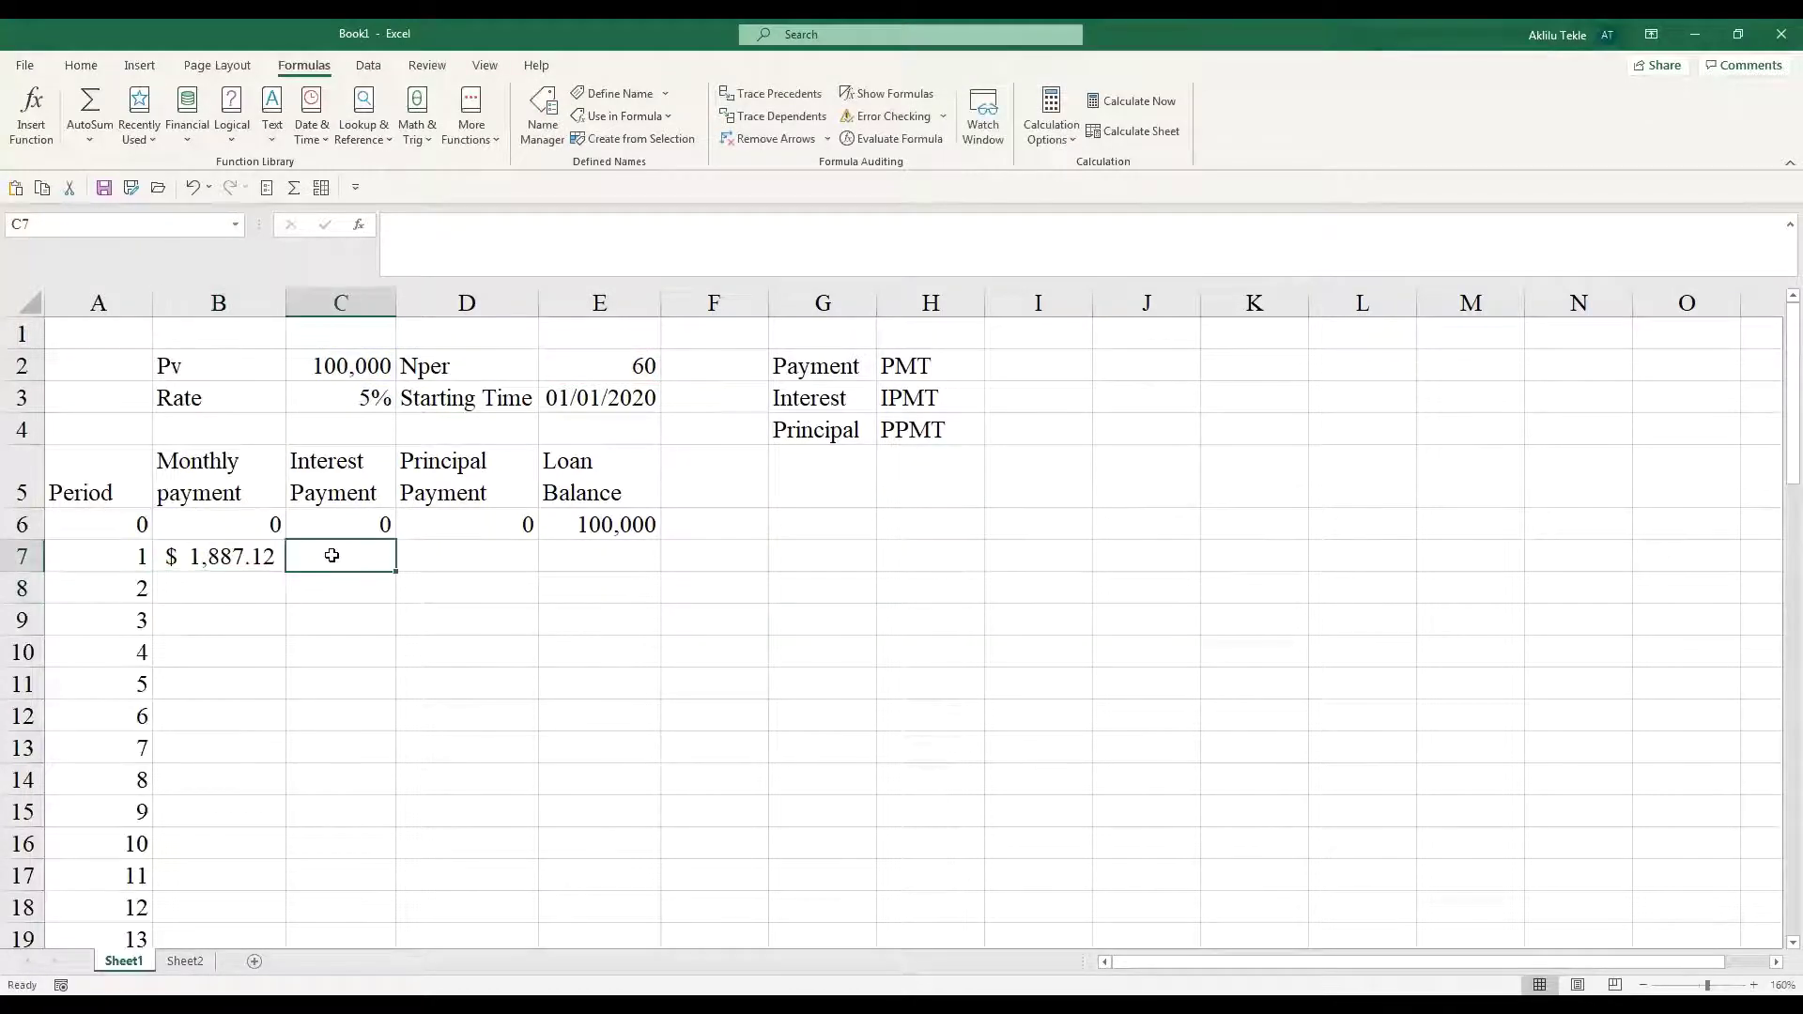
{"action": "type", "text": "="}
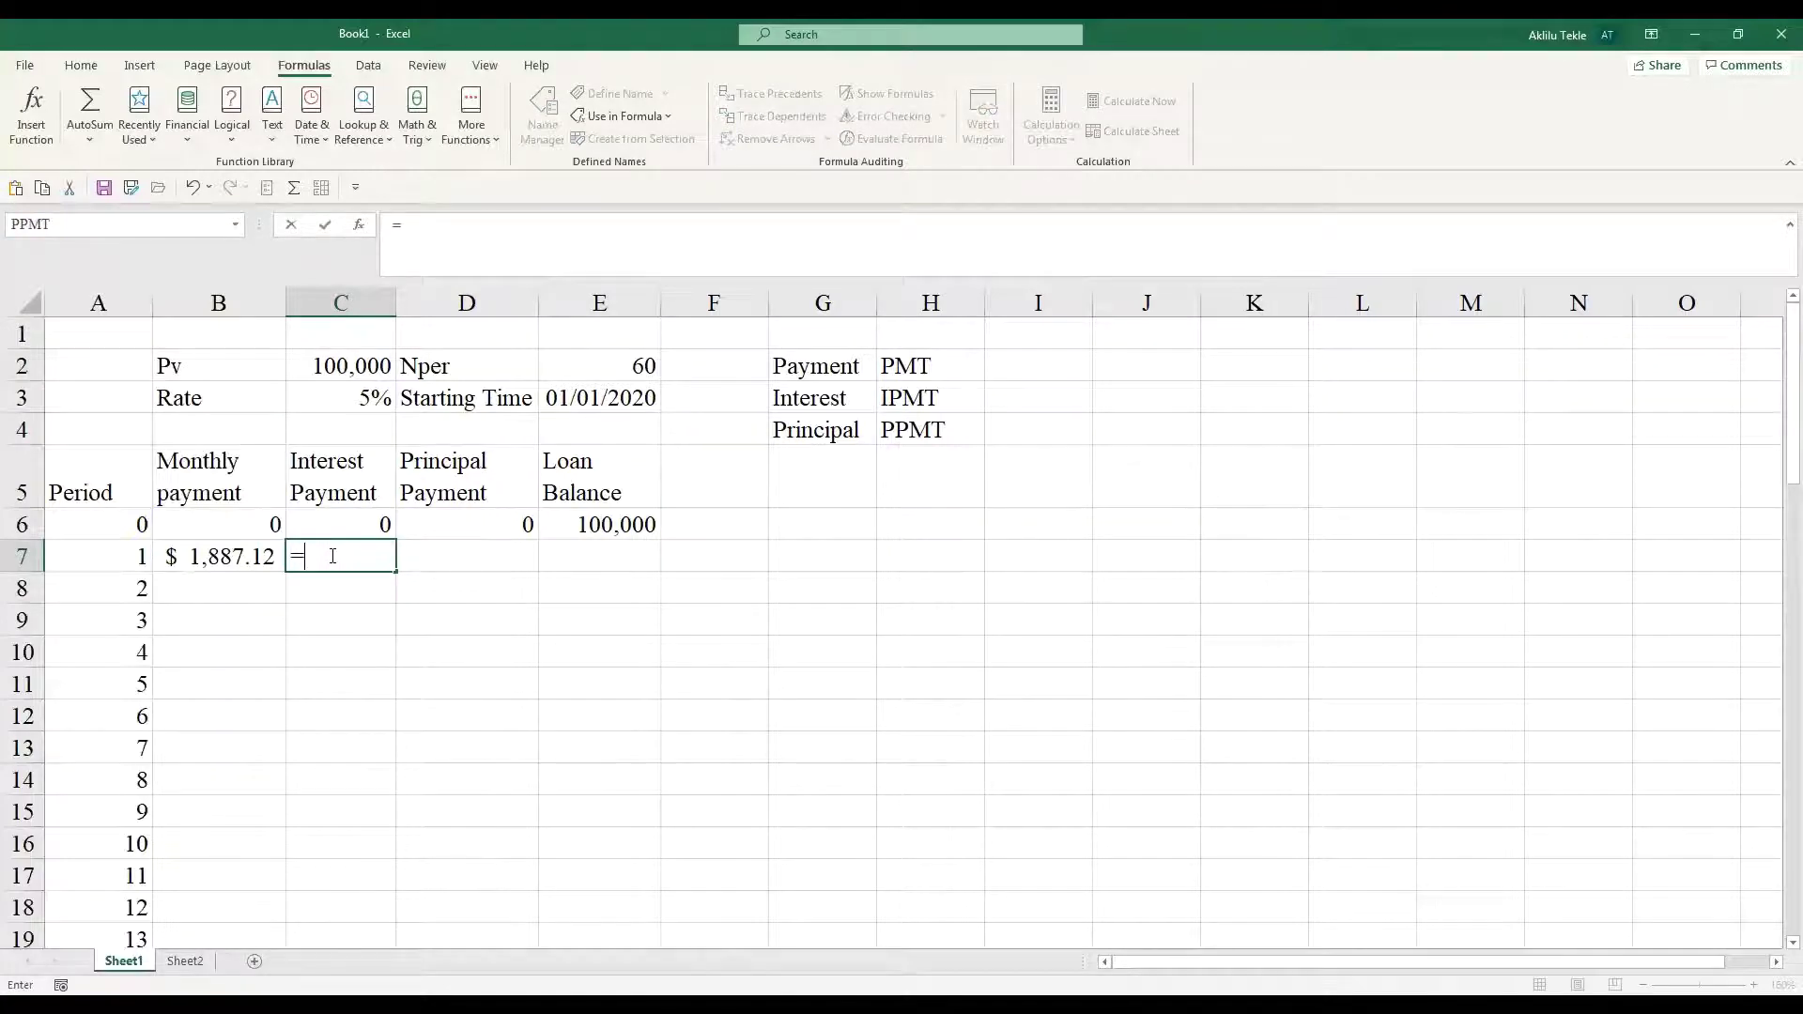
{"action": "type", "text": "ipmt"}
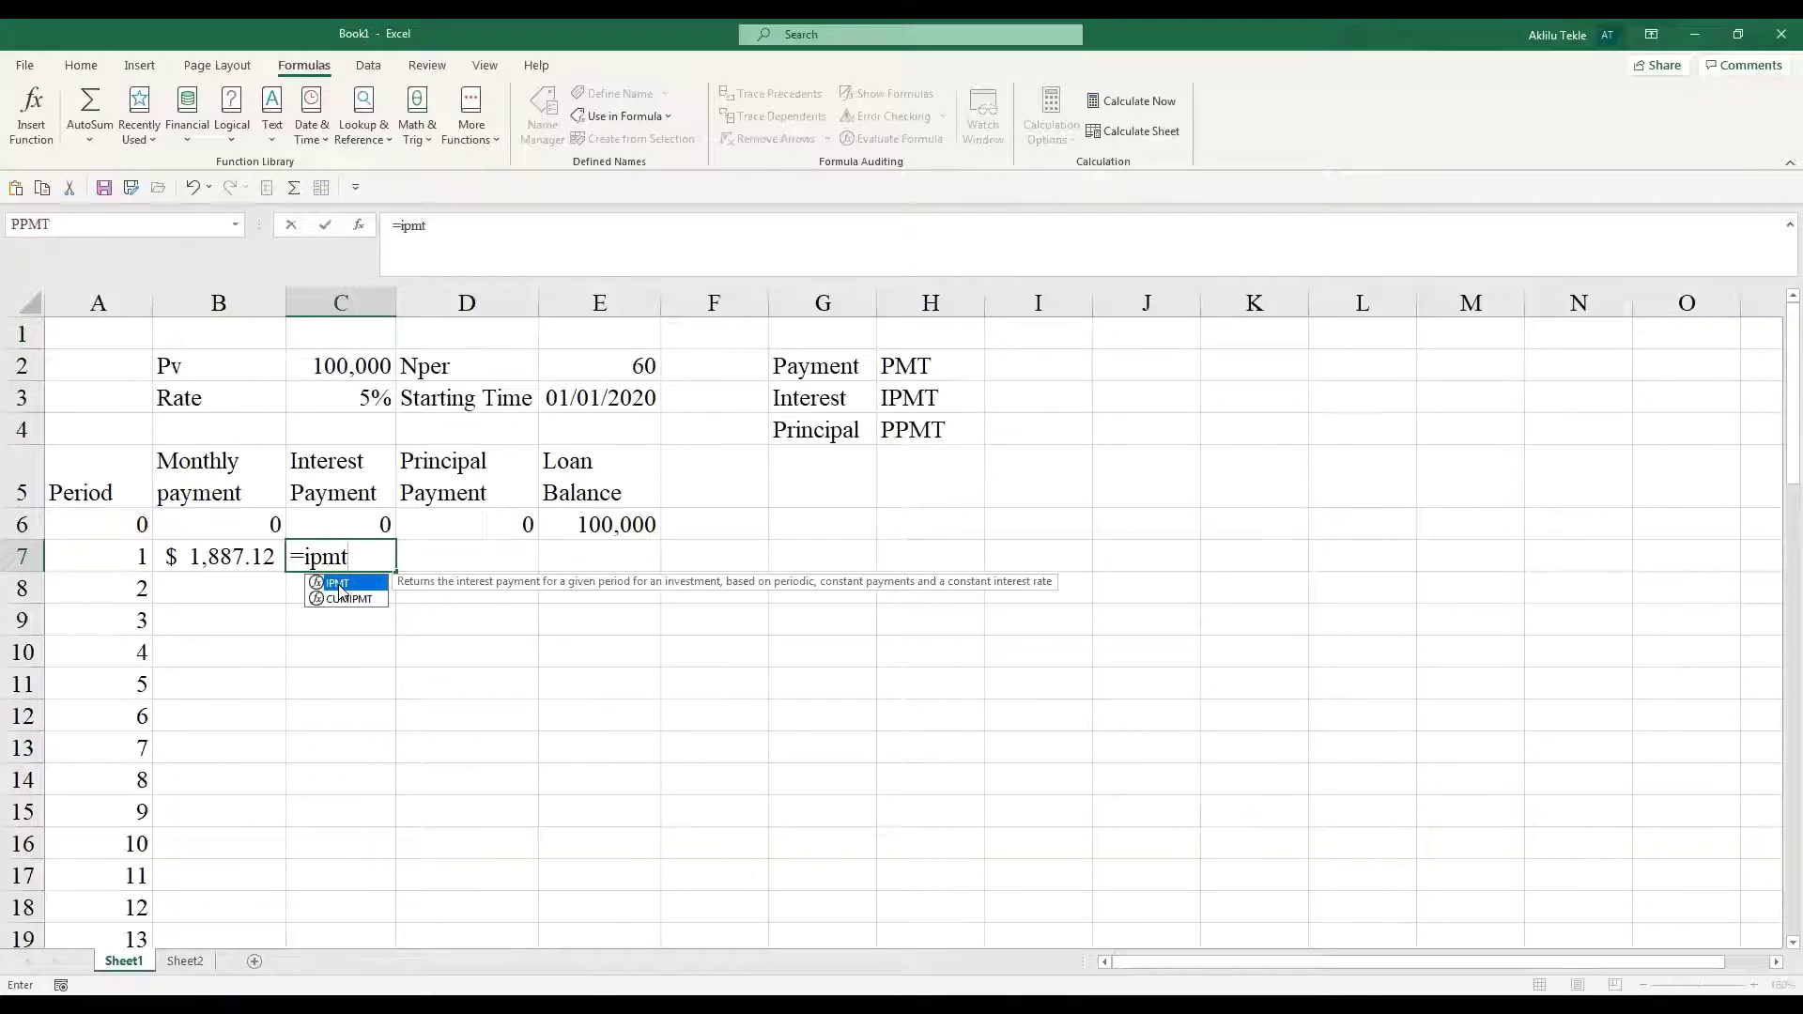
{"action": "double_click", "coordinate": [340, 586]}
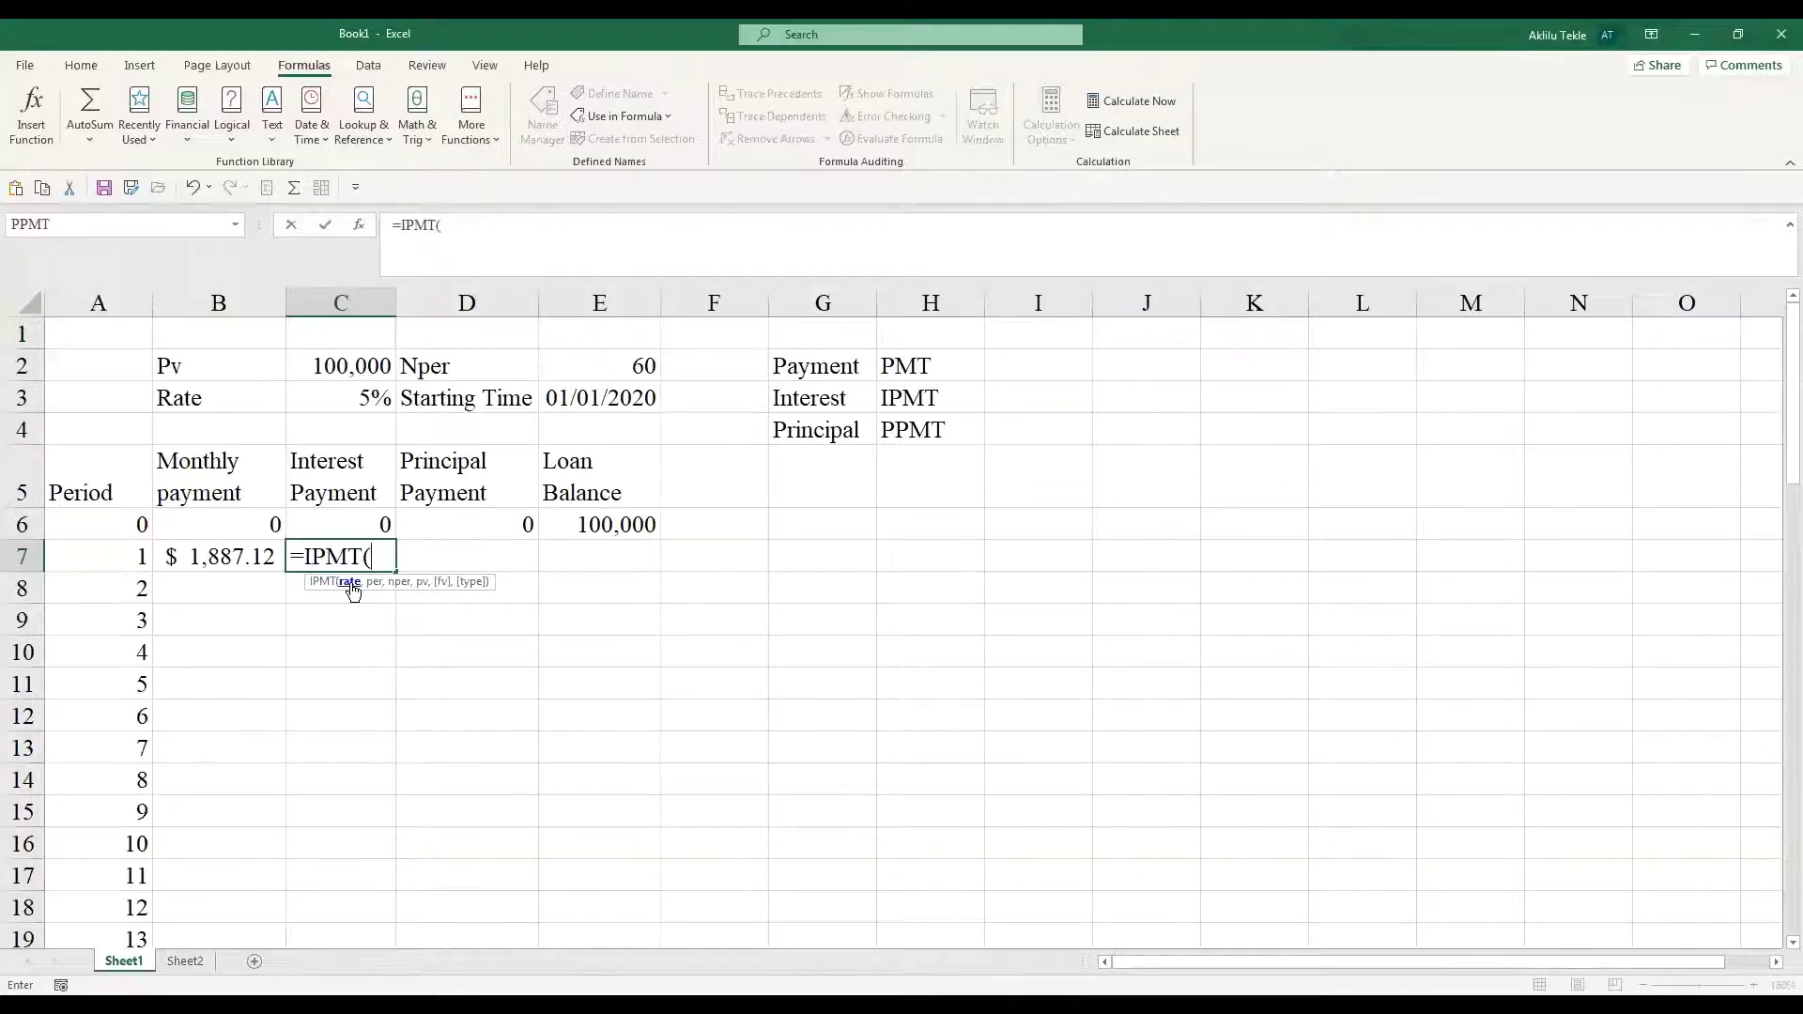
{"action": "type", "text": "rate"}
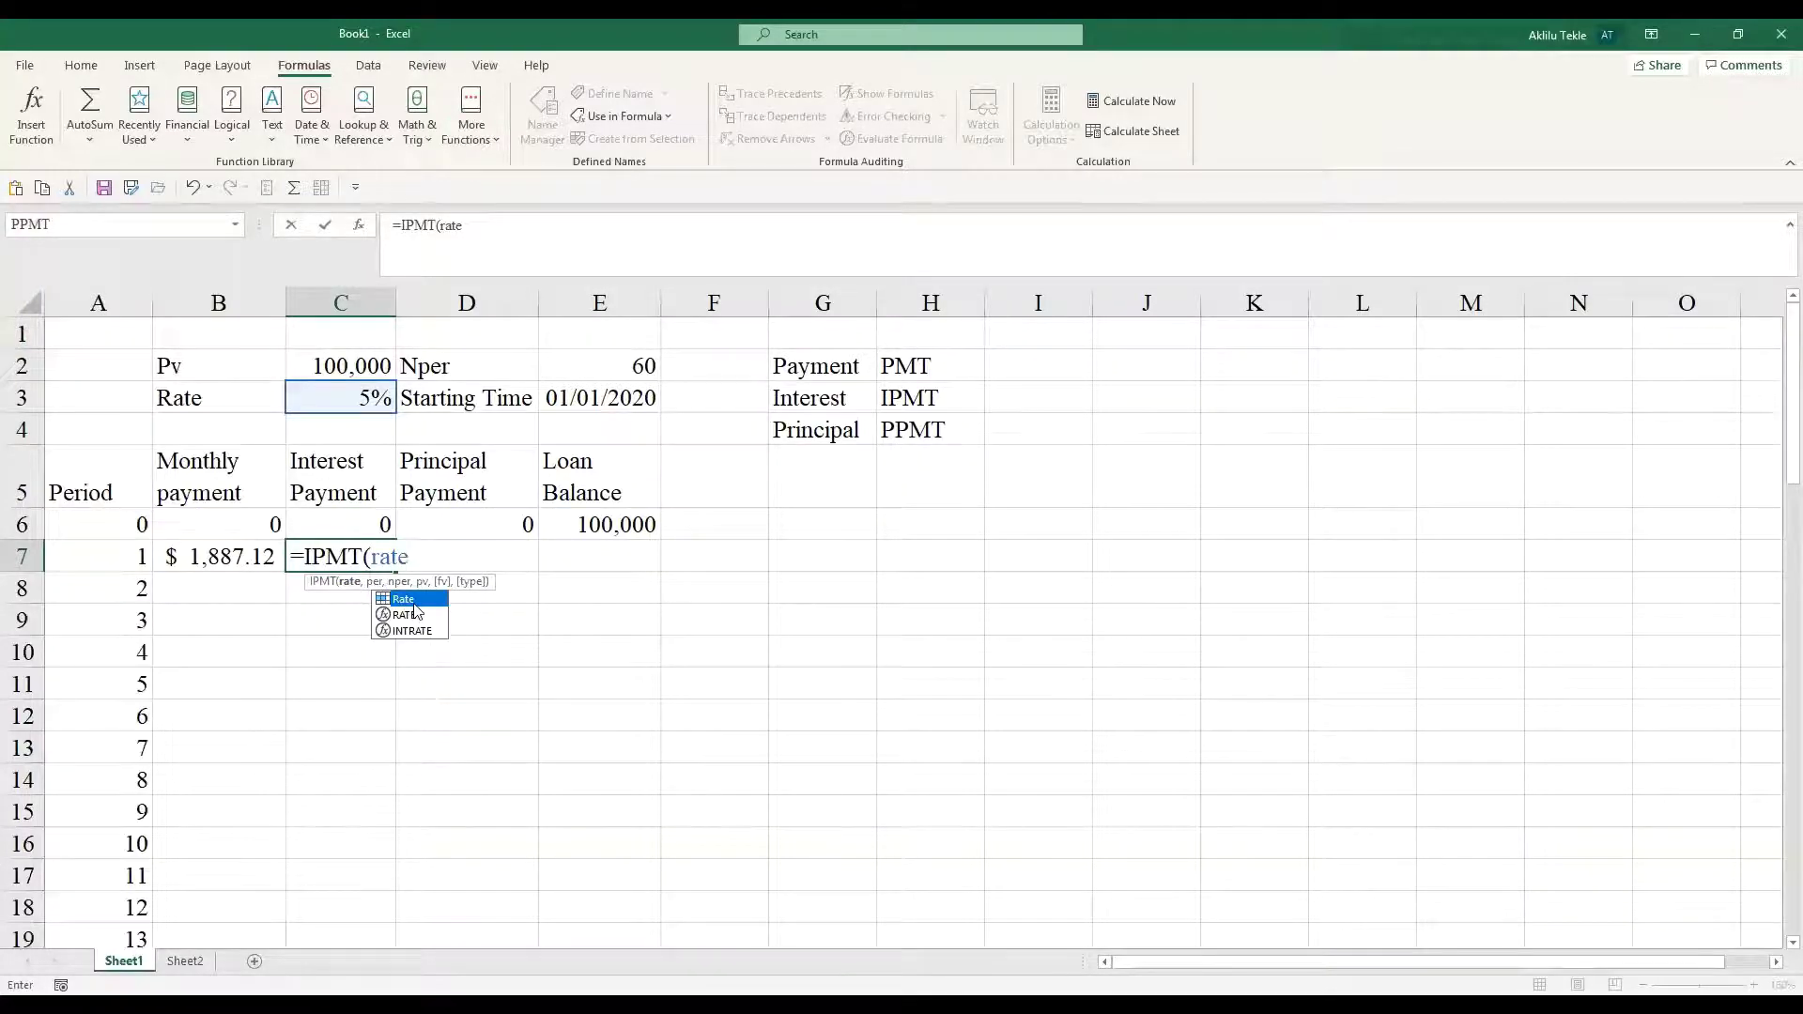
{"action": "type", "text": "/12"}
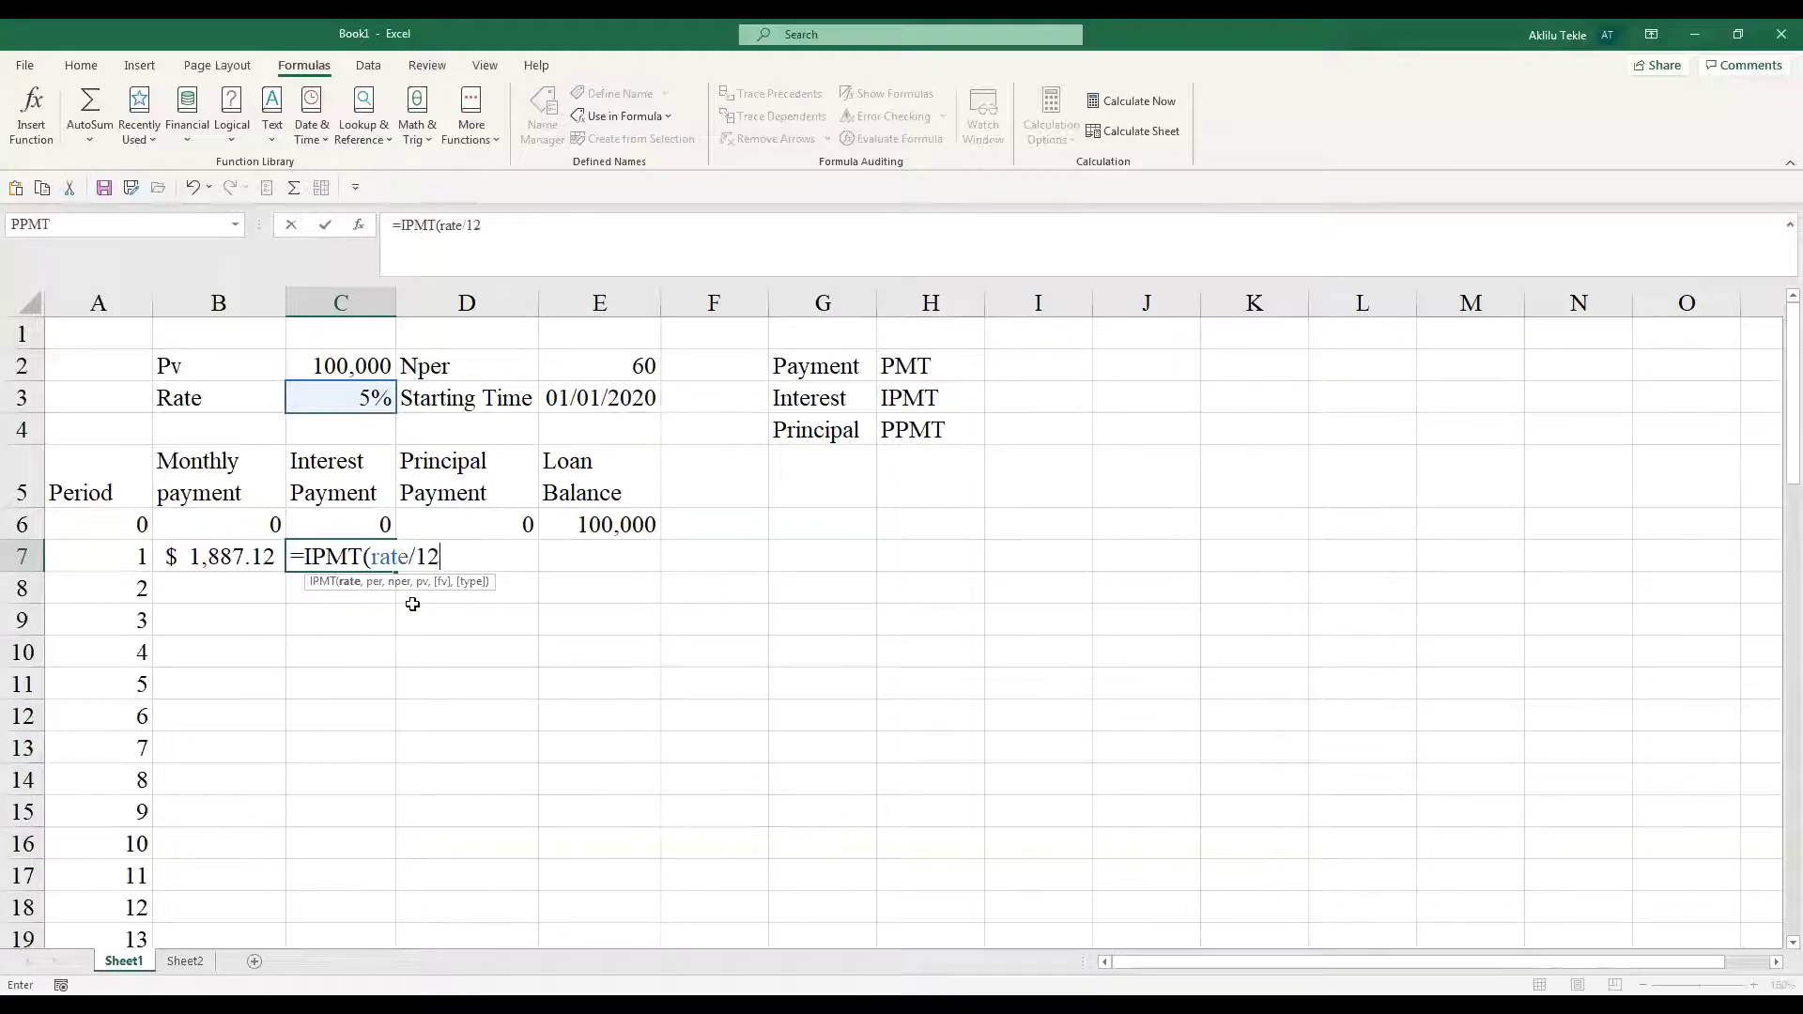
{"action": "type", "text": ","}
{"action": "left_click", "coordinate": [136, 557]}
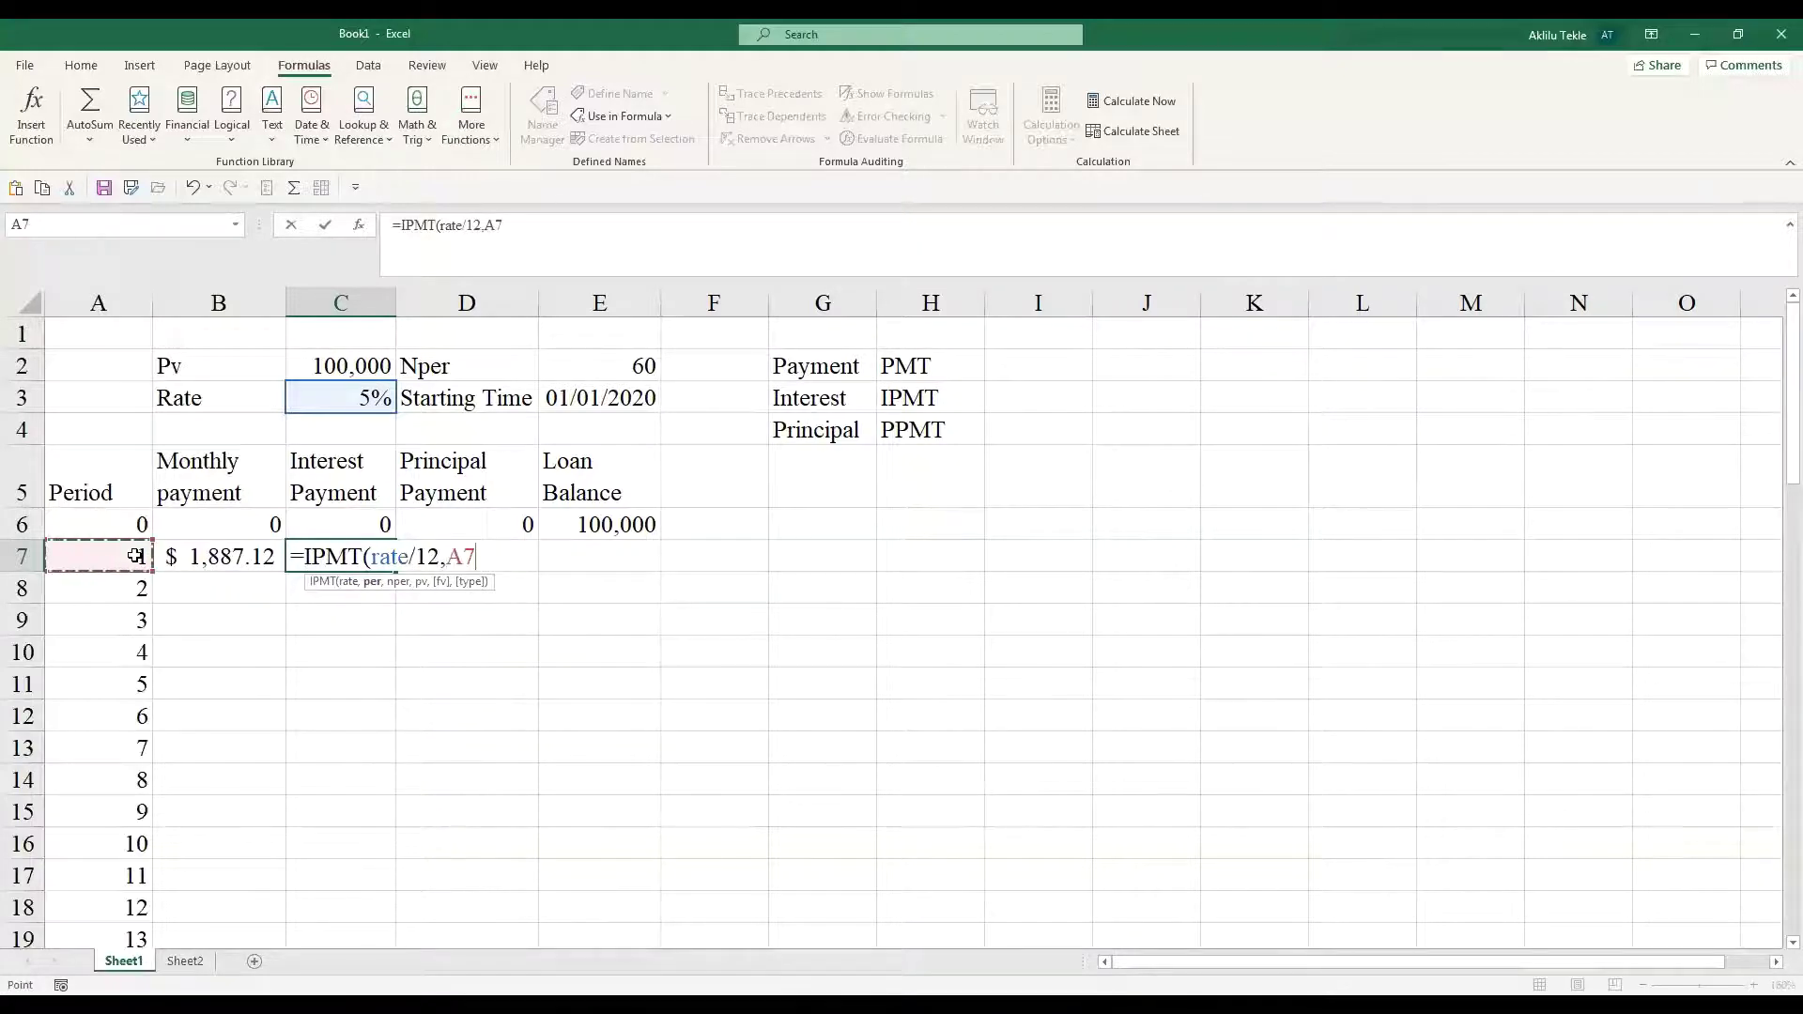
{"action": "type", "text": ",nper"}
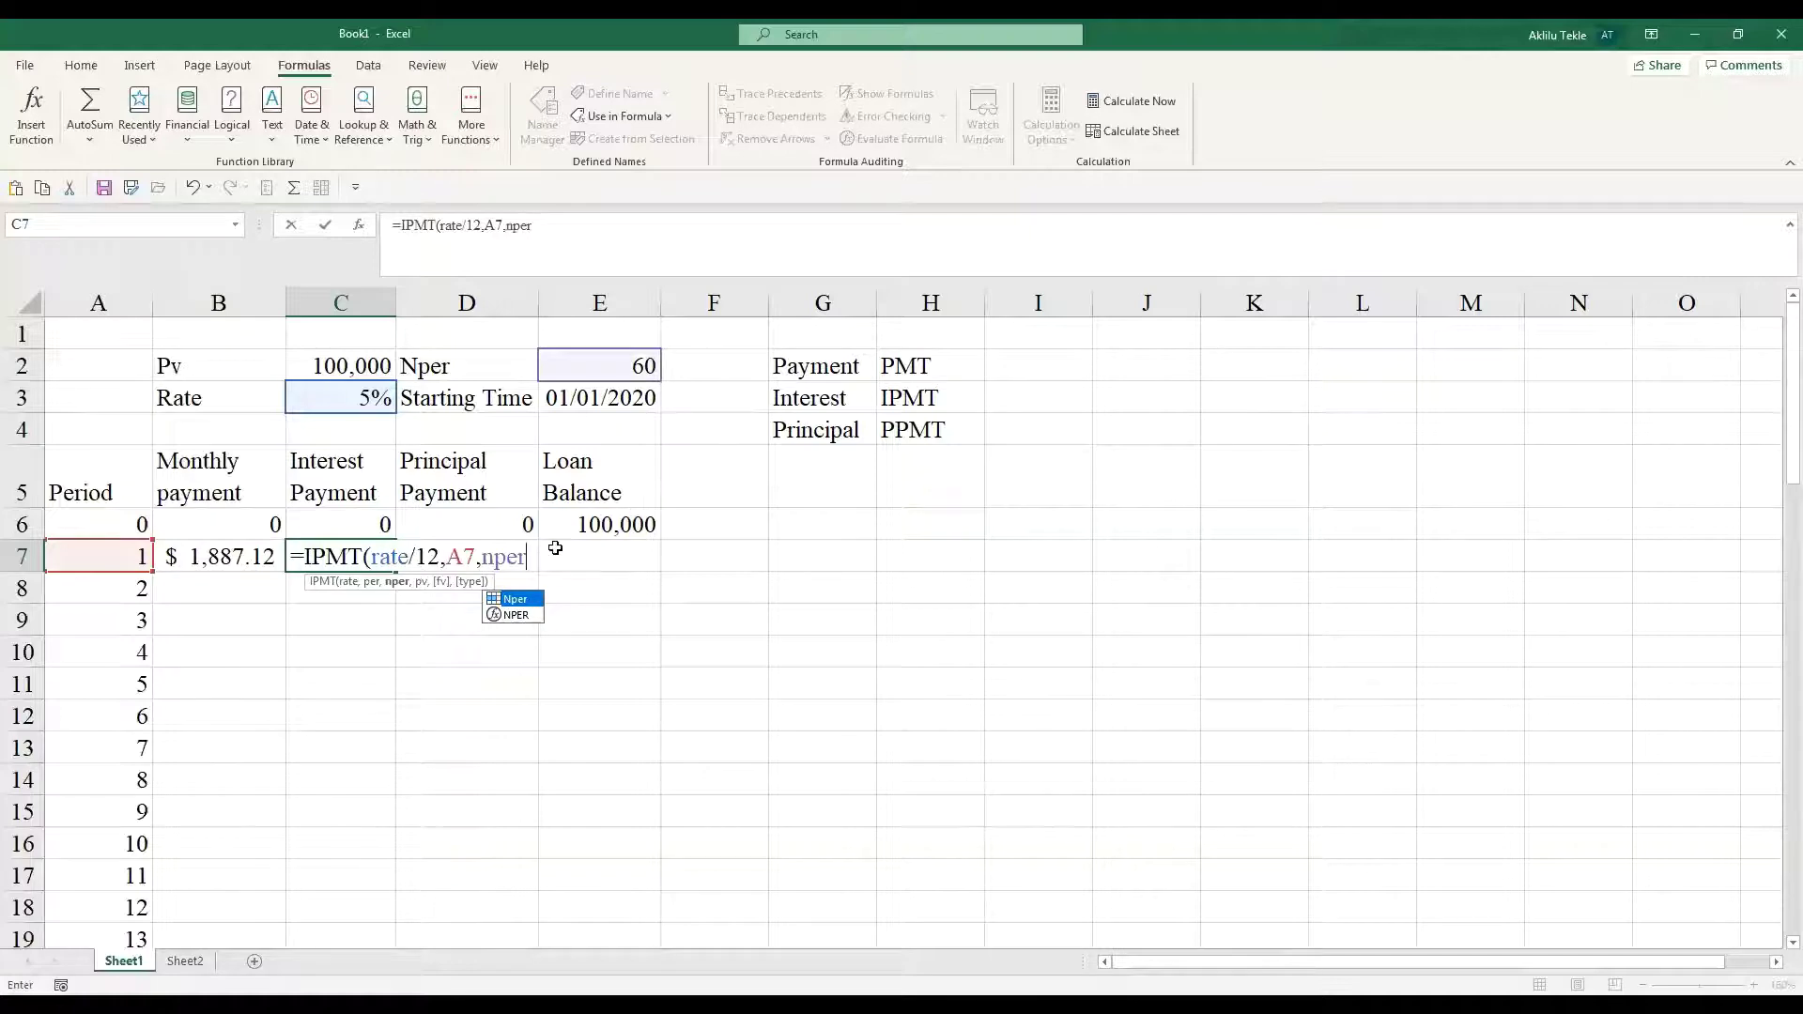
{"action": "double_click", "coordinate": [510, 601]}
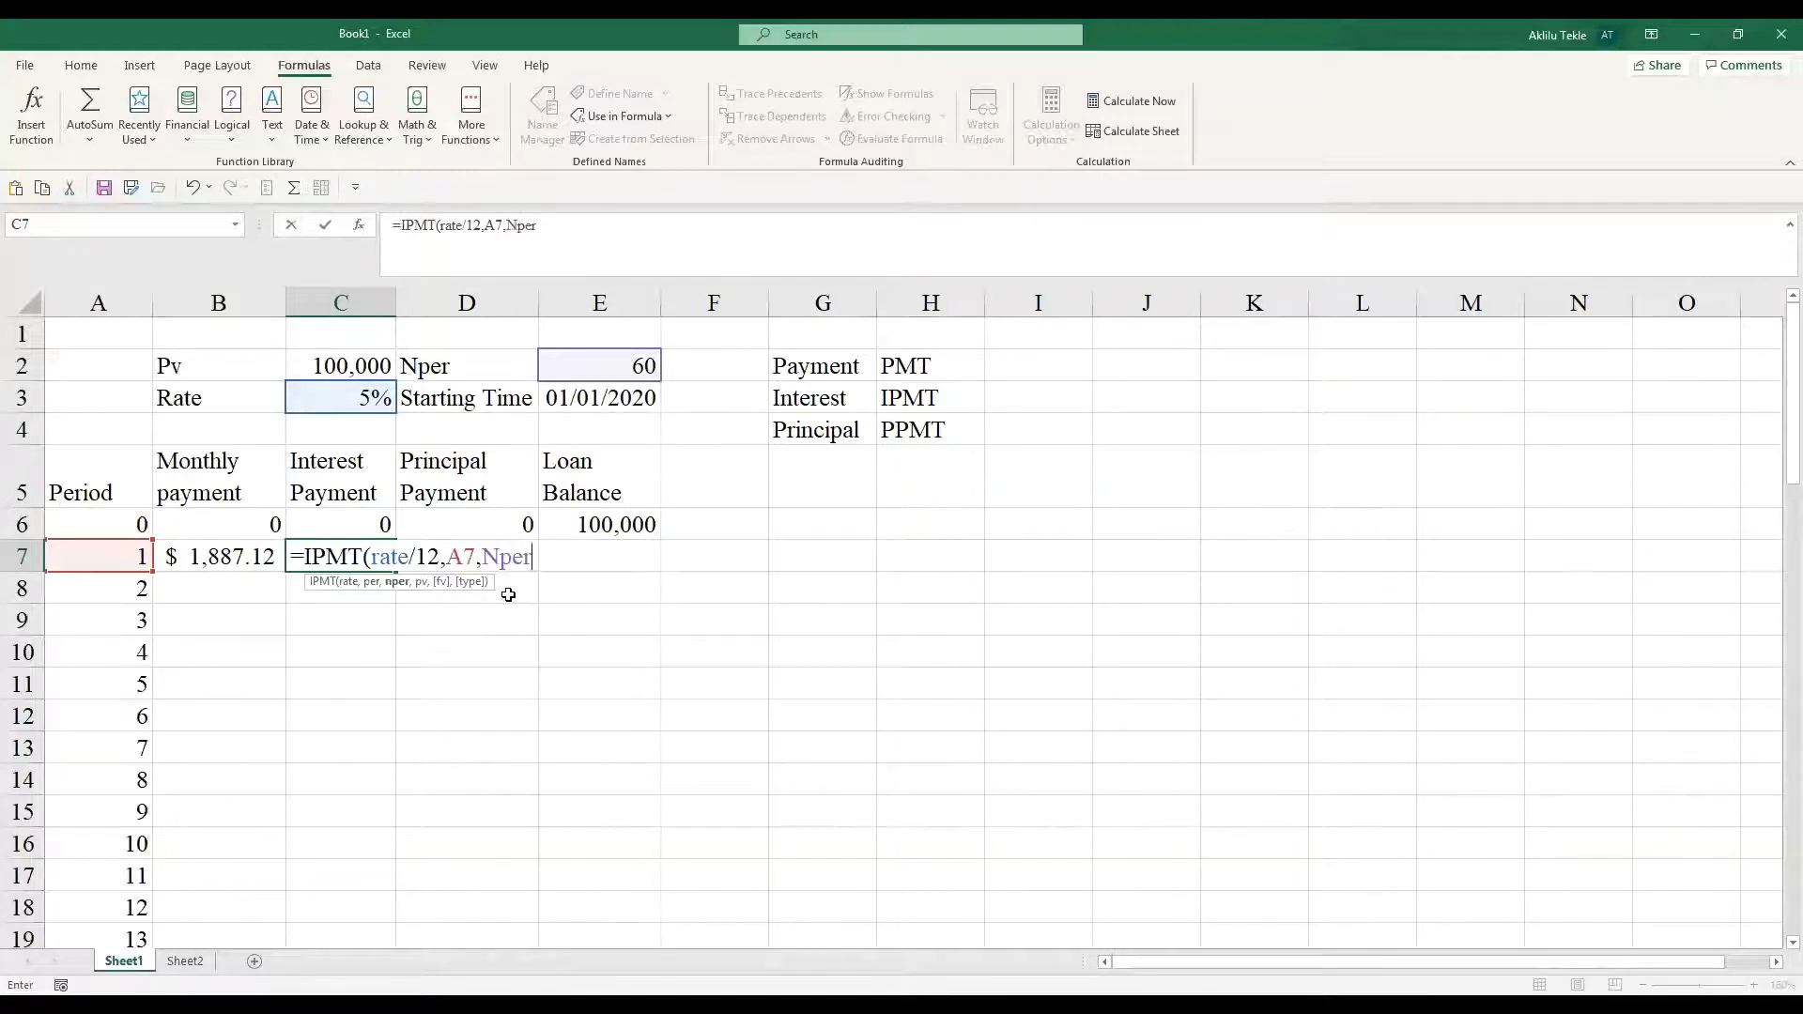
{"action": "type", "text": ",pv"}
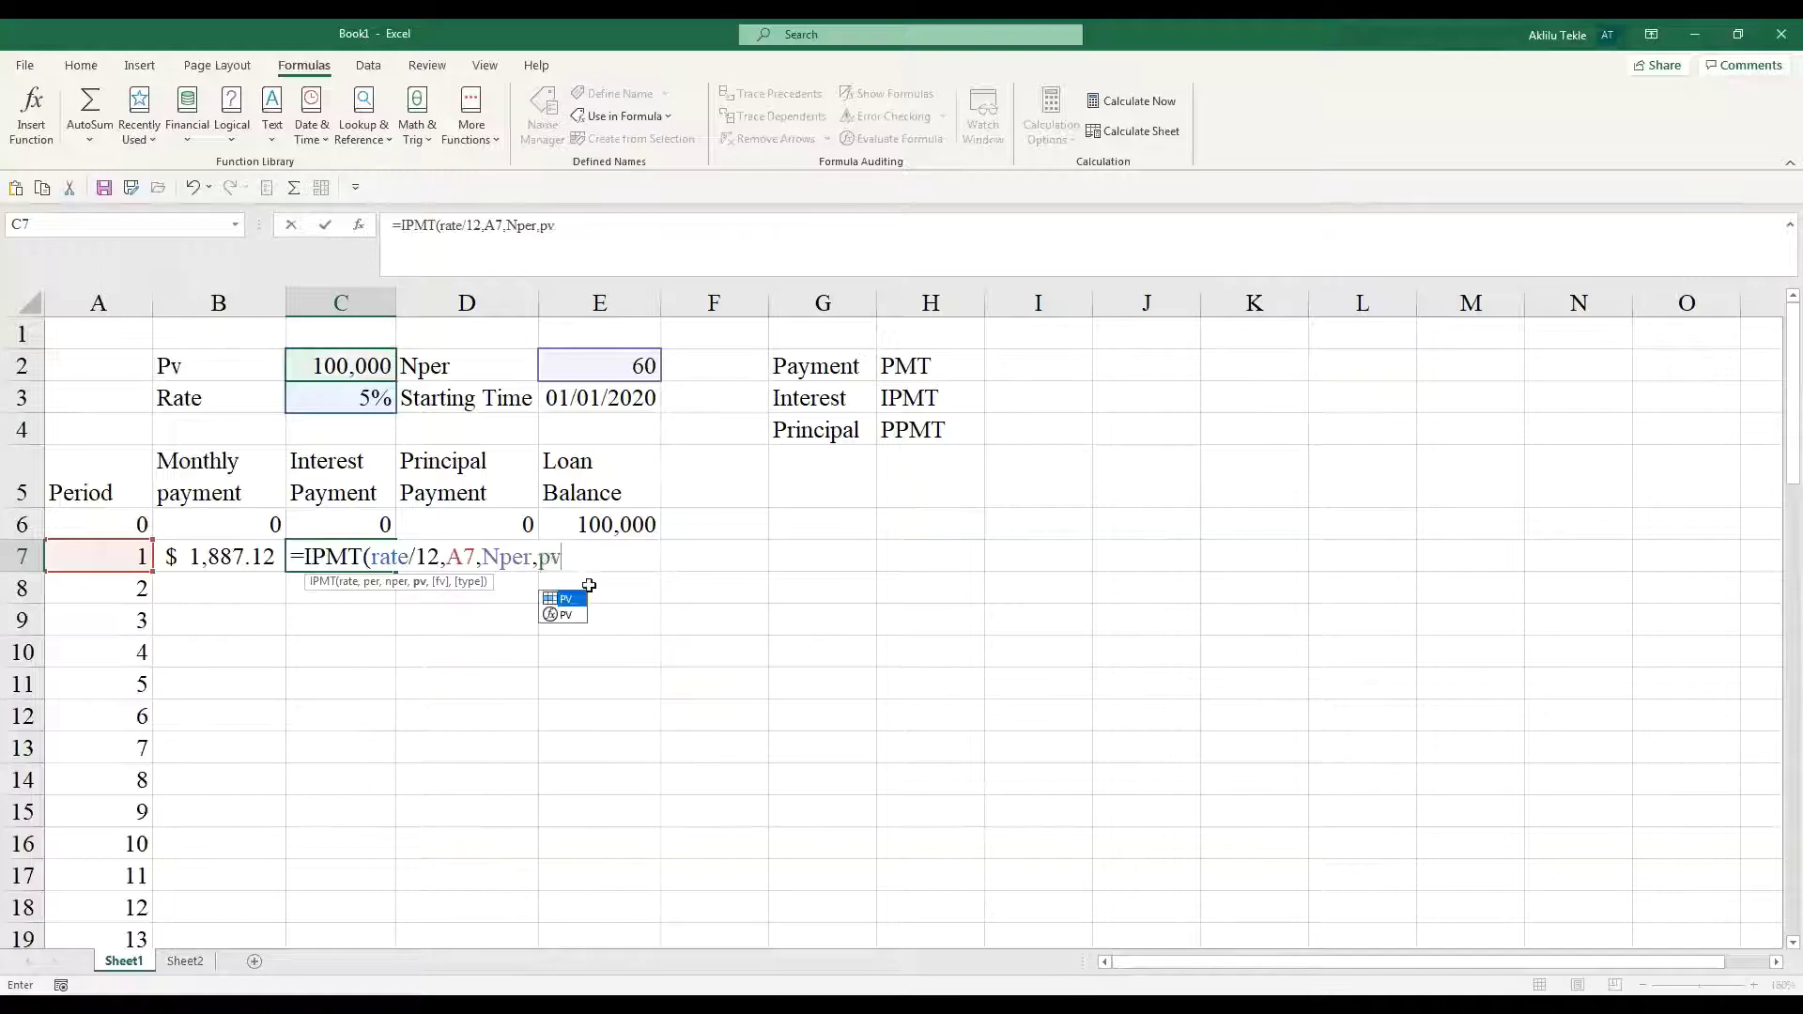
{"action": "double_click", "coordinate": [564, 601]}
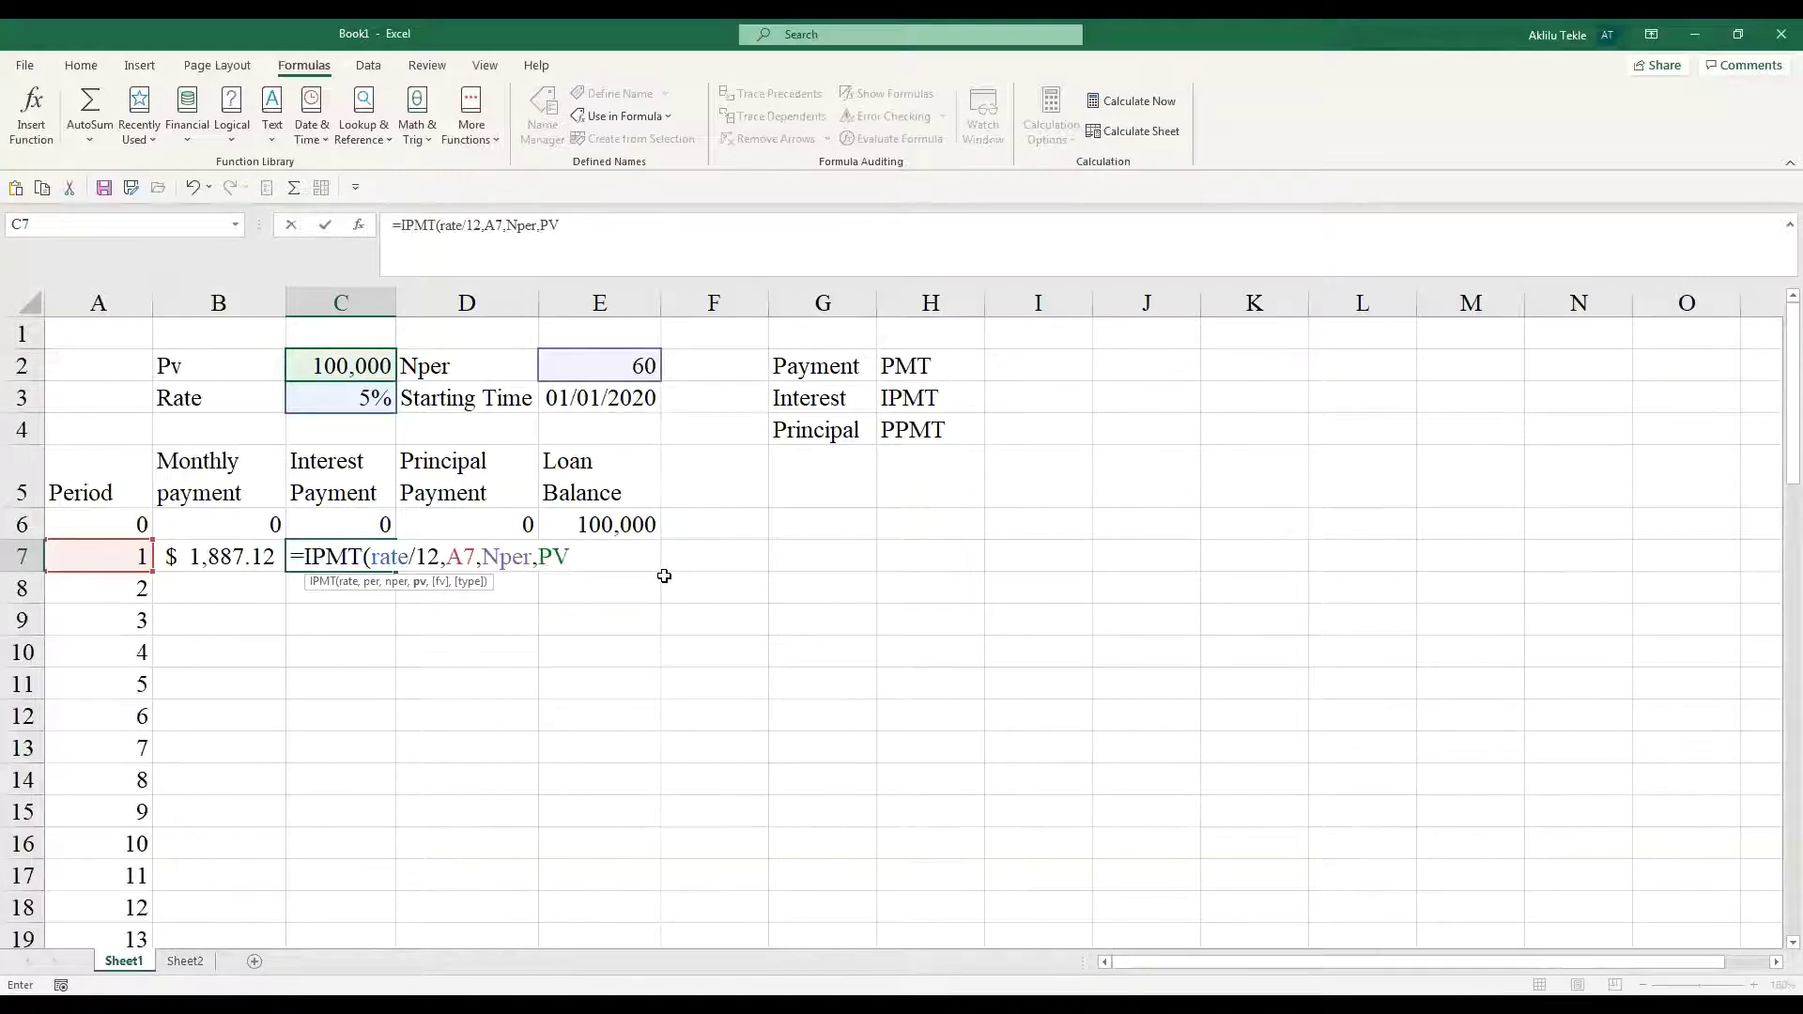
{"action": "type", "text": ")"}
{"action": "key", "text": "Return"}
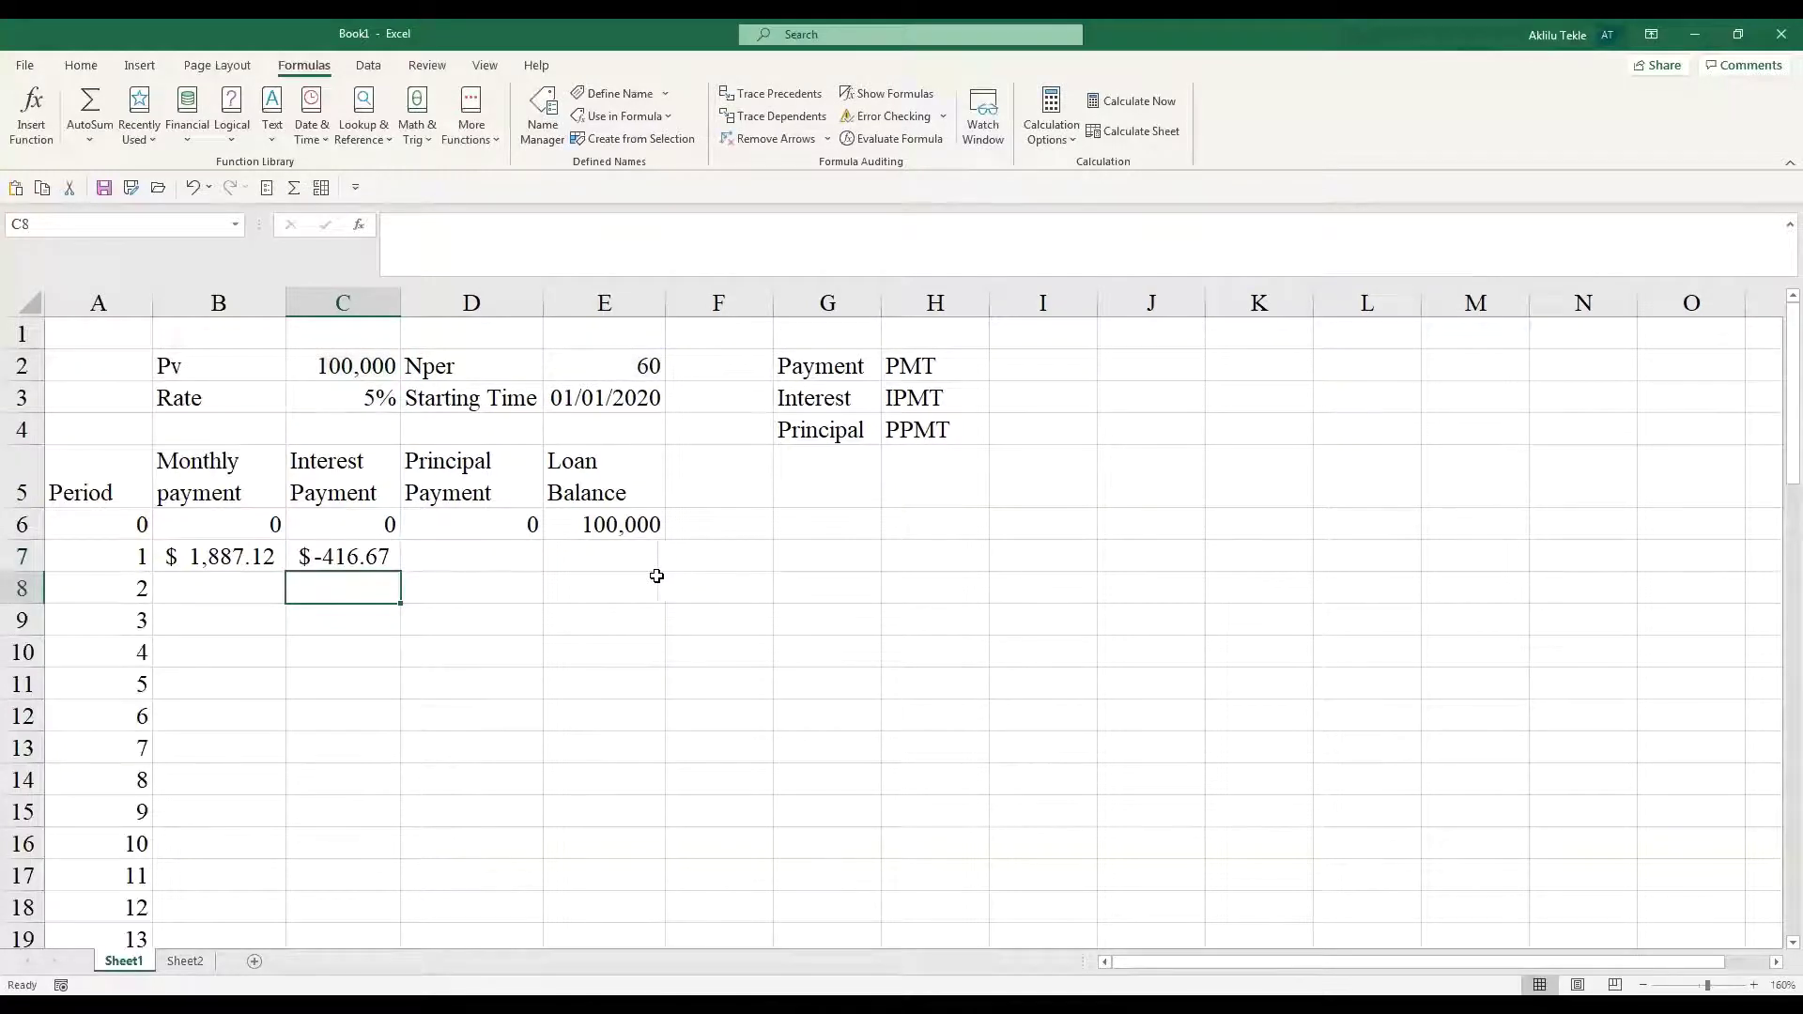
- Put a minus sign before IPMT in the C7 formula to reverse the interest's sign
{"action": "key", "text": "Up"}
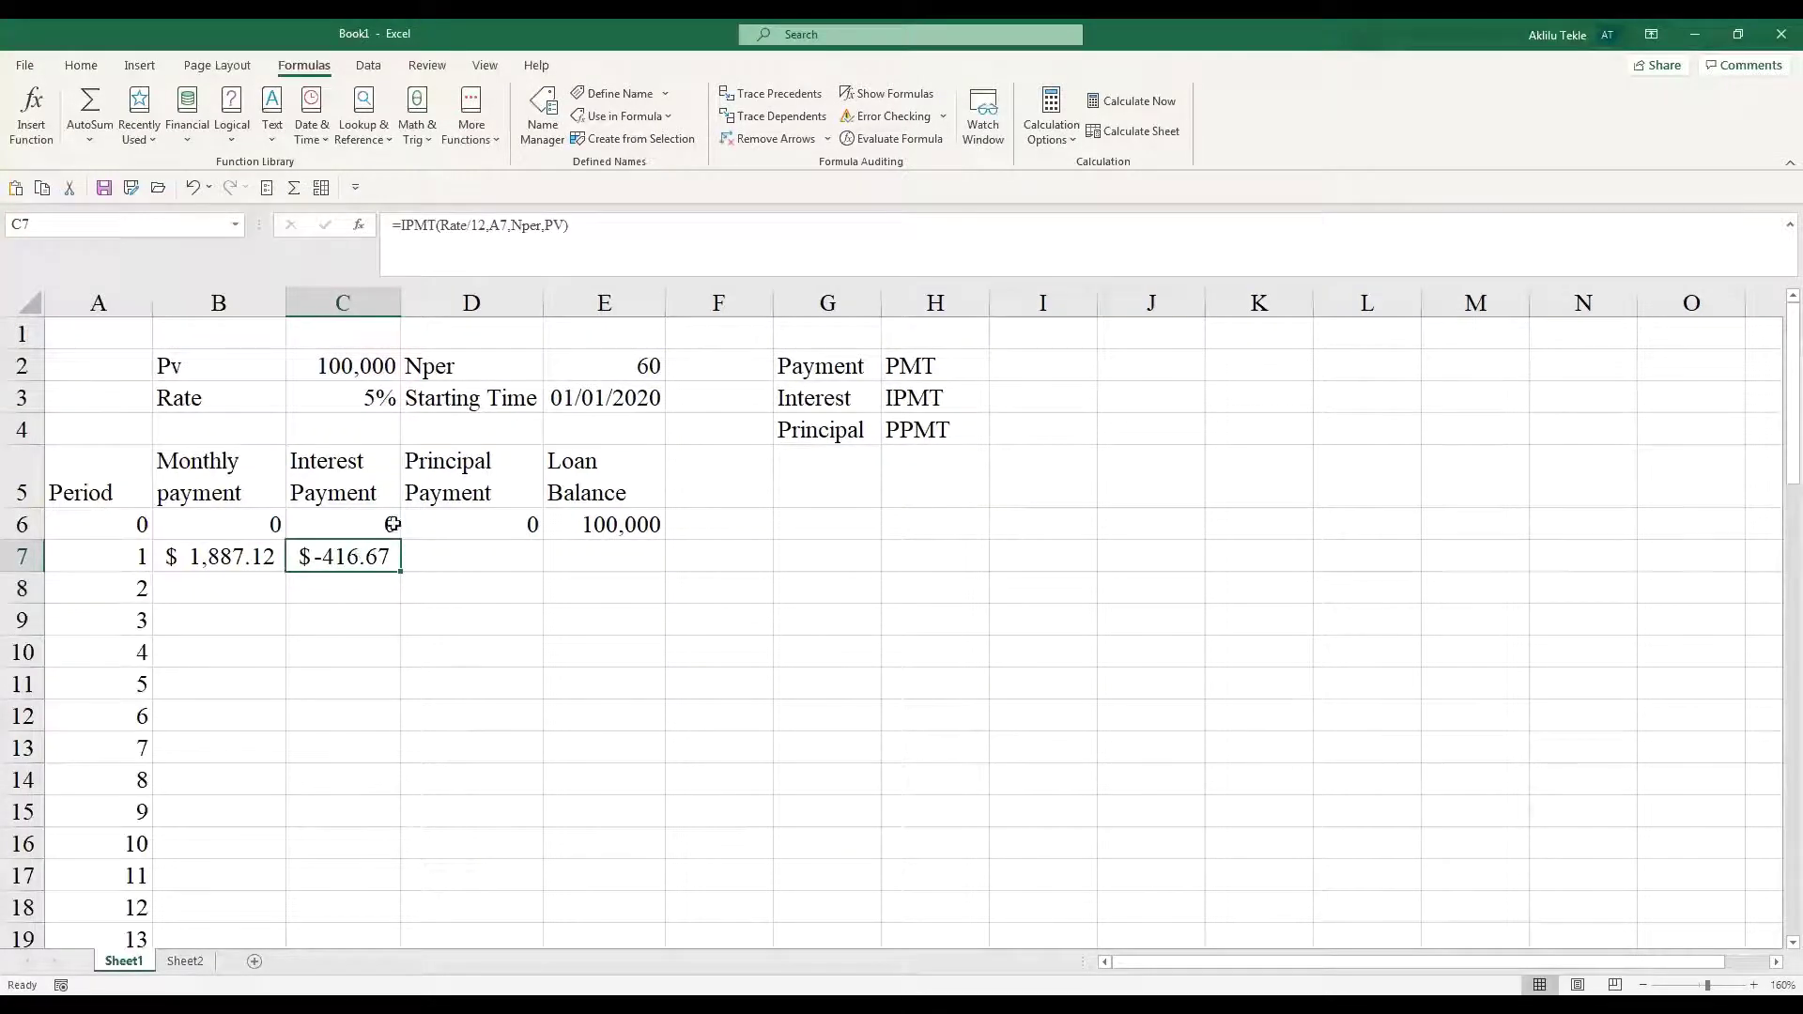
{"action": "left_click", "coordinate": [406, 223]}
{"action": "type", "text": "-"}
{"action": "key", "text": "Return"}
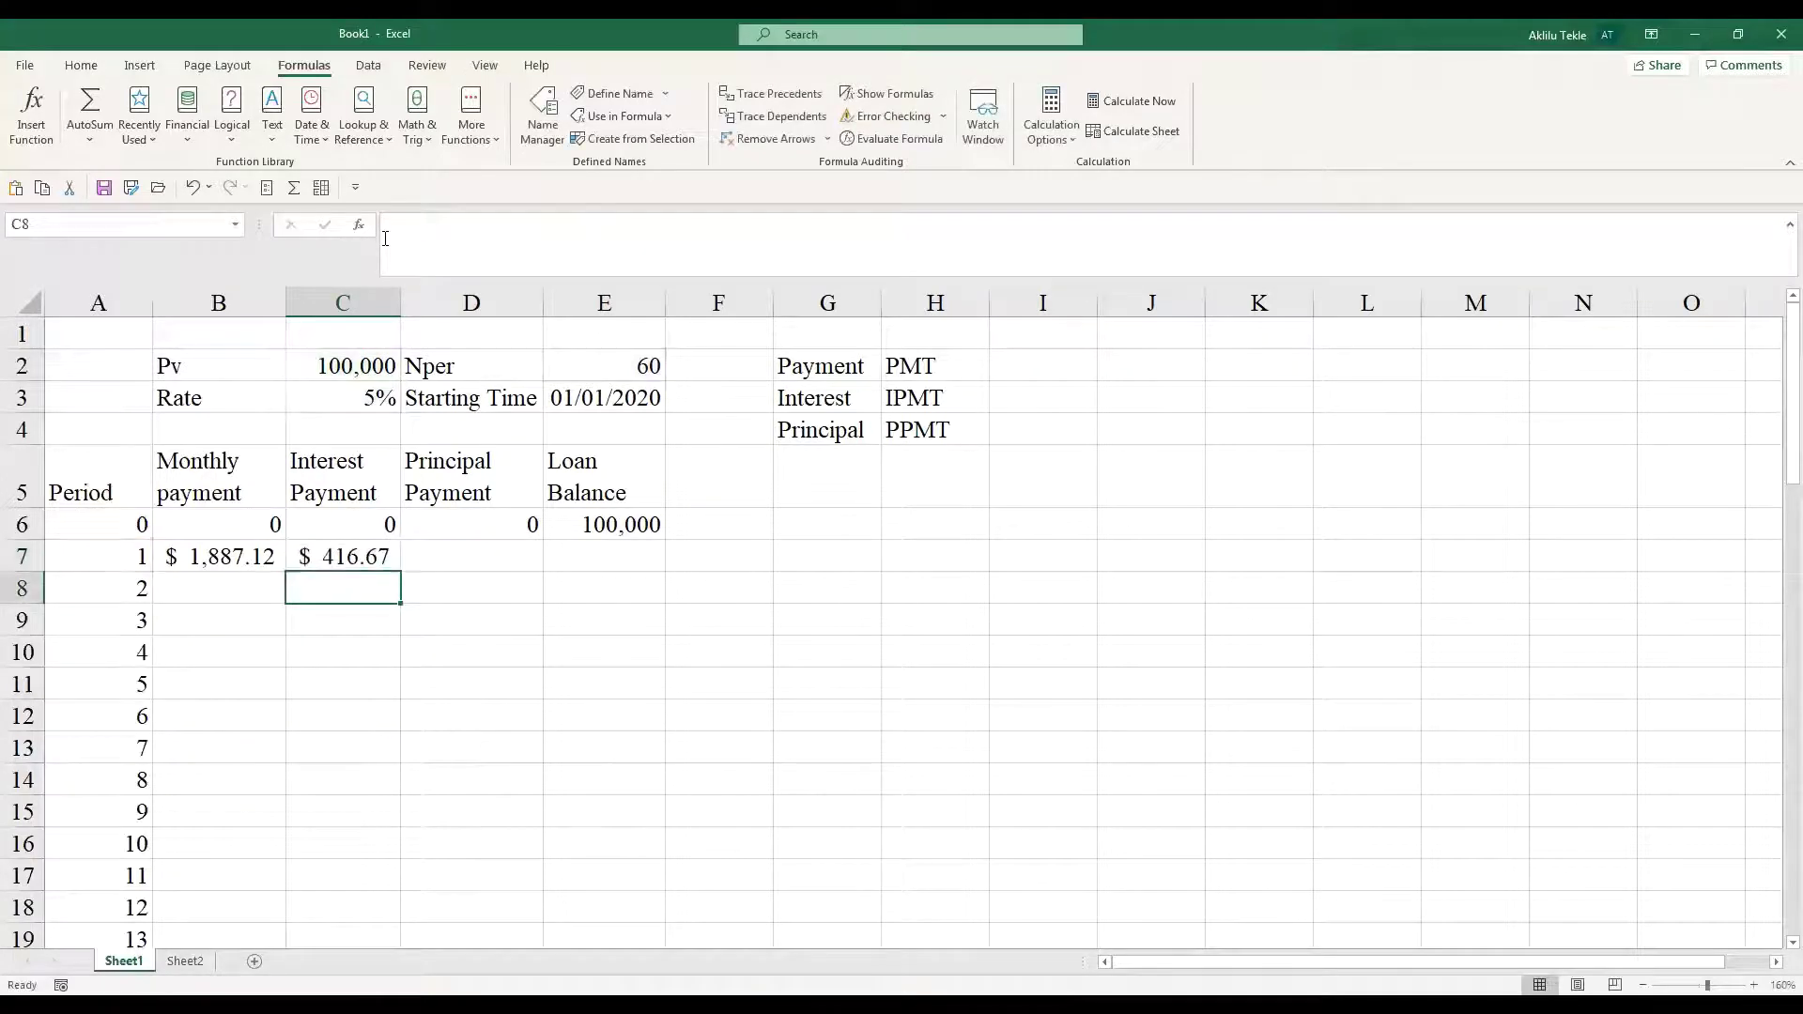
- Enter the principal payment formula =PPMT(Rate/12,A7,Nper,PV) in D7, with A7 as the period
{"action": "left_click", "coordinate": [486, 557]}
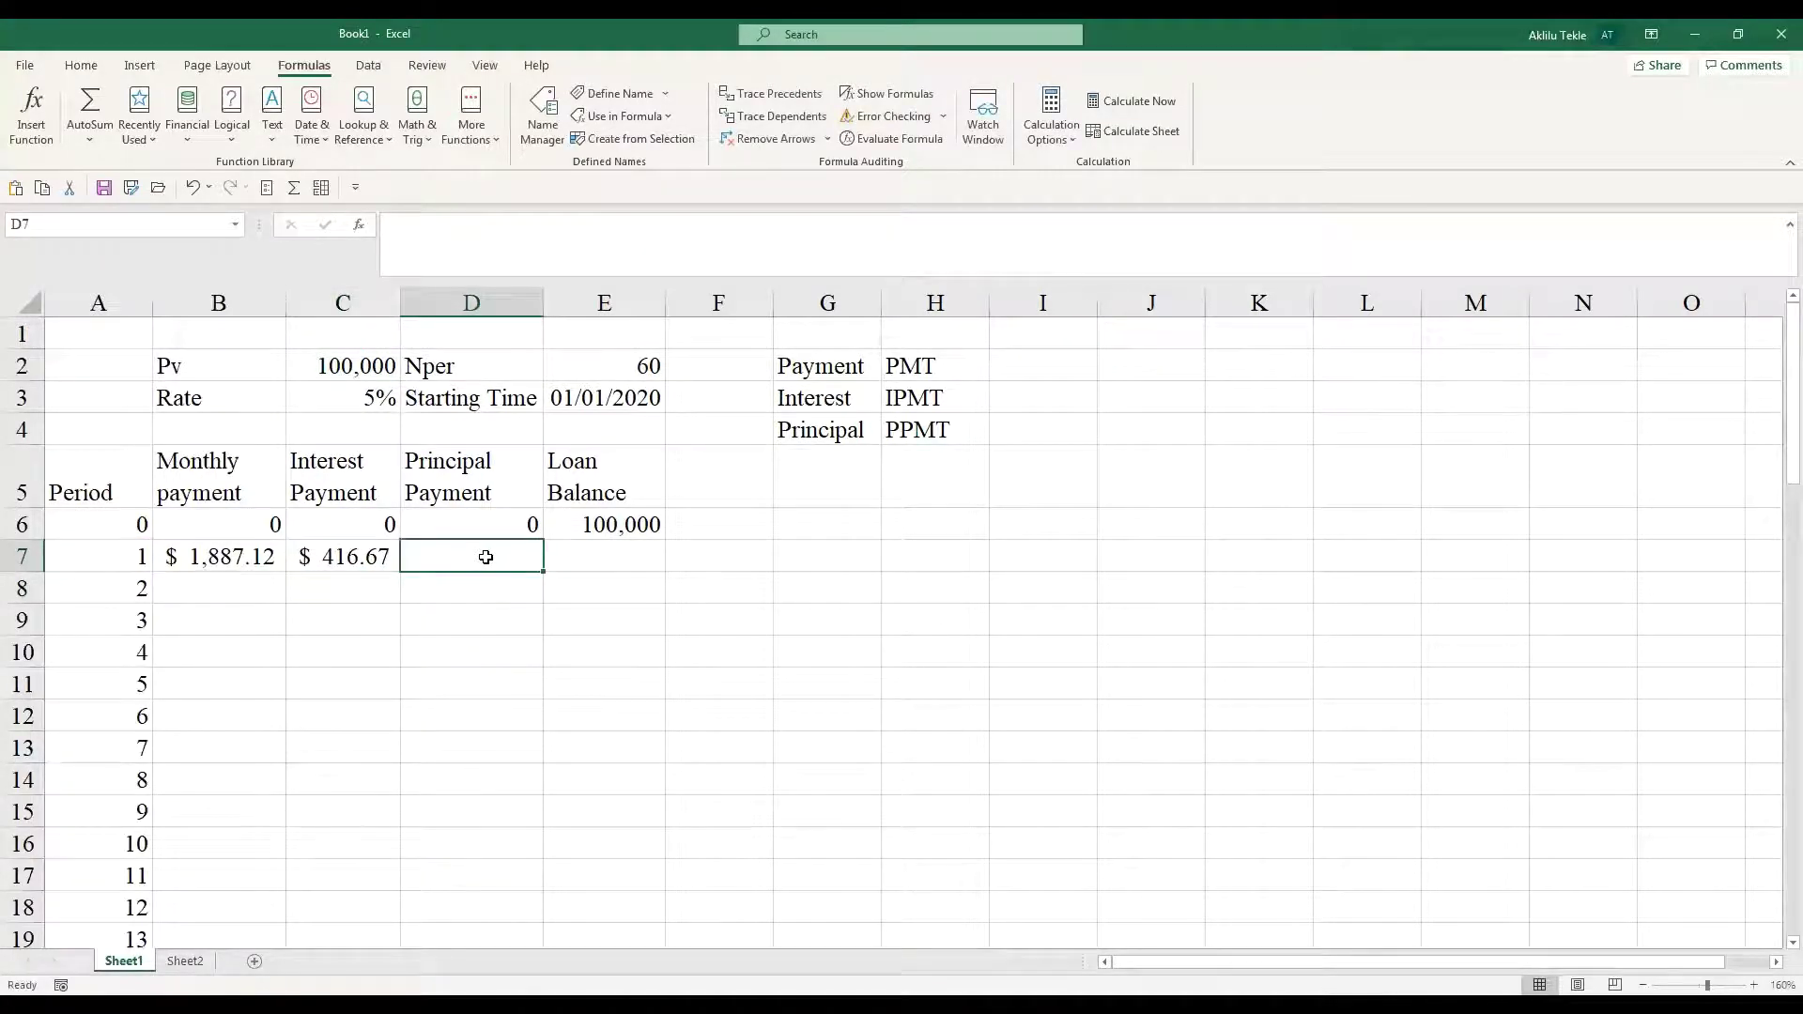
{"action": "type", "text": "="}
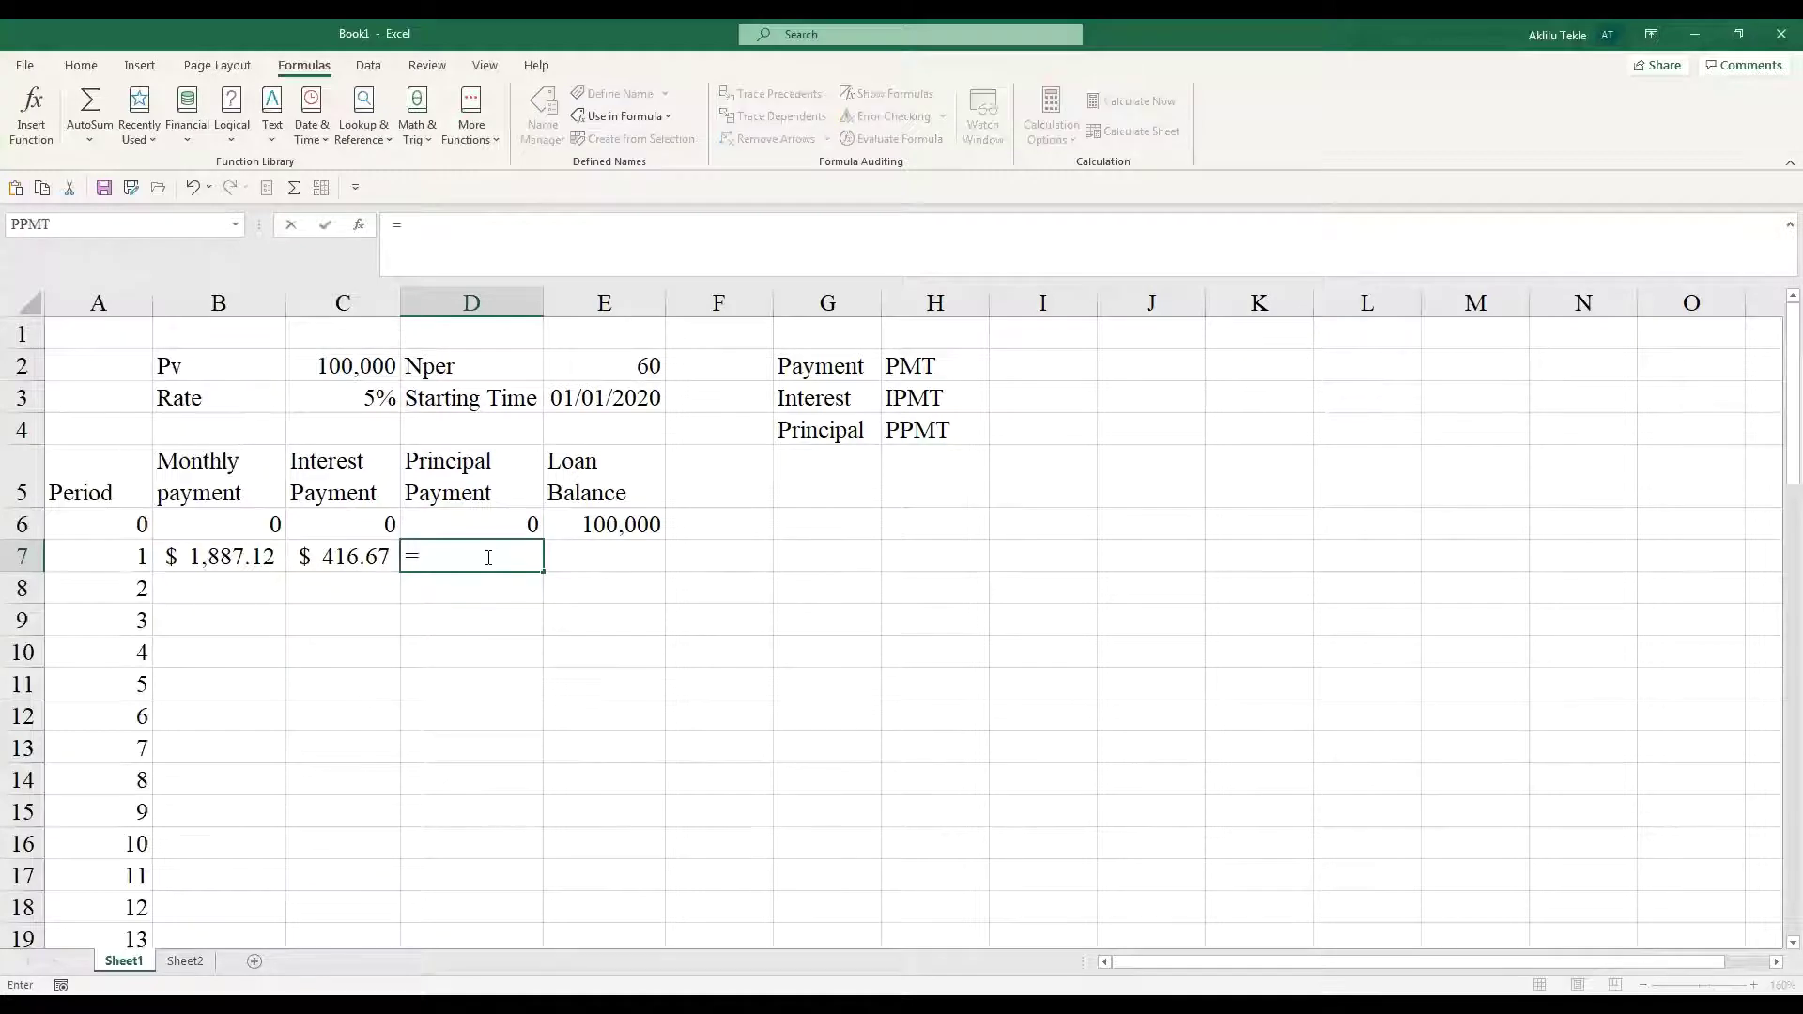
{"action": "type", "text": "p"}
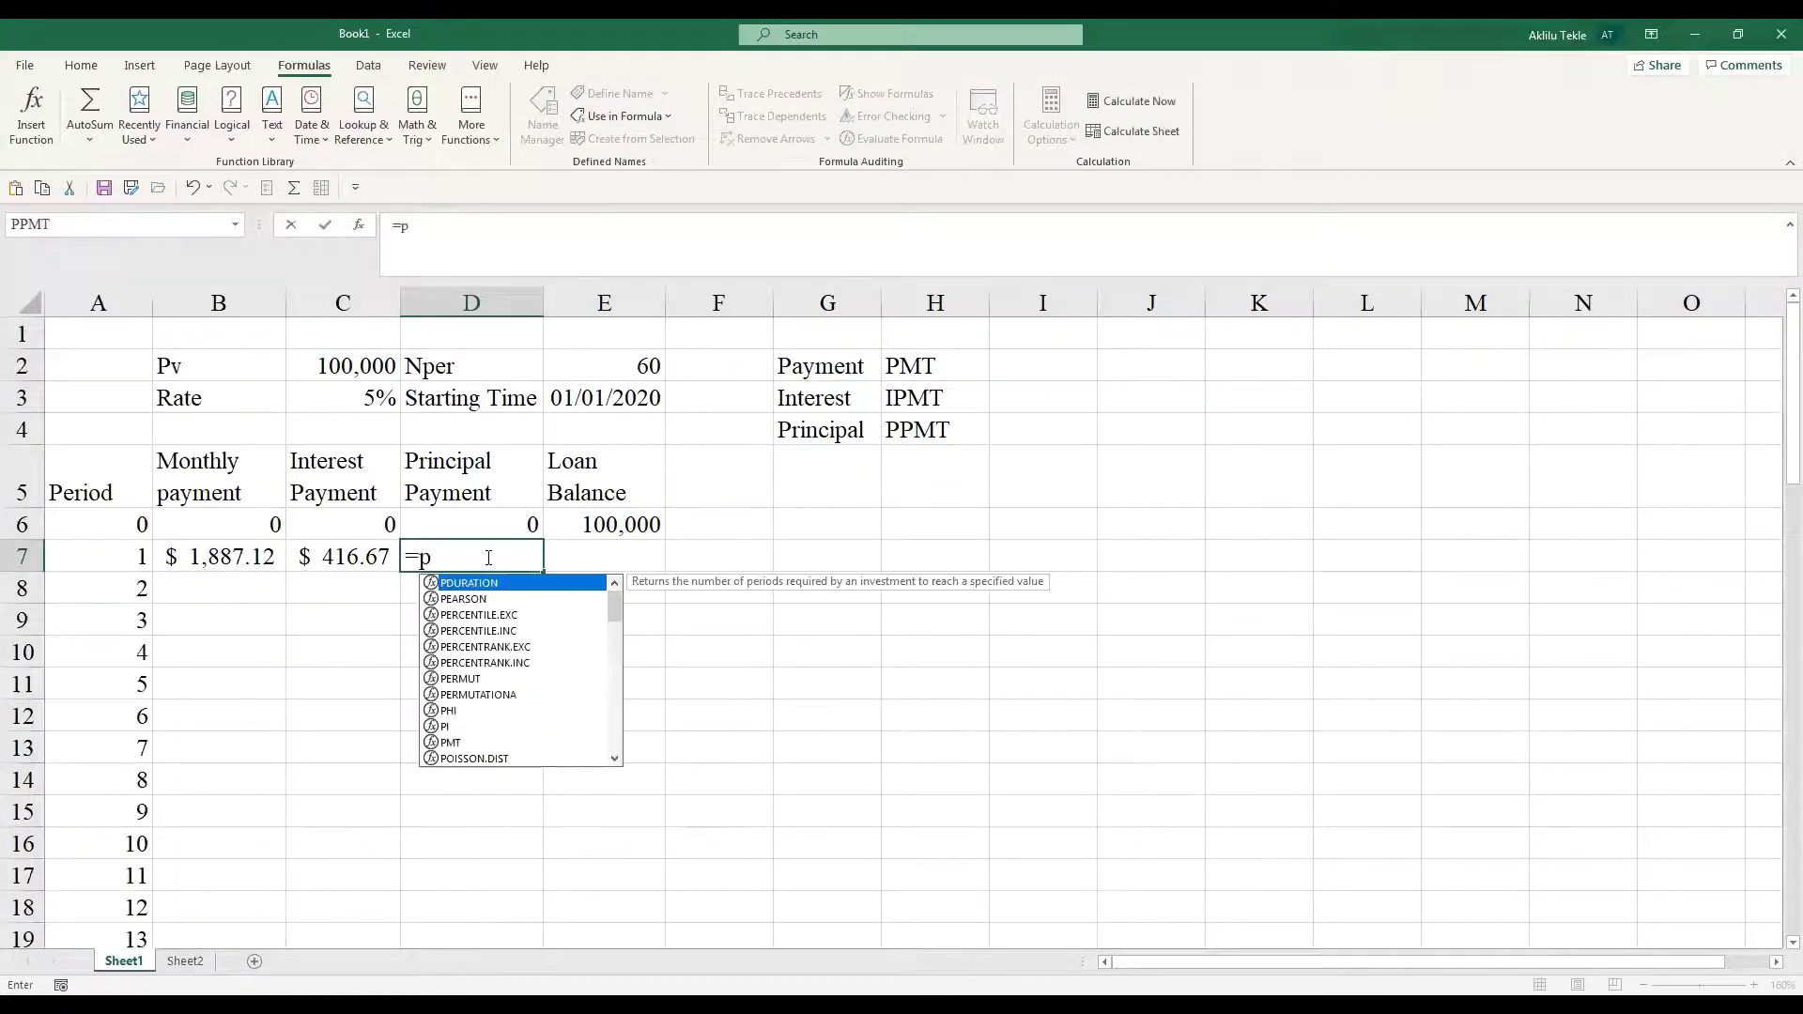
{"action": "type", "text": "pmt"}
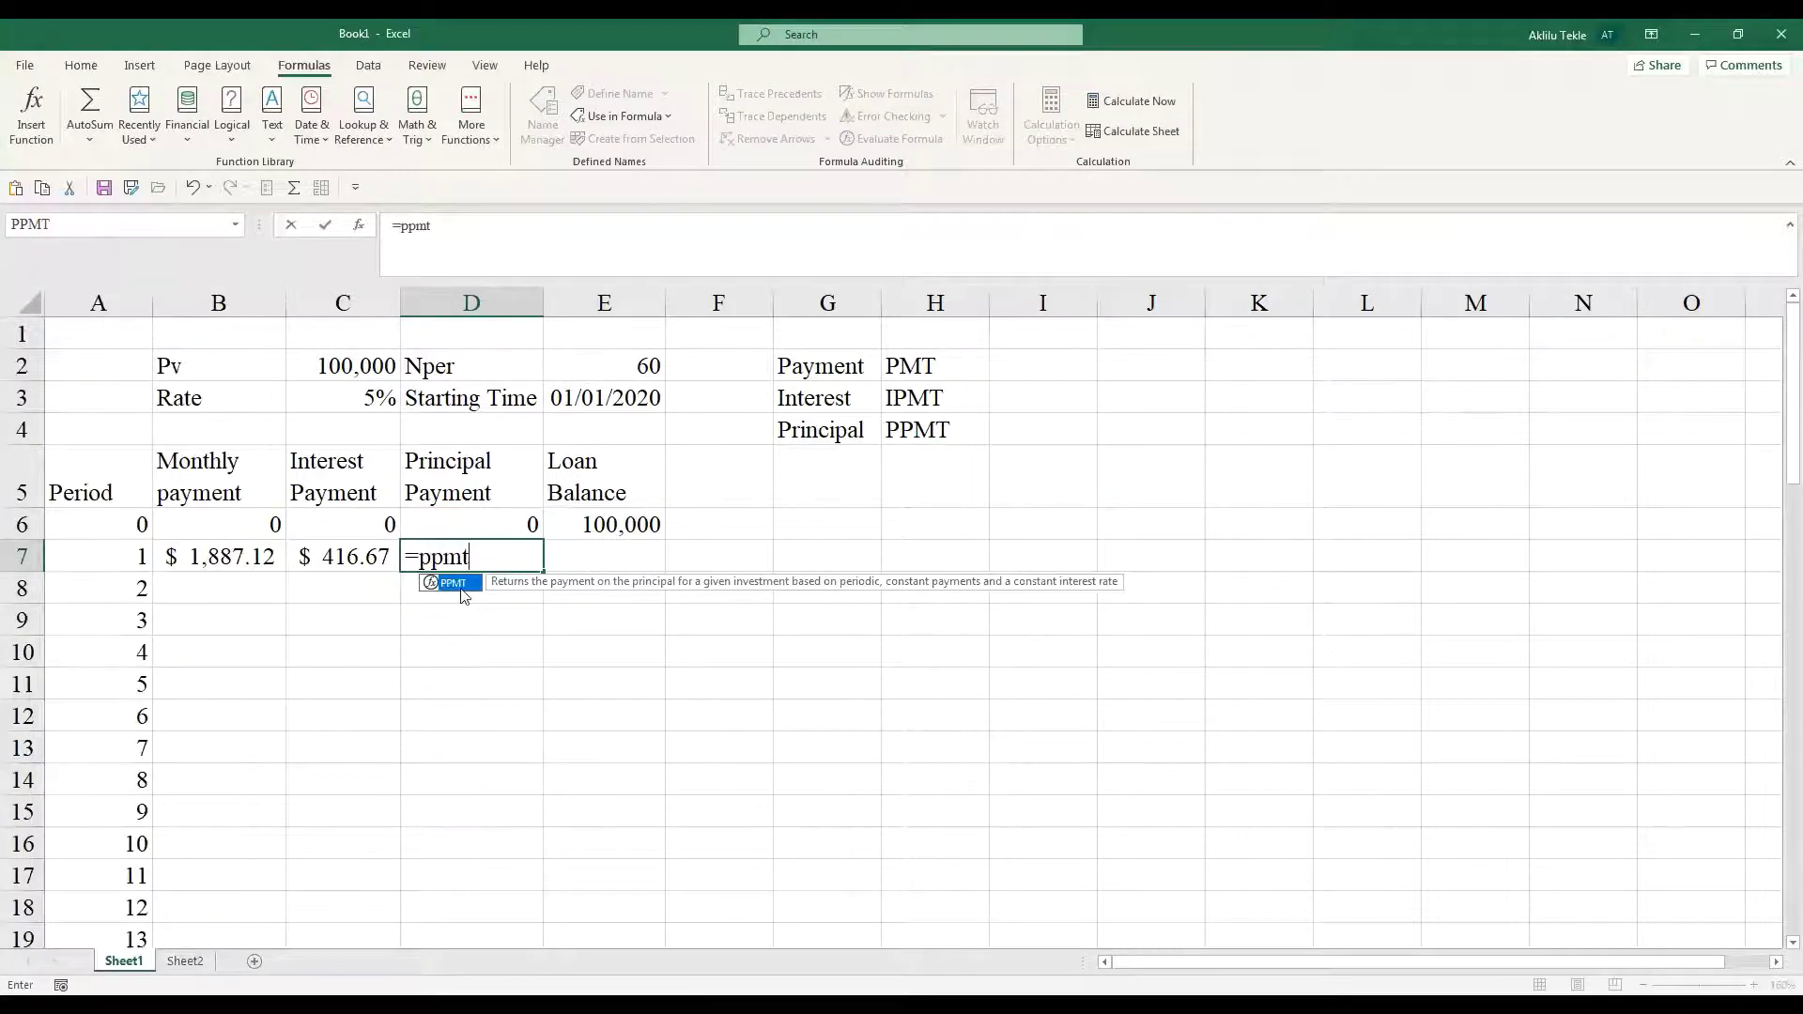
{"action": "double_click", "coordinate": [463, 592]}
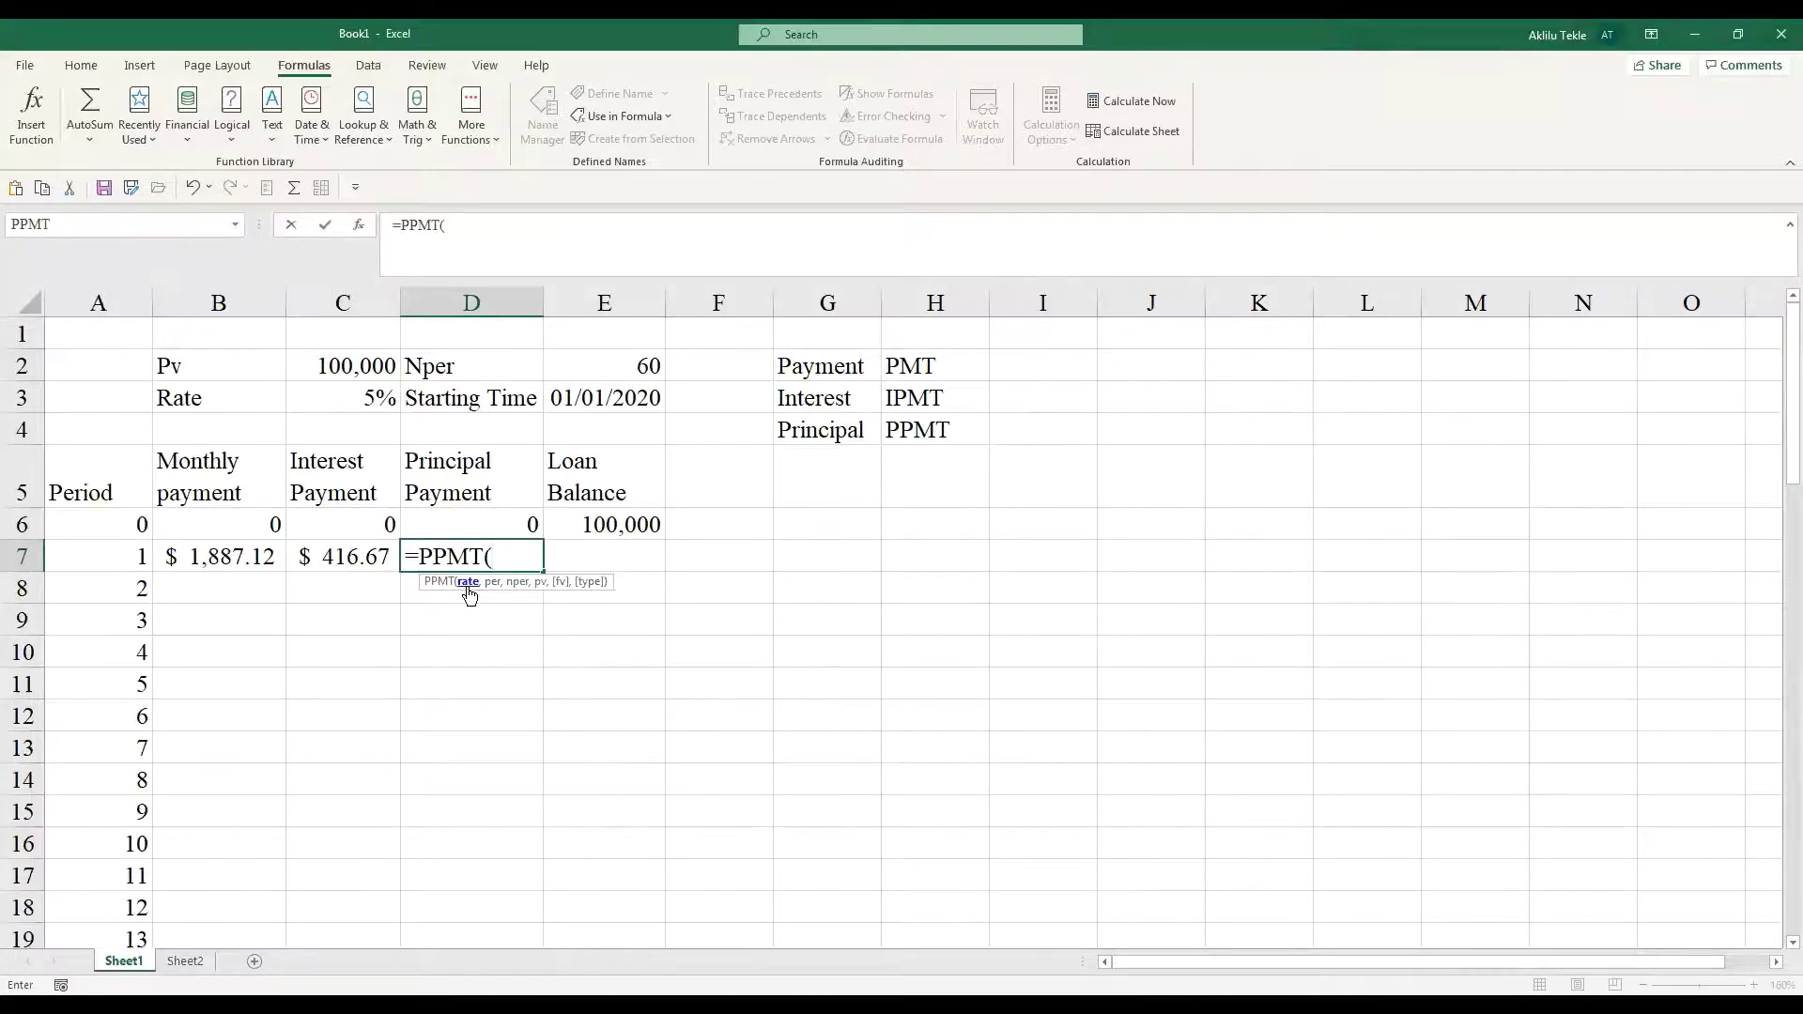
{"action": "type", "text": "rate"}
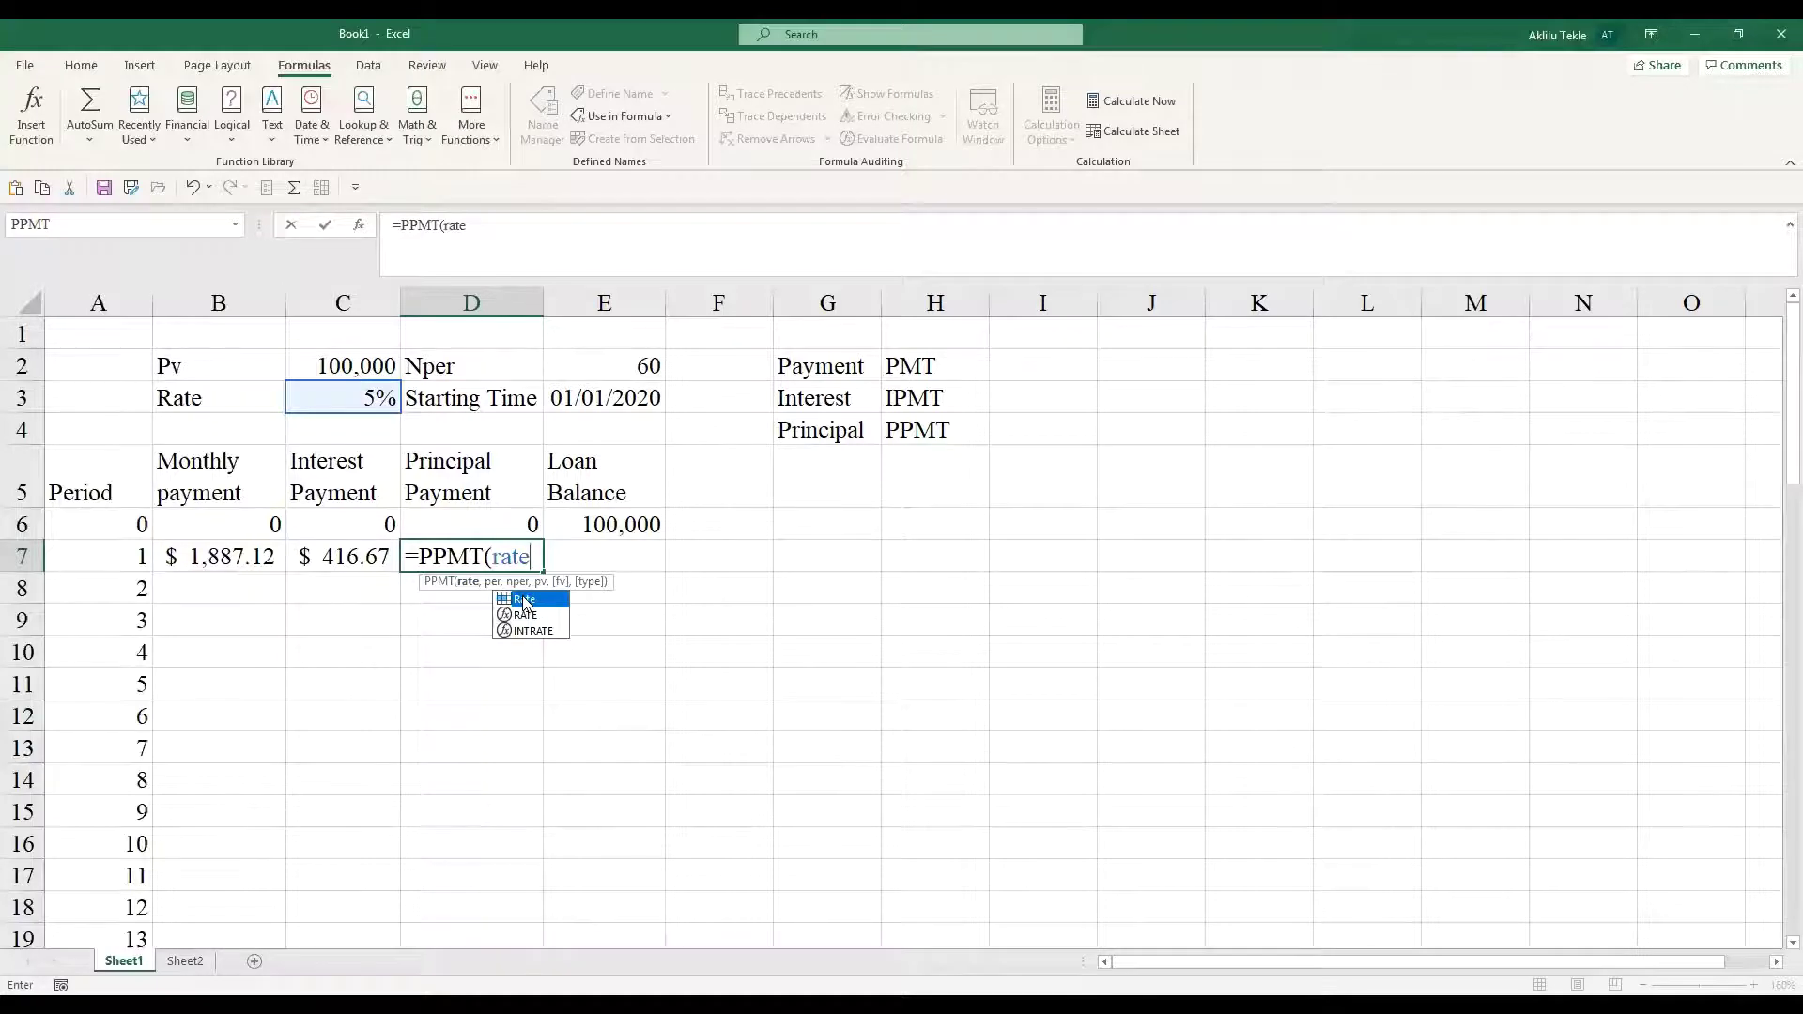
{"action": "type", "text": "/12"}
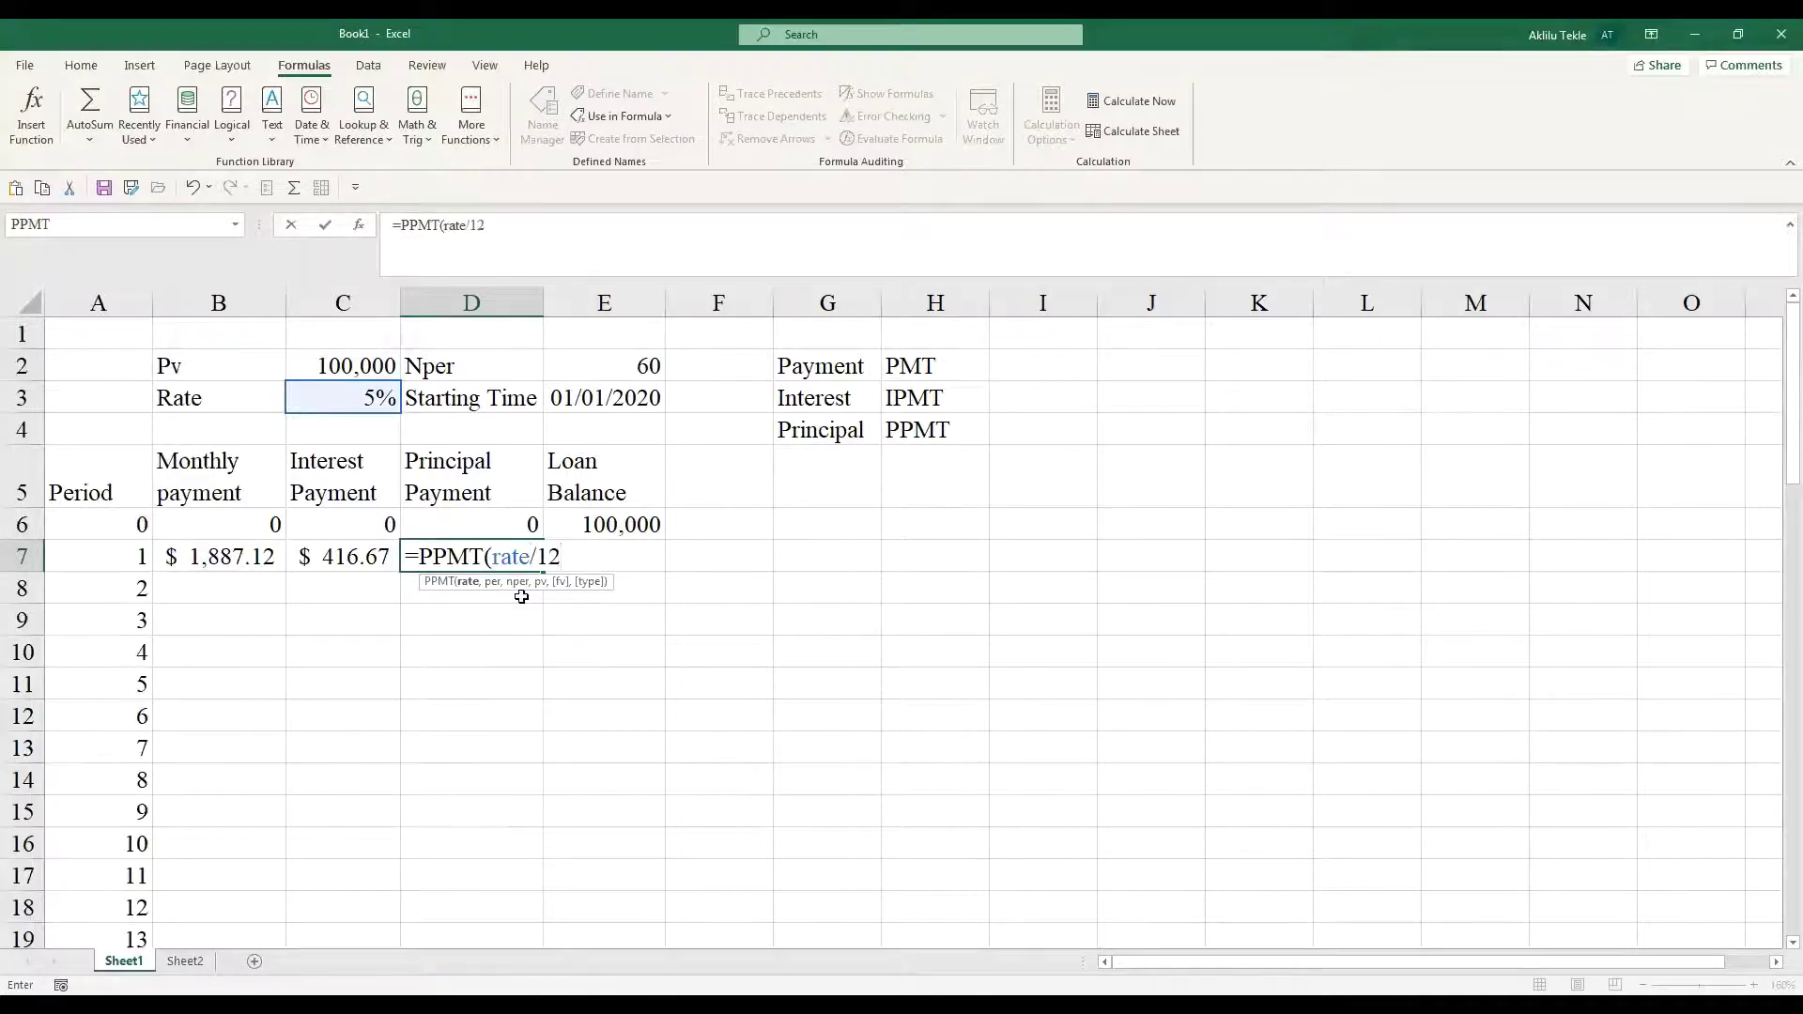
{"action": "type", "text": ","}
{"action": "left_click", "coordinate": [136, 556]}
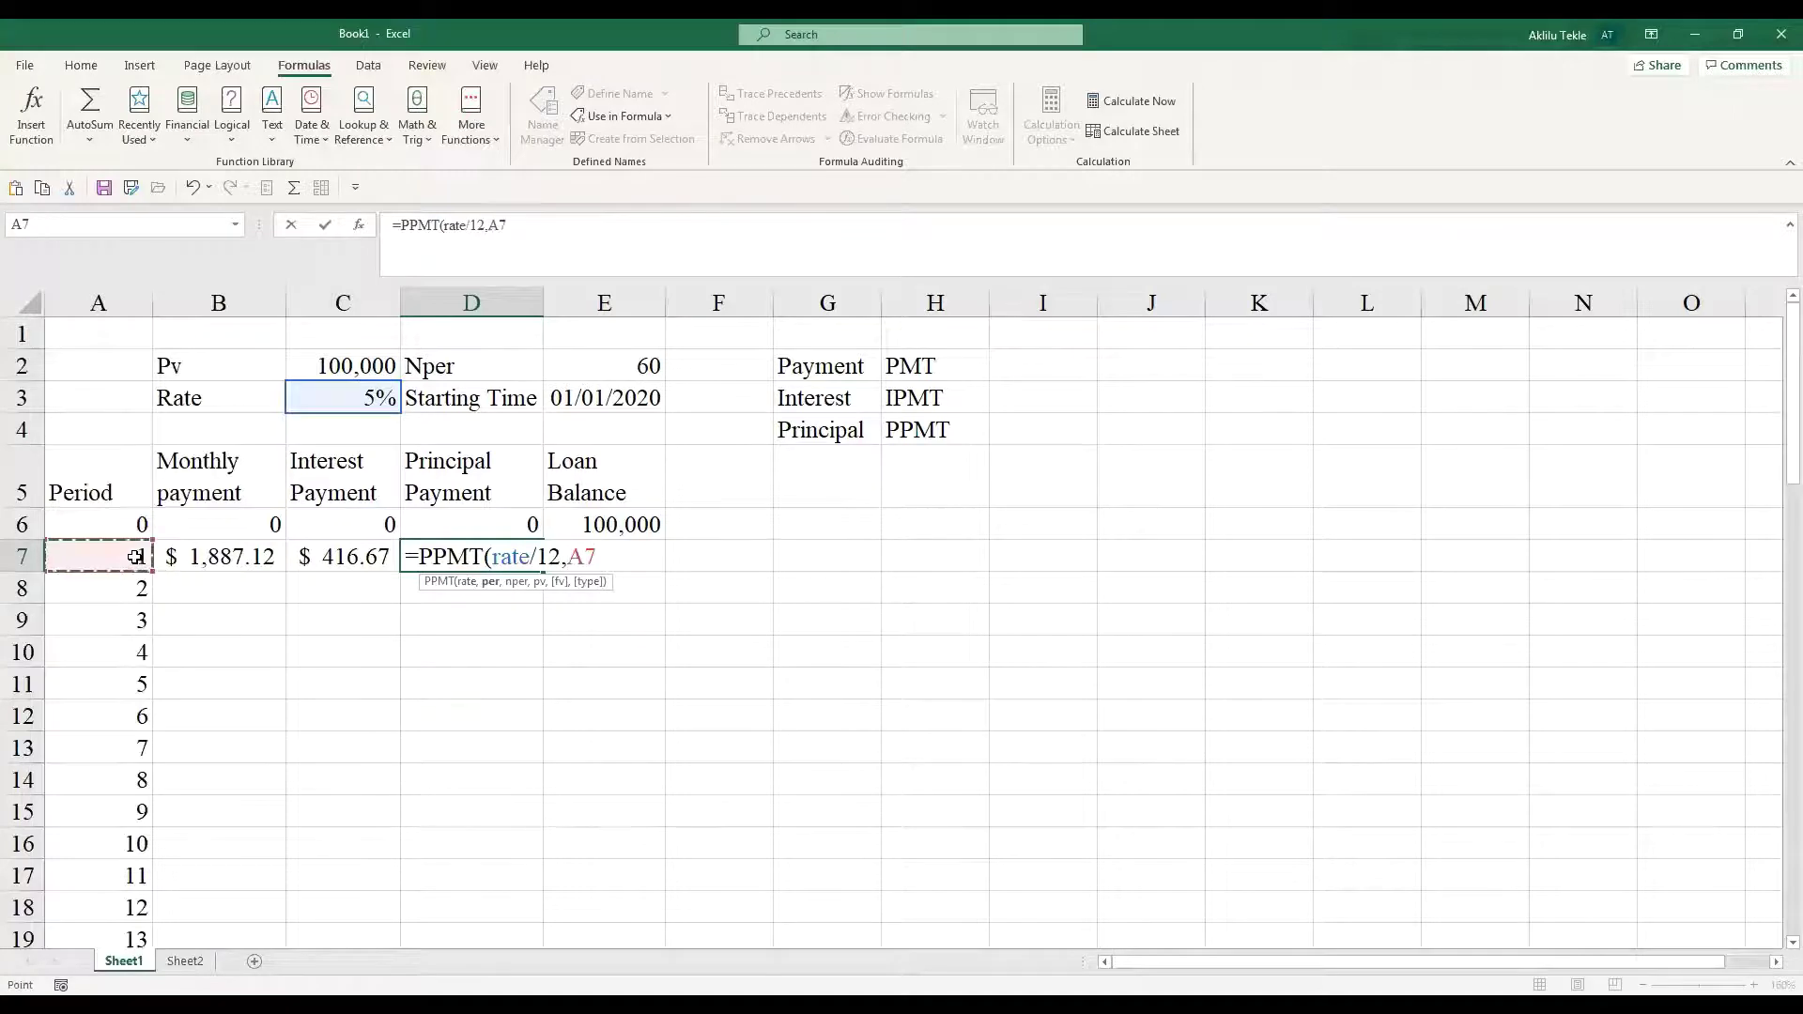
{"action": "type", "text": ",nper"}
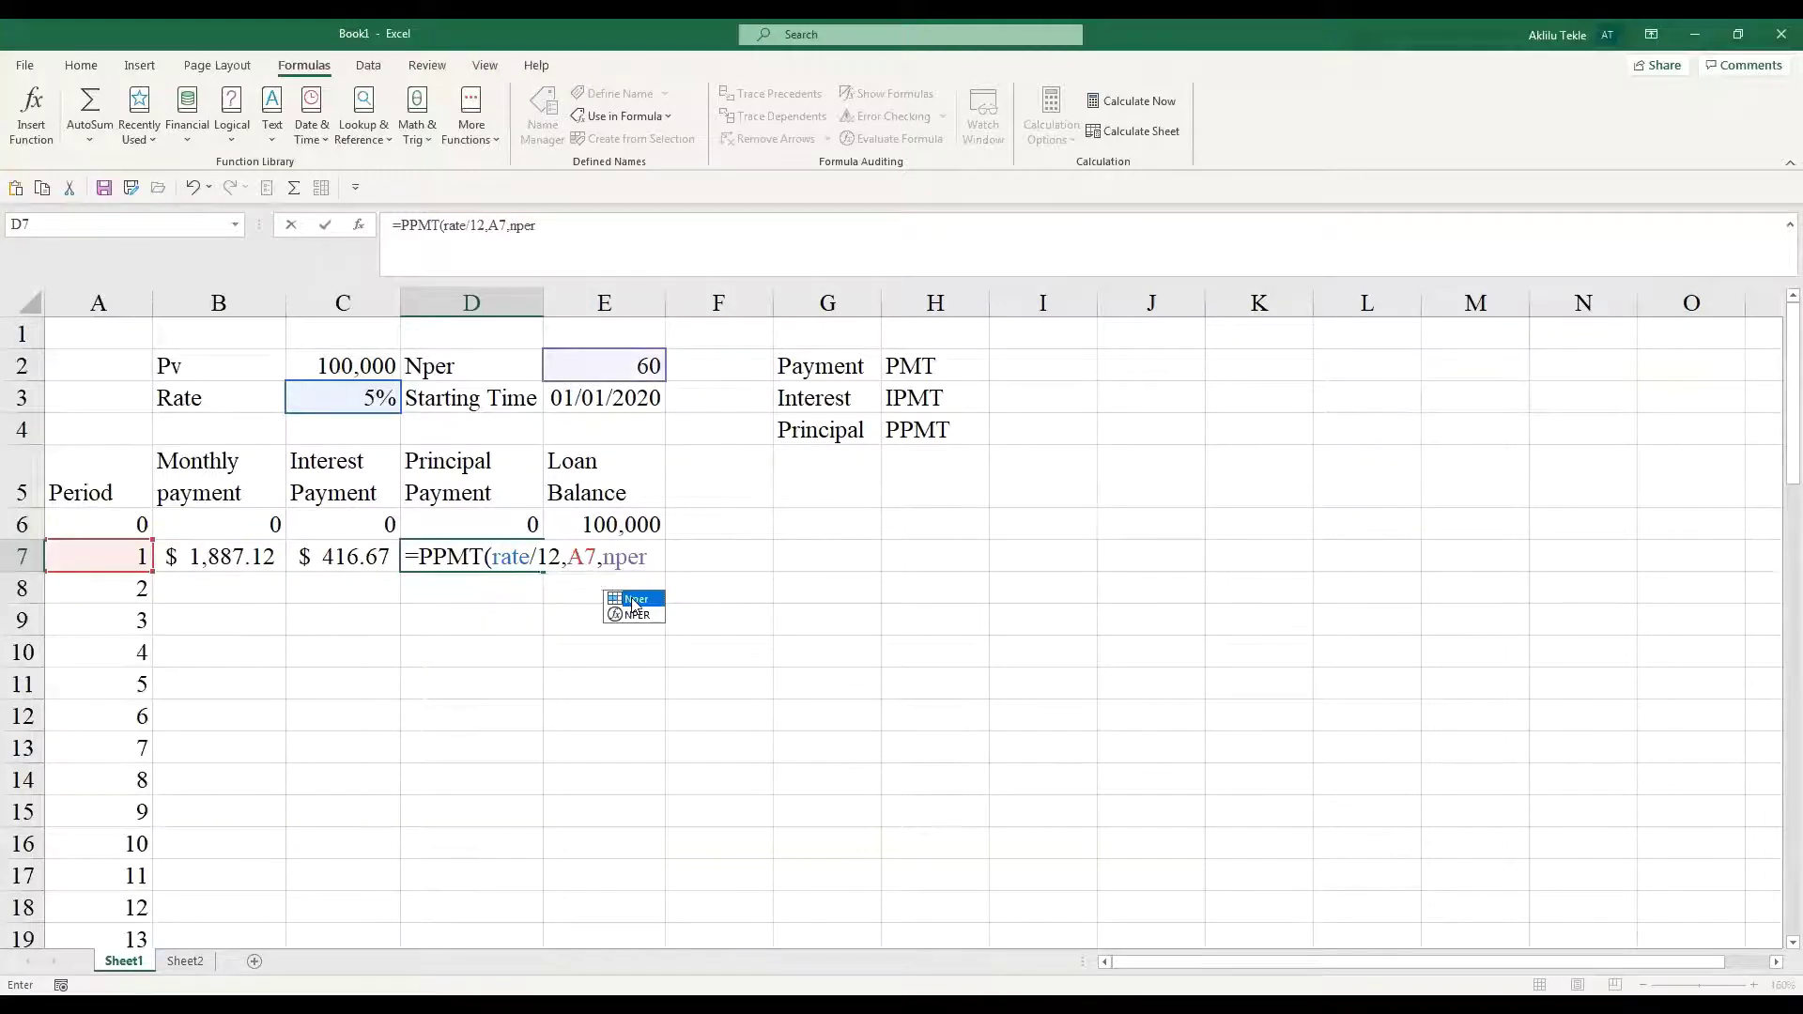
{"action": "double_click", "coordinate": [633, 601]}
{"action": "type", "text": ","}
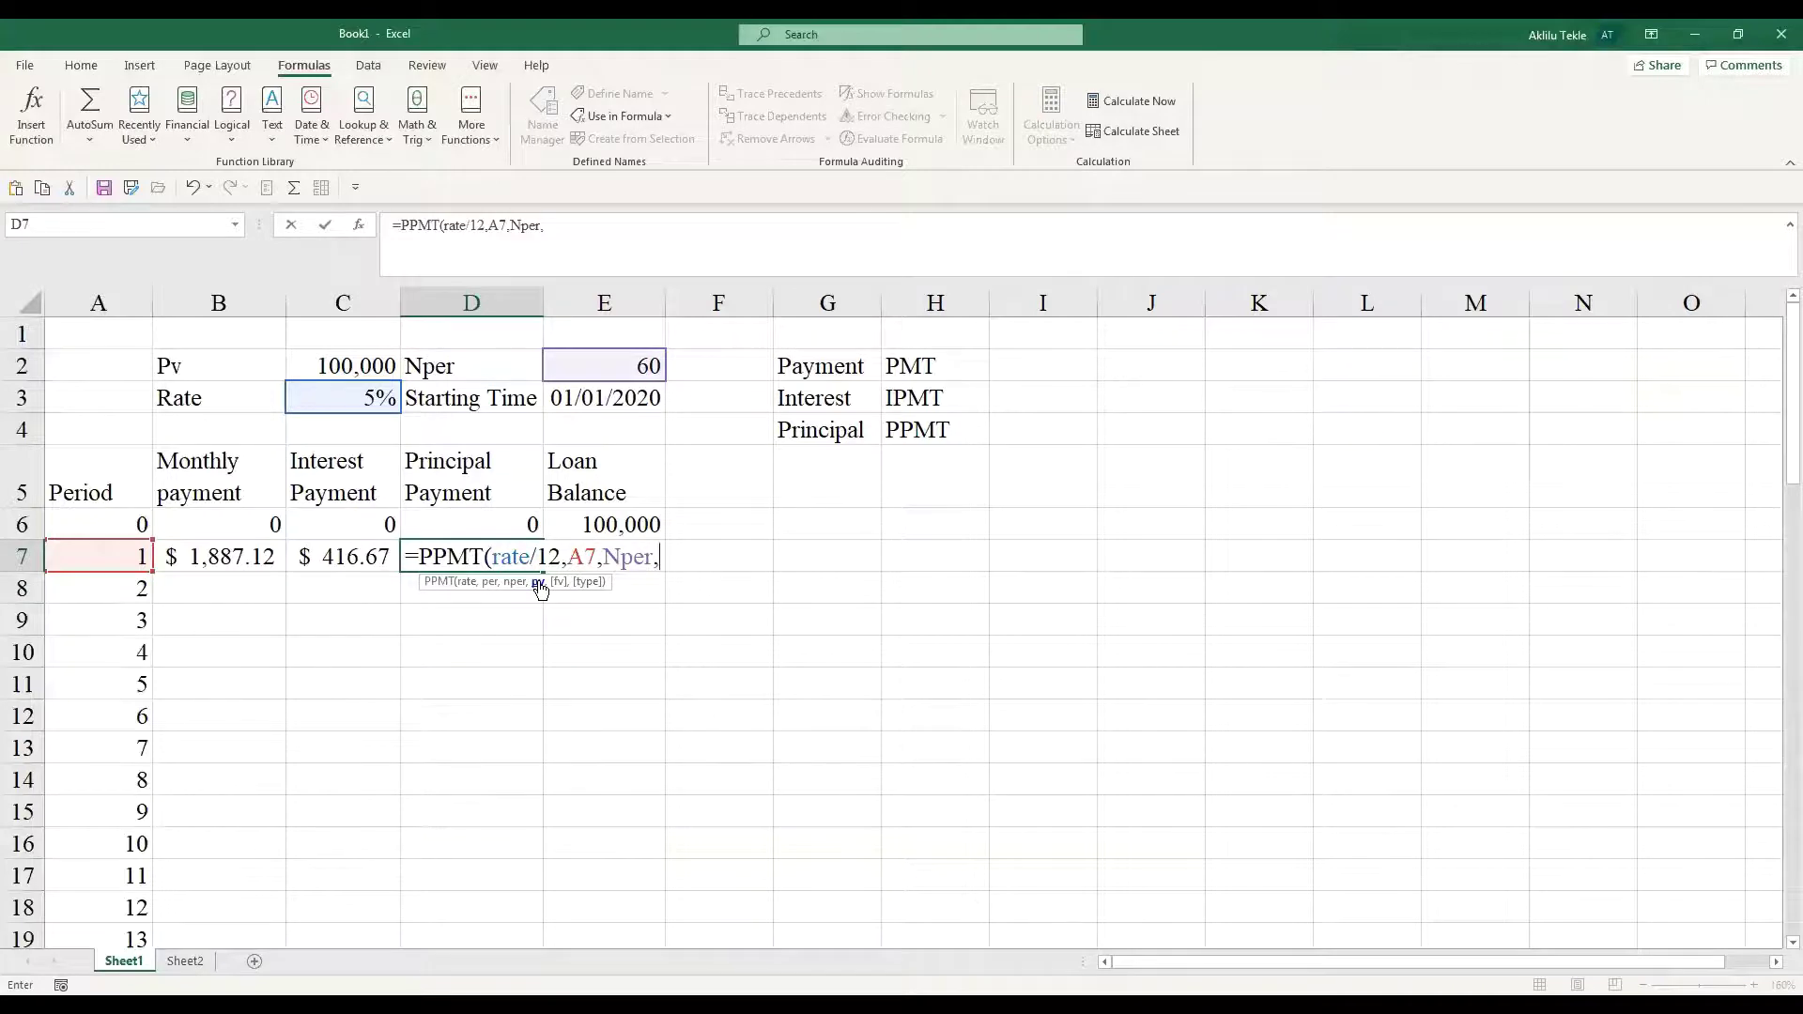
{"action": "type", "text": "pv)"}
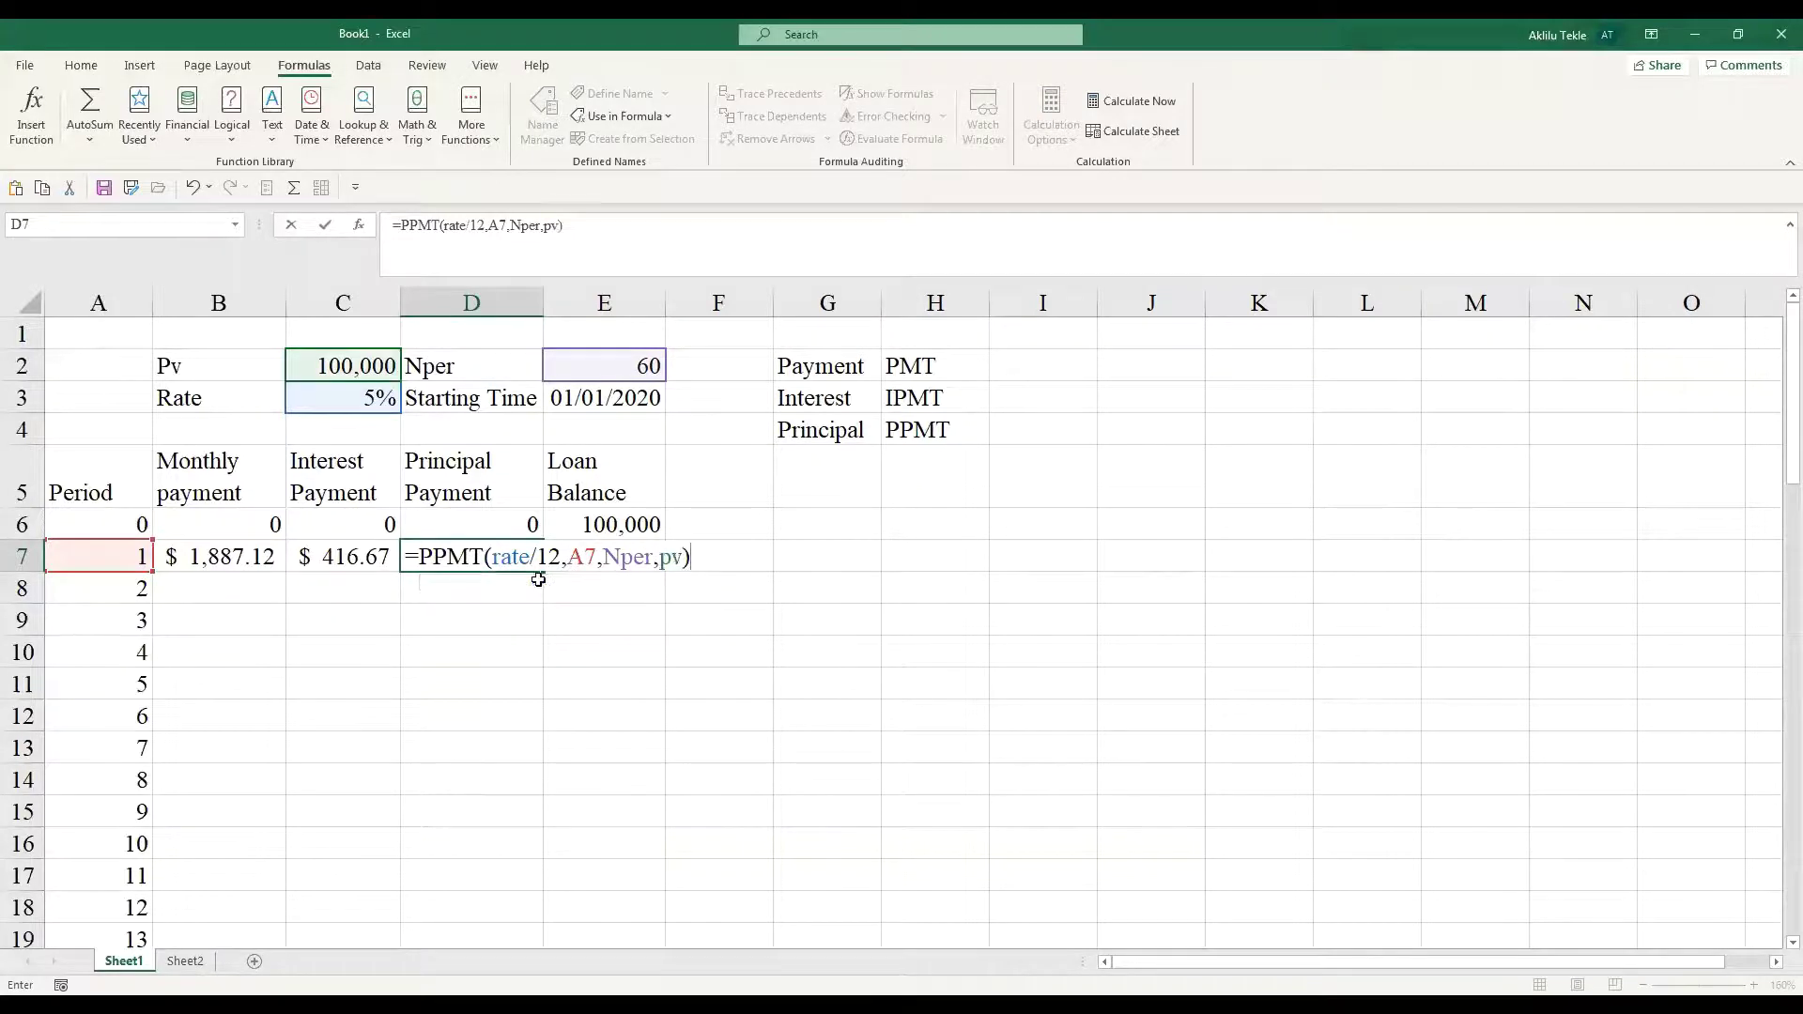
{"action": "key", "text": "Return"}
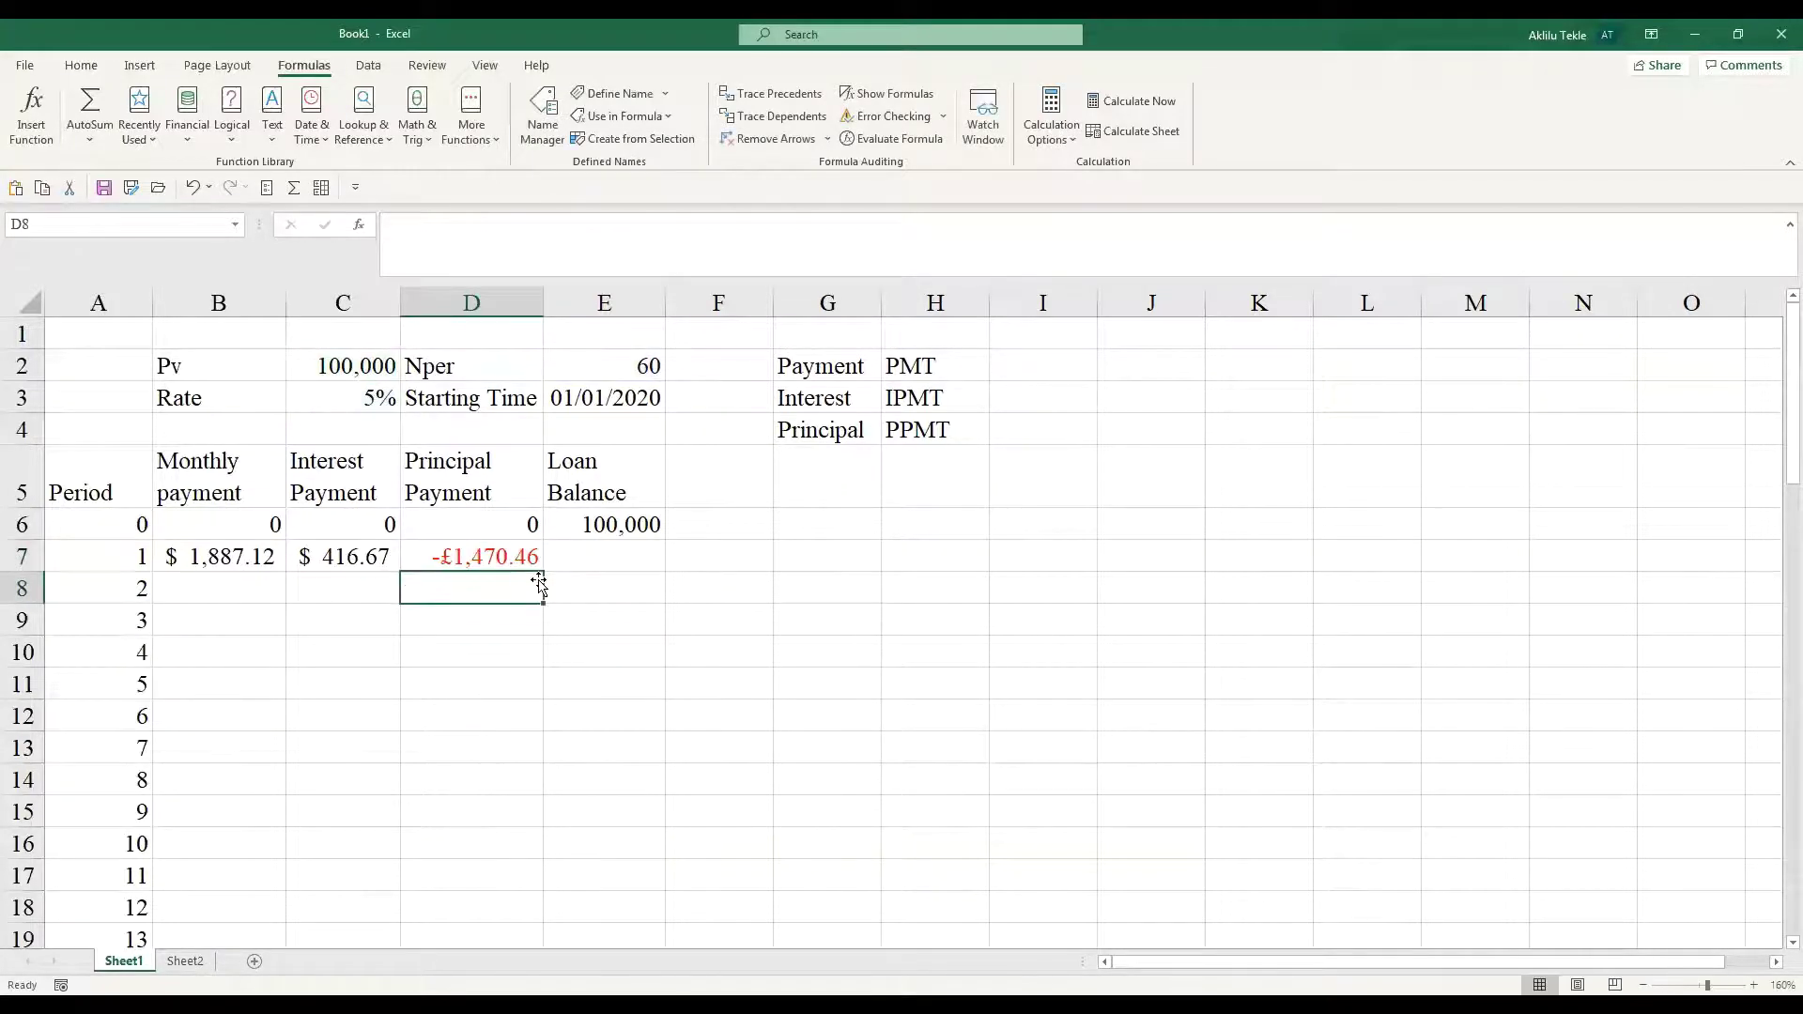
- Put a minus sign before PPMT in the D7 formula to reverse the principal's sign
{"action": "left_click", "coordinate": [493, 558]}
{"action": "left_click", "coordinate": [404, 226]}
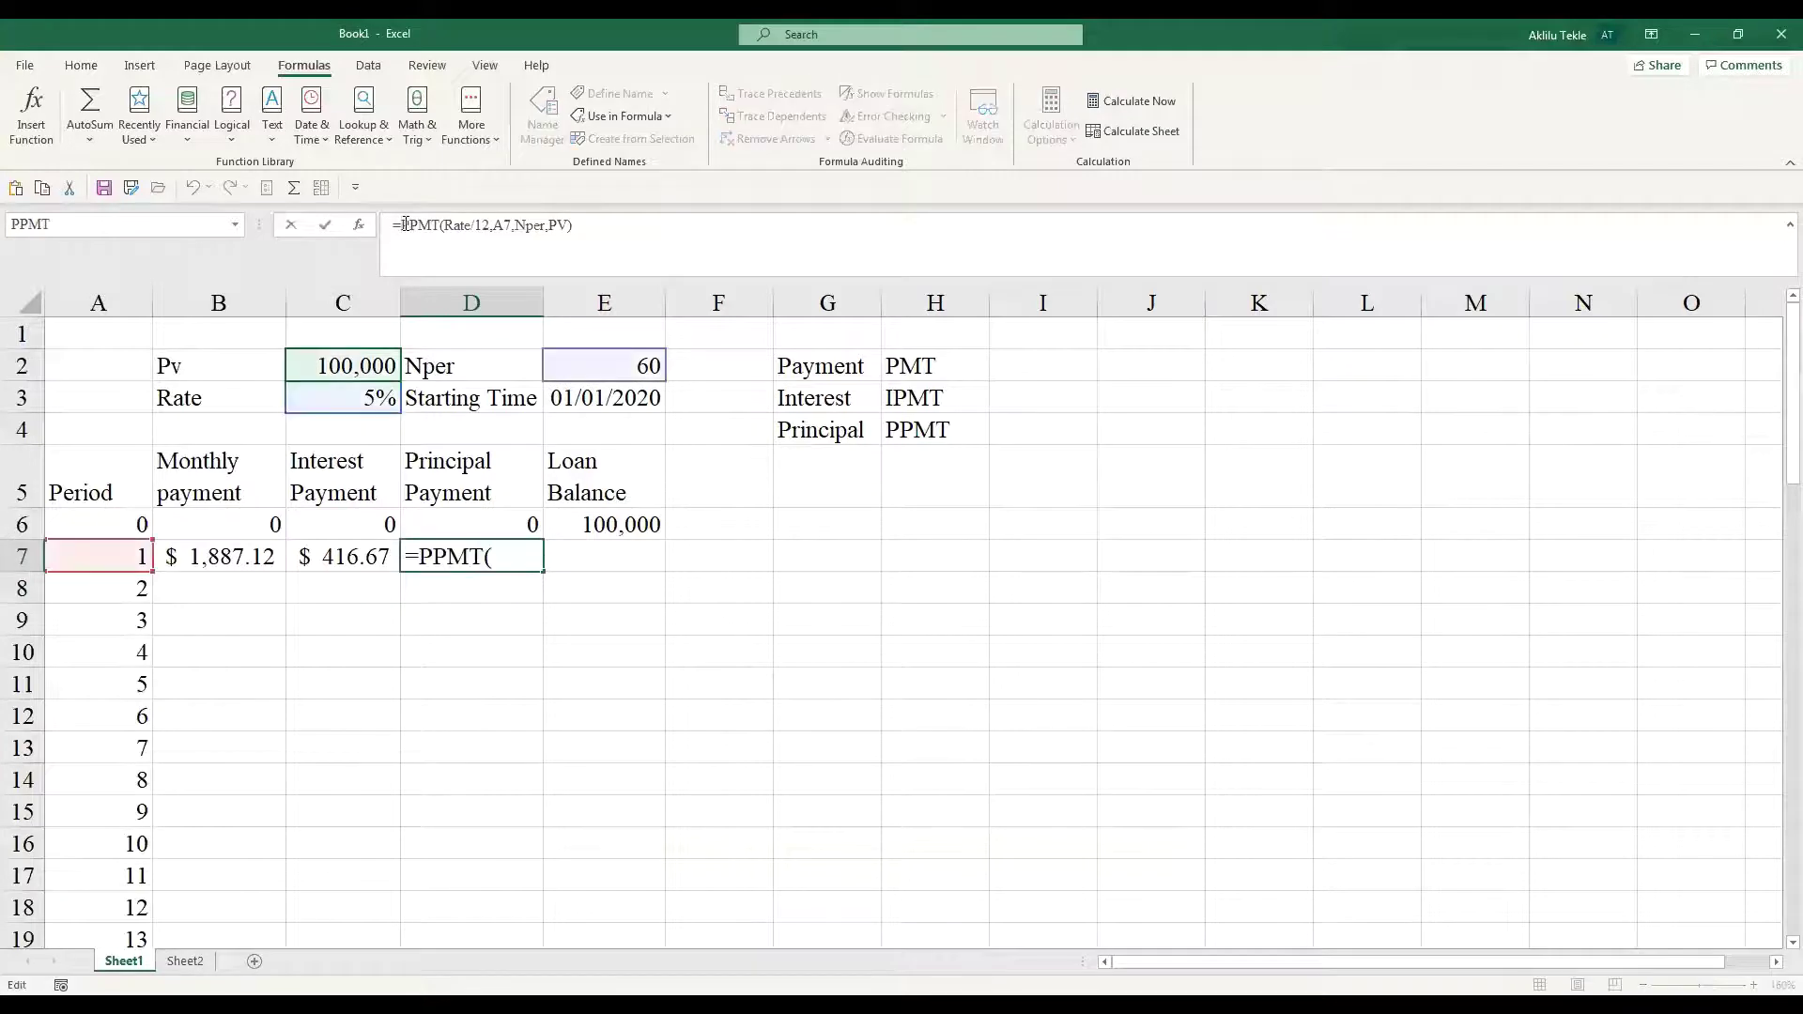
{"action": "type", "text": "-"}
{"action": "key", "text": "Return"}
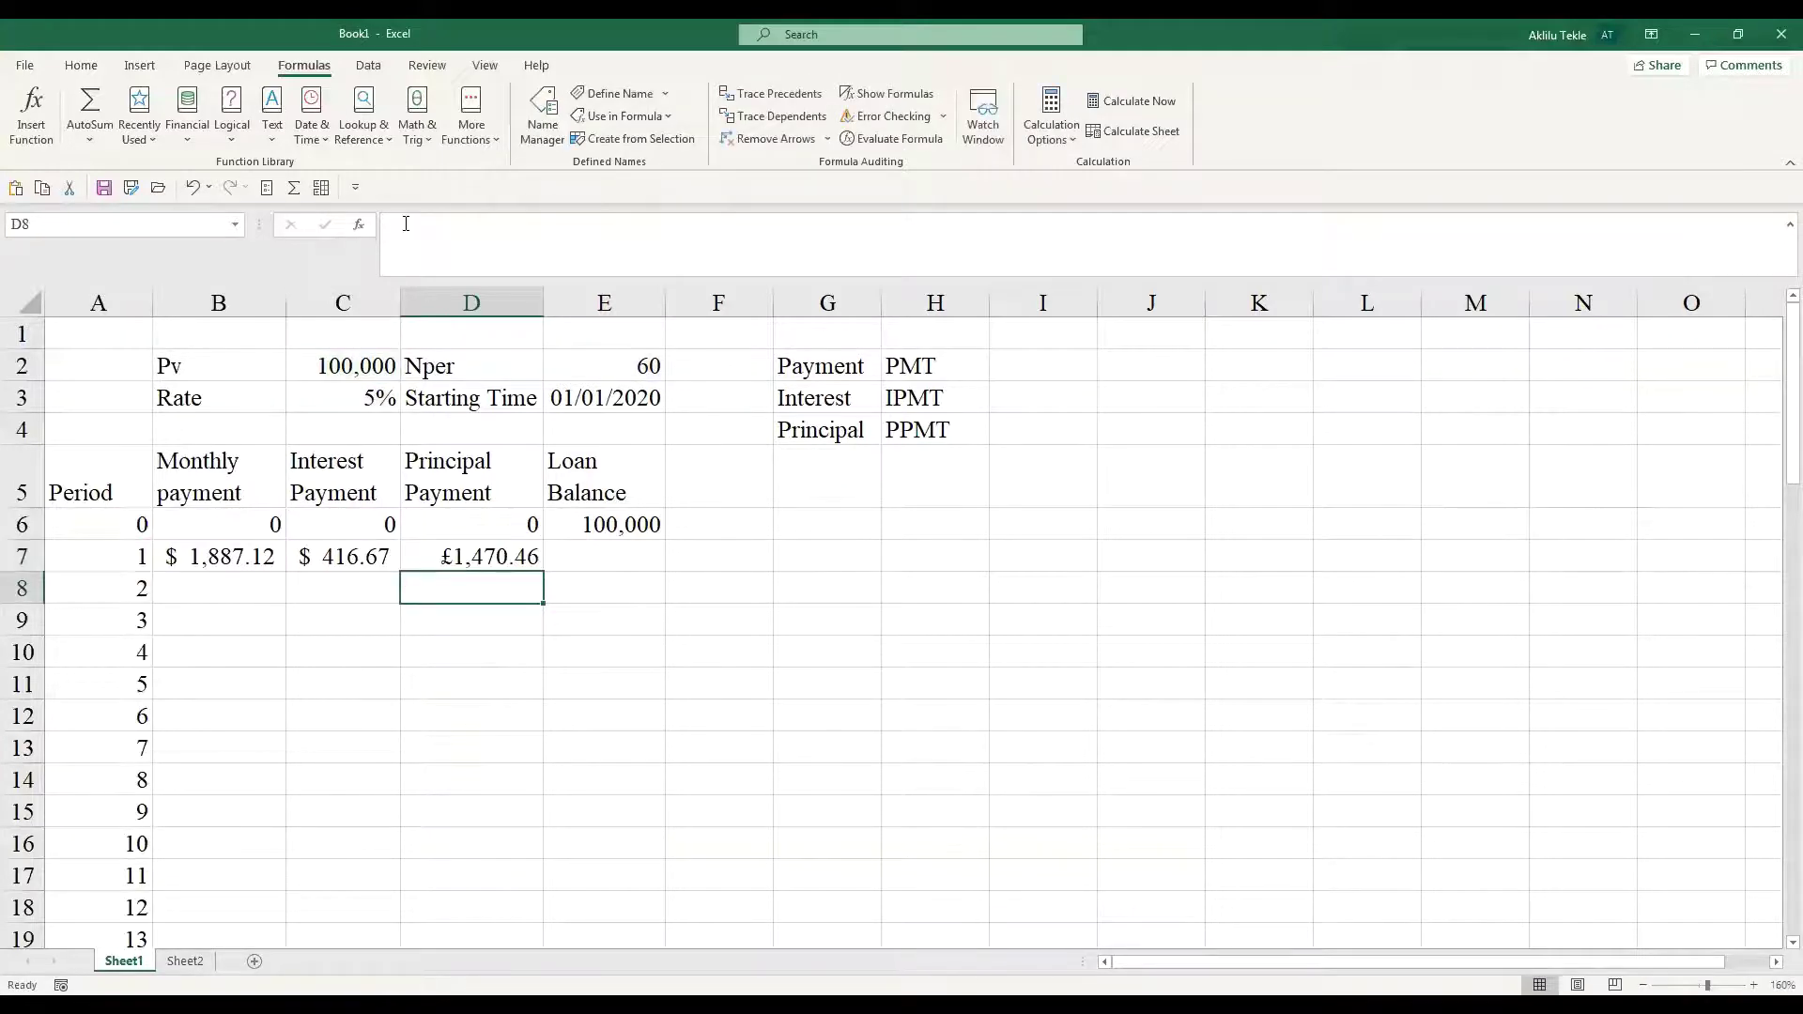
- Enter the loan balance formula =E6-D7 in E7, subtracting the principal payment from the previous balance
{"action": "left_click", "coordinate": [593, 569]}
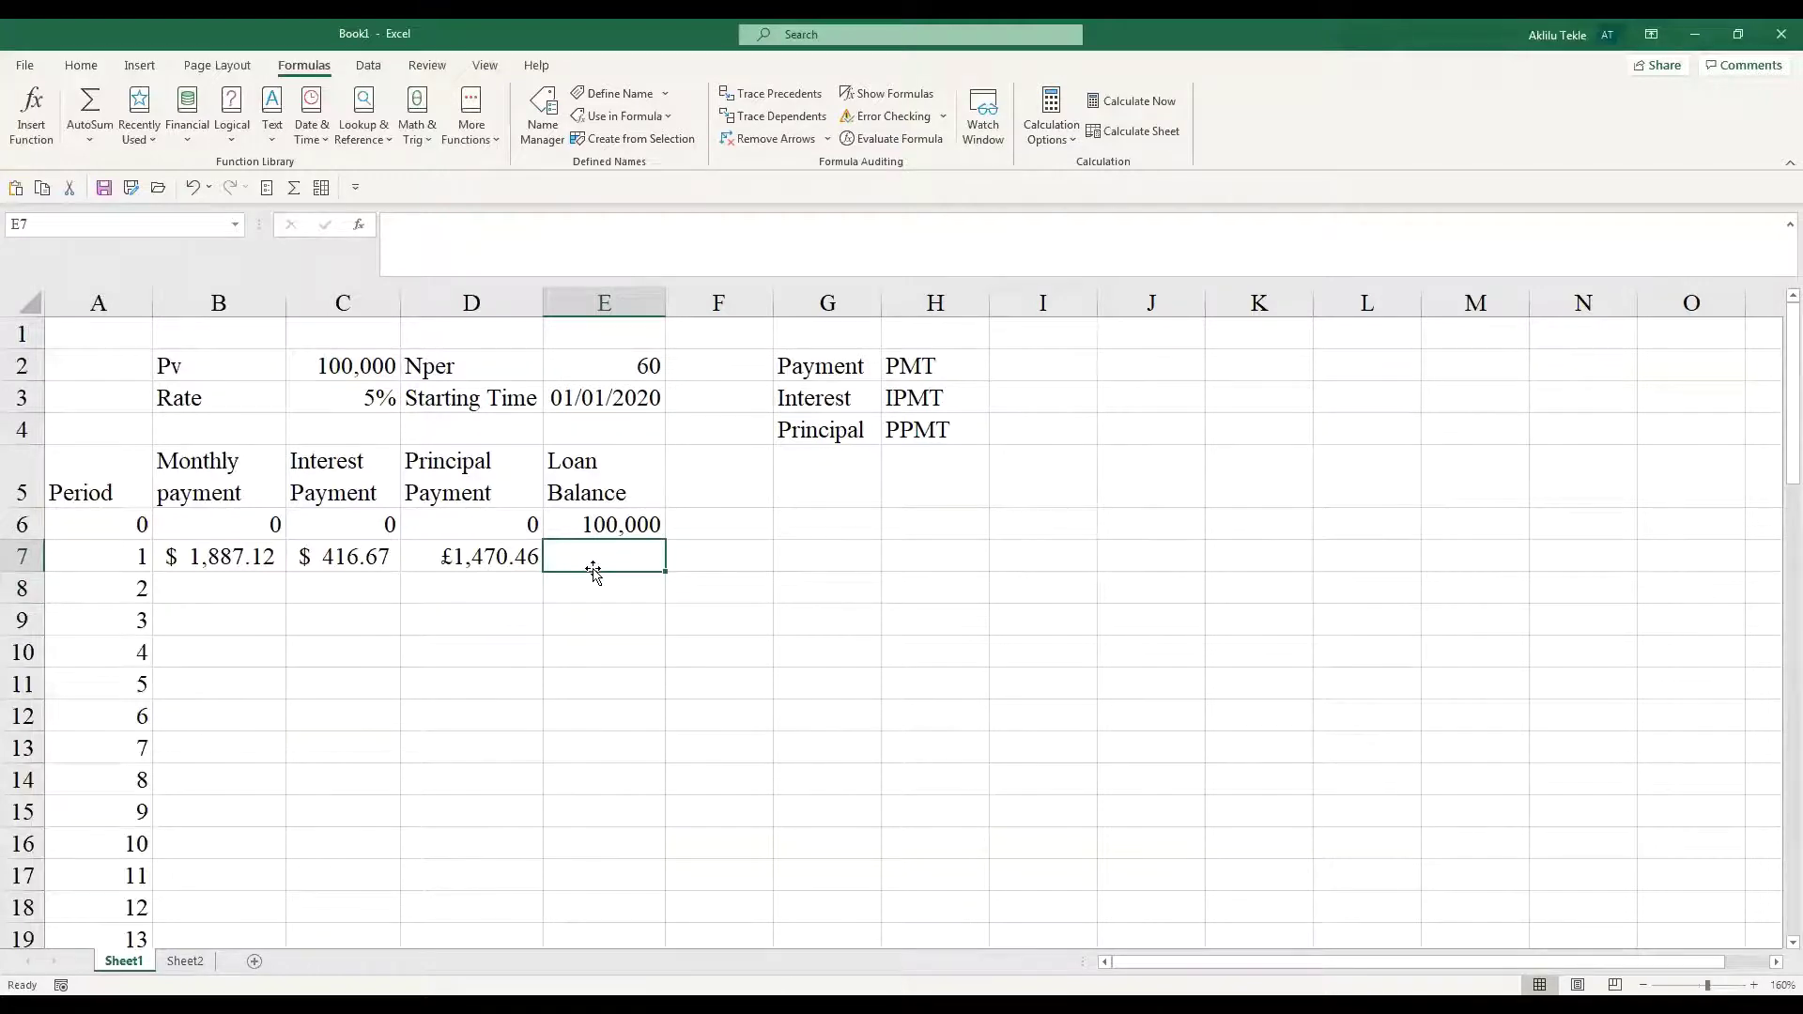
{"action": "type", "text": "="}
{"action": "left_click", "coordinate": [591, 523]}
{"action": "type", "text": "-"}
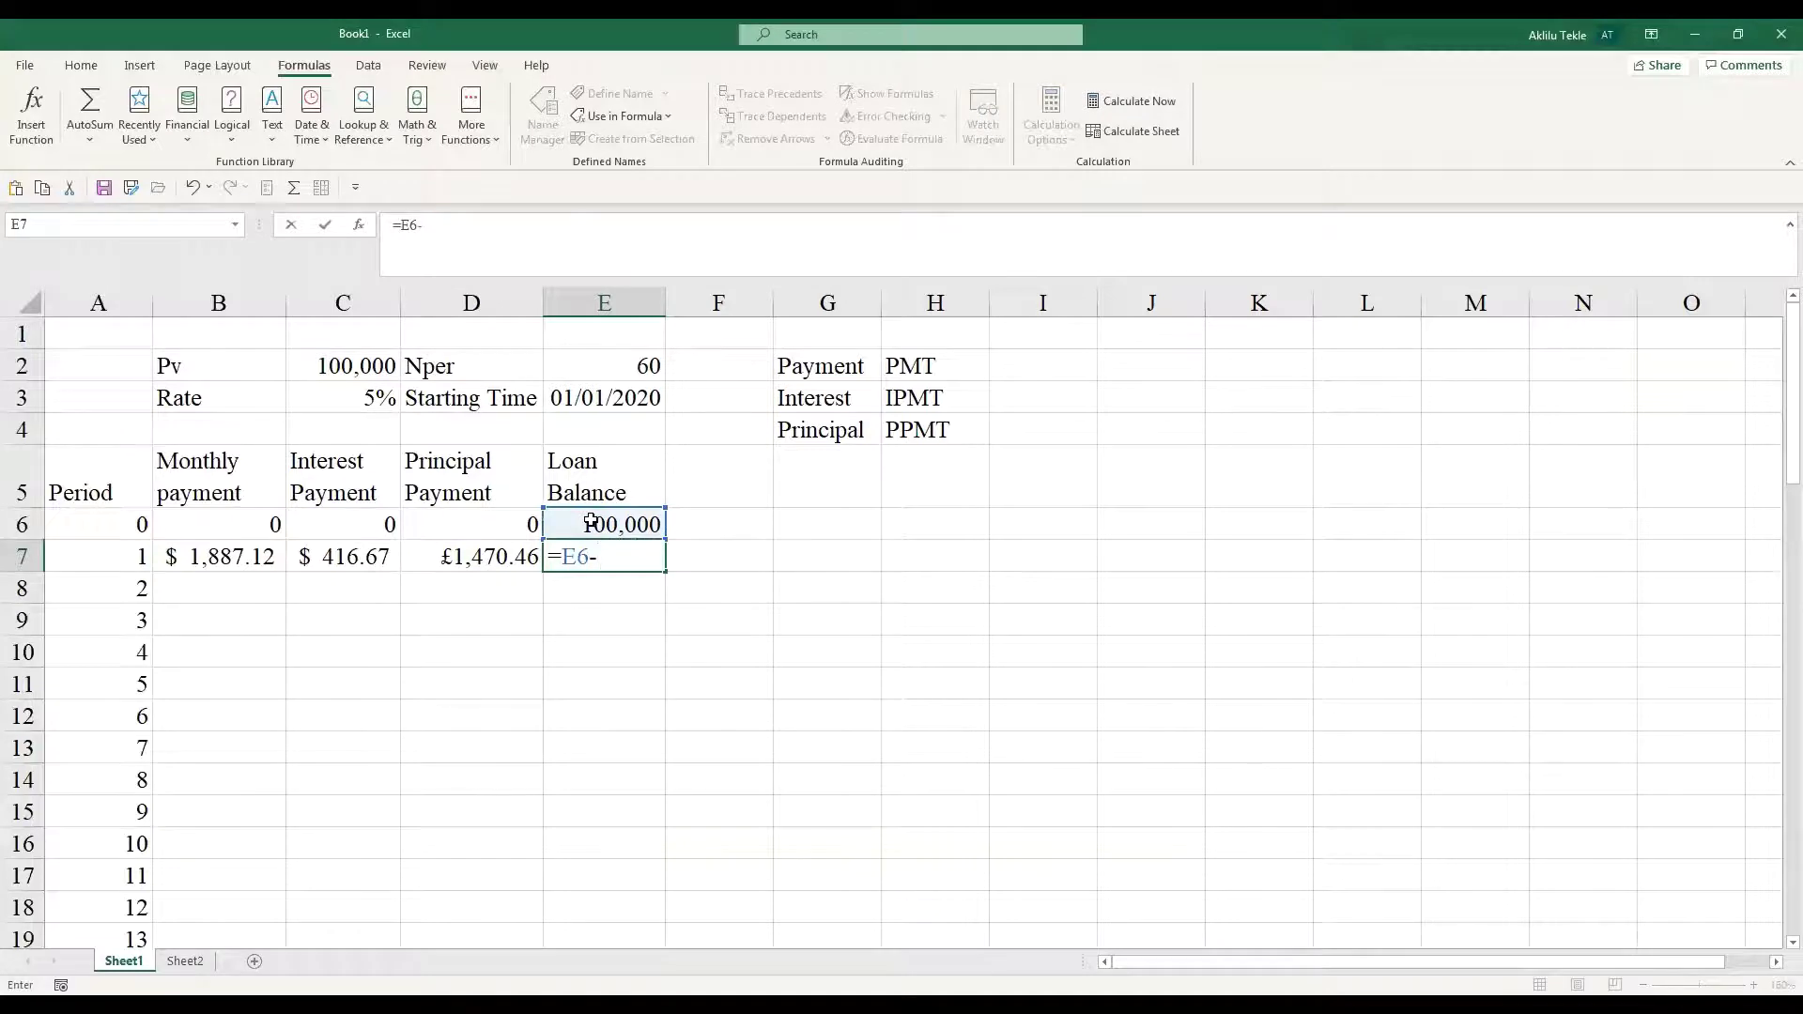
{"action": "left_click", "coordinate": [490, 556]}
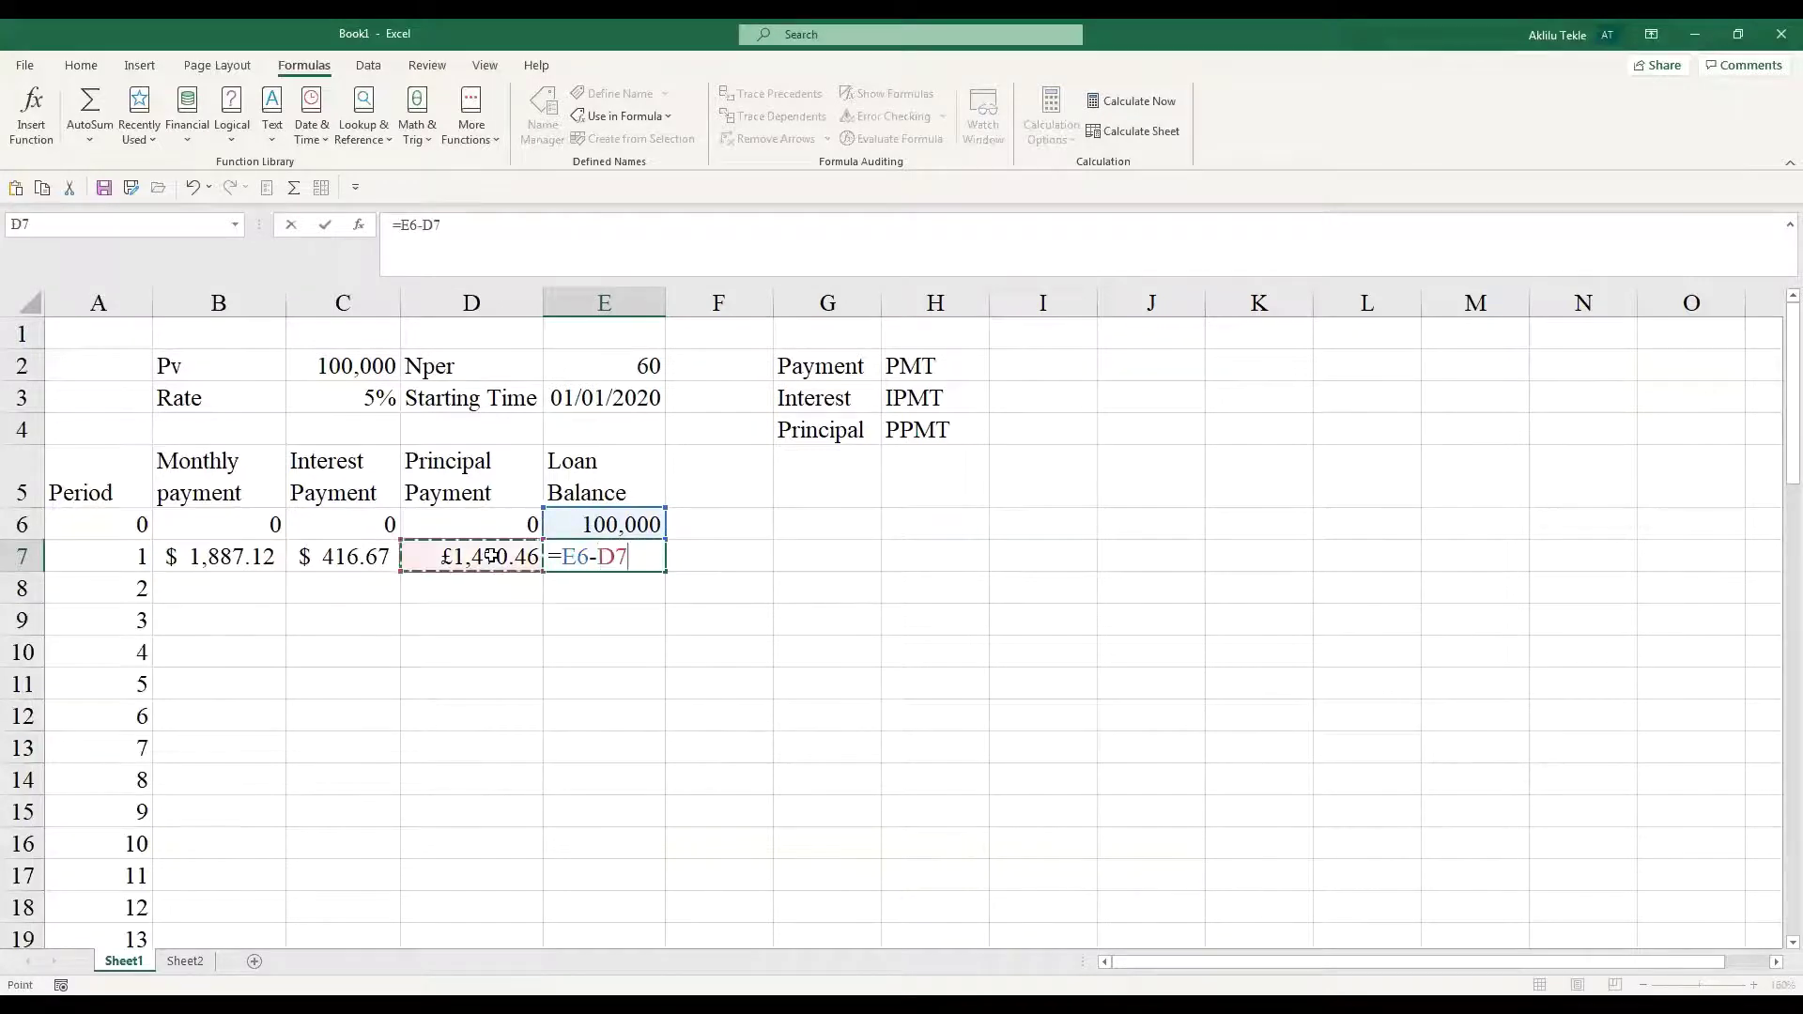
{"action": "key", "text": "Return"}
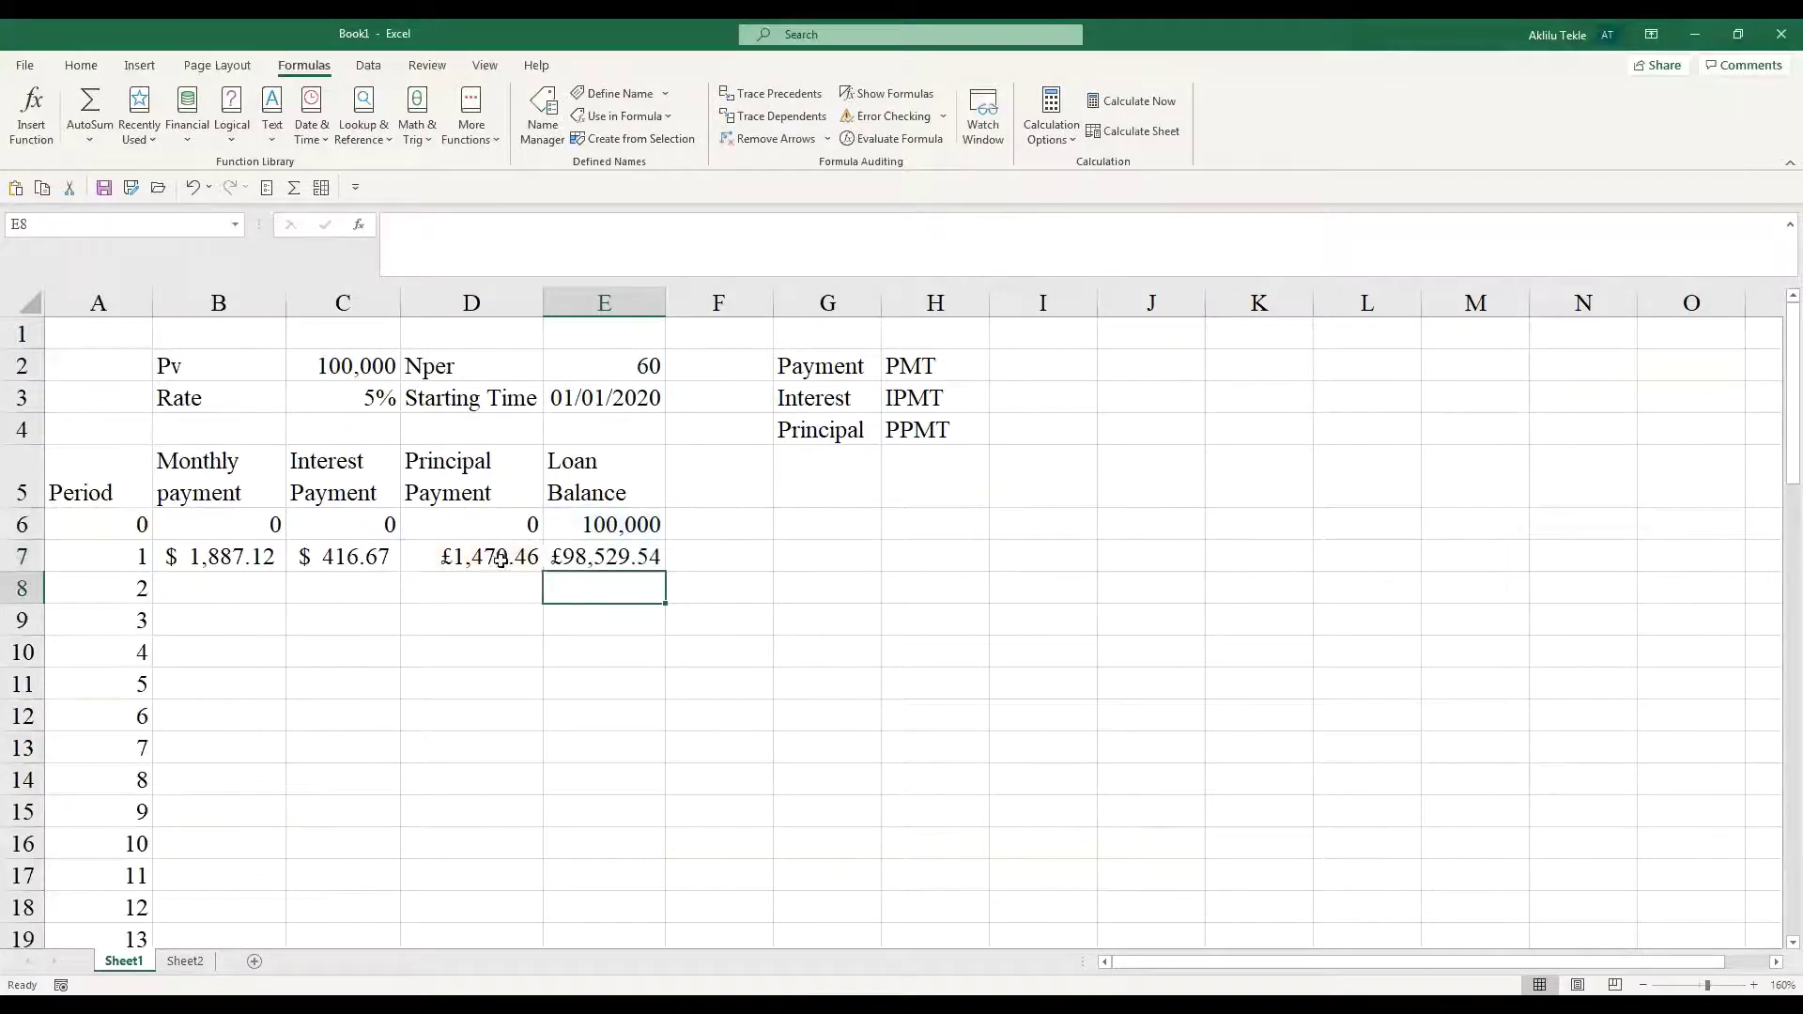
- Fill the payment, interest, principal and balance formulas in B7:E7 down to period 60 in row 66
{"action": "left_click", "coordinate": [594, 555]}
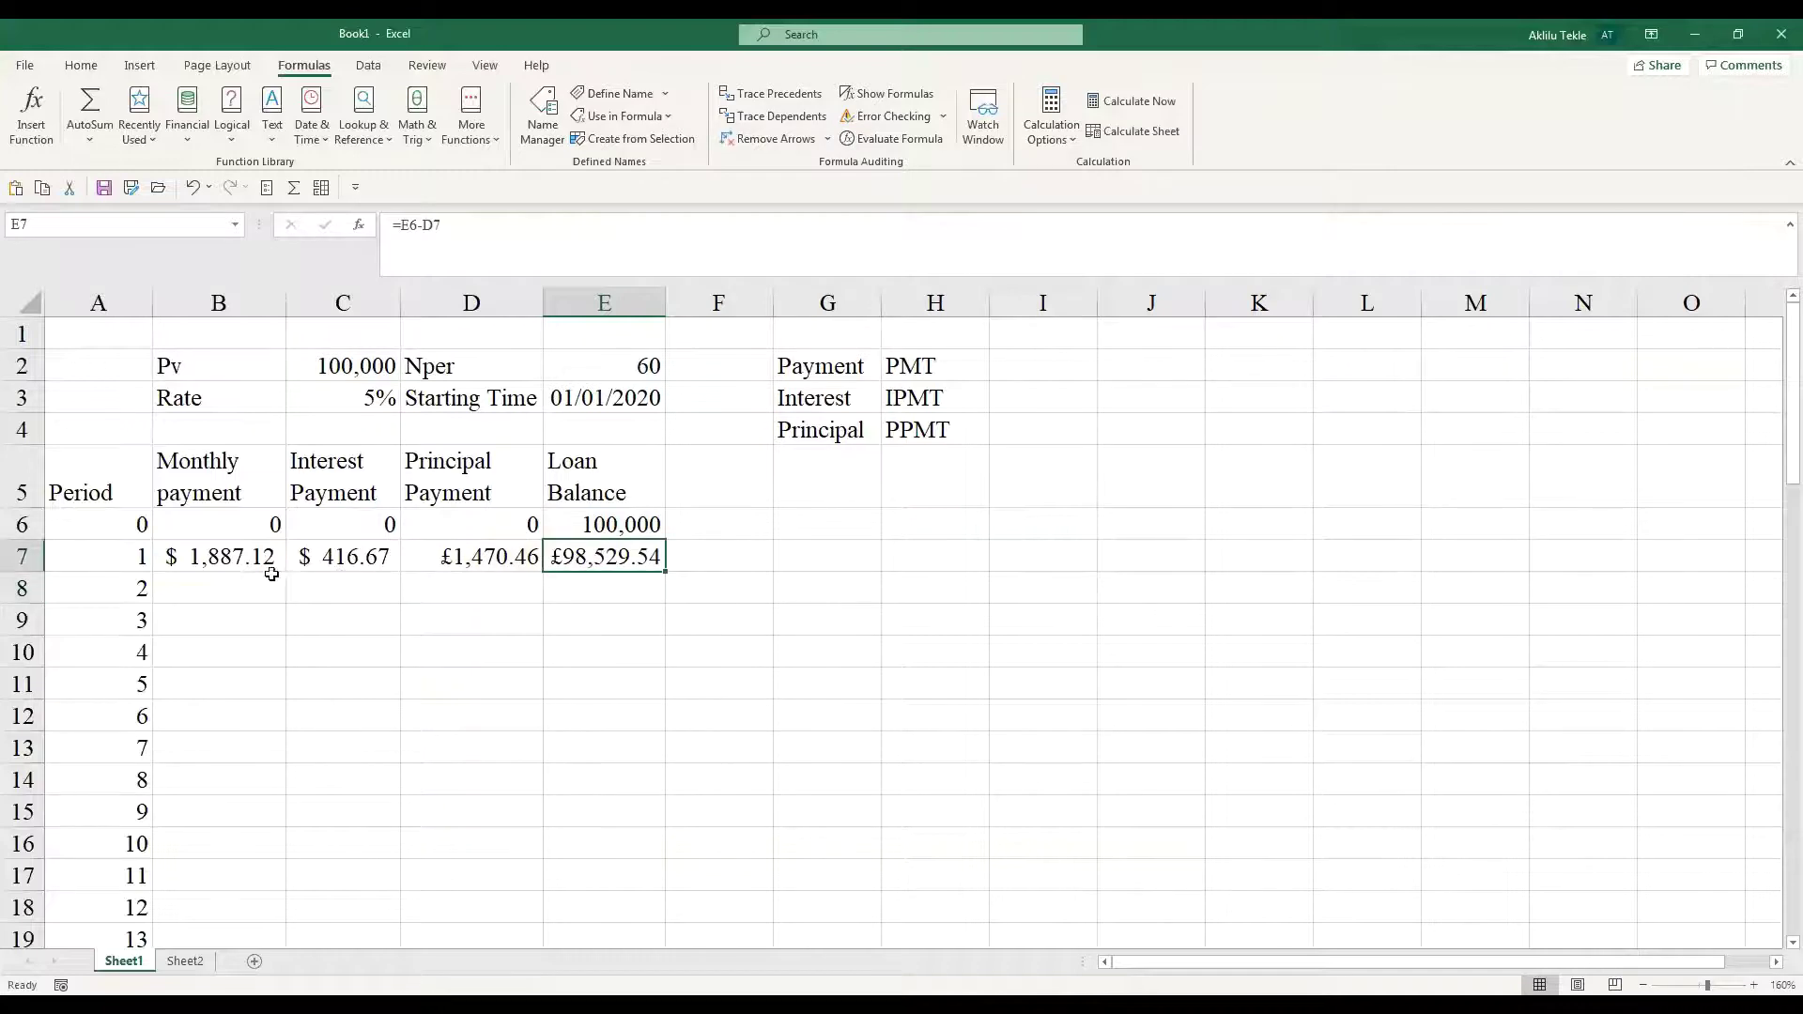
{"action": "left_click_drag", "start_coordinate": [222, 561], "coordinate": [660, 609]}
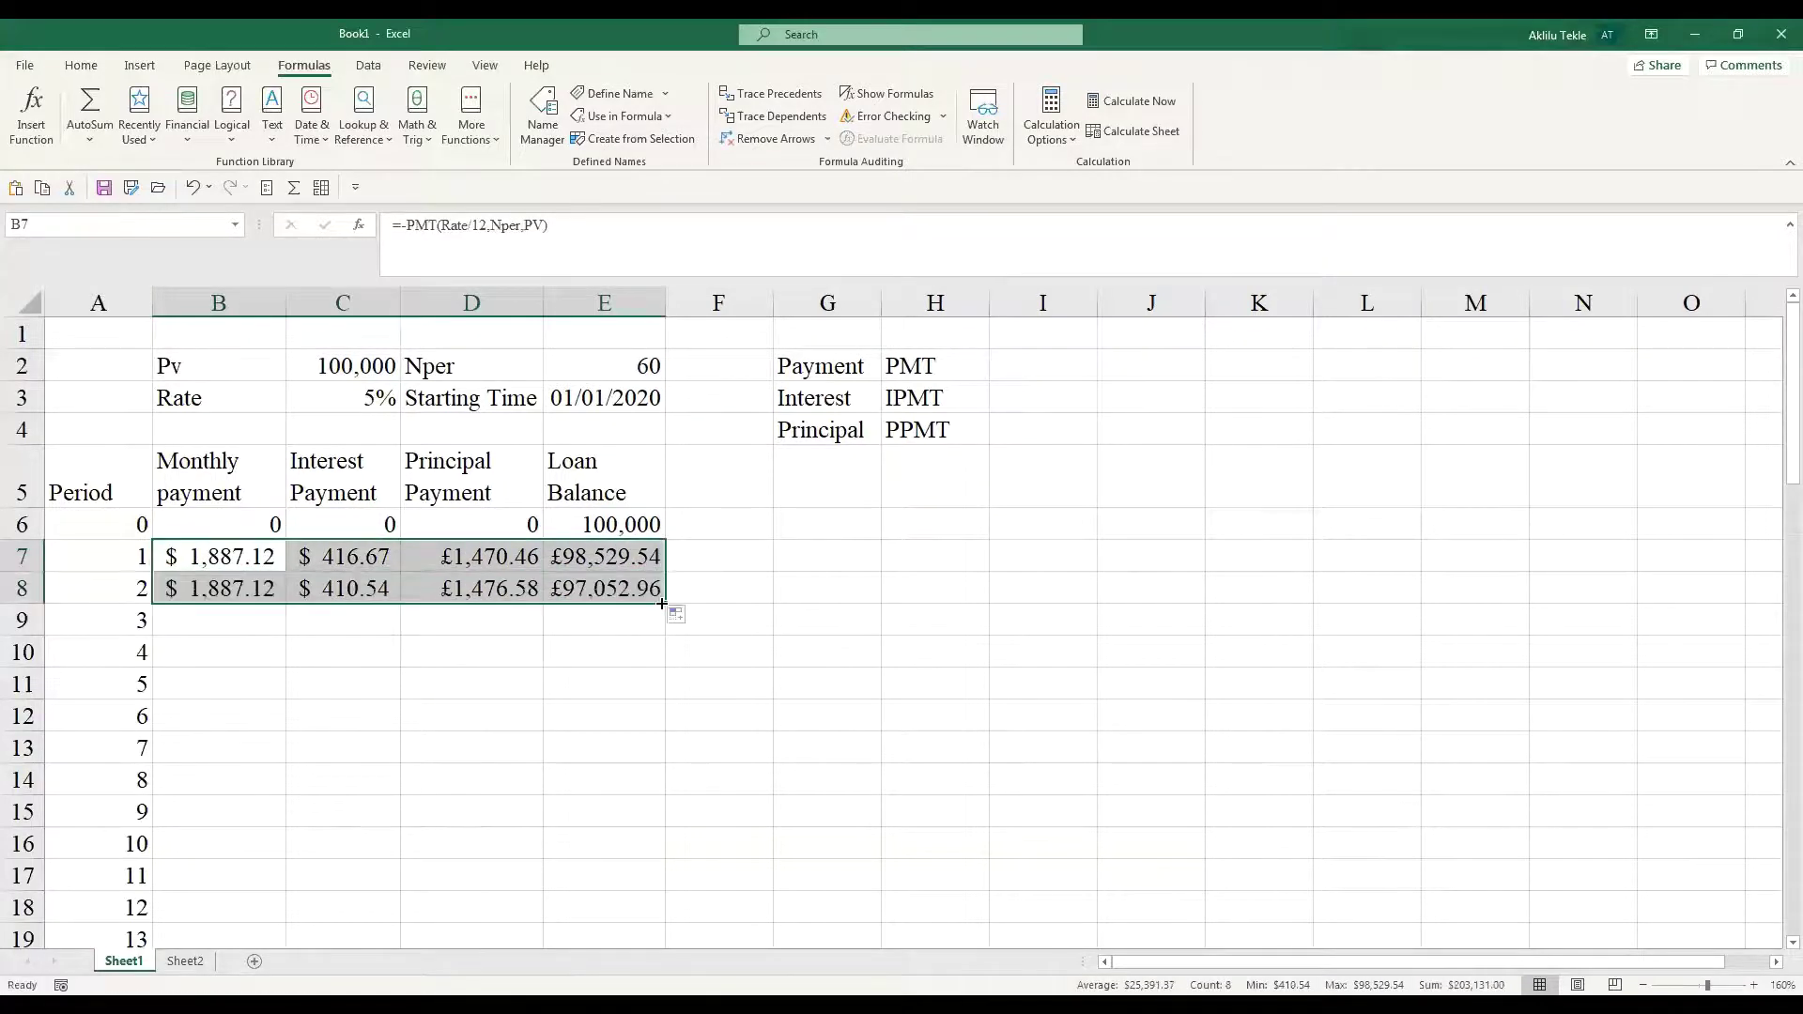
{"action": "double_click", "coordinate": [665, 604]}
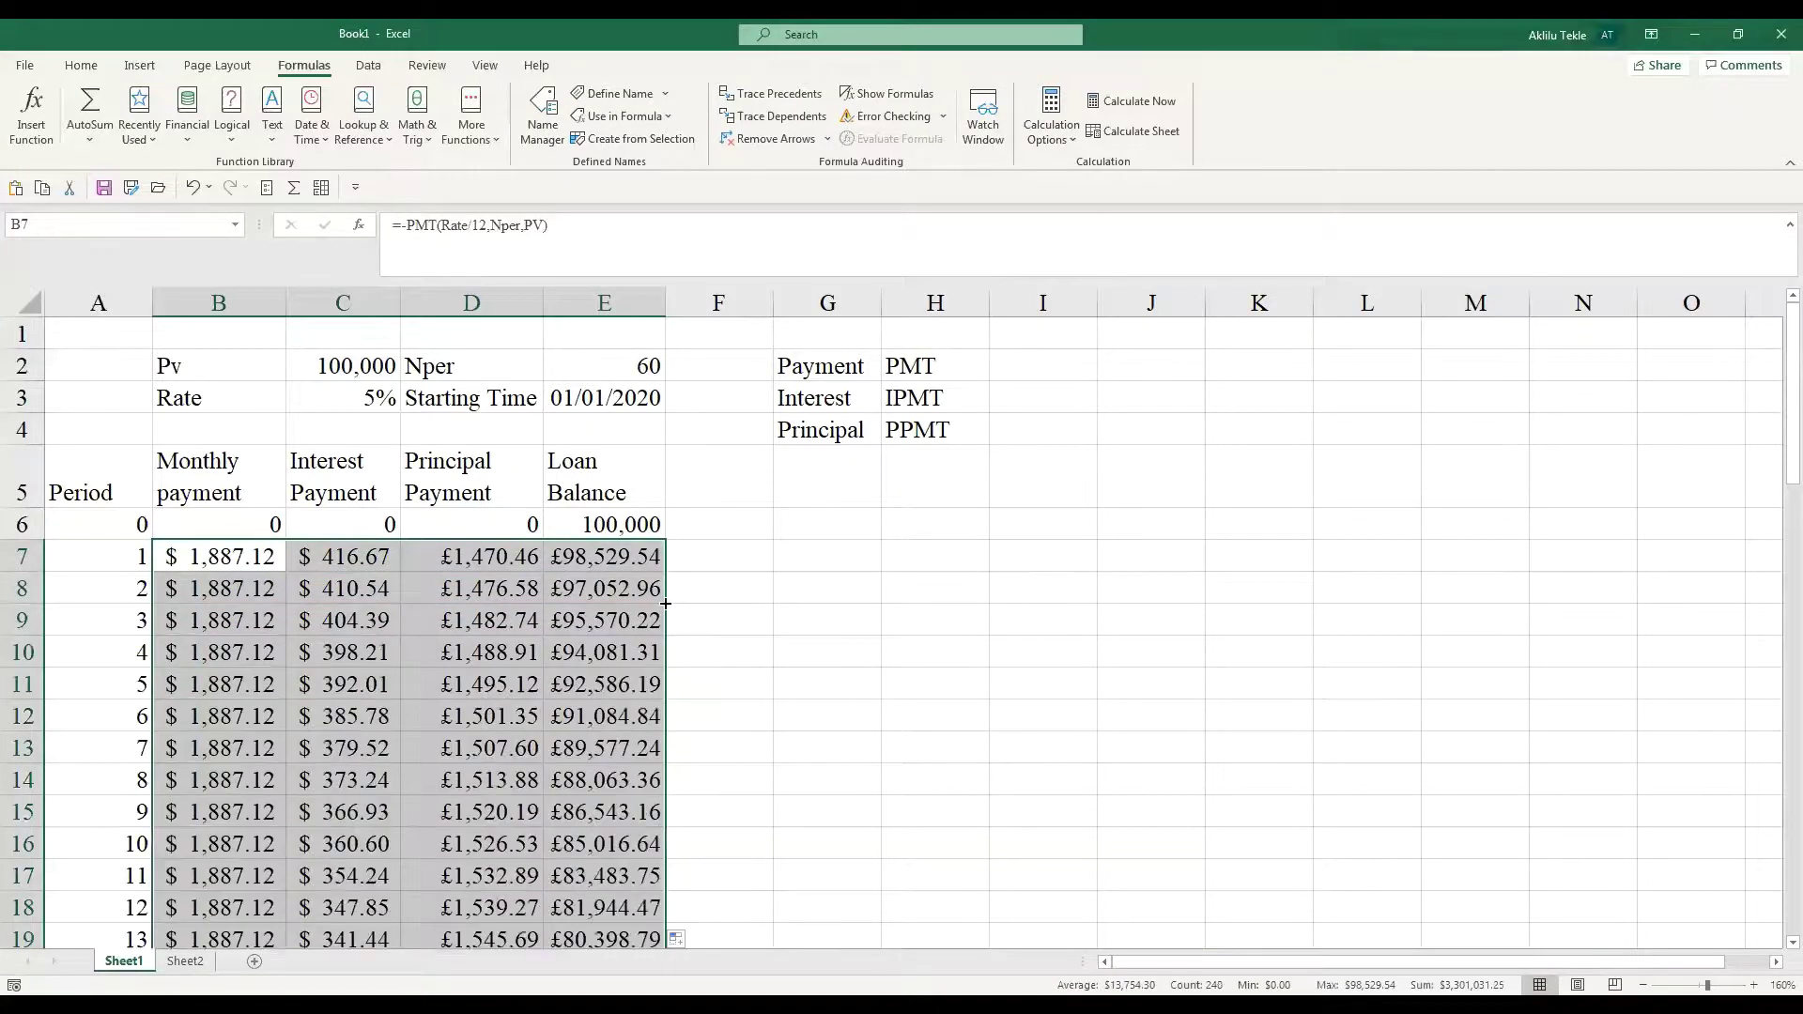
- Compare the first and last periods of the Loan Balance, Principal Payment and Interest Payment columns
{"action": "left_click", "coordinate": [611, 561]}
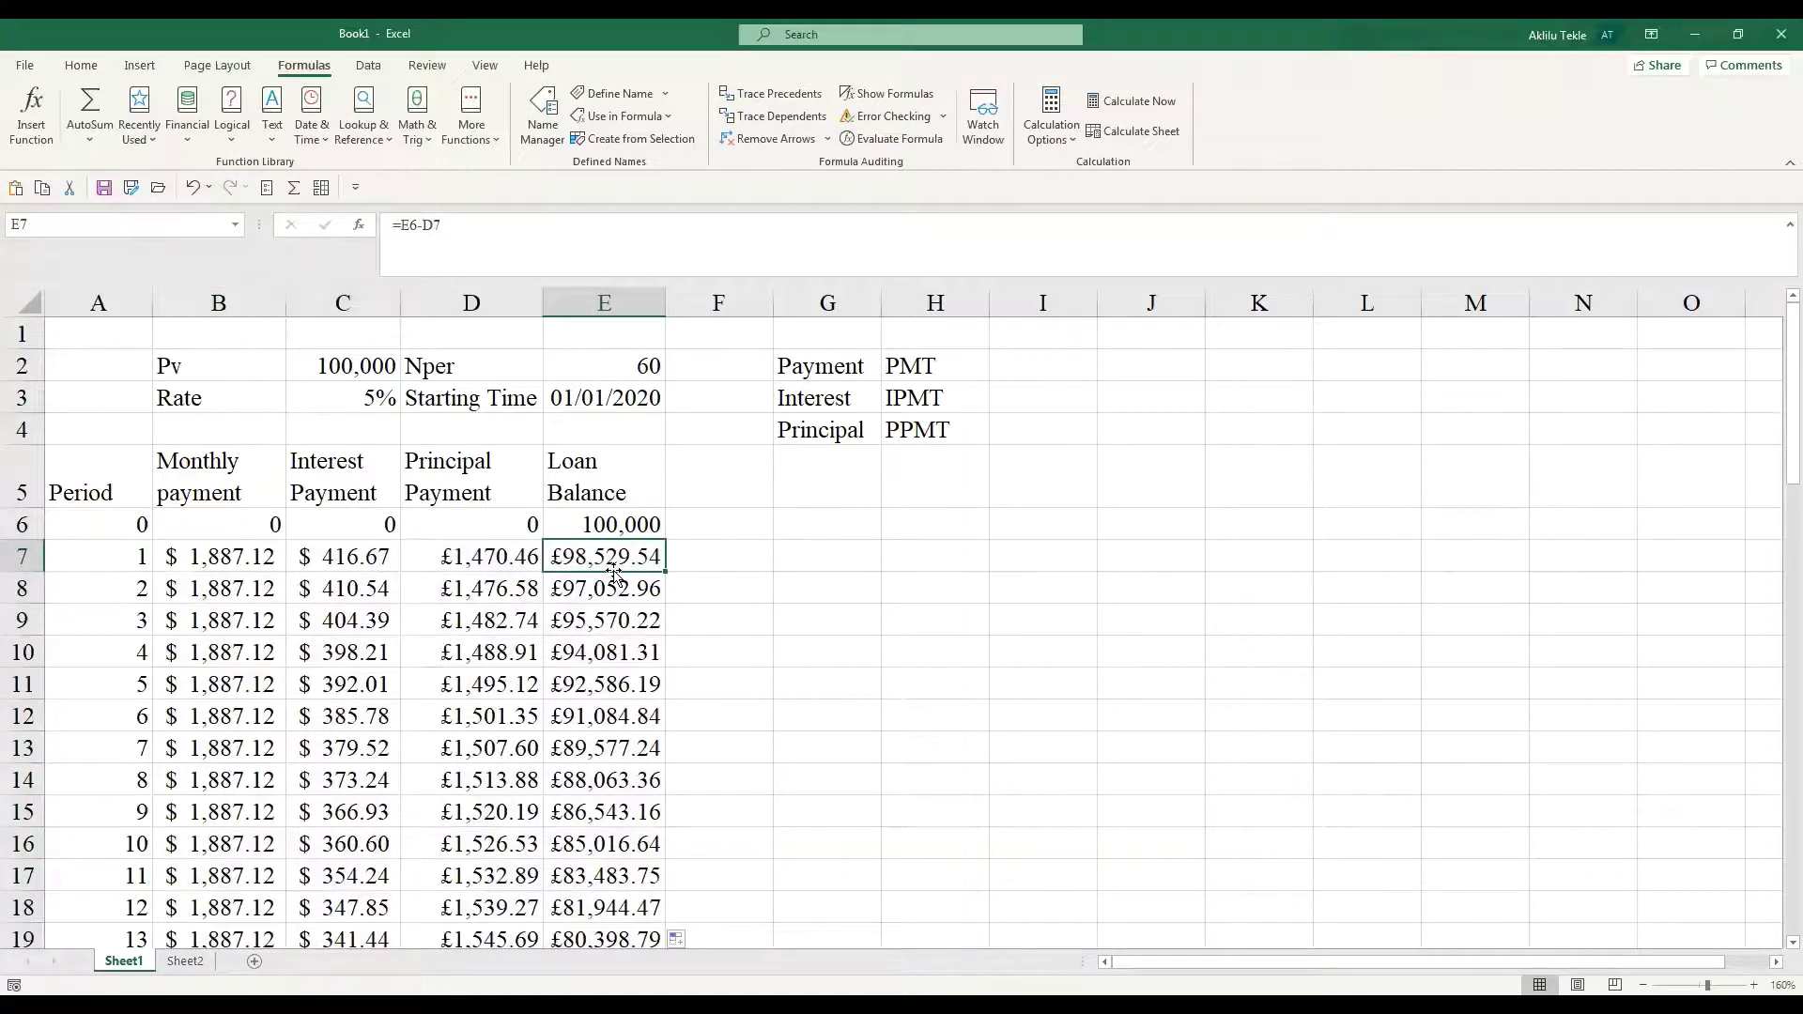
{"action": "double_click", "coordinate": [615, 572]}
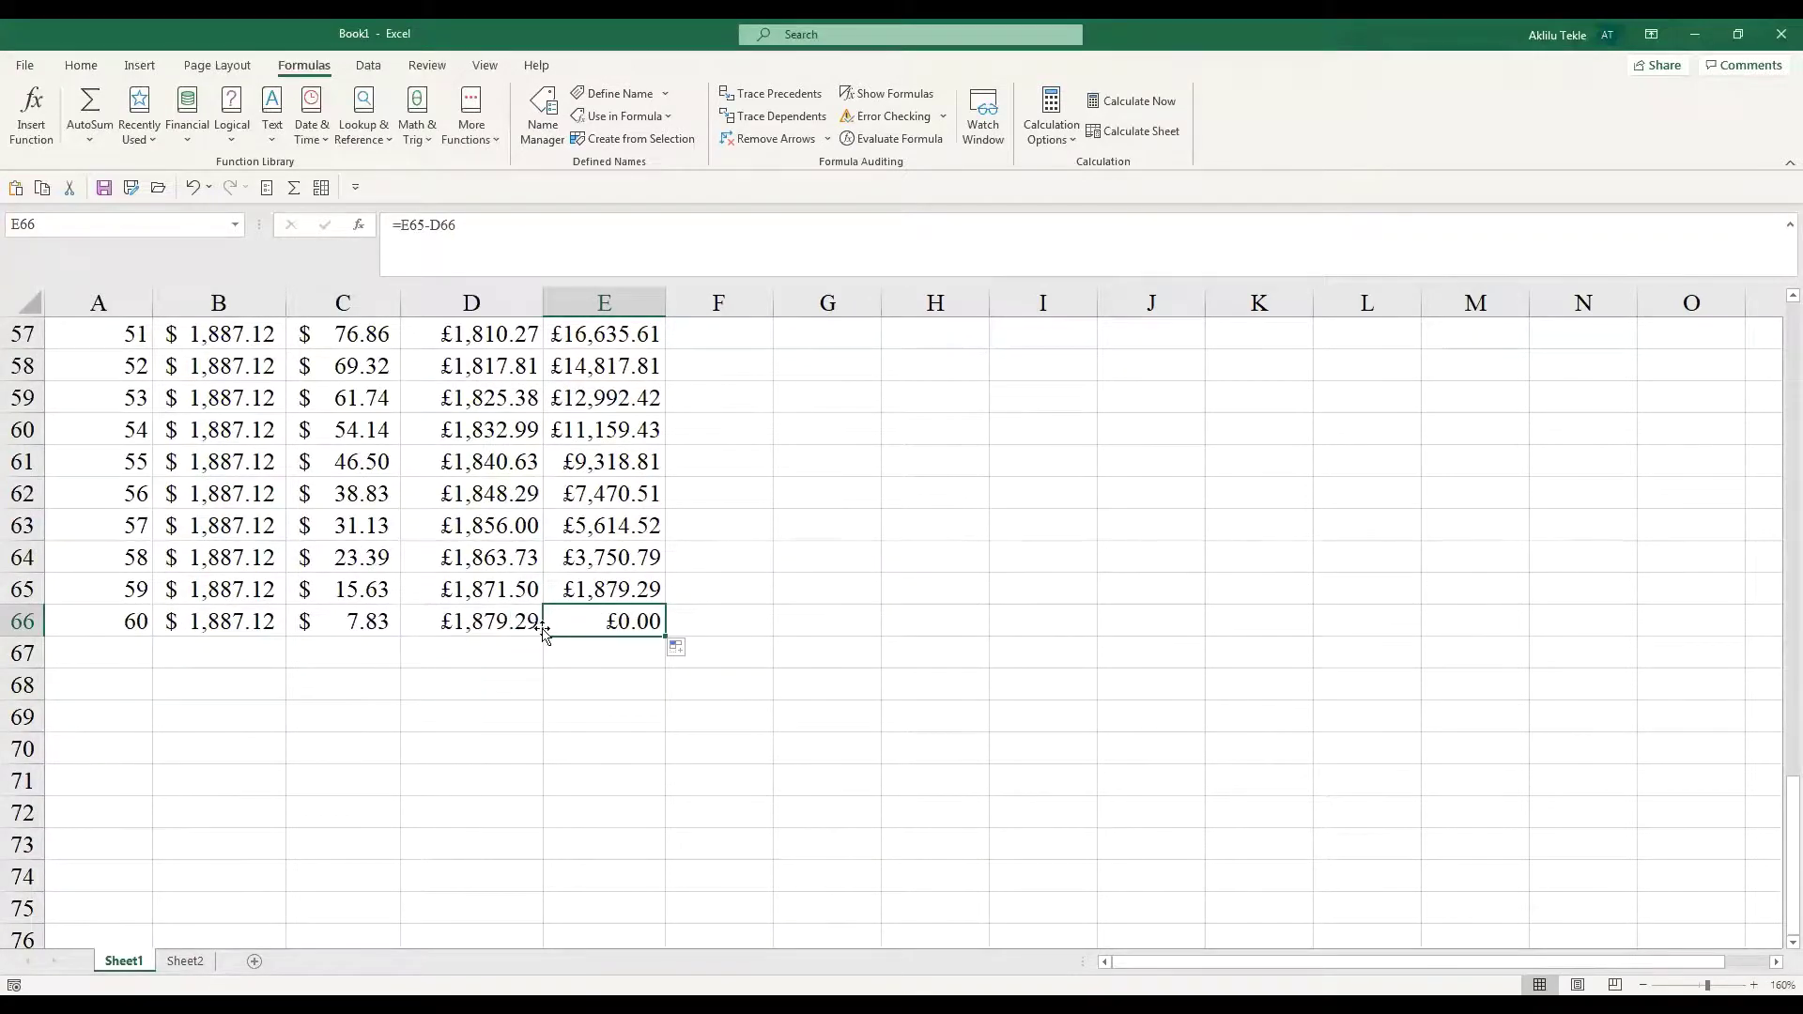
{"action": "double_click", "coordinate": [563, 602]}
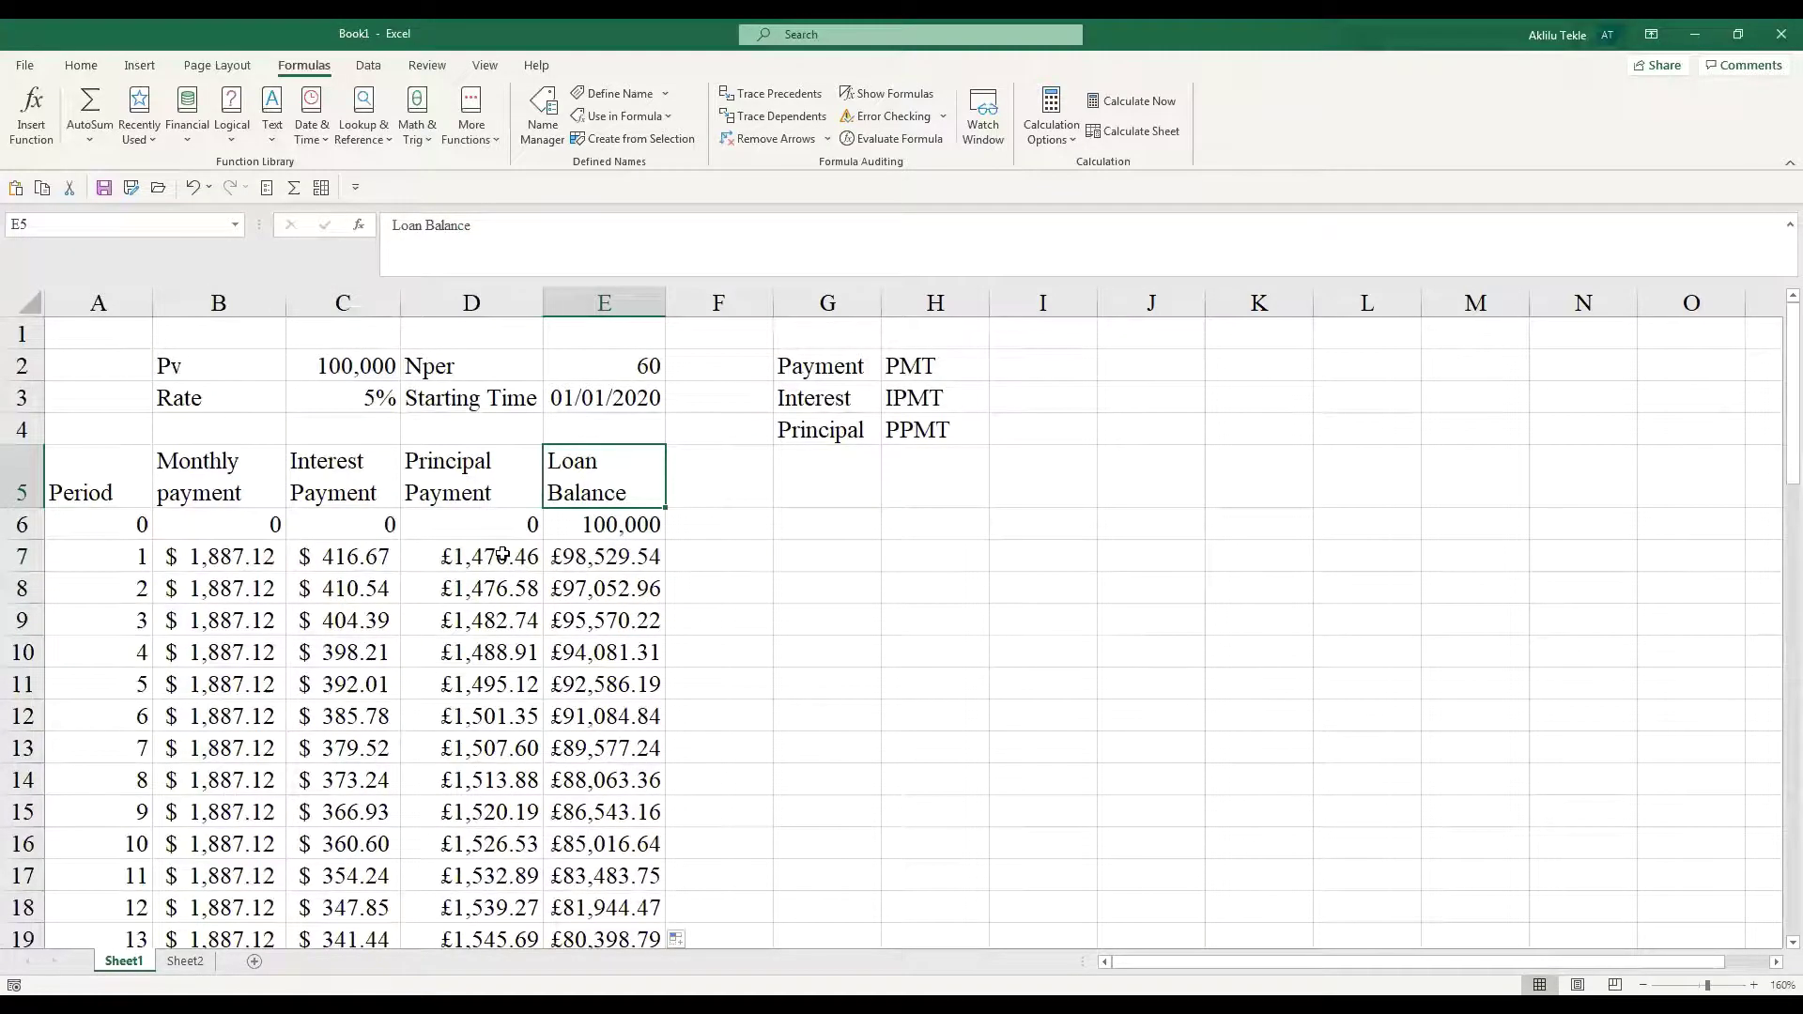
{"action": "left_click", "coordinate": [500, 558]}
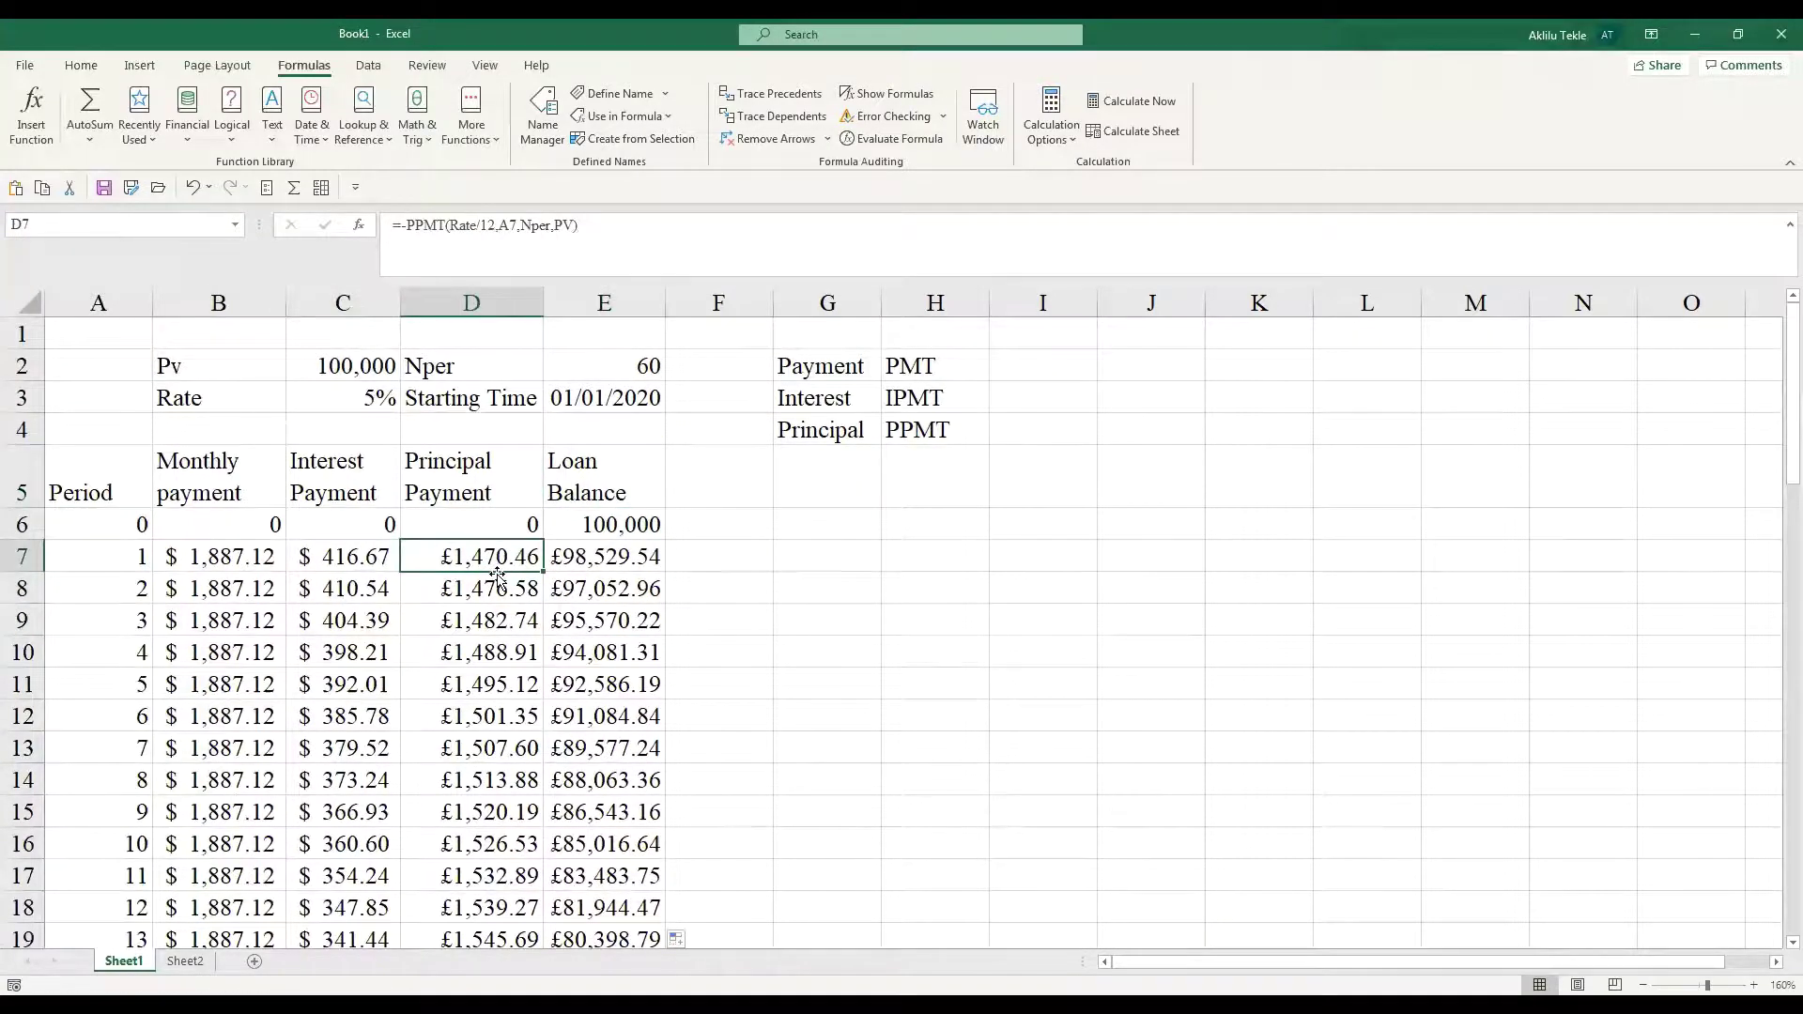
{"action": "double_click", "coordinate": [497, 573]}
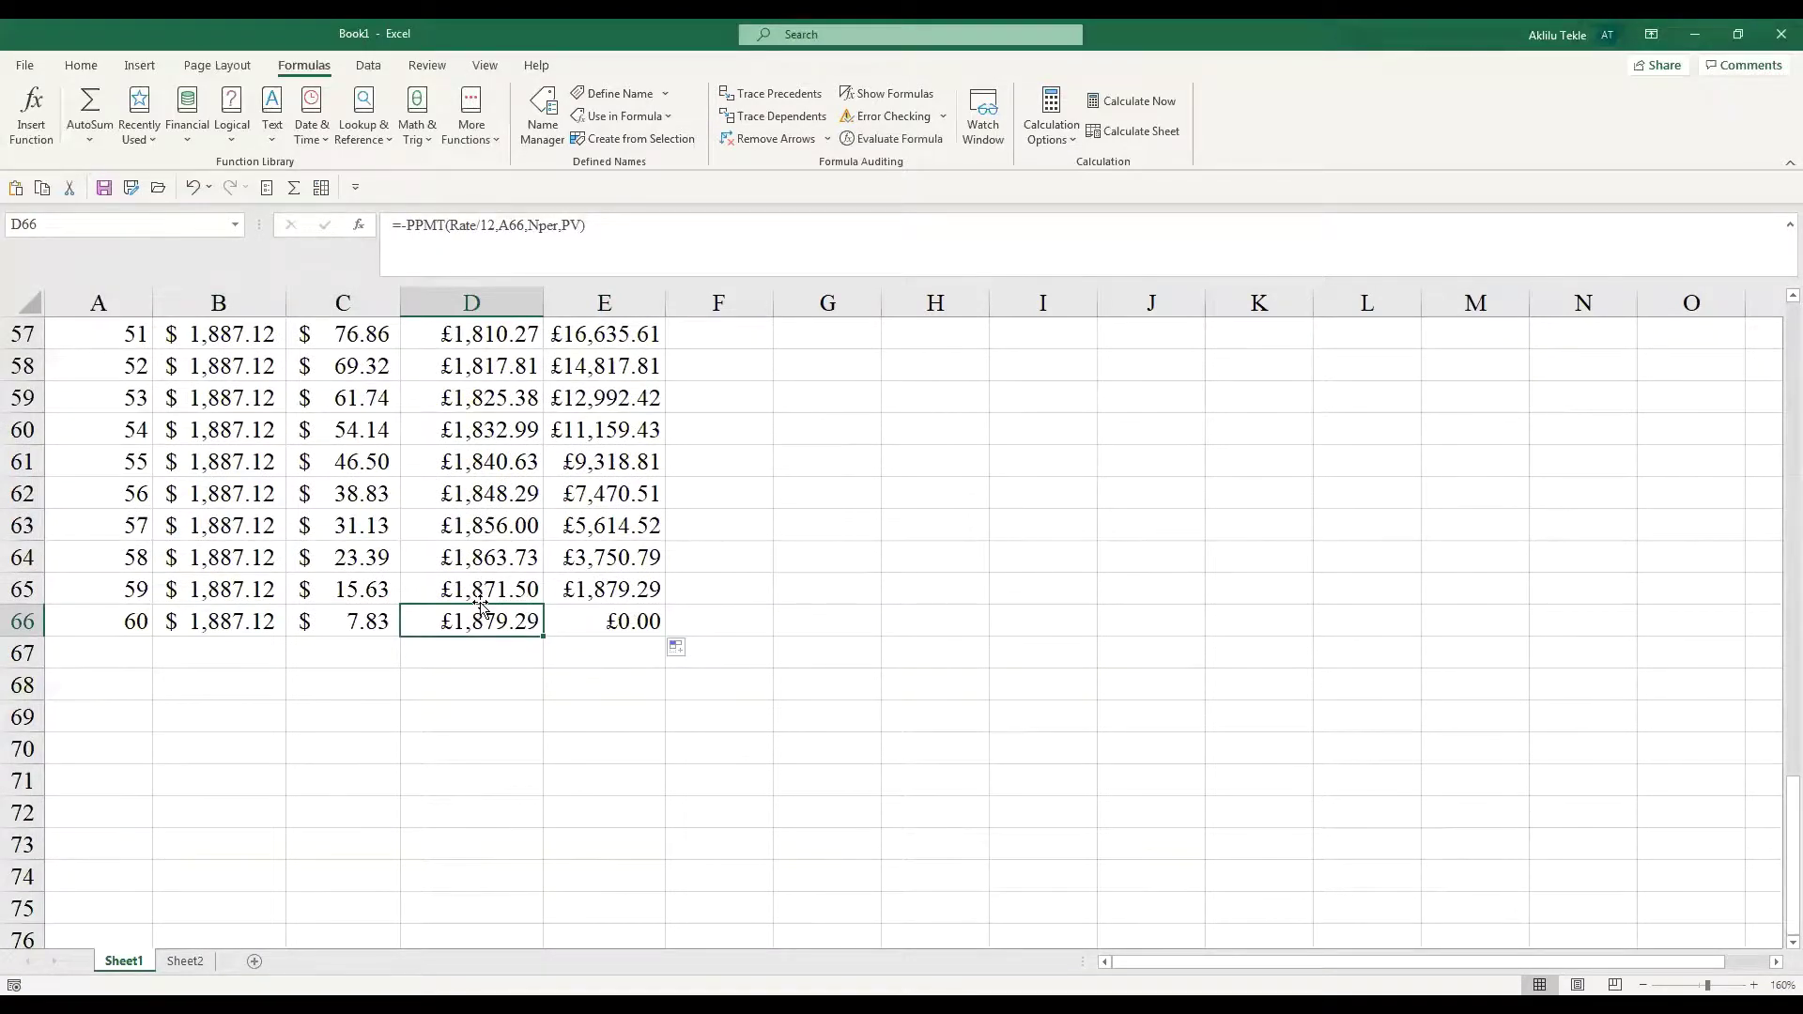
{"action": "double_click", "coordinate": [481, 606]}
{"action": "left_click", "coordinate": [356, 559]}
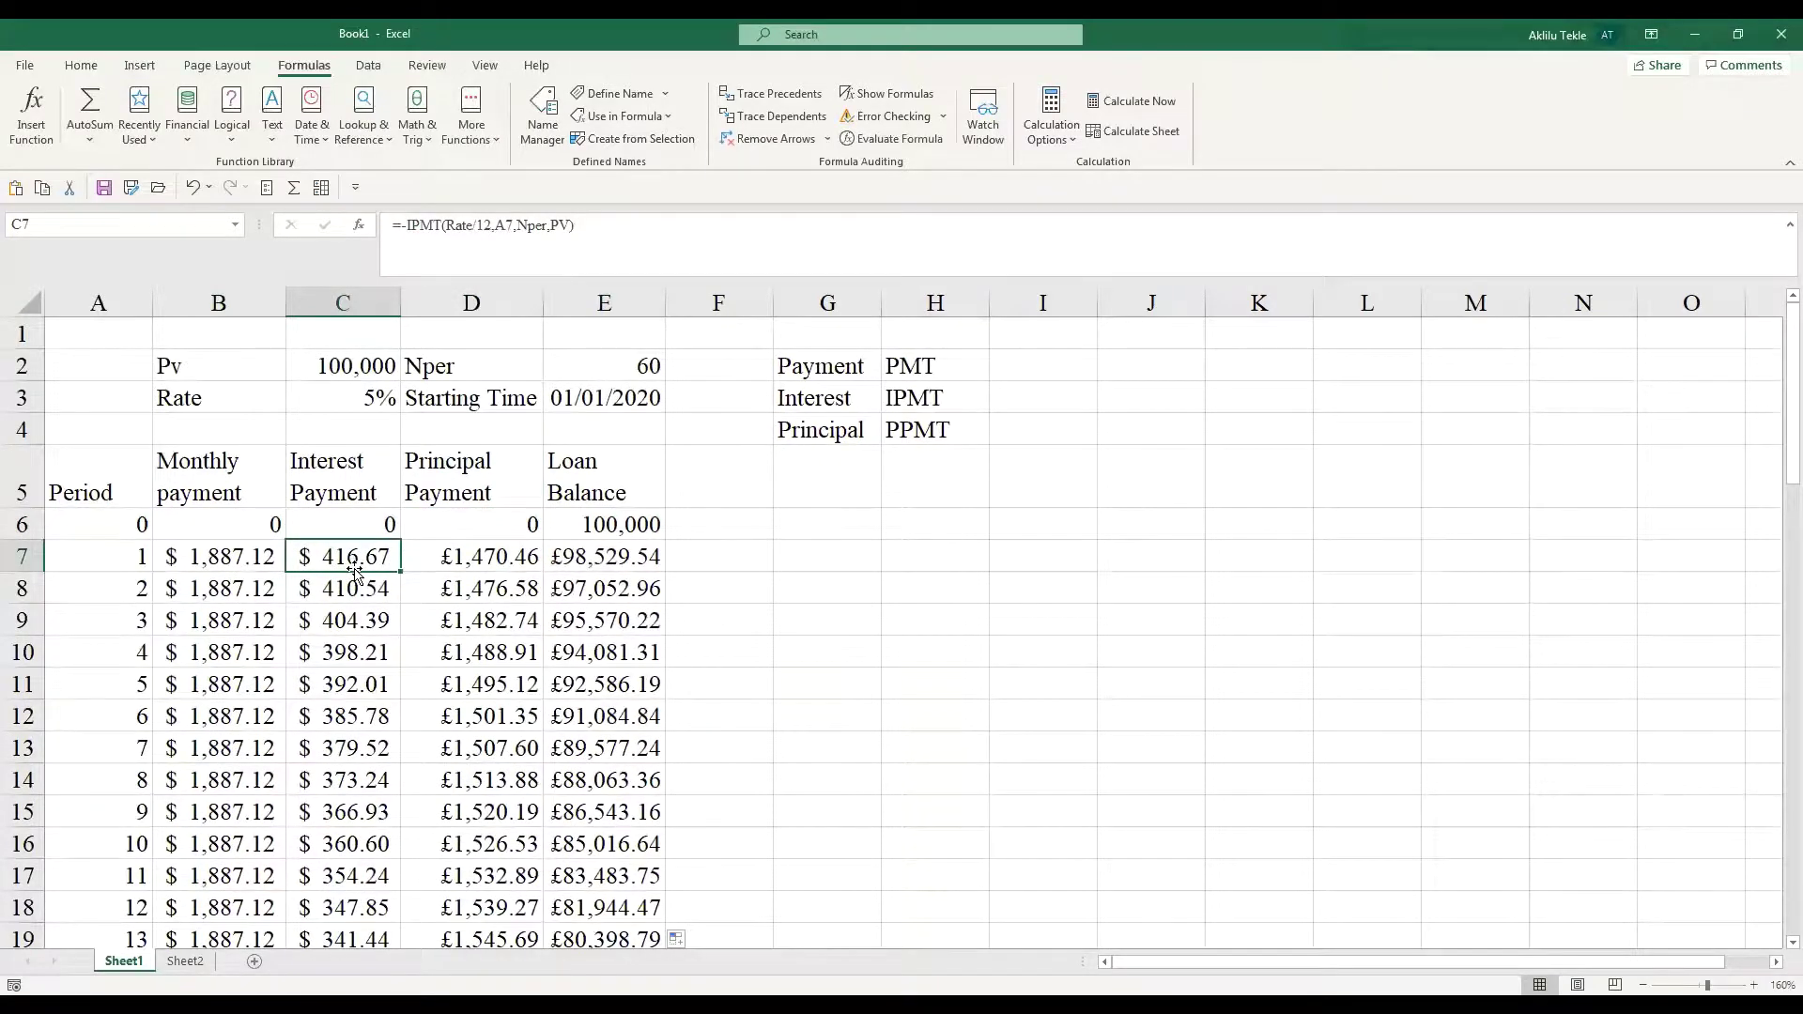
{"action": "double_click", "coordinate": [354, 570]}
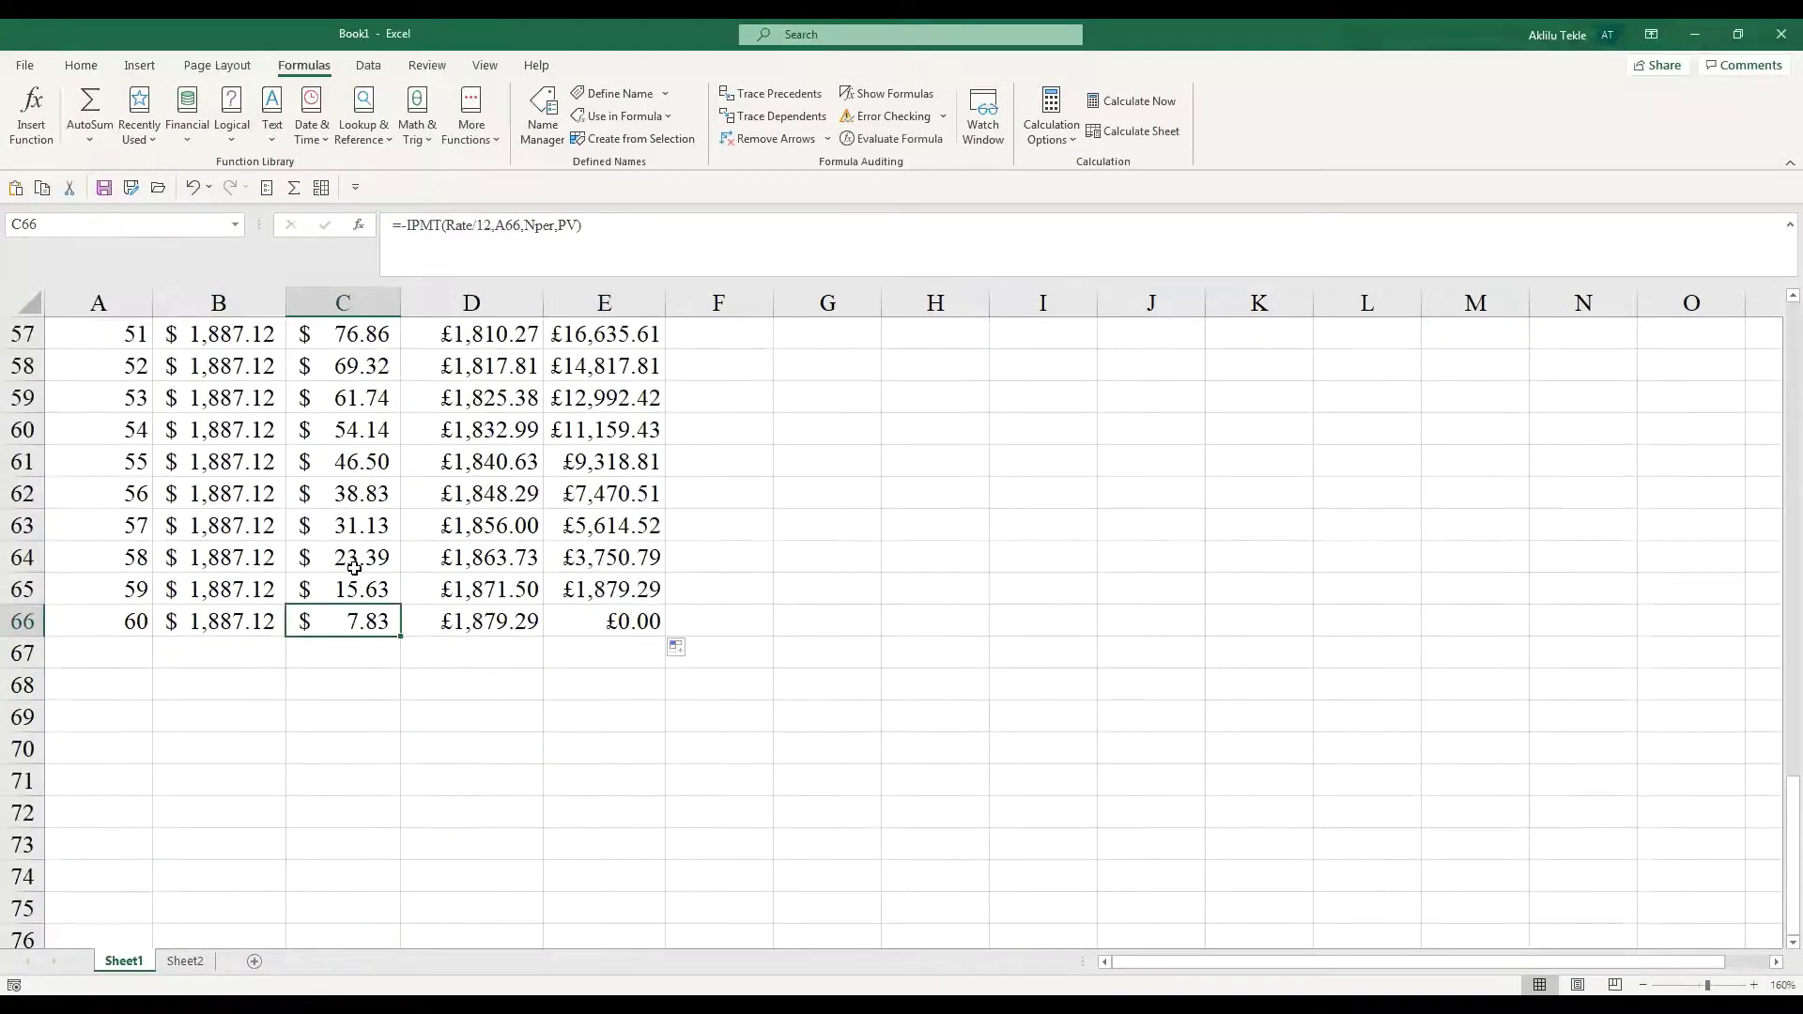
- Review the principal and closing balance of period 60, the periods above it, and the opening balance in E6
{"action": "left_click", "coordinate": [466, 626]}
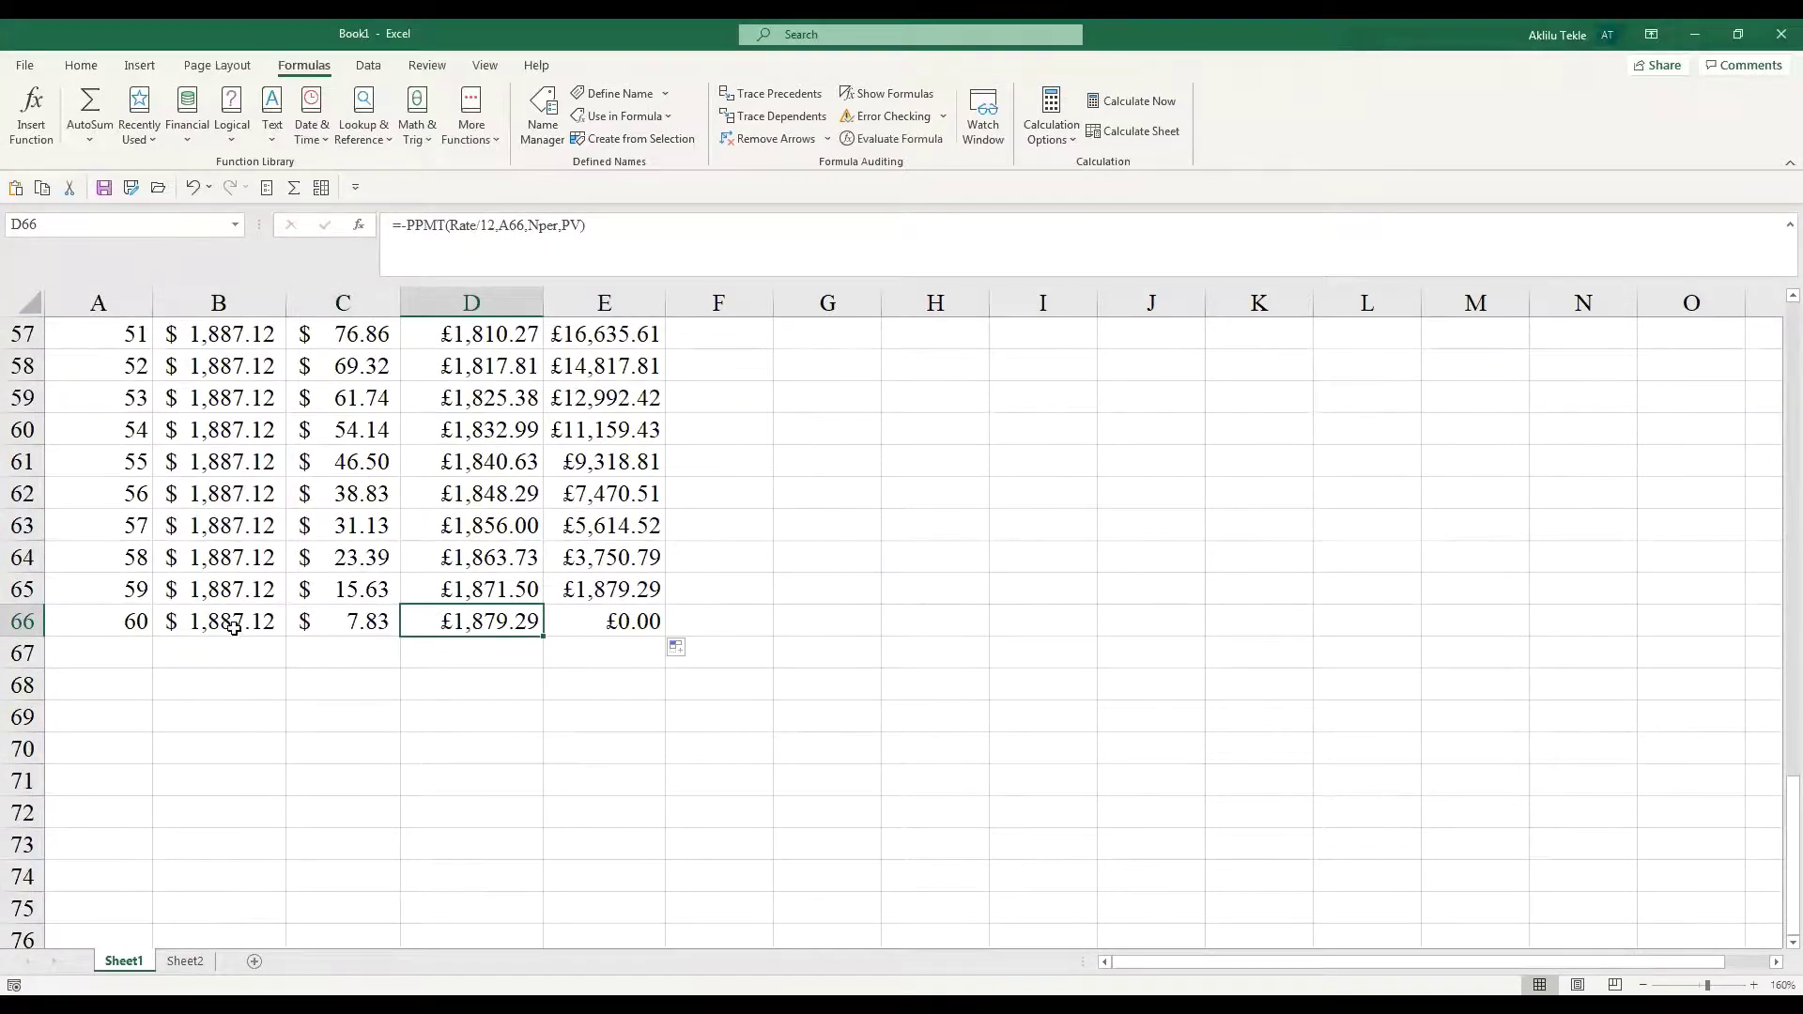
{"action": "left_click", "coordinate": [617, 622]}
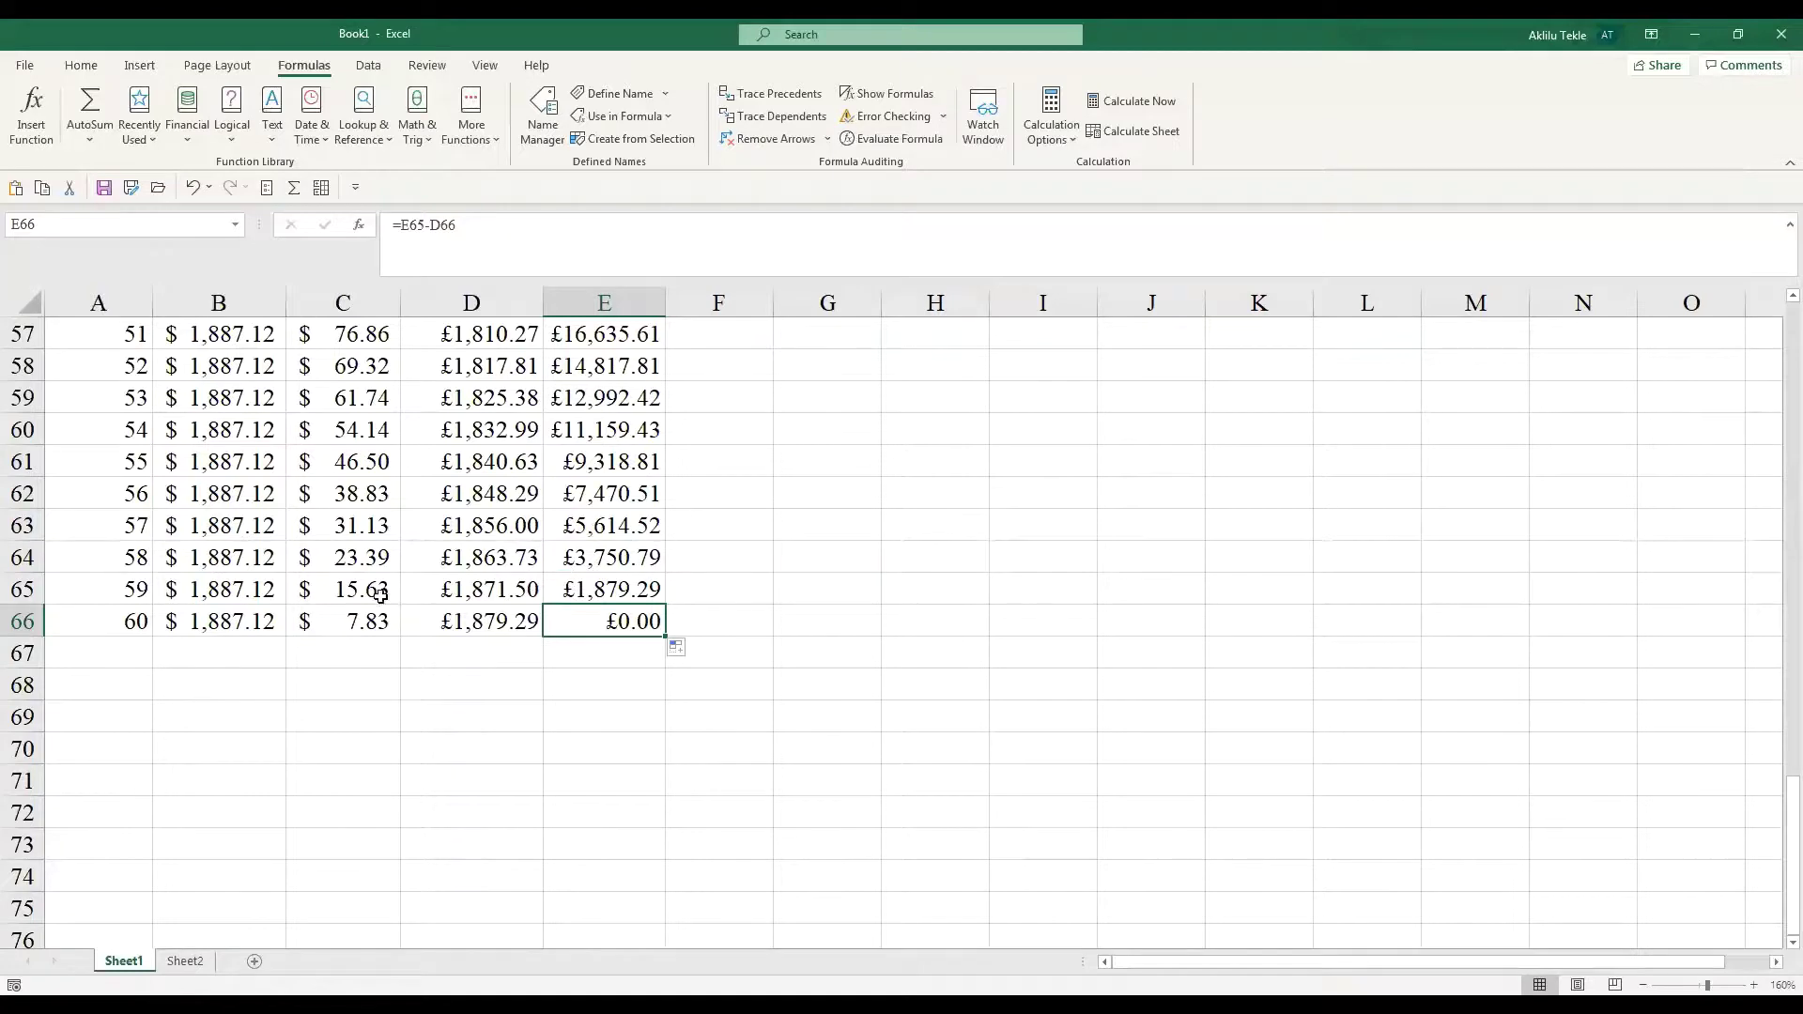
{"action": "scroll", "coordinate": [354, 567], "scroll_direction": "up", "scroll_amount": 11}
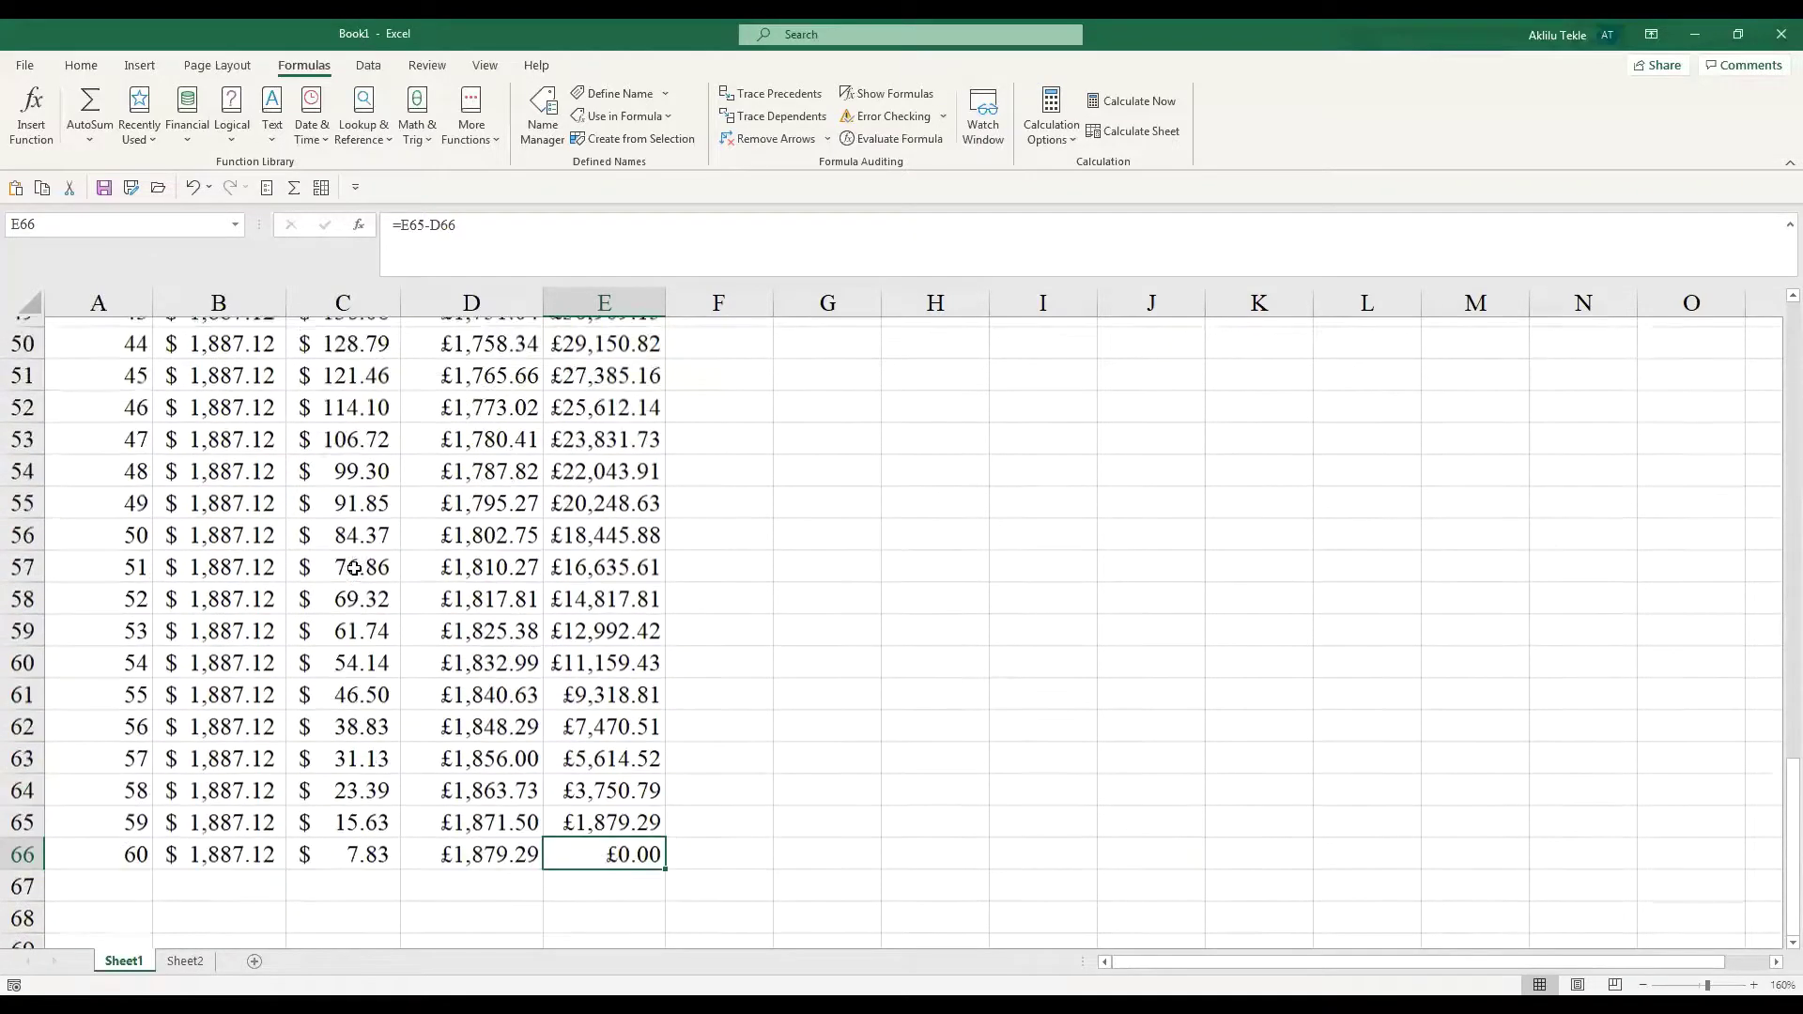
{"action": "scroll", "coordinate": [354, 567], "scroll_direction": "up", "scroll_amount": 6}
{"action": "scroll", "coordinate": [389, 567], "scroll_direction": "down", "scroll_amount": 15}
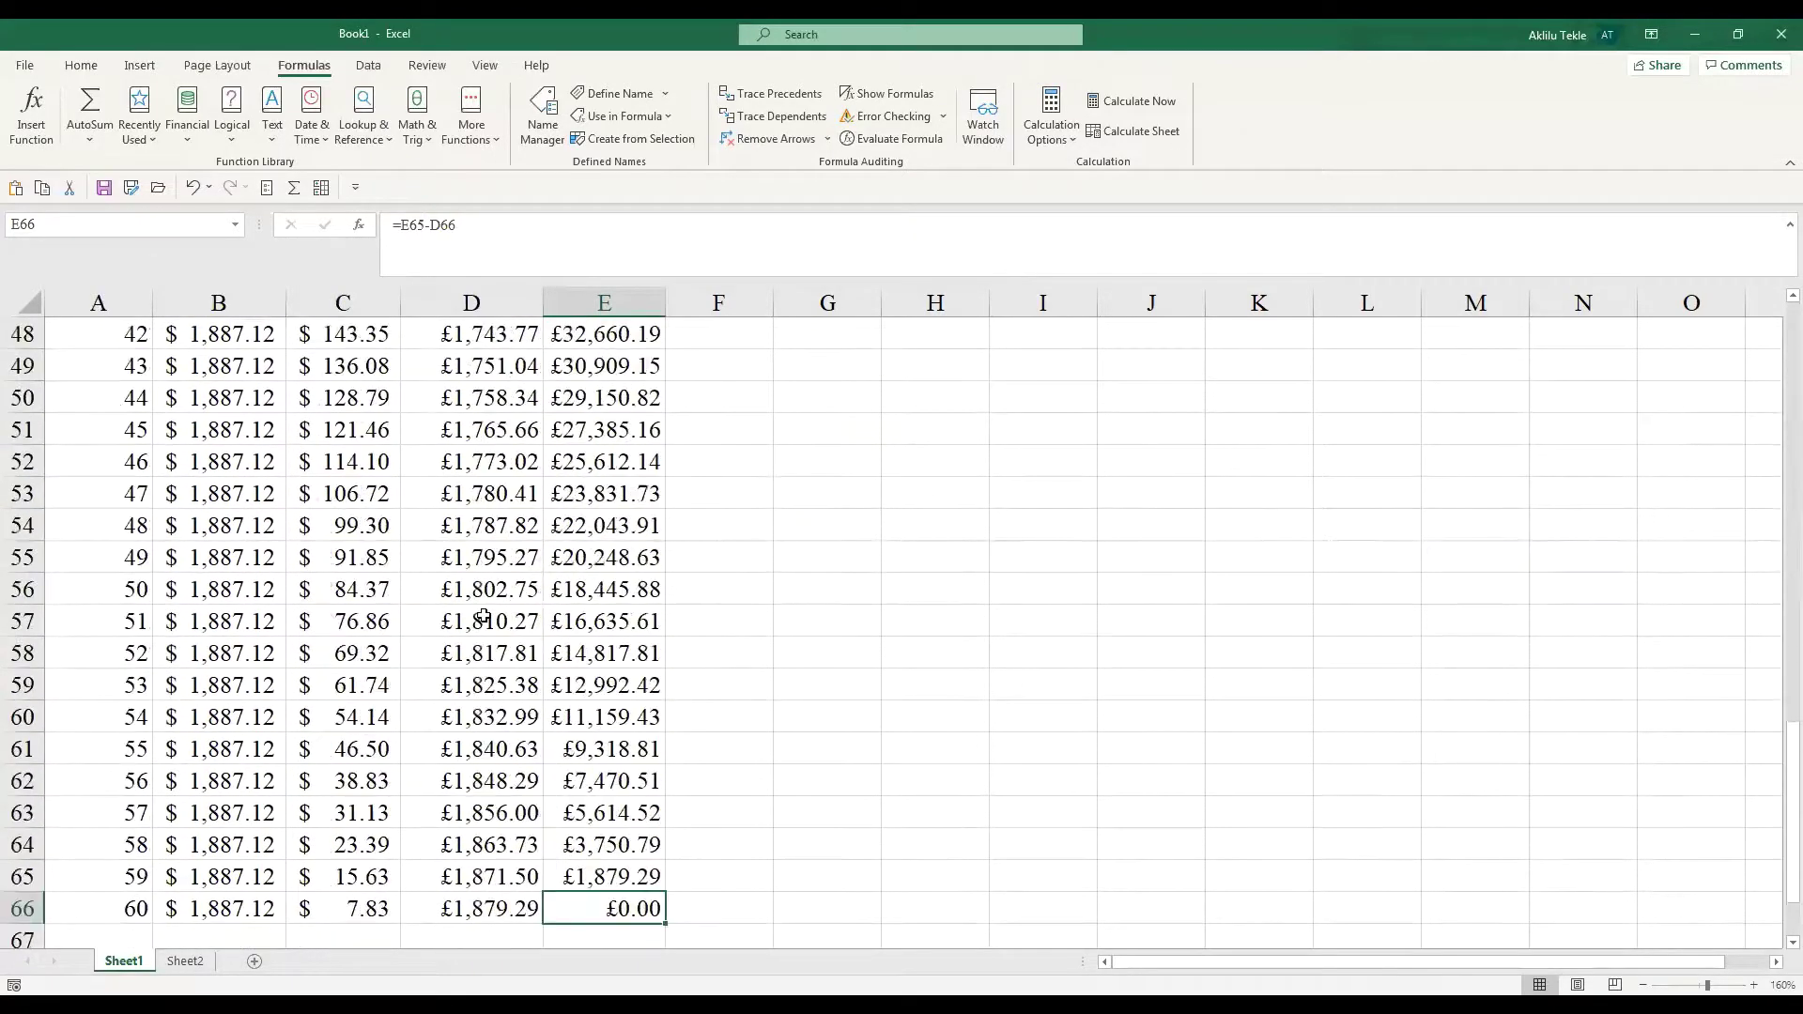
{"action": "scroll", "coordinate": [595, 745], "scroll_direction": "down", "scroll_amount": 1}
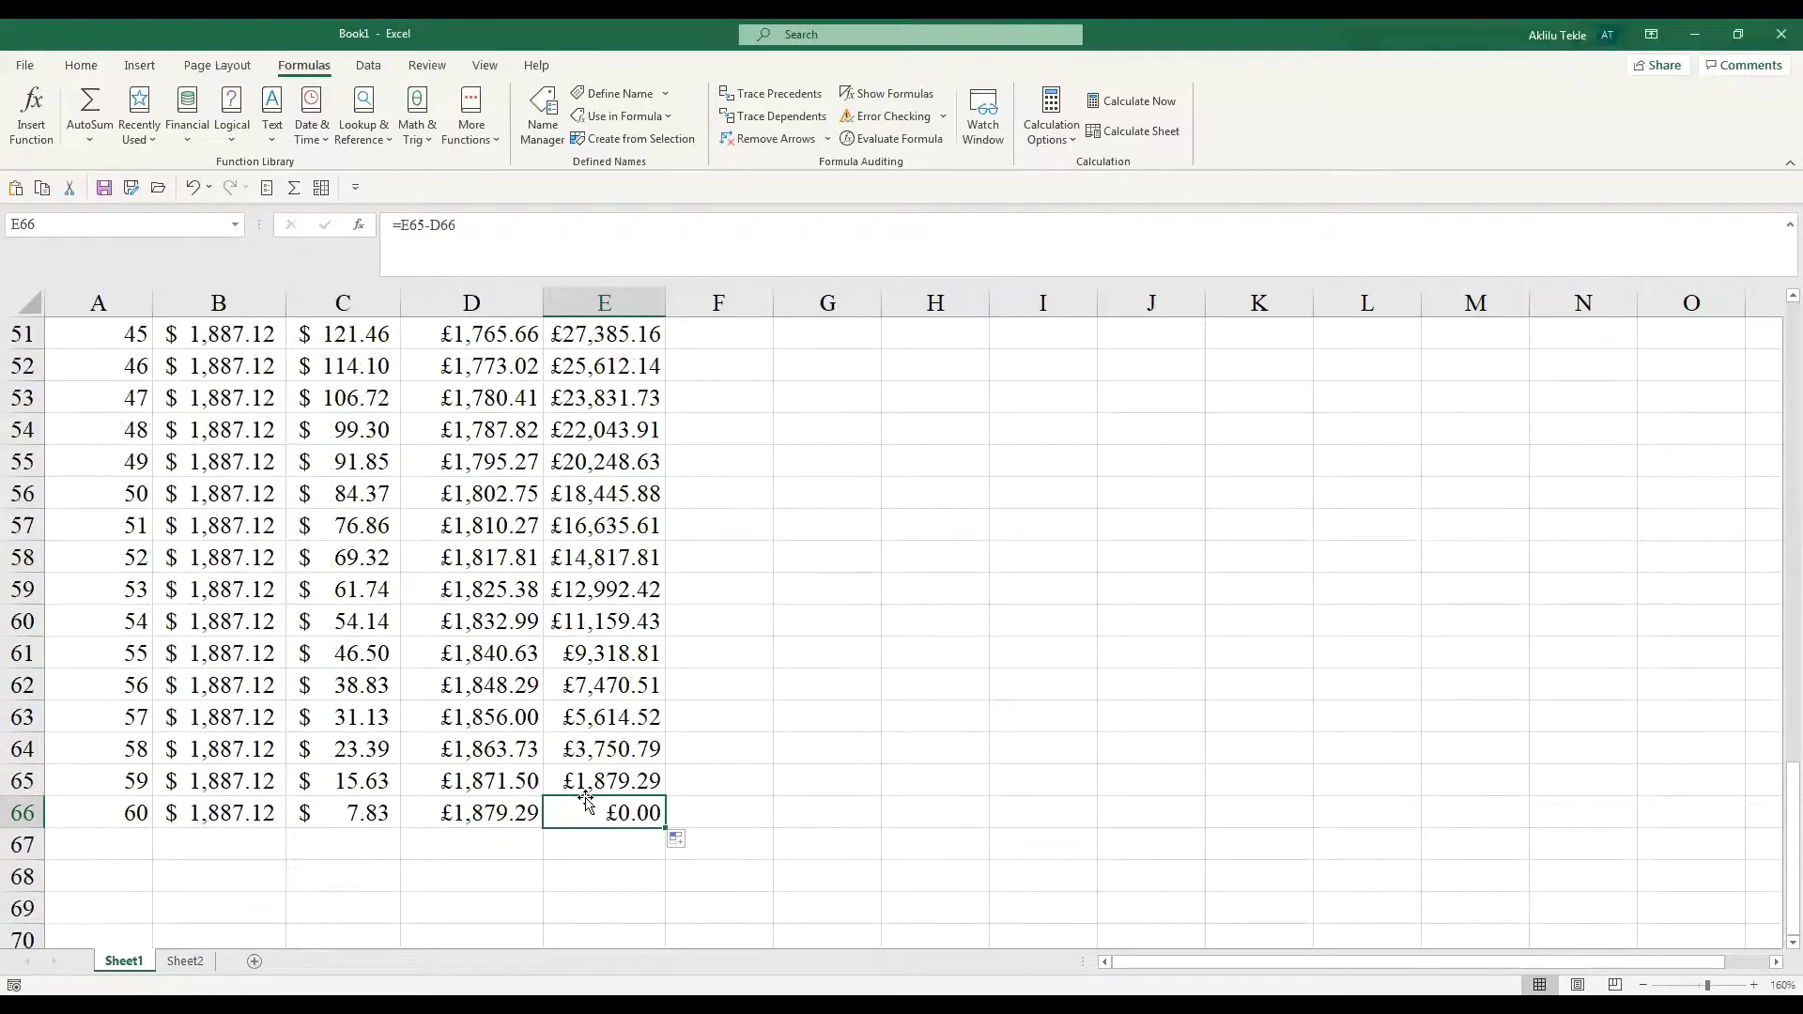
{"action": "double_click", "coordinate": [585, 797]}
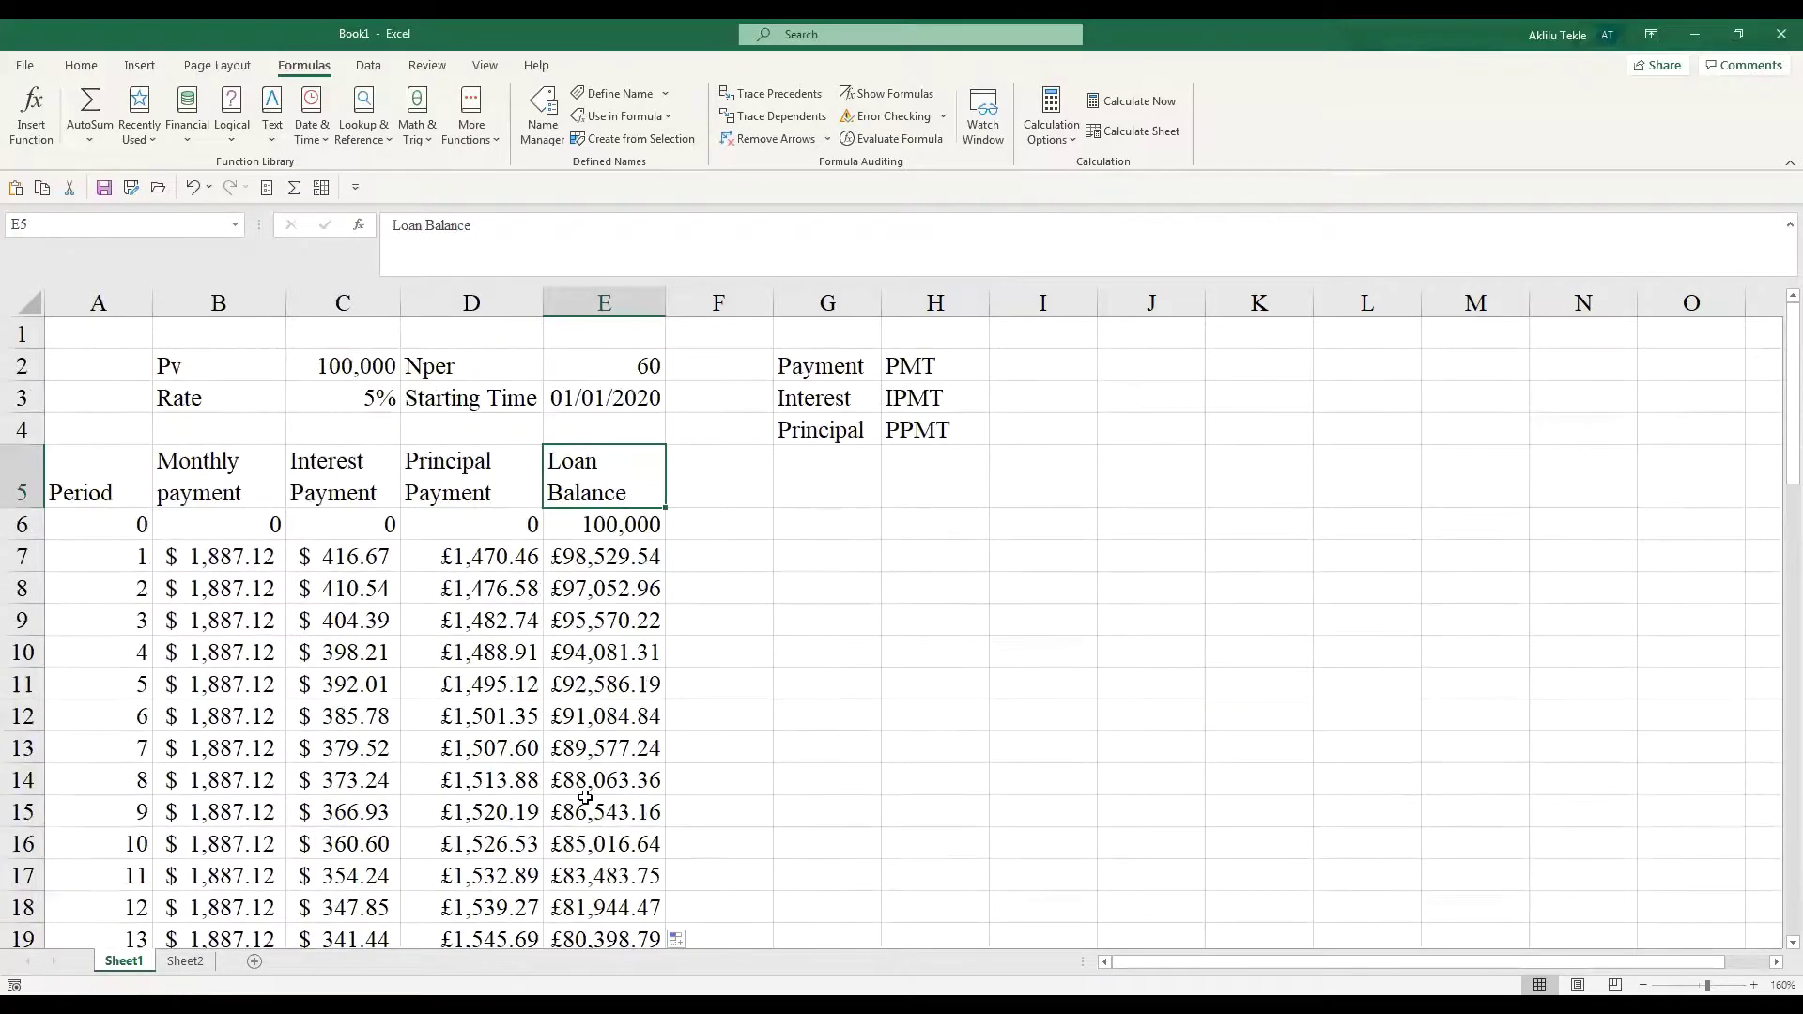
{"action": "left_click", "coordinate": [611, 533]}
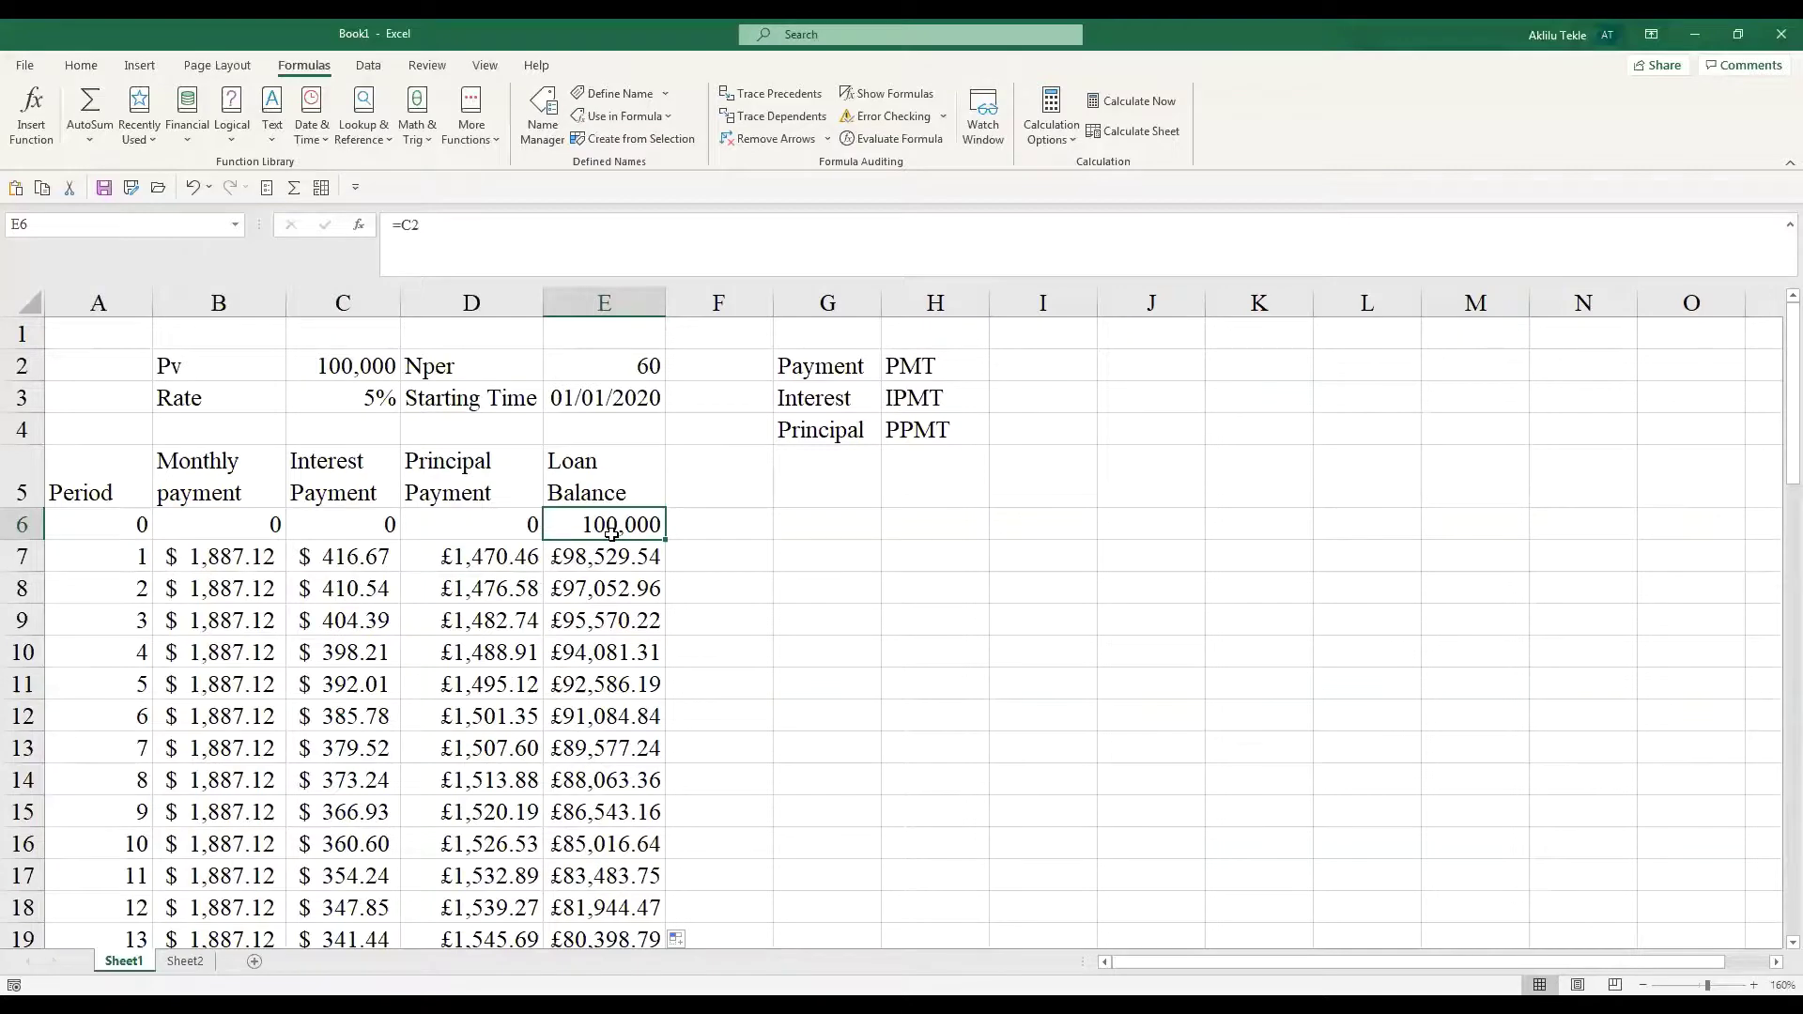
- Fill the loan balance cells E6:E66 with the lightest orange theme shade
{"action": "key", "text": "ctrl+shift+Down"}
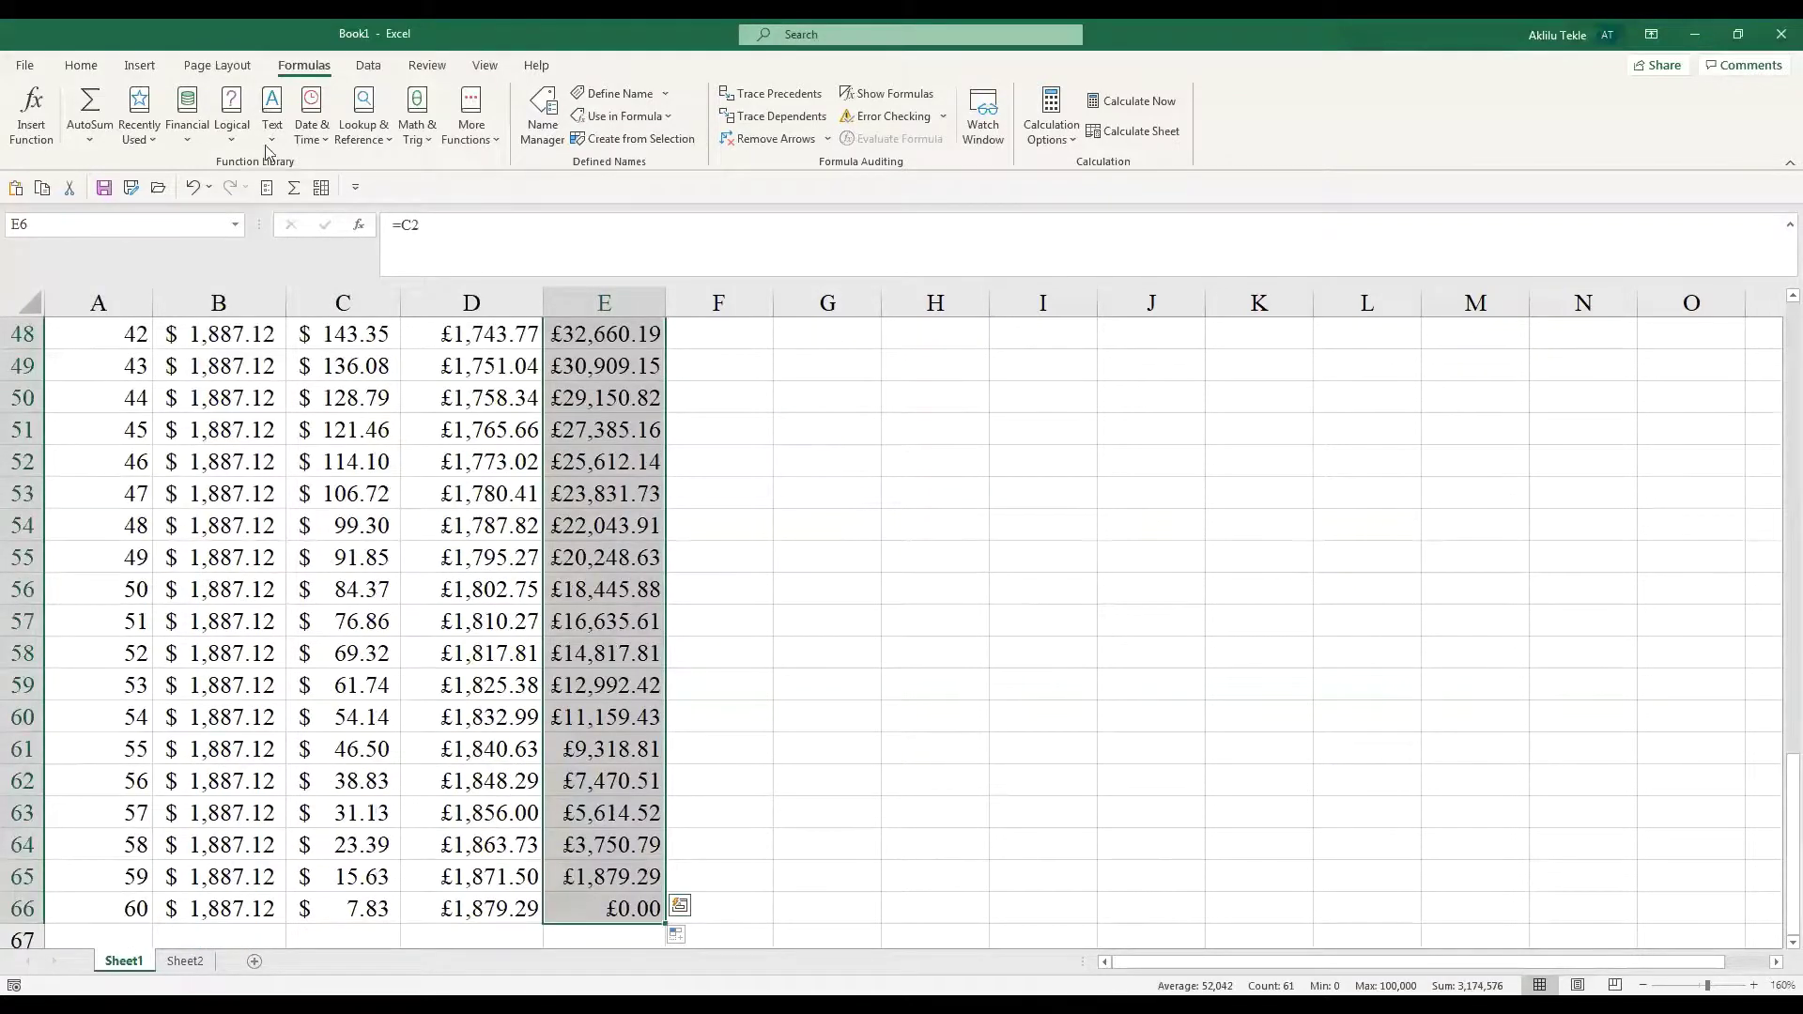
{"action": "left_click", "coordinate": [81, 66]}
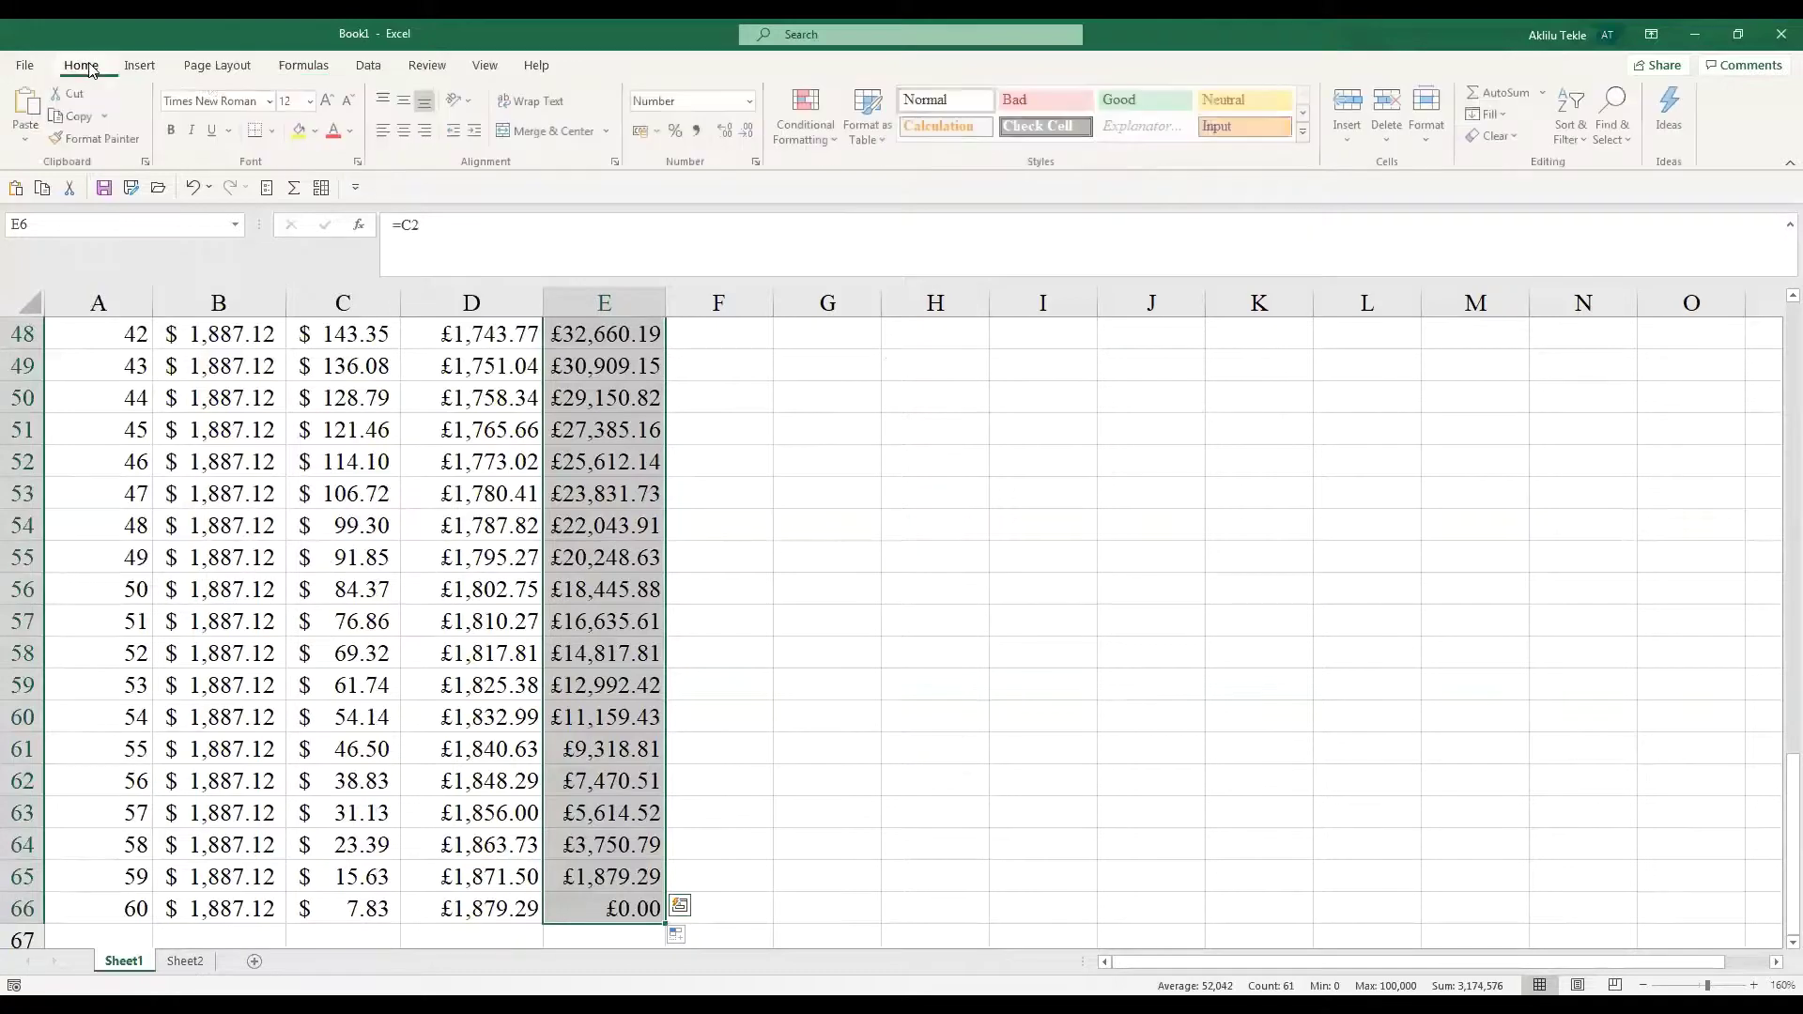
{"action": "left_click", "coordinate": [317, 131]}
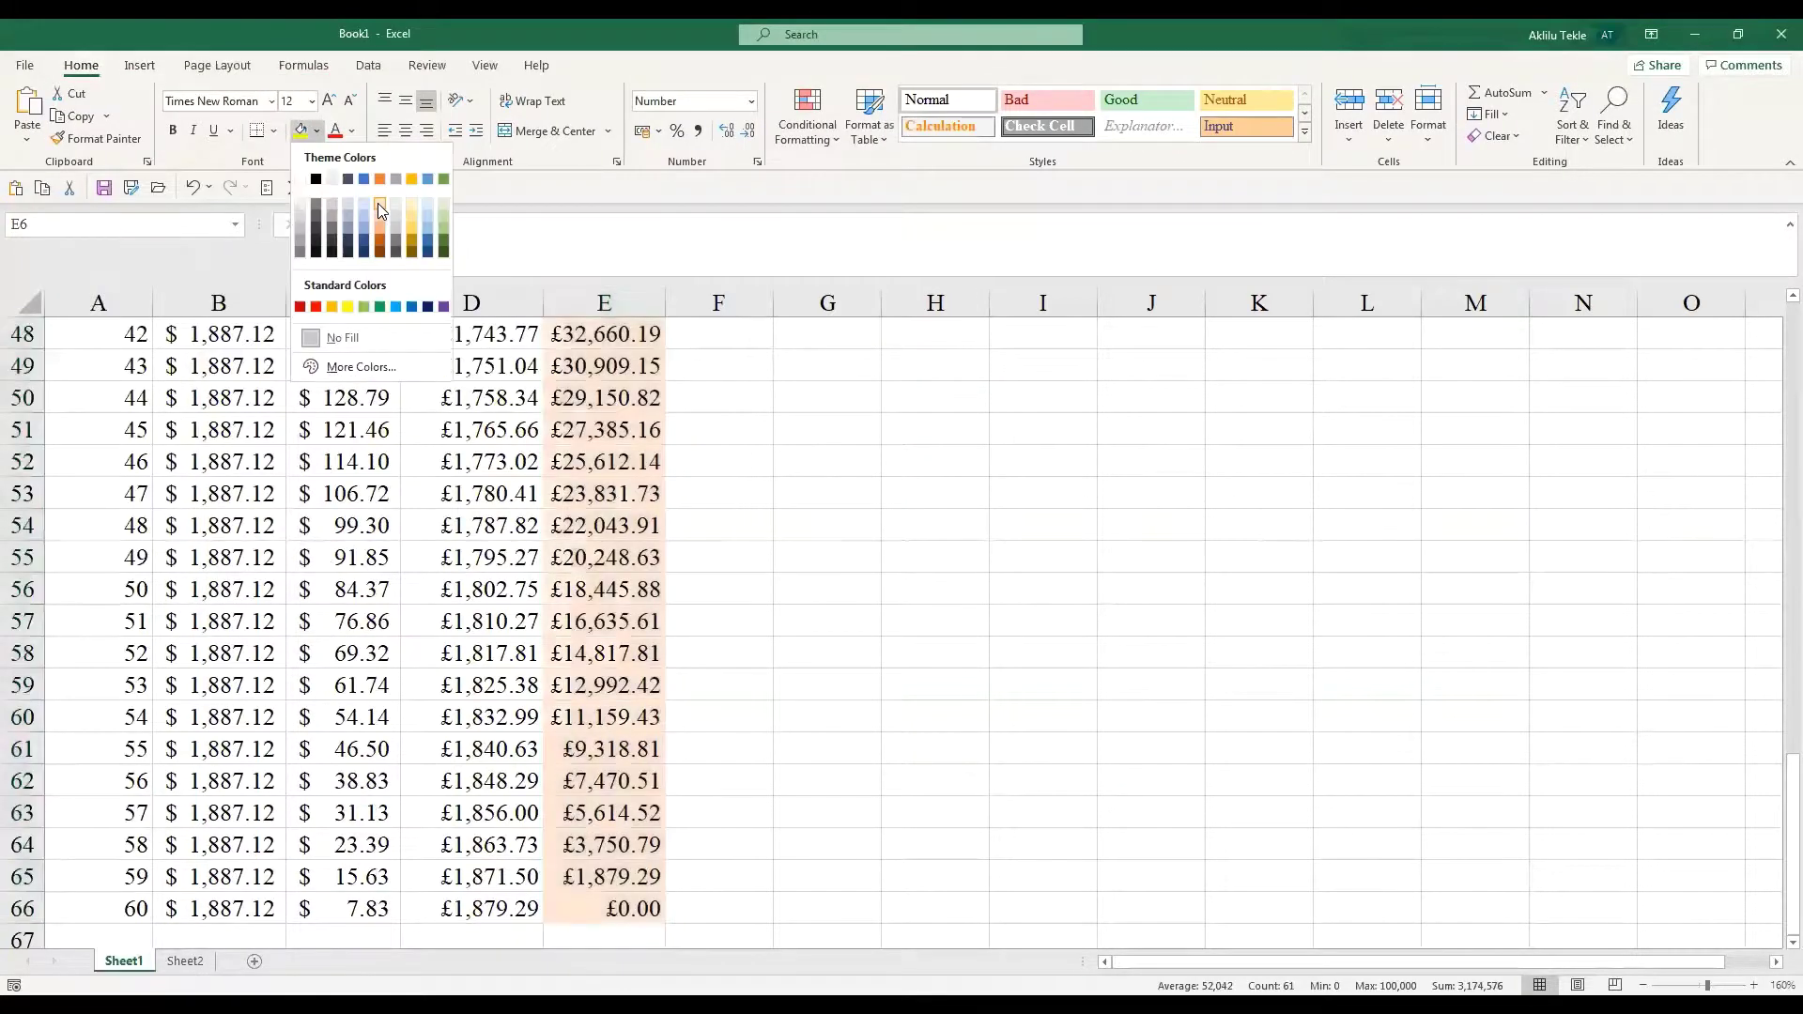
{"action": "left_click", "coordinate": [379, 208]}
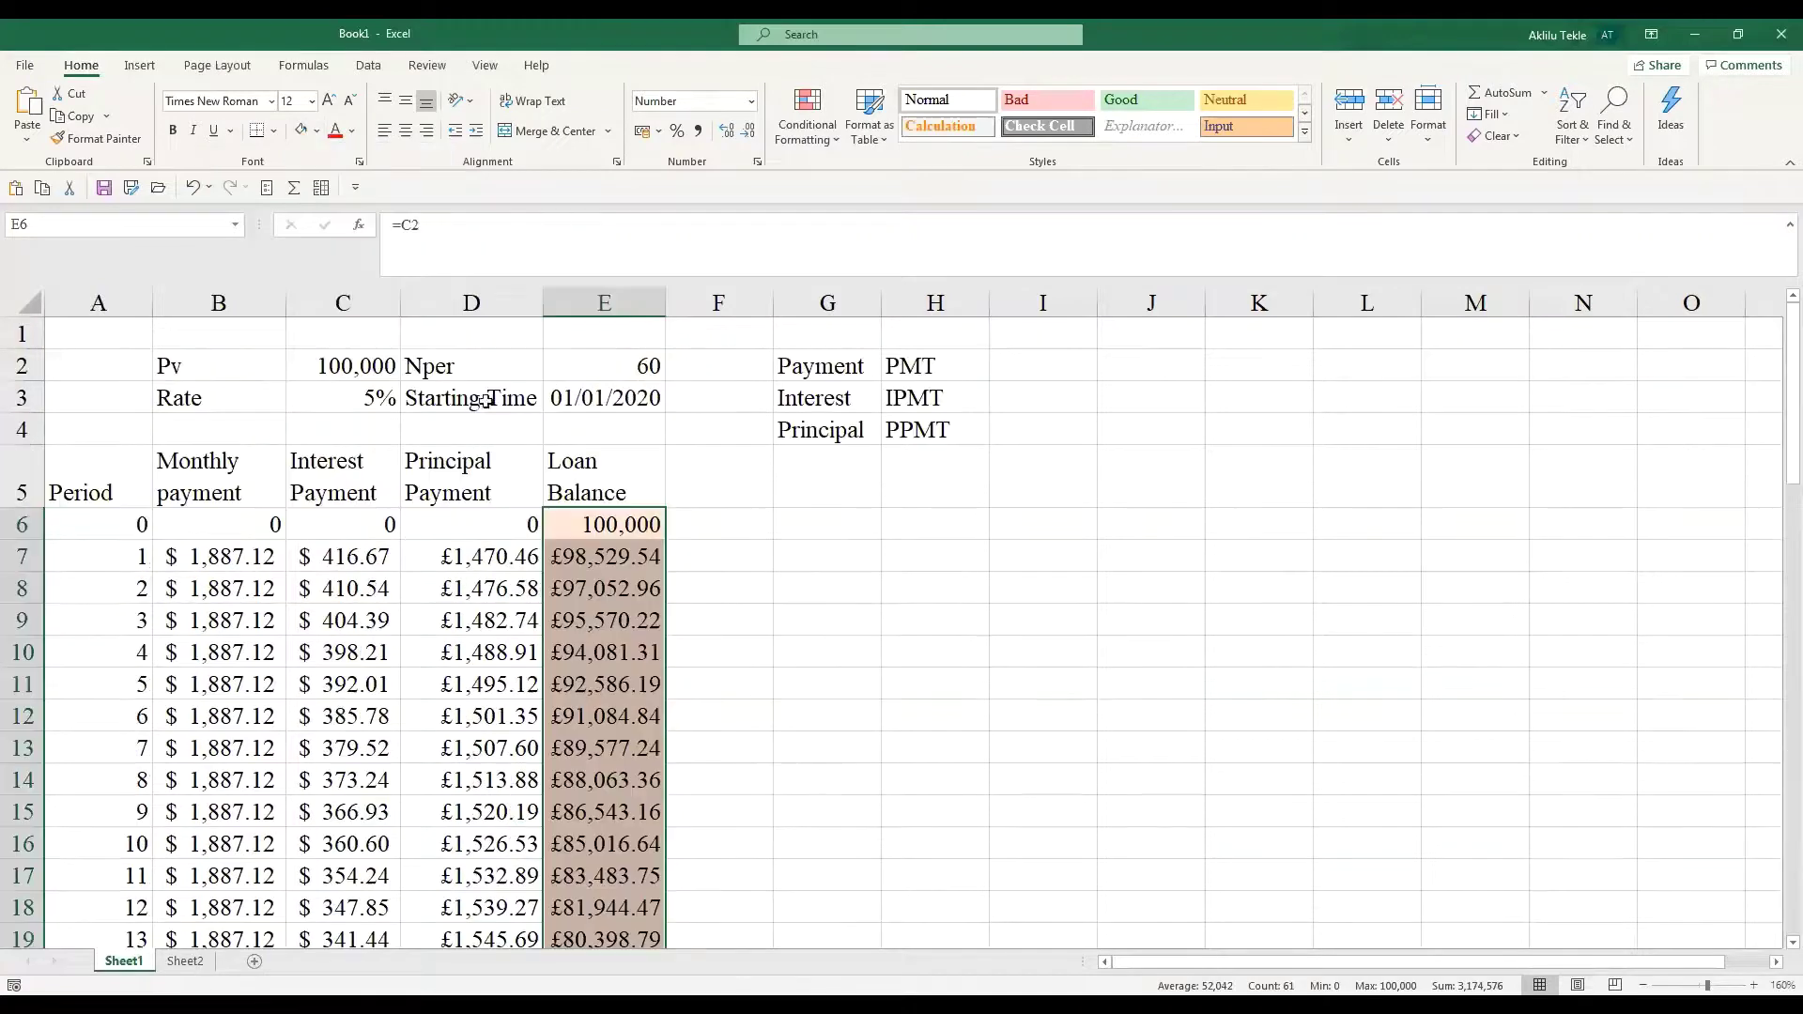
{"action": "left_click", "coordinate": [495, 522]}
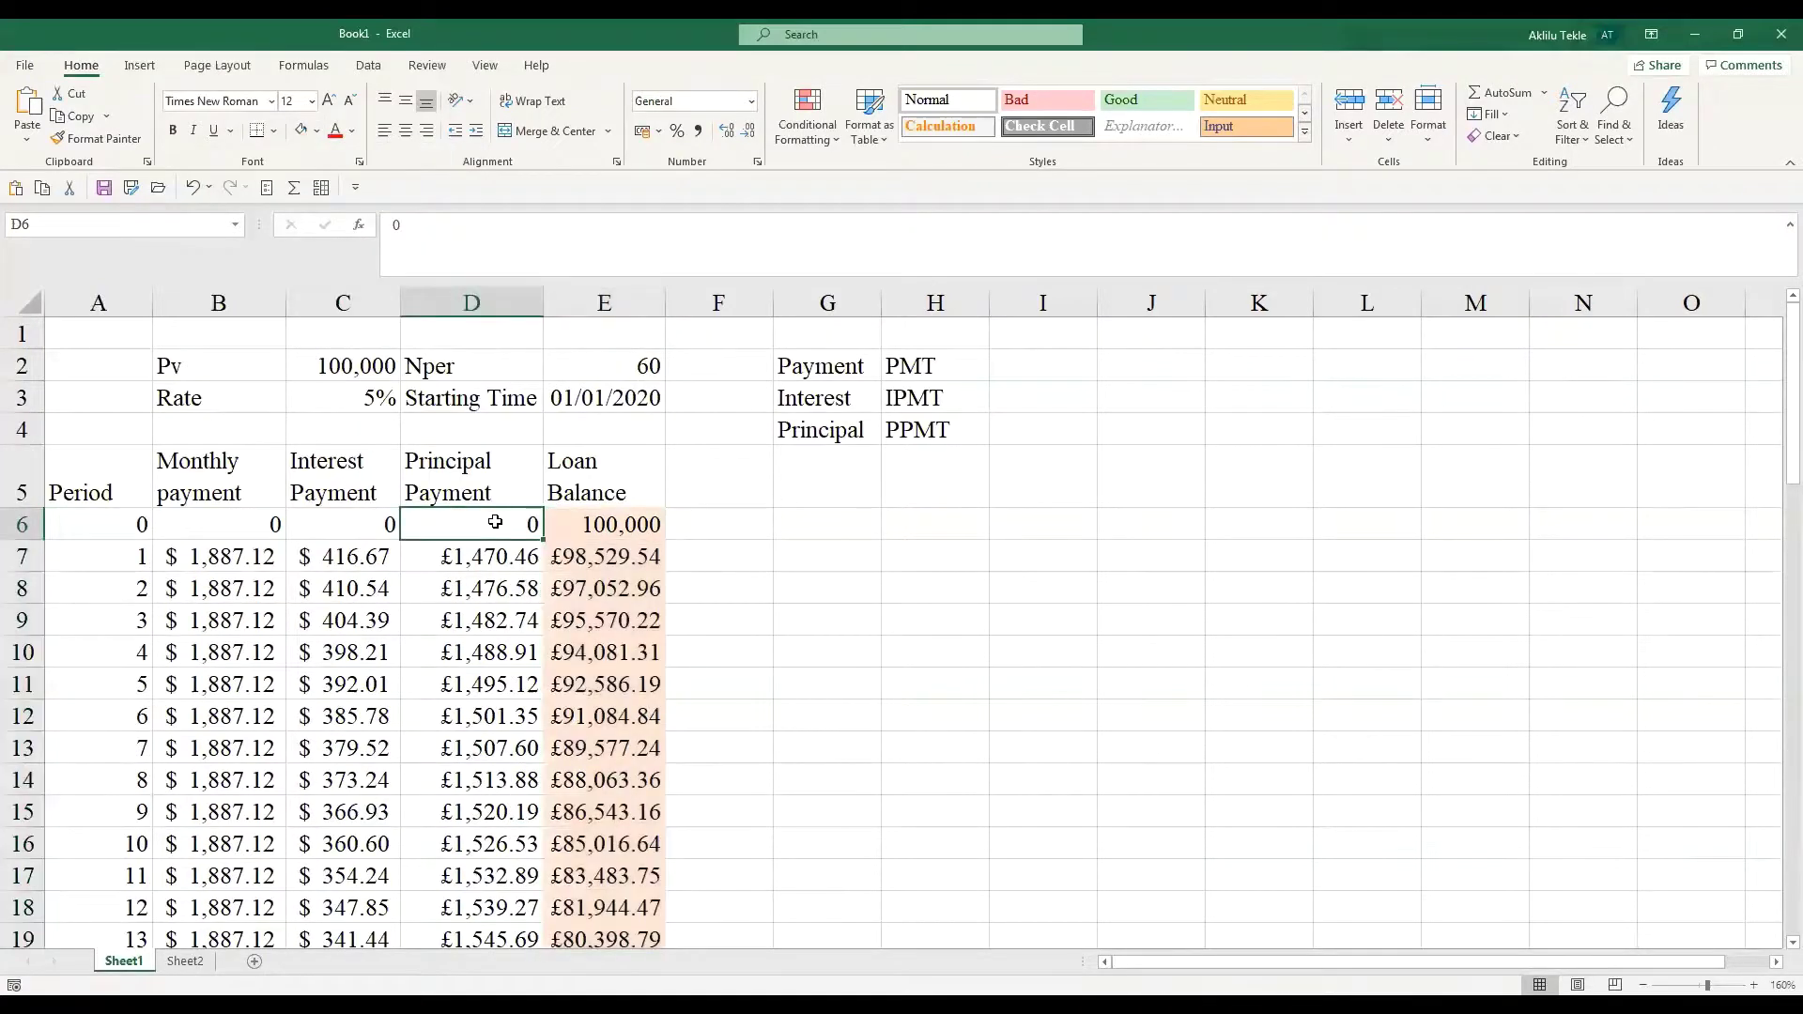
- Fill the interest payment cells C6:C66 with the lightest green theme shade
{"action": "left_click", "coordinate": [350, 525]}
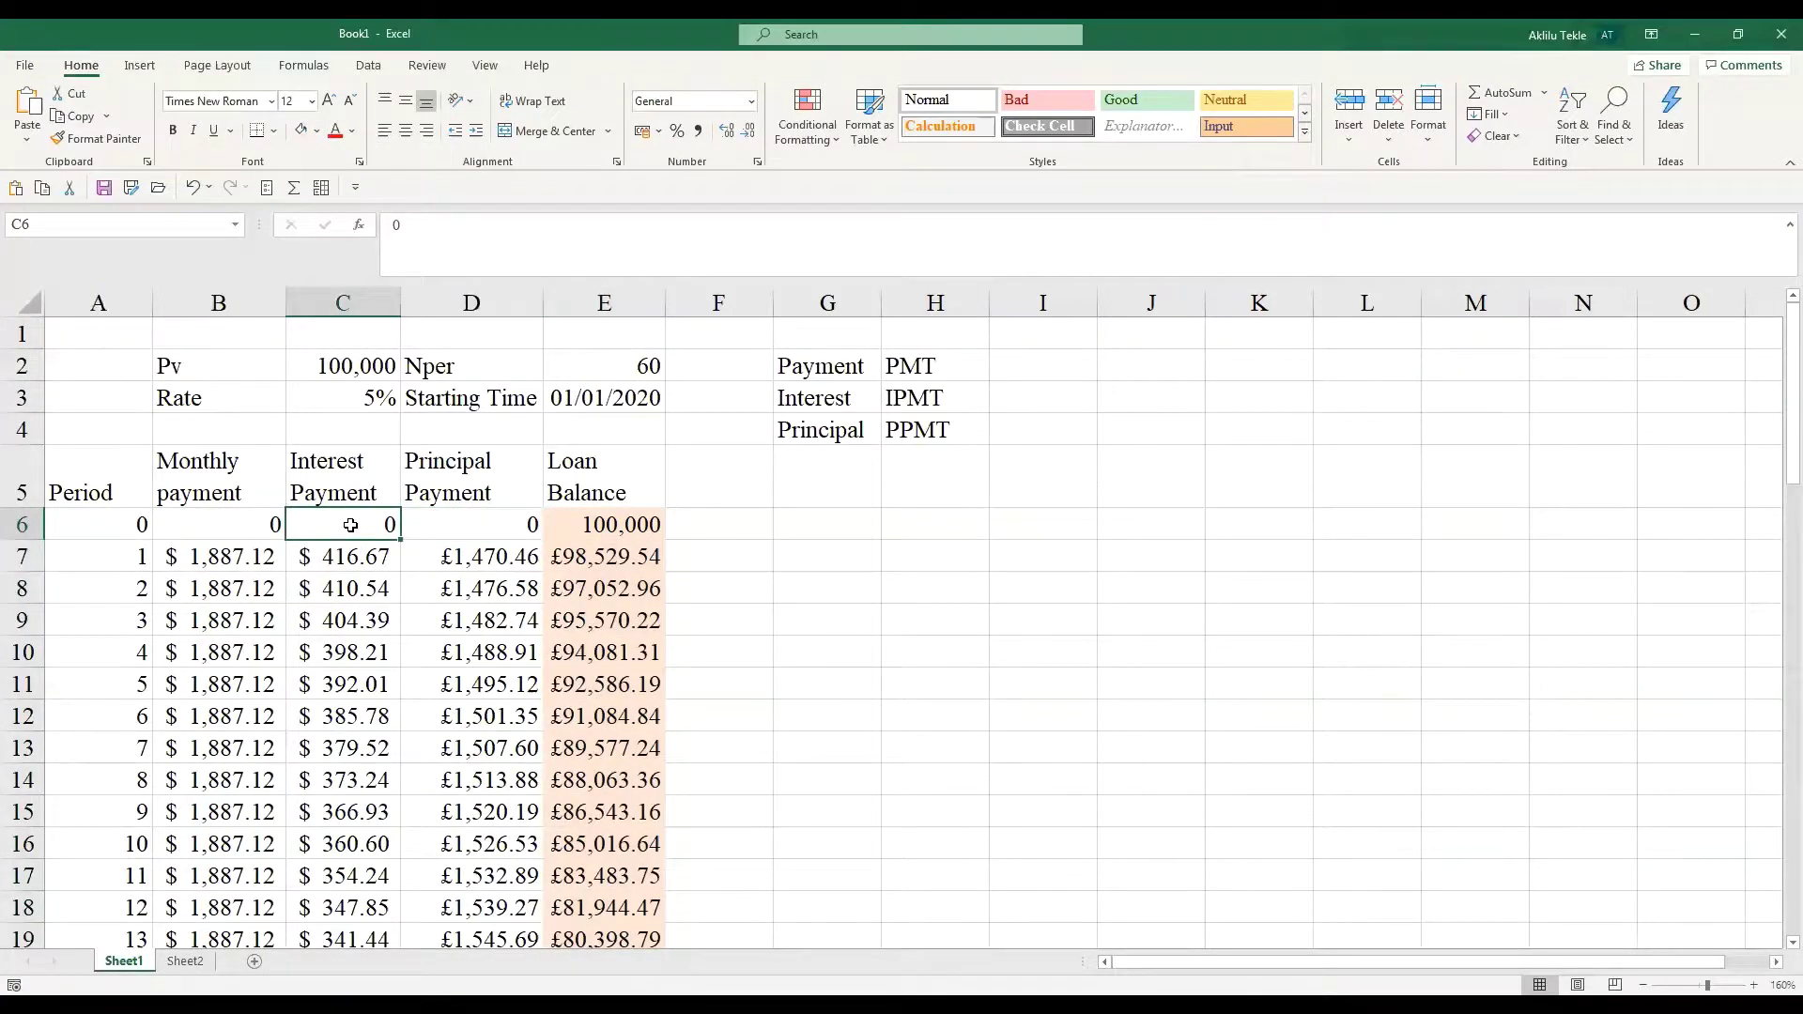
{"action": "key", "text": "ctrl+shift+Down"}
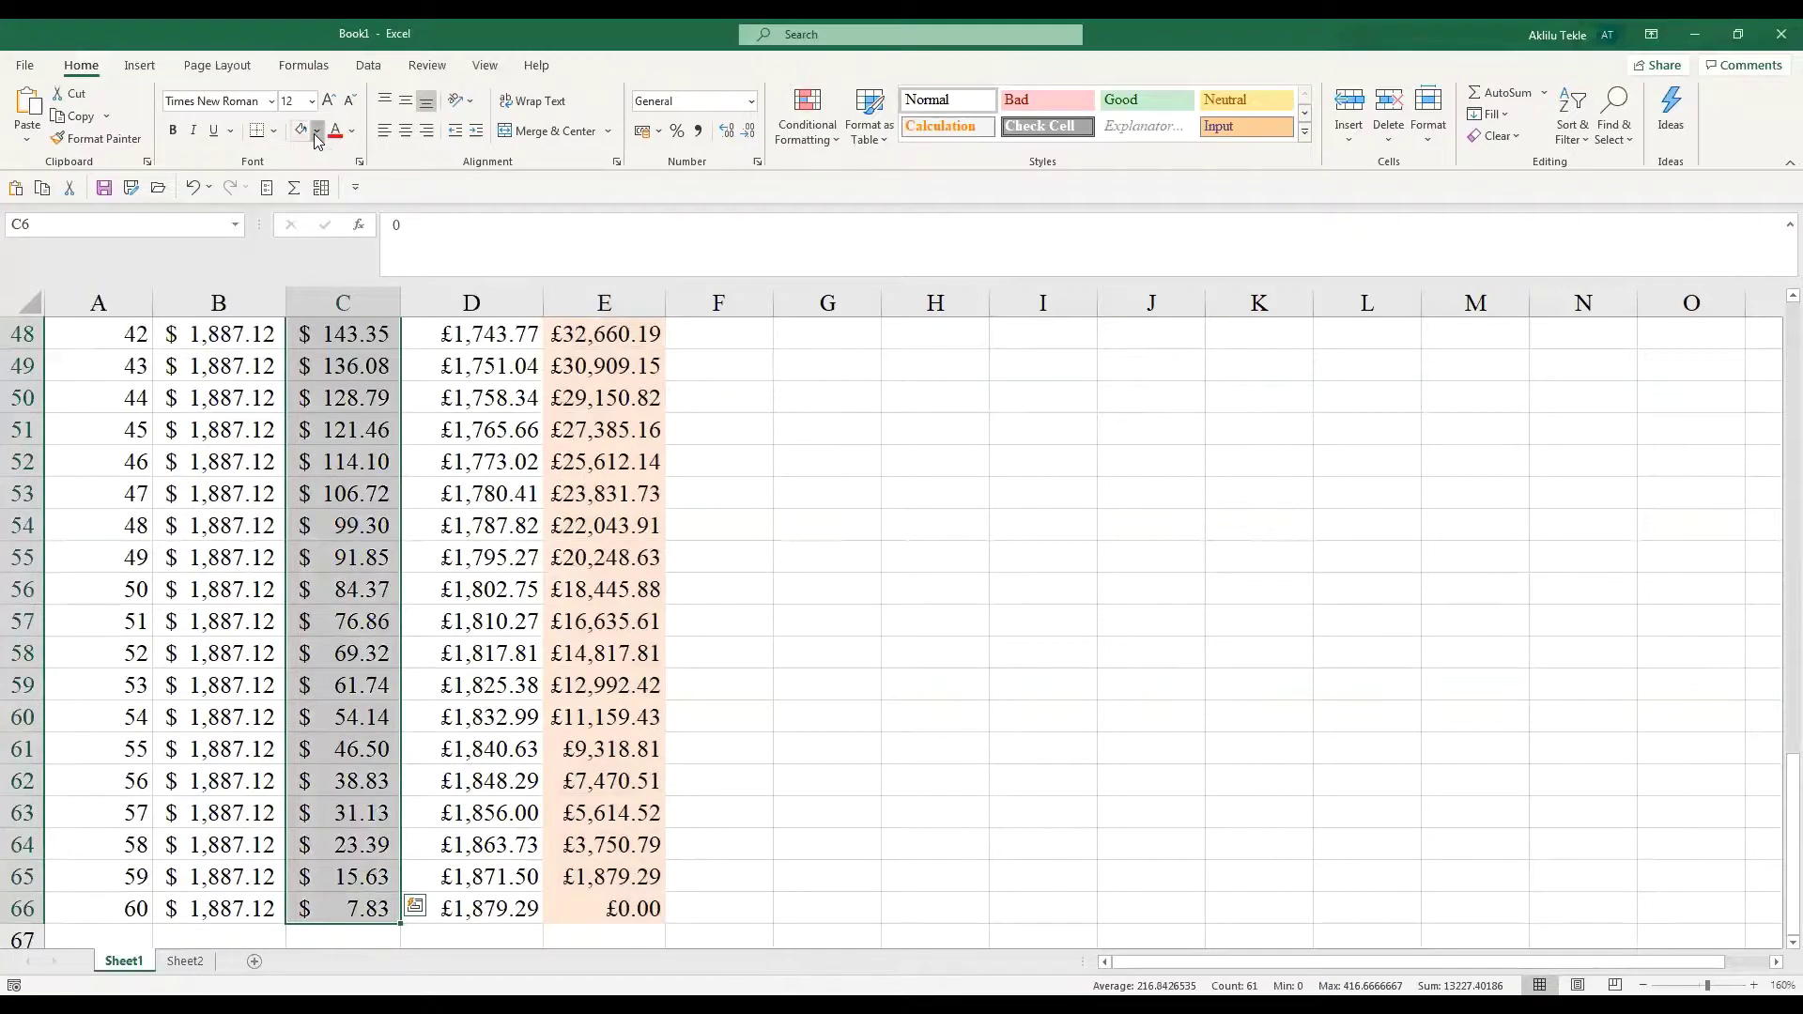
{"action": "left_click", "coordinate": [317, 132]}
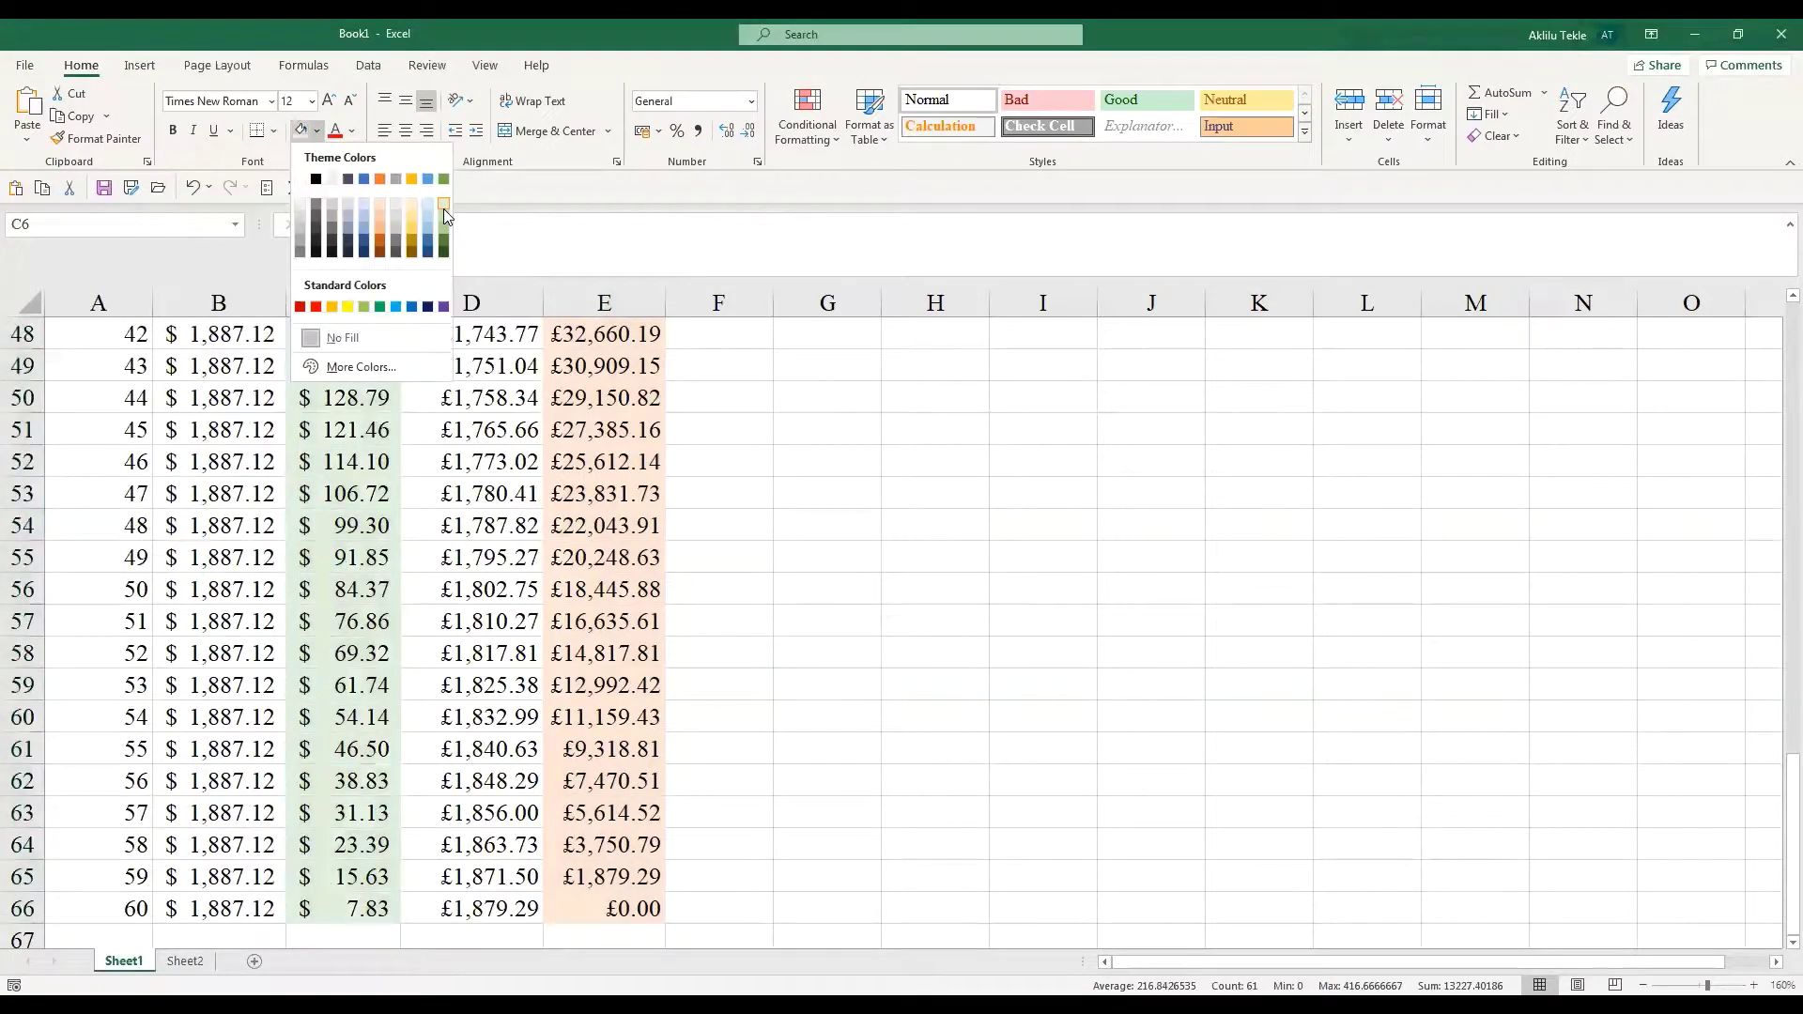
{"action": "left_click", "coordinate": [443, 208]}
- Fill the period number cells A6:A66 with a light gray theme shade
{"action": "scroll", "coordinate": [282, 563], "scroll_direction": "up", "scroll_amount": 15}
{"action": "left_click", "coordinate": [123, 528]}
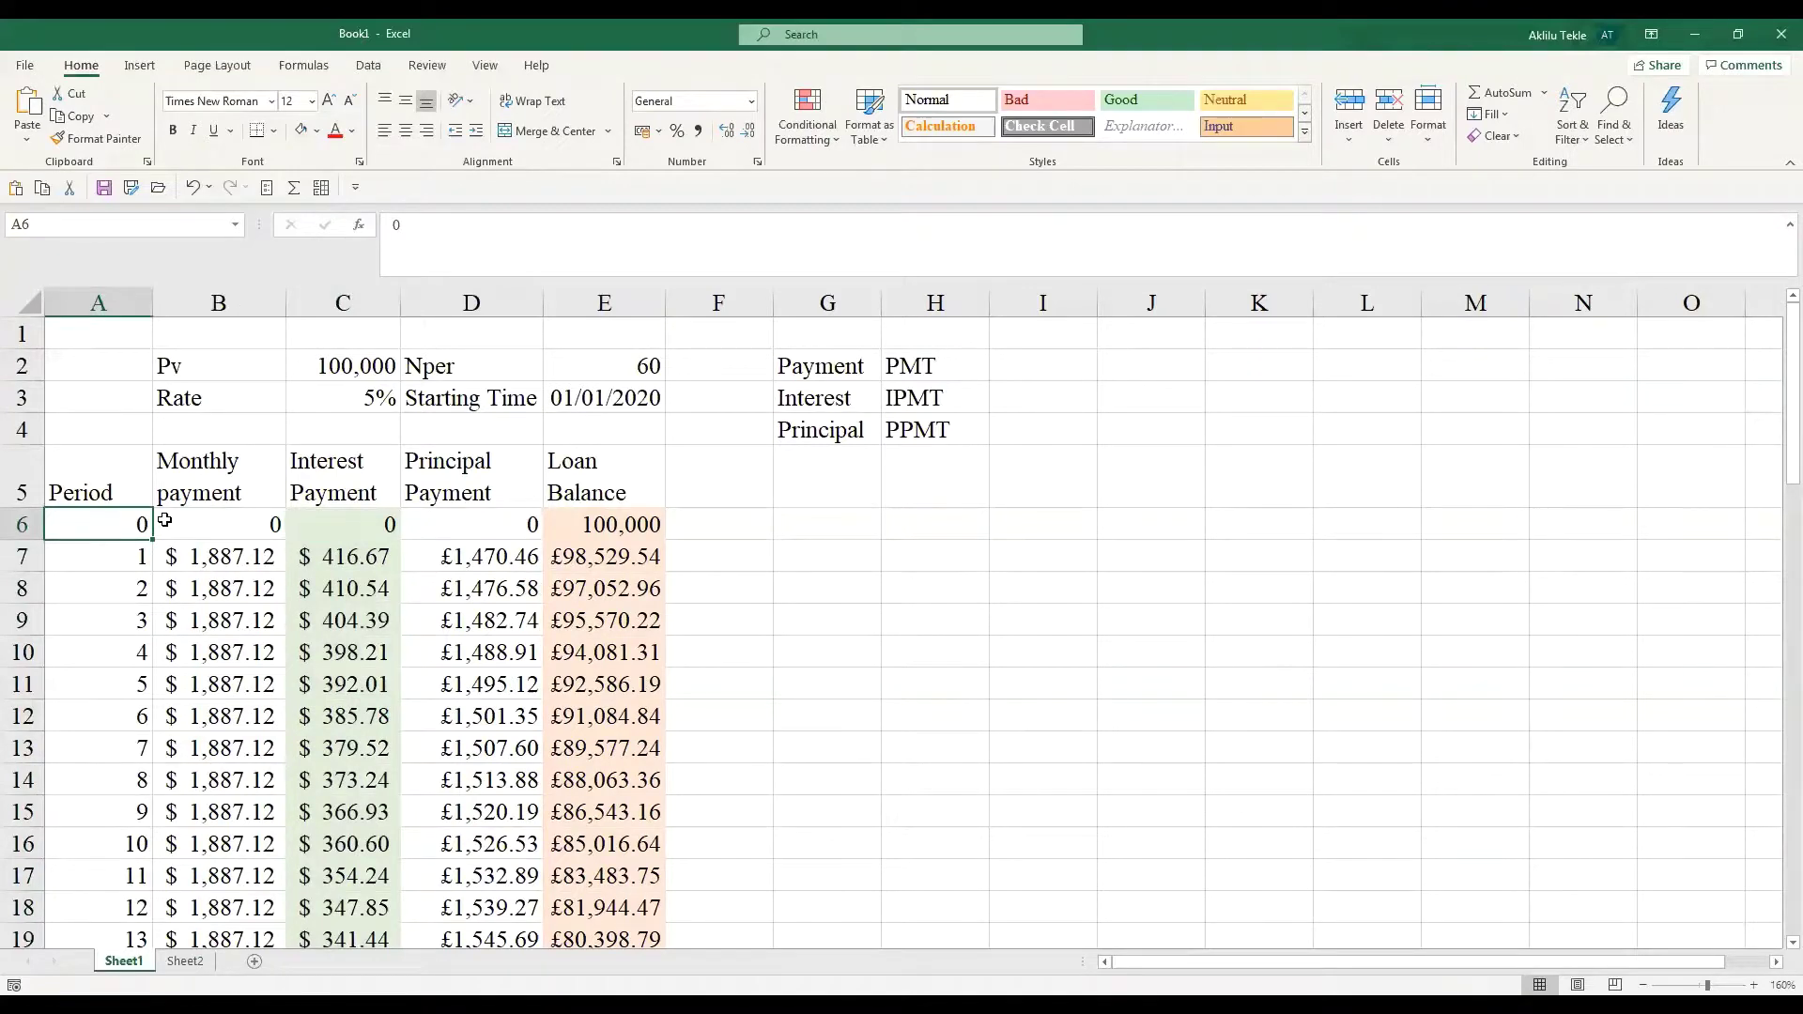
{"action": "key", "text": "ctrl+shift+Down"}
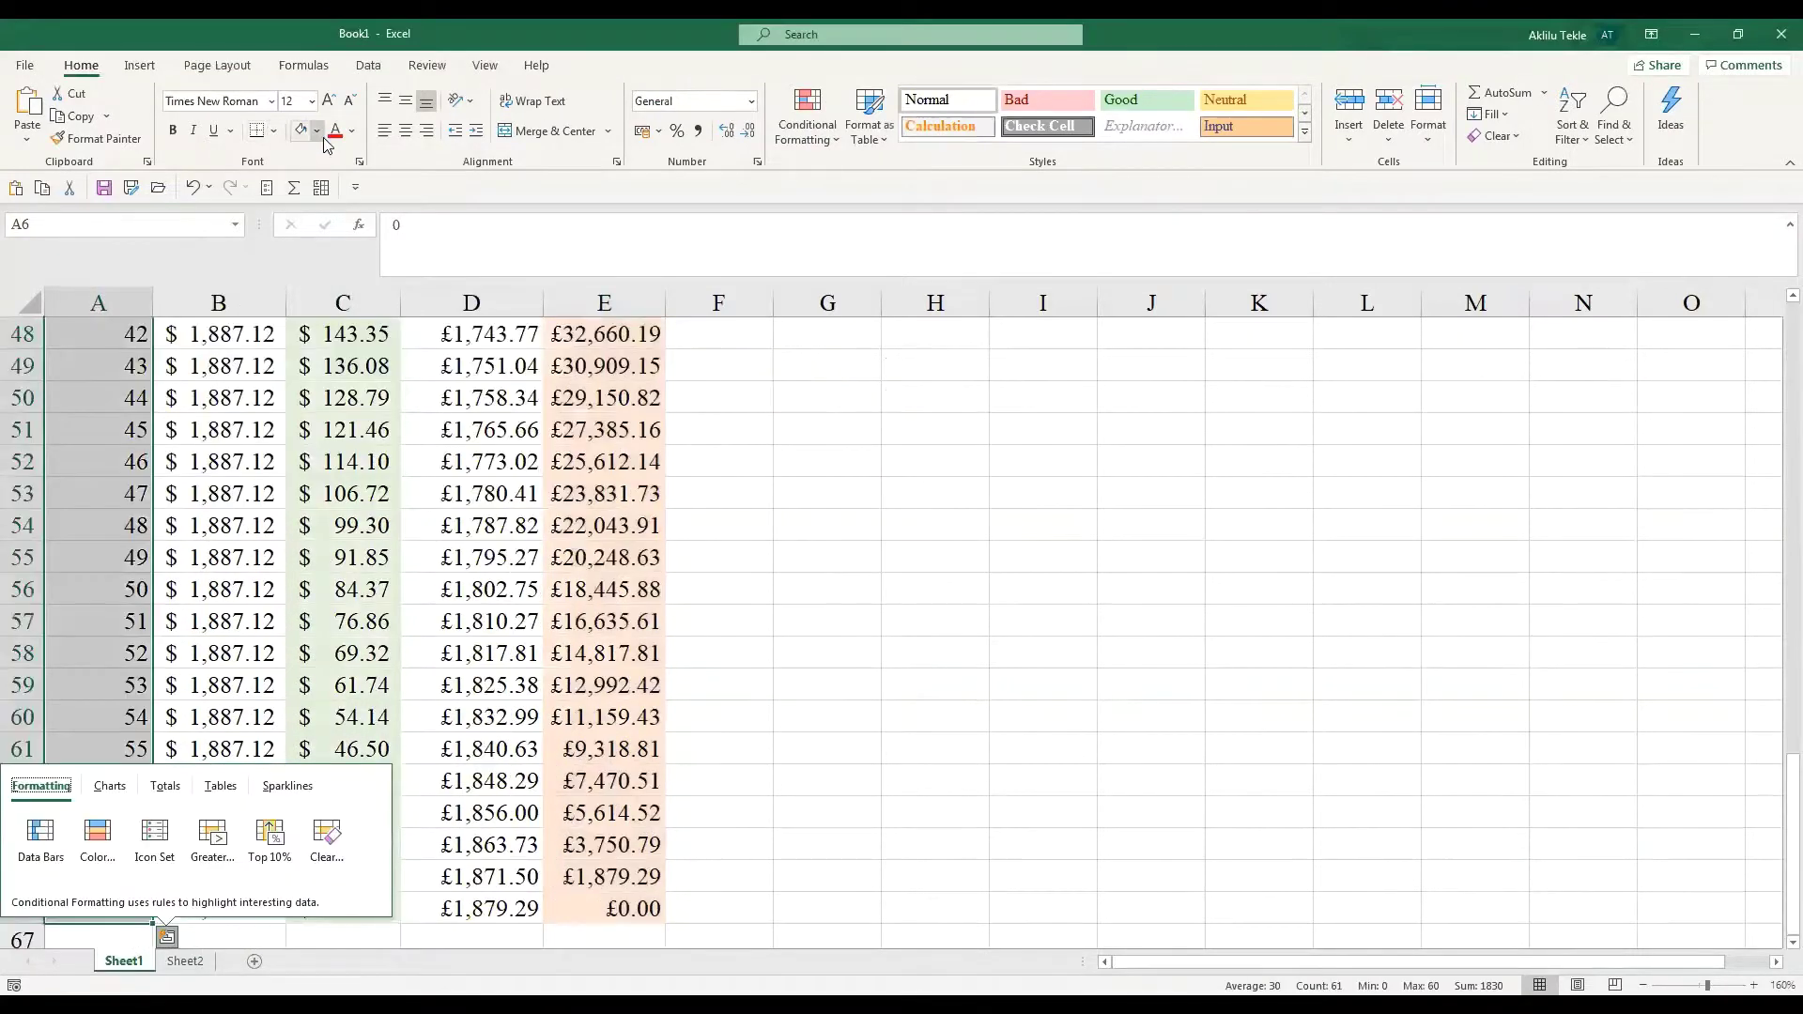
{"action": "left_click", "coordinate": [321, 134]}
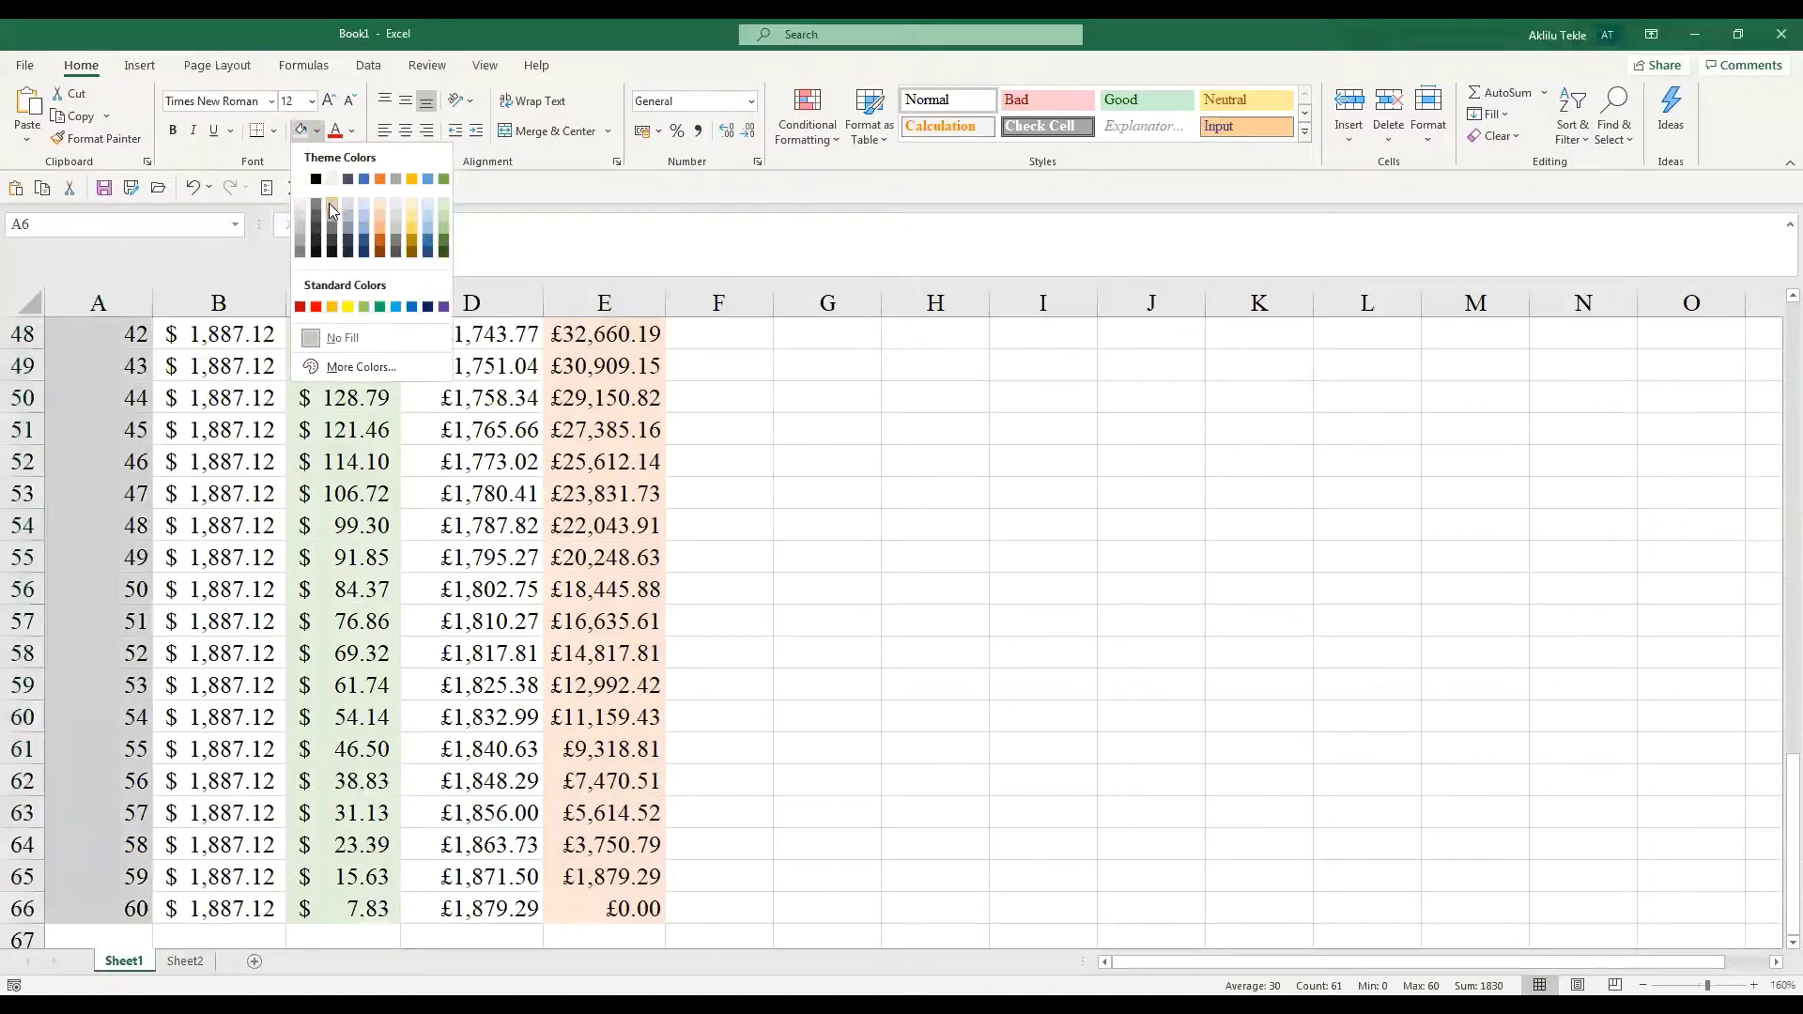
{"action": "left_click", "coordinate": [331, 208]}
{"action": "scroll", "coordinate": [650, 574], "scroll_direction": "up", "scroll_amount": 15}
{"action": "left_click", "coordinate": [701, 582]}
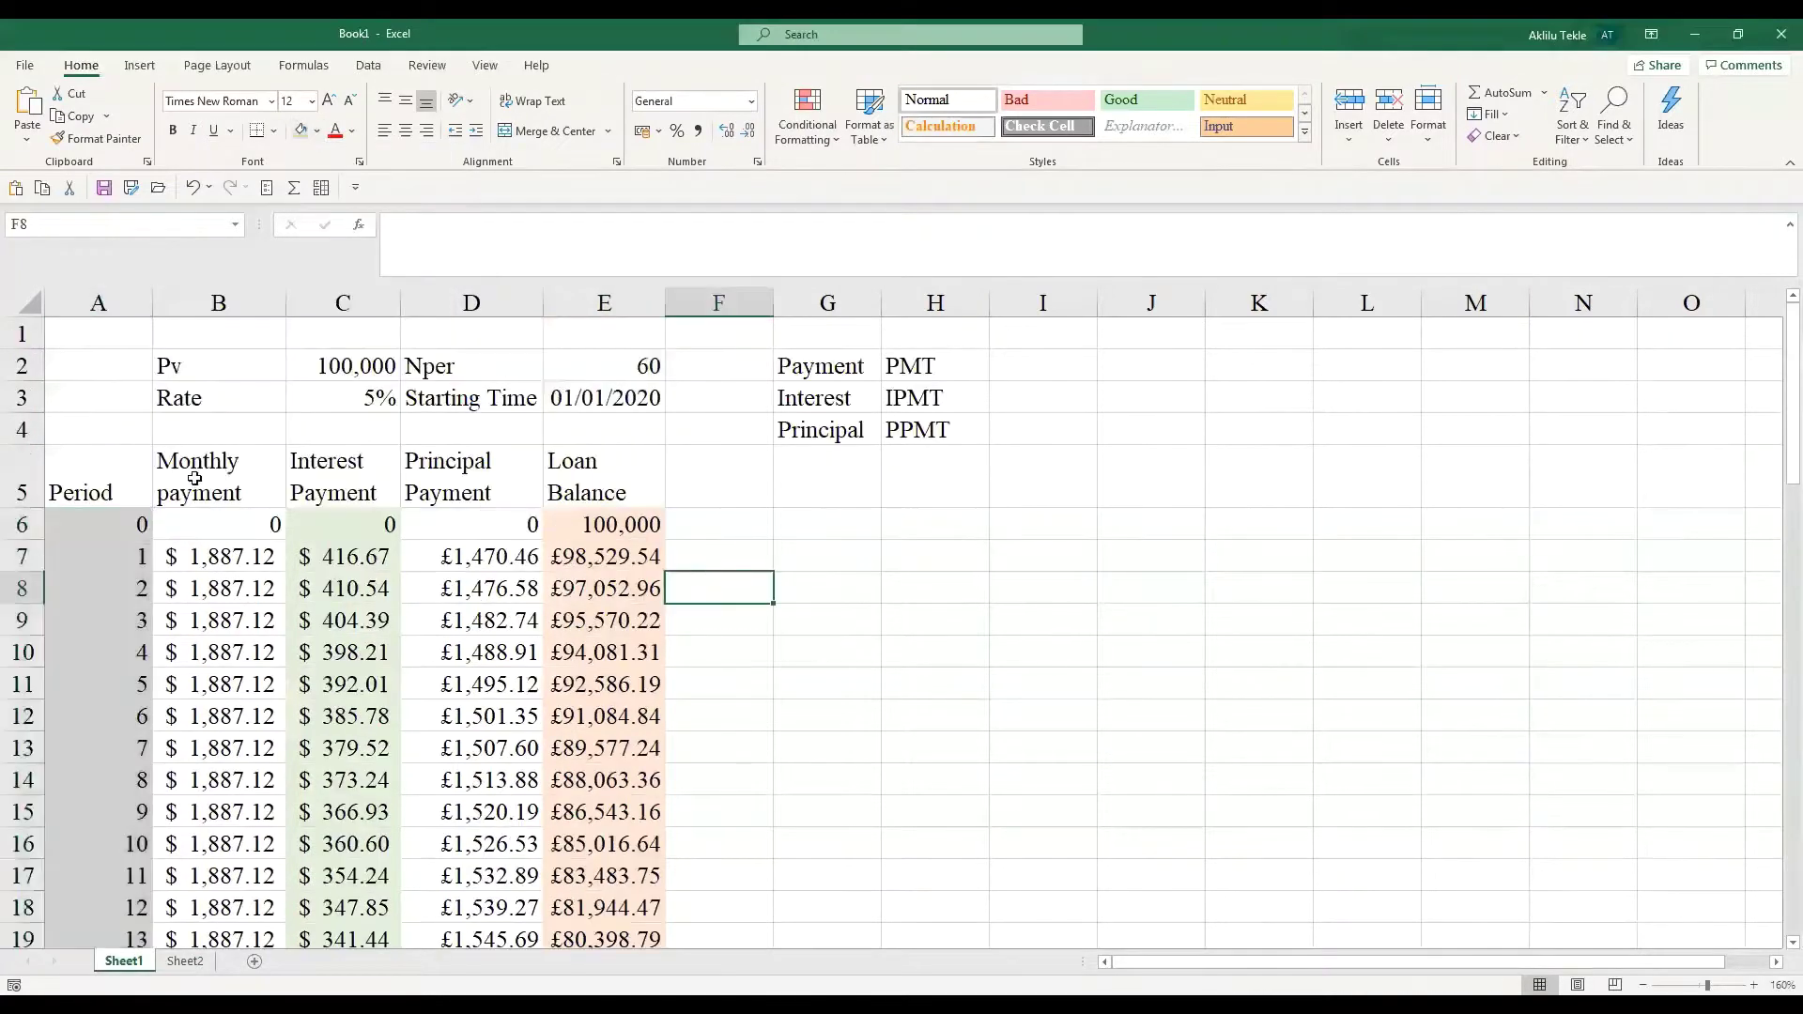
- Fill the schedule's header cells A5:E5 with the lightest blue theme shade
{"action": "left_click_drag", "start_coordinate": [118, 482], "coordinate": [563, 472]}
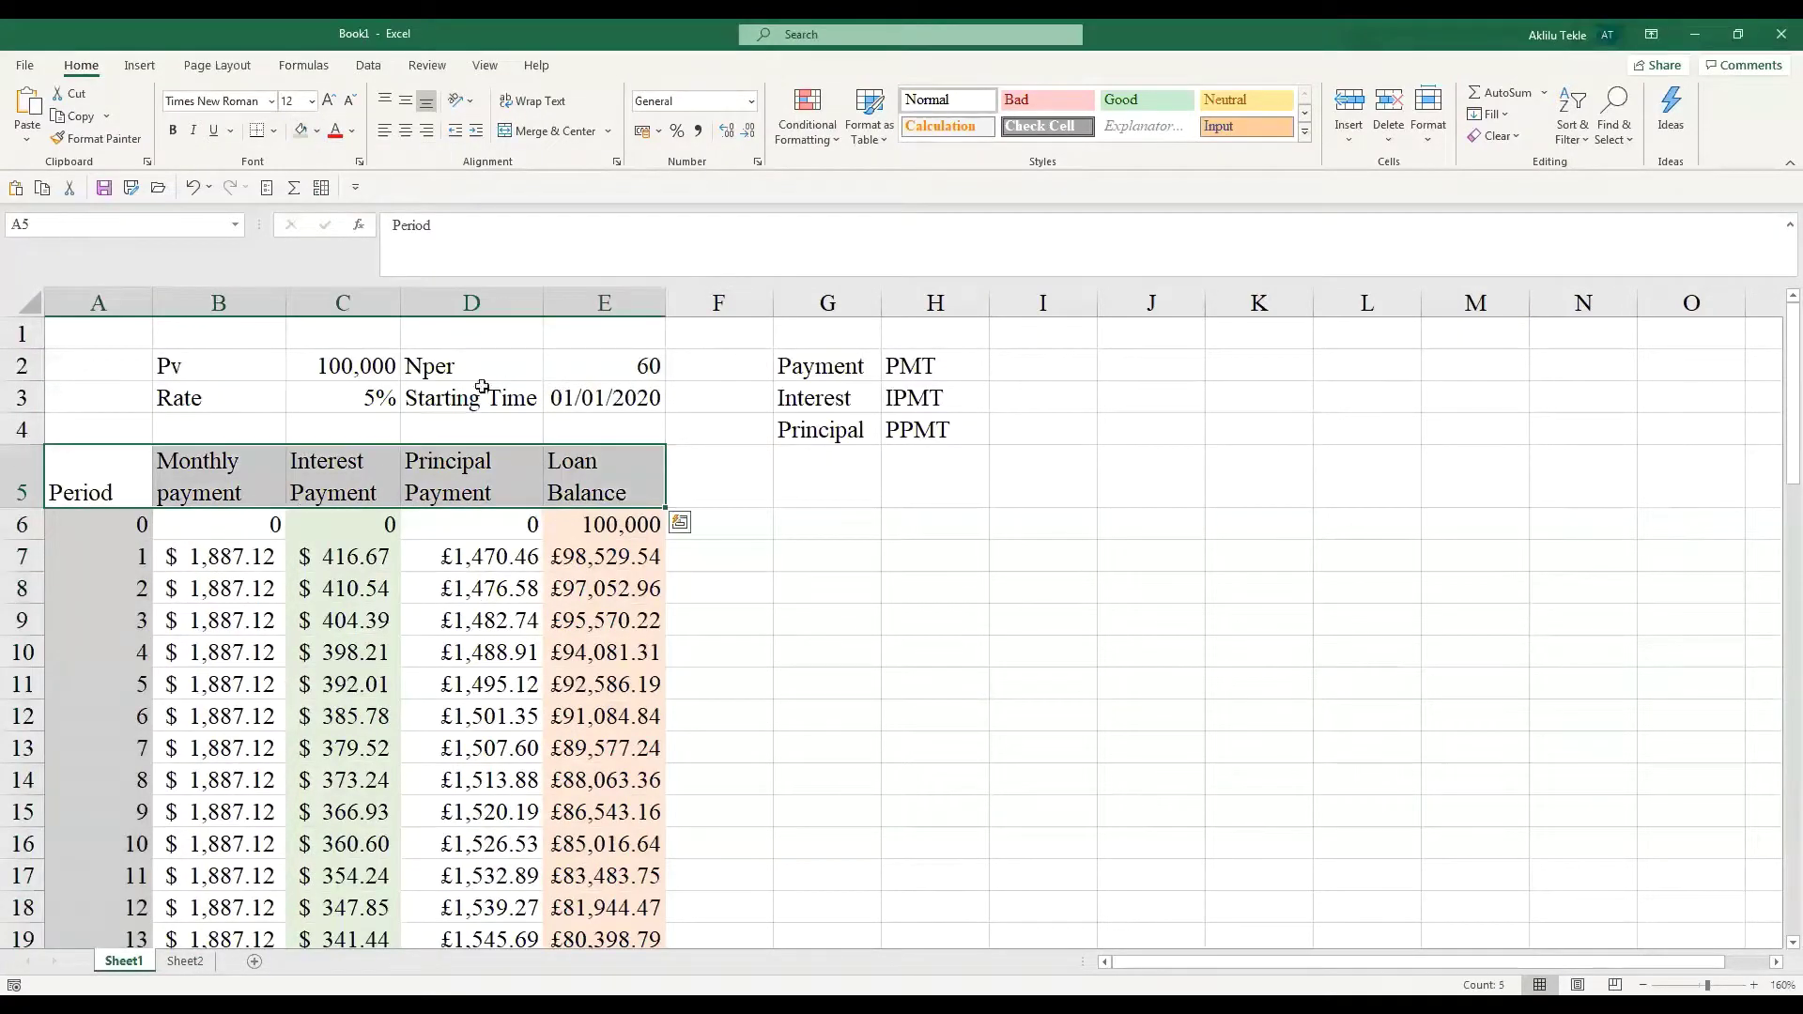
{"action": "left_click", "coordinate": [318, 137]}
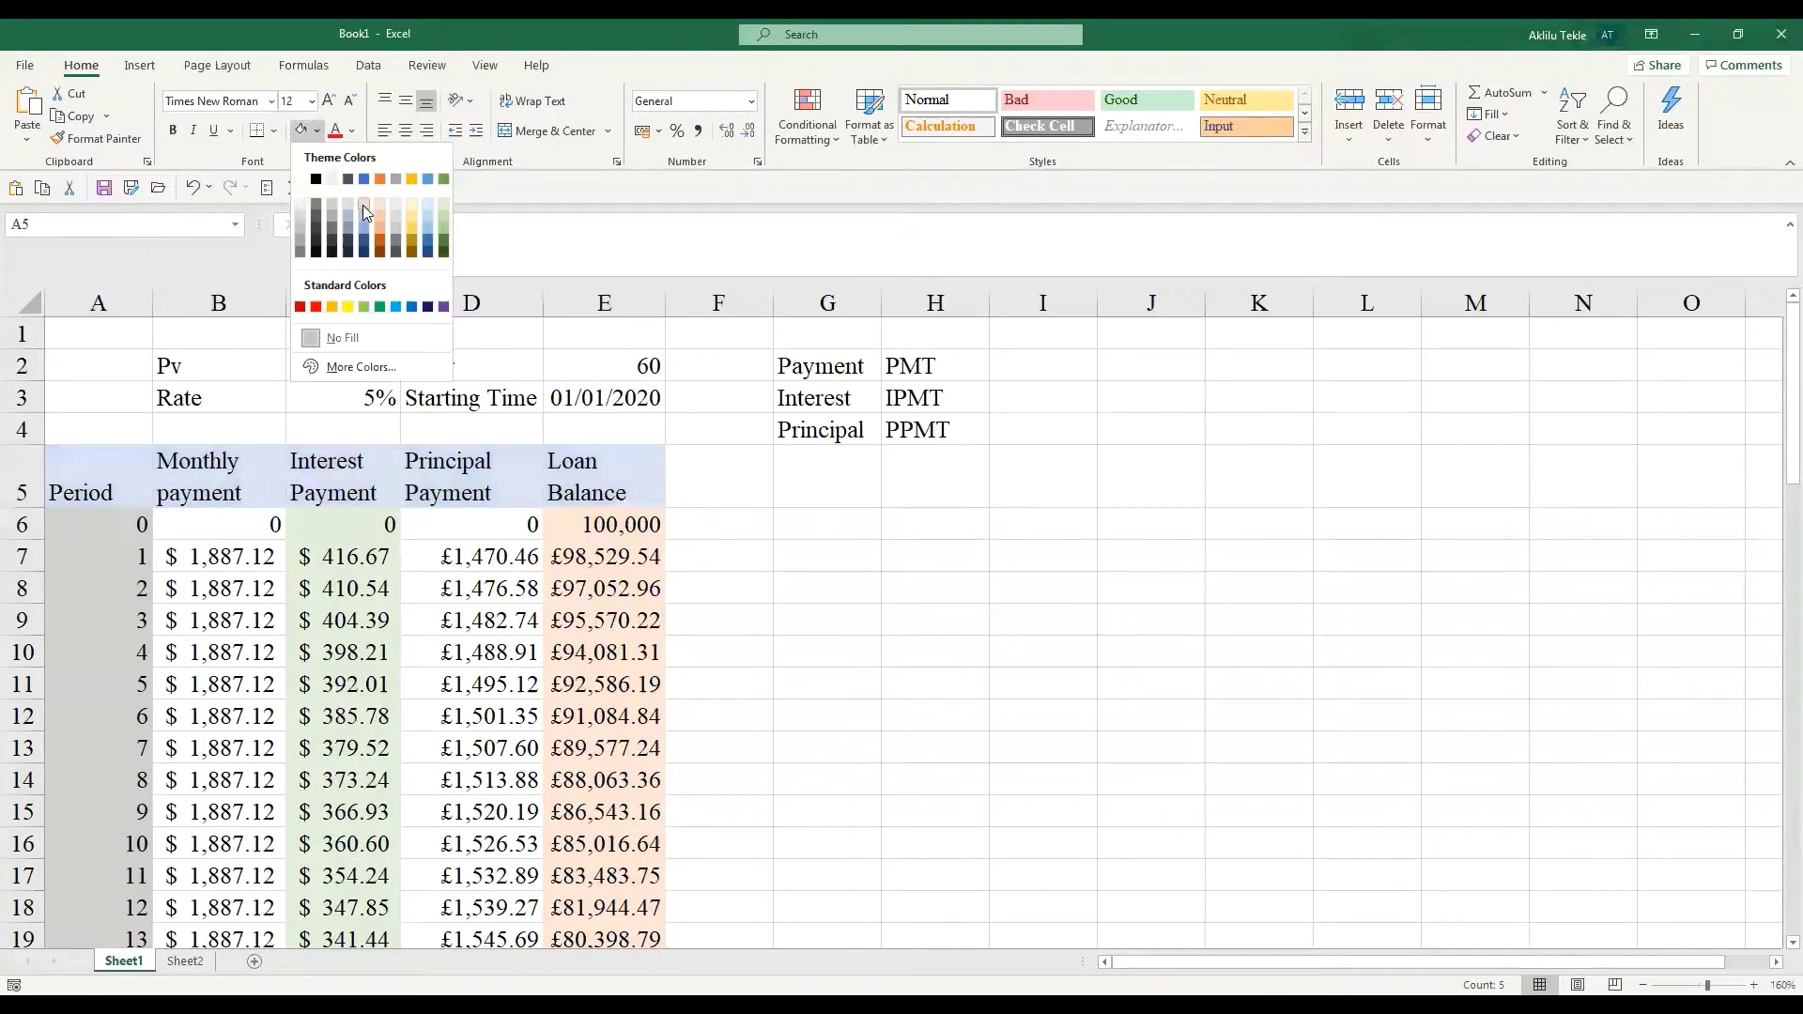
{"action": "left_click", "coordinate": [365, 212]}
{"action": "left_click", "coordinate": [849, 549]}
- Apply all borders to the whole amortization schedule, from the headers in row 5 through period 60 in A5:E66
{"action": "left_click_drag", "start_coordinate": [104, 471], "coordinate": [600, 471]}
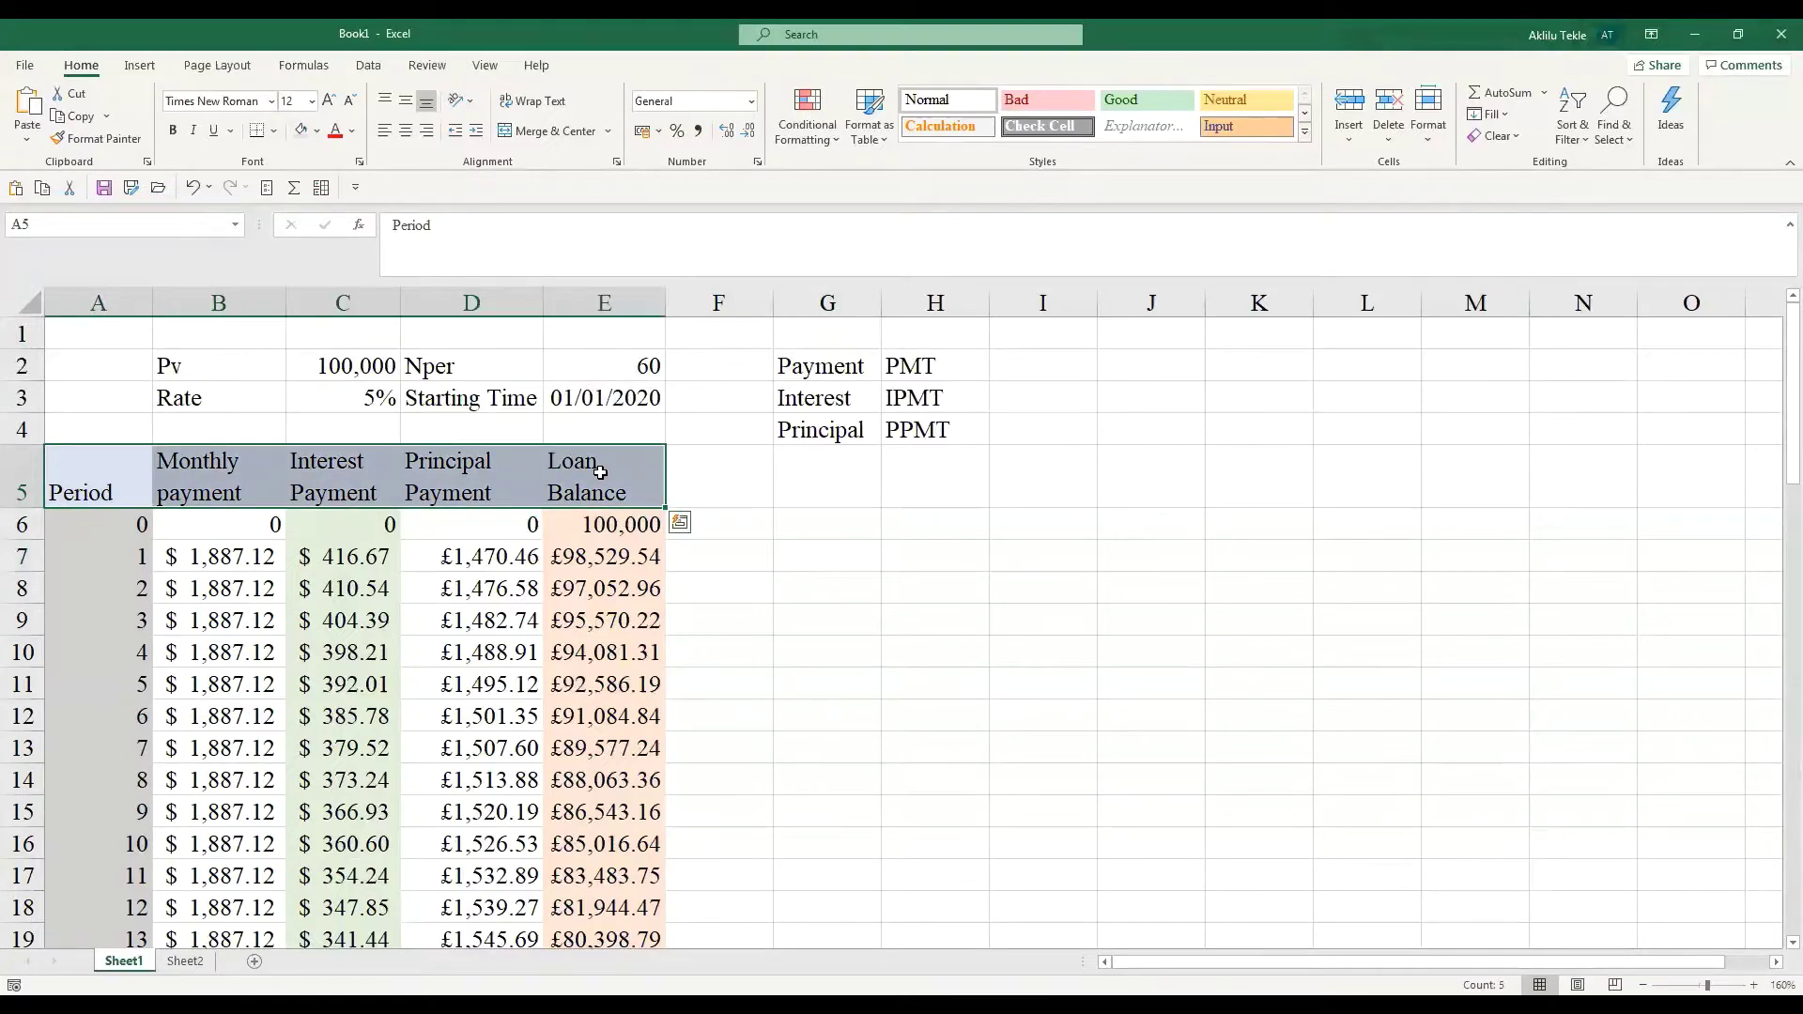
{"action": "key", "text": "ctrl+shift+Down"}
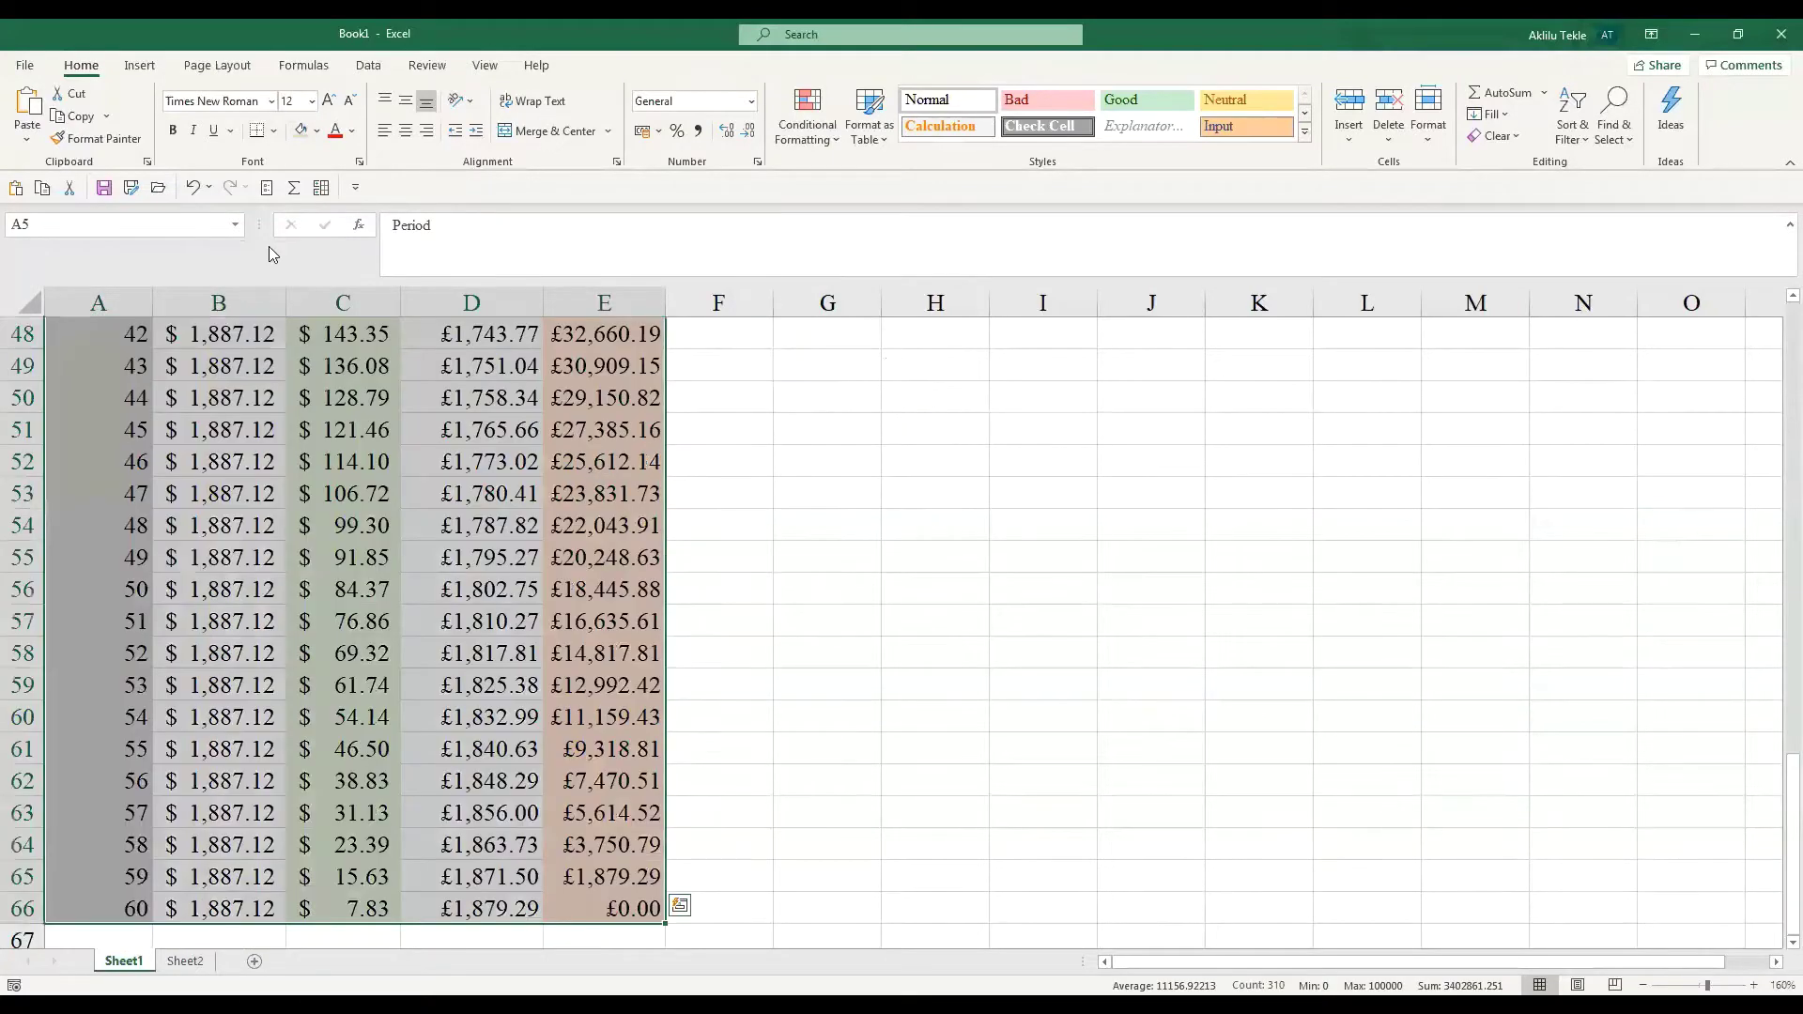
{"action": "left_click", "coordinate": [276, 131]}
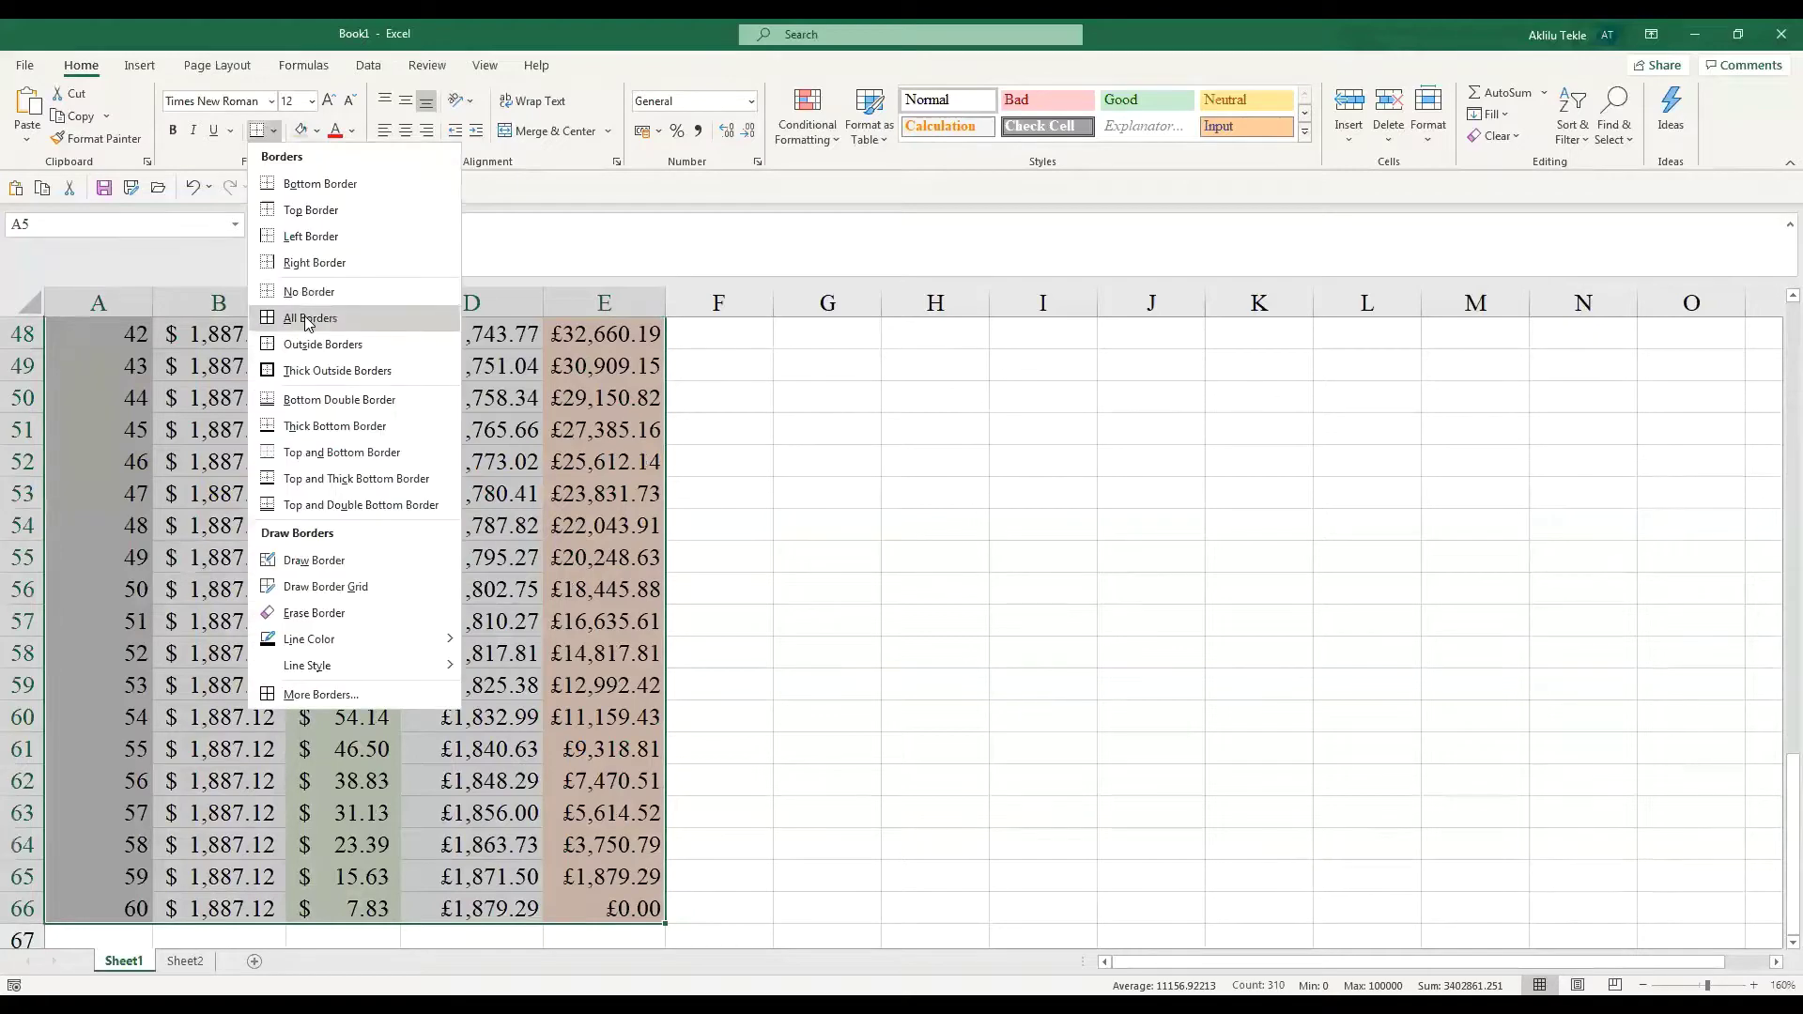
{"action": "left_click", "coordinate": [307, 318]}
{"action": "left_click", "coordinate": [897, 604]}
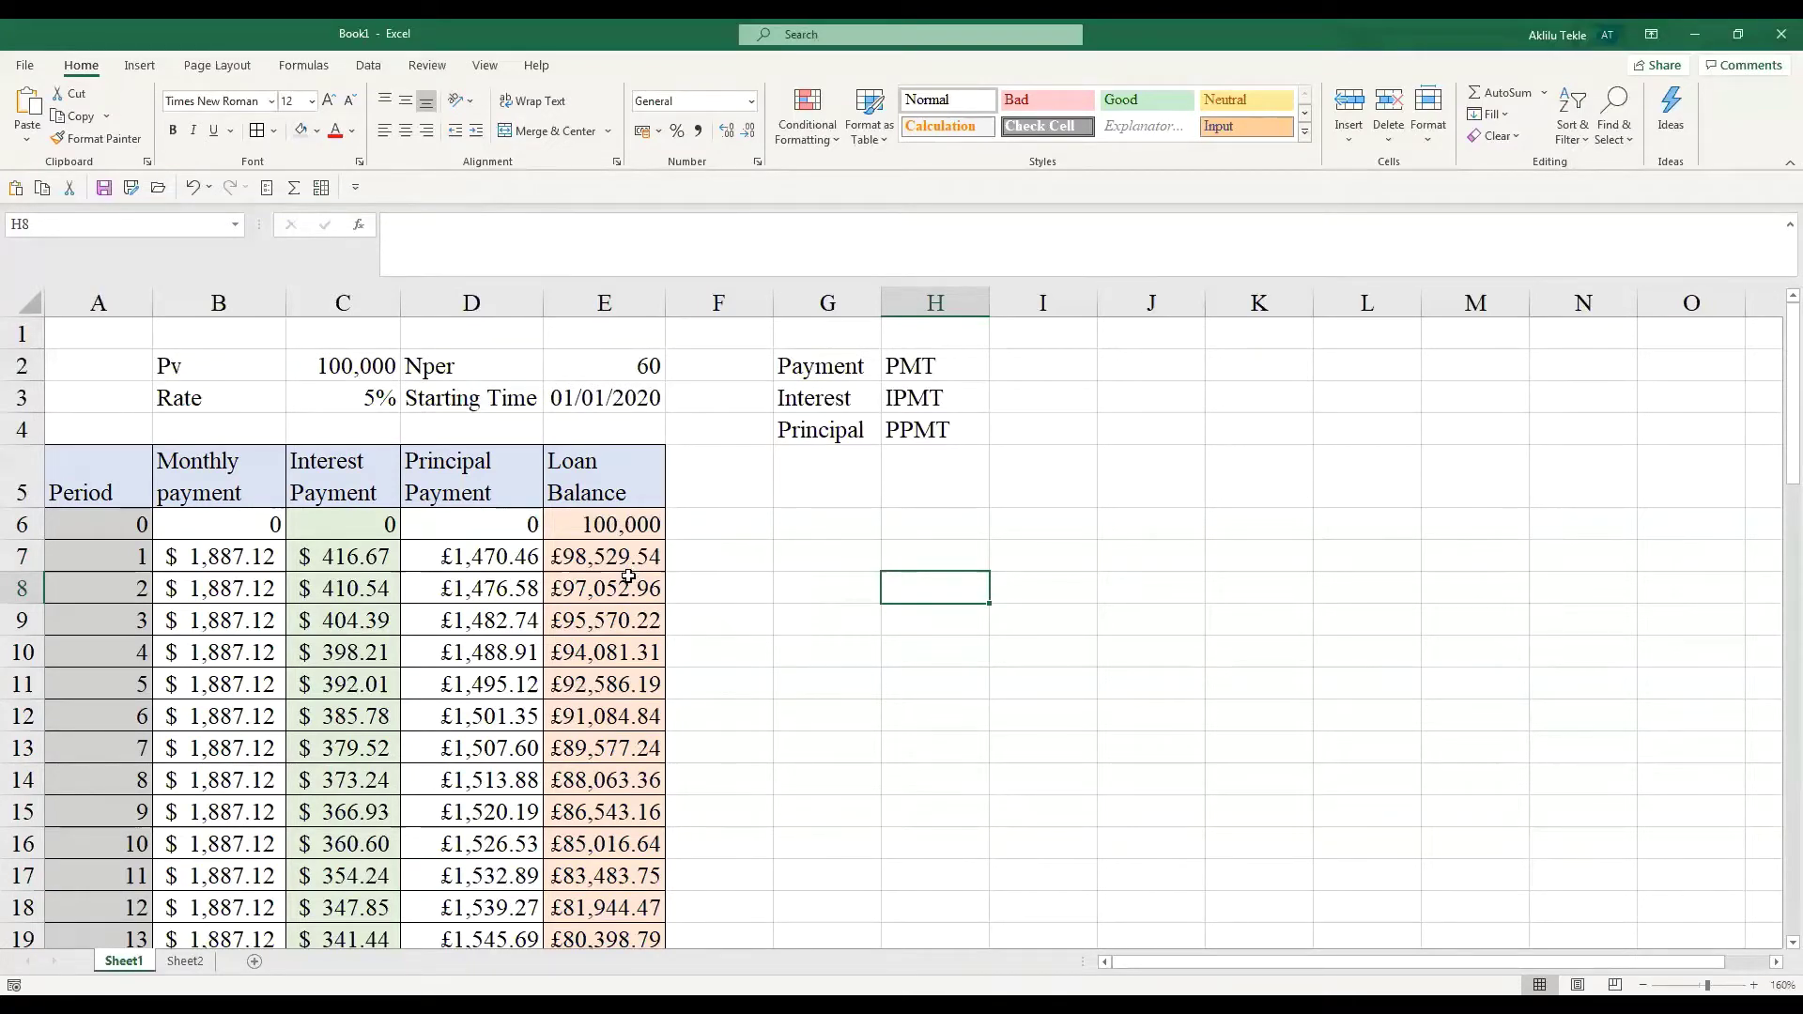
- Review the formatted schedule down to period 60, including the final loan balance and the periods above it
{"action": "scroll", "coordinate": [628, 574], "scroll_direction": "down", "scroll_amount": 3}
{"action": "scroll", "coordinate": [628, 576], "scroll_direction": "down", "scroll_amount": 9}
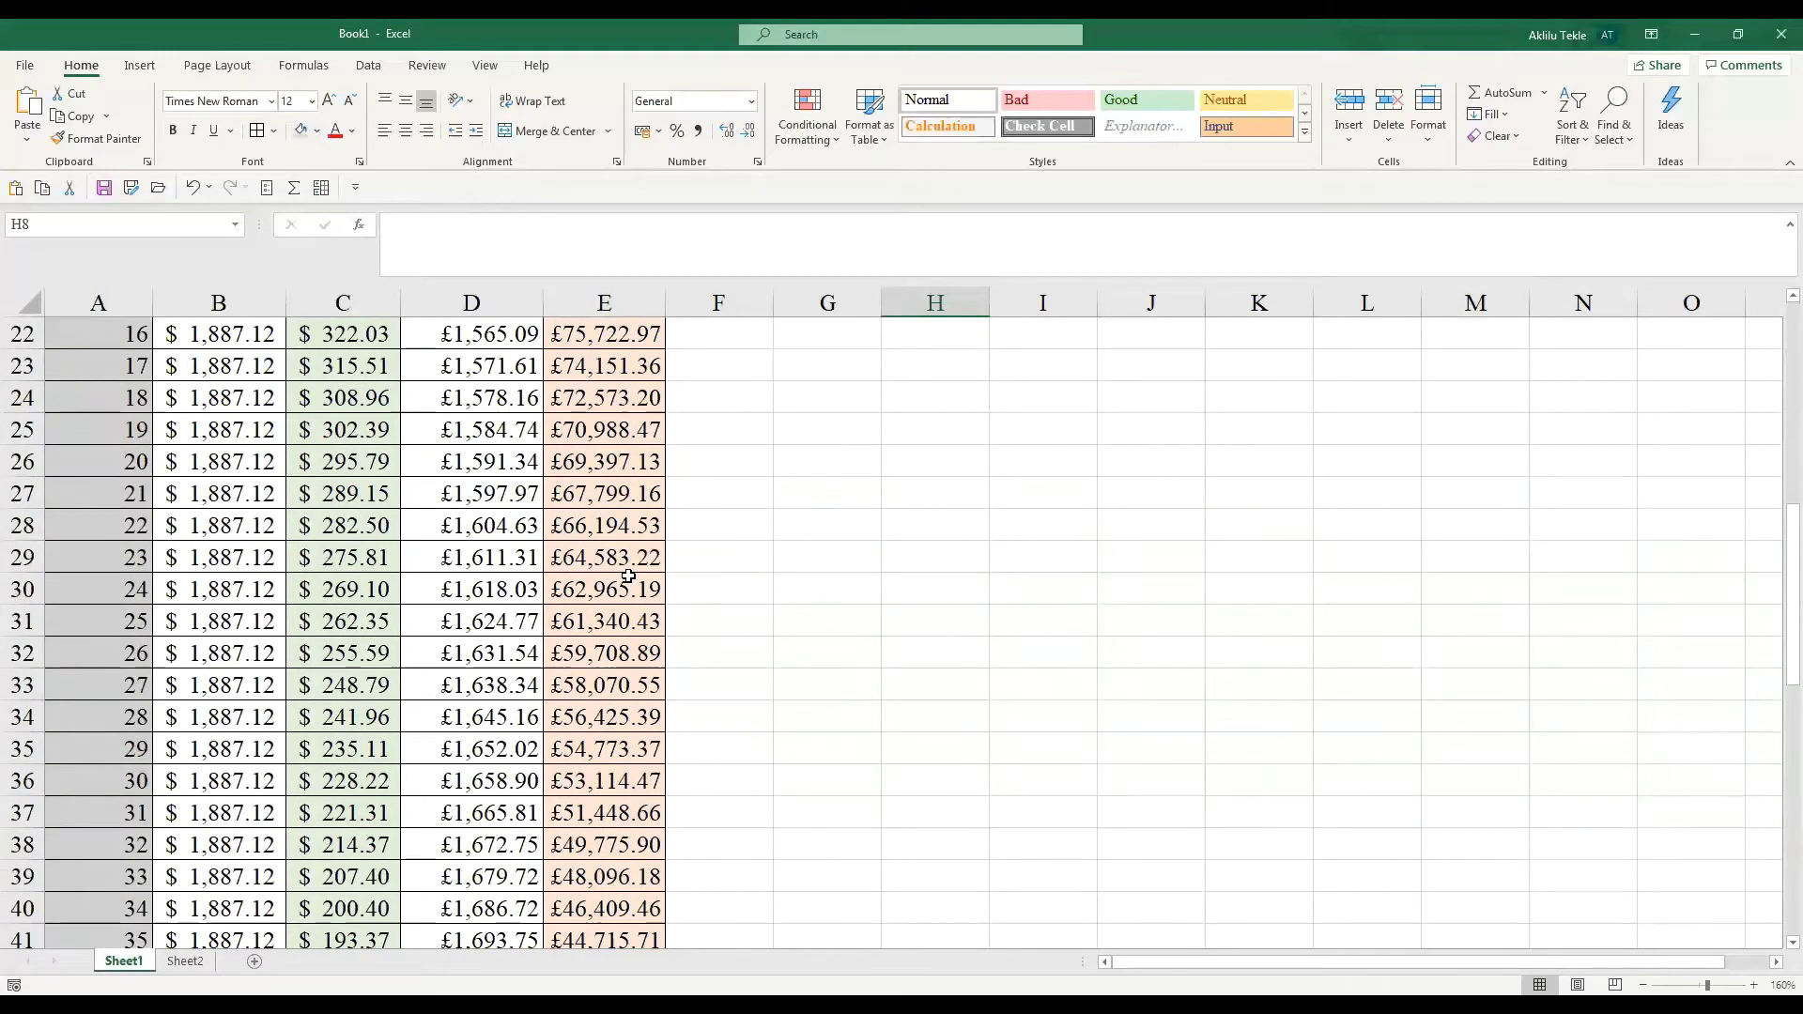
{"action": "scroll", "coordinate": [628, 576], "scroll_direction": "down", "scroll_amount": 7}
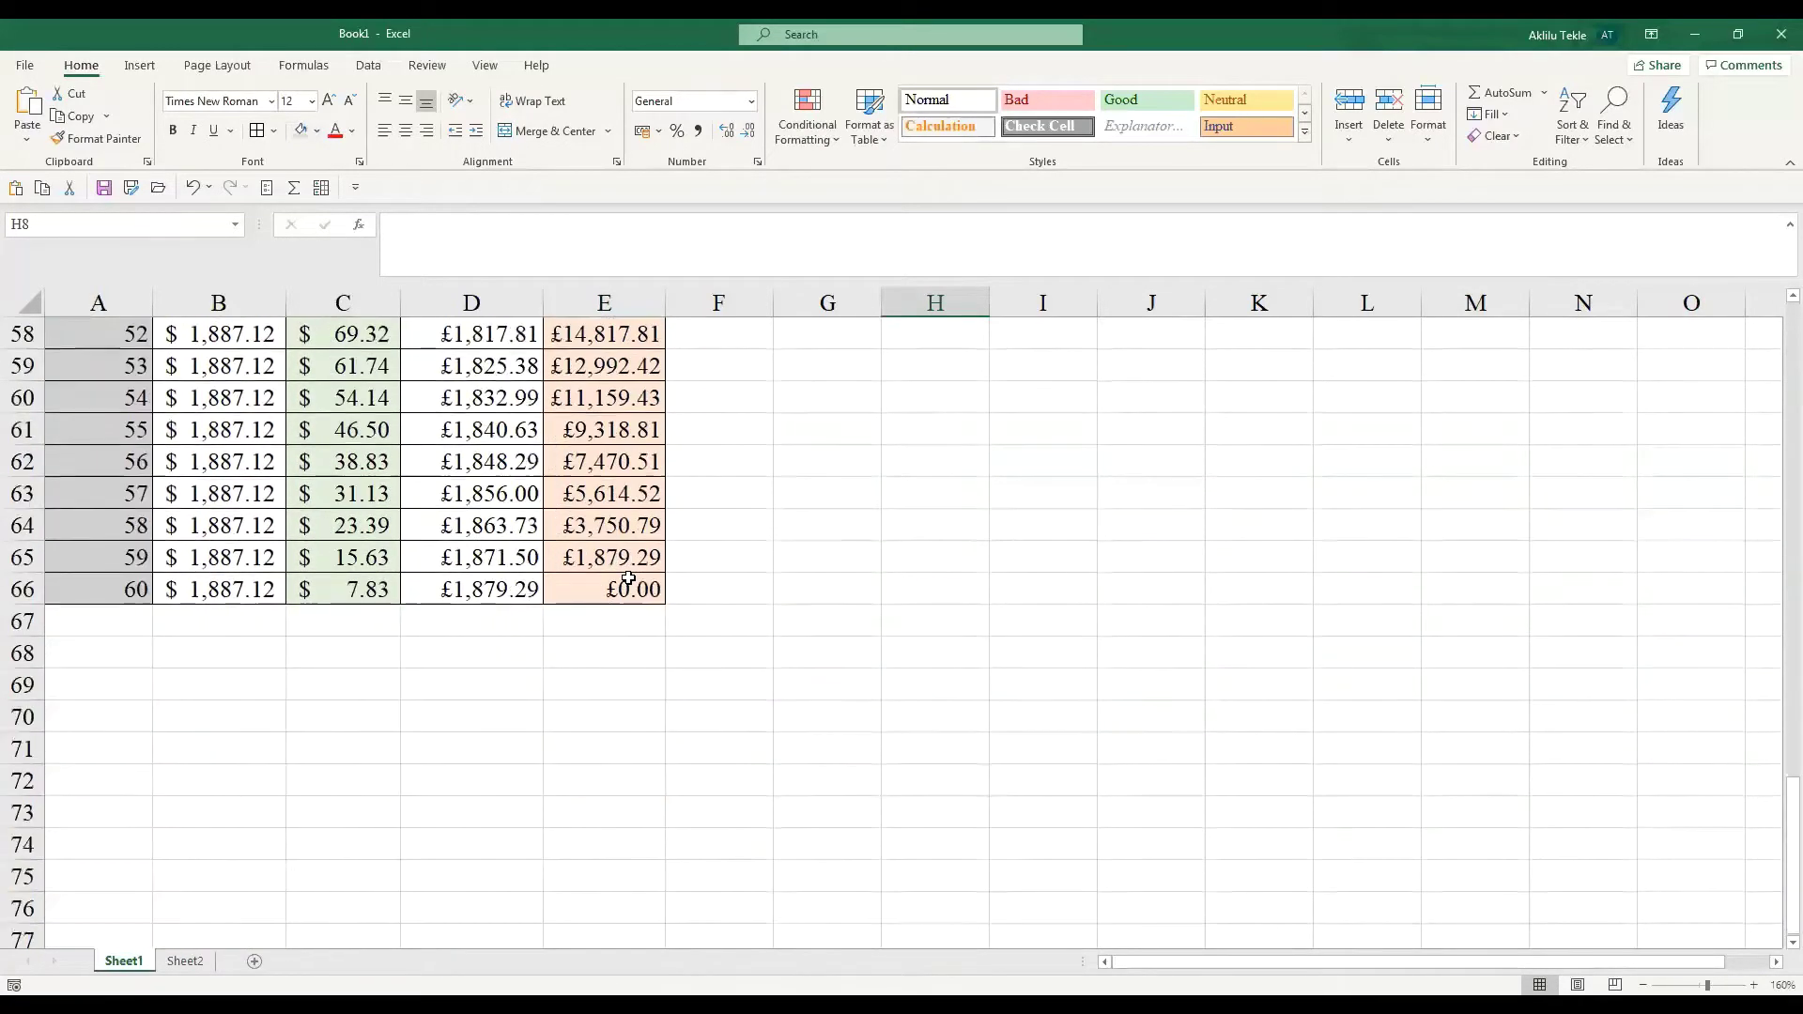
{"action": "scroll", "coordinate": [628, 579], "scroll_direction": "up", "scroll_amount": 1}
{"action": "scroll", "coordinate": [628, 579], "scroll_direction": "up", "scroll_amount": 2}
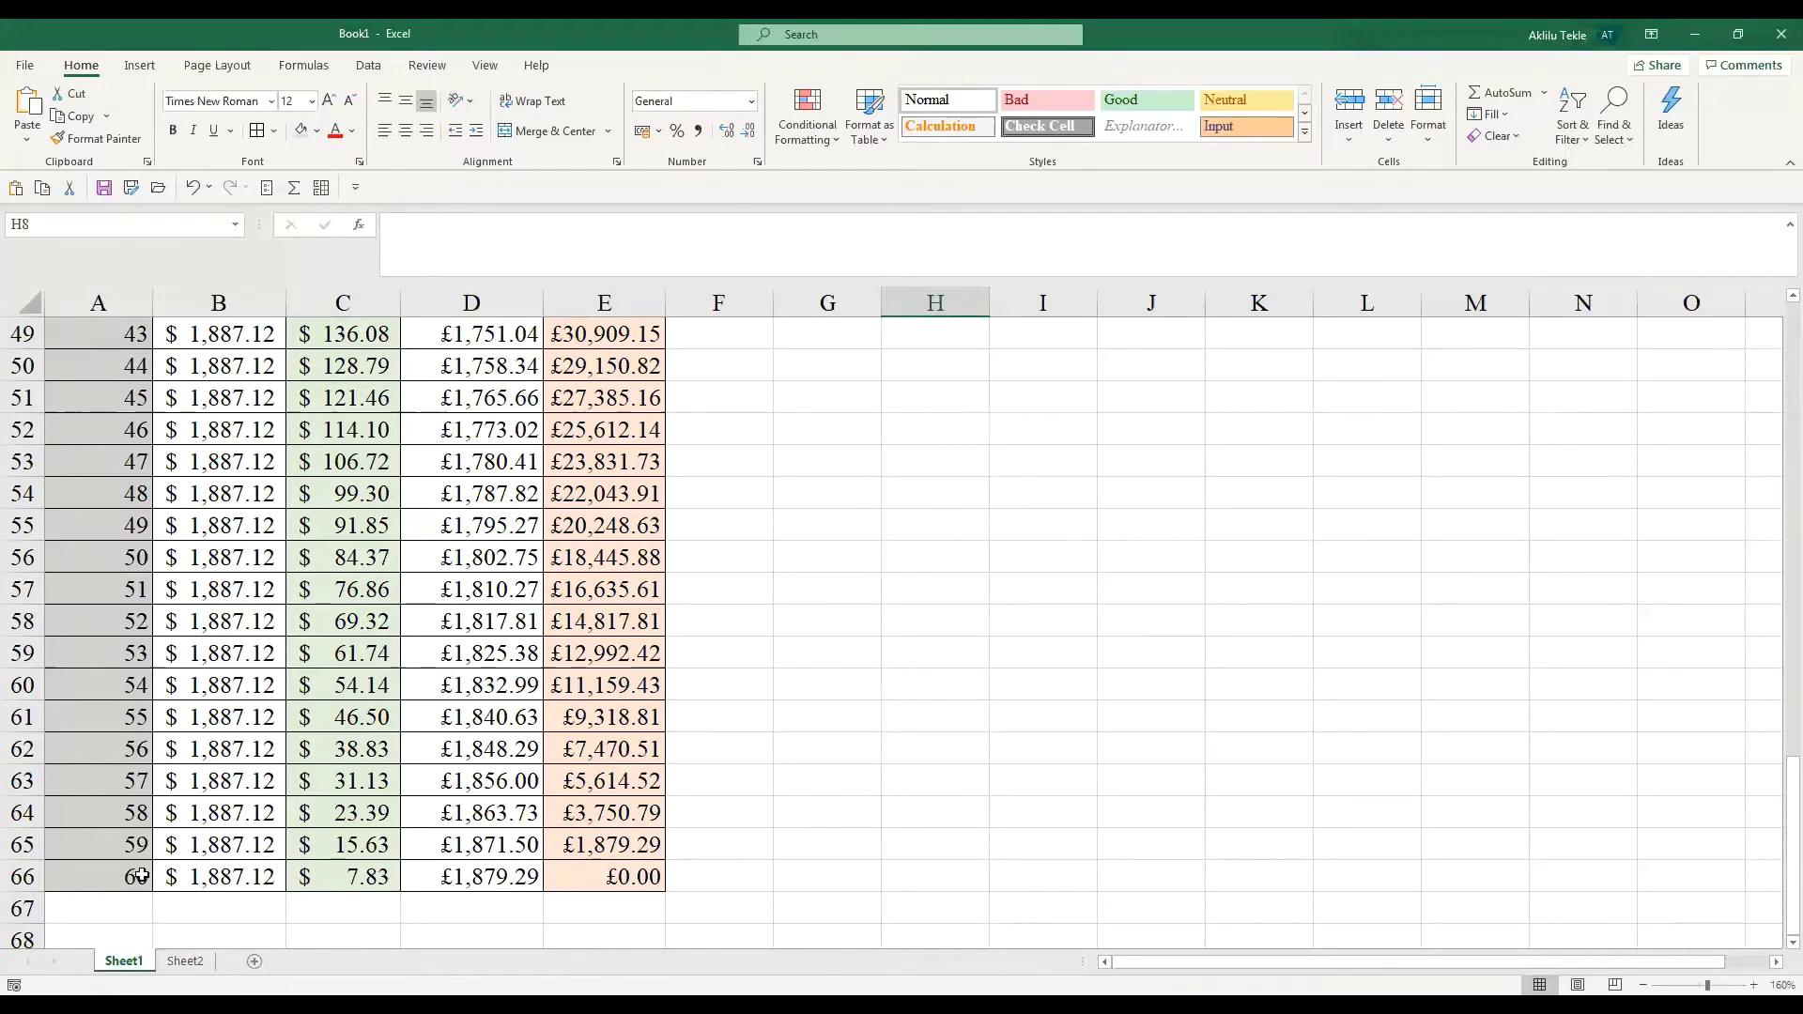
{"action": "scroll", "coordinate": [532, 792], "scroll_direction": "up", "scroll_amount": 2}
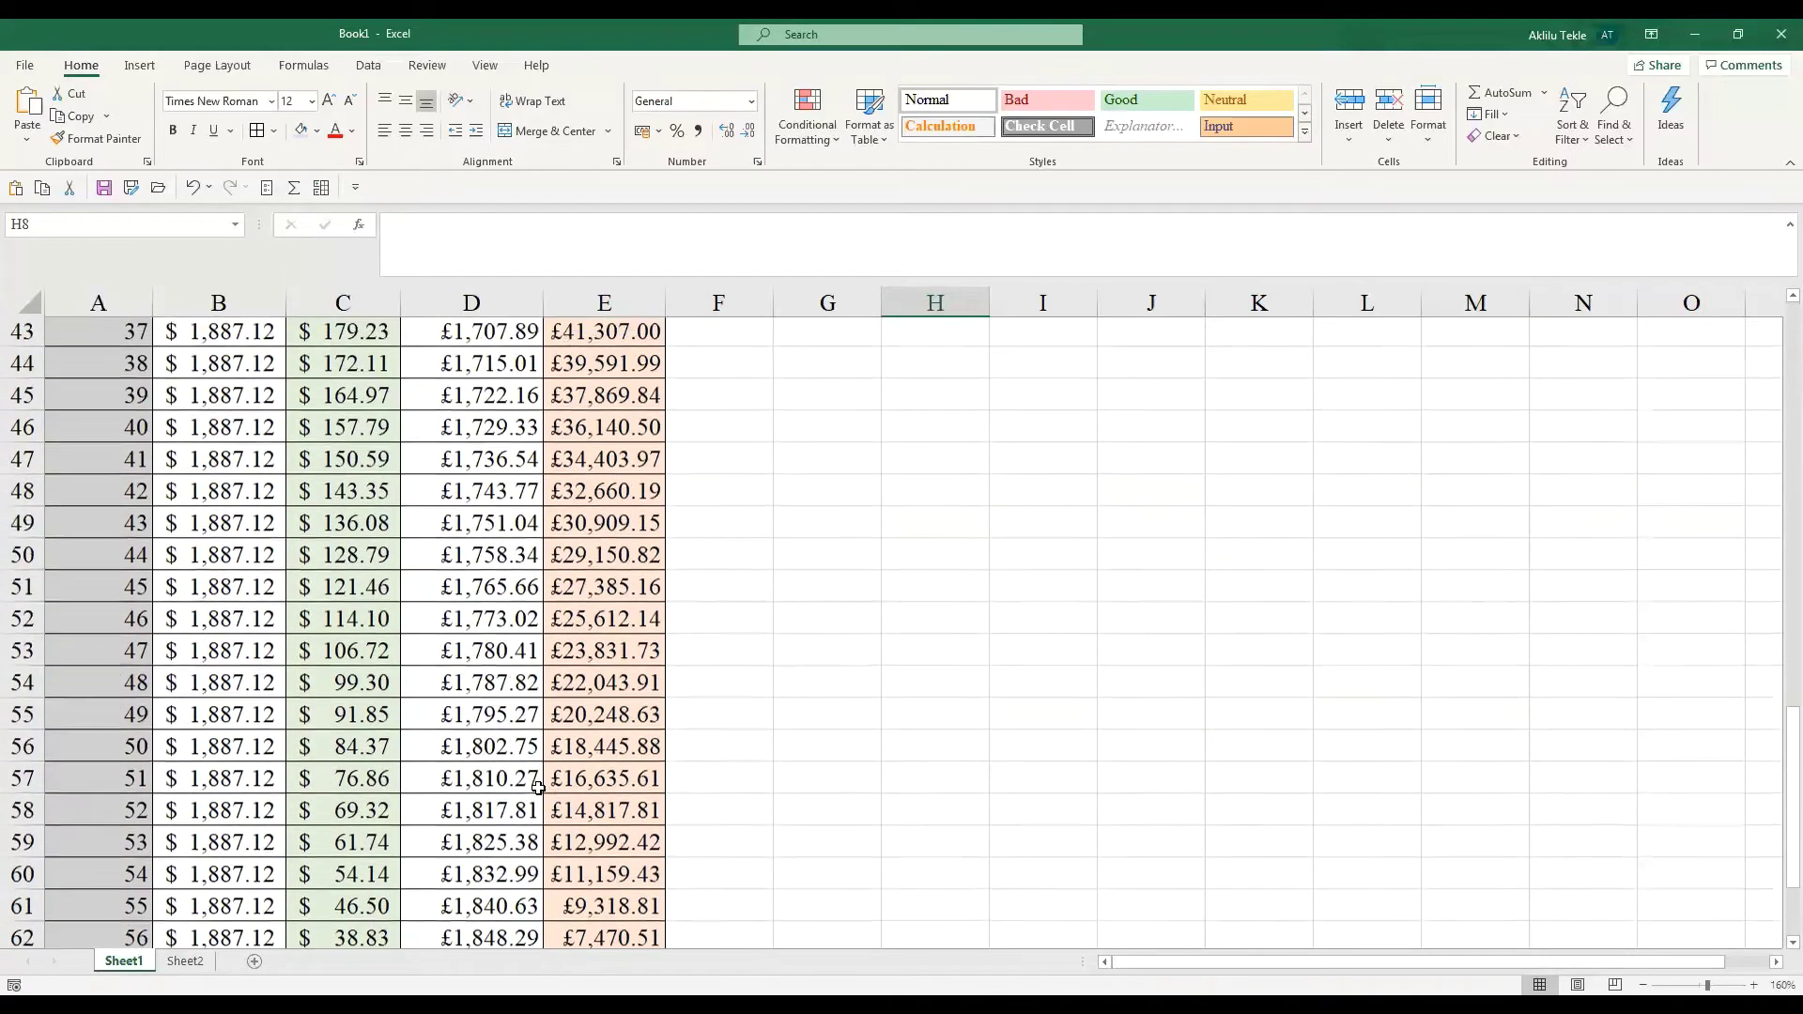